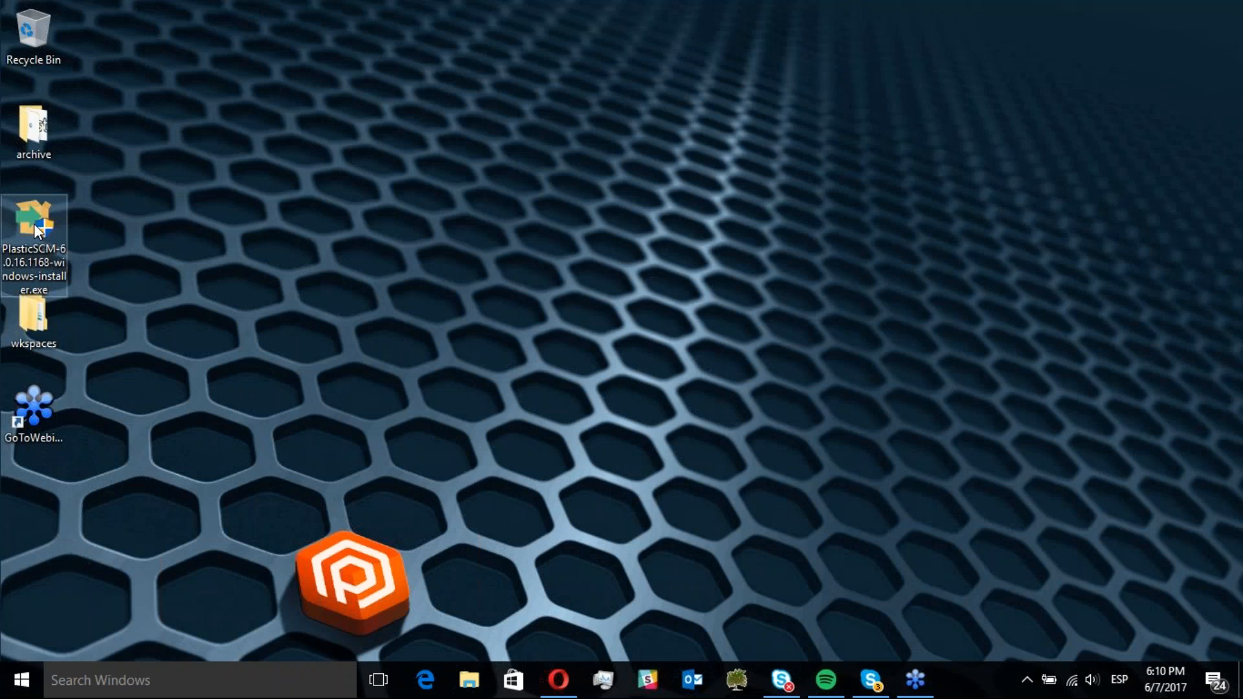
Launch the Plastic SCM installer, accept the license agreement, and keep the default installation directory
double_click(34, 222)
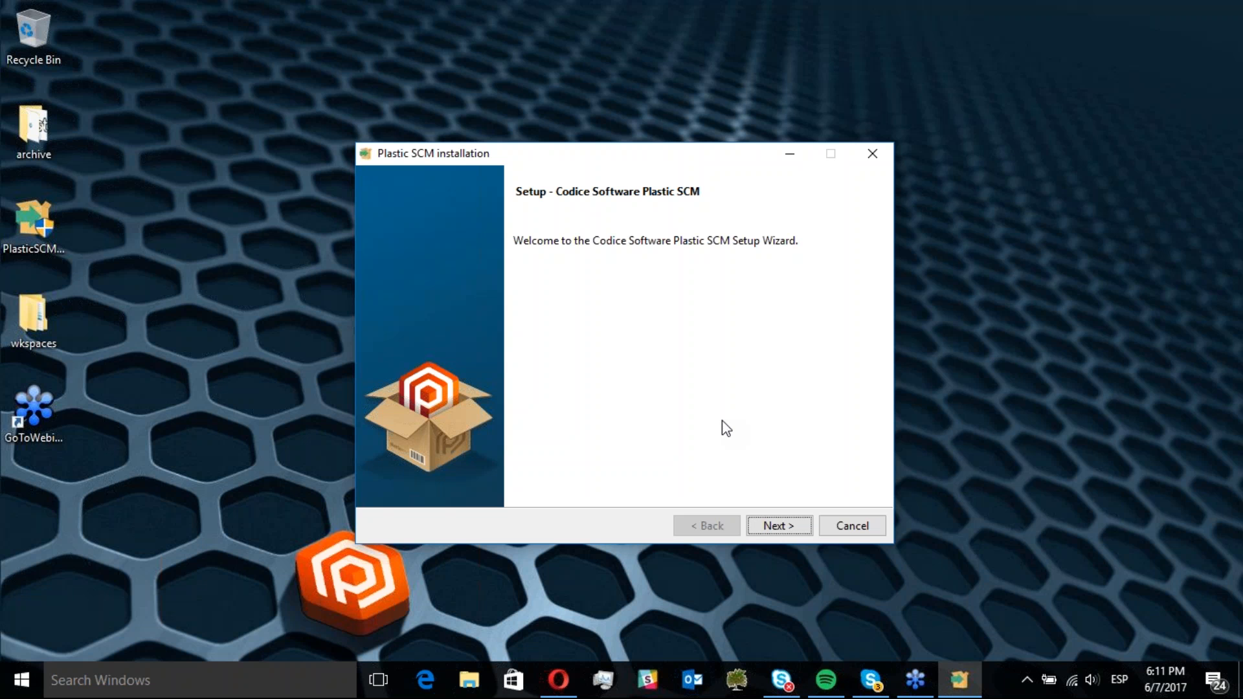
left_click(783, 521)
left_click(607, 458)
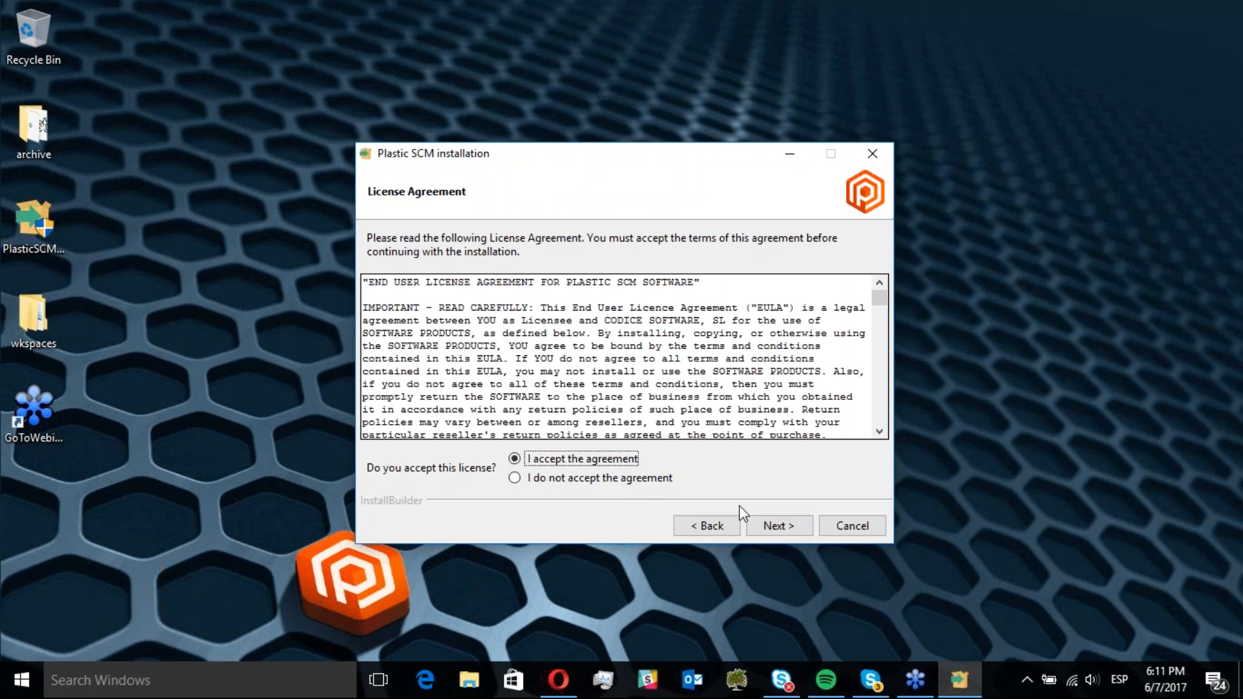
left_click(770, 525)
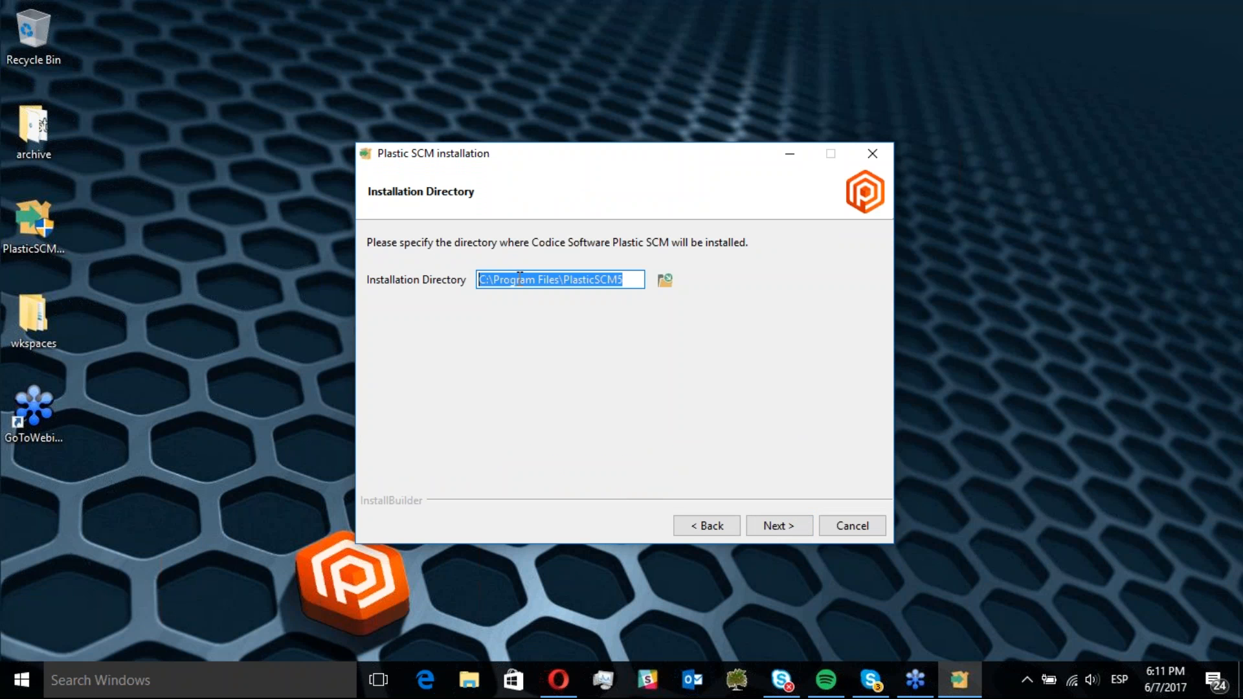
left_click(777, 528)
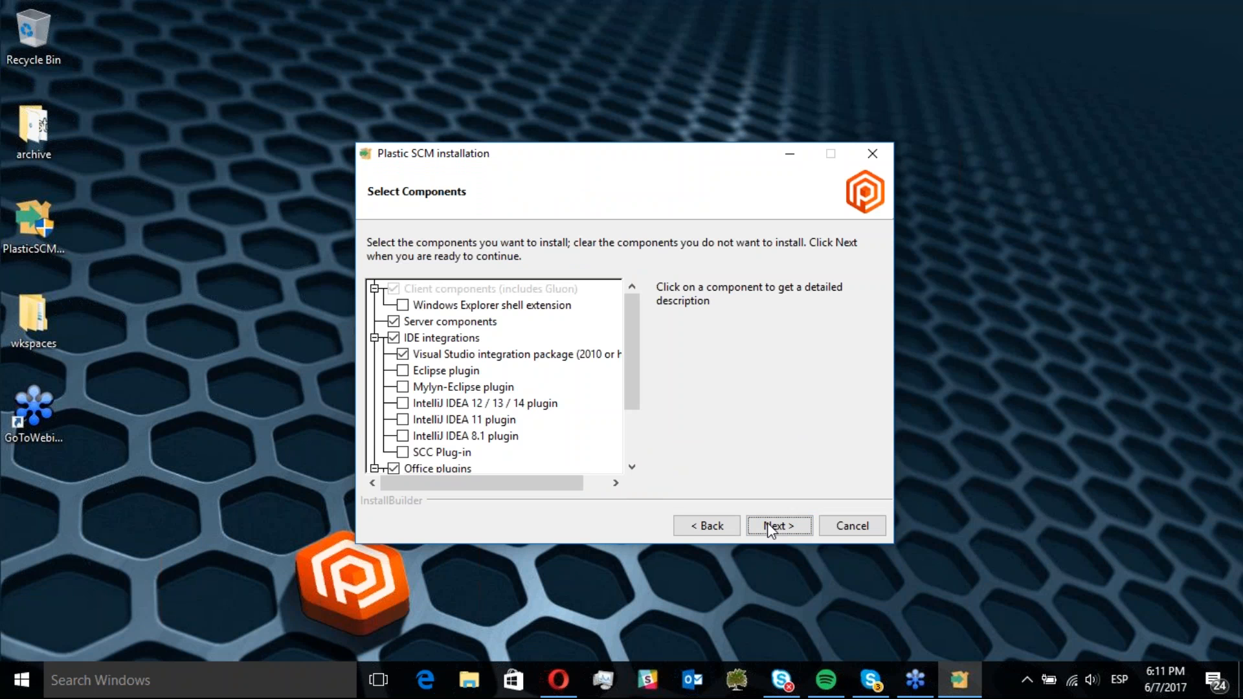
Exclude the IDE integrations from the components to install, keeping server components selected
left_click(395, 336)
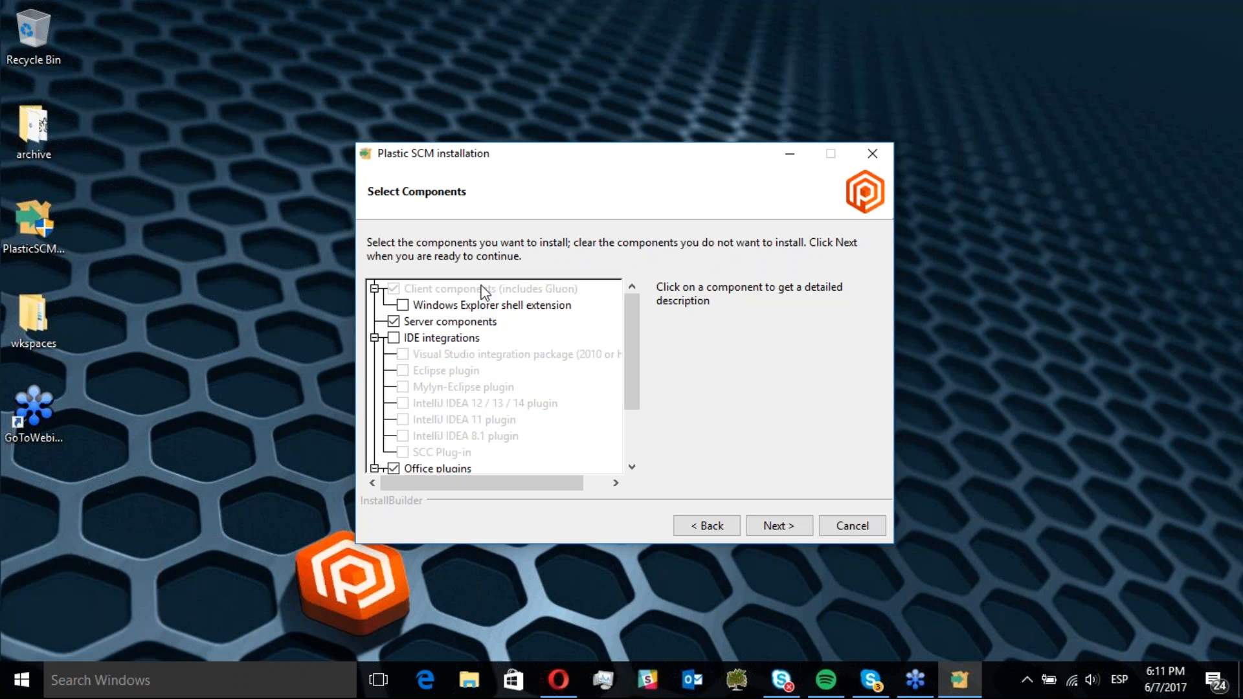
left_click(450, 322)
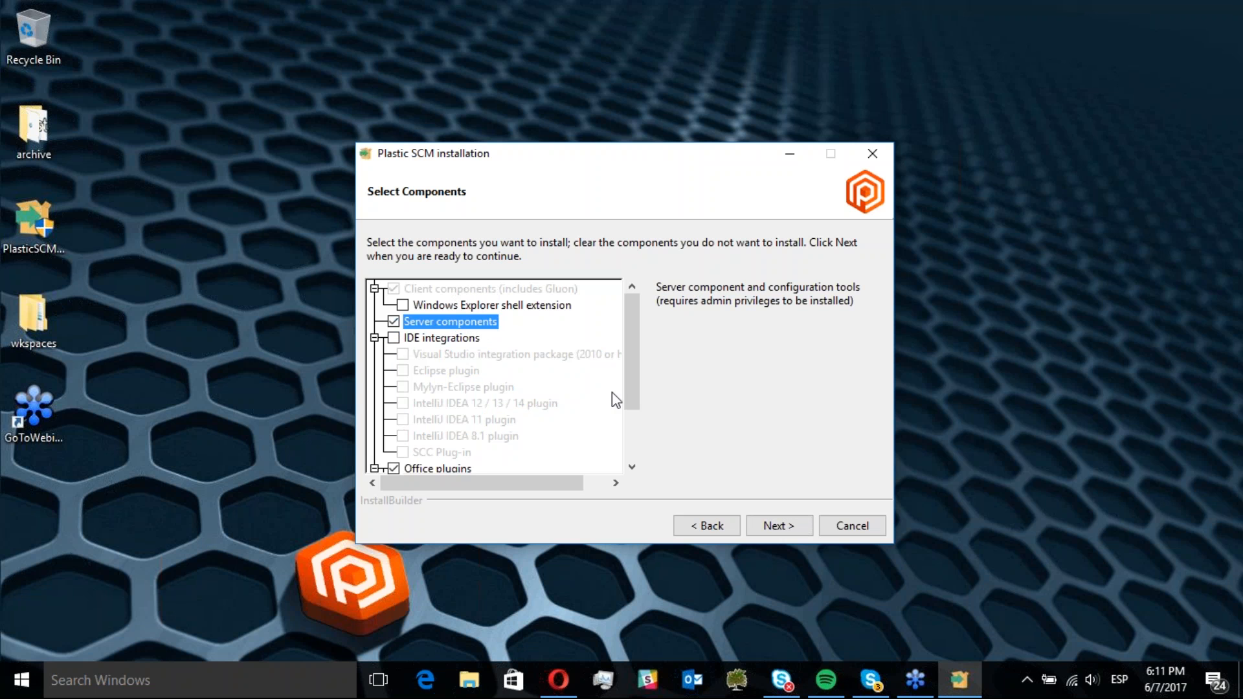
left_click(766, 520)
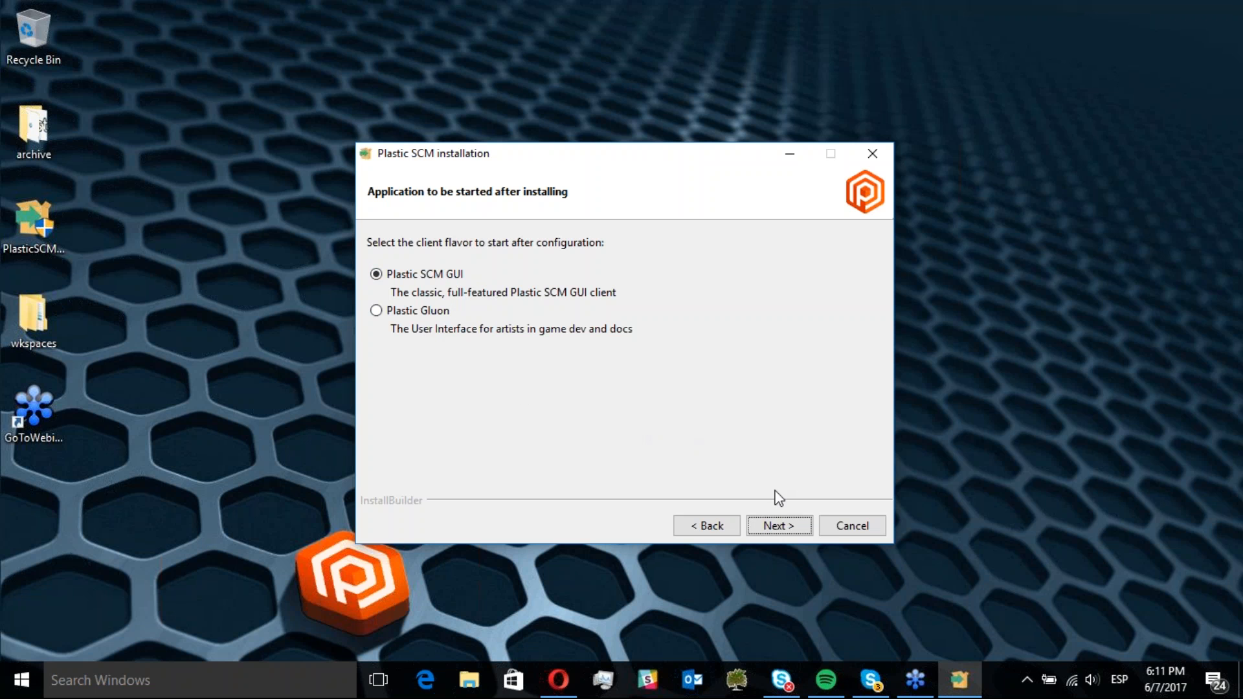
Keep Plastic SCM GUI as the client to start, run the installation, and finish with server configuration enabled
left_click(779, 526)
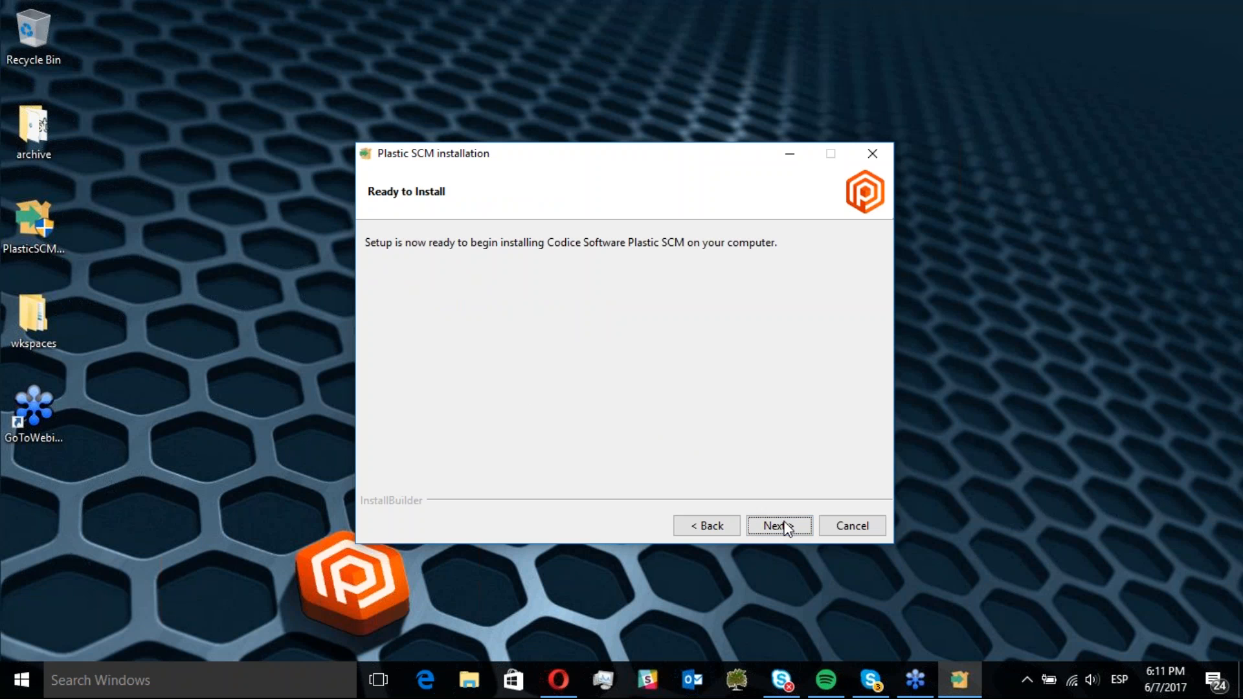
left_click(785, 527)
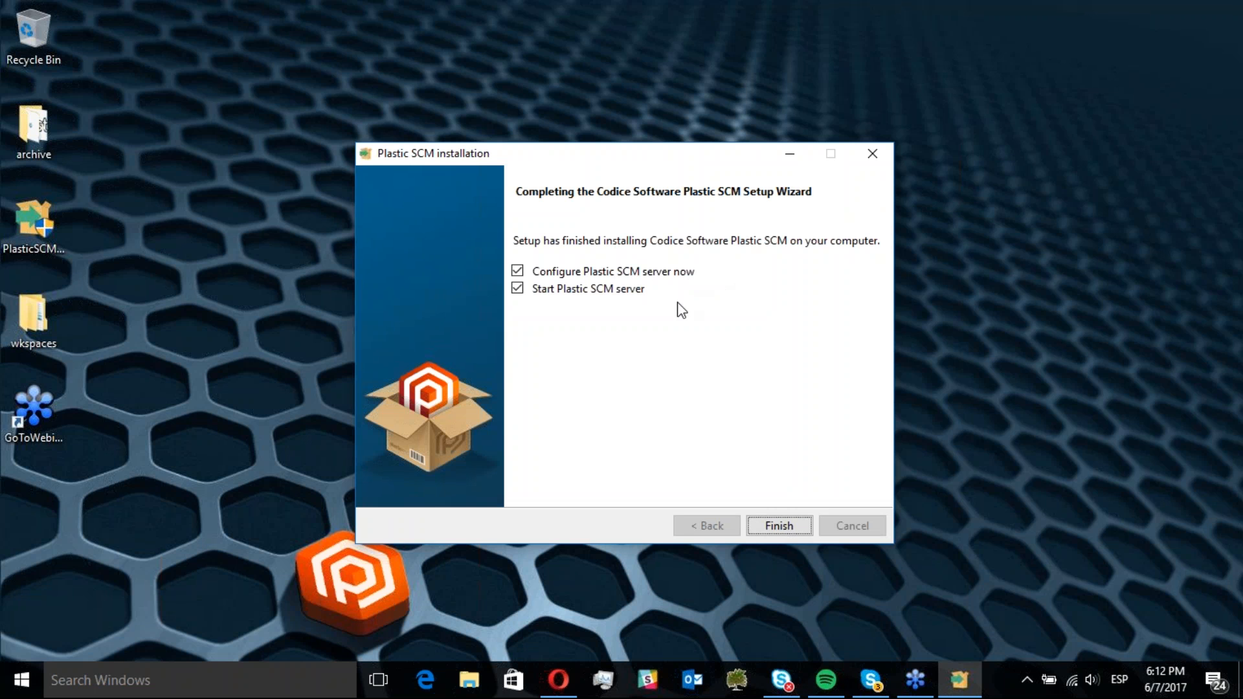
left_click(781, 527)
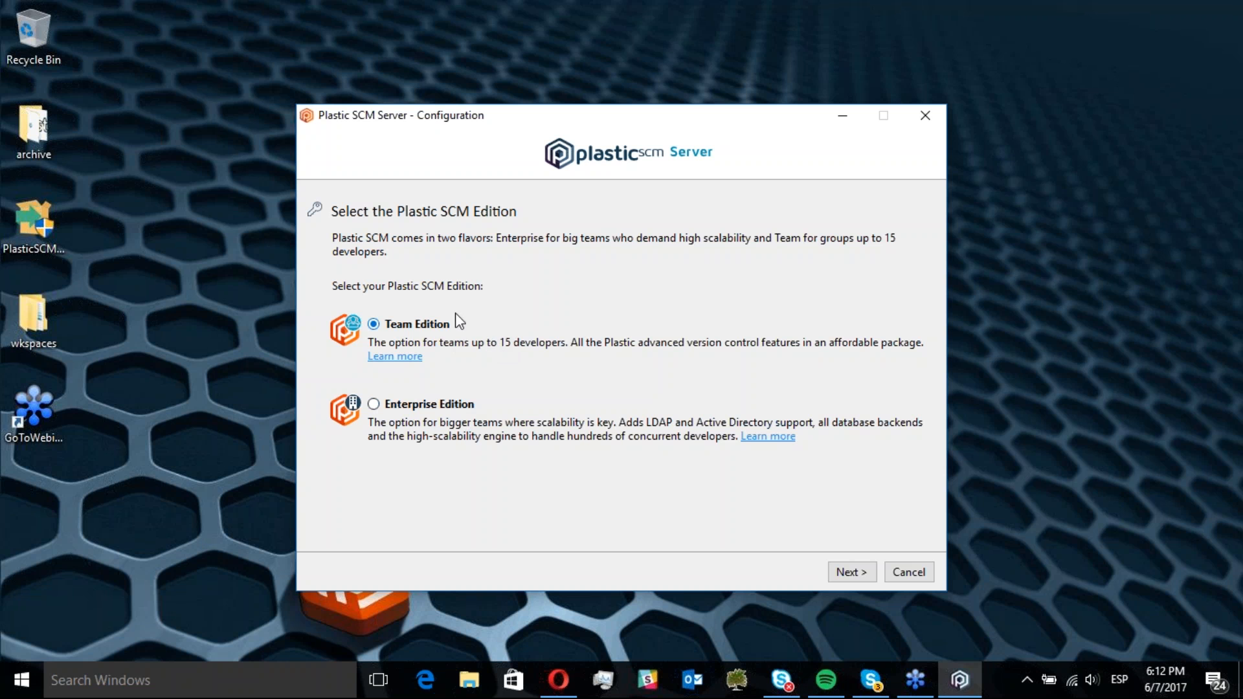
Choose Team Edition and set the user authentication mode to User/password, launching the users management tool
left_click(845, 572)
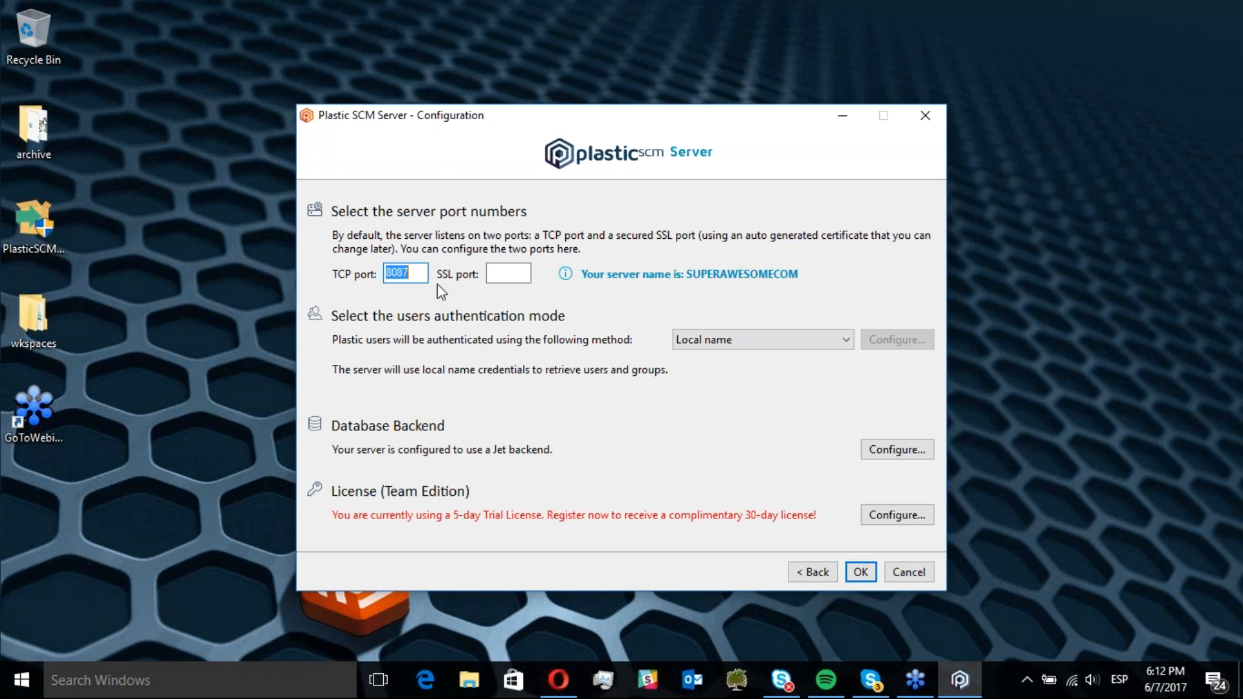
left_click(702, 340)
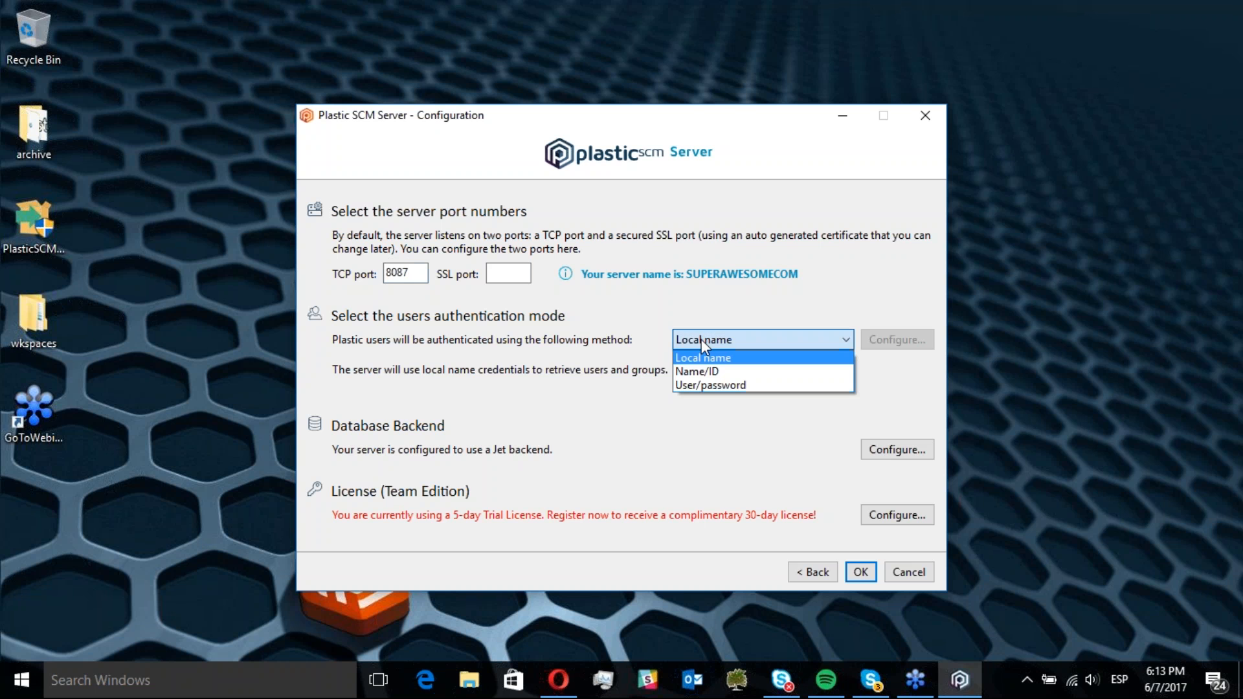
left_click(705, 386)
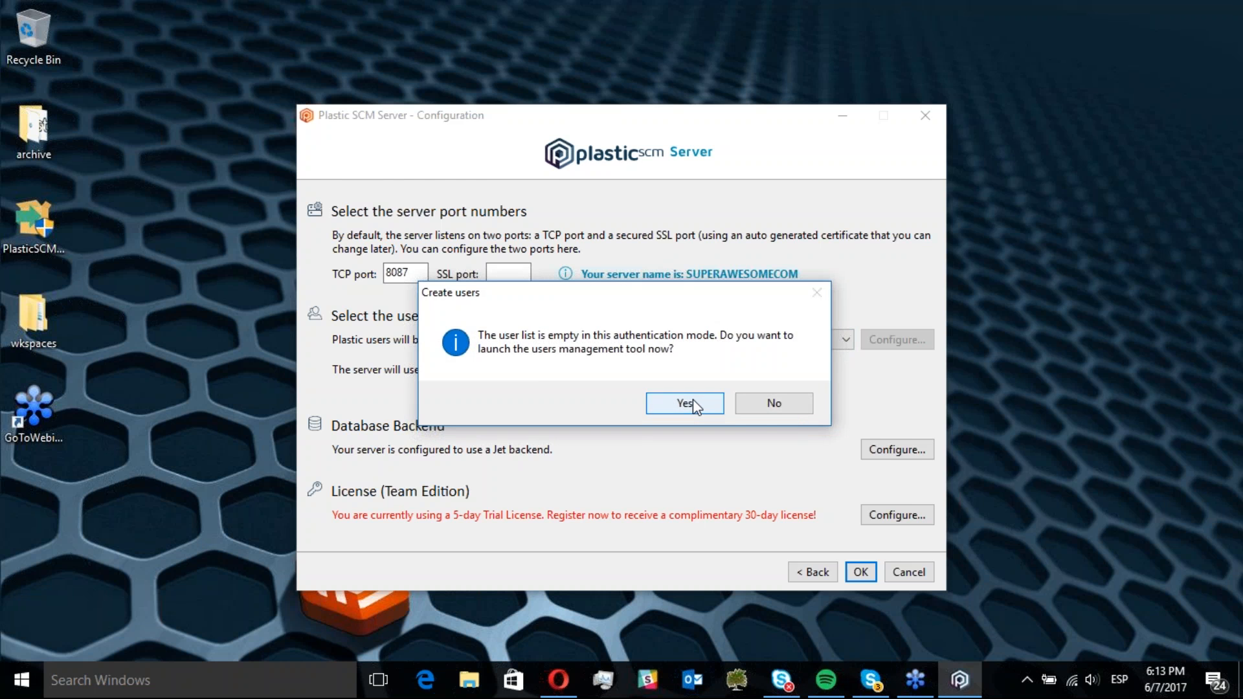
left_click(693, 401)
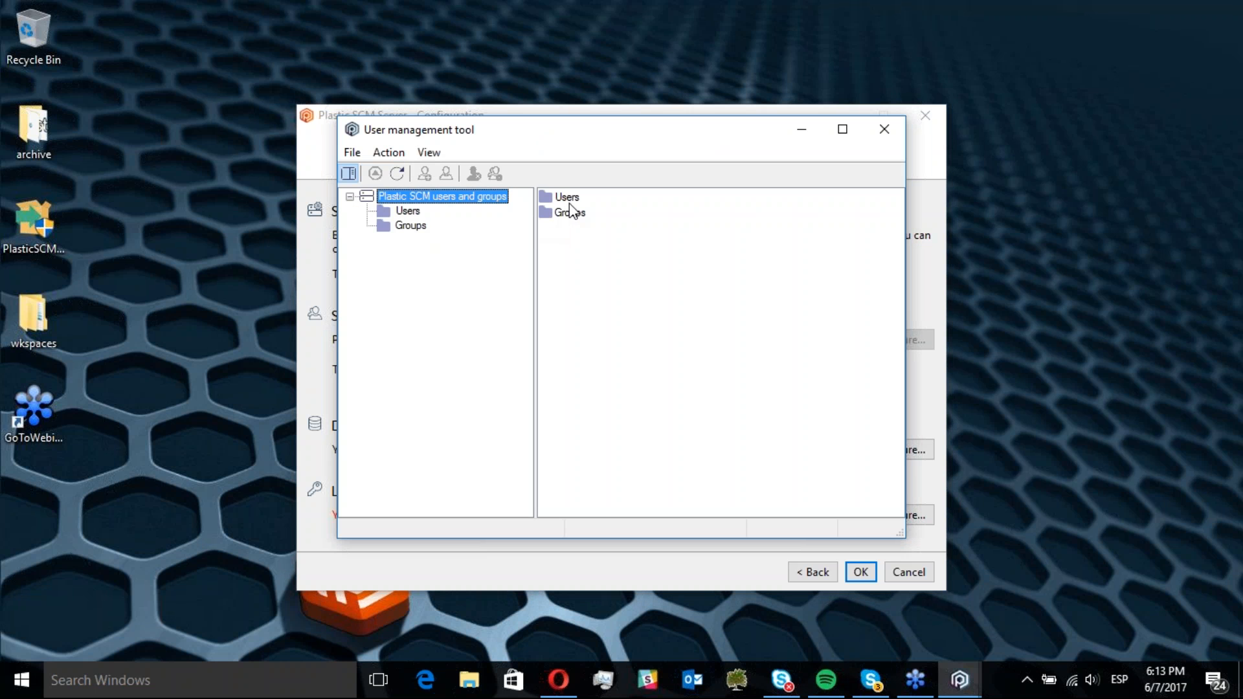
Create a new user named manu and enter its password twice
double_click(568, 198)
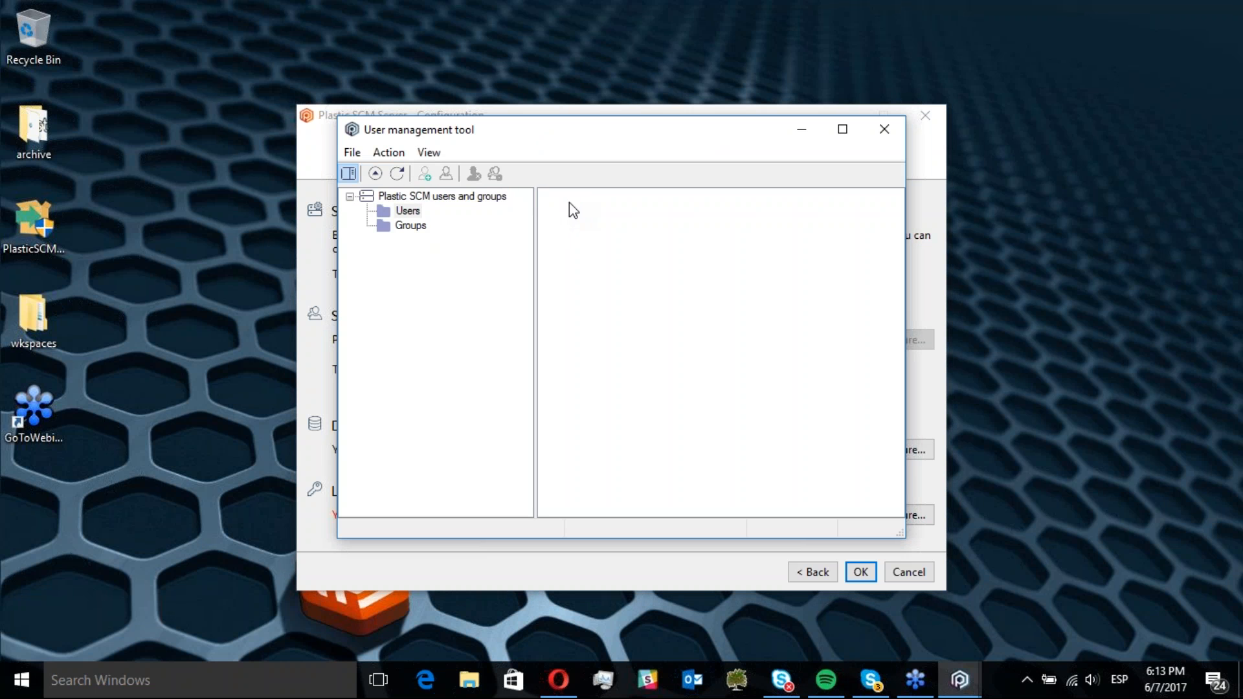
left_click(423, 174)
key("Tab")
key("Tab")
key("Return")
Review the Groups and Users folders, then close the user management tool
left_click(416, 232)
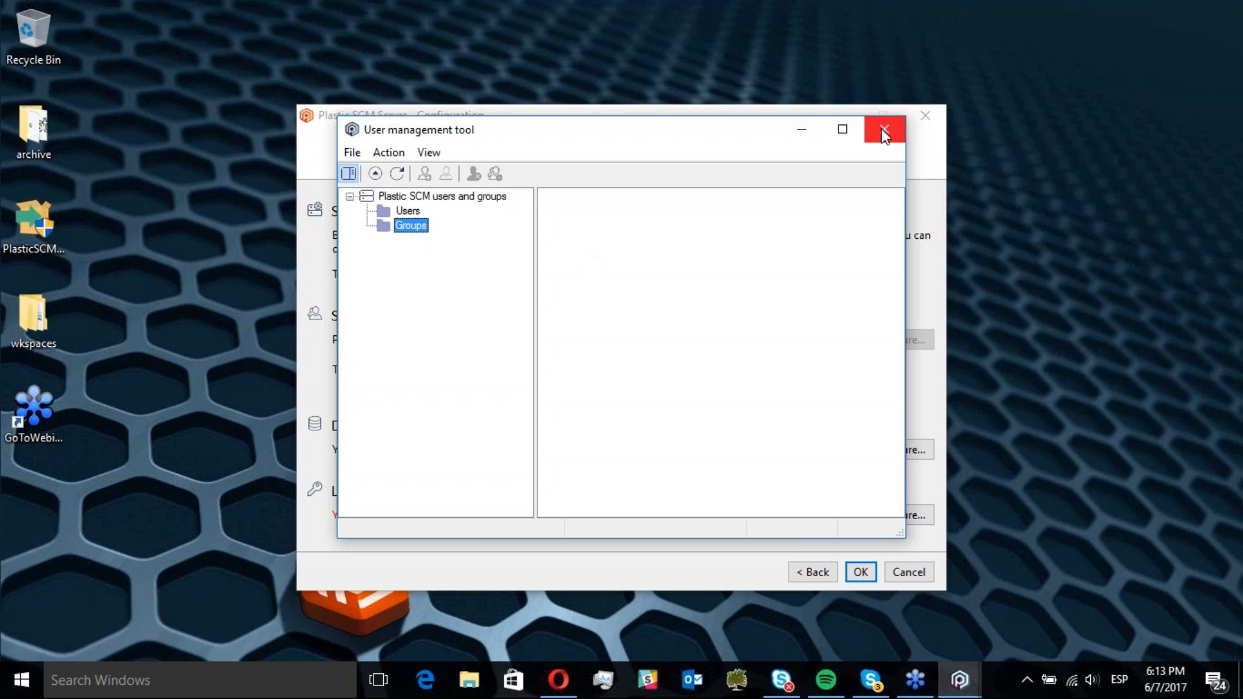
left_click(408, 211)
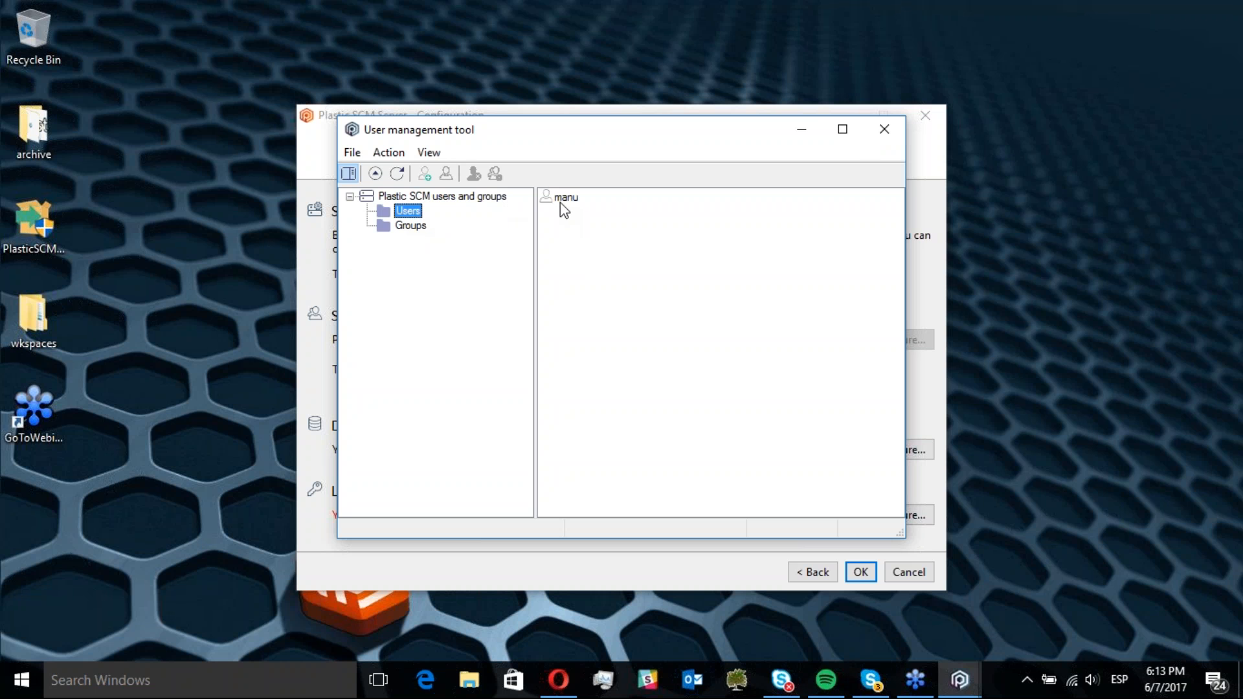
left_click(885, 128)
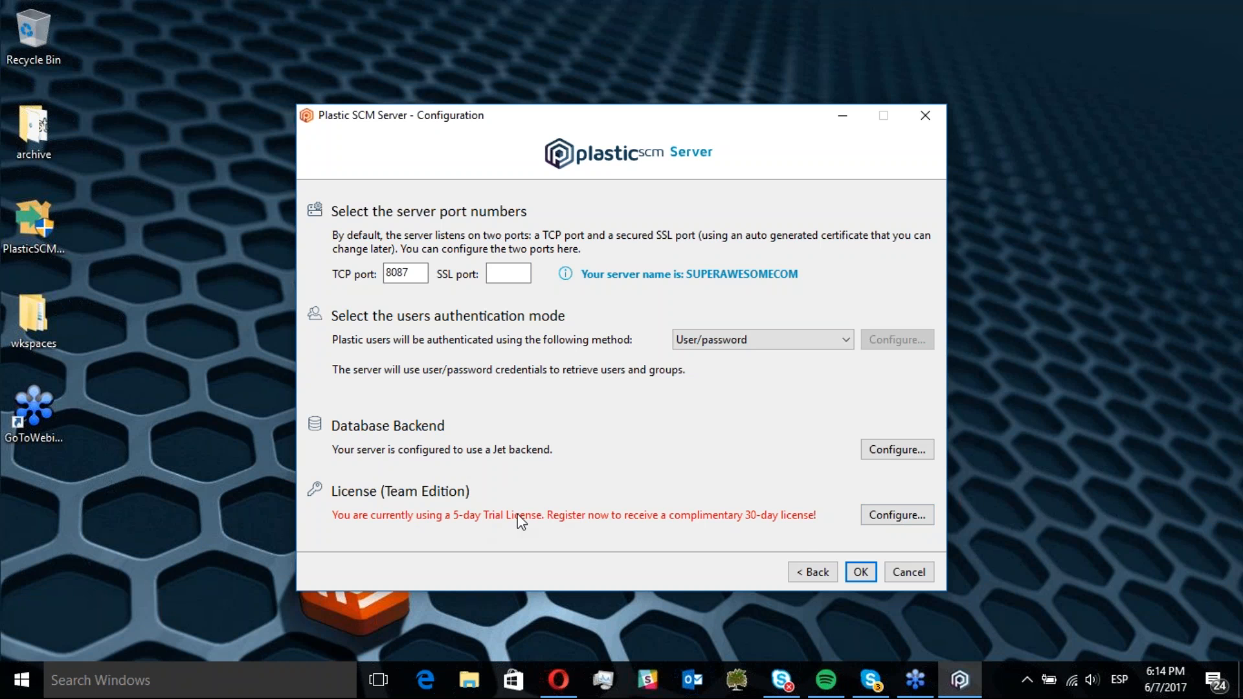
Confirm the server configuration and close the license configuration window to keep the trial license
left_click(860, 573)
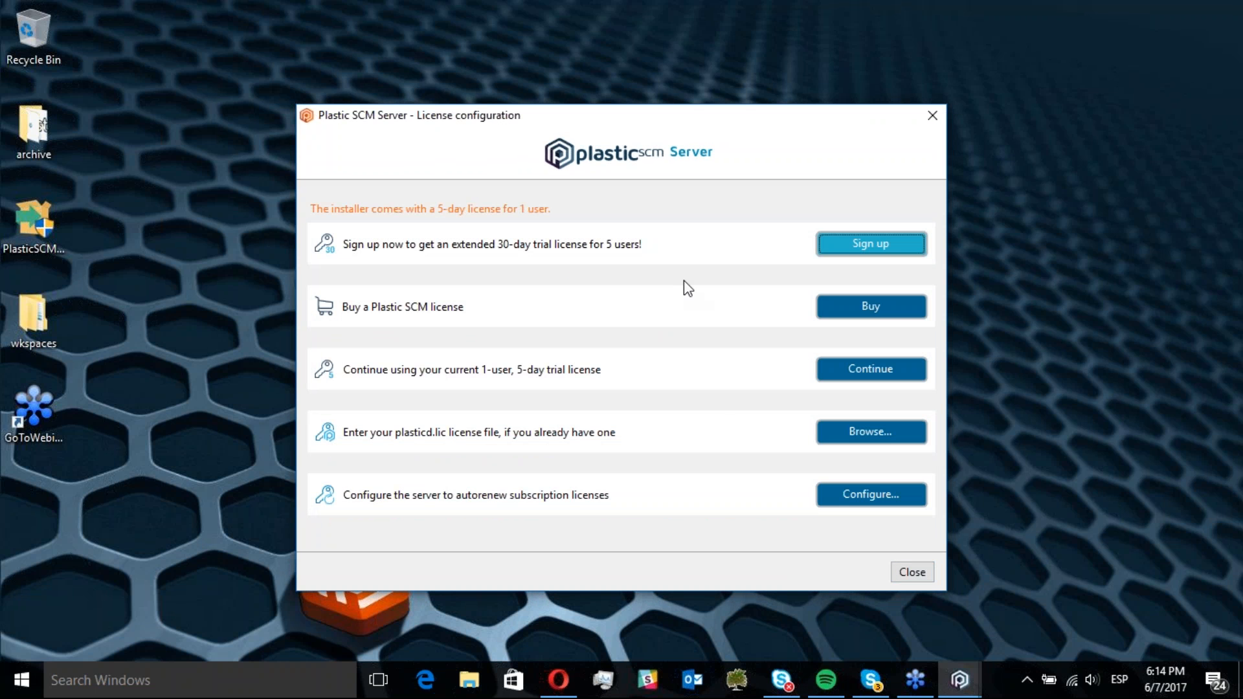
left_click(912, 572)
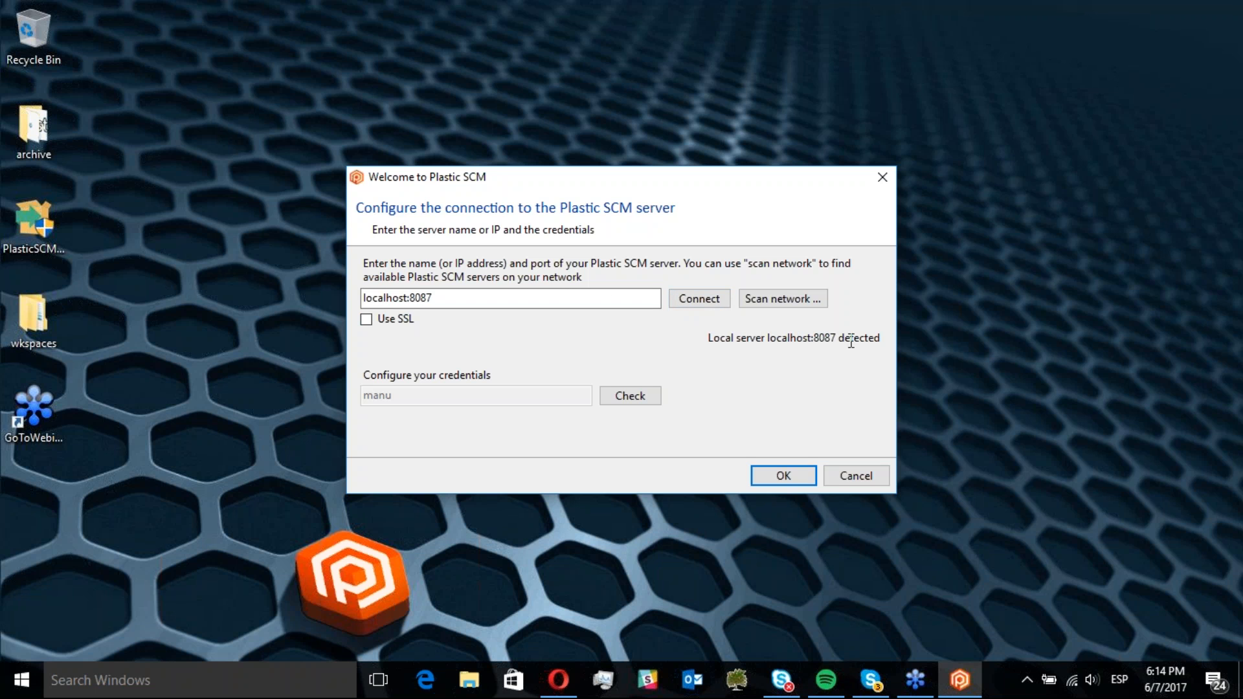
Connect the client to the server at localhost:8087
left_click_drag(860, 338, 730, 338)
left_click(730, 336)
left_click(569, 296)
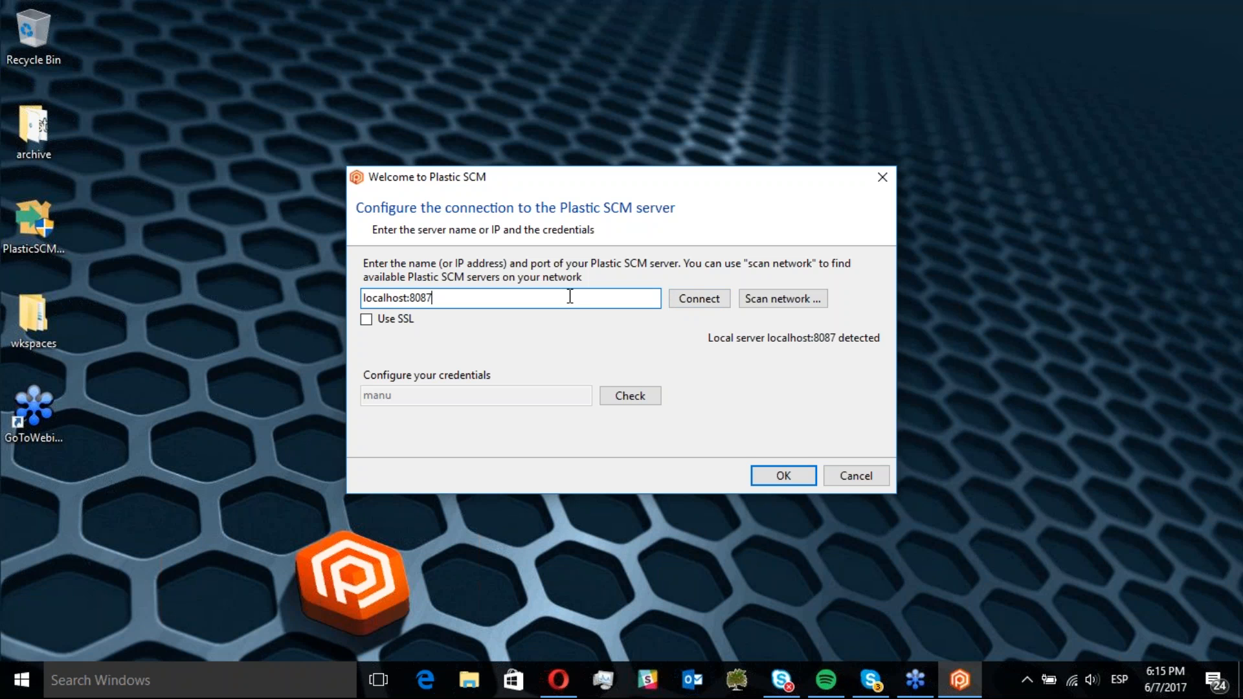
left_click(704, 299)
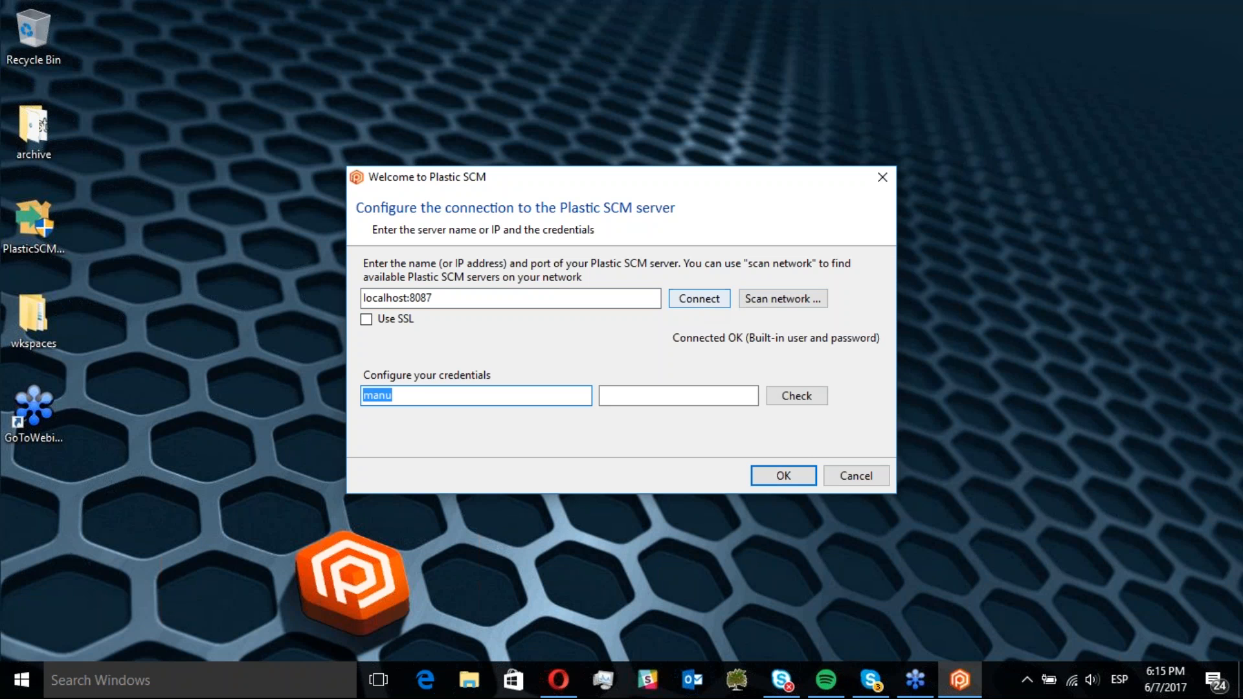
Enter the password for user manu, check the credentials, and confirm the connection
left_click(425, 400)
left_click(657, 397)
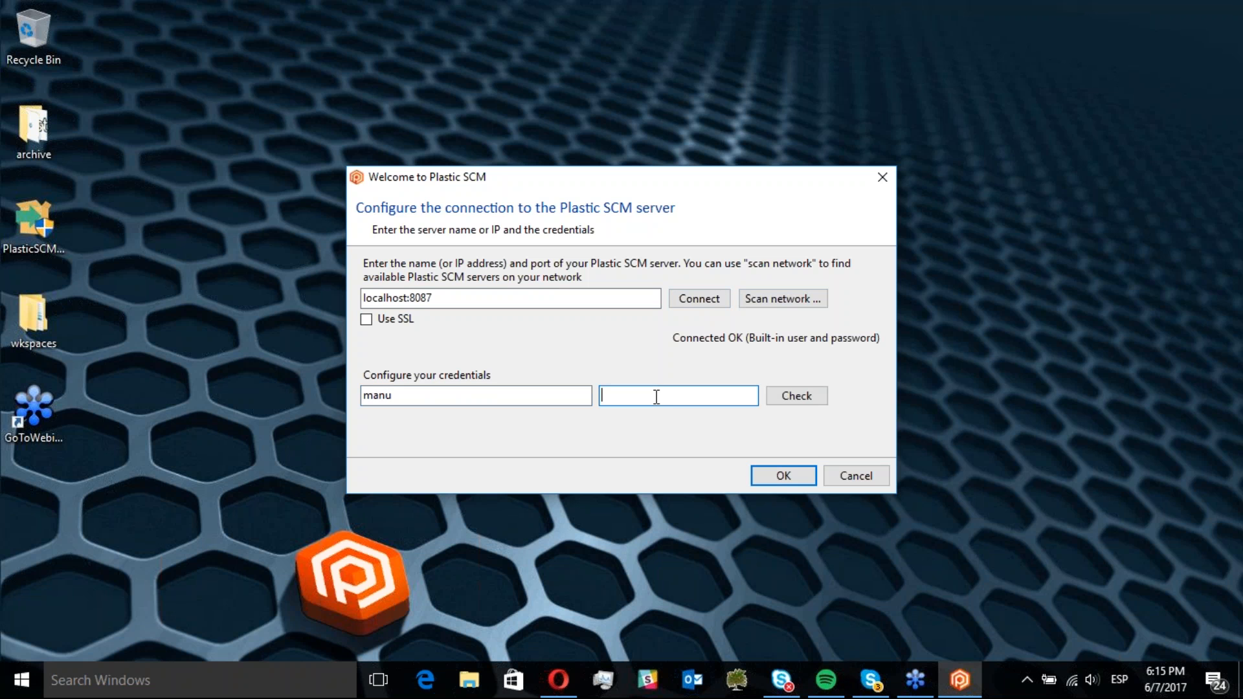
left_click(791, 396)
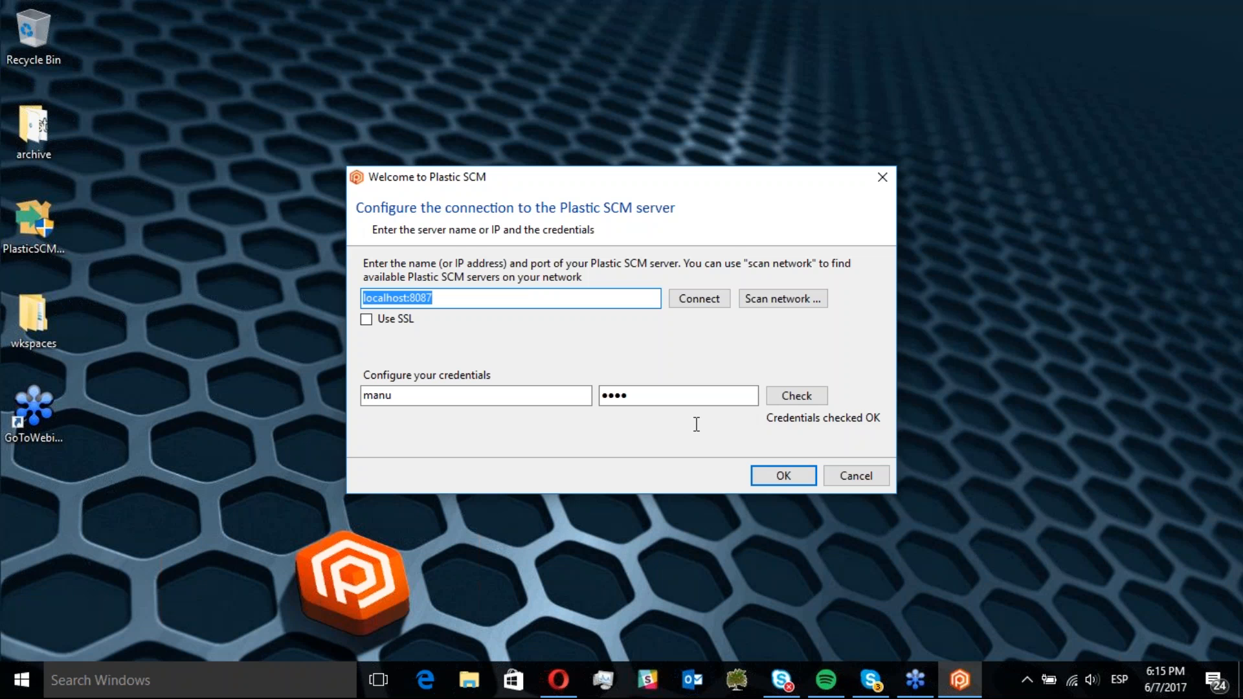
left_click(779, 478)
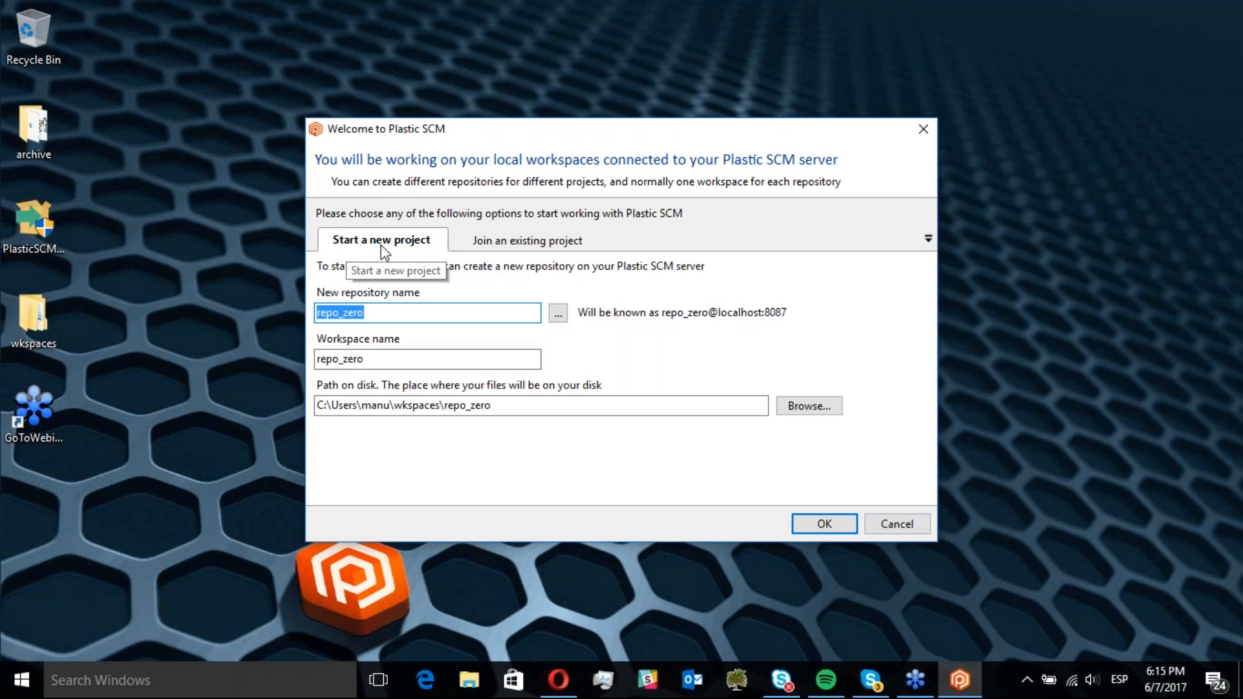
Switch to joining an existing project using the default repository and default workspace name and path
left_click(532, 245)
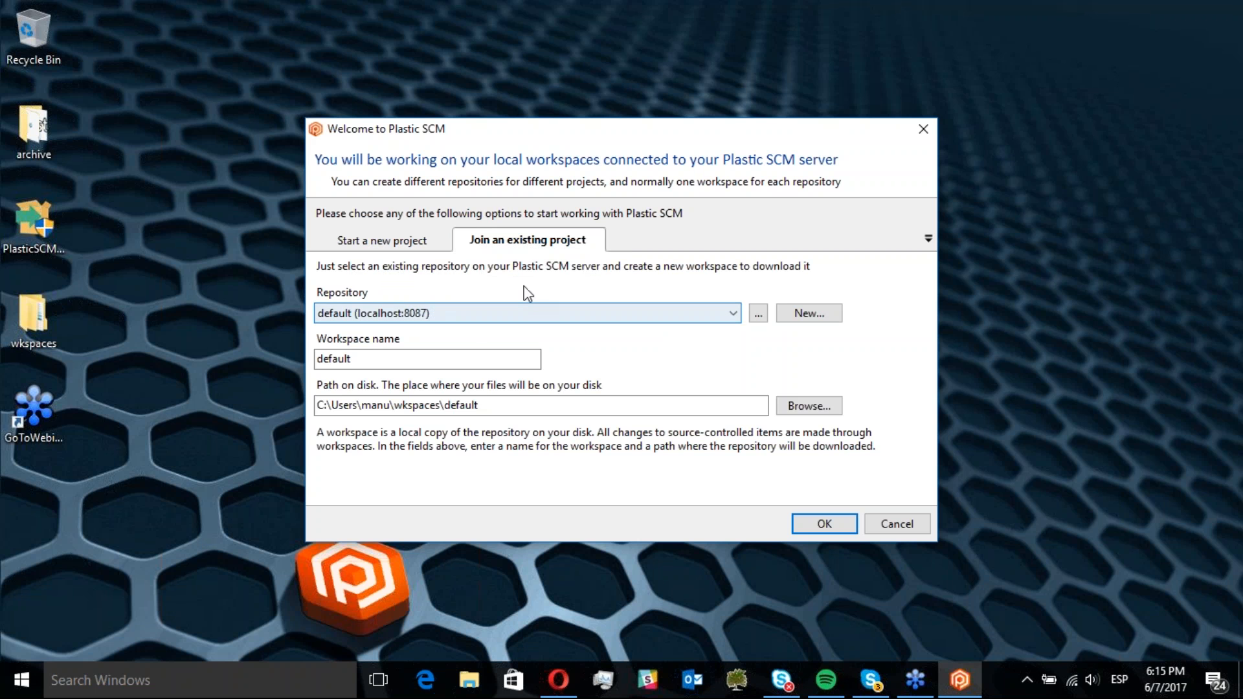
left_click(379, 313)
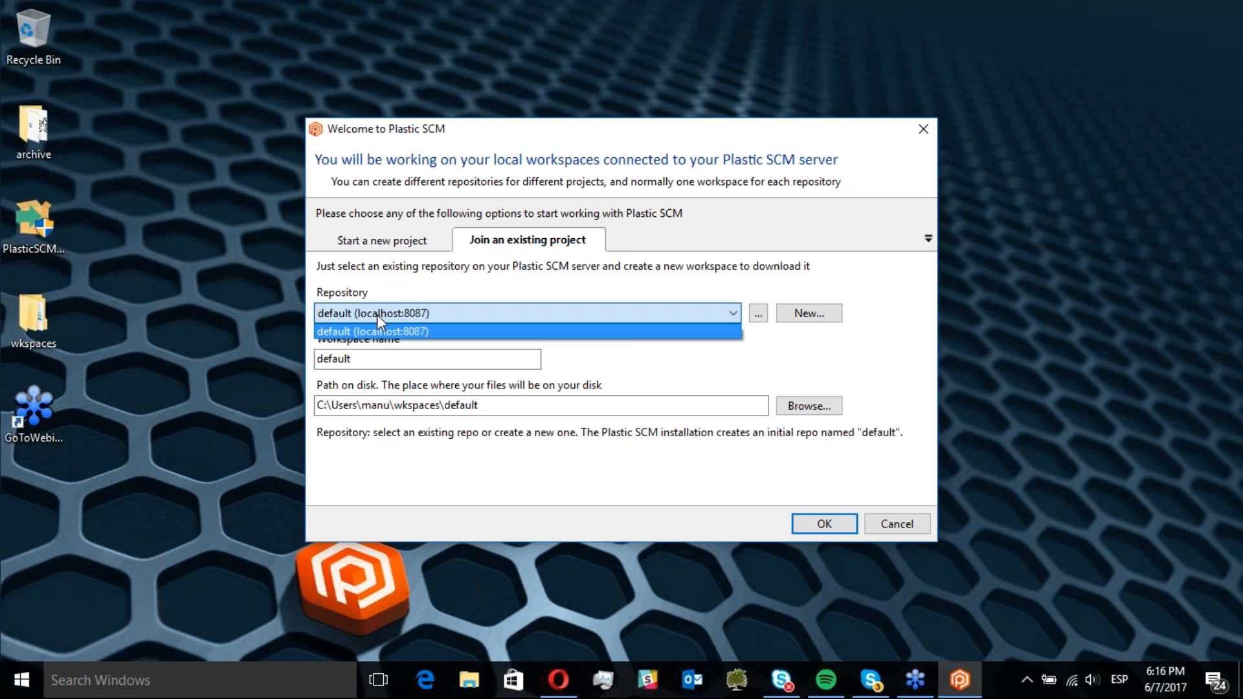
left_click(431, 284)
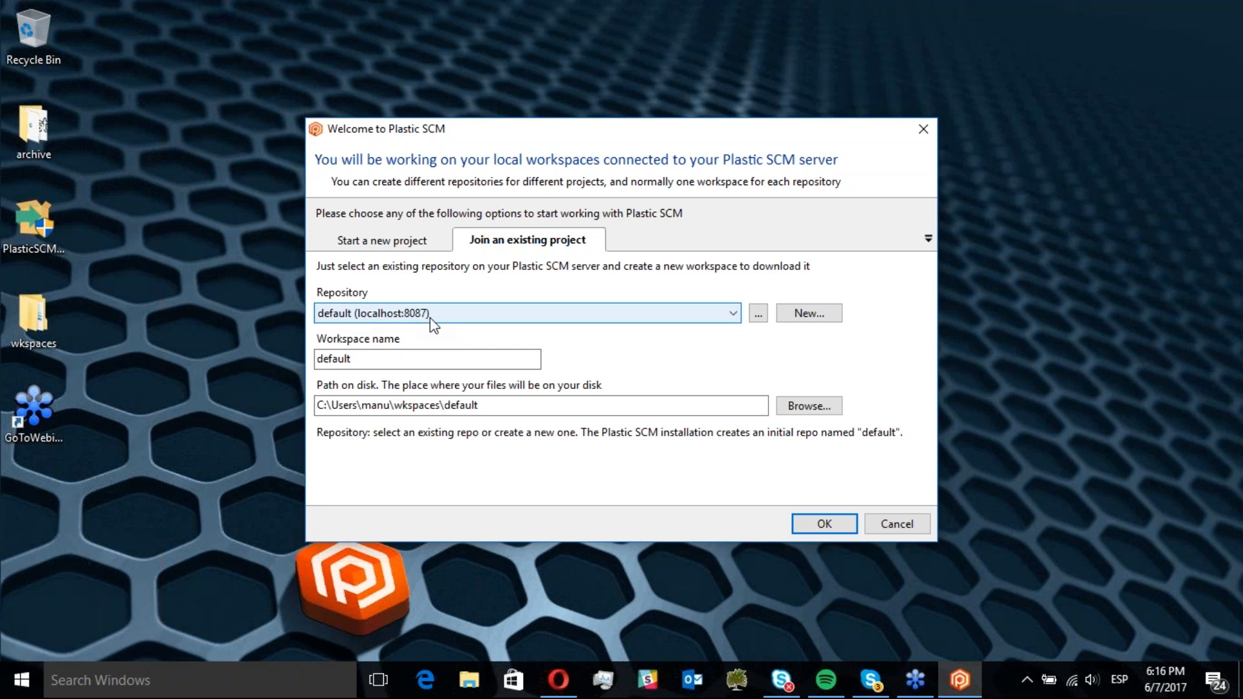
left_click(381, 361)
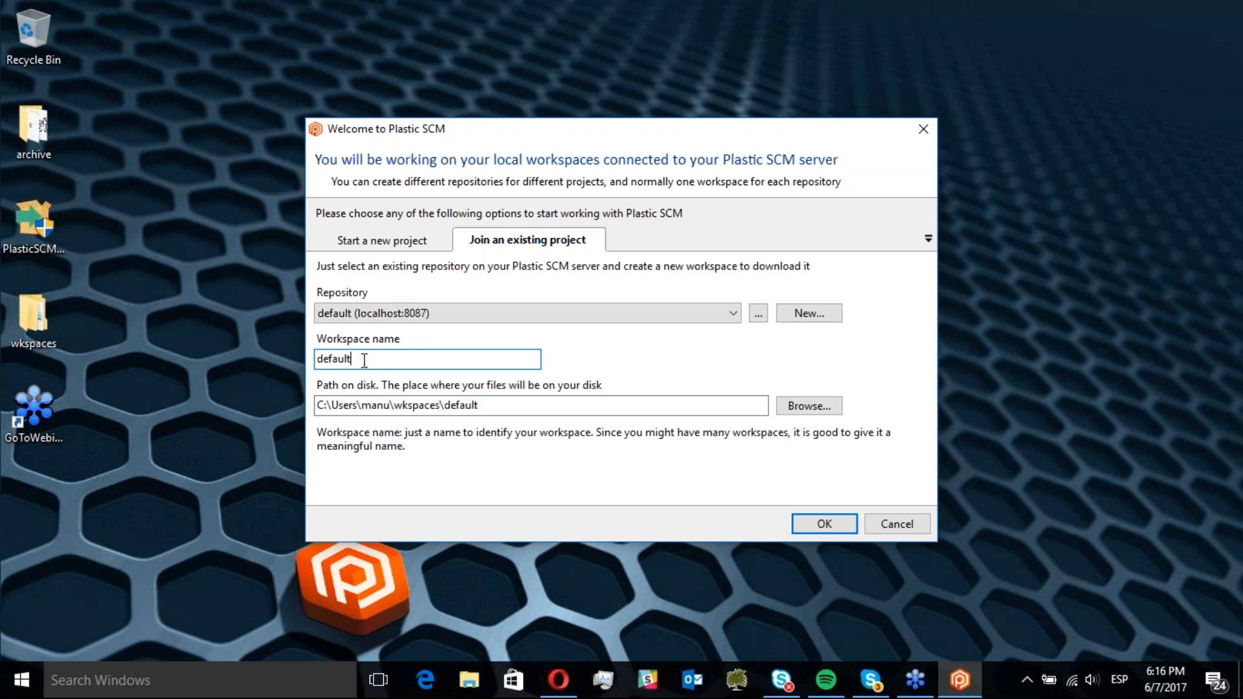
left_click_drag(594, 406, 316, 406)
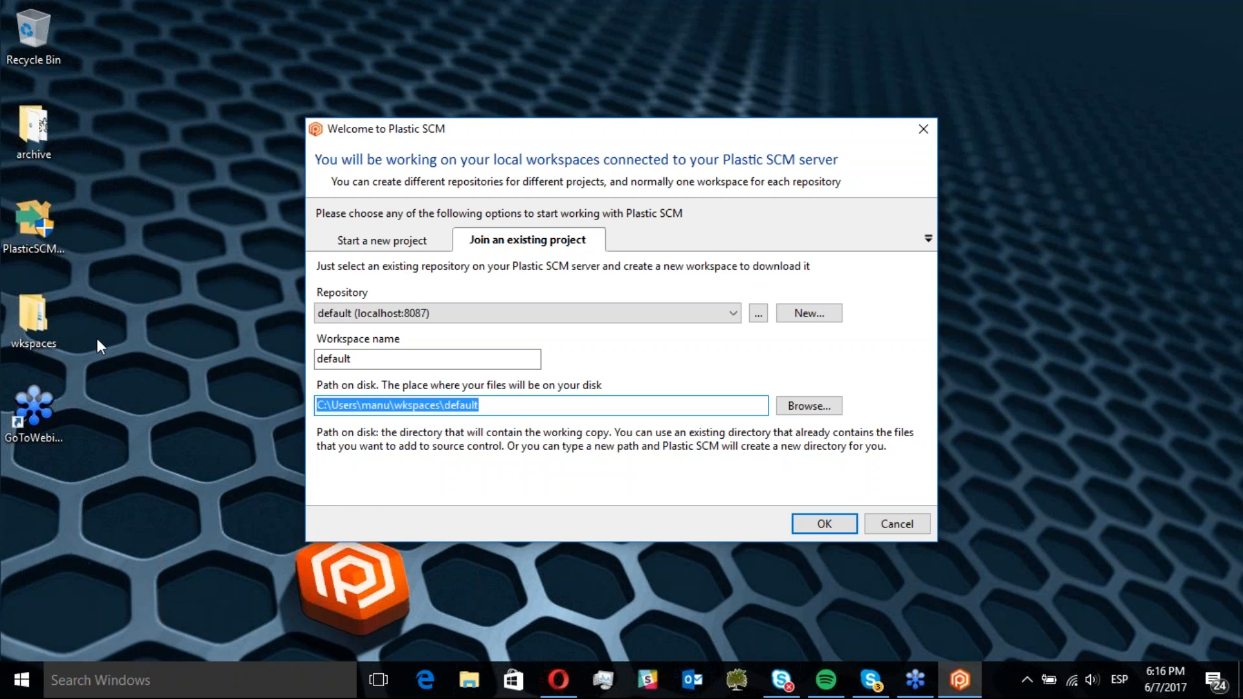
Browse the desktop wkspaces folder and the Quake folder's contents and path, then close the file window
double_click(43, 312)
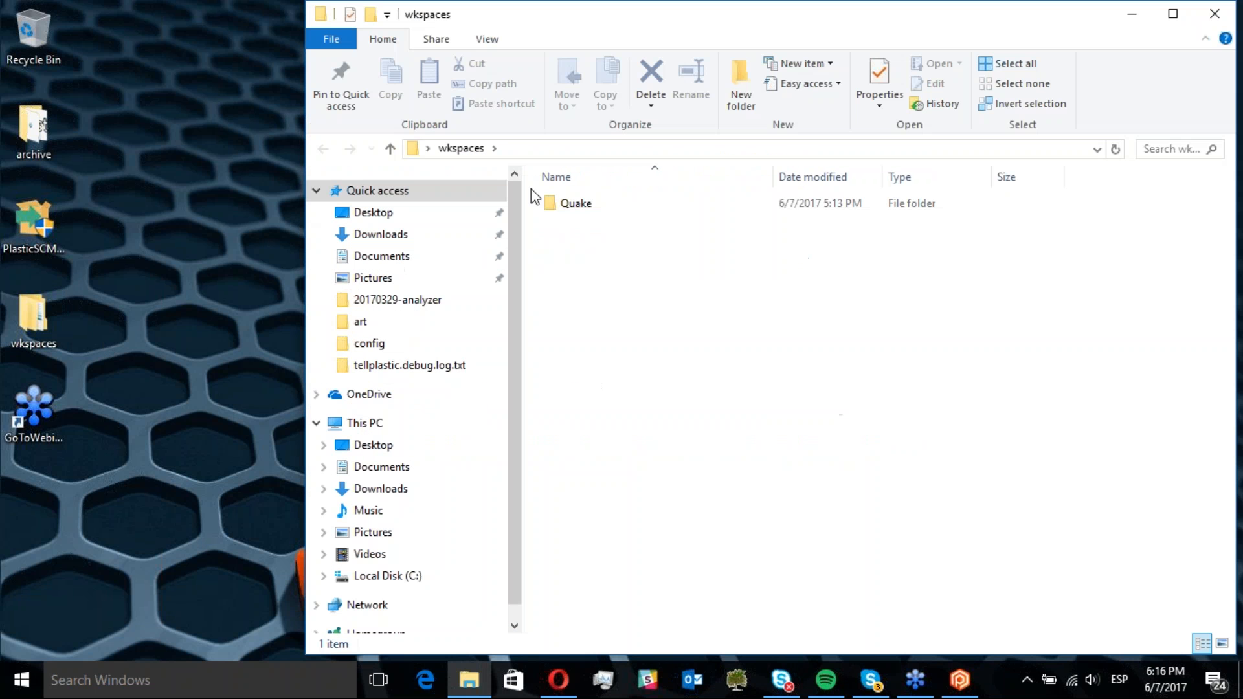
double_click(571, 205)
left_click(600, 151)
key("ctrl+c")
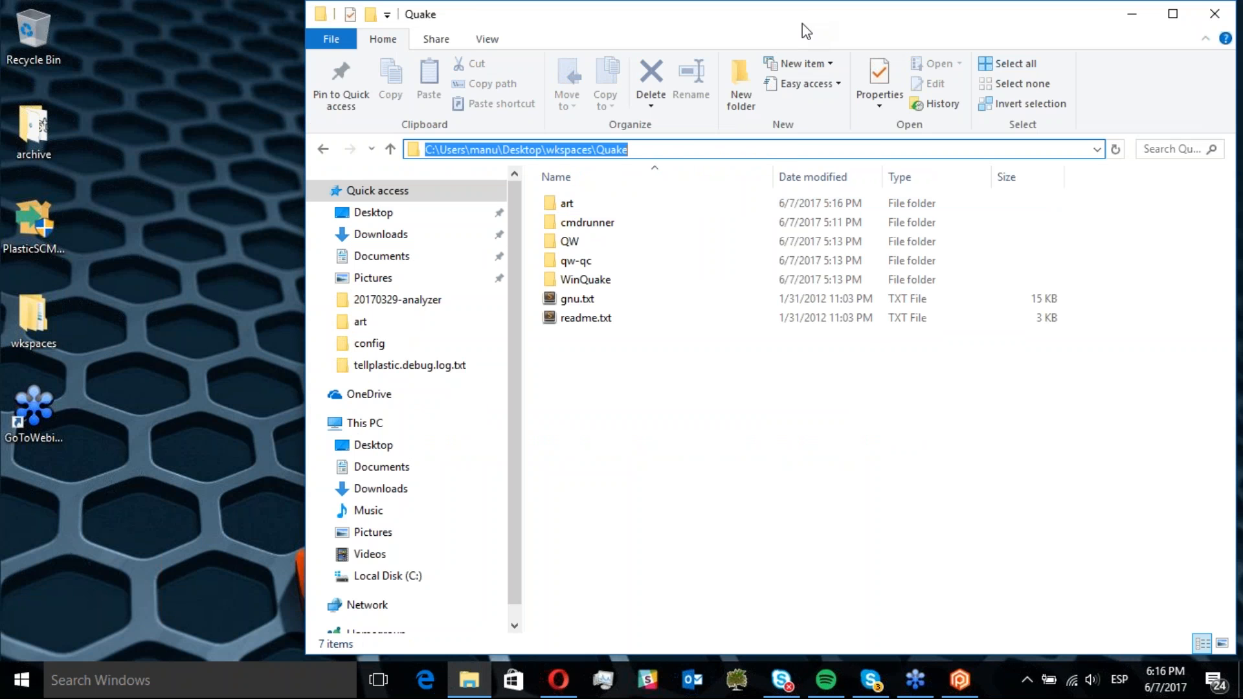
left_click_drag(802, 26, 539, 91)
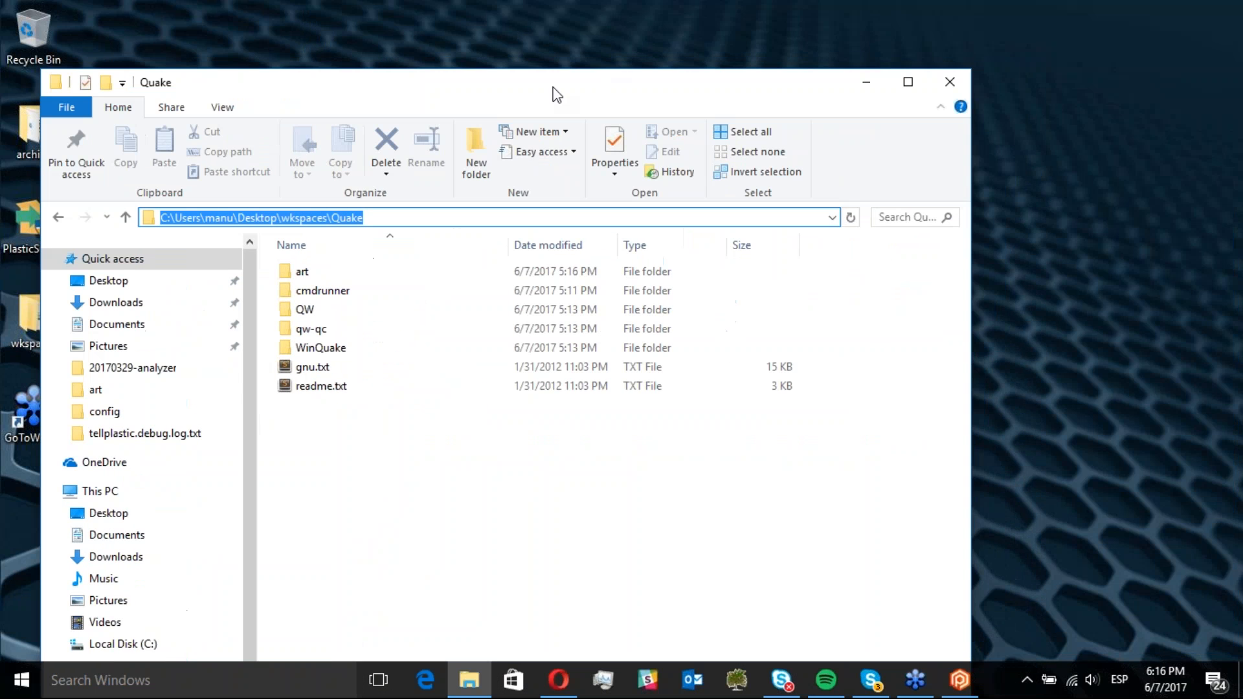
left_click(961, 80)
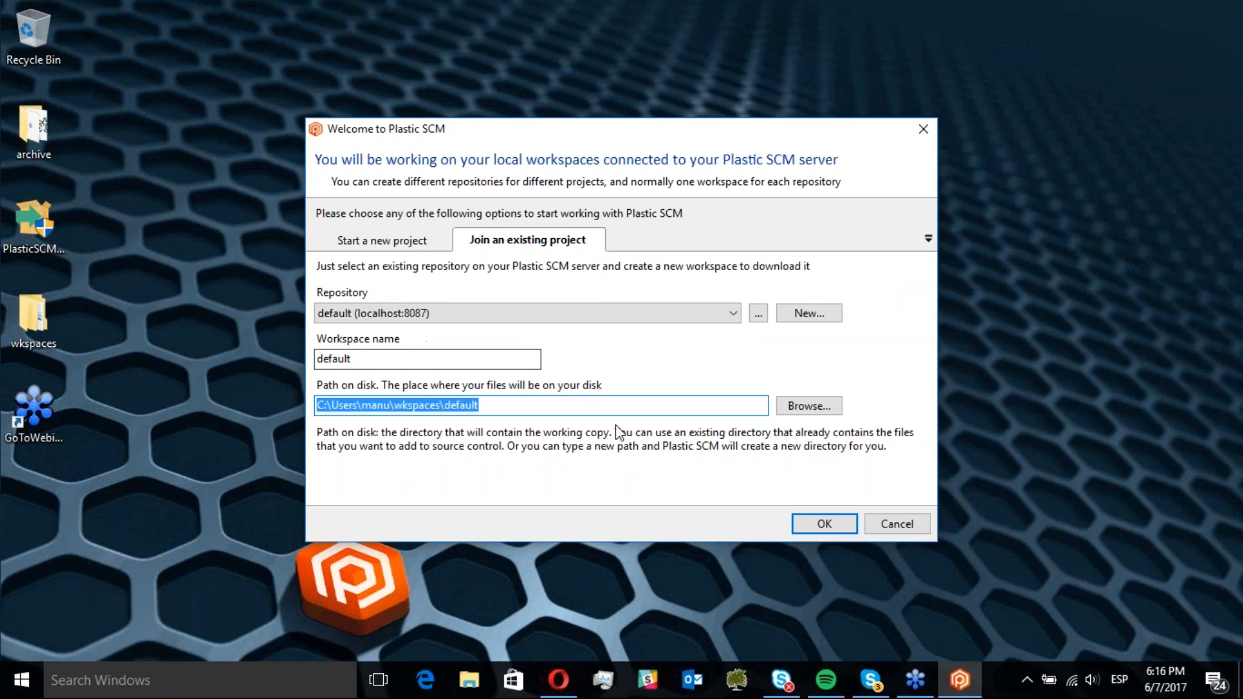
Set the workspace path to C:\Users\manu\Desktop\wkspaces\Quake, create the workspace, and maximize its window
key("ctrl+v")
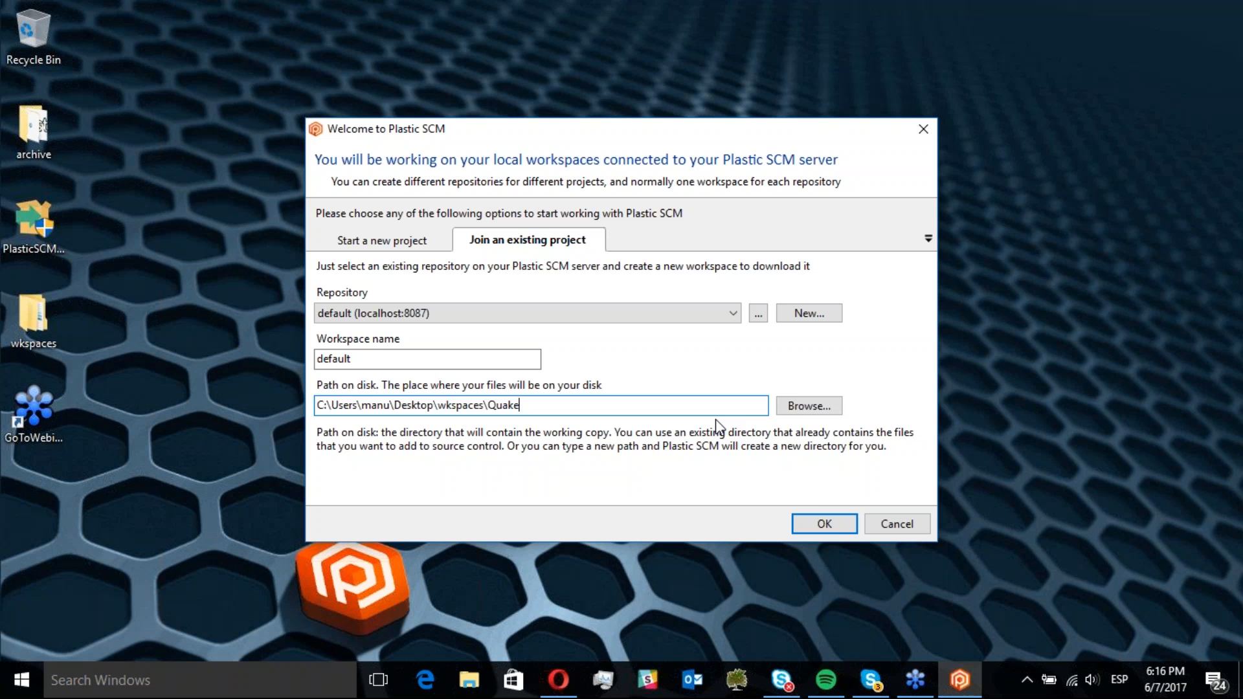
left_click(825, 523)
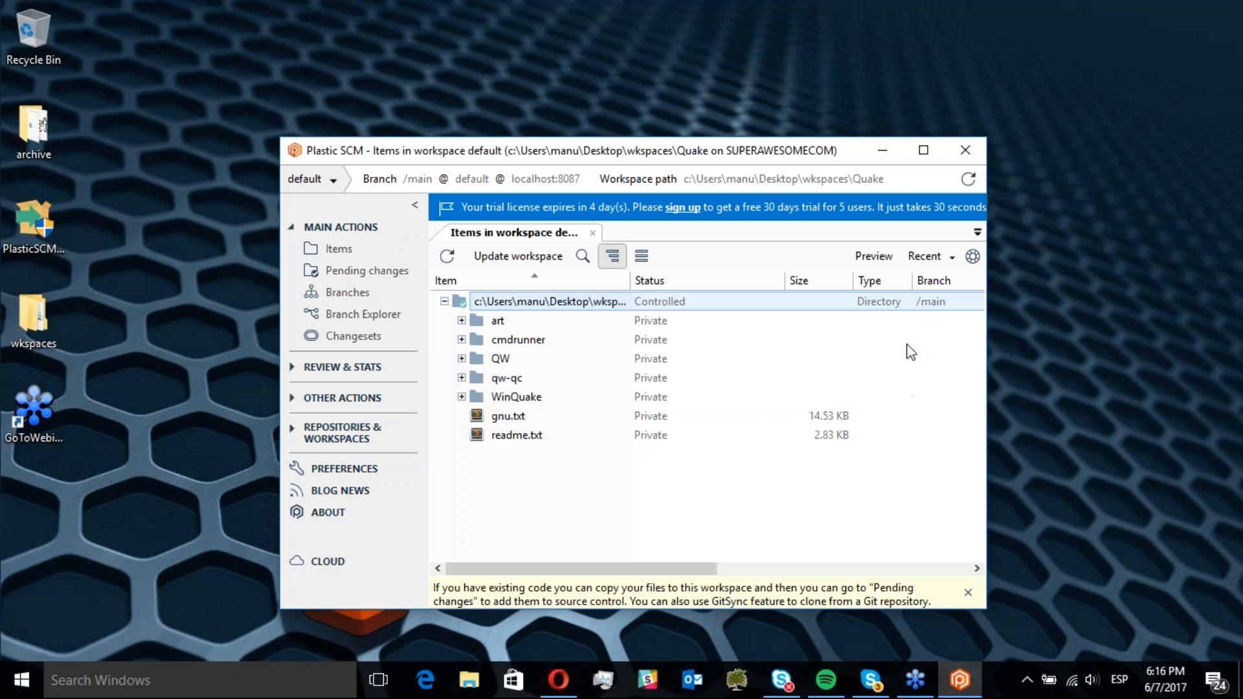
left_click(922, 150)
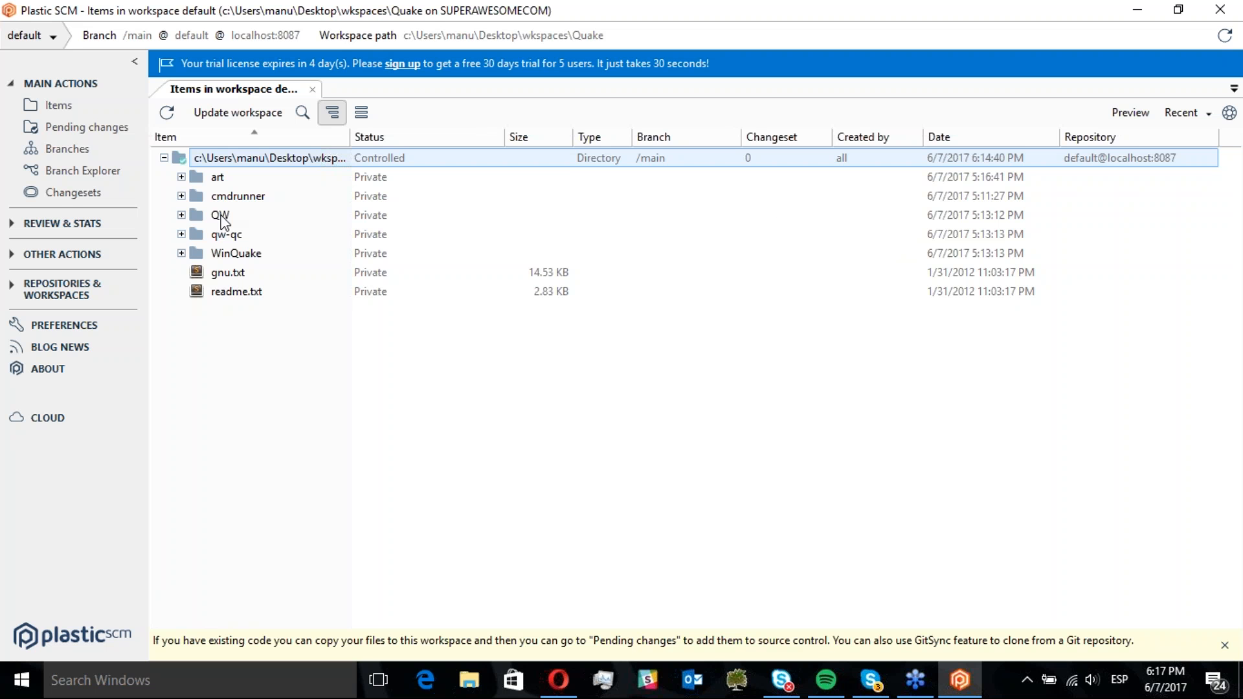
Open the Branch Explorer, zoom in on the main branch, and select its root changeset
left_click(108, 181)
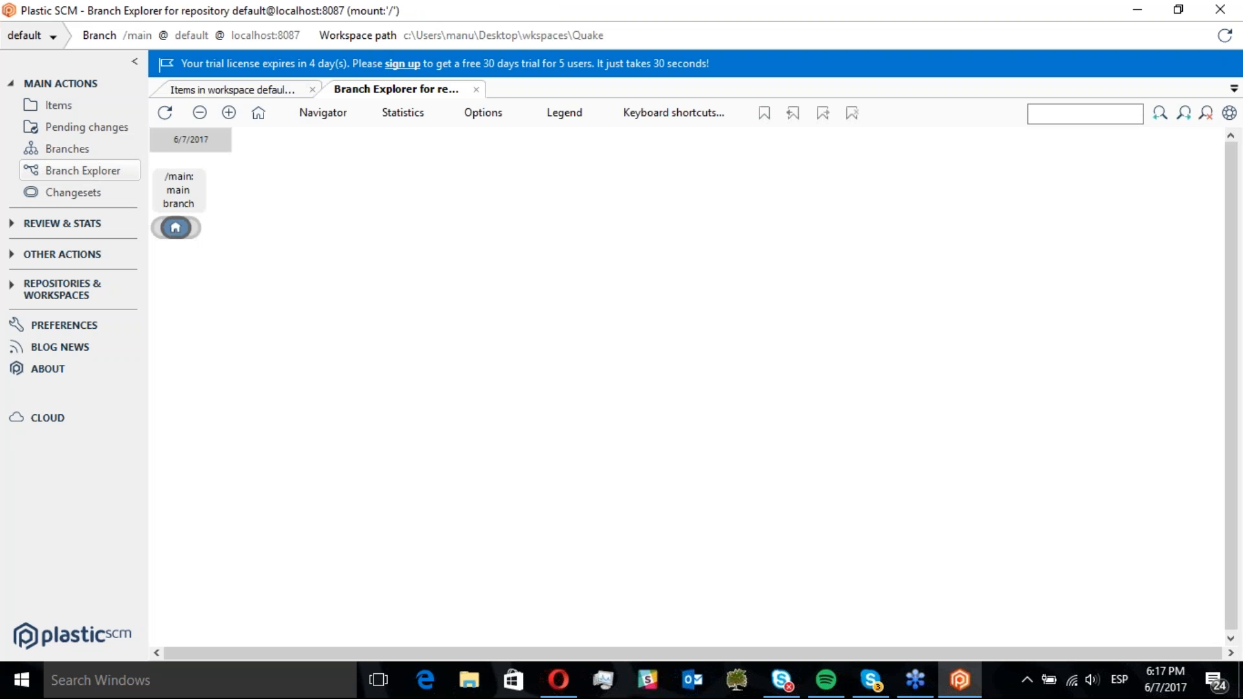
left_click(229, 113)
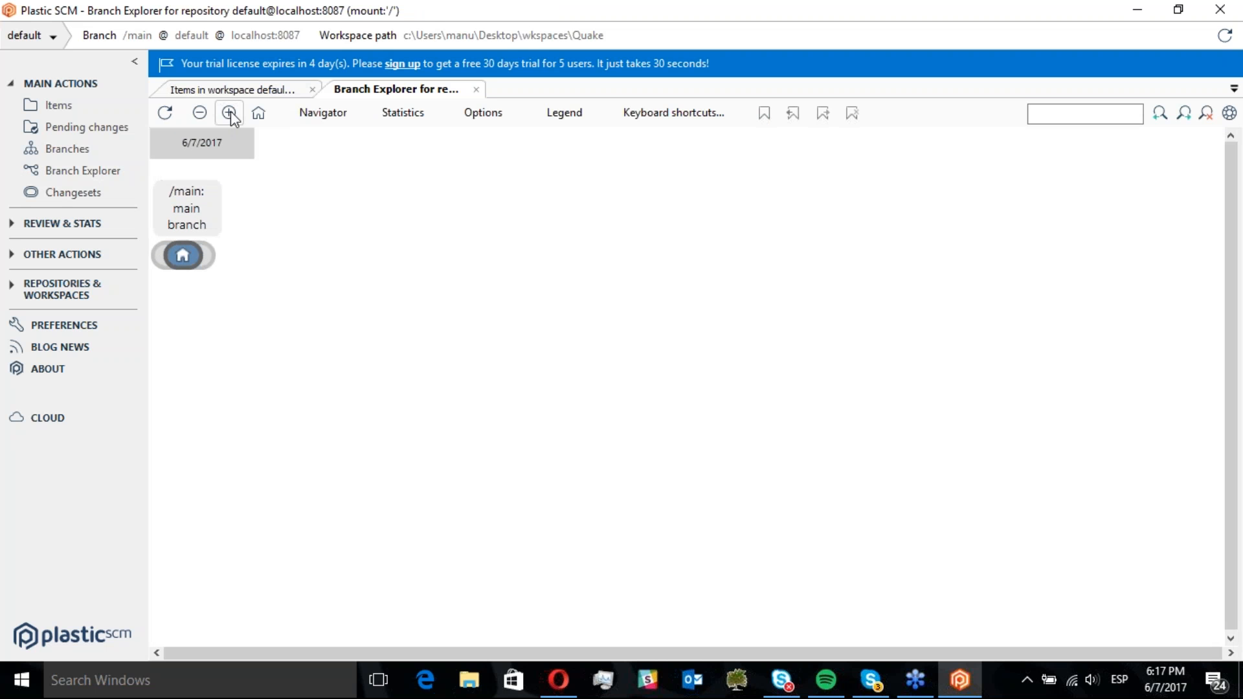
left_click(229, 113)
left_click(228, 114)
left_click(228, 113)
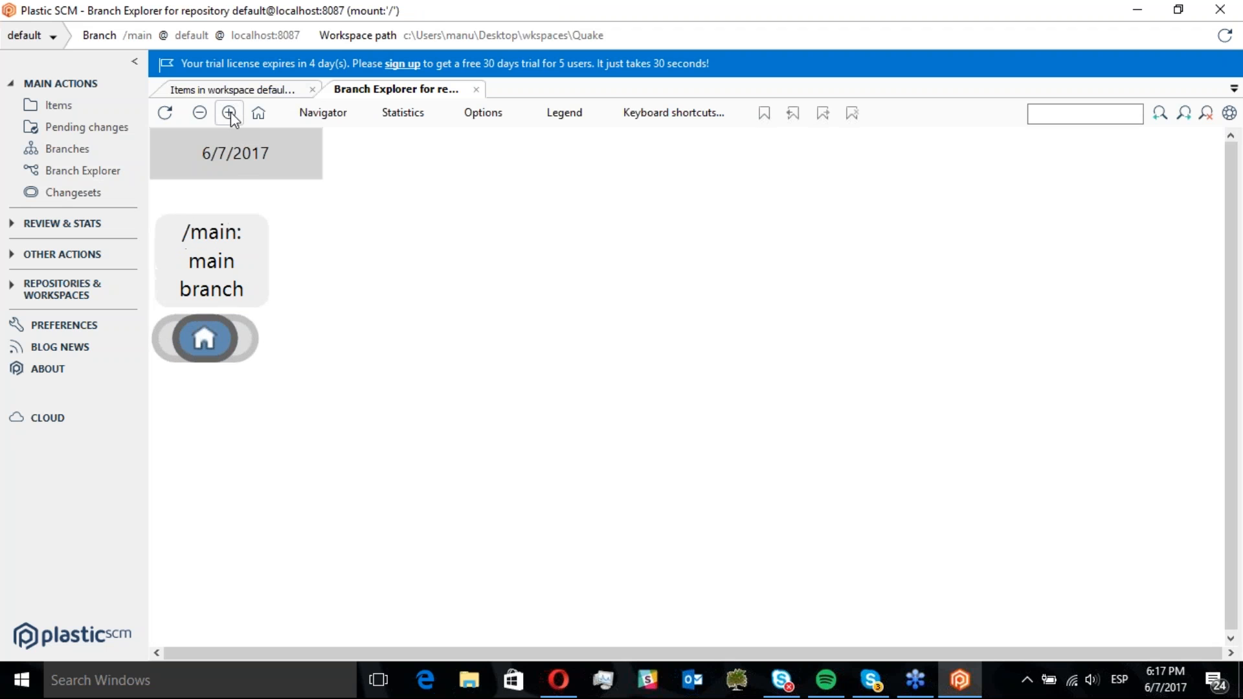
left_click(213, 343)
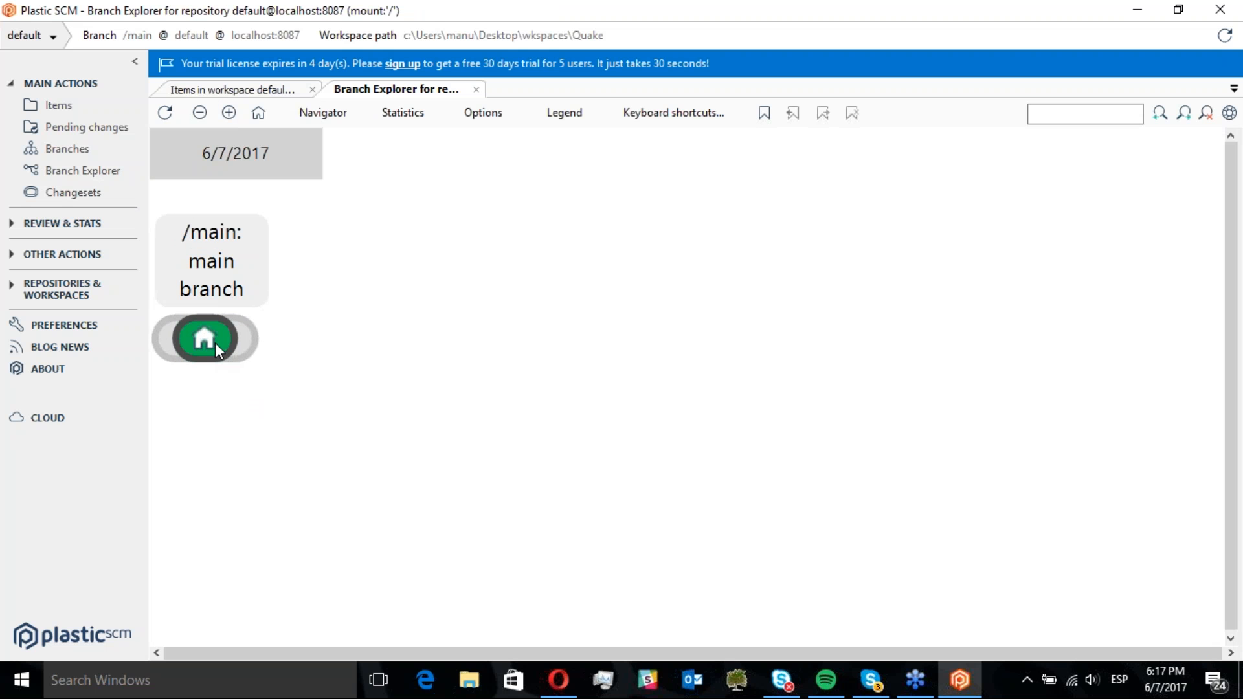
Show the Branch Explorer options panel and inspect the properties of the root changeset and the main branch
left_click(493, 120)
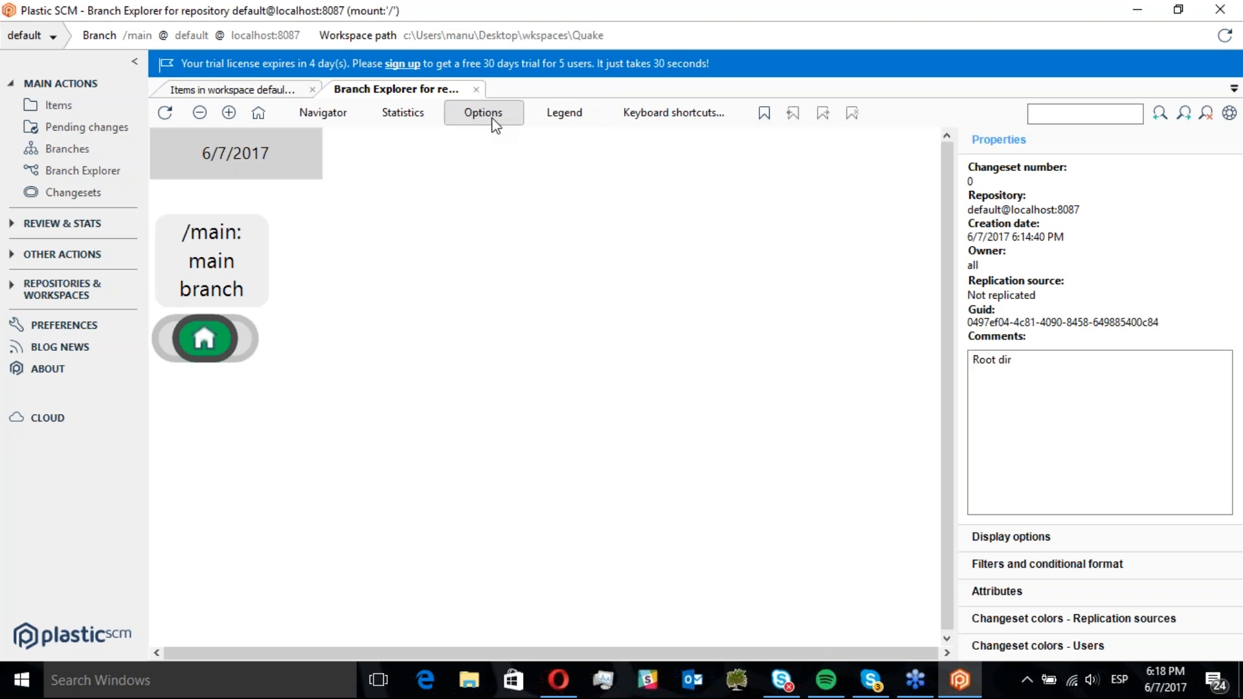
double_click(969, 182)
left_click(349, 366)
mouse_move(251, 329)
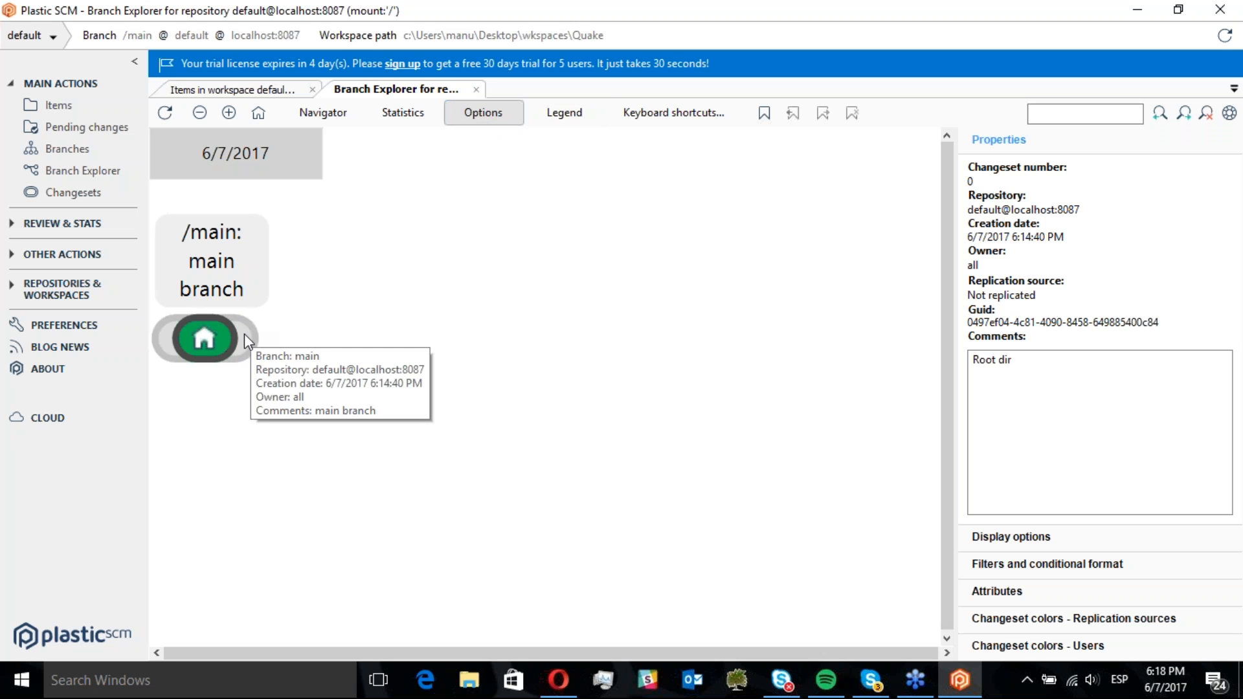
left_click(243, 332)
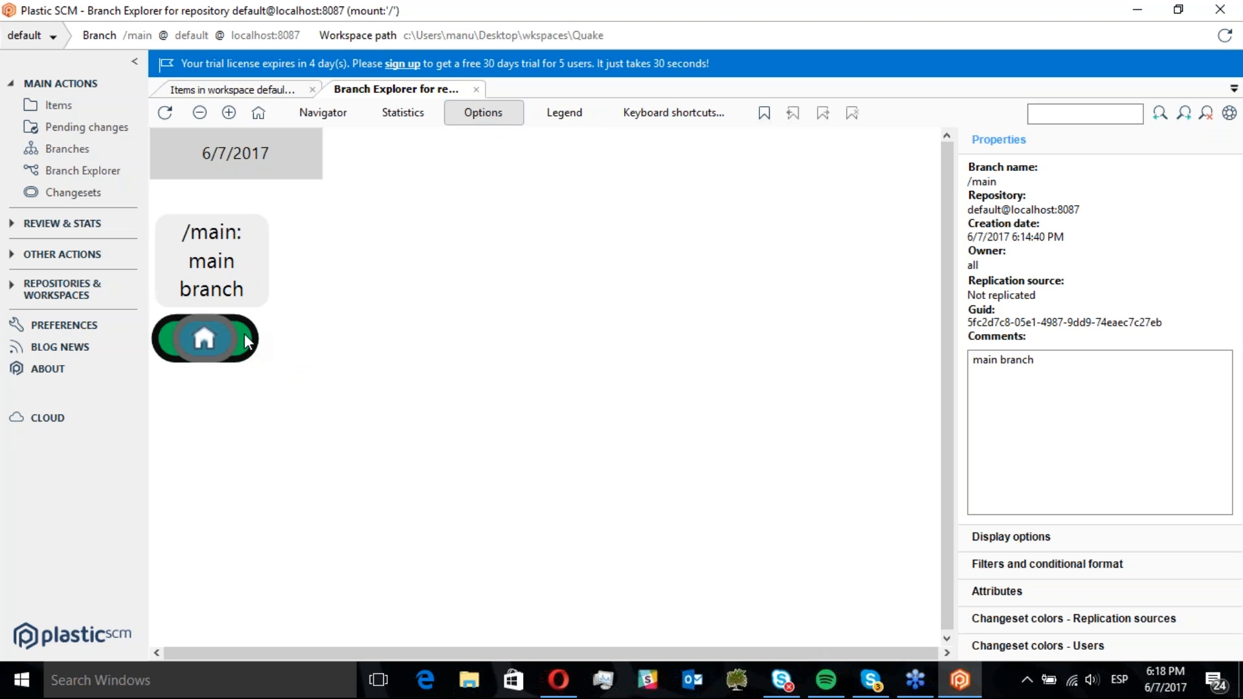
left_click(224, 336)
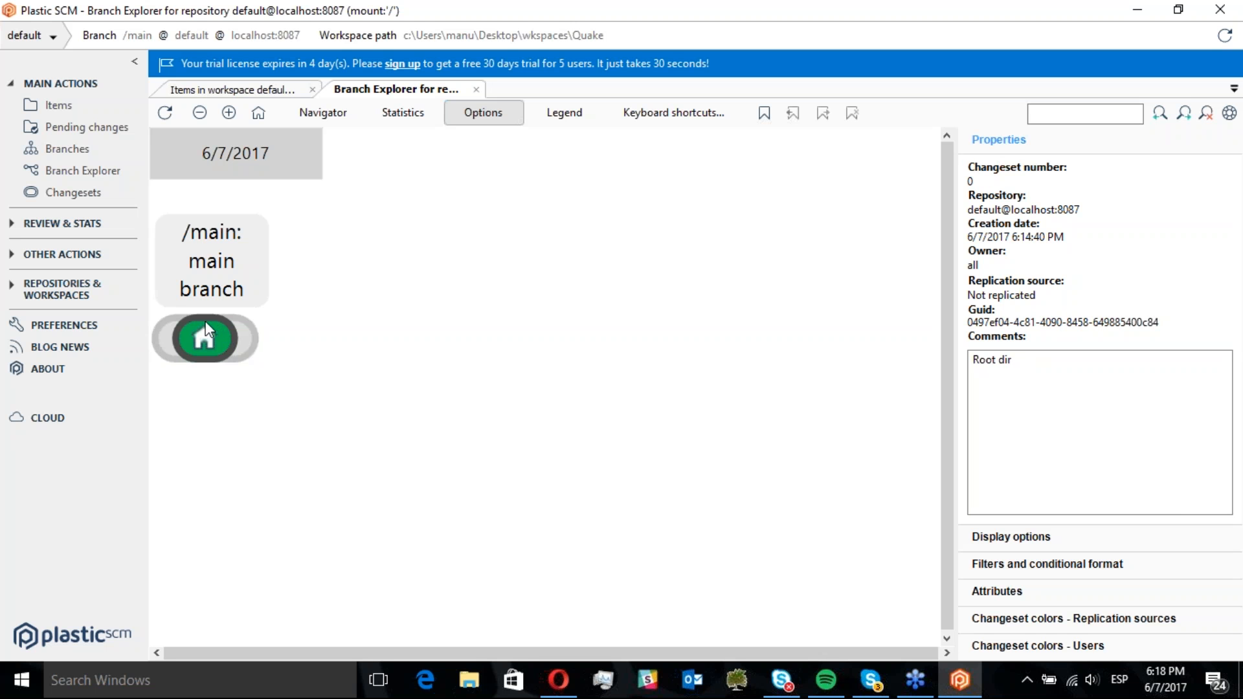
mouse_move(215, 362)
mouse_move(222, 341)
Return to the workspace items and examine the root's context menu and the WinQuake folder's contents
left_click(92, 107)
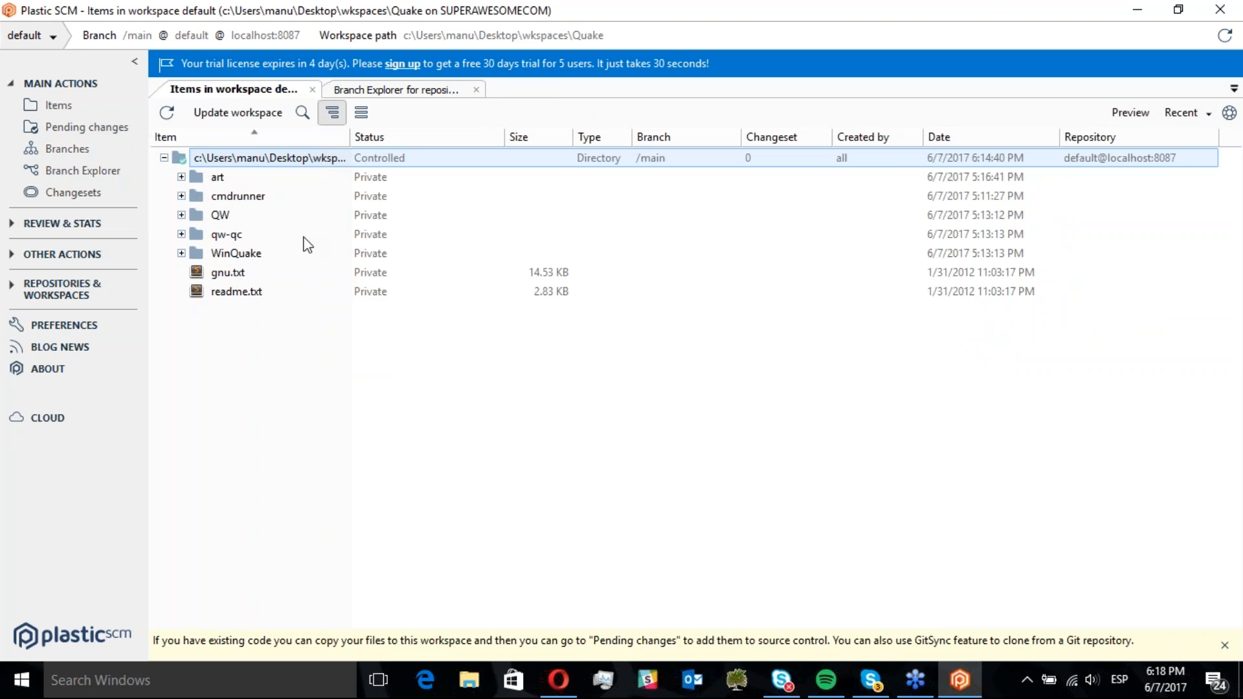
right_click(255, 160)
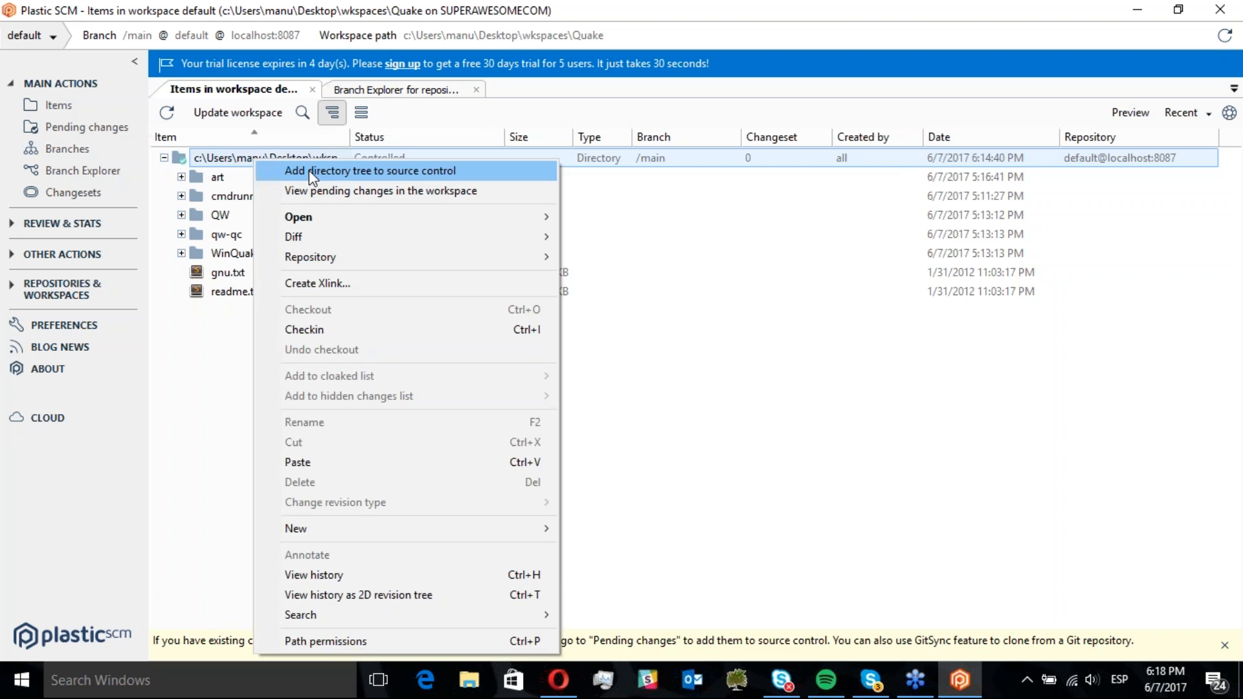
left_click(234, 162)
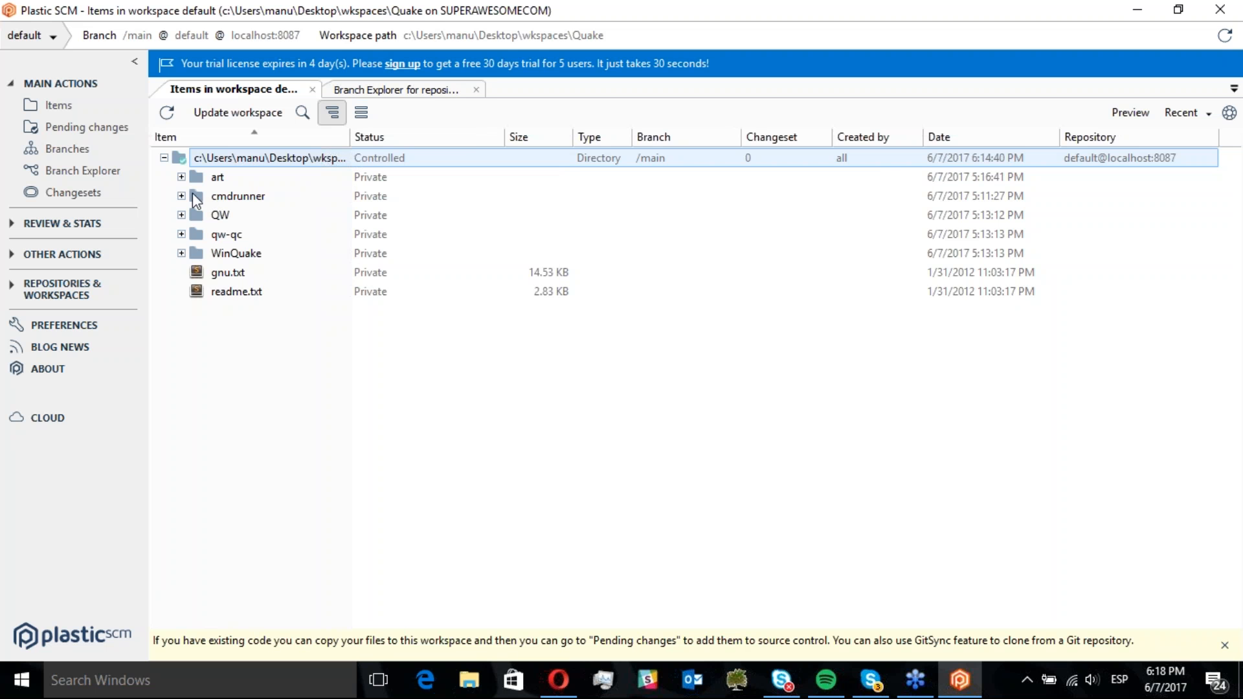
left_click(182, 251)
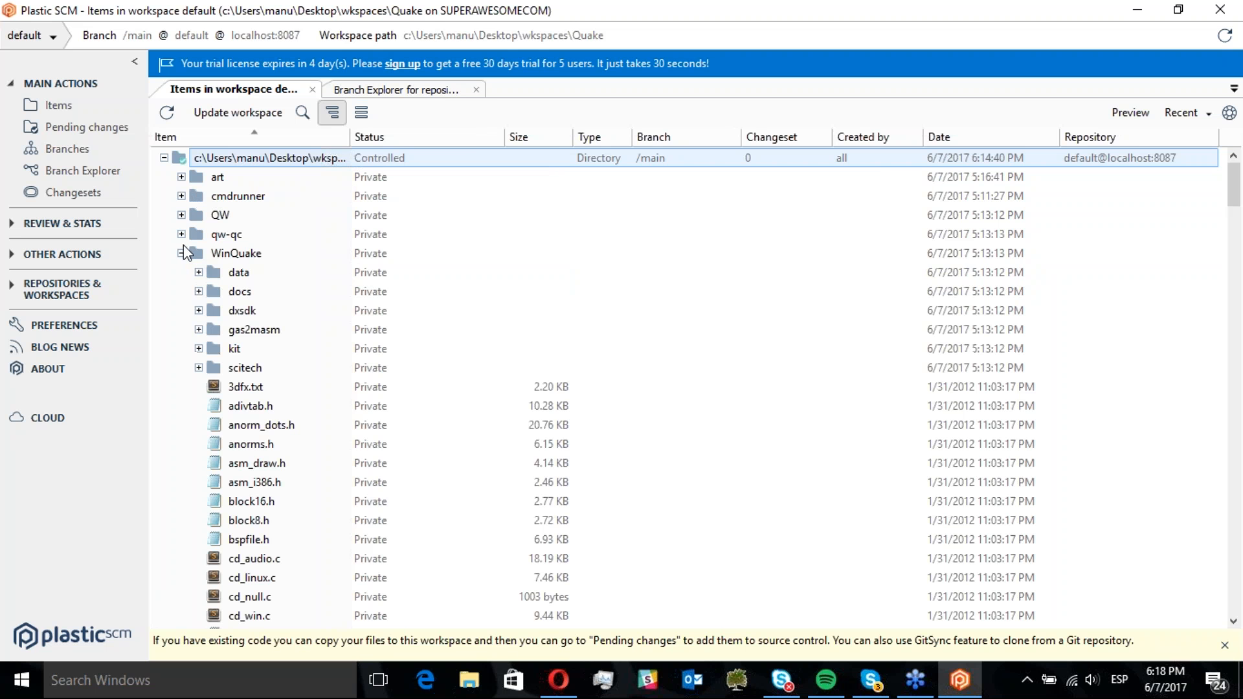
left_click(374, 260)
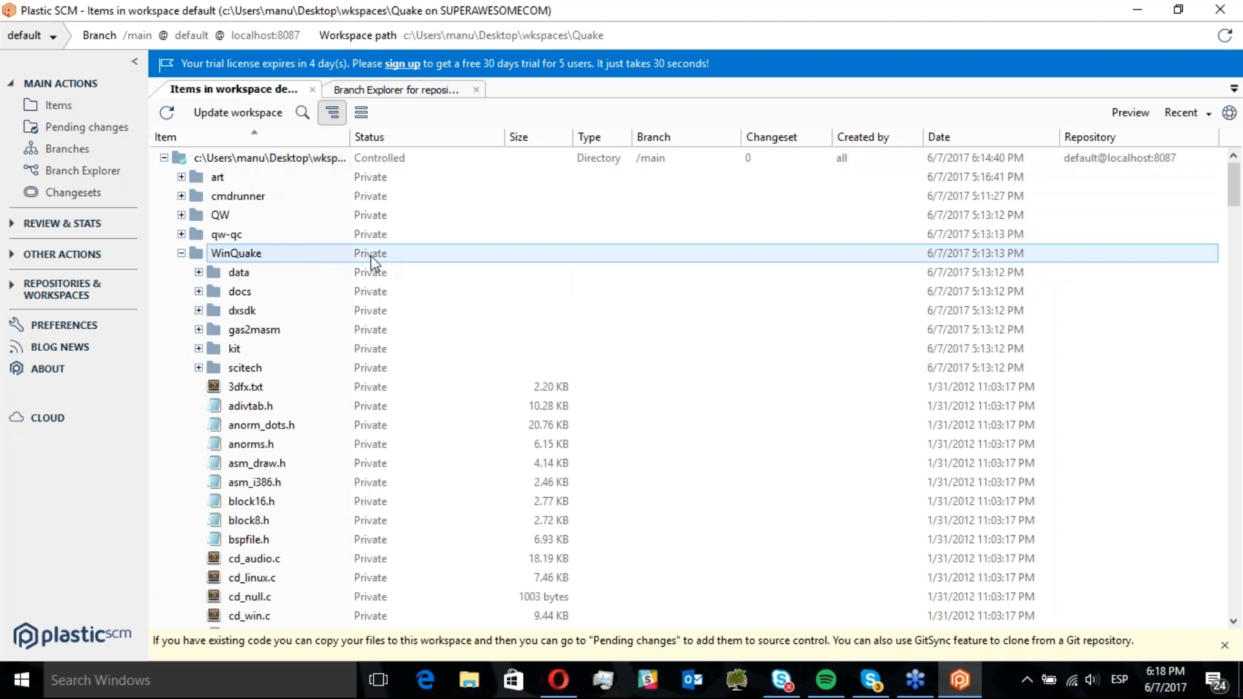
left_click(182, 254)
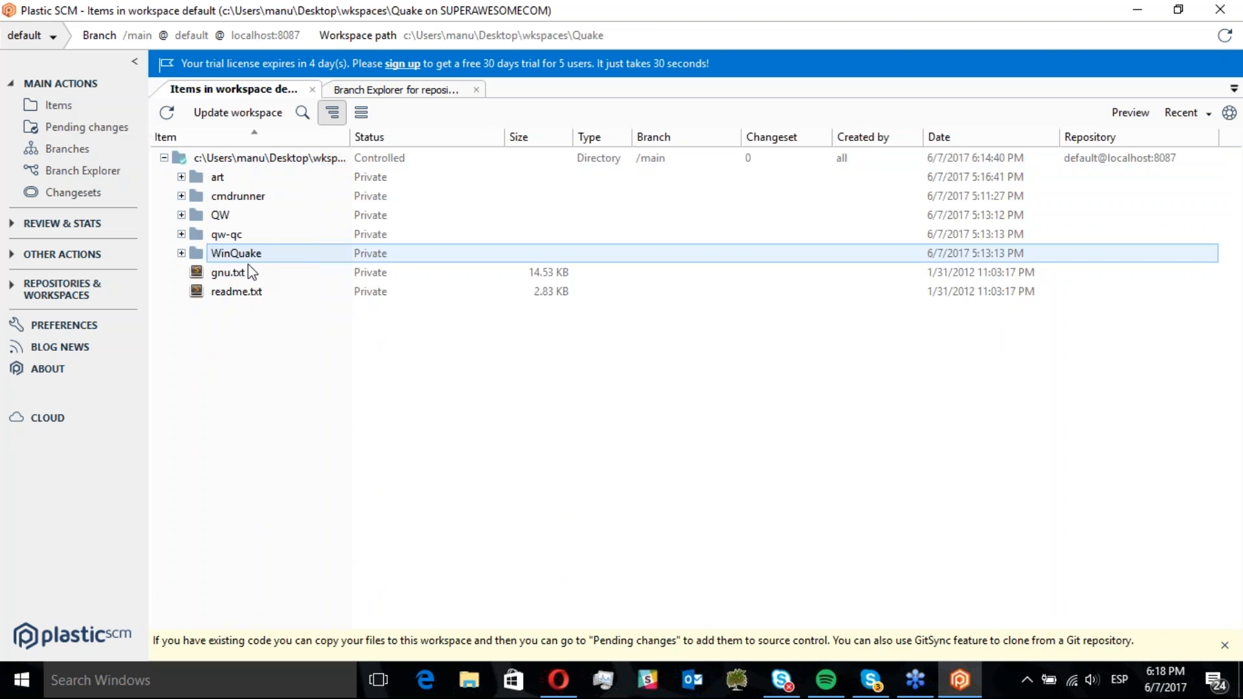
left_click(216, 158)
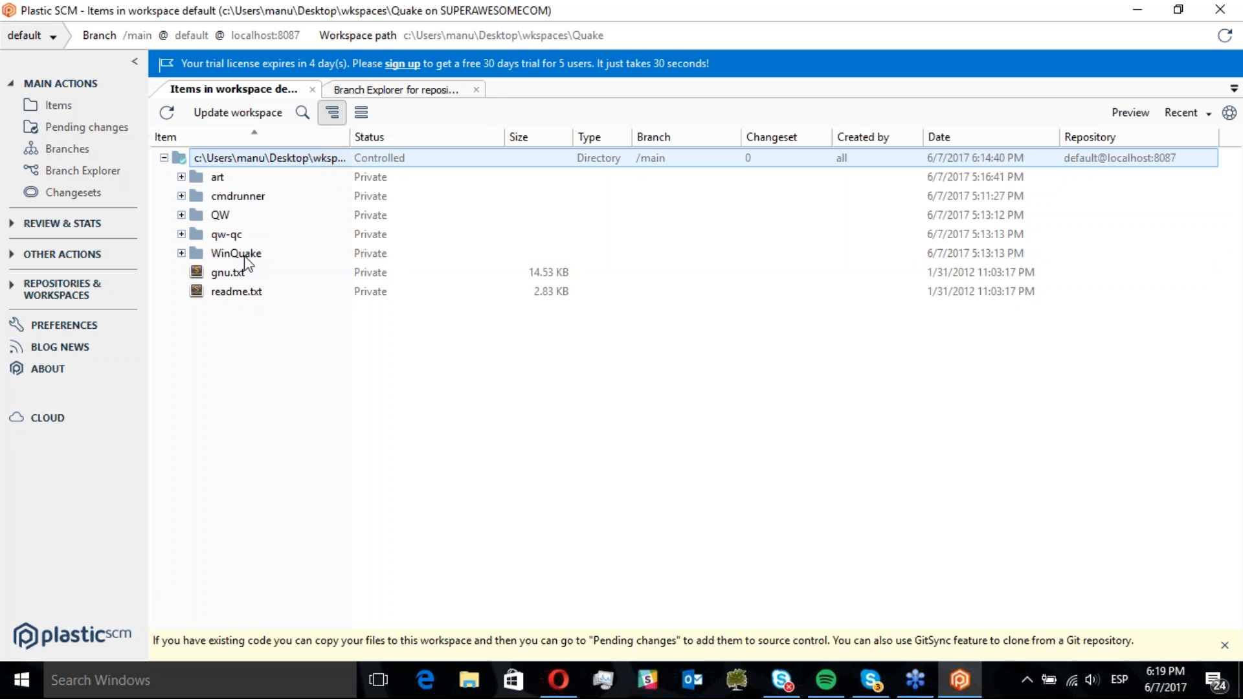
left_click(230, 291)
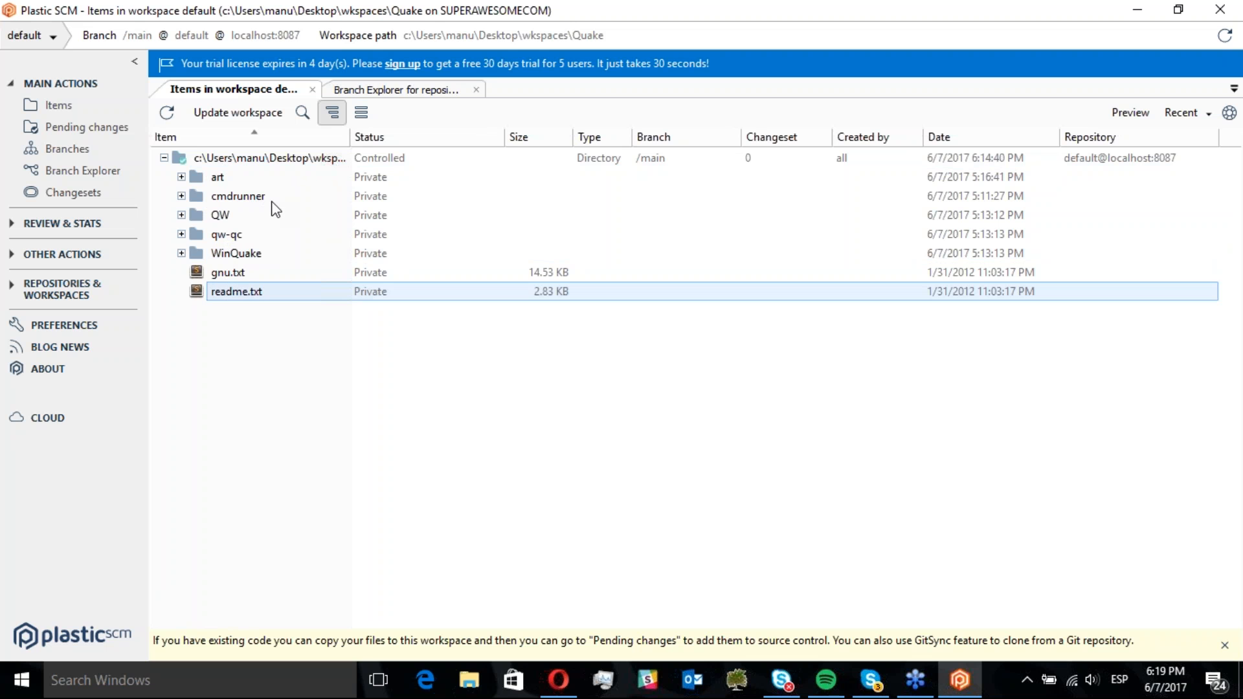
Add the workspace root's directory tree to source control and check the WinQuake folder's contents
right_click(238, 161)
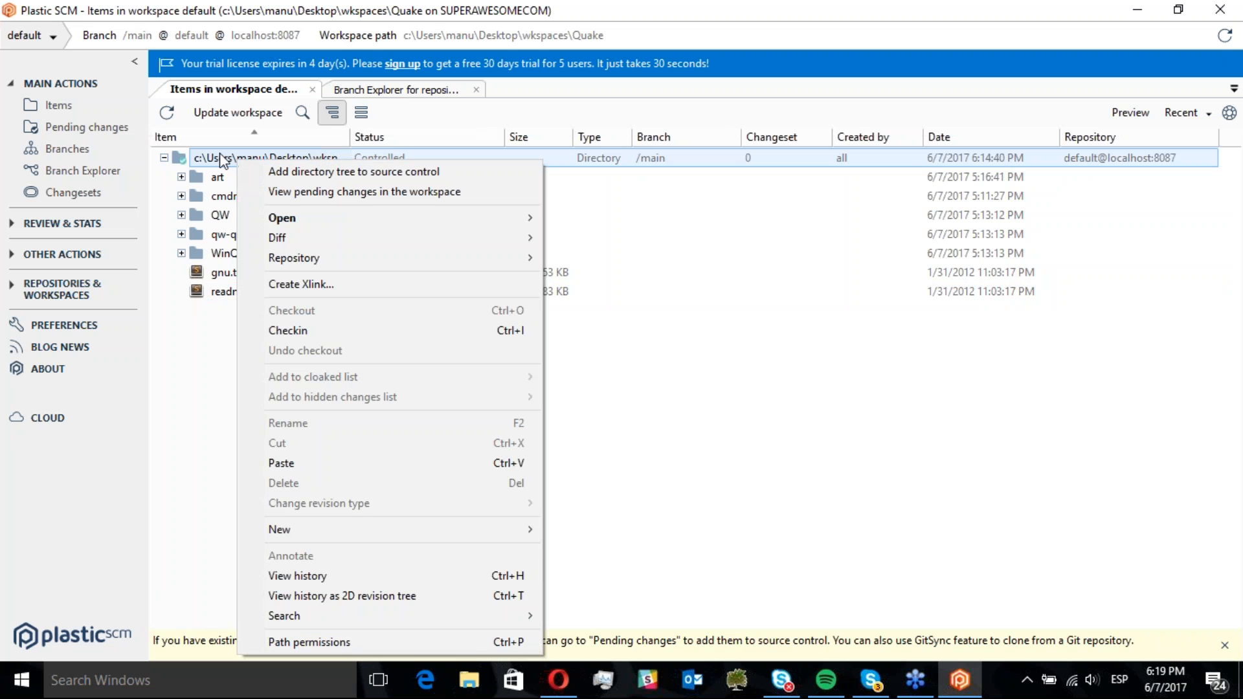
left_click(221, 161)
right_click(231, 161)
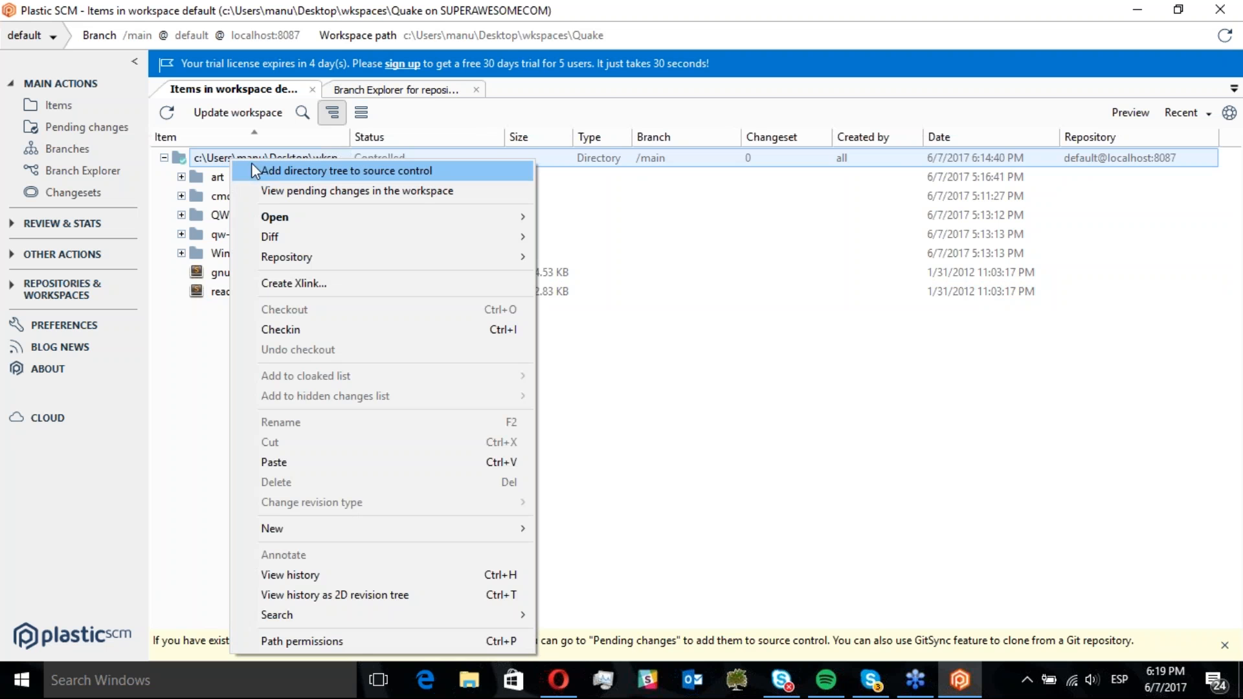
left_click(343, 173)
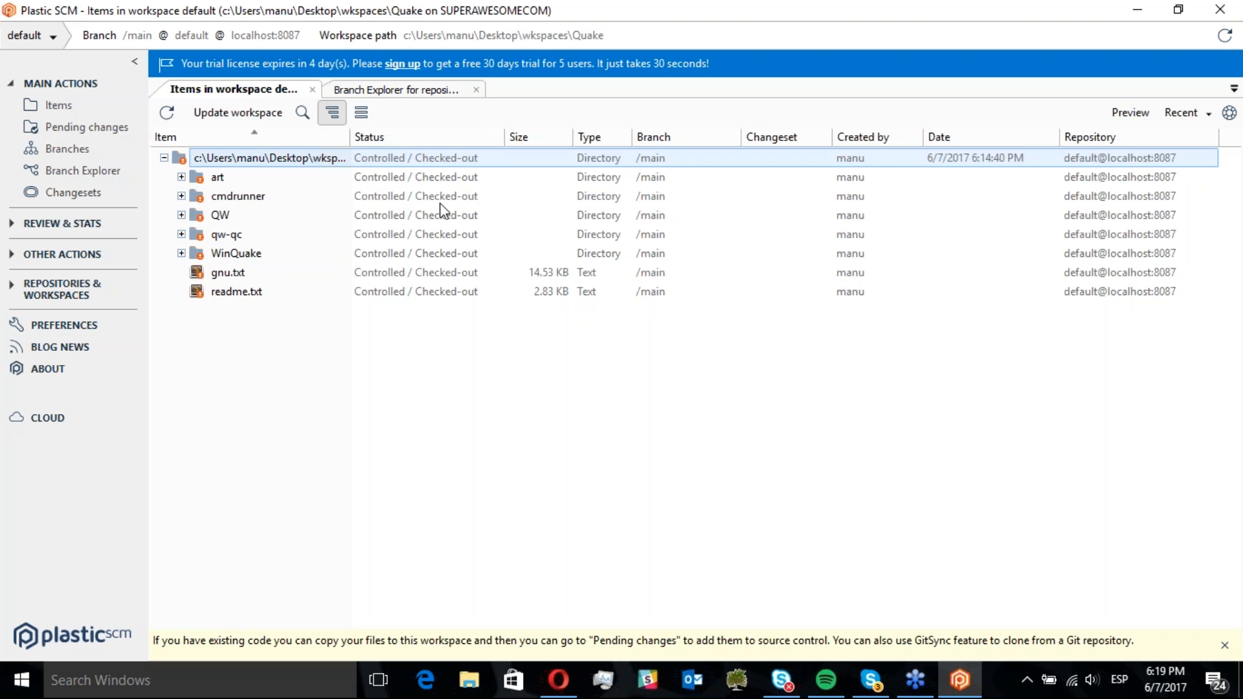
left_click(181, 254)
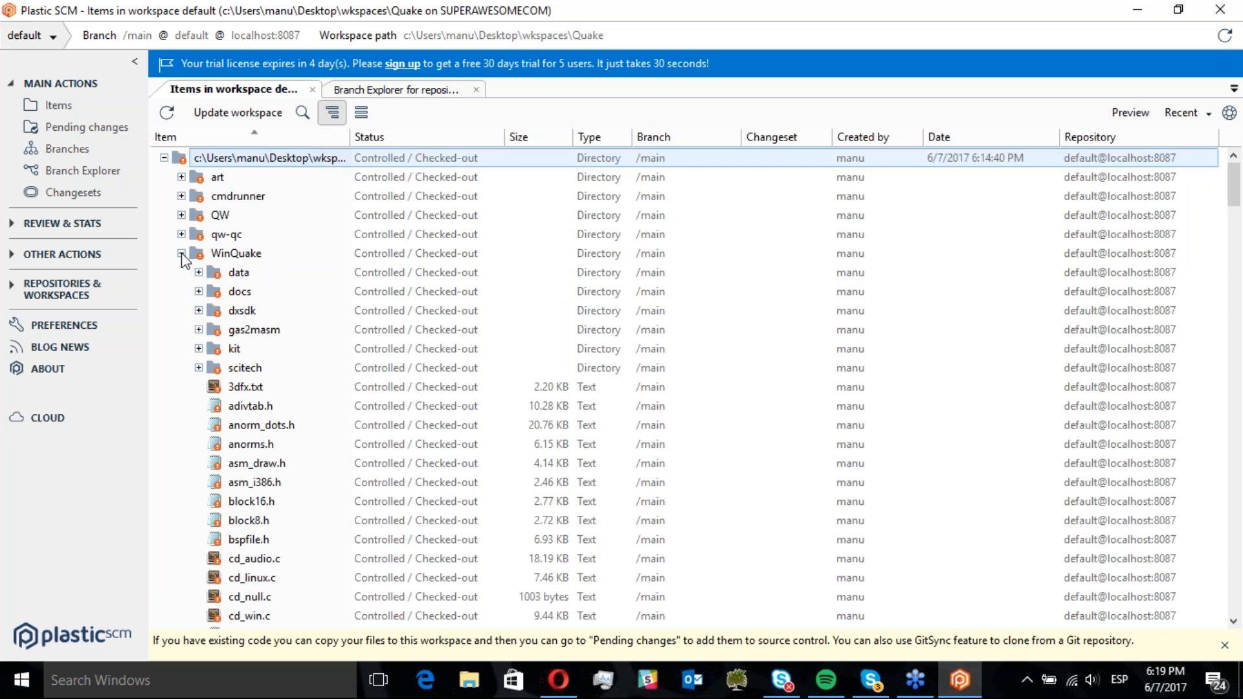
left_click(182, 254)
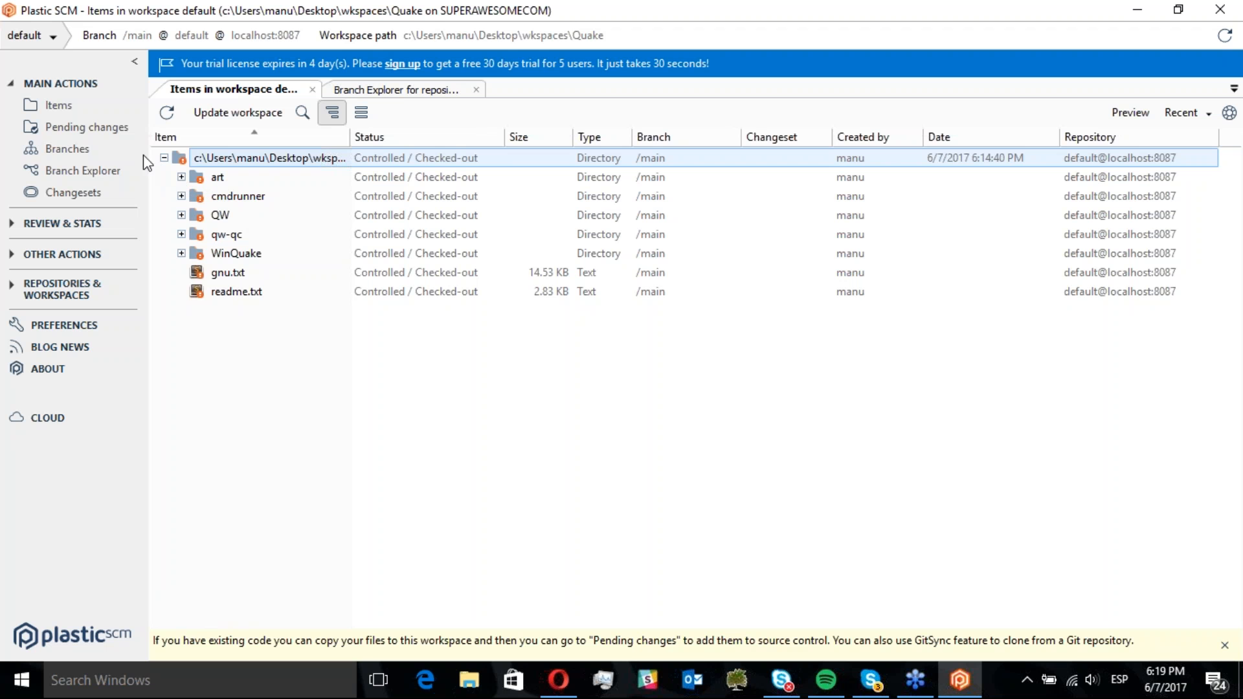
Open the pending changes, enter the checkin comment "Initial checkin operation", and check in all items
left_click(95, 131)
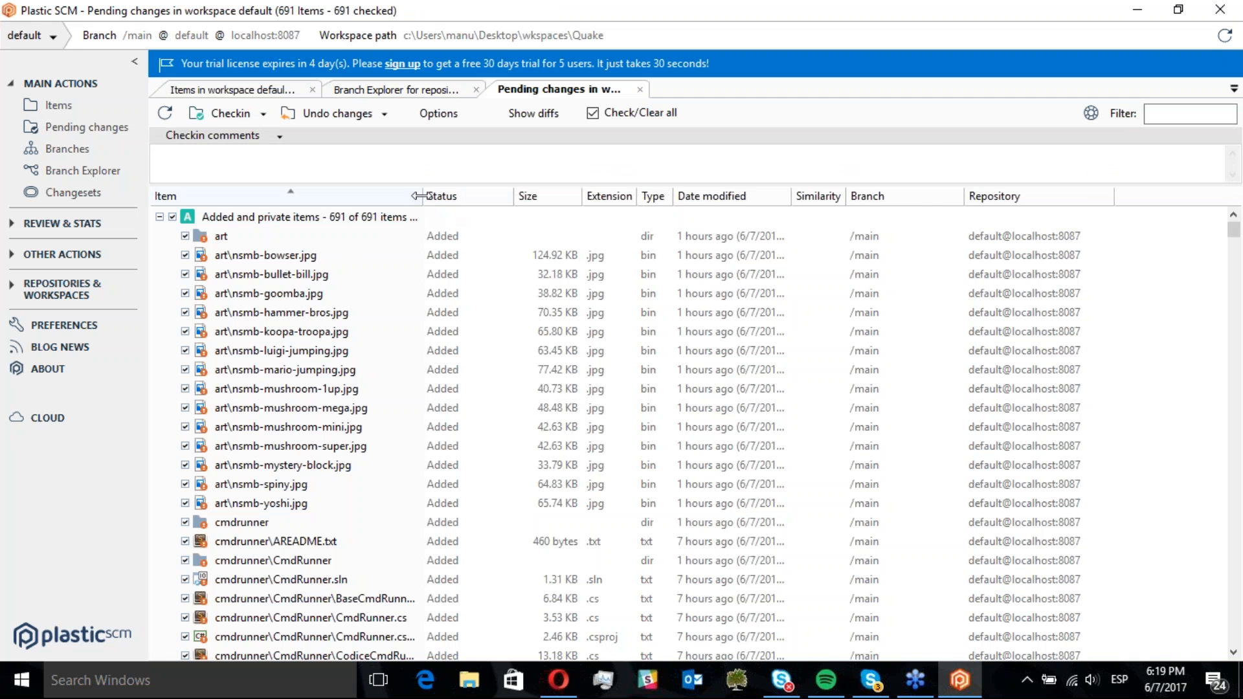
left_click_drag(423, 196, 504, 196)
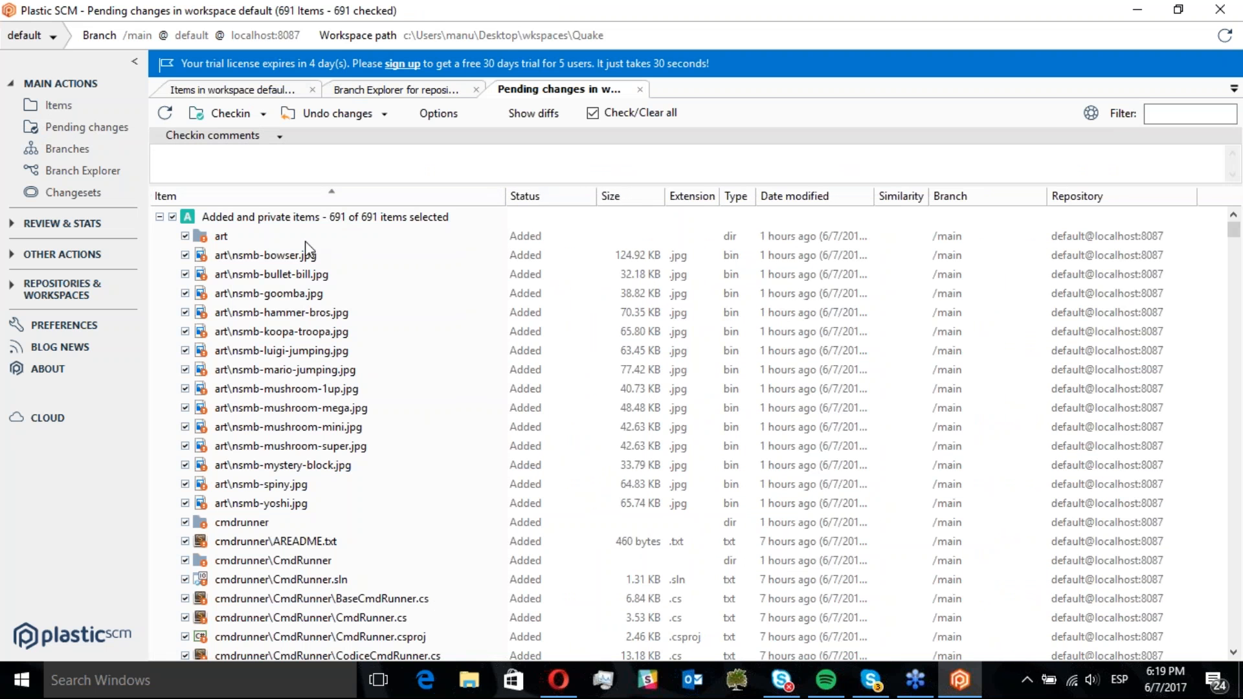
left_click(228, 164)
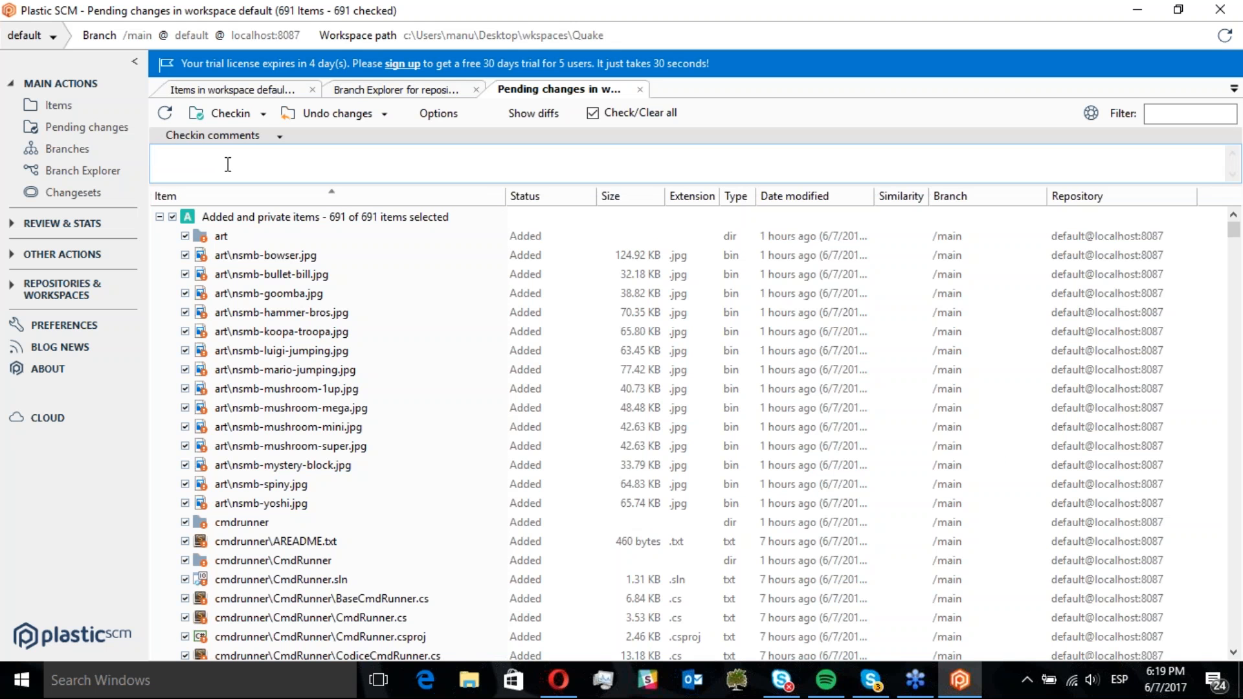
type("Initial checkin operation")
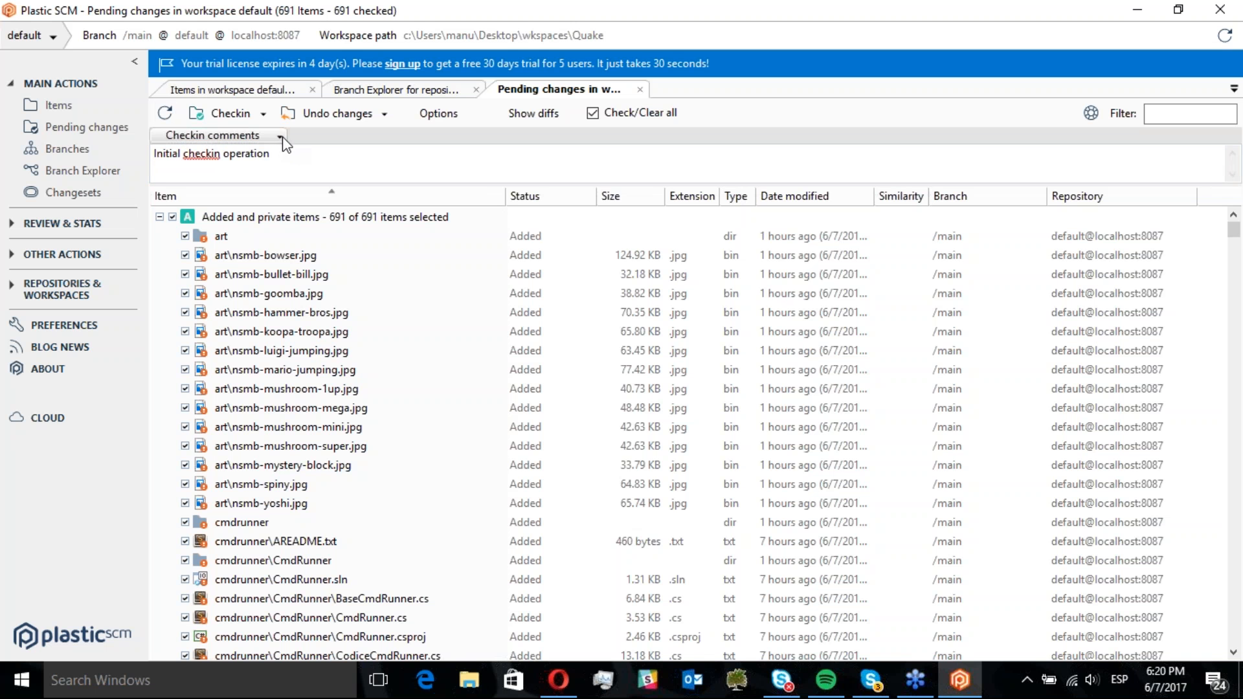
left_click(297, 153)
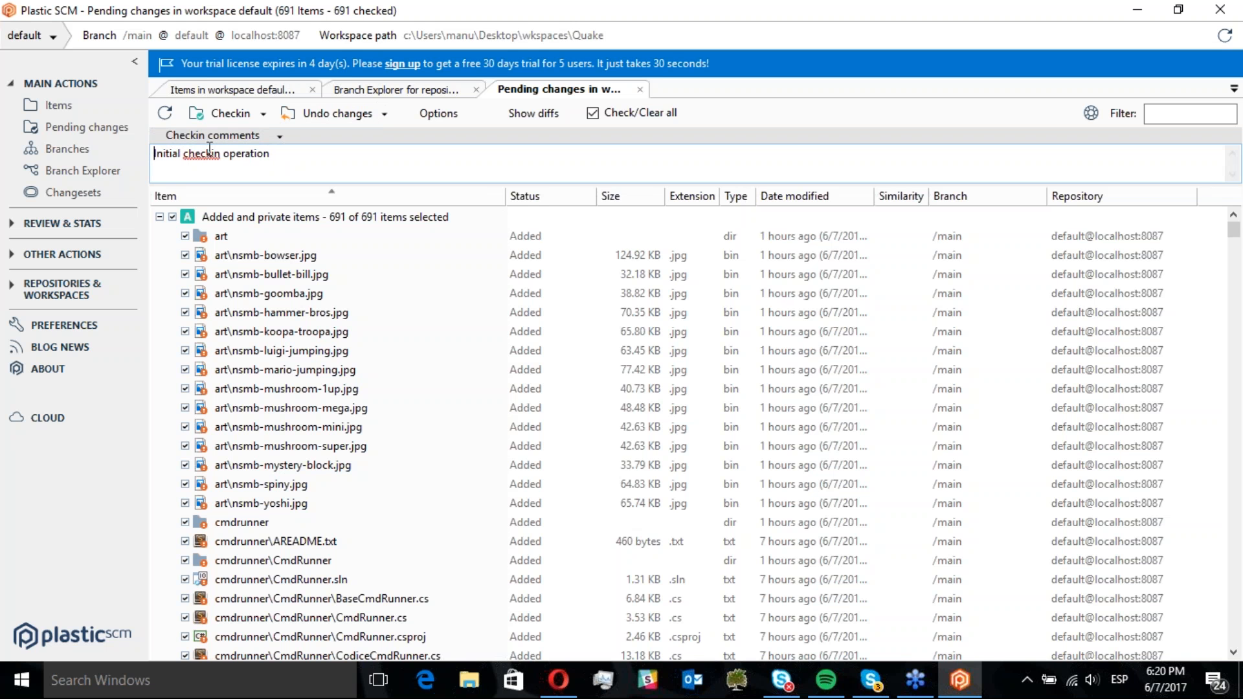
left_click(273, 166)
left_click(229, 114)
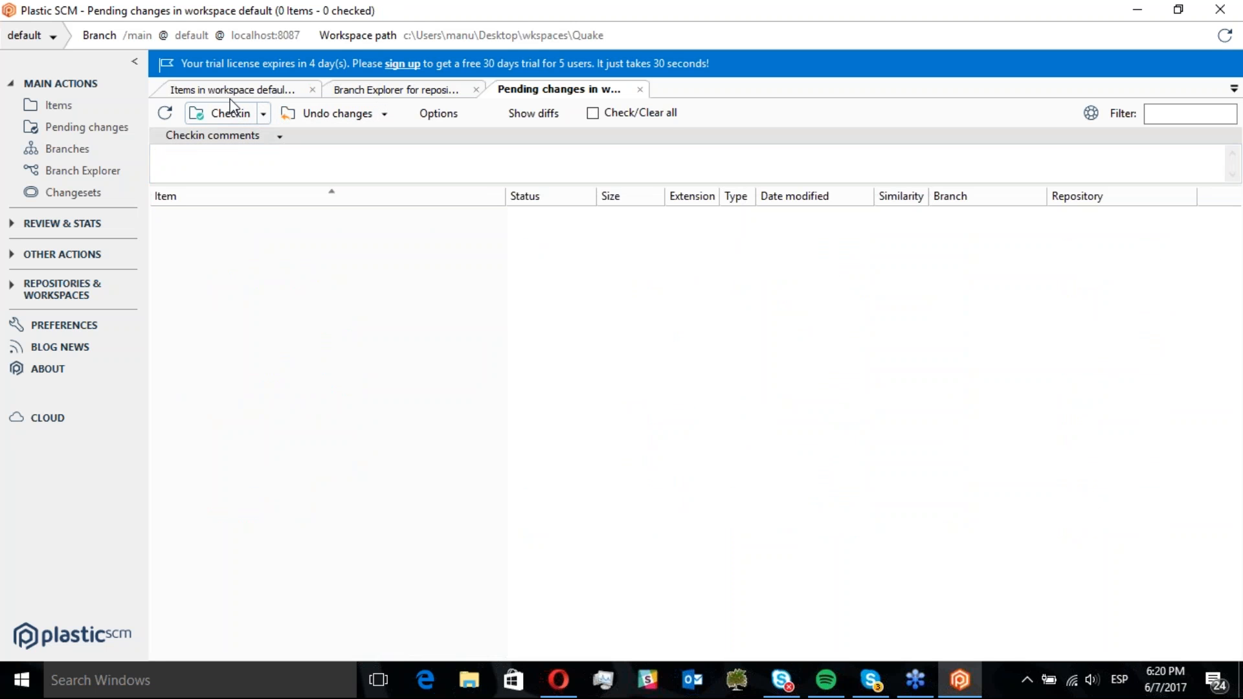
Inspect the new changeset and its comment in the Branch Explorer, then open its changes comparison
left_click(363, 96)
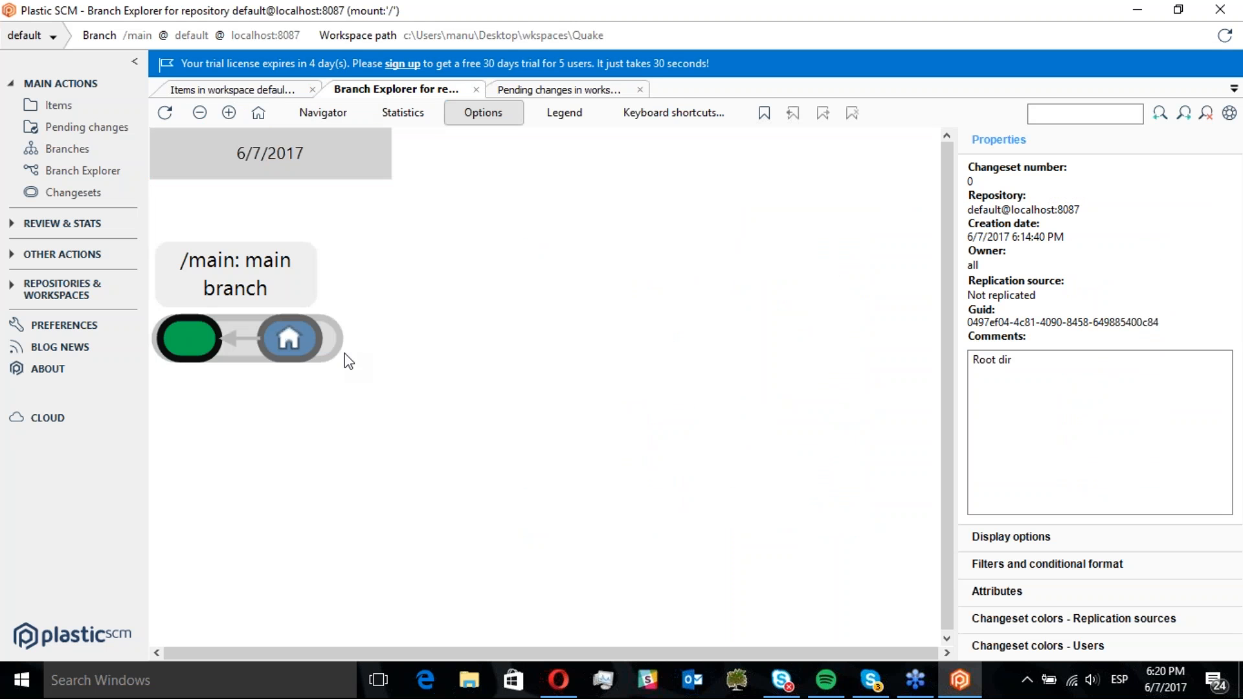
left_click(304, 340)
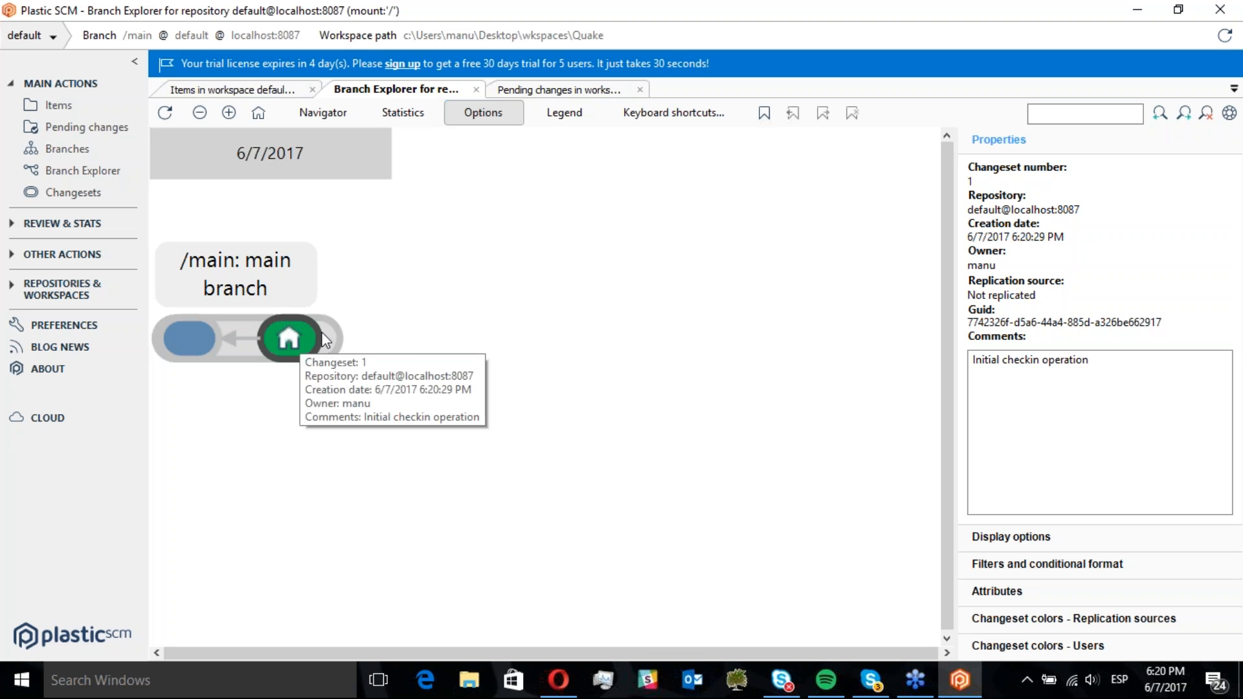
left_click_drag(1112, 360, 969, 299)
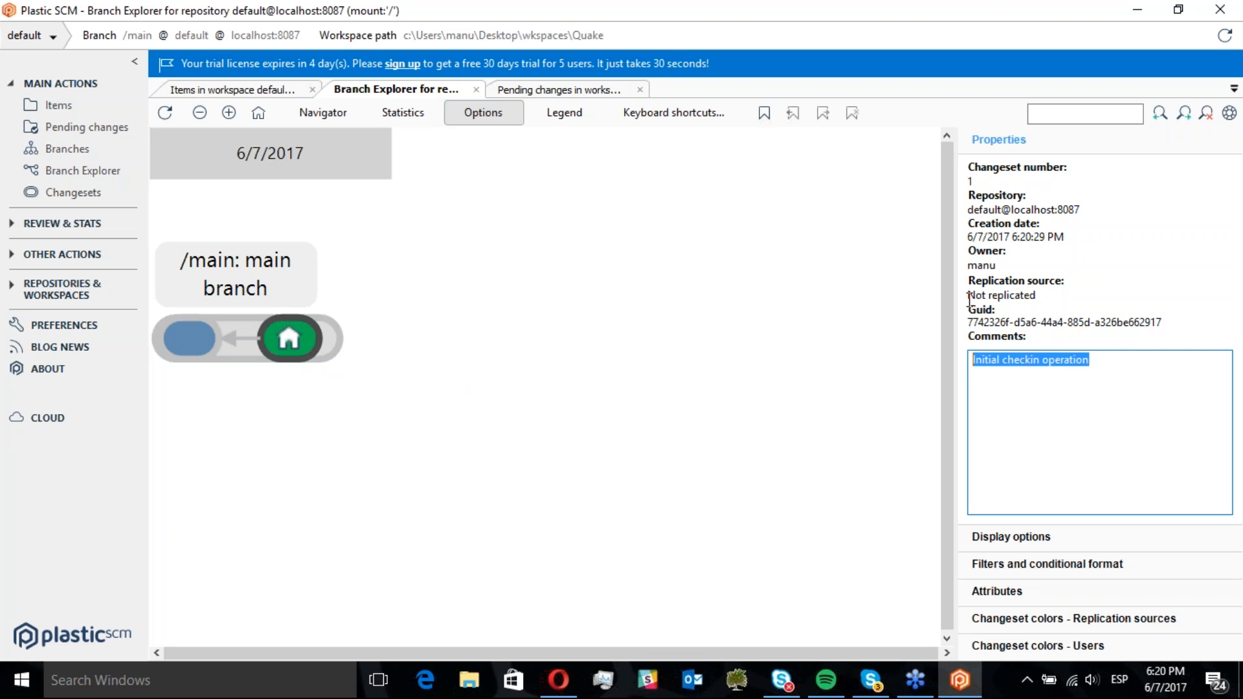
left_click(1037, 361)
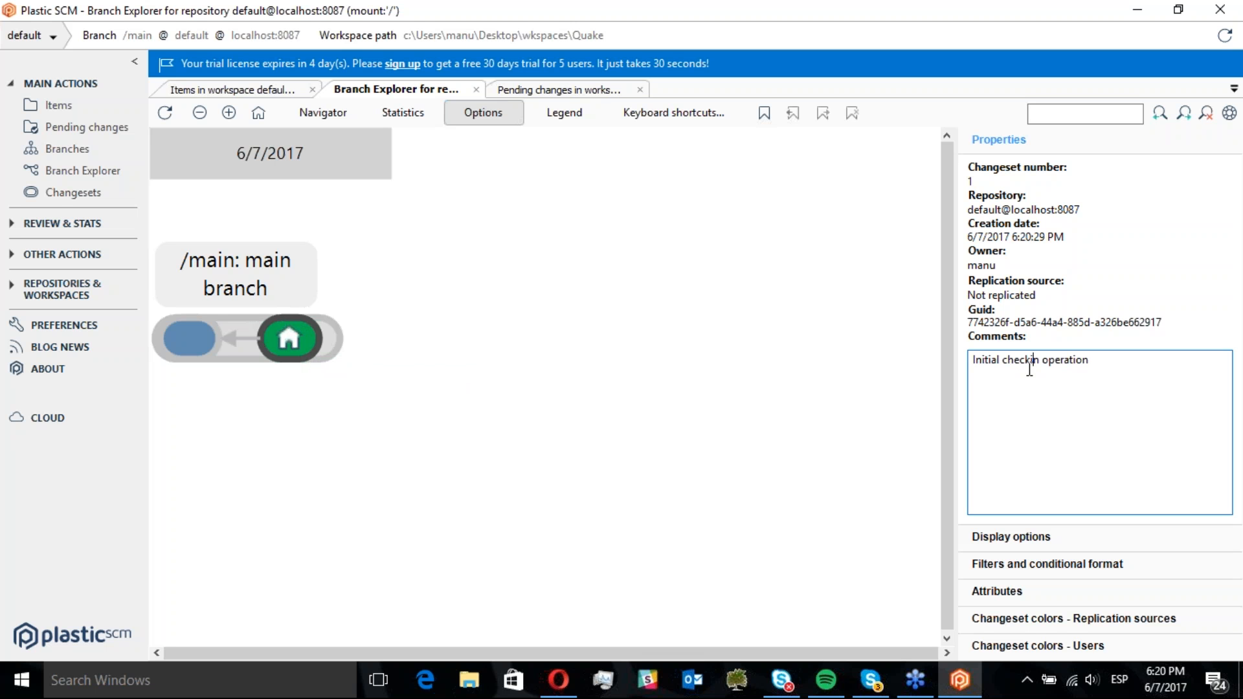
double_click(293, 338)
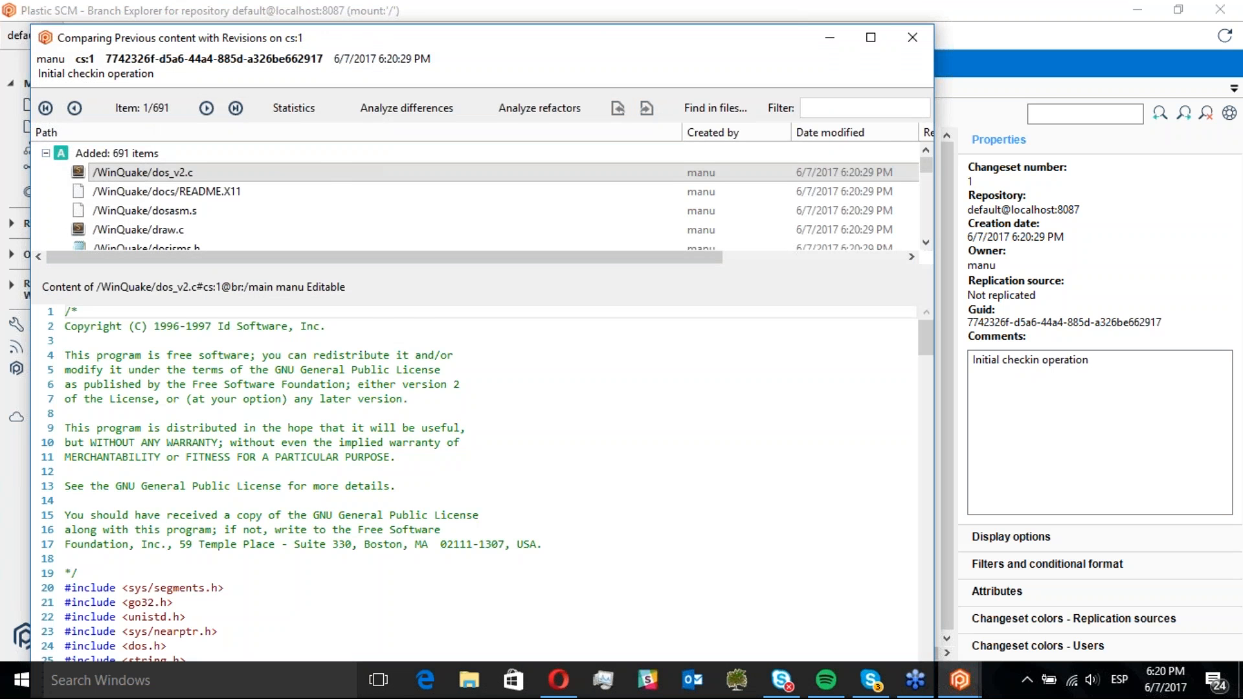
Close the changeset comparison and return to the workspace items, widening the Item column
left_click(870, 37)
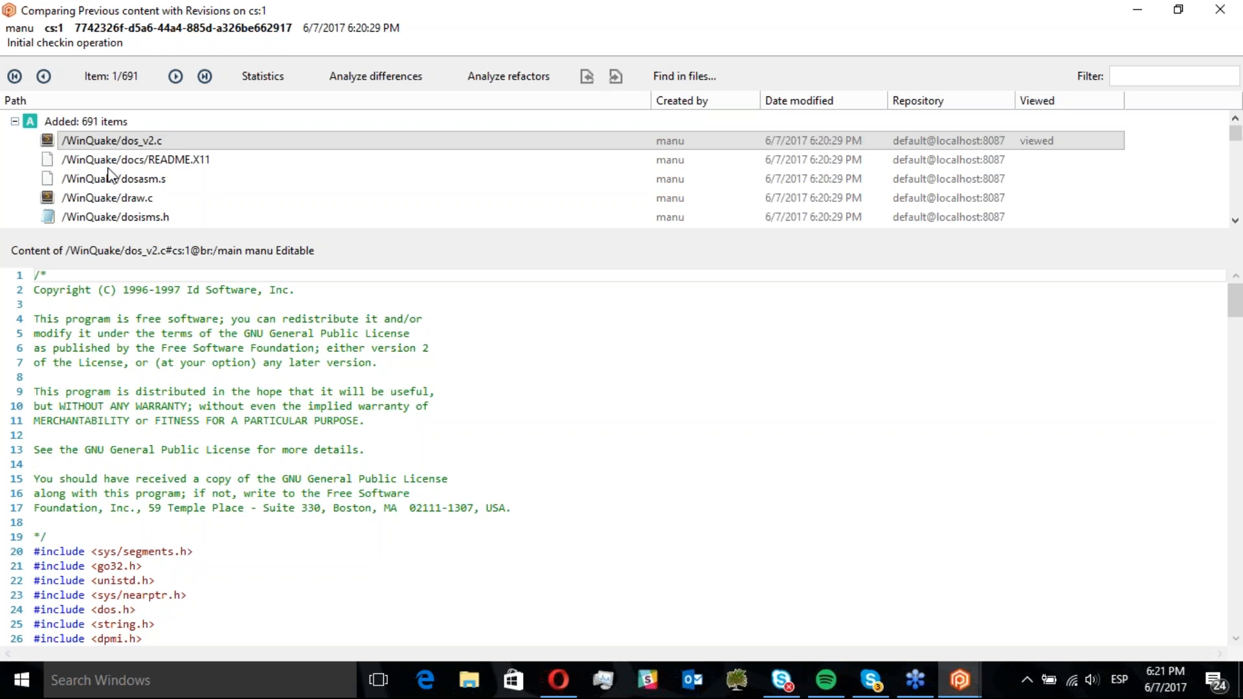
left_click(1220, 9)
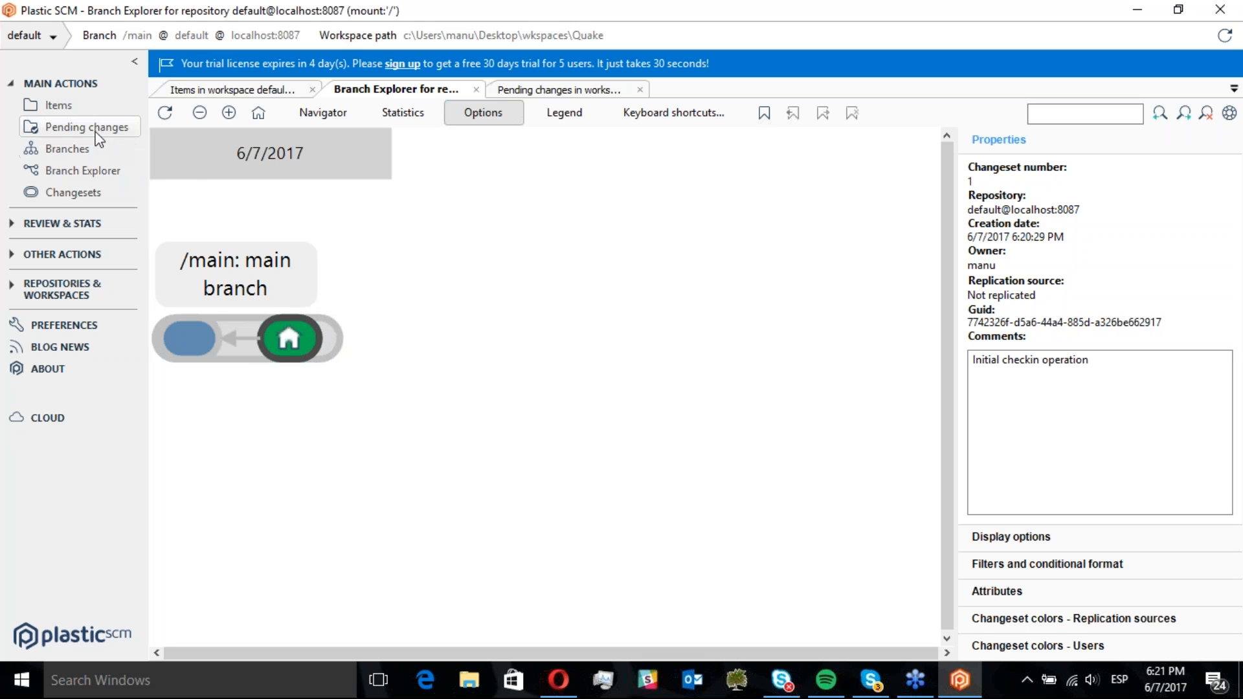
left_click(59, 106)
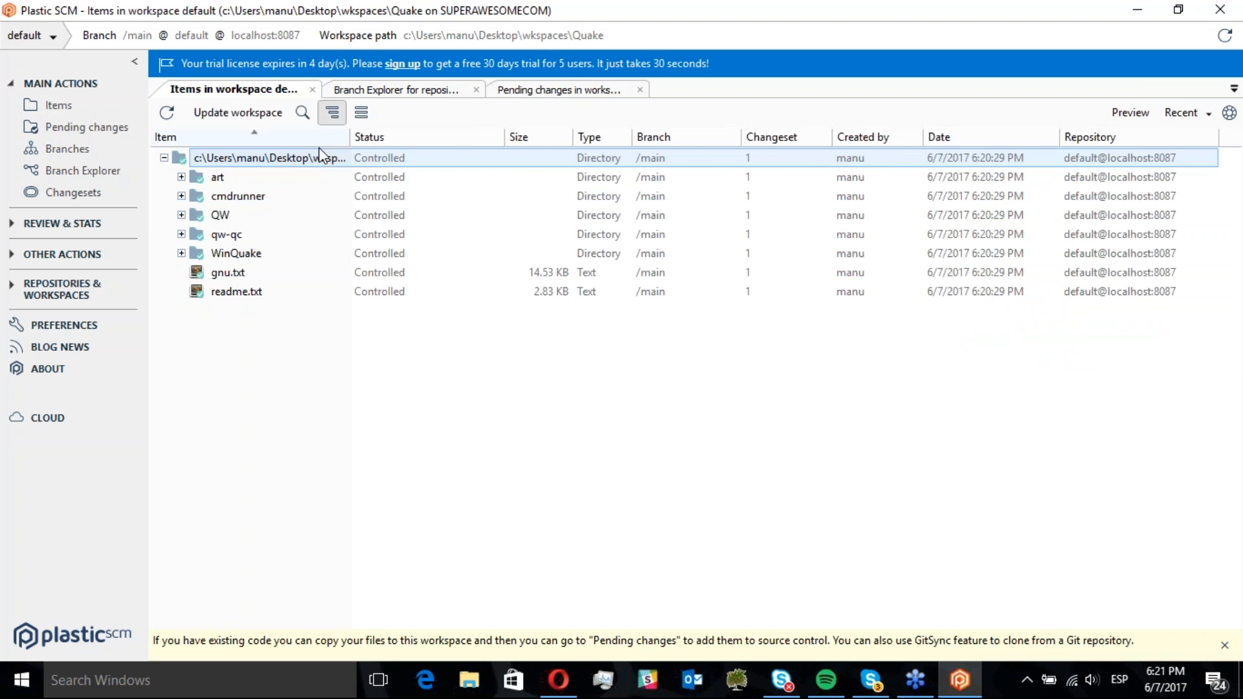
left_click_drag(350, 138, 487, 139)
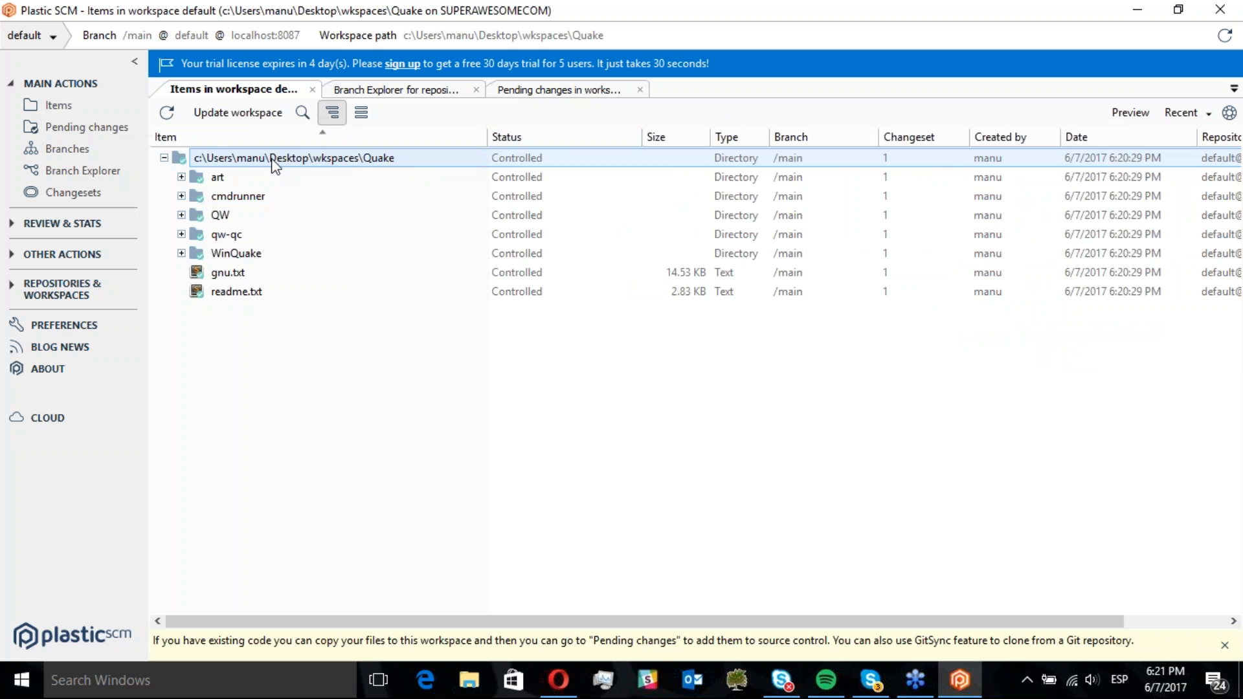
right_click(241, 157)
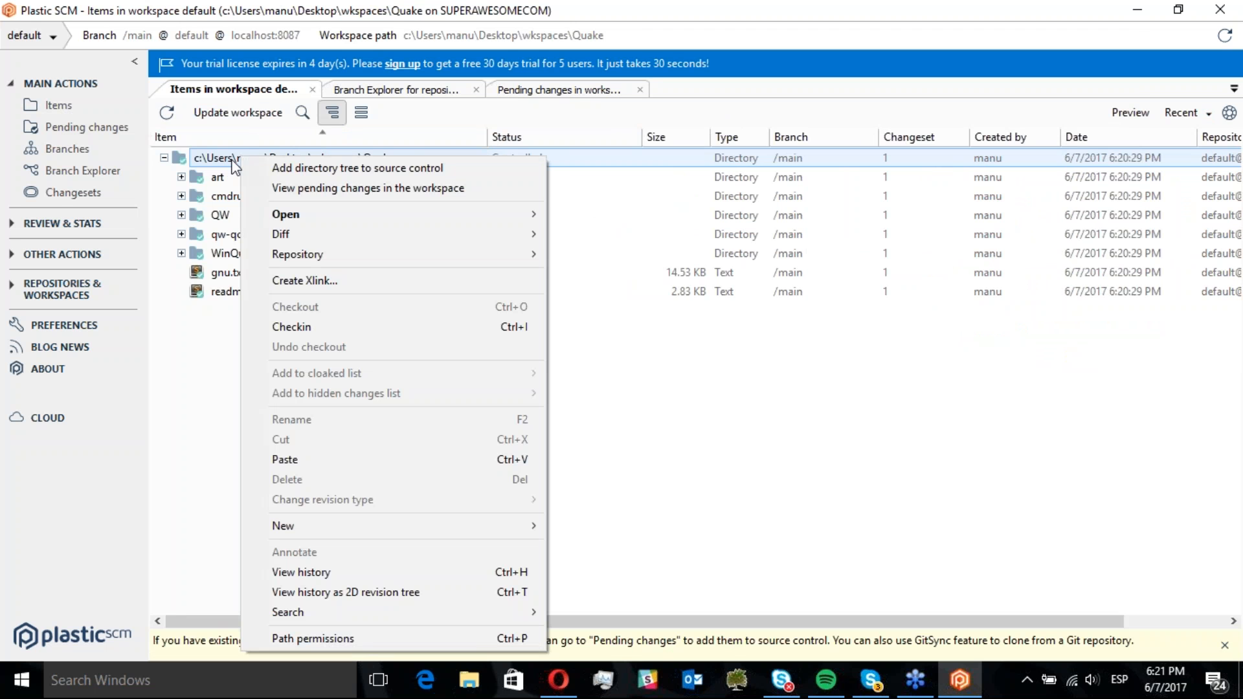
left_click(221, 158)
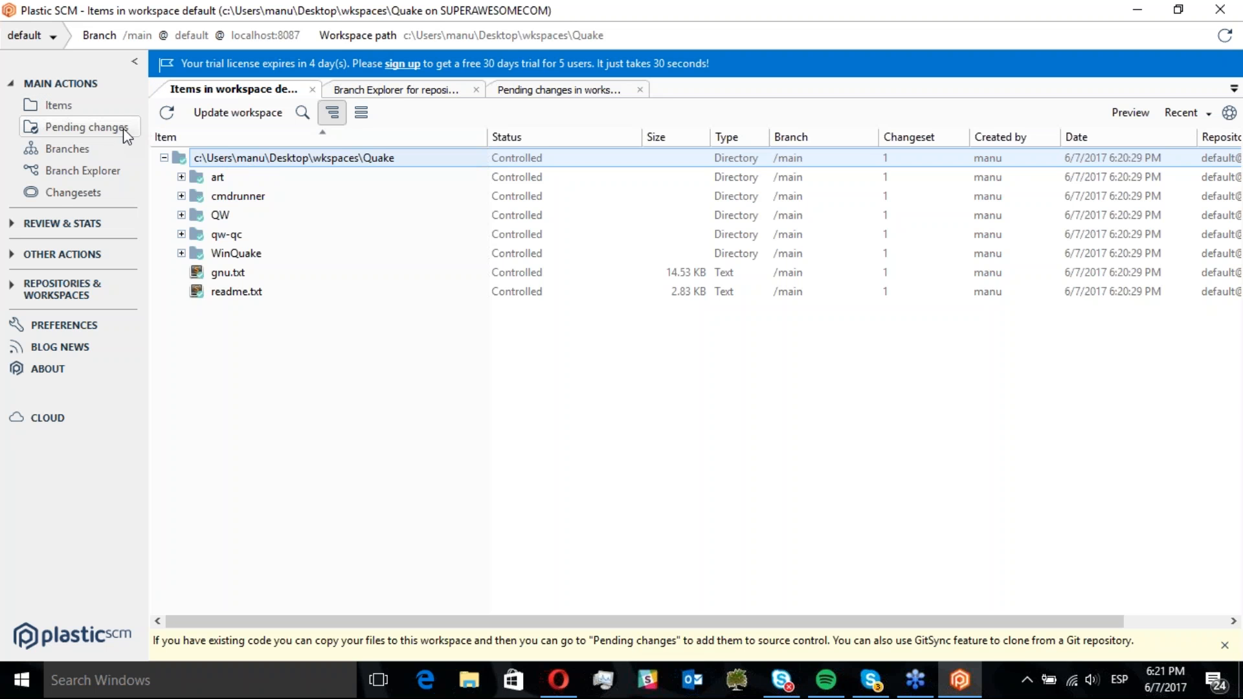
Open the workspace root in Windows Explorer and cut anorm_dots.h from the WinQuake folder
right_click(248, 162)
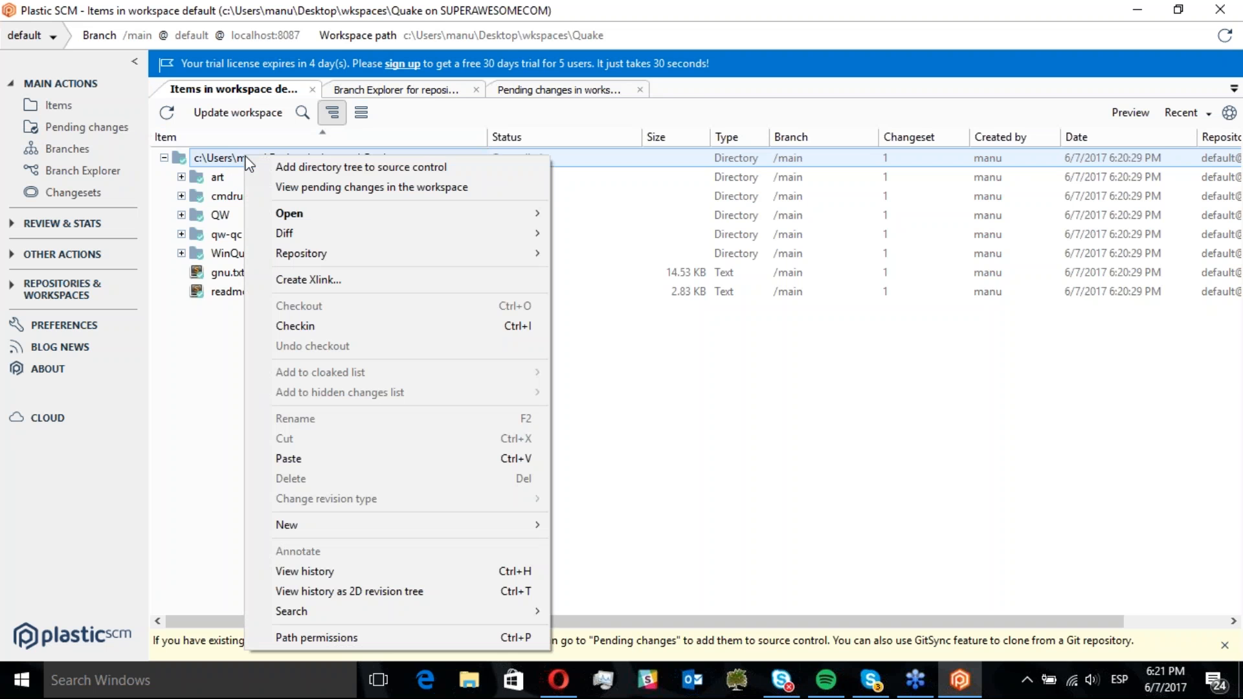
mouse_move(323, 214)
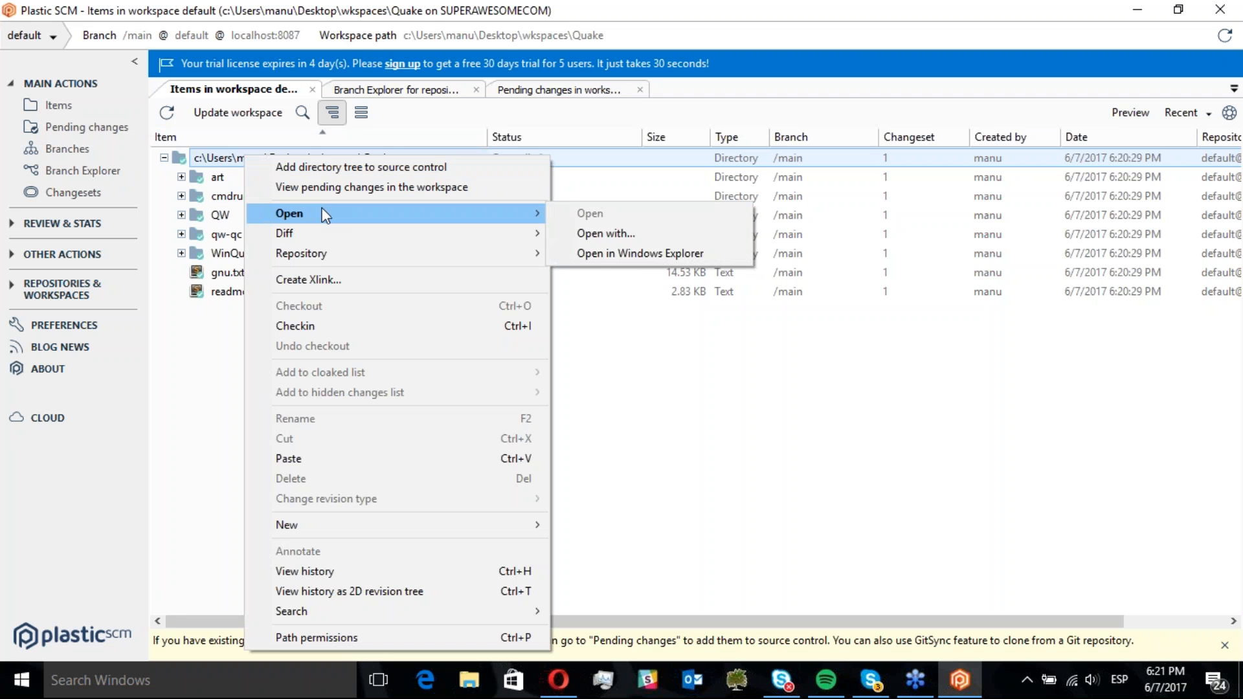
left_click(611, 257)
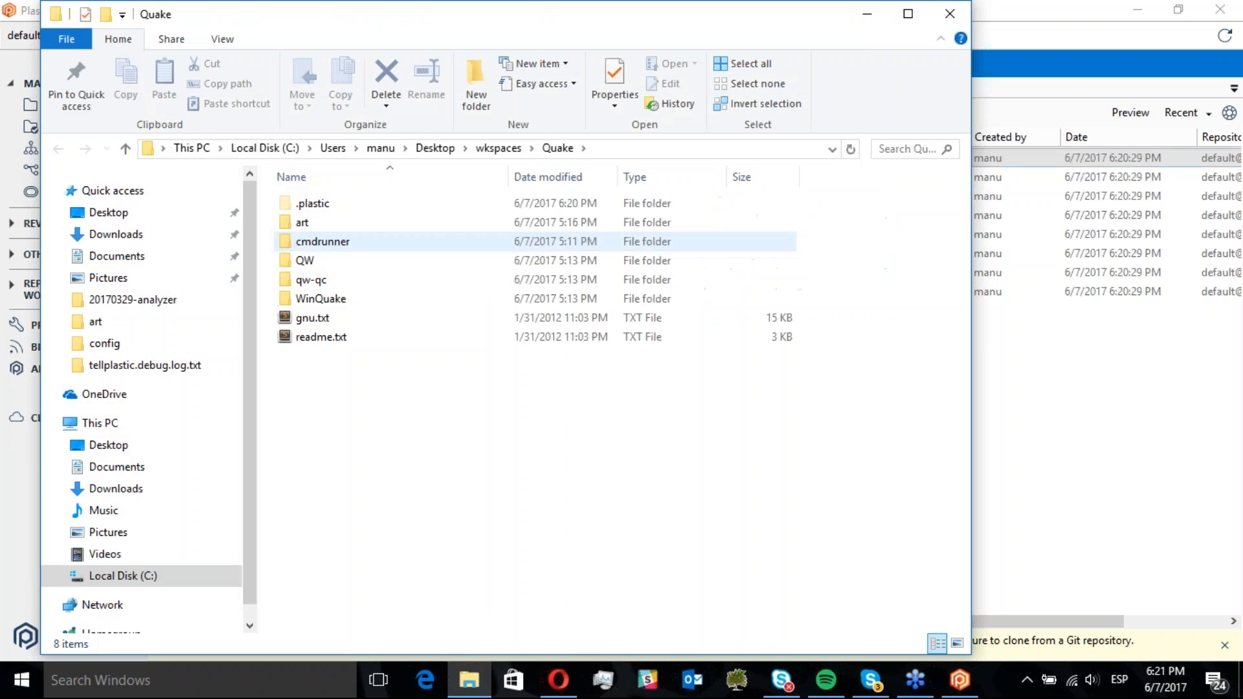
left_click_drag(820, 8, 804, 203)
left_click_drag(735, 222, 870, 99)
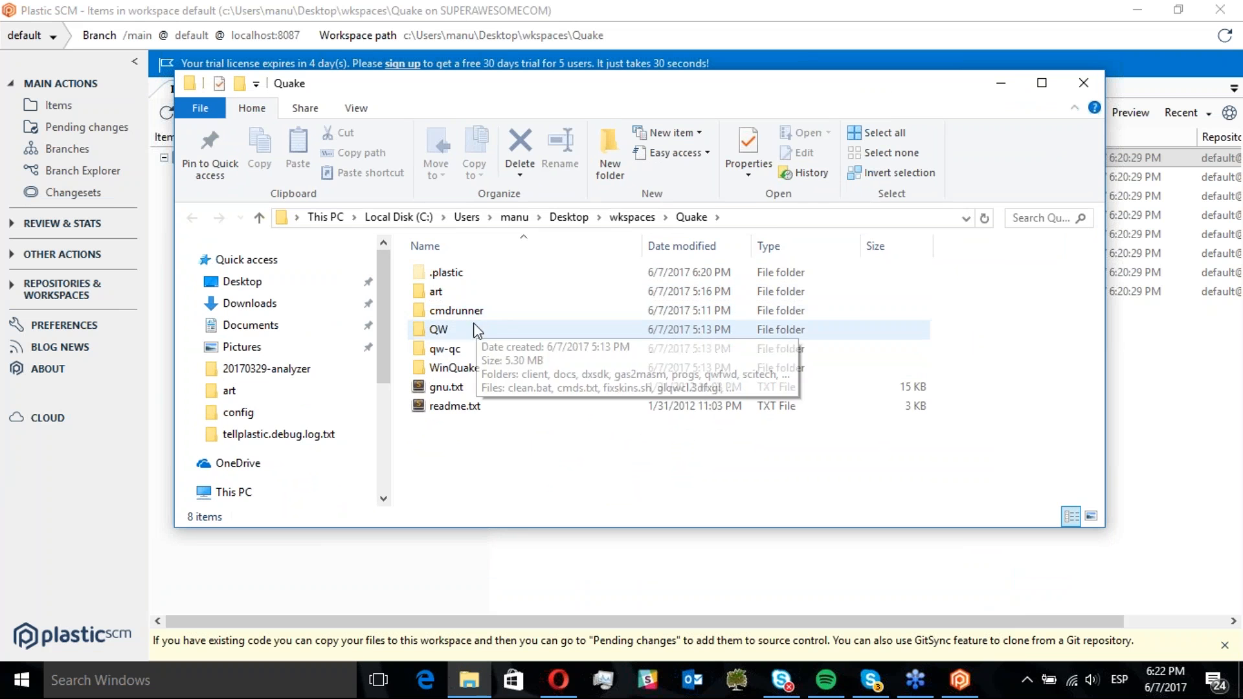
double_click(464, 368)
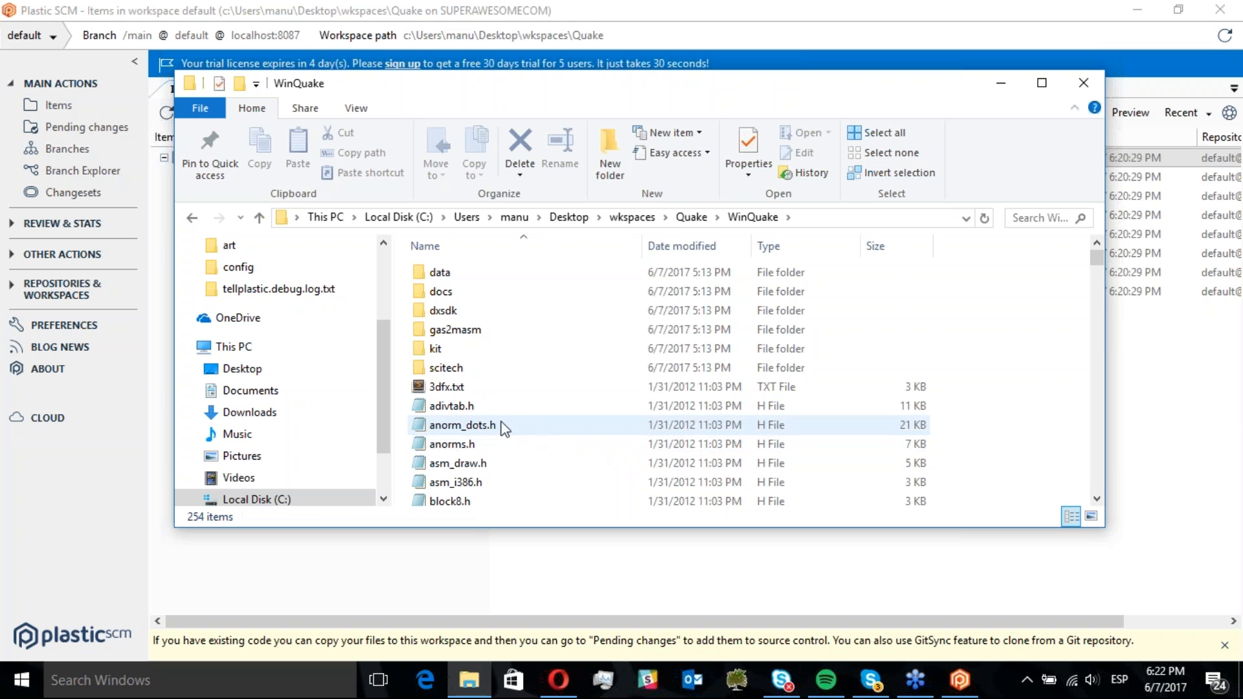
left_click(480, 432)
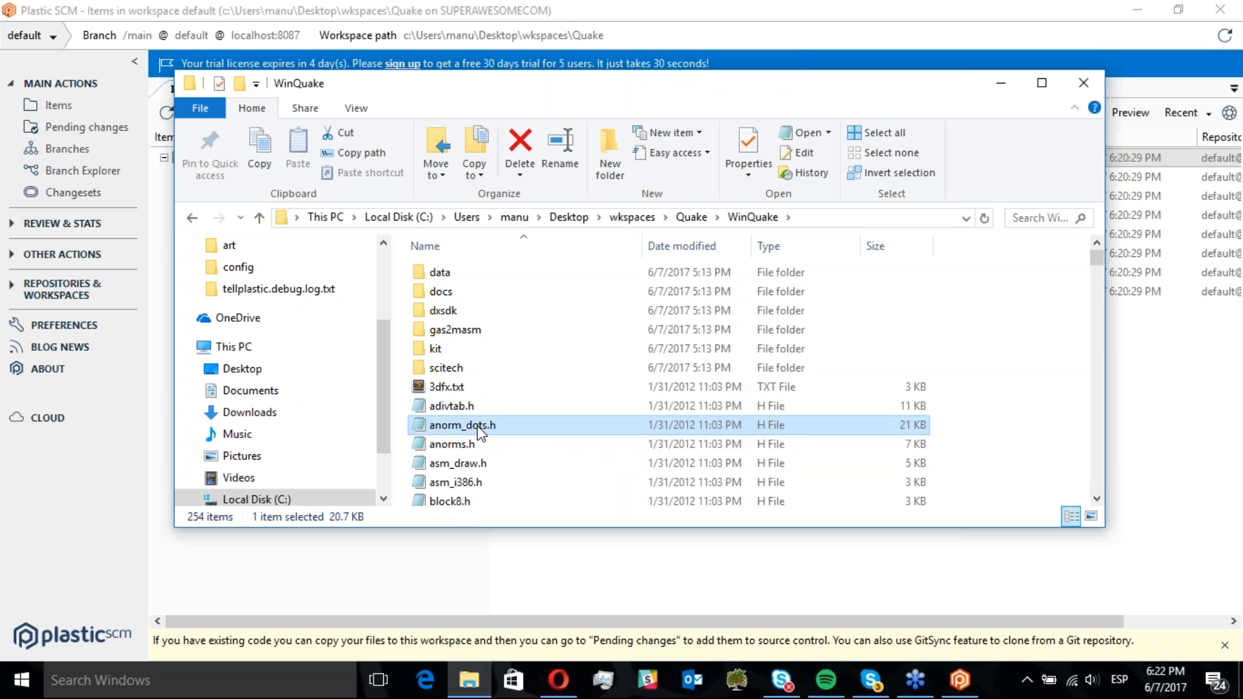
right_click(478, 427)
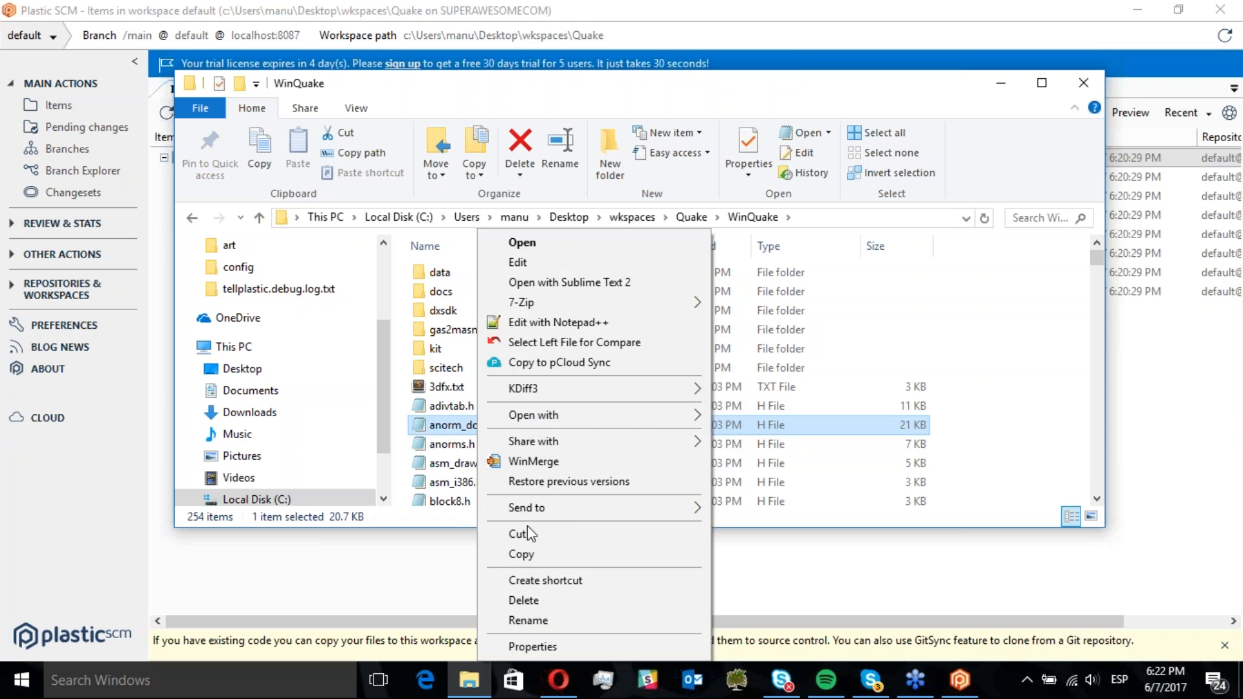
left_click(513, 536)
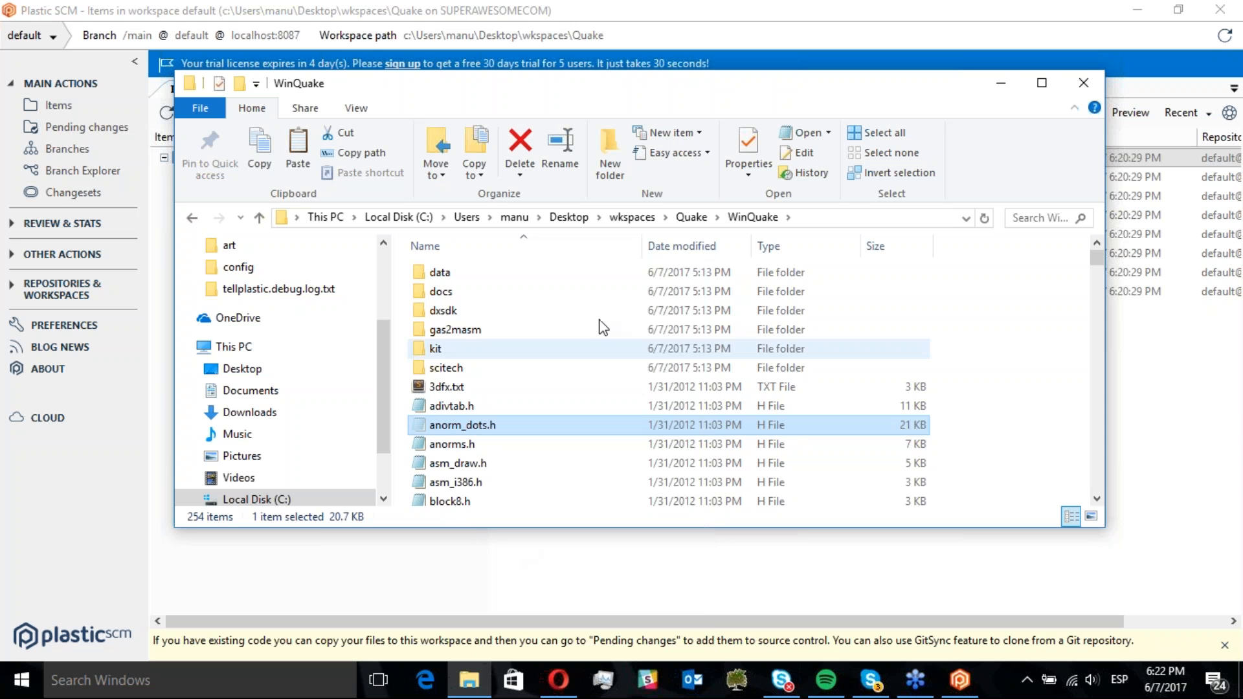
Paste anorm_dots.h into the cmdrunner\CmdRunner folder
left_click(691, 218)
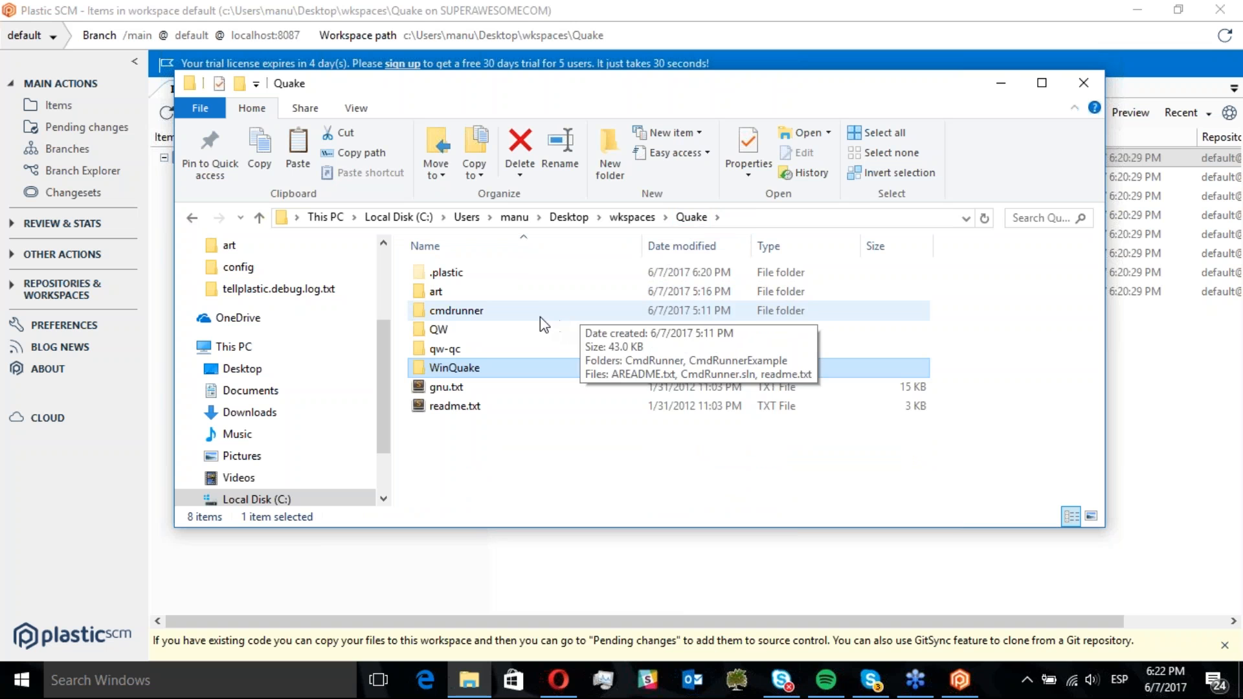
double_click(487, 312)
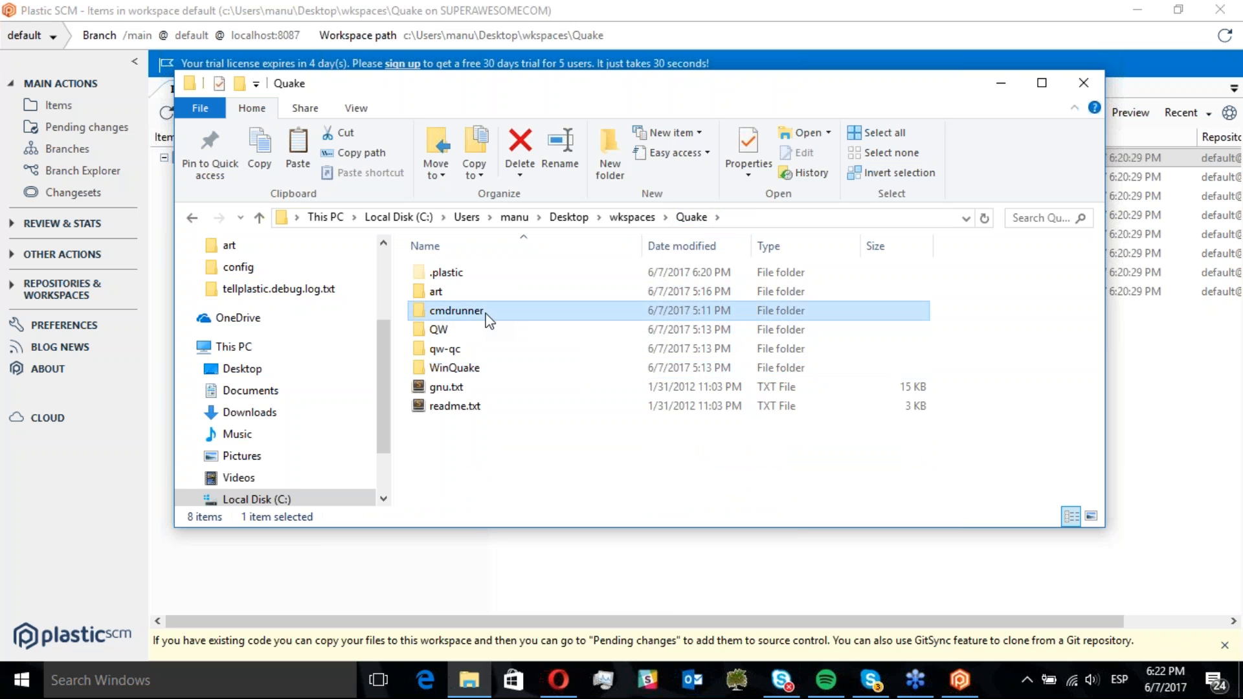
double_click(461, 272)
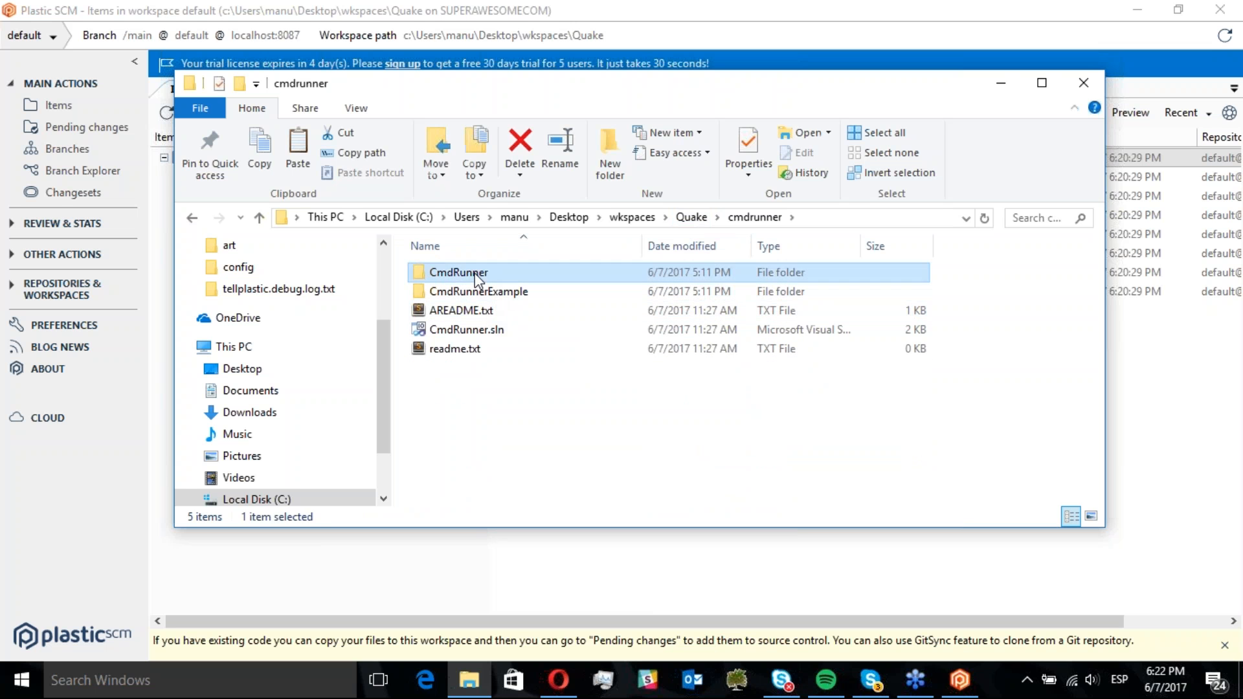
left_click(485, 386)
left_click(487, 422)
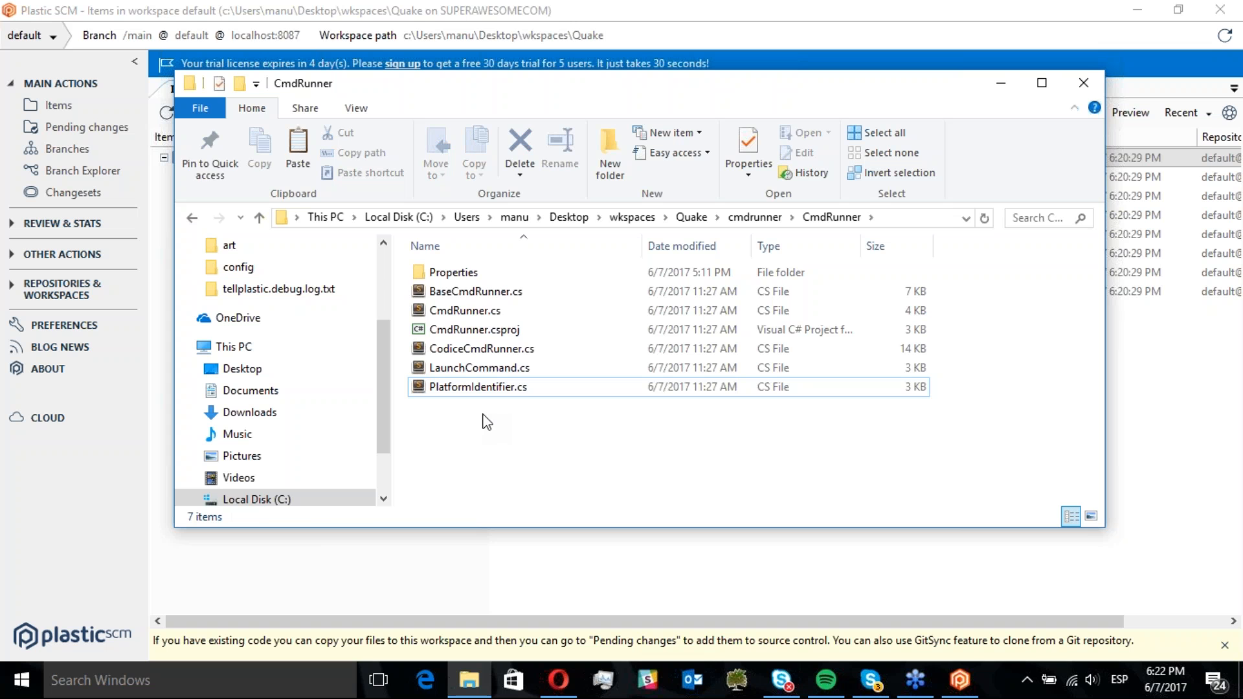
key("ctrl+v")
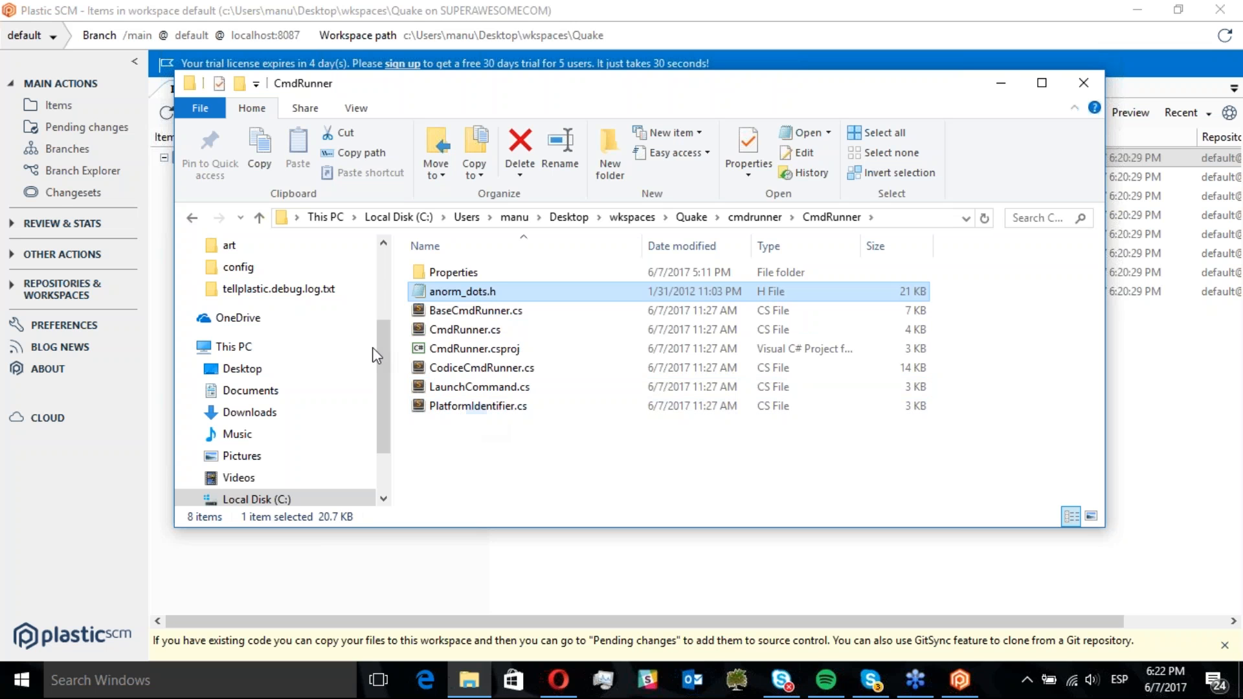
Open the pending changes, refresh them, and inspect the moved anorm_dots.h item
left_click(83, 129)
left_click(163, 116)
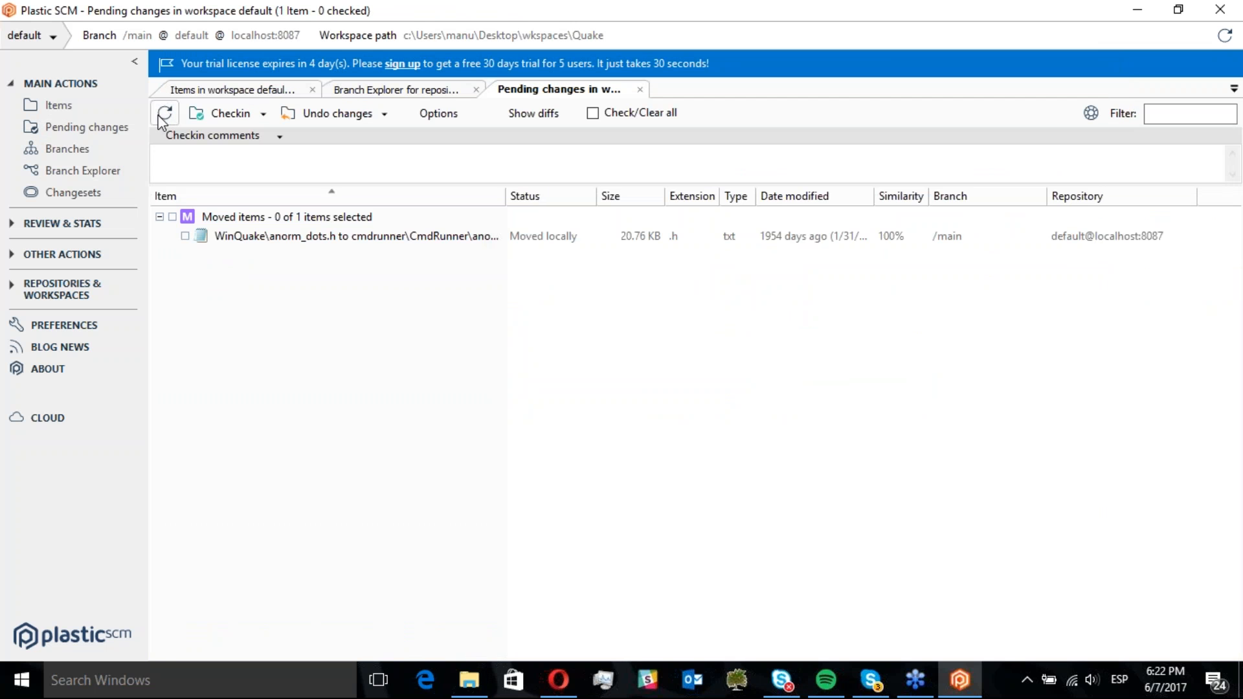
left_click(304, 235)
left_click_drag(506, 195, 679, 196)
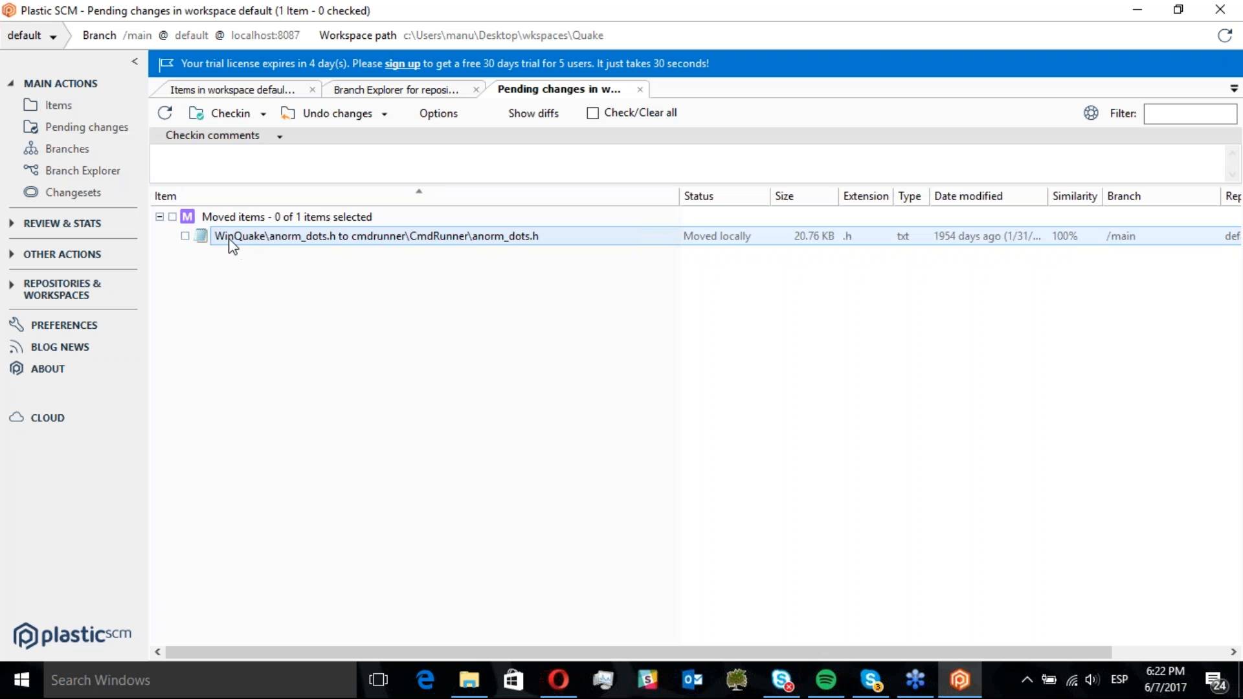
double_click(257, 237)
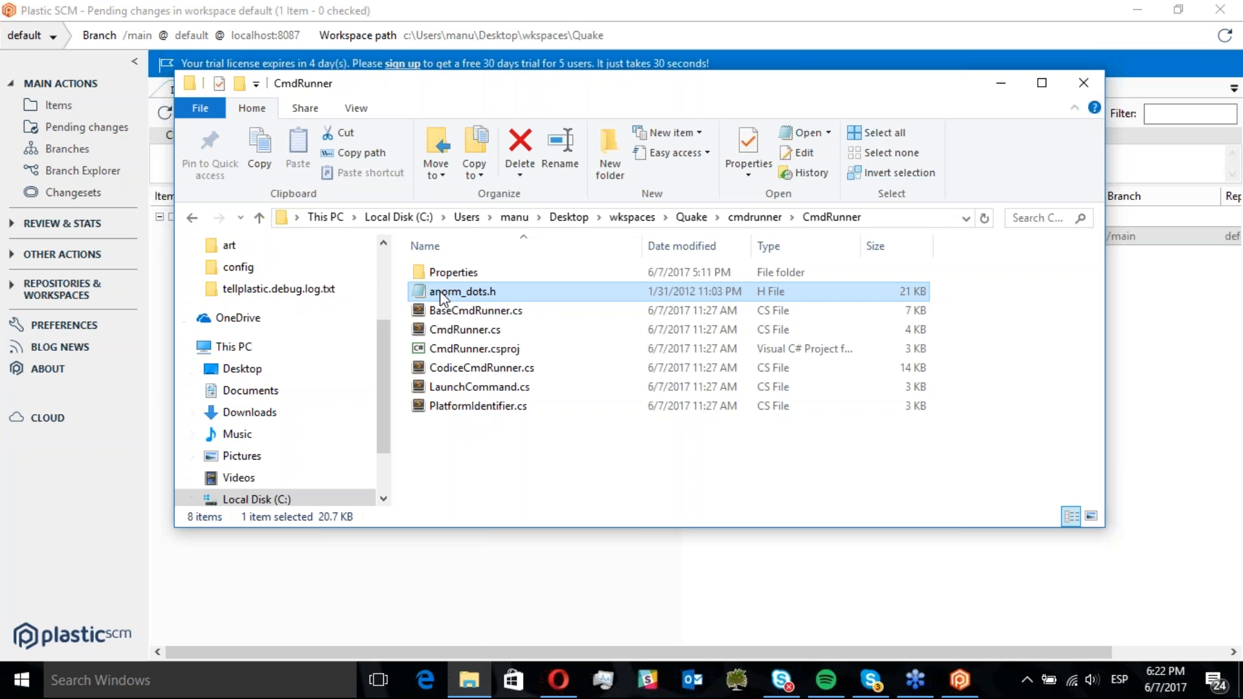
Open the moved anorm_dots.h in Sublime Text 2, delete a few characters on line 30, and save it
right_click(440, 291)
left_click(537, 276)
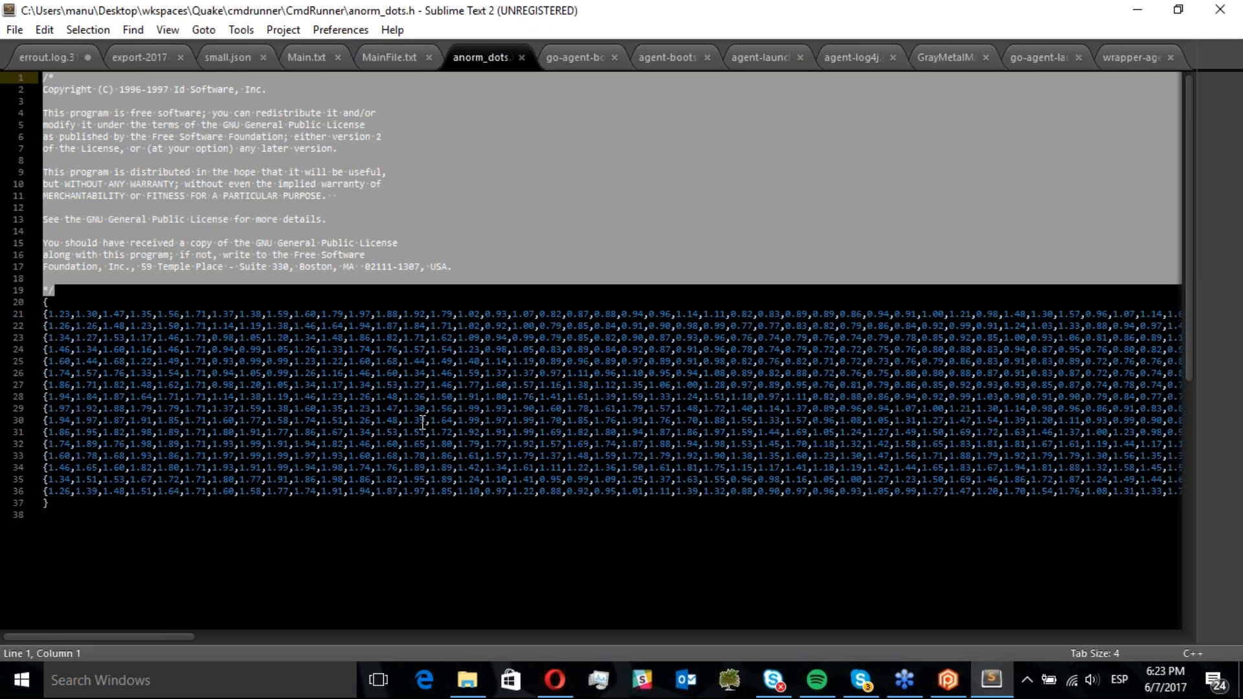
left_click_drag(424, 420, 407, 420)
key("Delete")
key("Delete")
key("Delete")
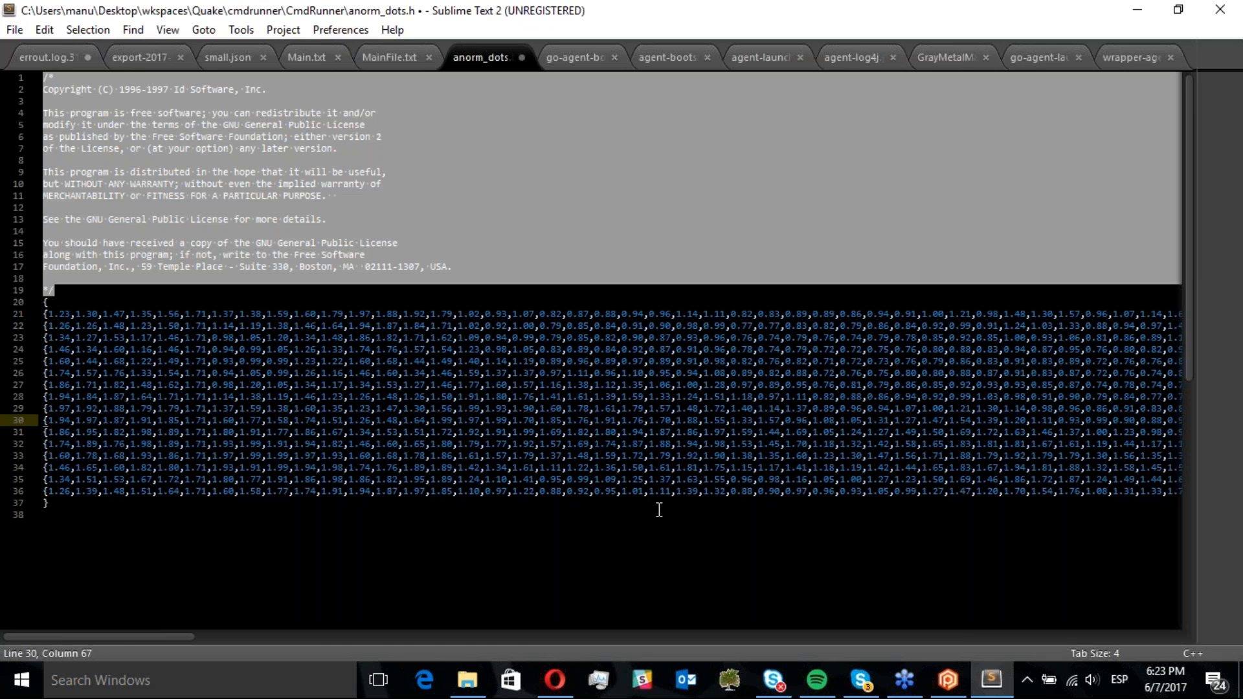
key("ctrl+s")
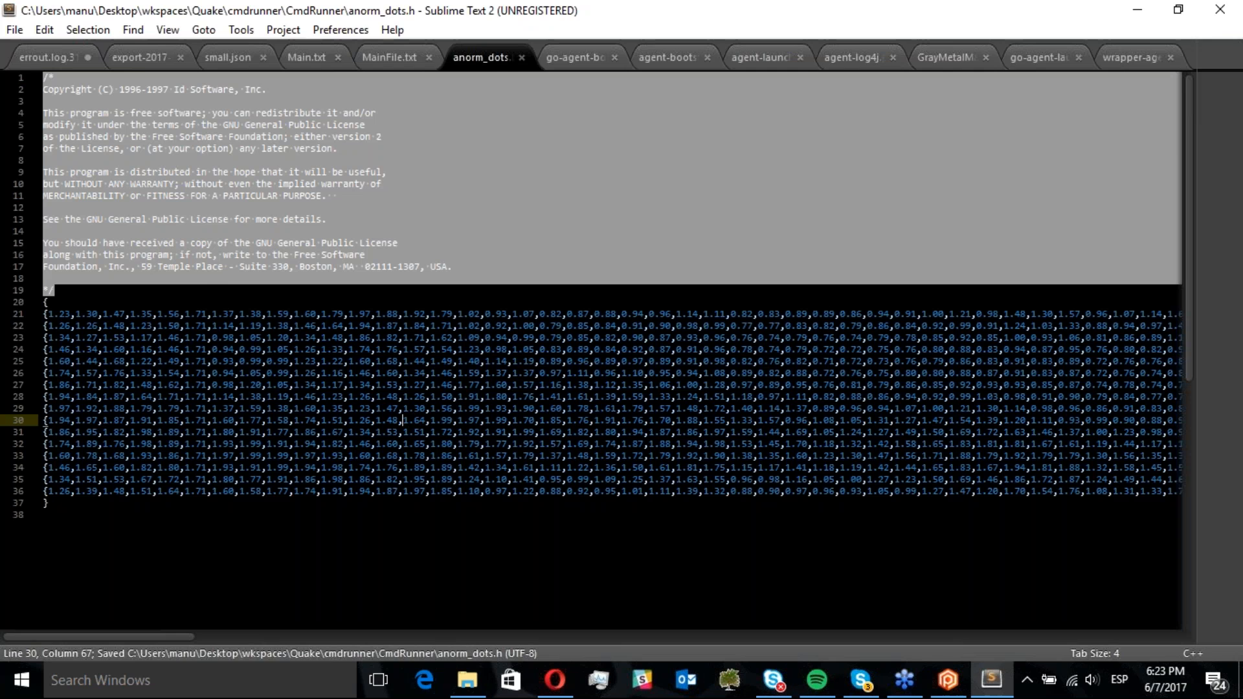
left_click(1219, 10)
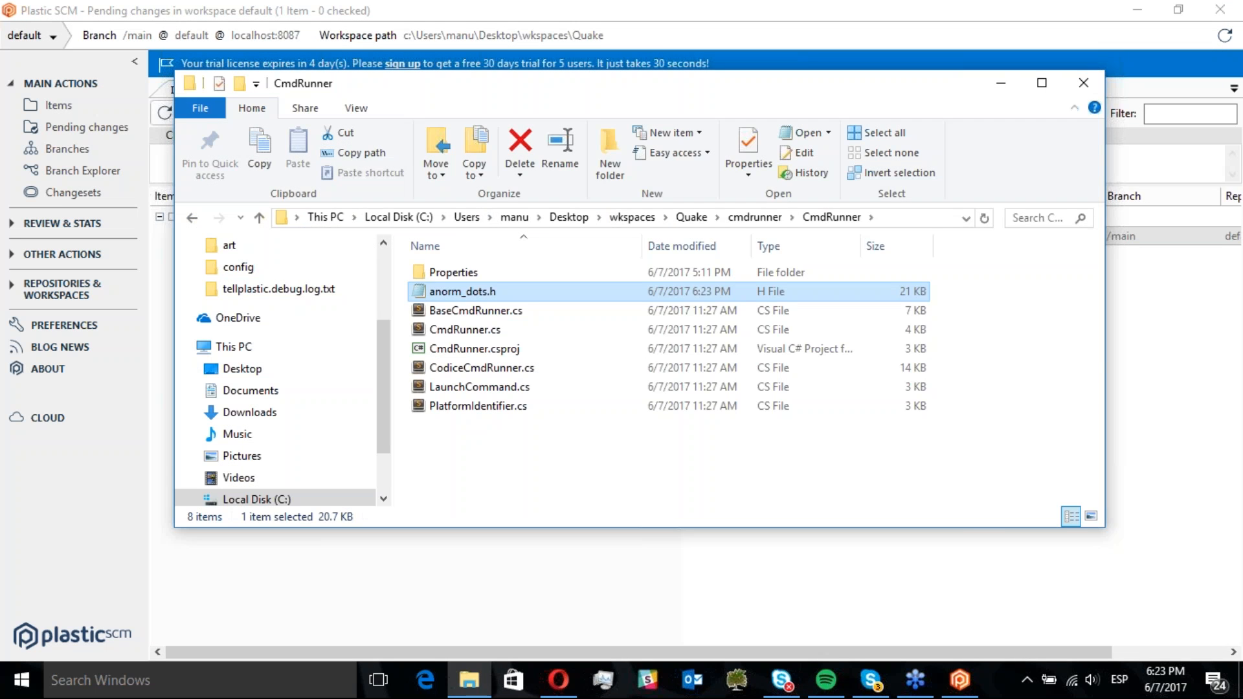
Refresh the pending changes and show the diff of the moved anorm_dots.h item
left_click(164, 114)
left_click(215, 237)
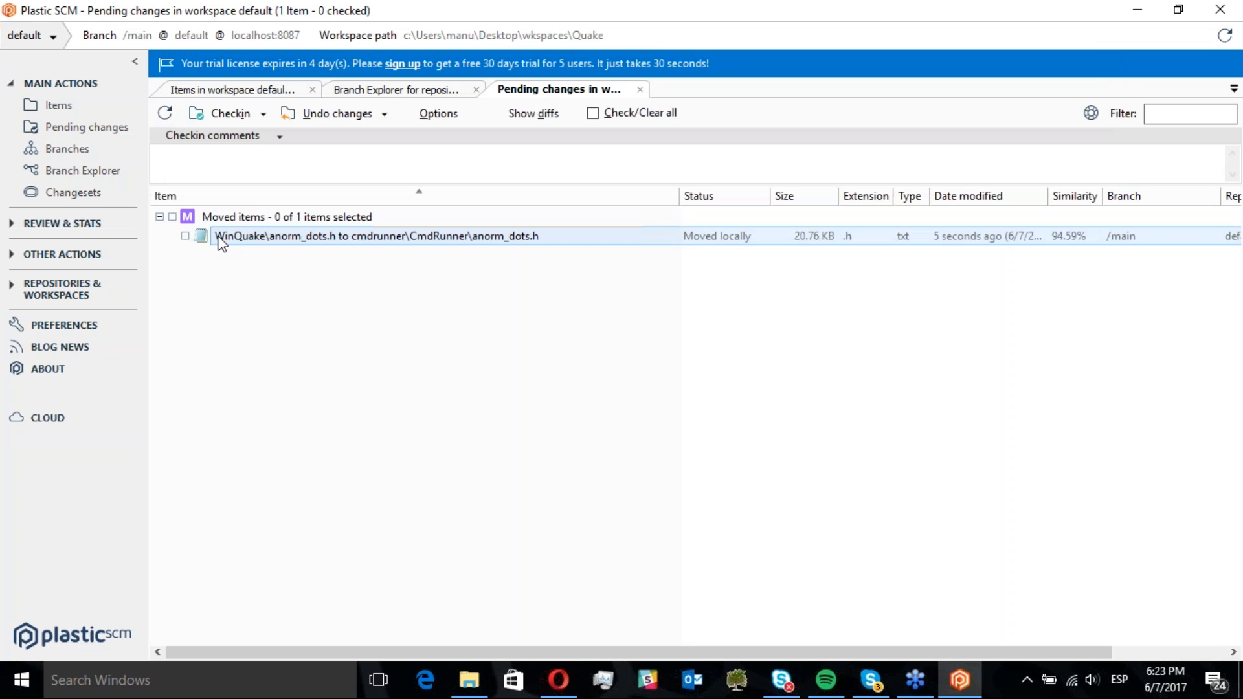
left_click(531, 113)
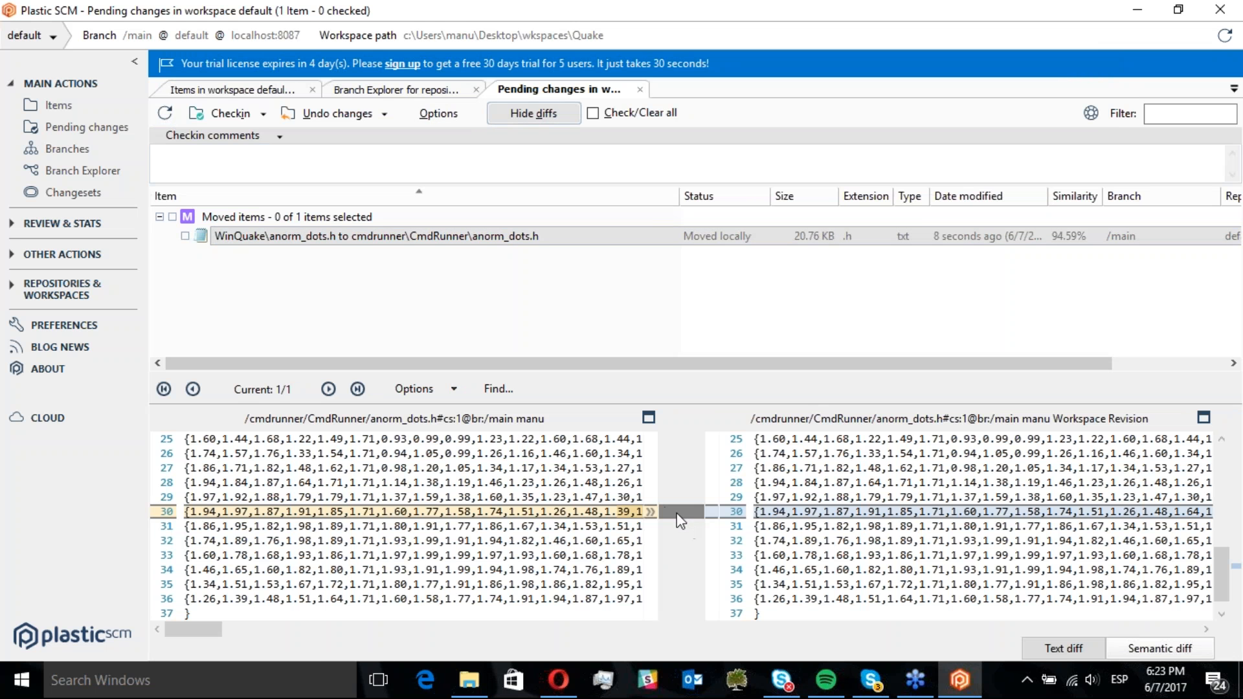
left_click_drag(679, 510, 737, 497)
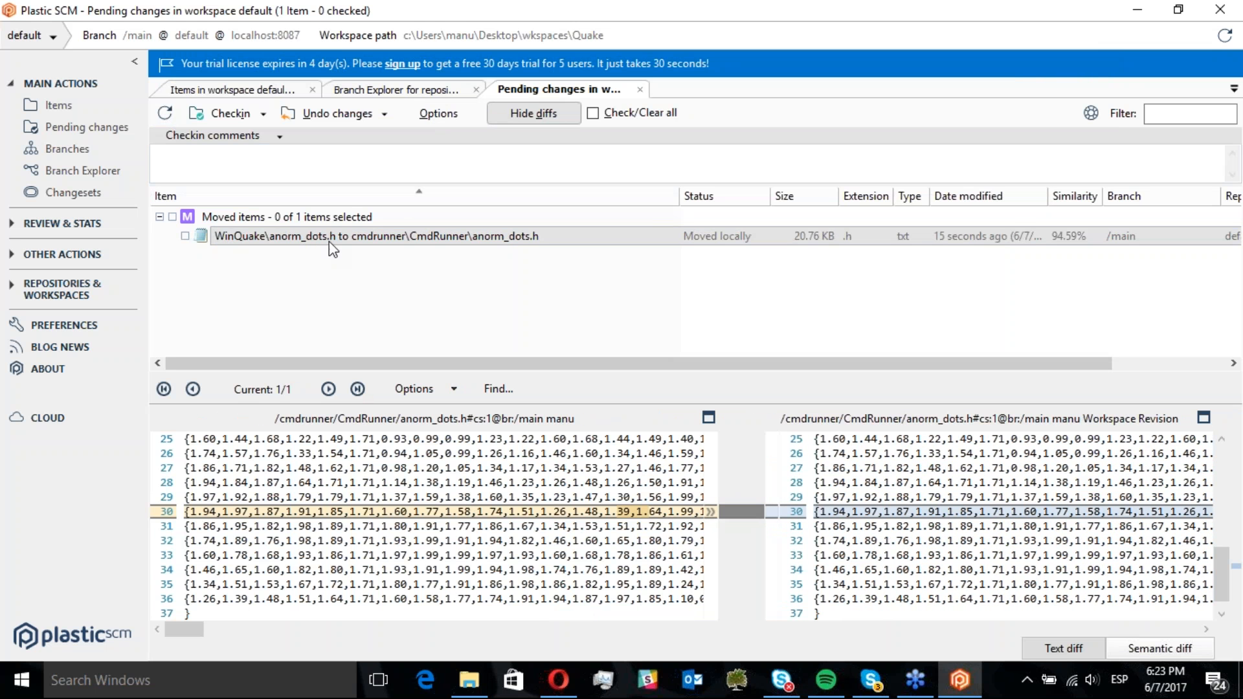
Open BaseCmdRunner.cs in Sublime Text 2 and cut the IConsoleWriter interface declaration with its blank line
key("alt+Tab")
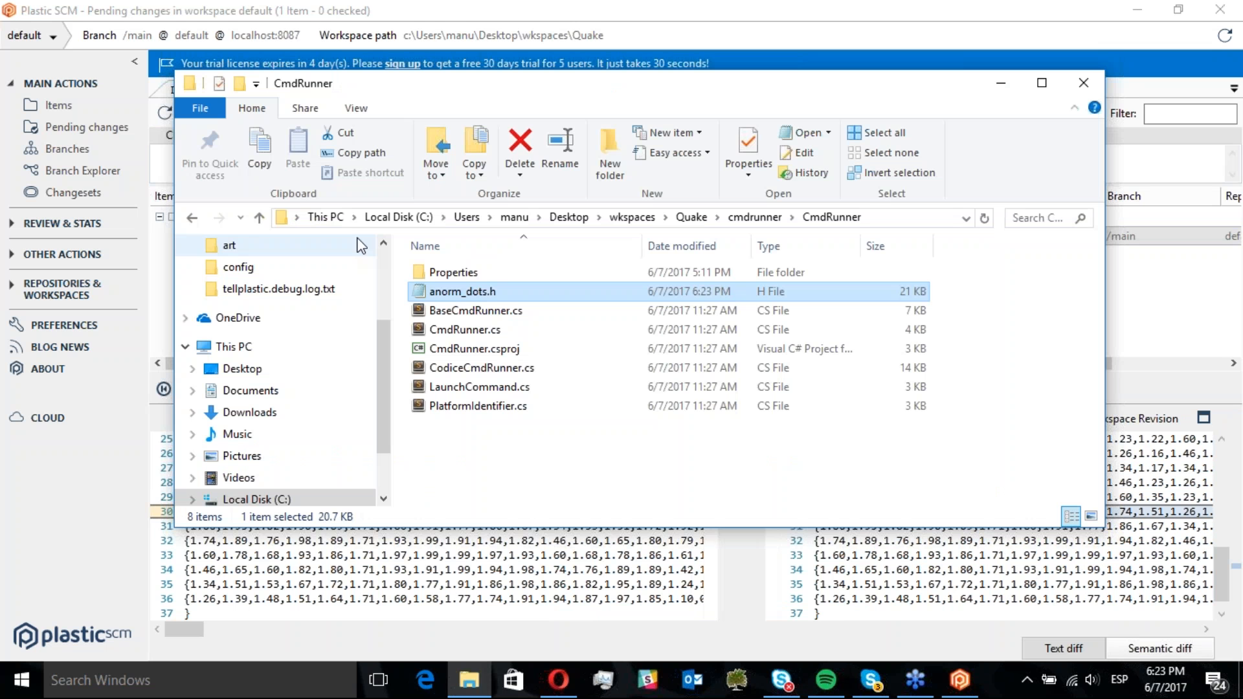
right_click(492, 315)
left_click(561, 286)
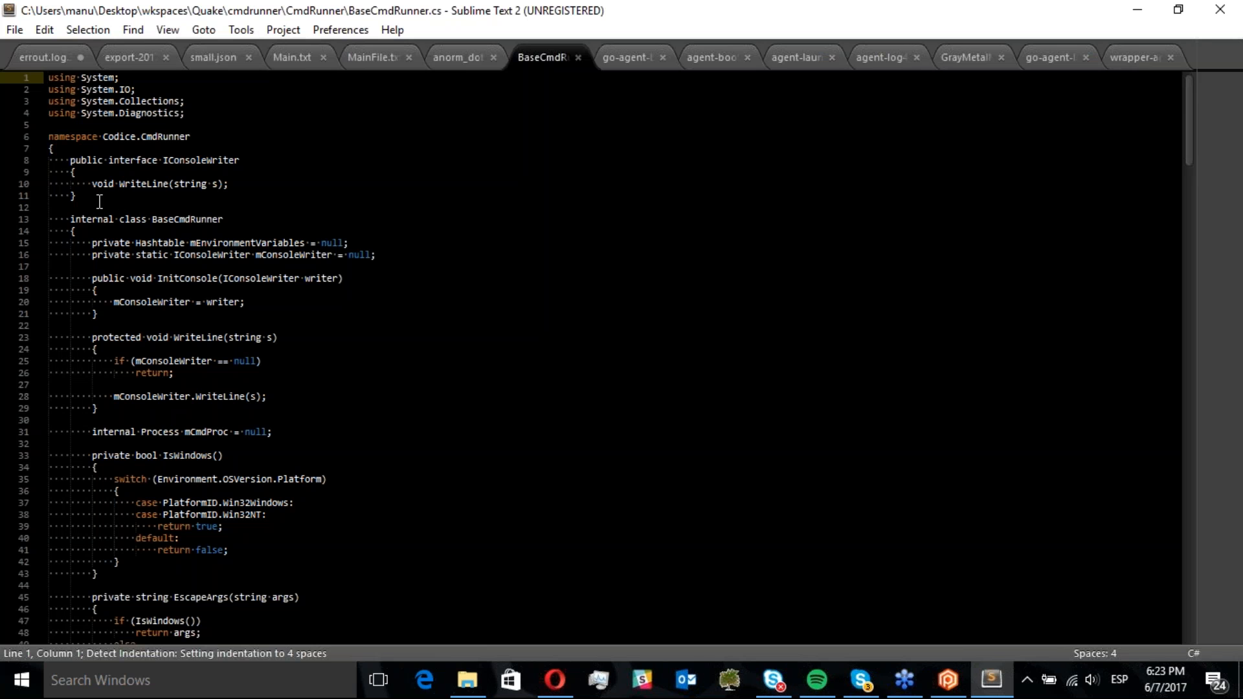
left_click_drag(100, 201, 48, 161)
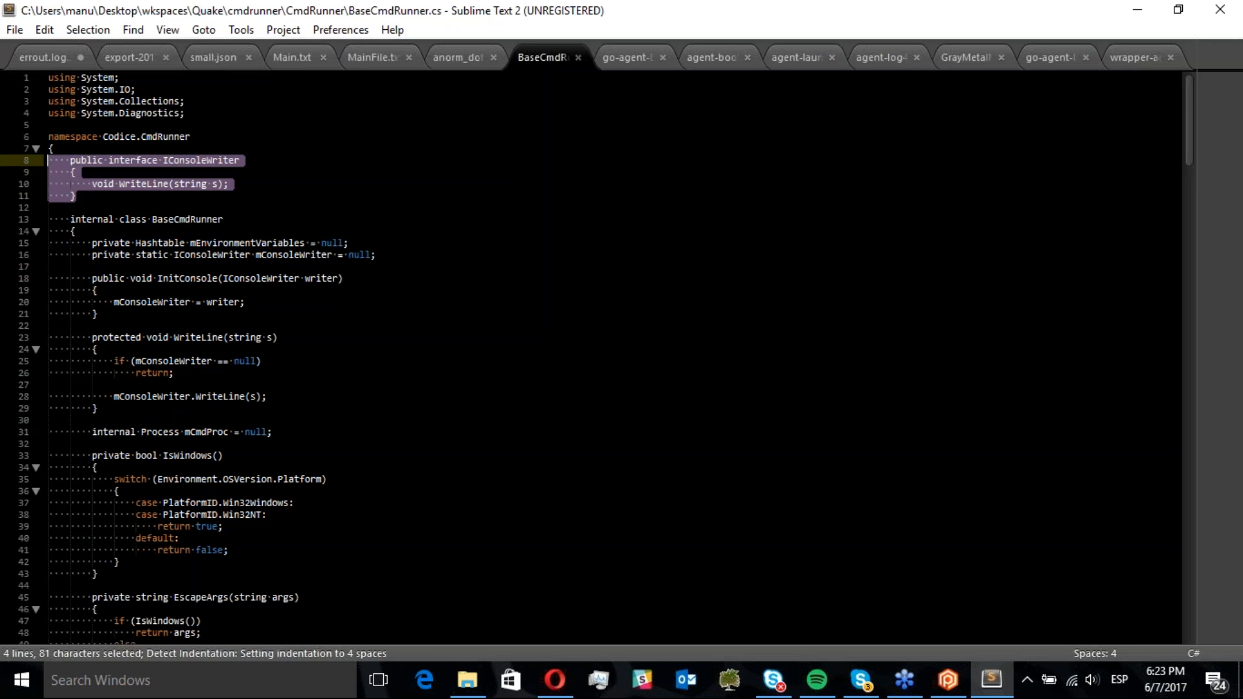
key("ctrl+x")
key("BackSpace")
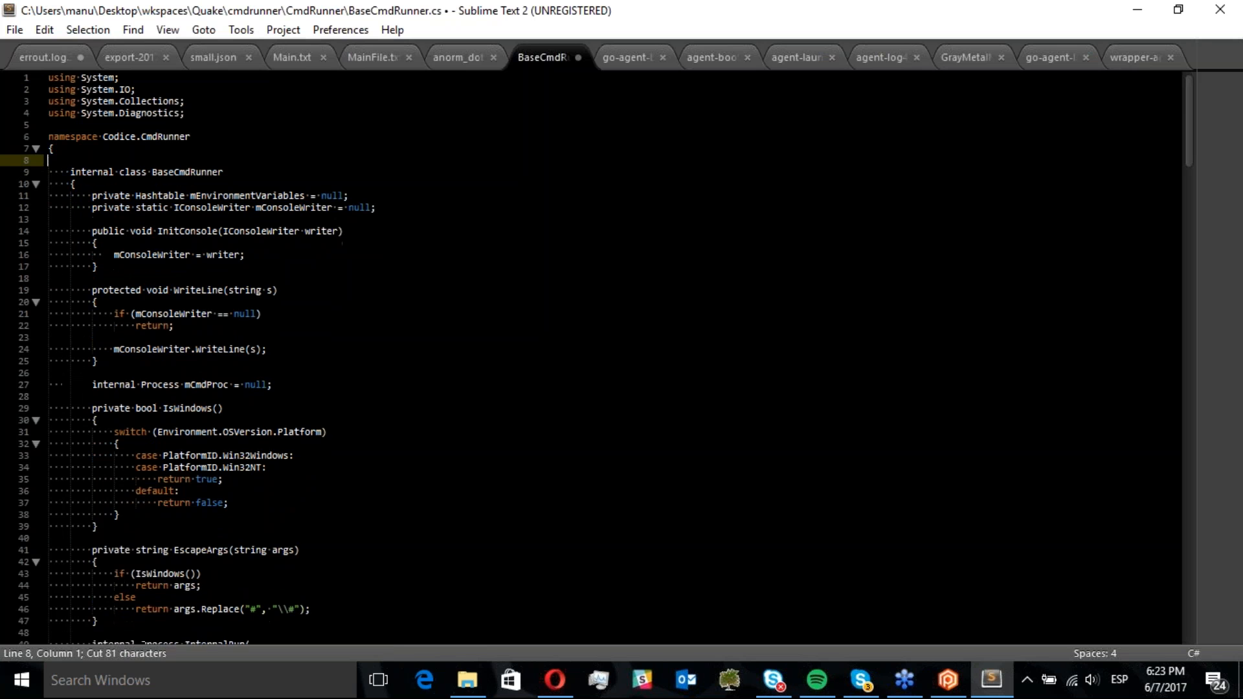
key("Delete")
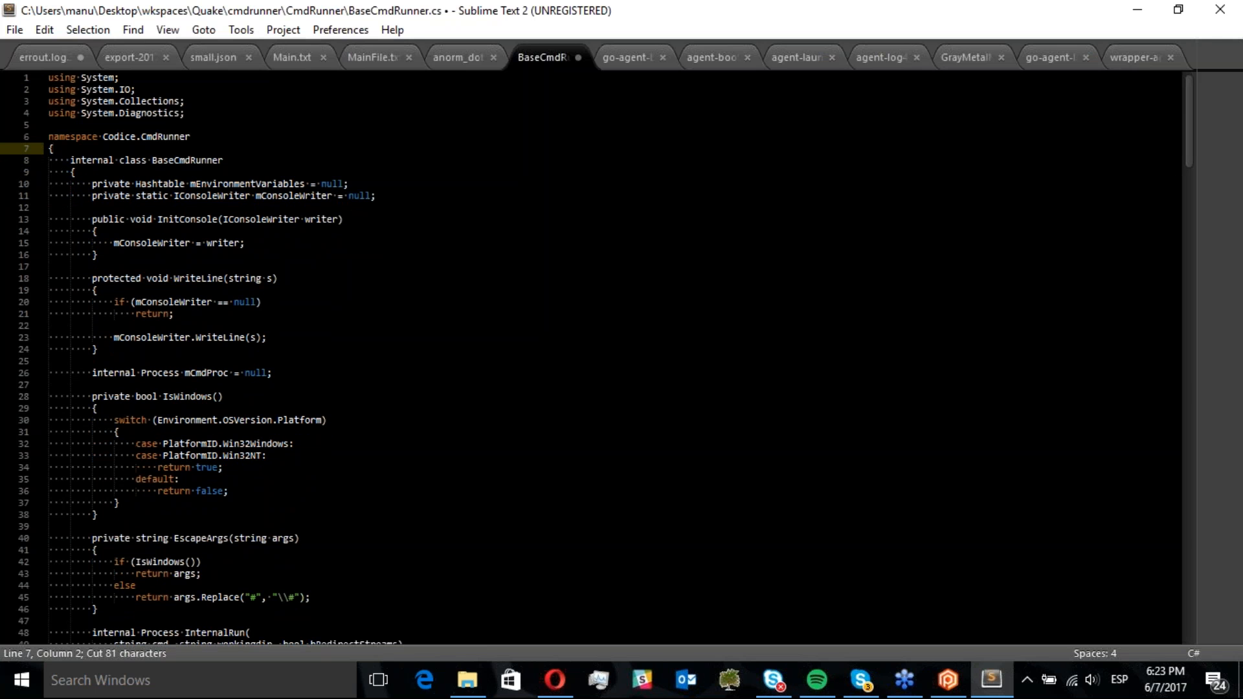
left_click_drag(1188, 149, 1188, 544)
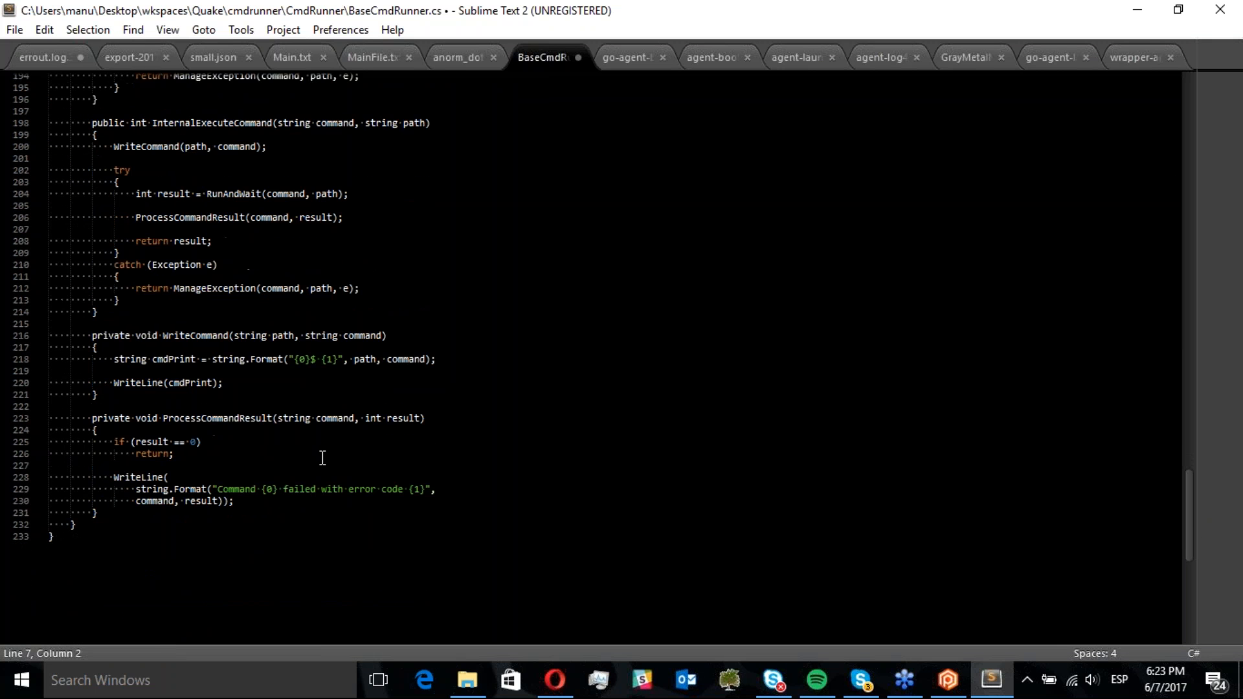
Paste the IConsoleWriter interface after the BaseCmdRunner class inside the namespace and fix its indentation
left_click(150, 510)
key("Return")
key("Return")
key("ctrl+v")
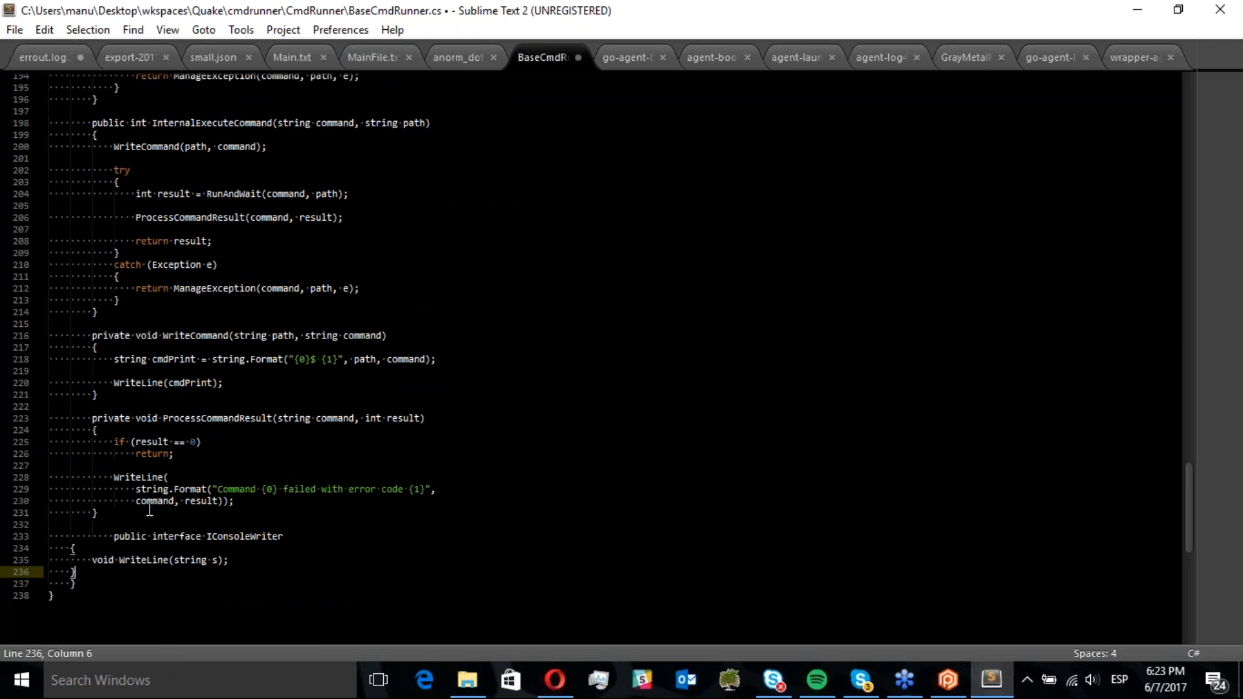
key("Return")
key("Up")
key("Up")
key("Up")
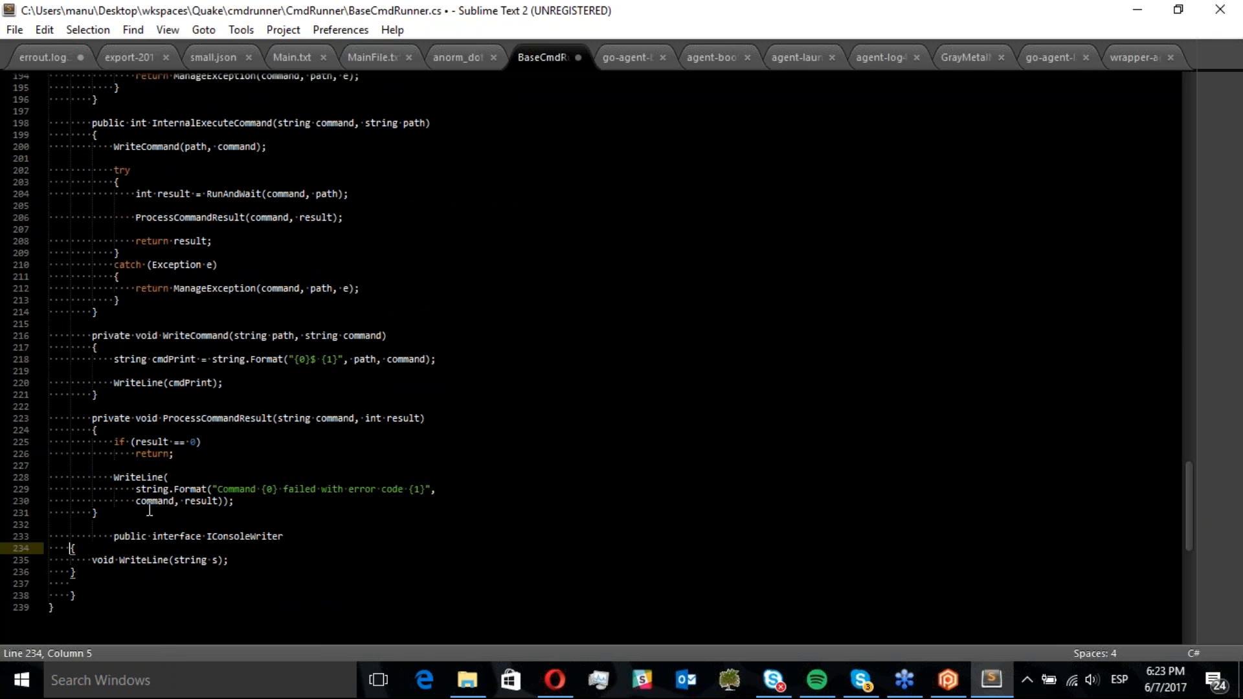
key("Tab")
key("Down")
key("Down")
key("Up")
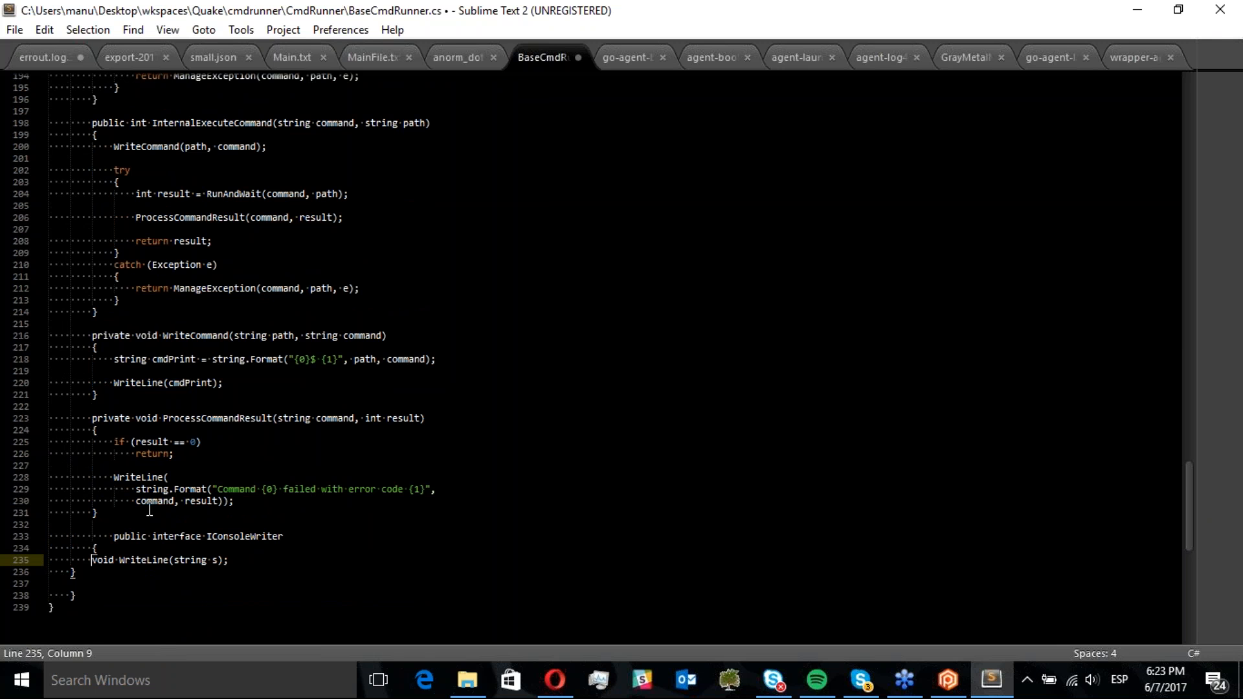
key("Tab")
key("Down")
key("Tab")
key("Up")
key("Up")
key("Up")
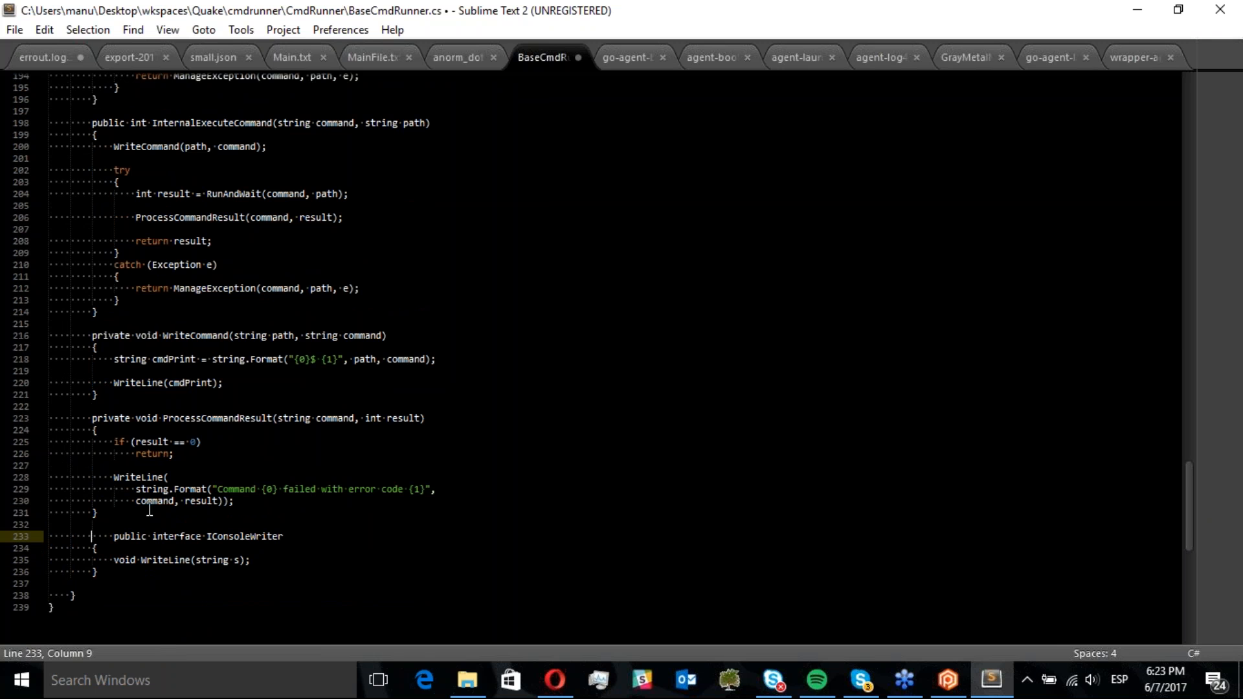
key("Delete")
key("Delete")
key("Delete")
key("Delete")
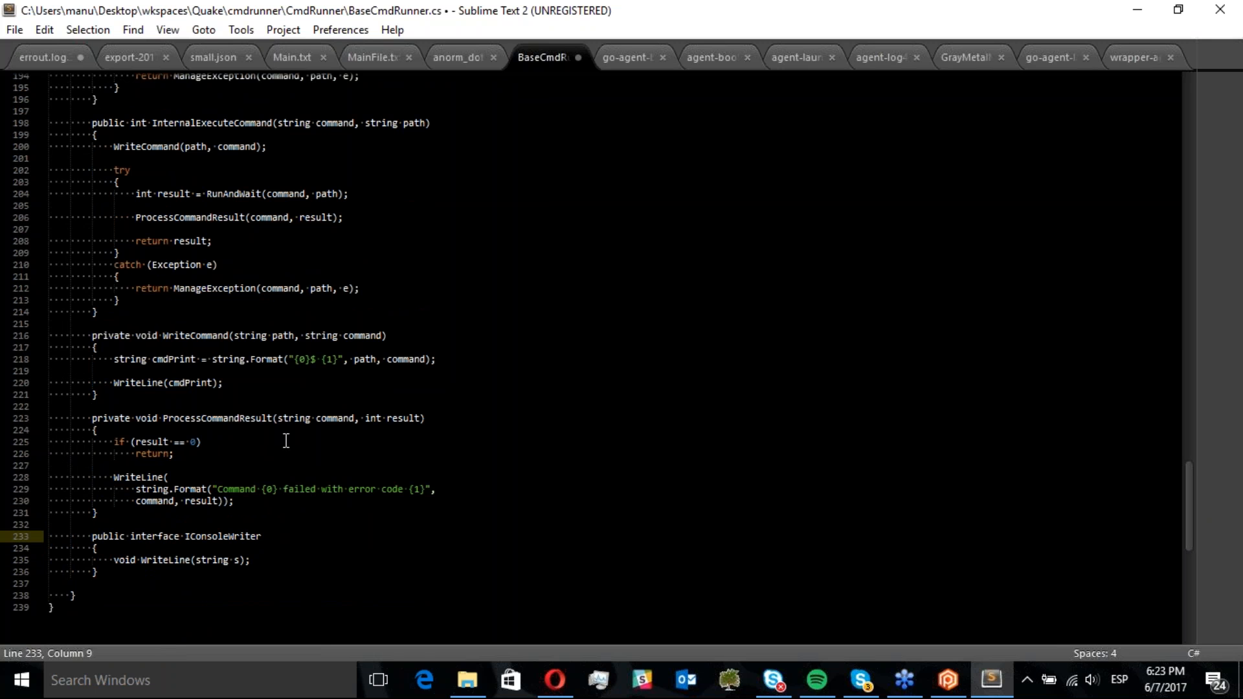
Replace the ManageException call in InternalExecuteCommand's catch block with null and save the file
left_click_drag(369, 292, 174, 293)
key("BackSpace")
type("null;")
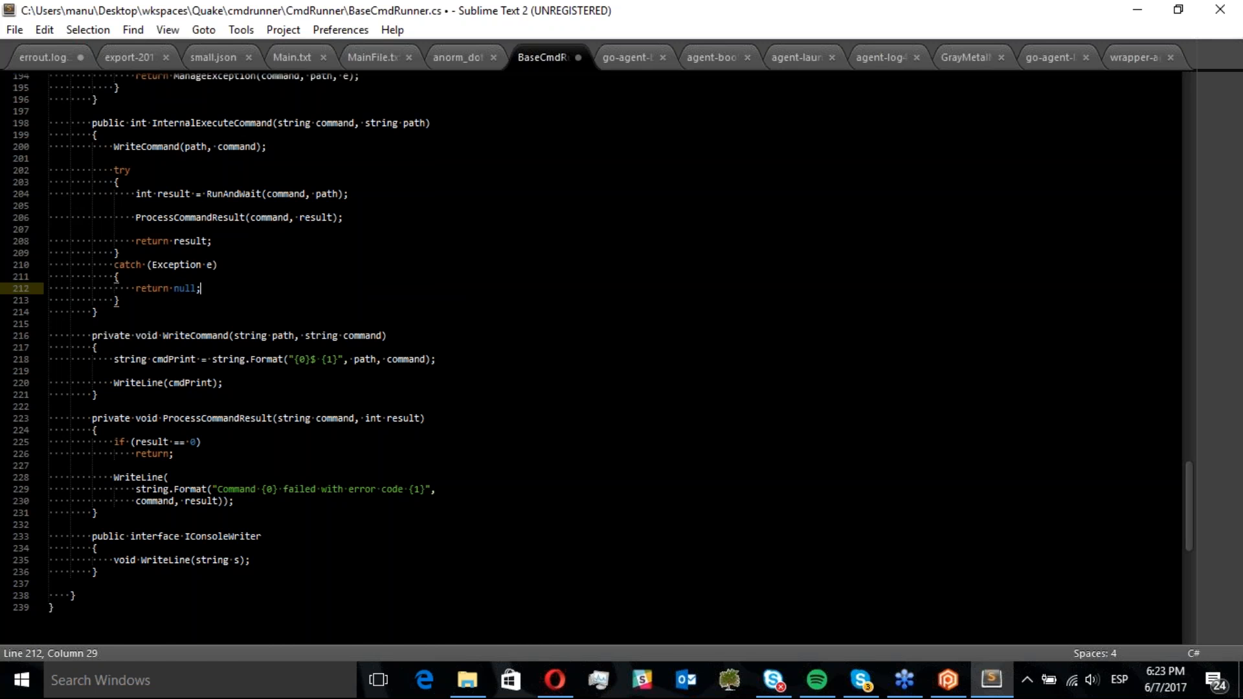
key("ctrl+s")
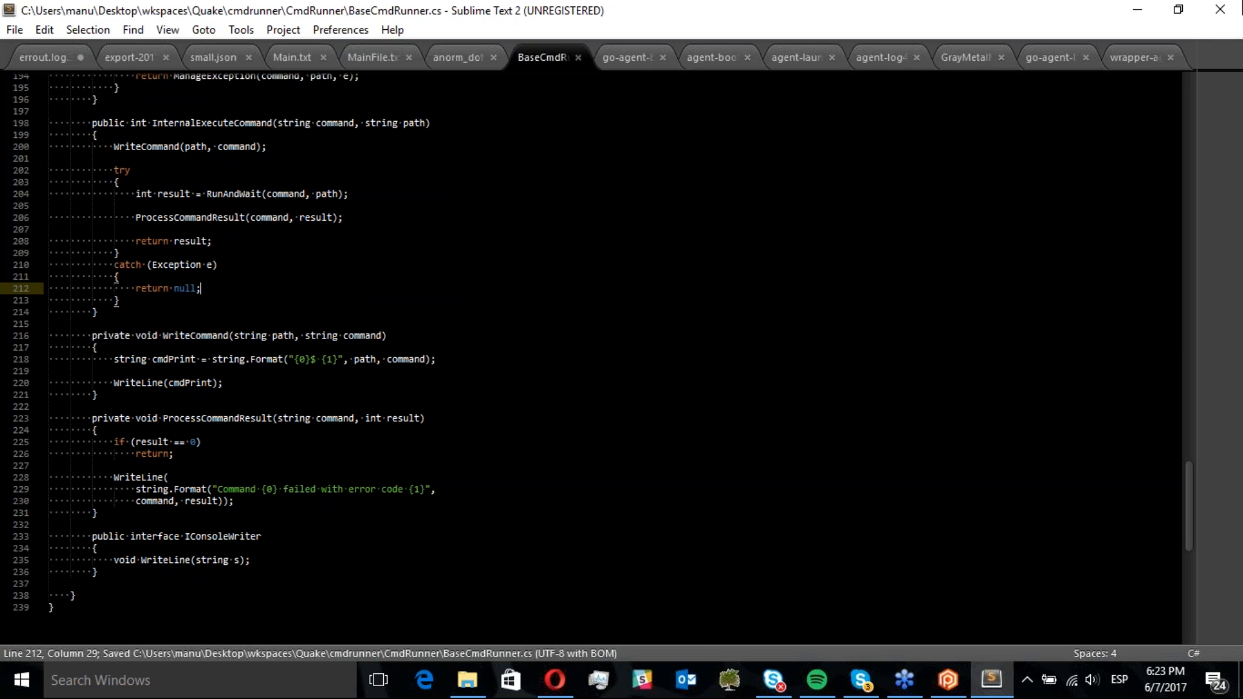
Return to Plastic SCM, refresh the pending changes, and show the semantic diff of BaseCmdRunner.cs
left_click(1214, 9)
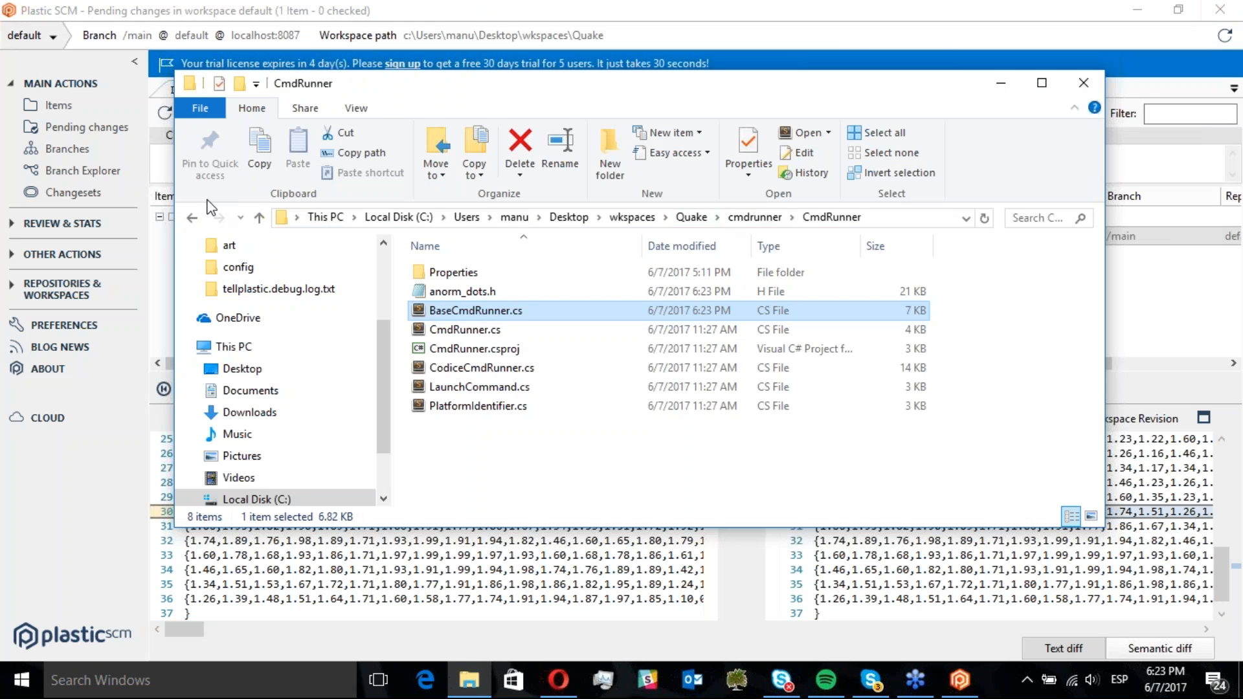
left_click(121, 128)
left_click(160, 122)
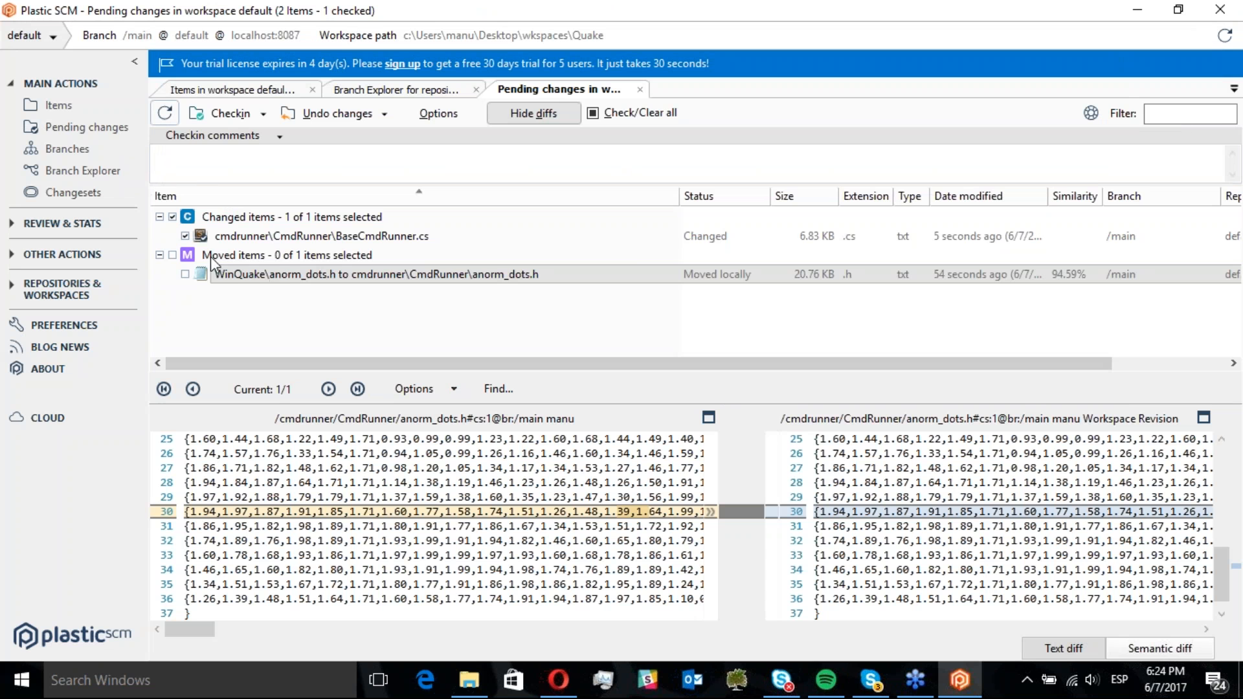
left_click(265, 240)
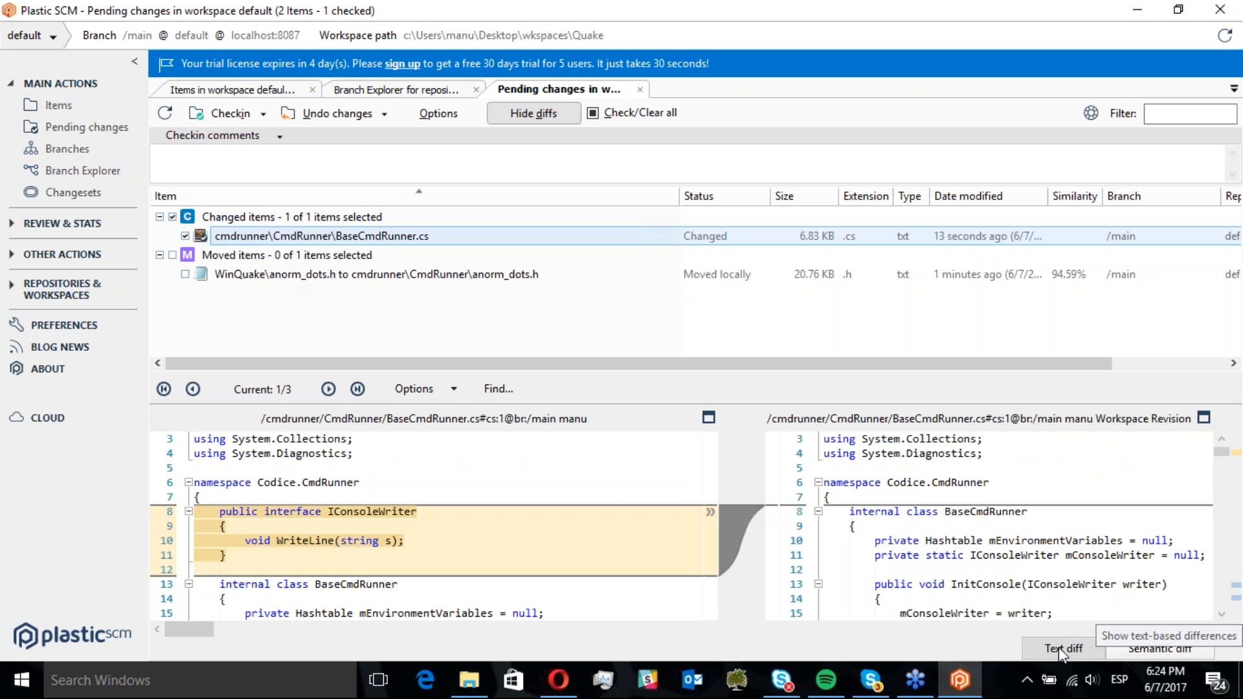
left_click(1153, 647)
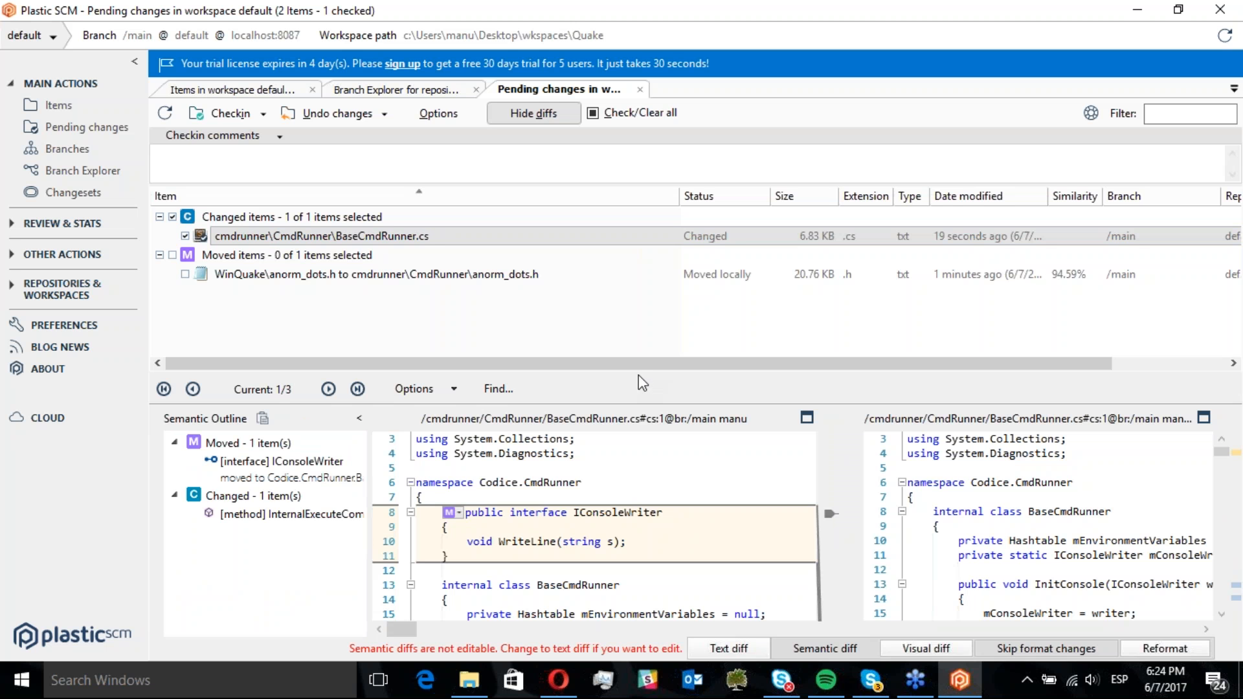
Enlarge the diff area and inspect the moved IConsoleWriter interface and changed InternalExecuteCommand method from the semantic outline
left_click_drag(632, 372, 619, 319)
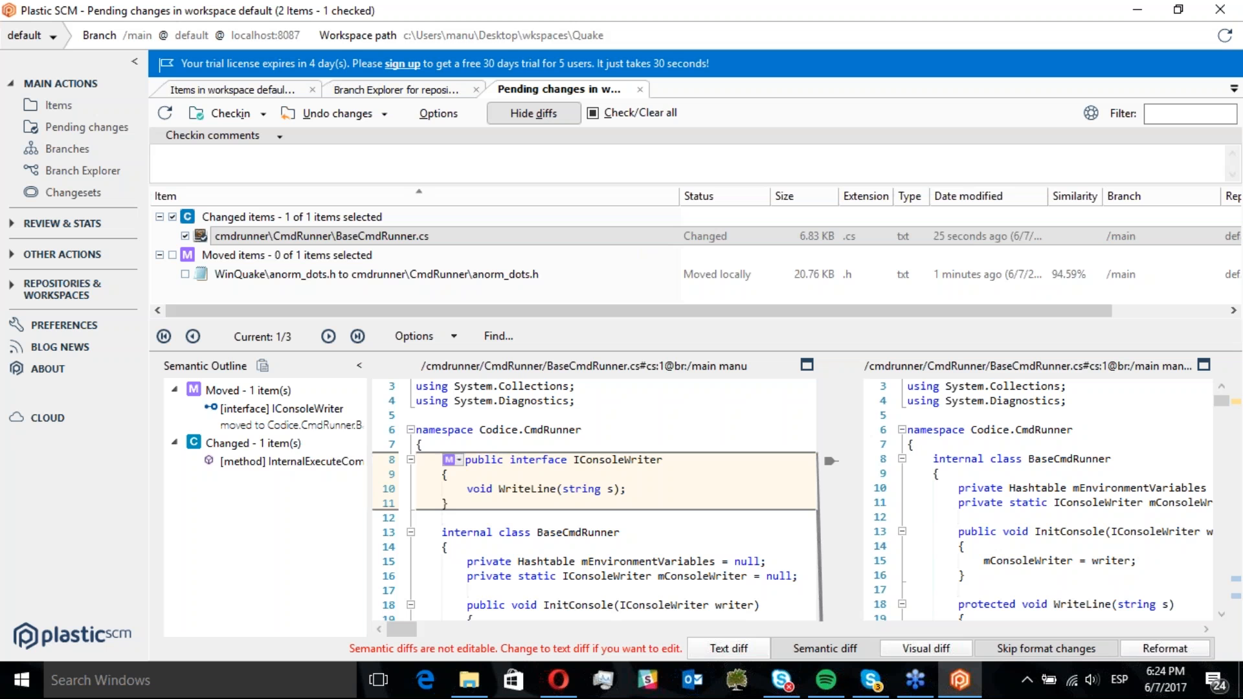
left_click(270, 415)
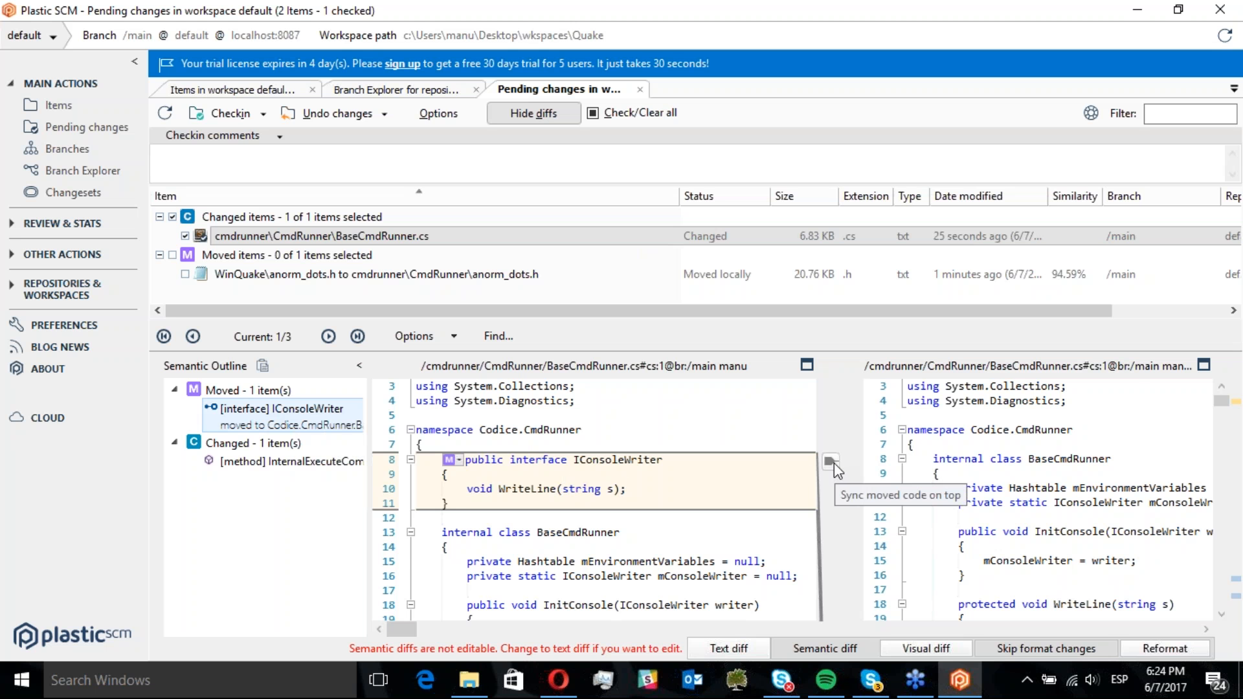
left_click(832, 464)
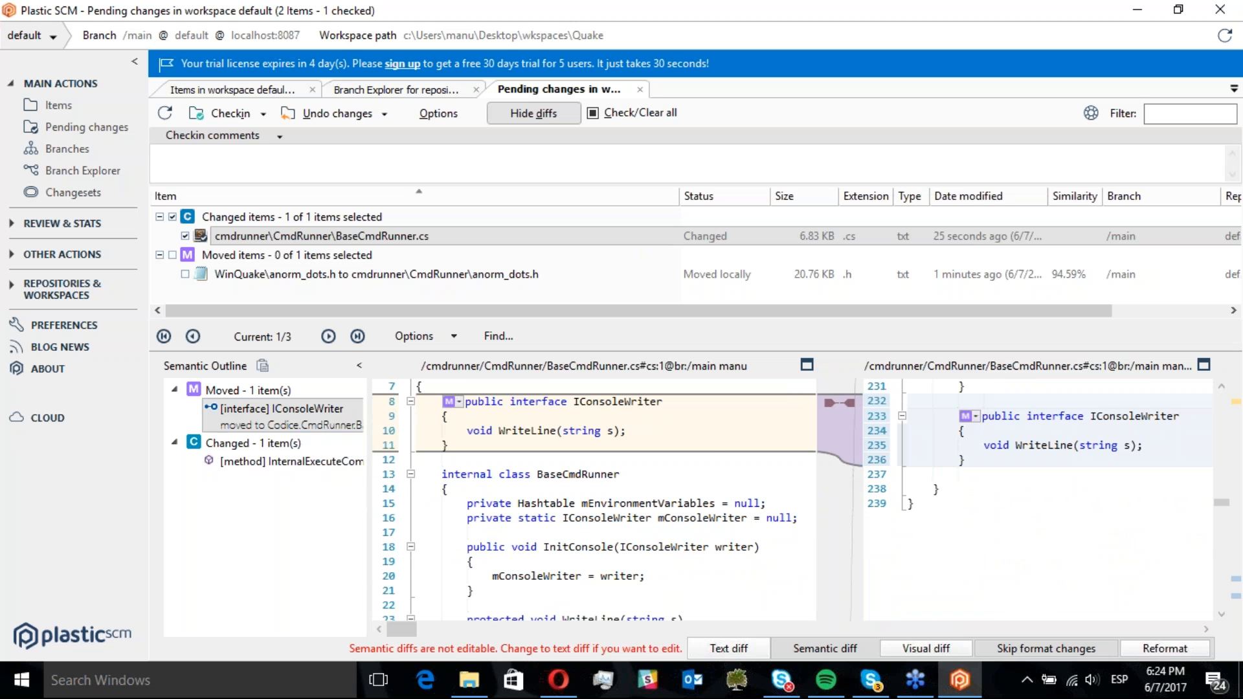
left_click(849, 401)
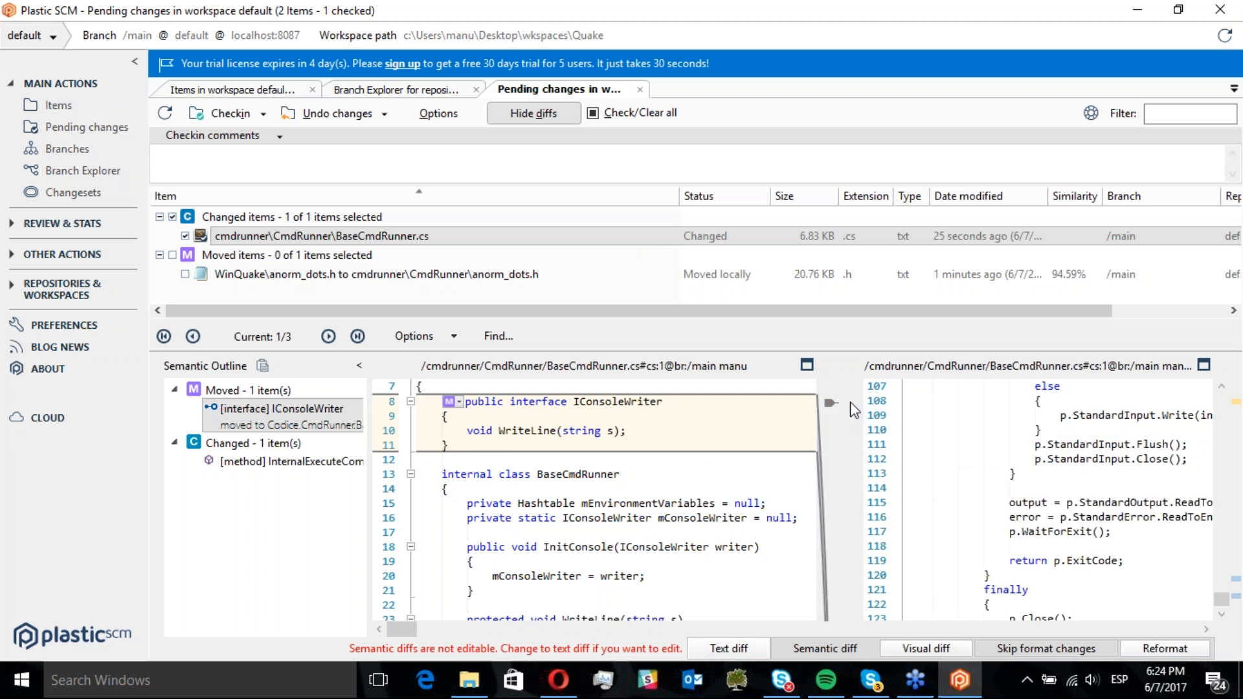
left_click(259, 463)
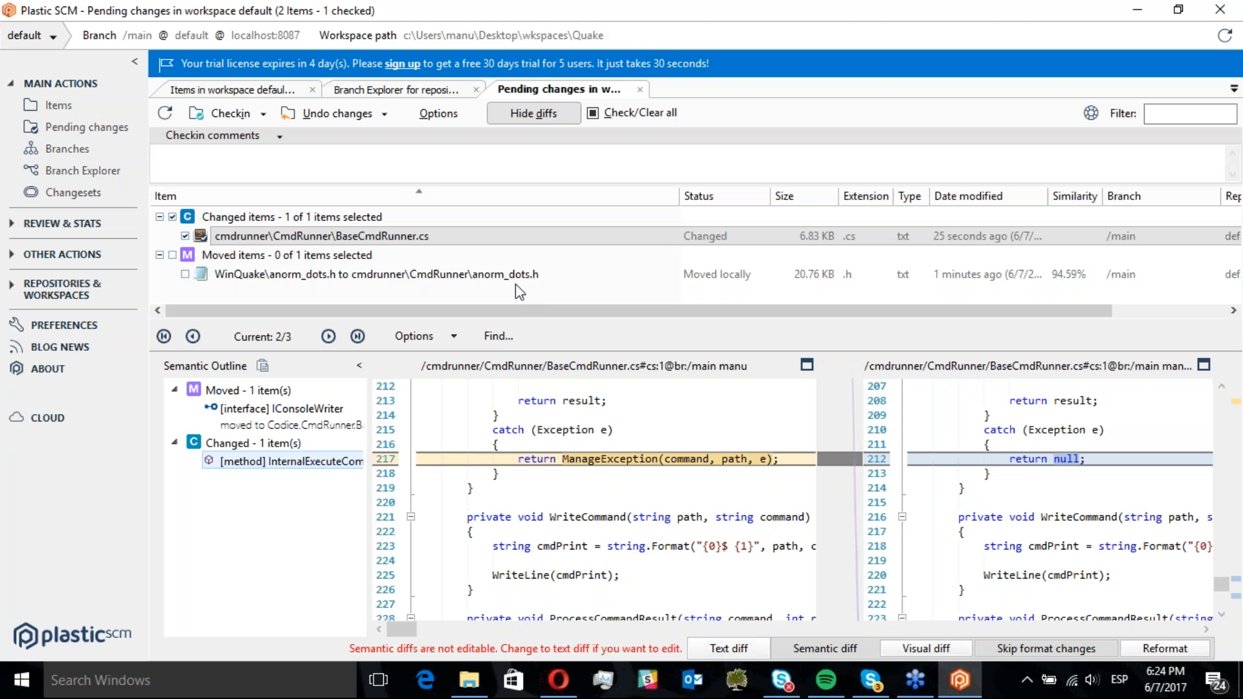
Examine the visual diff of BaseCmdRunner.cs by highlighting its nodes, then preview the moved anorm_dots.h item
left_click(948, 650)
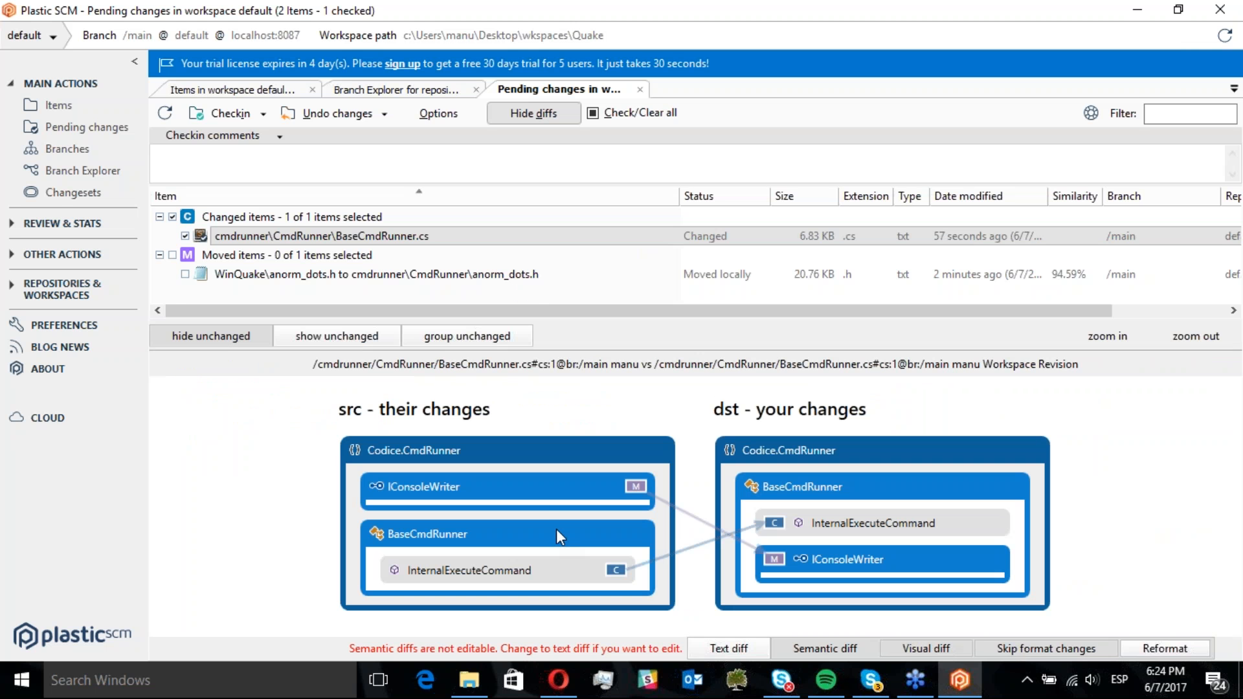
left_click(594, 486)
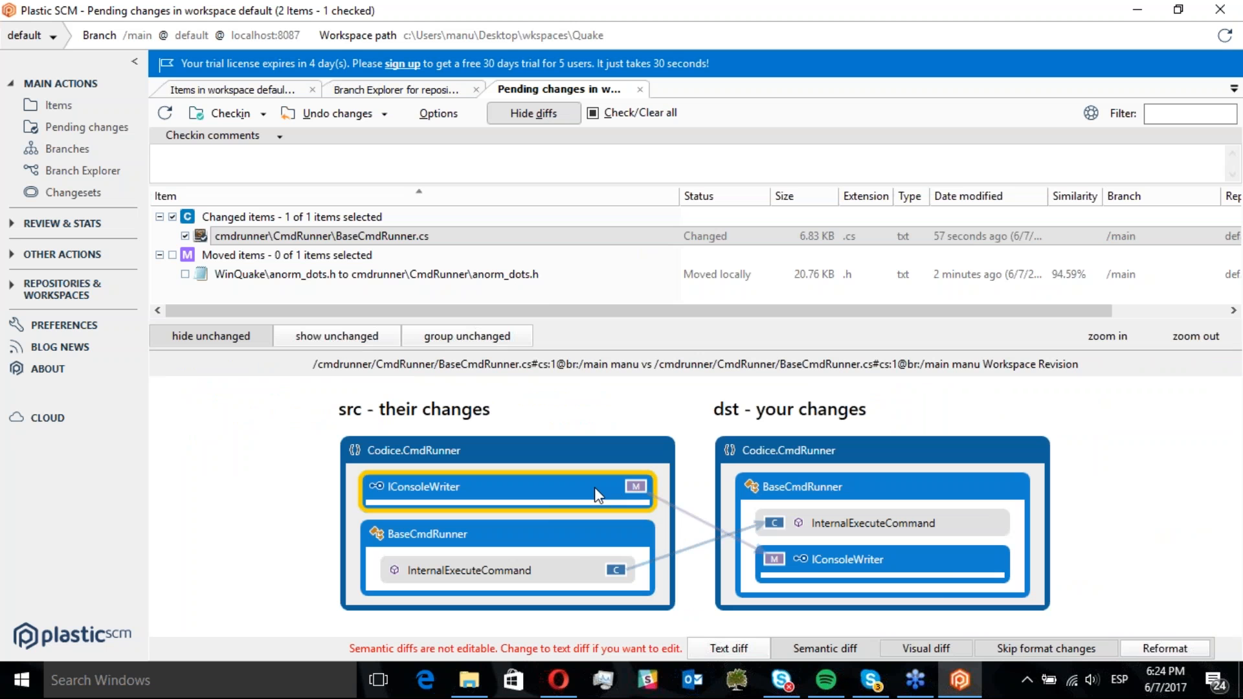
left_click(809, 562)
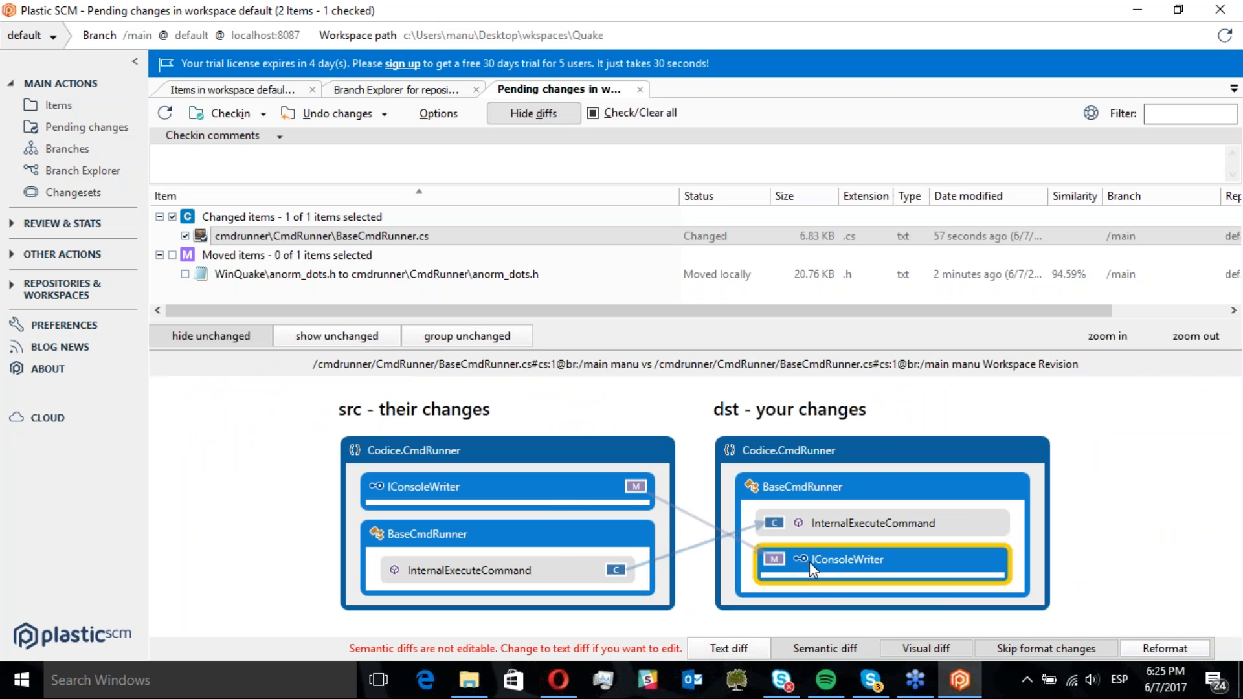
left_click(521, 572)
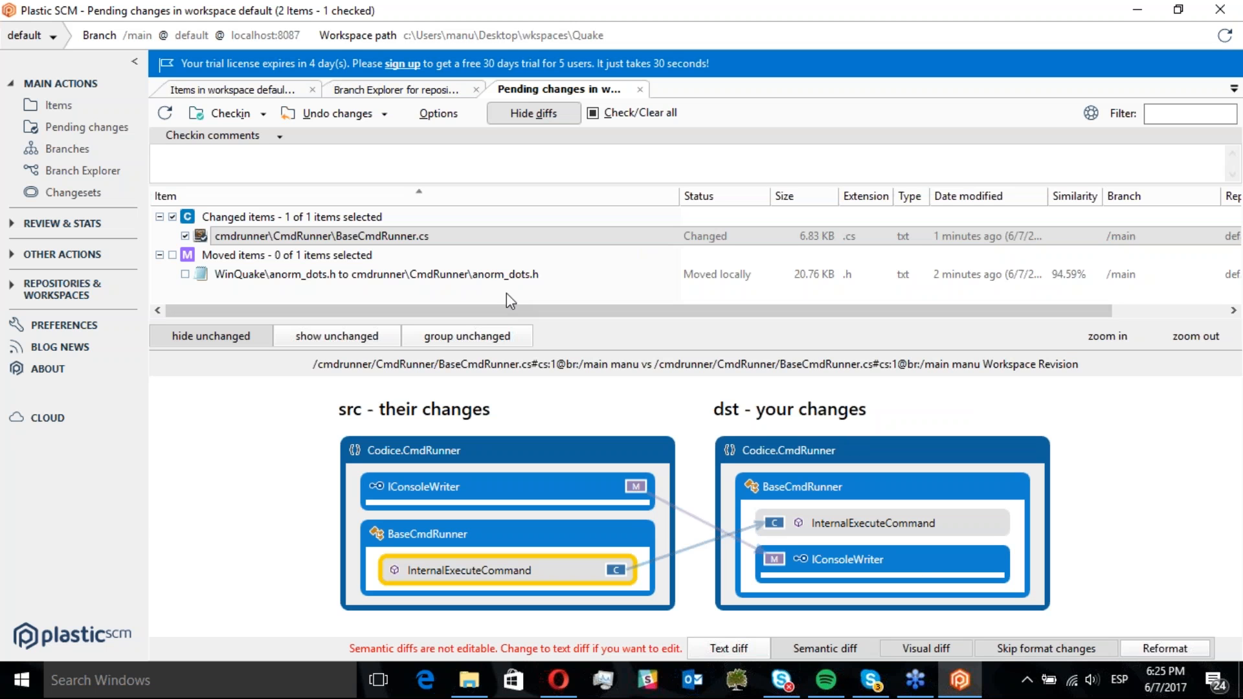
left_click(440, 274)
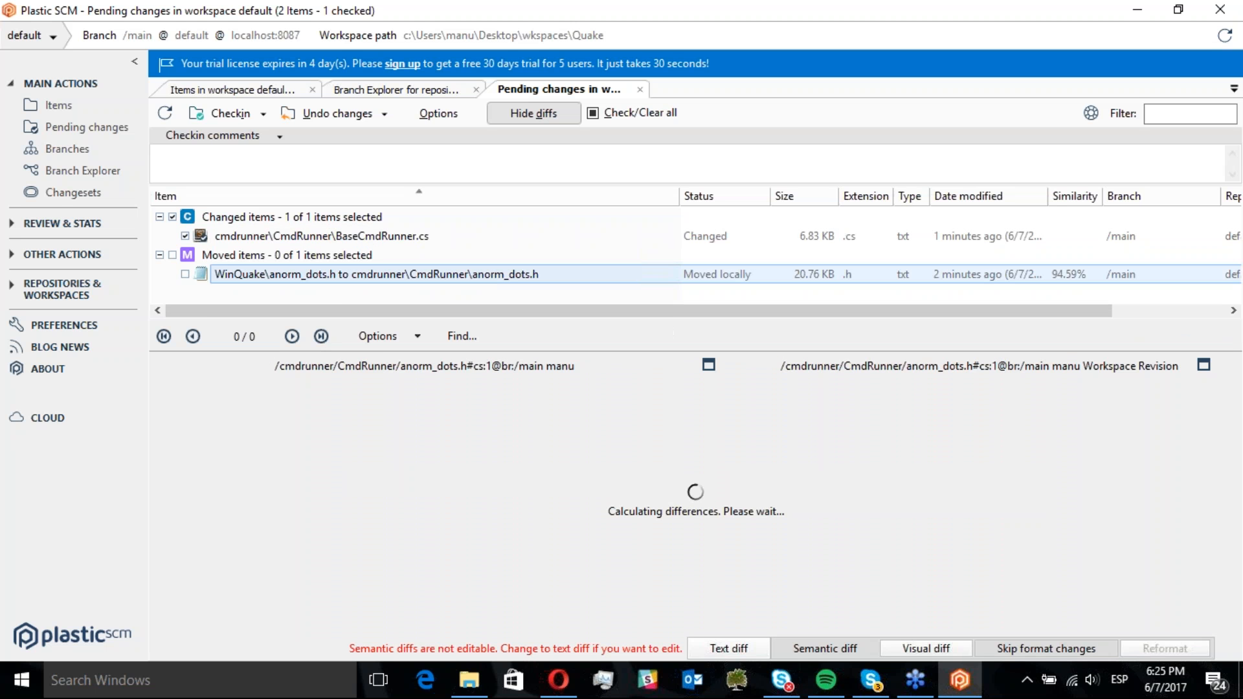
left_click(761, 648)
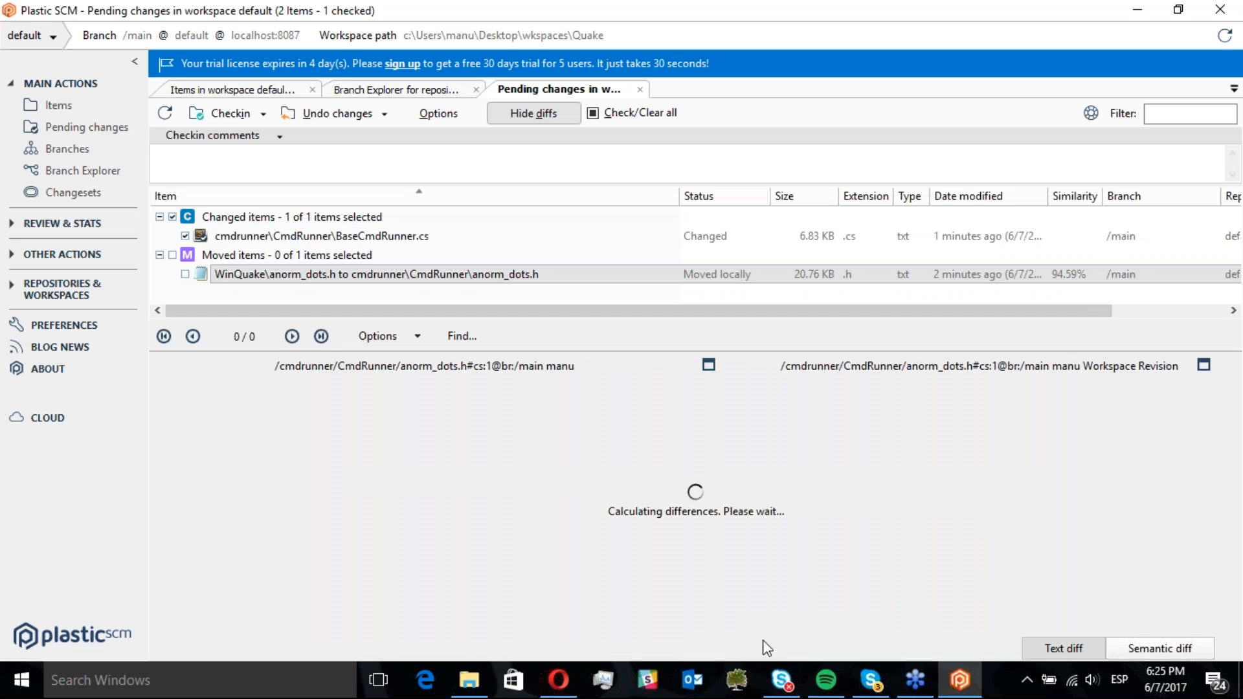
Check in the changed BaseCmdRunner.cs with the comment "Small refactor"
left_click(376, 237)
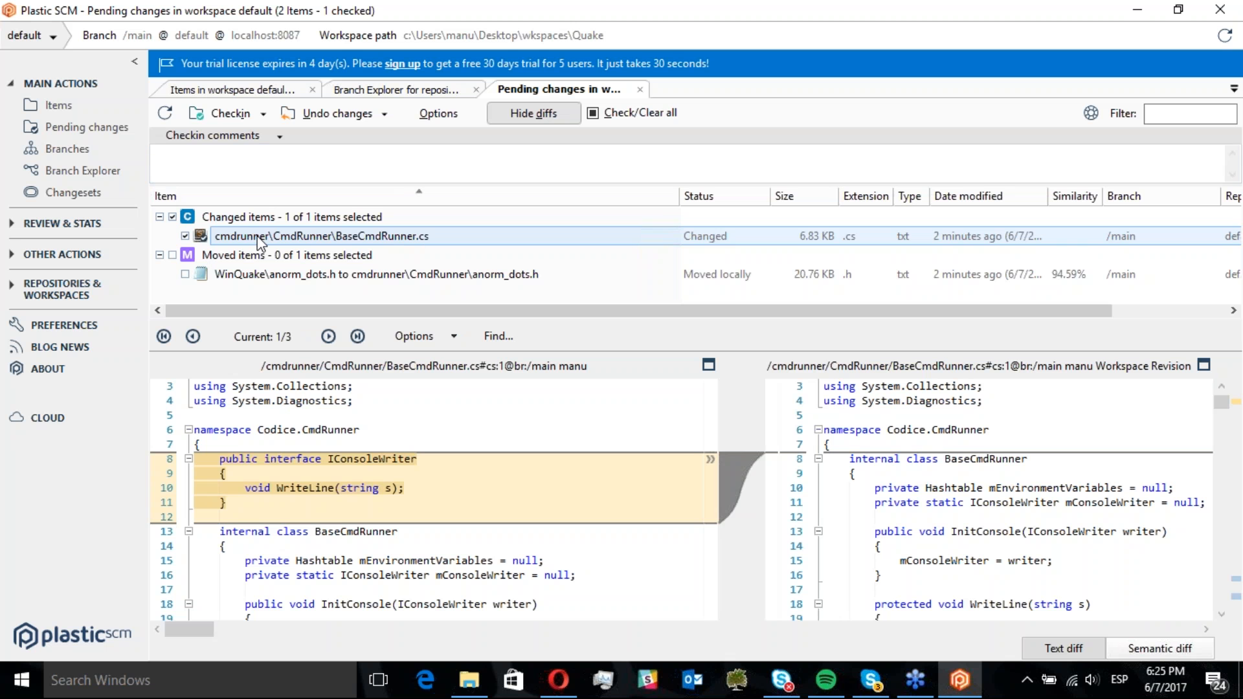
left_click(317, 165)
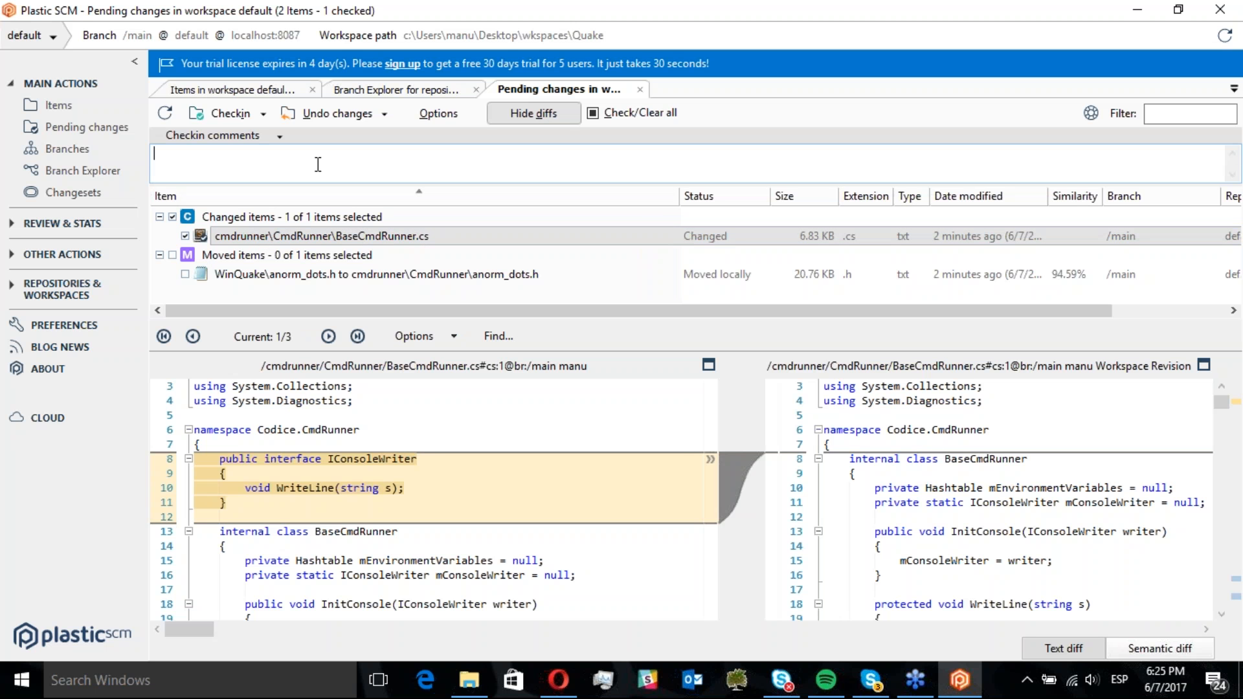
type("Small refactor")
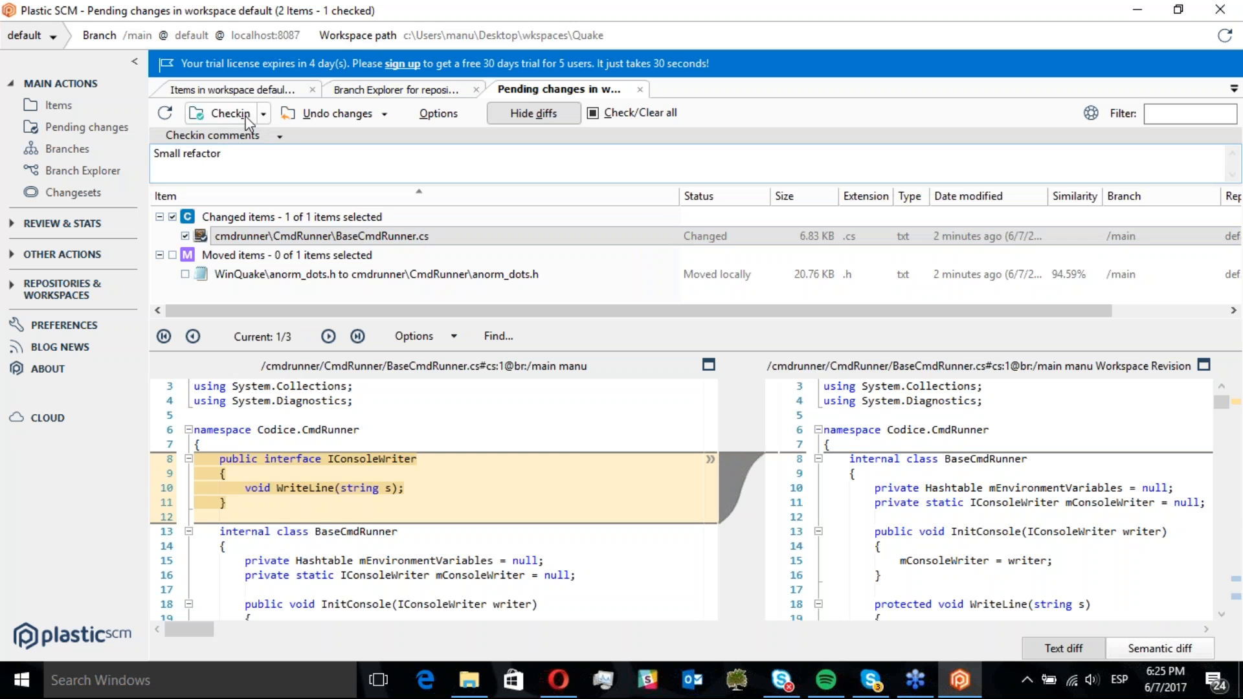
left_click(279, 136)
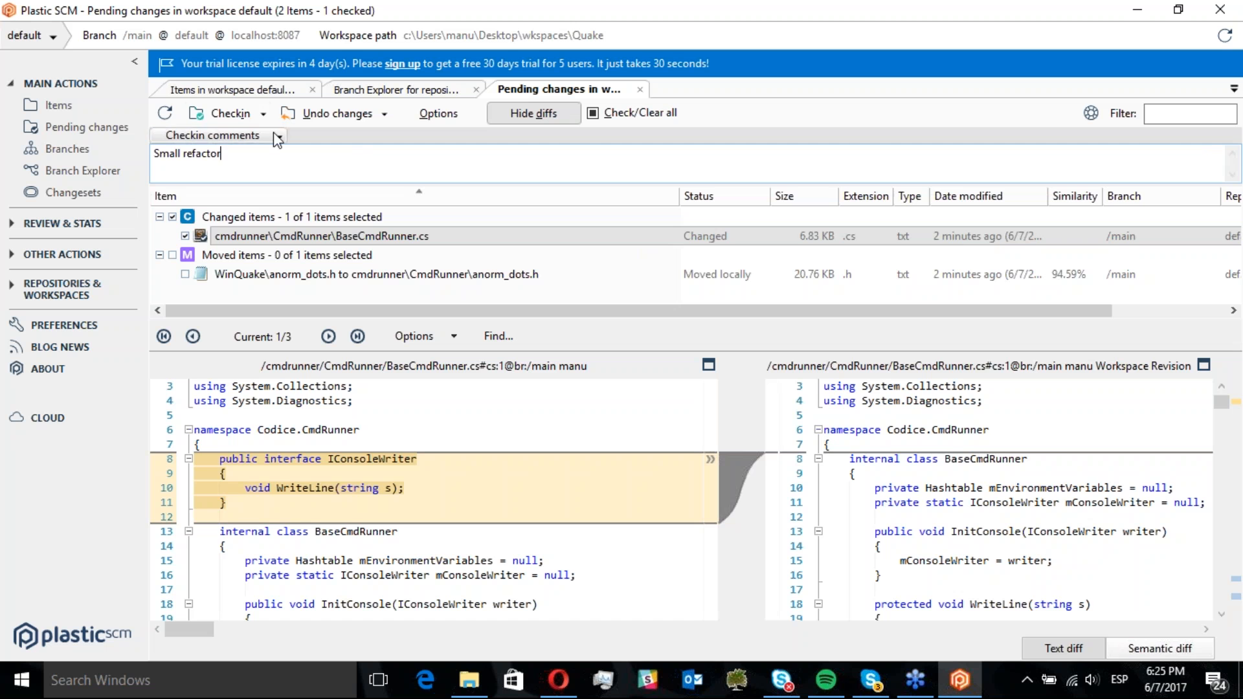
left_click(224, 114)
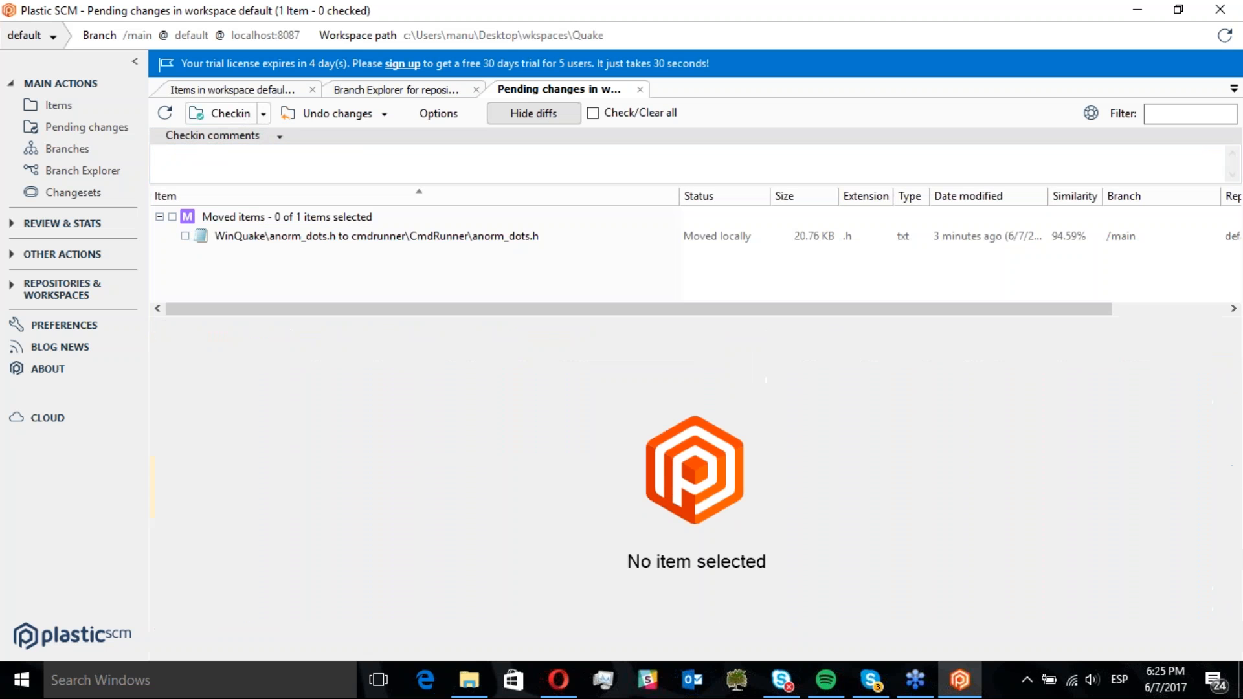
Select the moved anorm_dots.h item and check it in with the comment "Move operation"
left_click(172, 217)
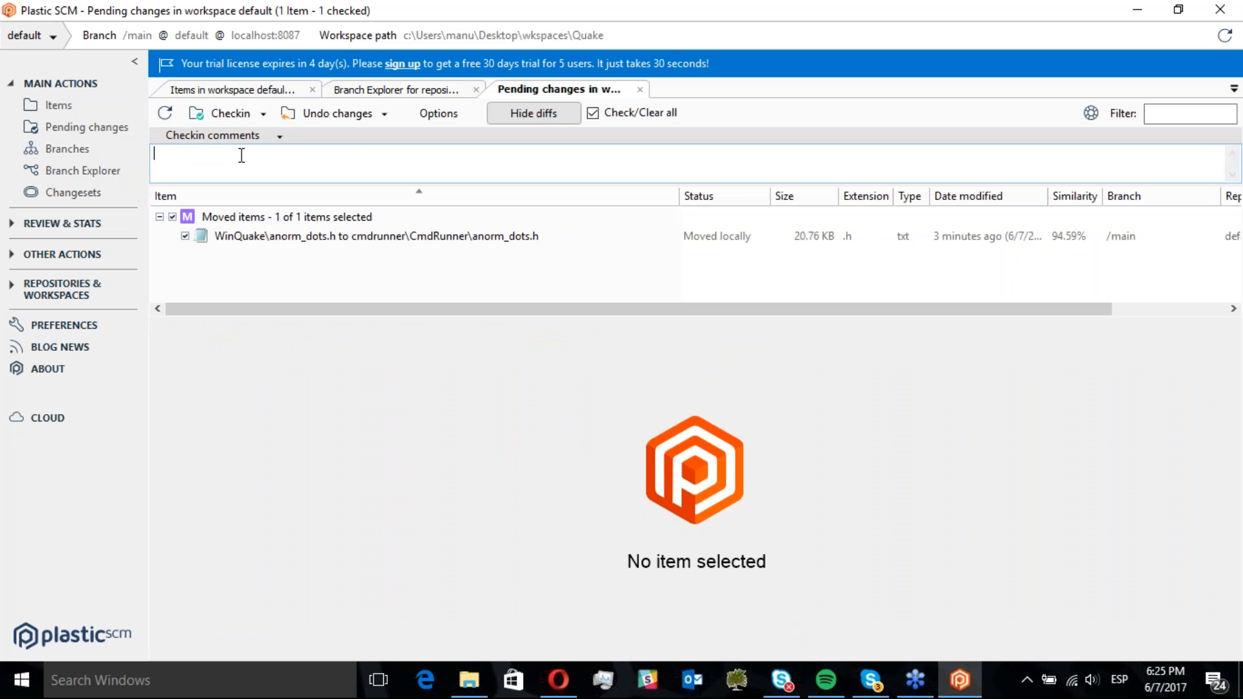
left_click(241, 155)
type("Move operation")
left_click(223, 114)
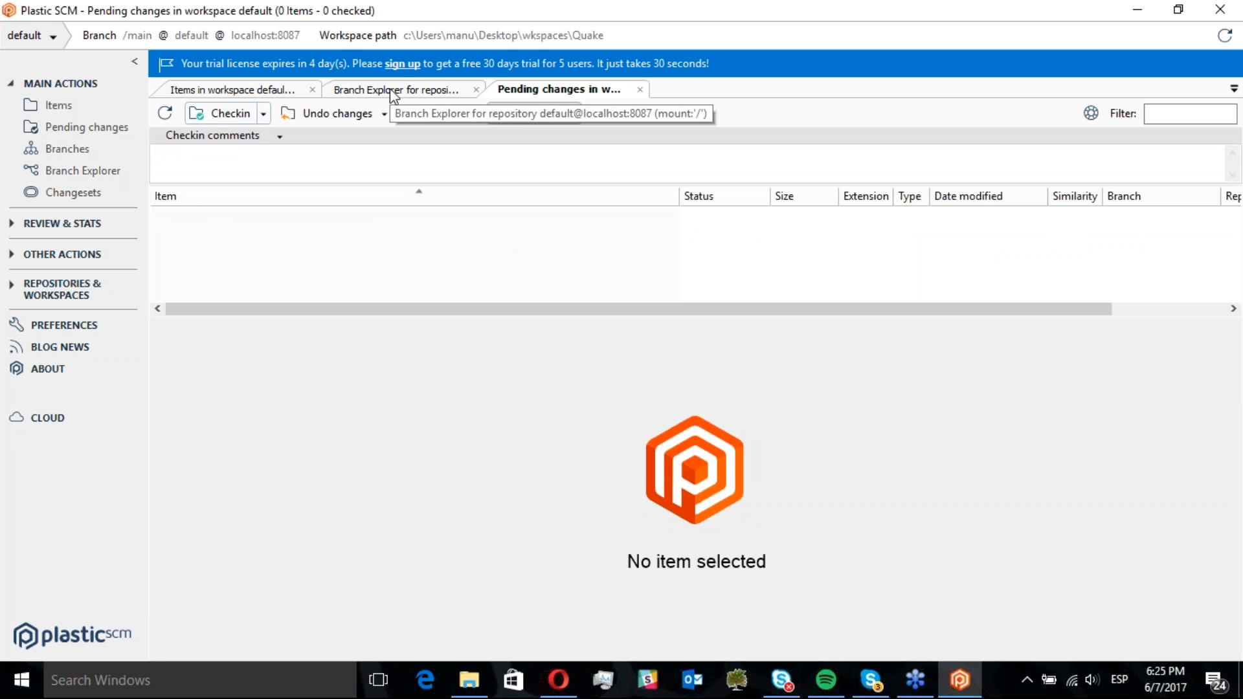
Open the Branch Explorer, browse the changesets, and open the differences of the first and second changesets
left_click(391, 90)
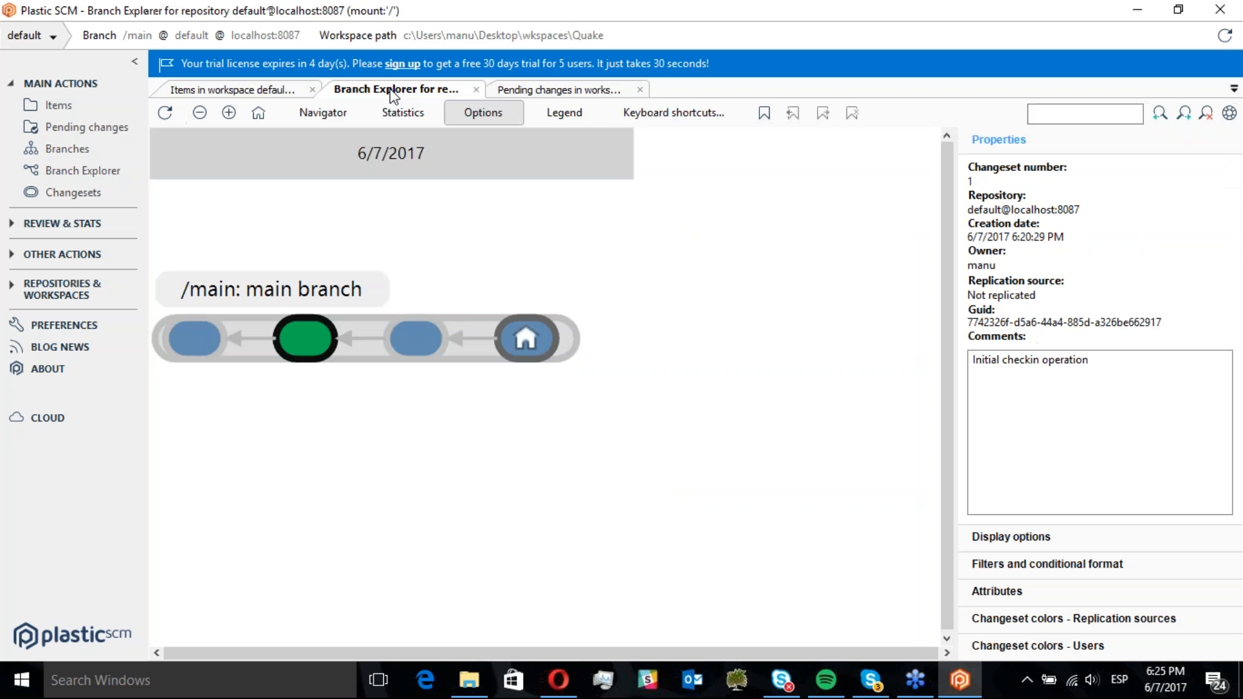
left_click(523, 338)
mouse_move(414, 351)
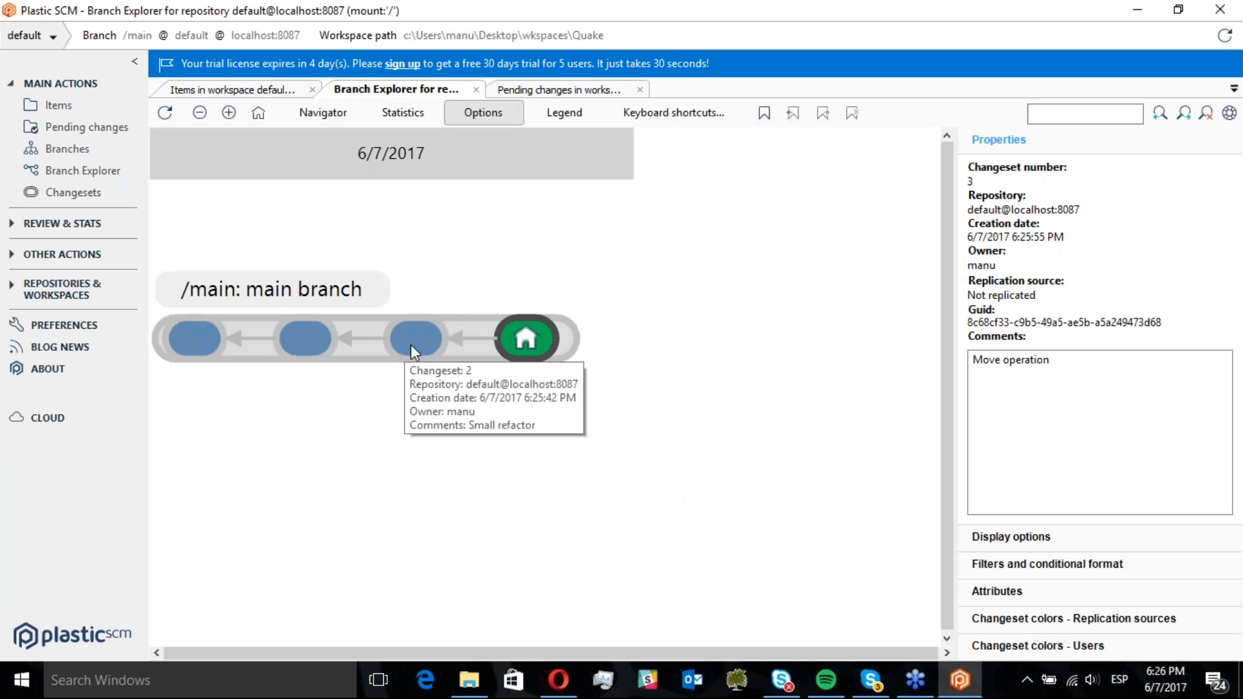
left_click(304, 337)
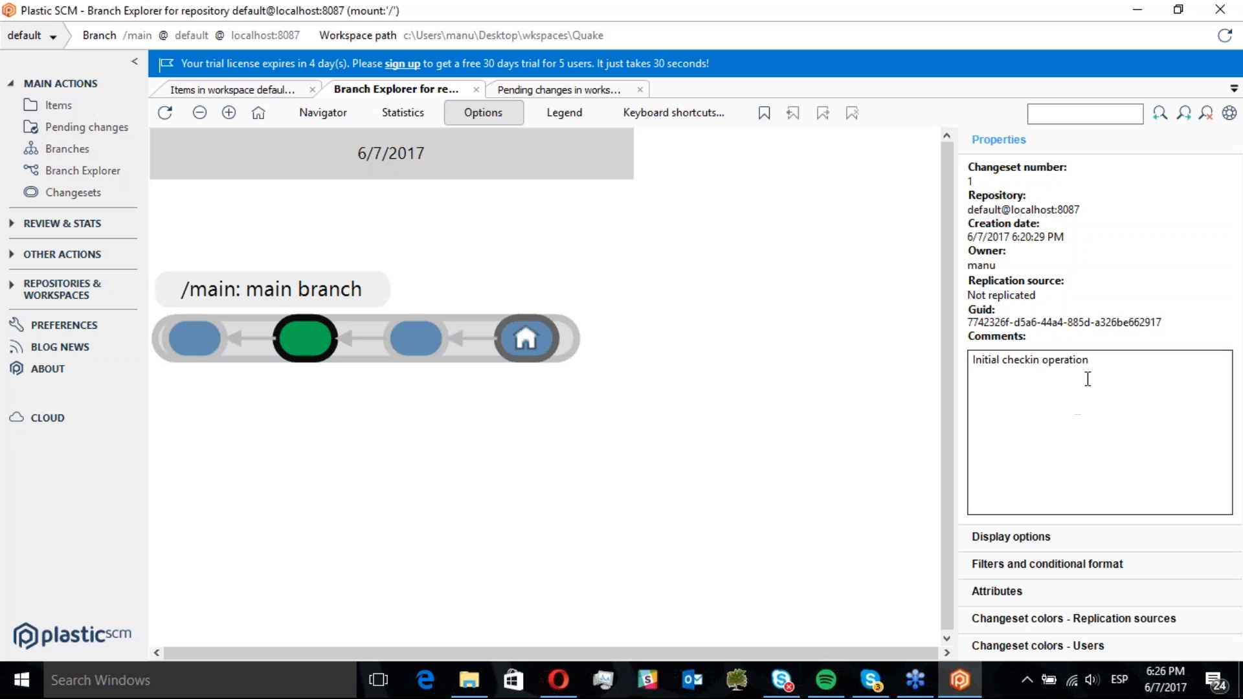
double_click(317, 355)
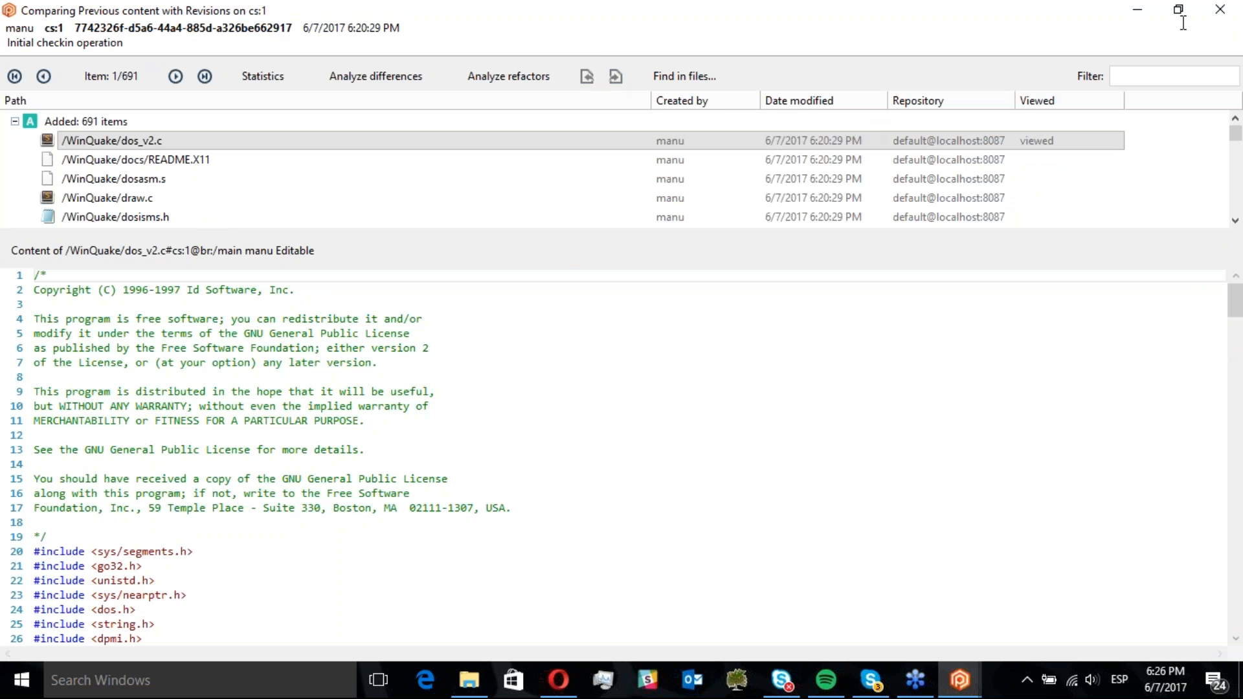
left_click(1219, 9)
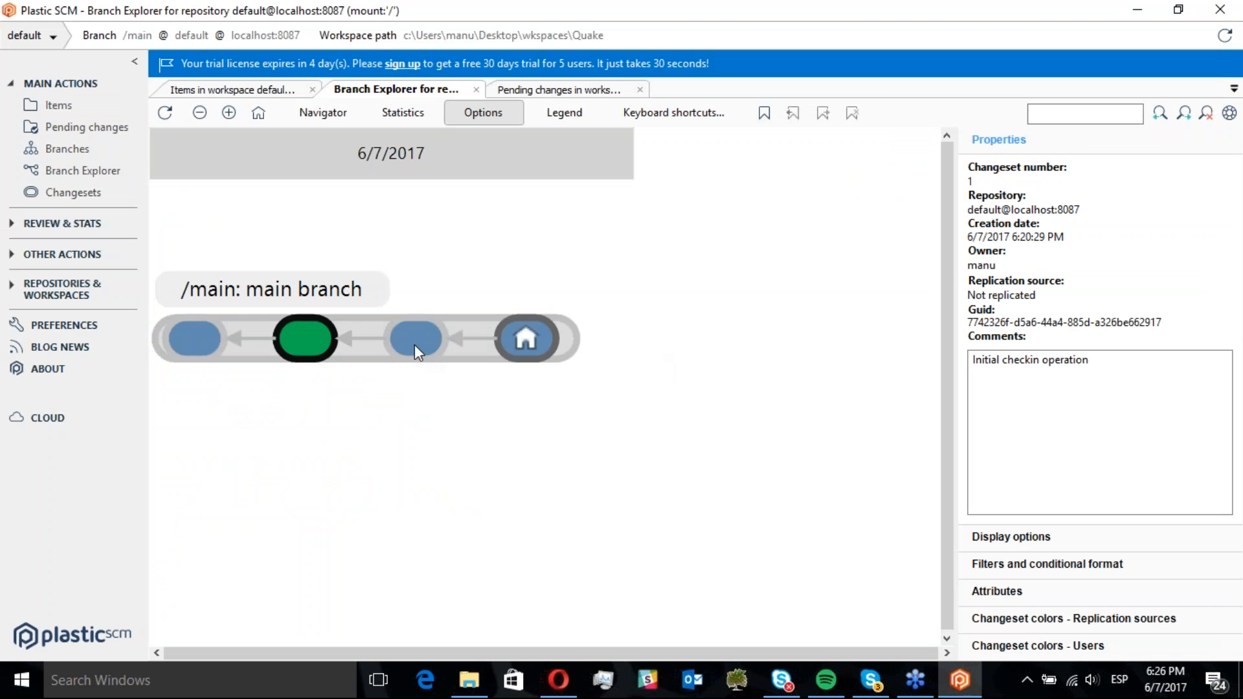
left_click(414, 344)
double_click(413, 343)
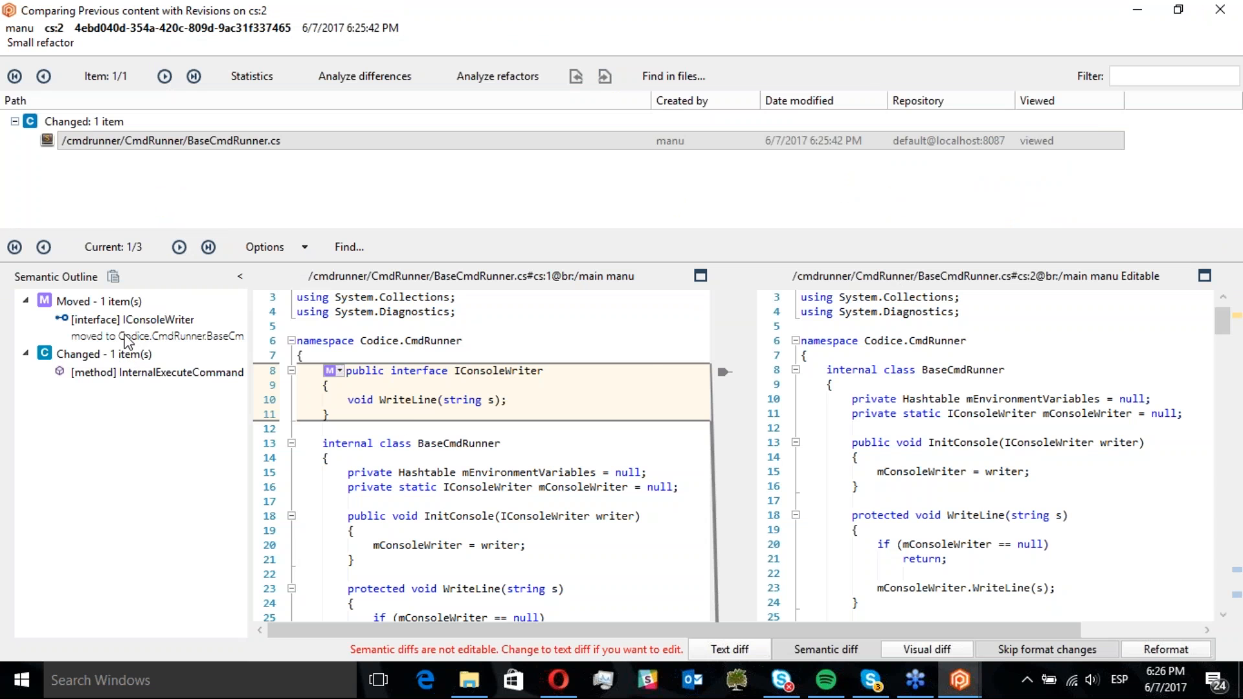
Browse the moved interface and changed method entries in the semantic outline of BaseCmdRunner.cs, then close the differences window
left_click(127, 373)
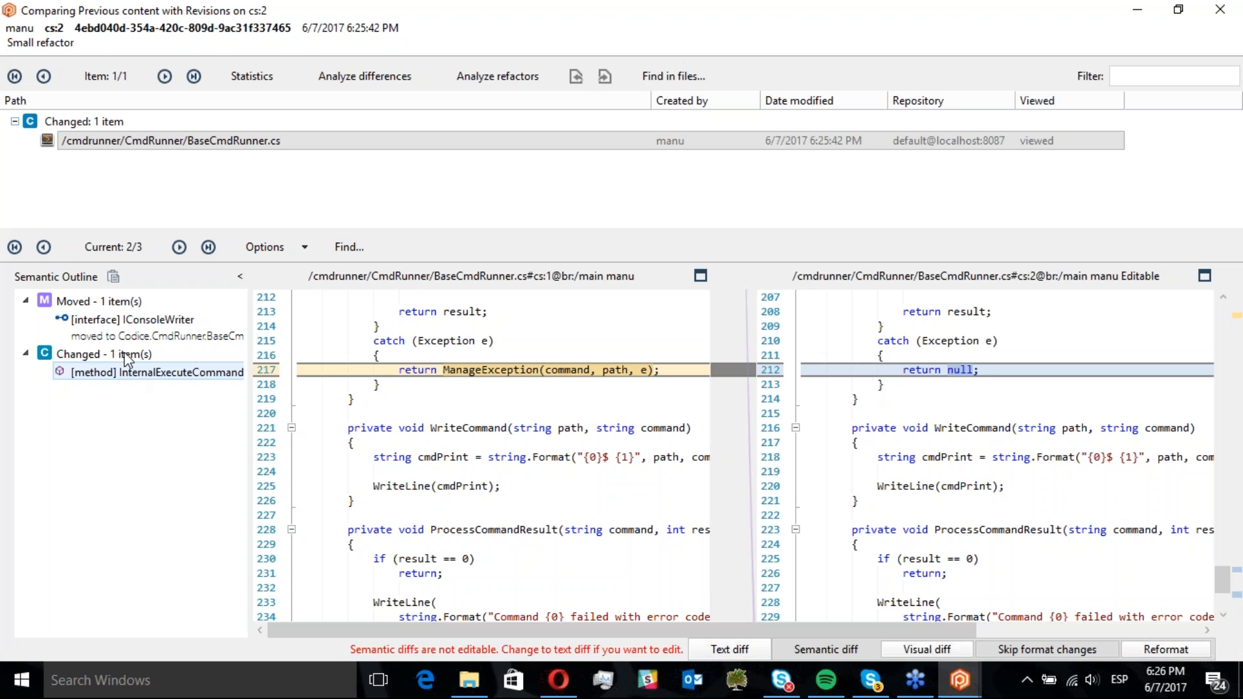
left_click(132, 330)
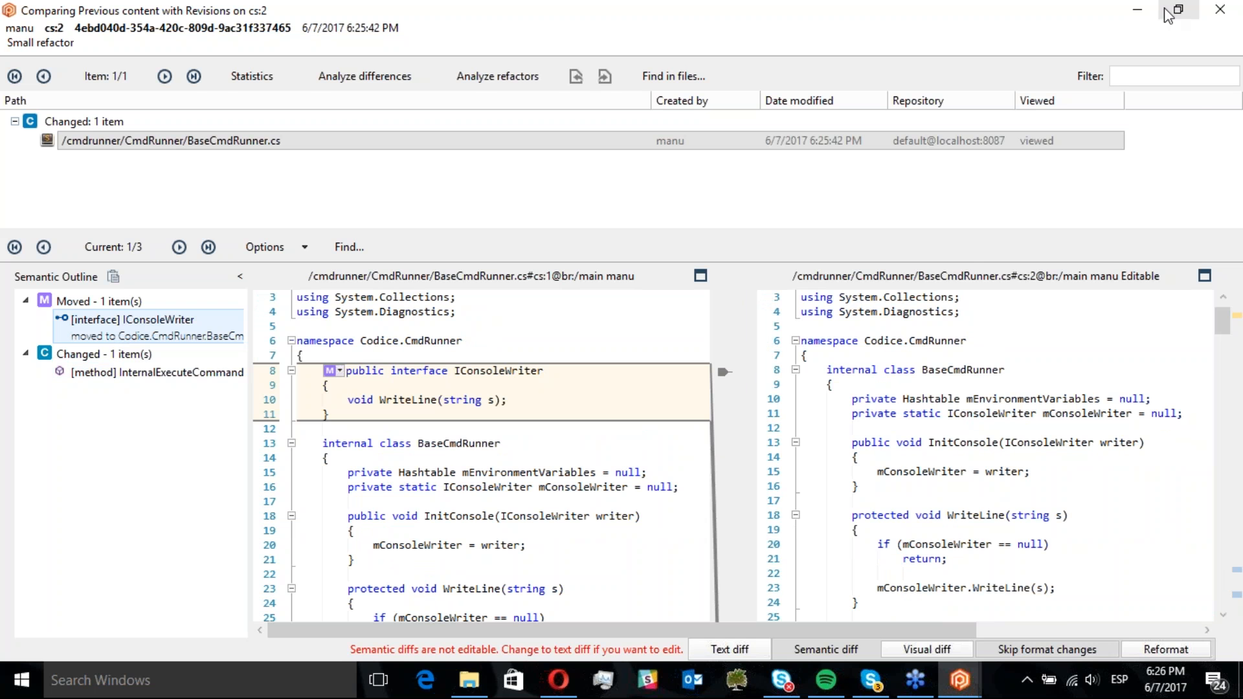
left_click(1220, 10)
Open the differences of the third changeset, select the moved anorm_dots.h item, and close the window
double_click(526, 337)
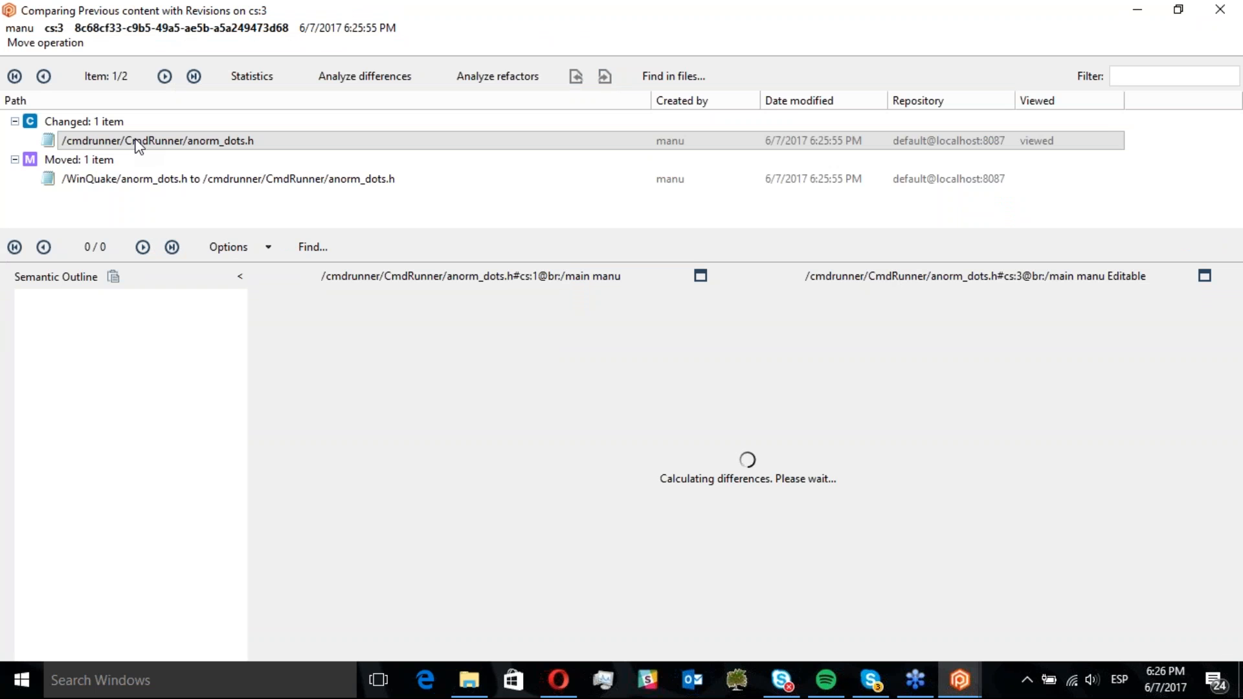
left_click(237, 181)
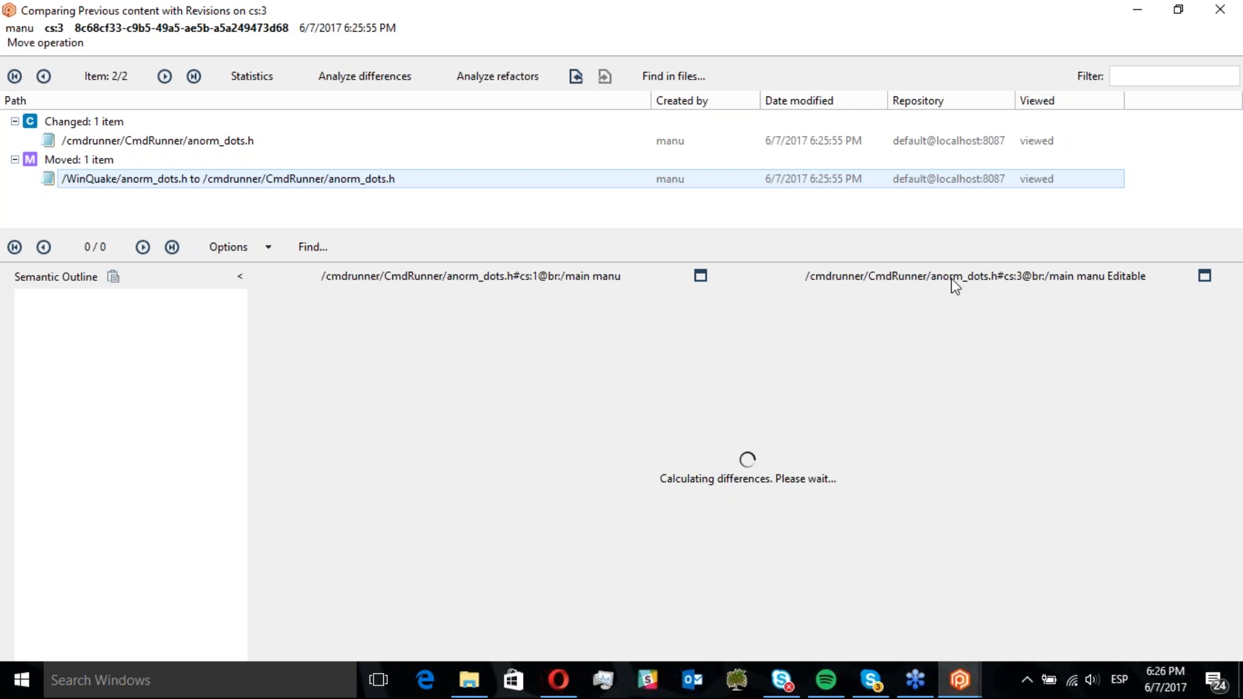
left_click(1229, 9)
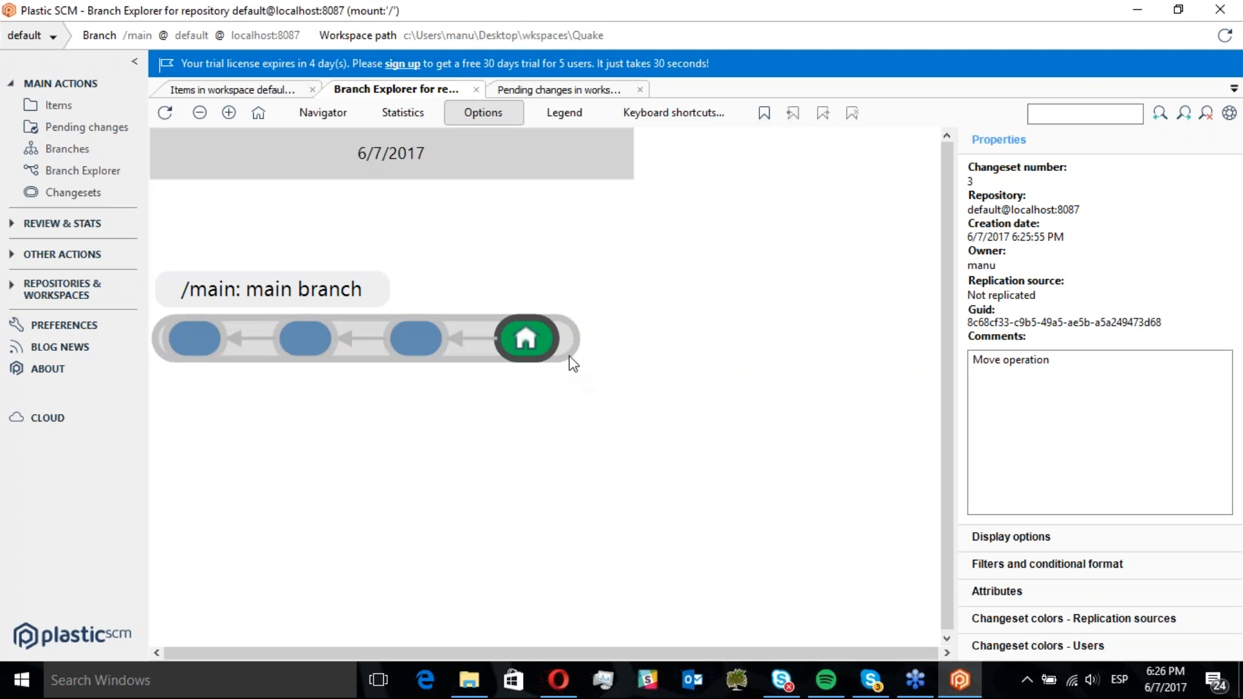
Browse the changesets of the main branch in the Branch Explorer
mouse_move(544, 340)
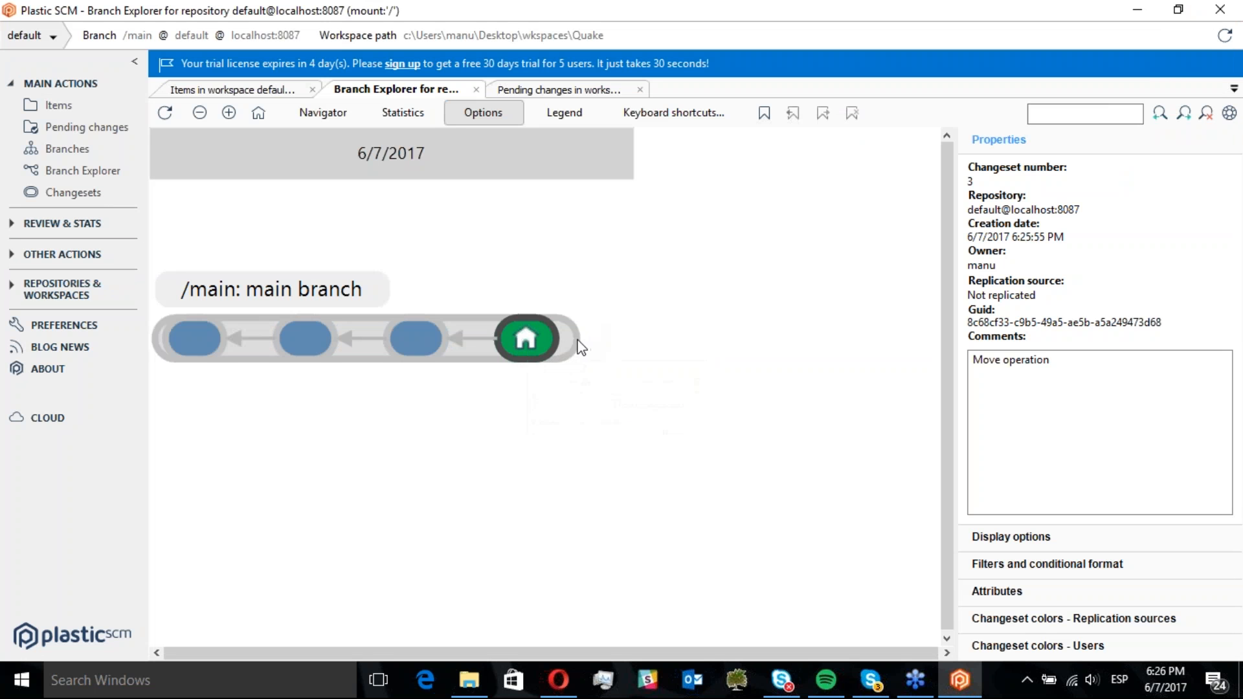
right_click(527, 340)
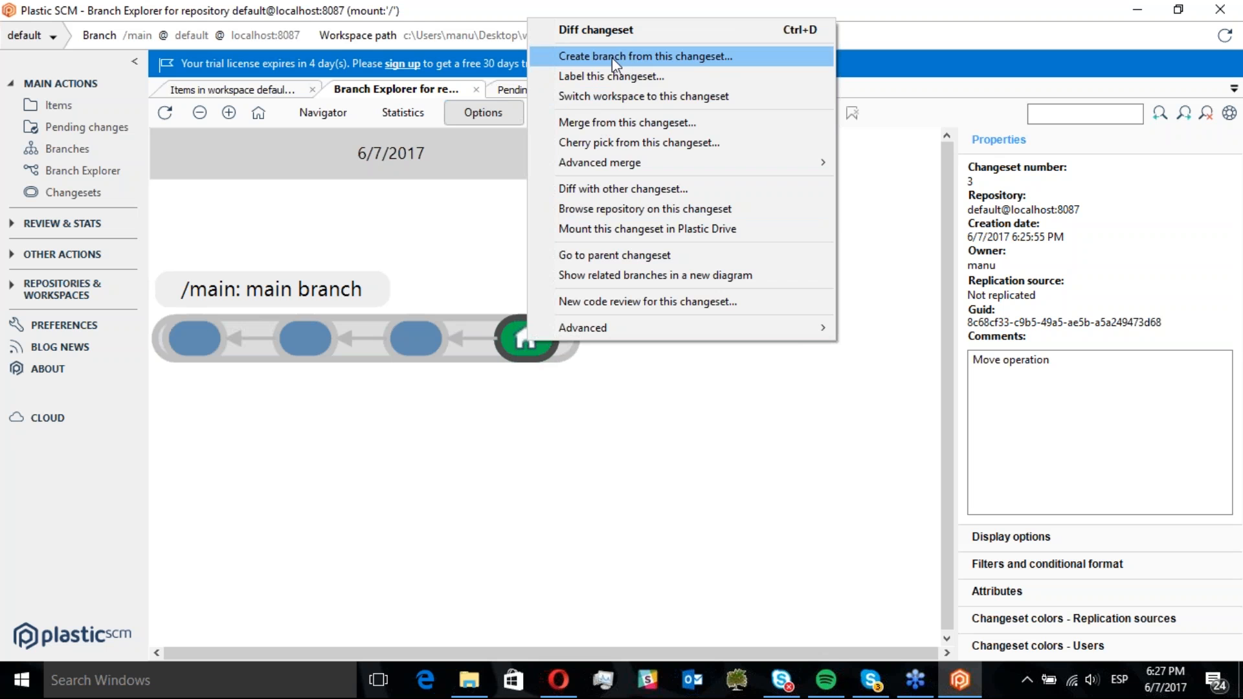
left_click(522, 336)
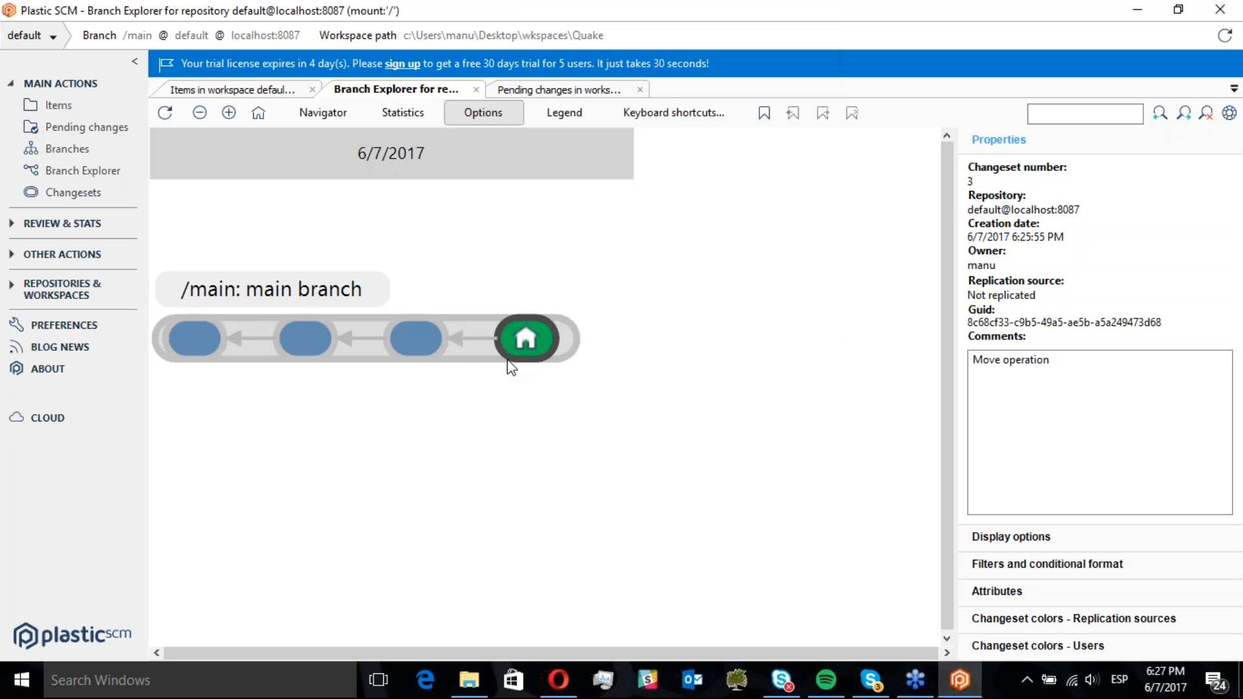
left_click(412, 341)
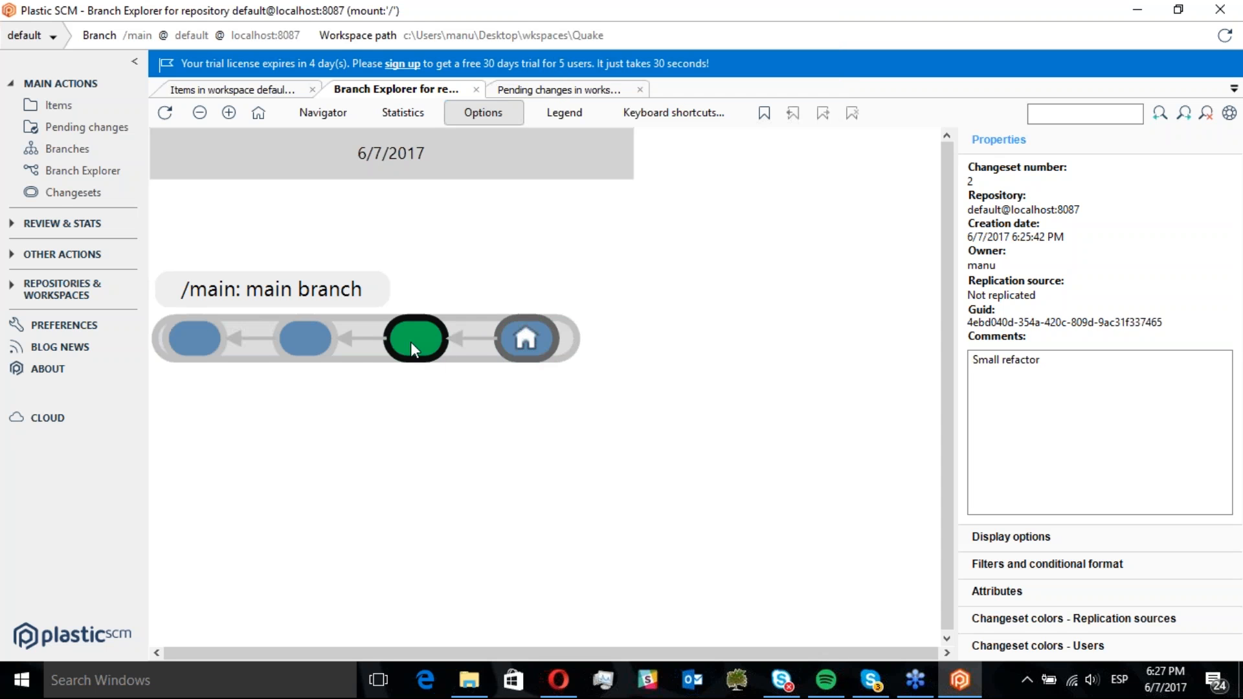
left_click(318, 337)
left_click(512, 342)
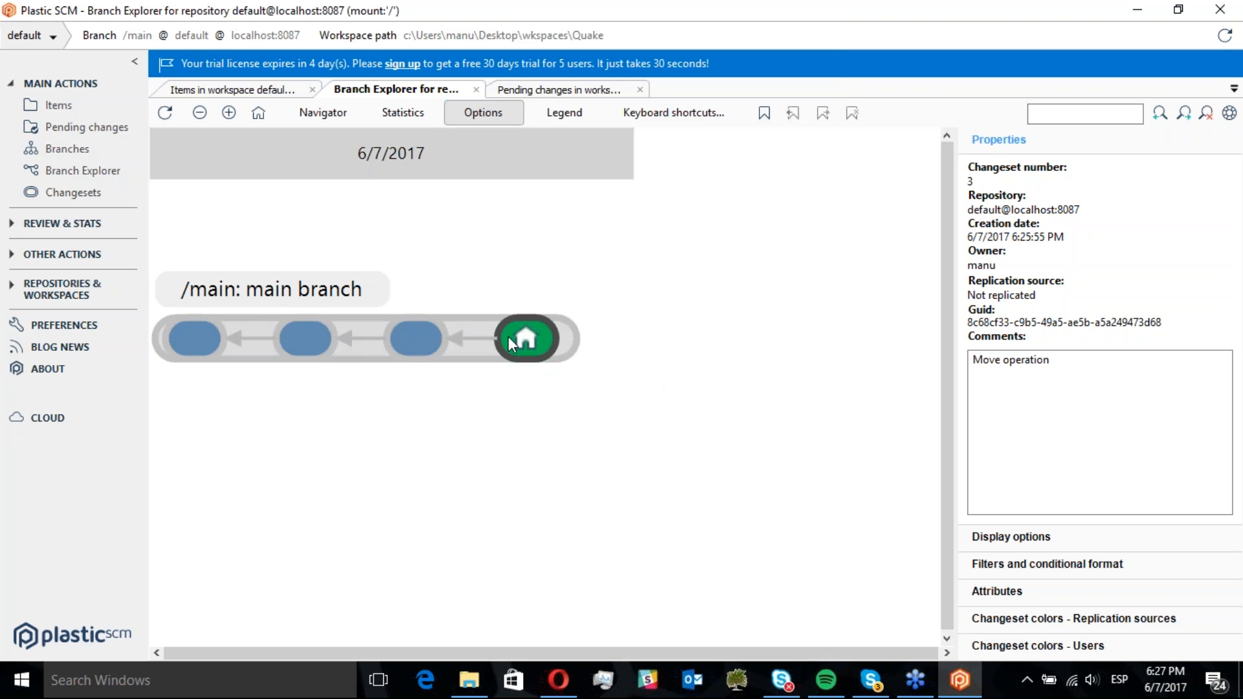
Create a child branch scm001 from /main with the comment "Fix a memory leak" and switch the workspace to it
right_click(567, 347)
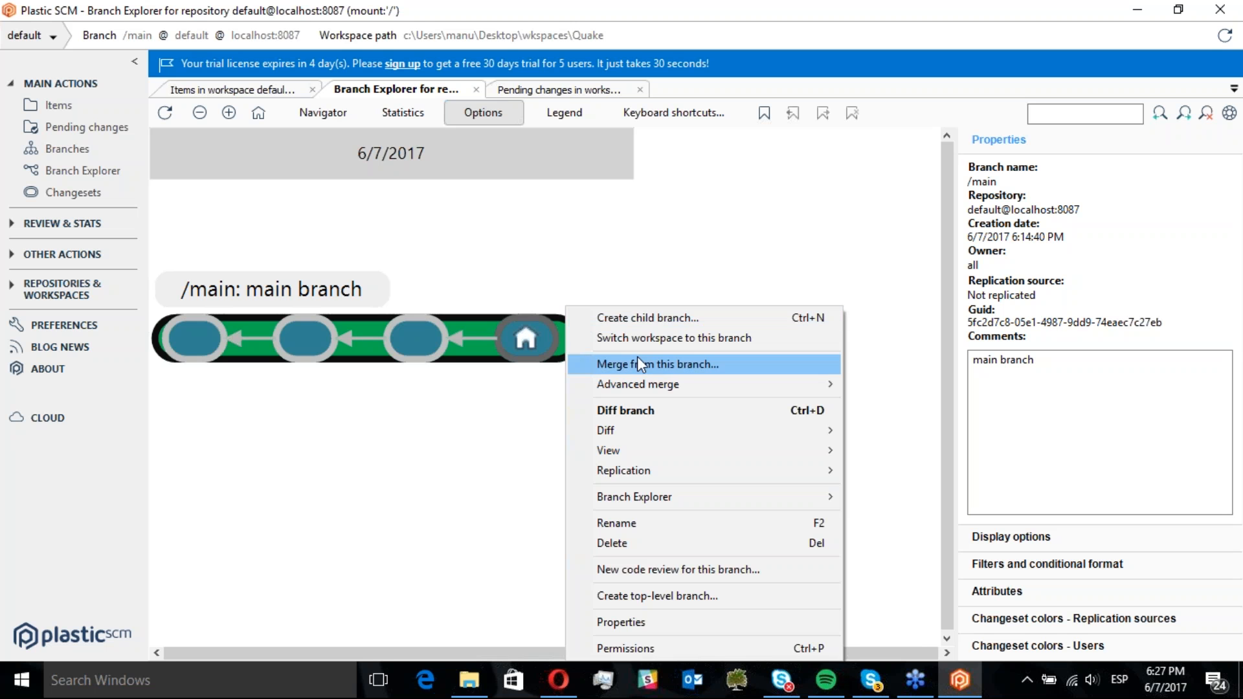
left_click(667, 321)
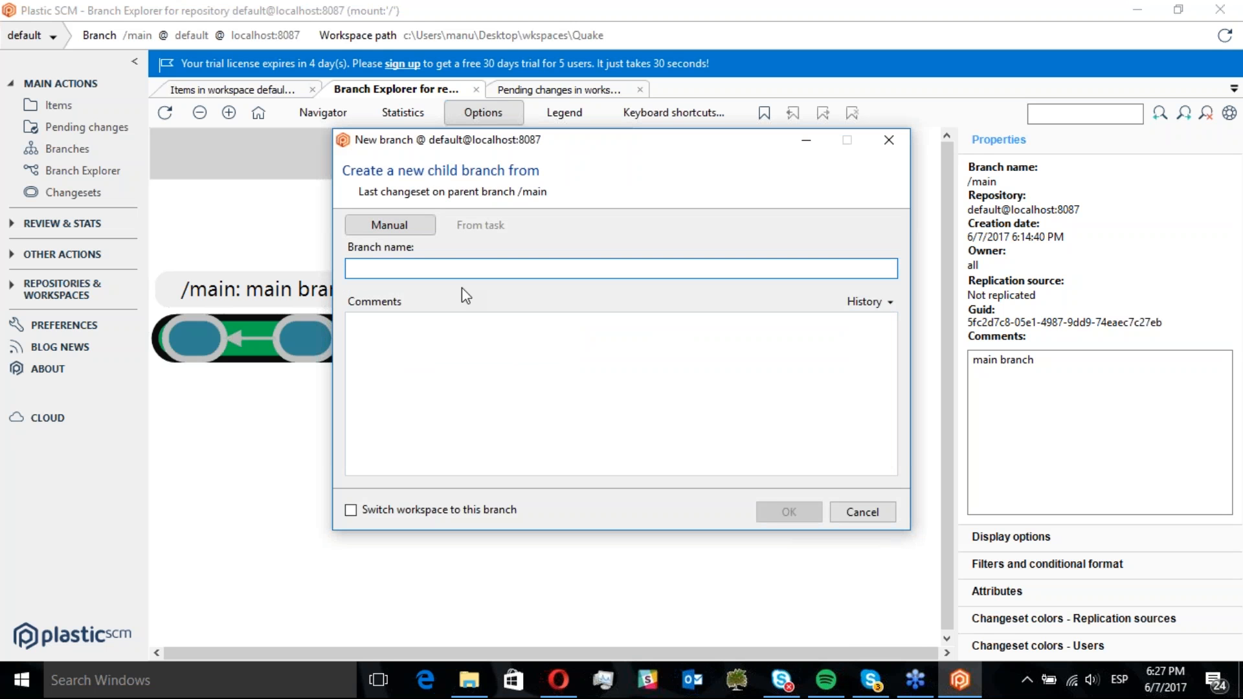
left_click_drag(487, 146, 447, 165)
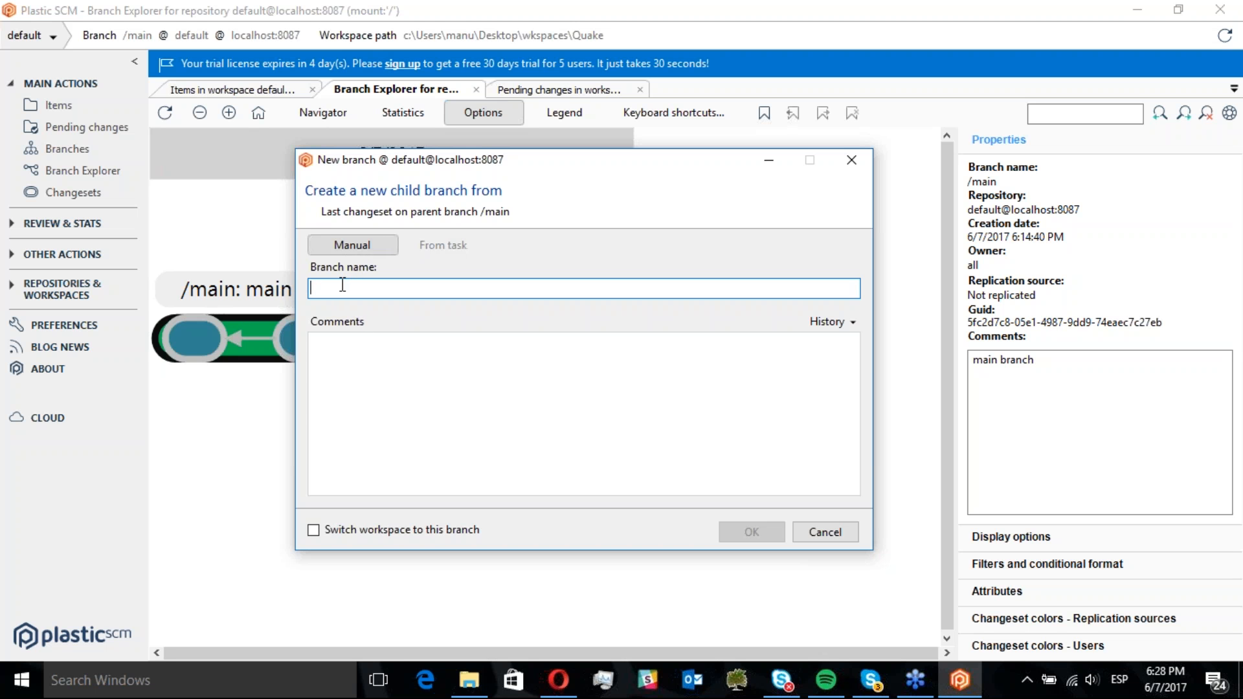
type("scm001")
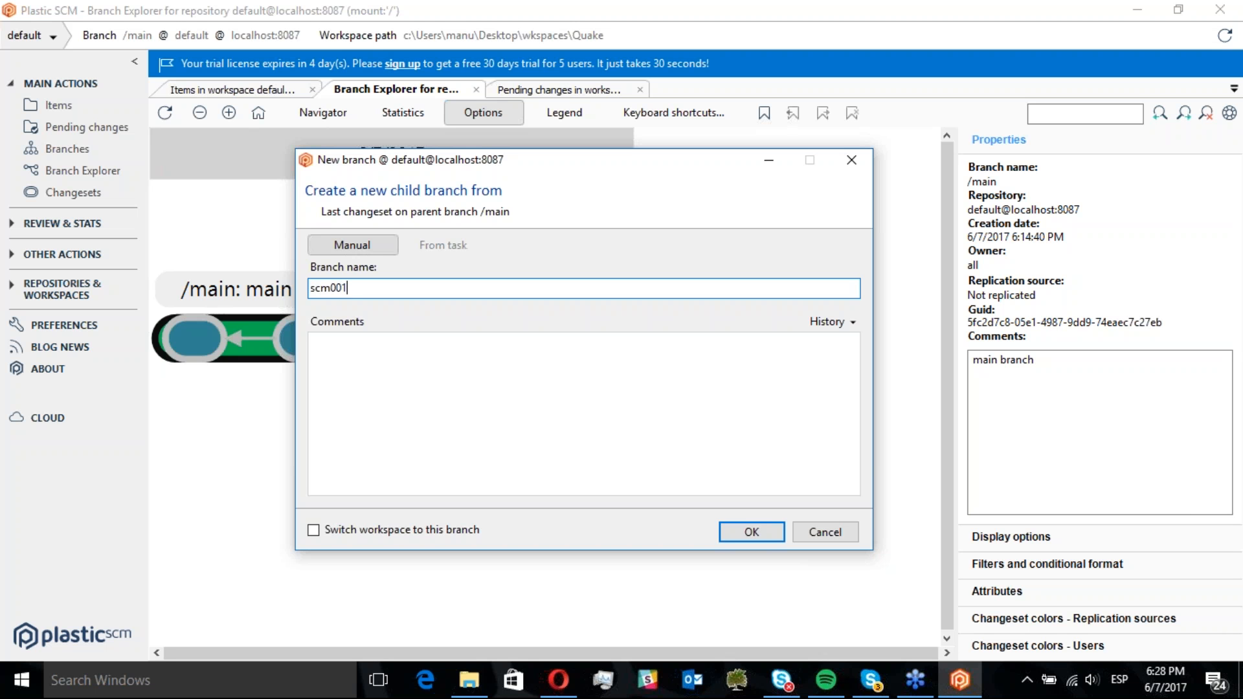
left_click(359, 415)
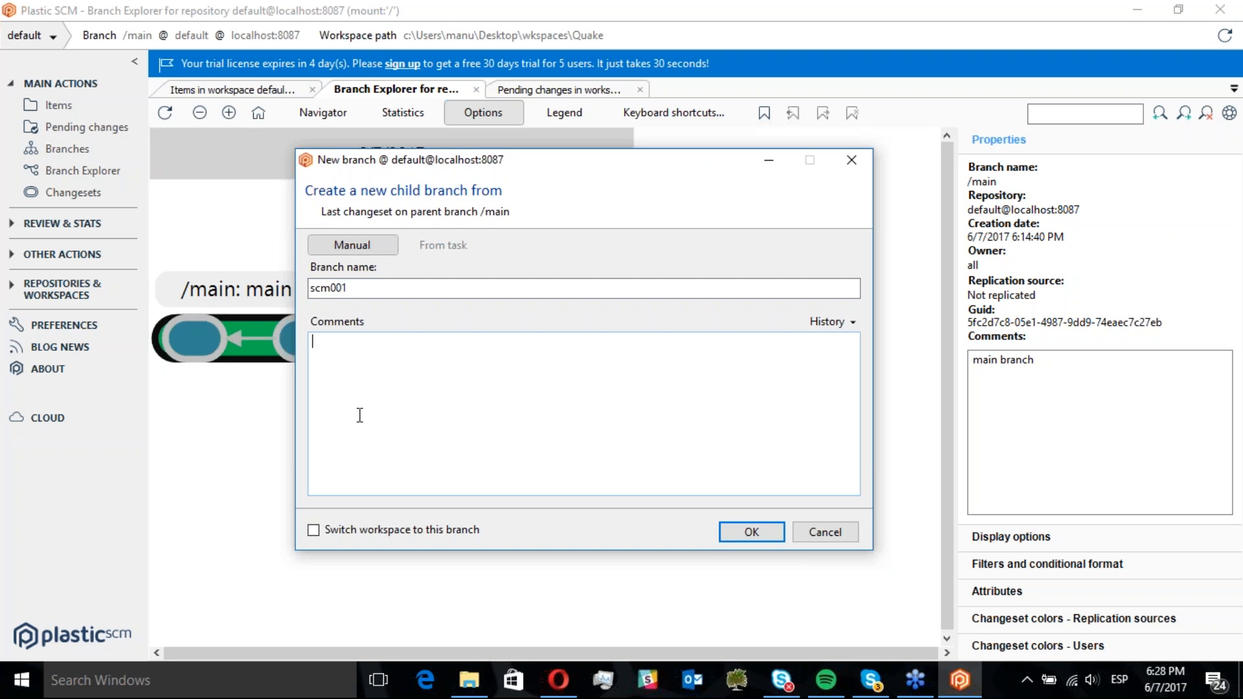
type("Fix a memory leak")
left_click(313, 530)
left_click(743, 530)
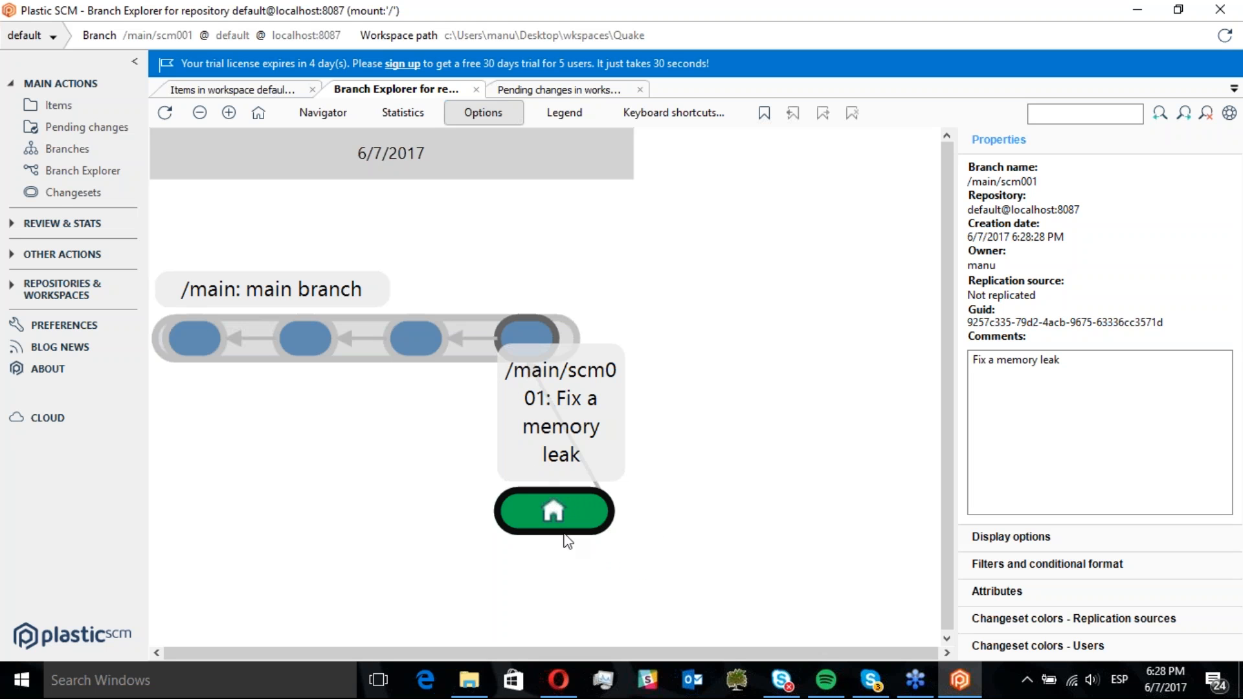
Switch to File Explorer and delete LaunchCommand.cs from the cmdrunner\CmdRunner folder
left_click(53, 104)
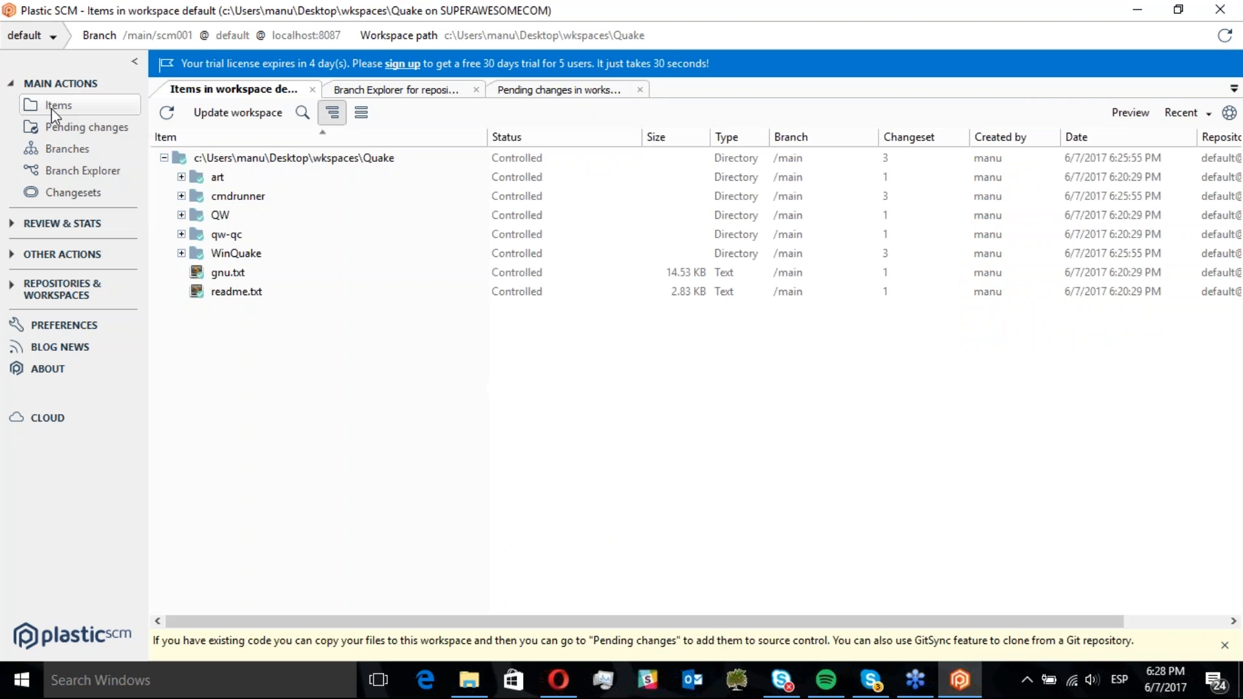
left_click(469, 679)
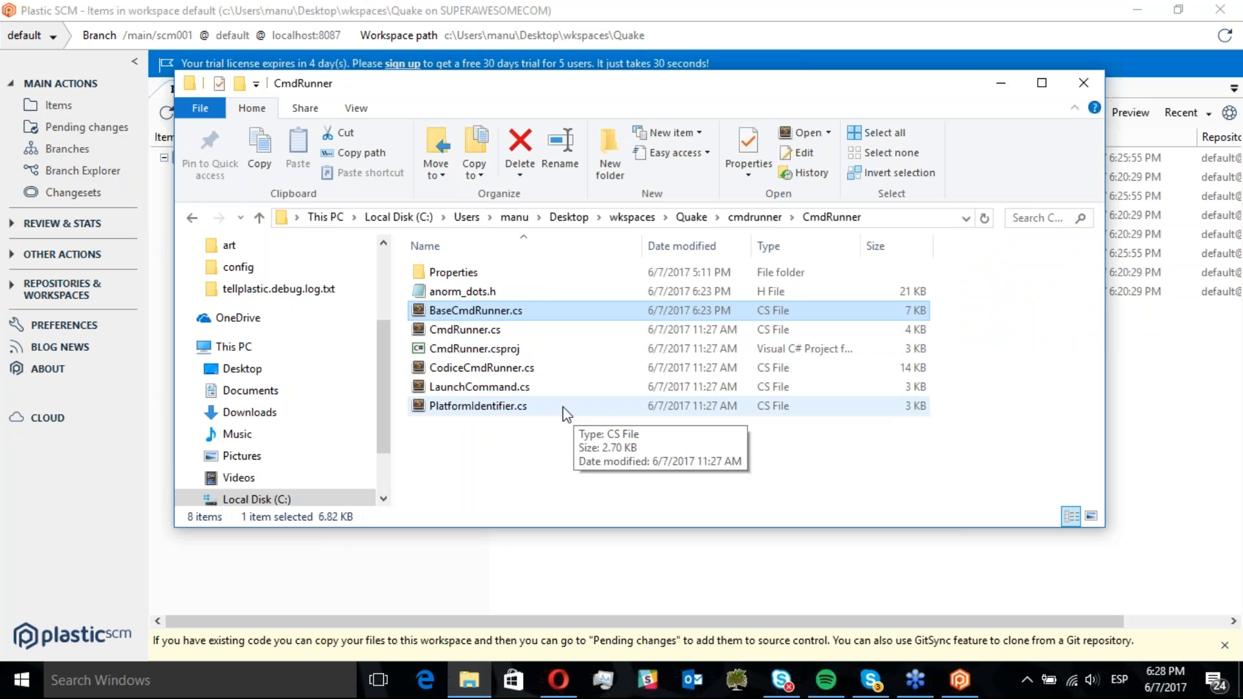
left_click(518, 390)
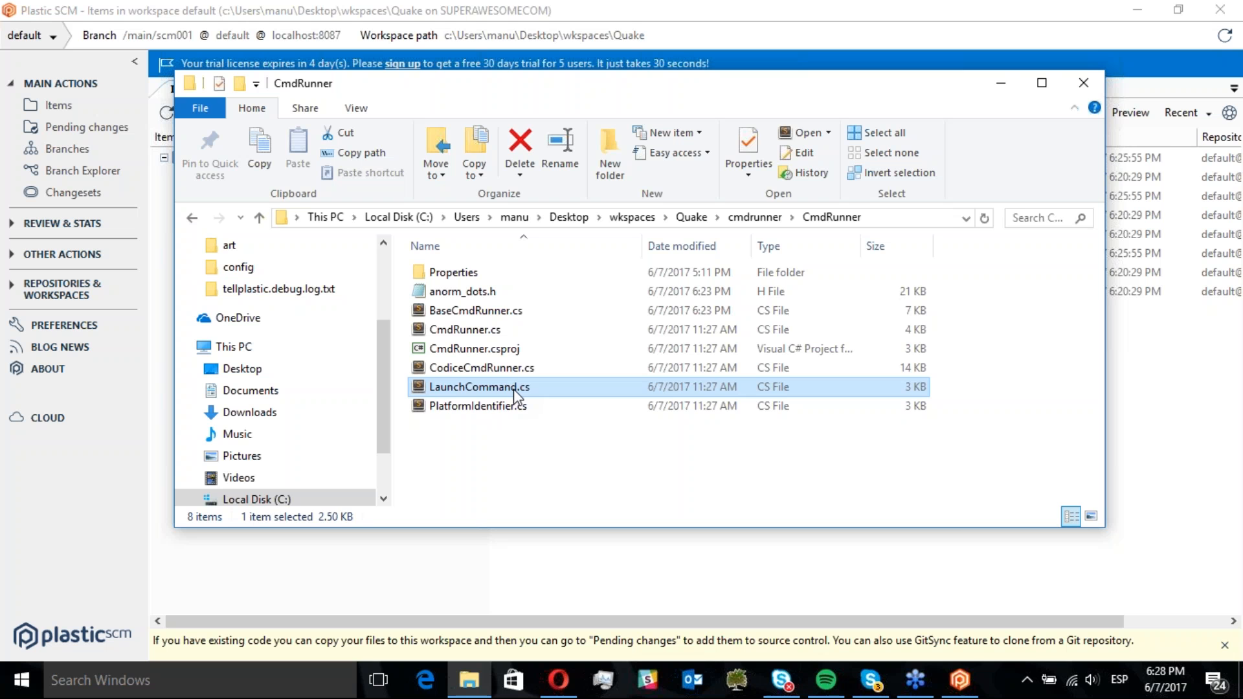
key("Delete")
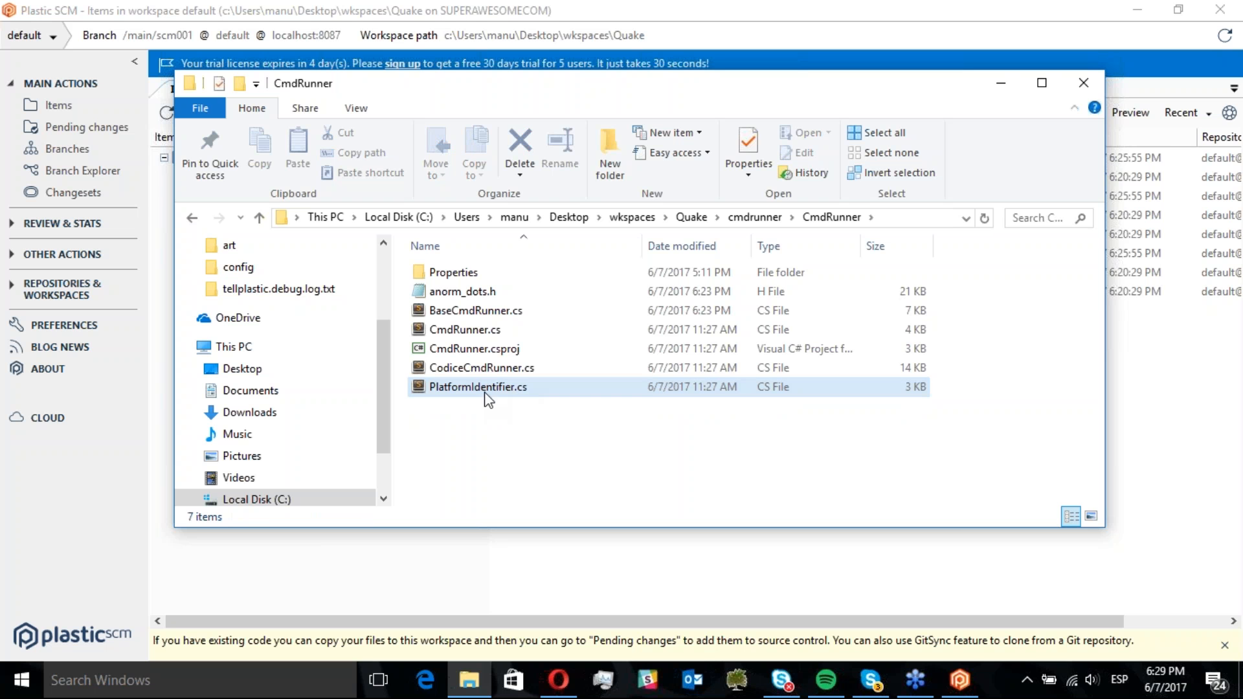
Refresh pending changes and check in the deleted LaunchCommand.cs with the comment "Not needed."
left_click(86, 127)
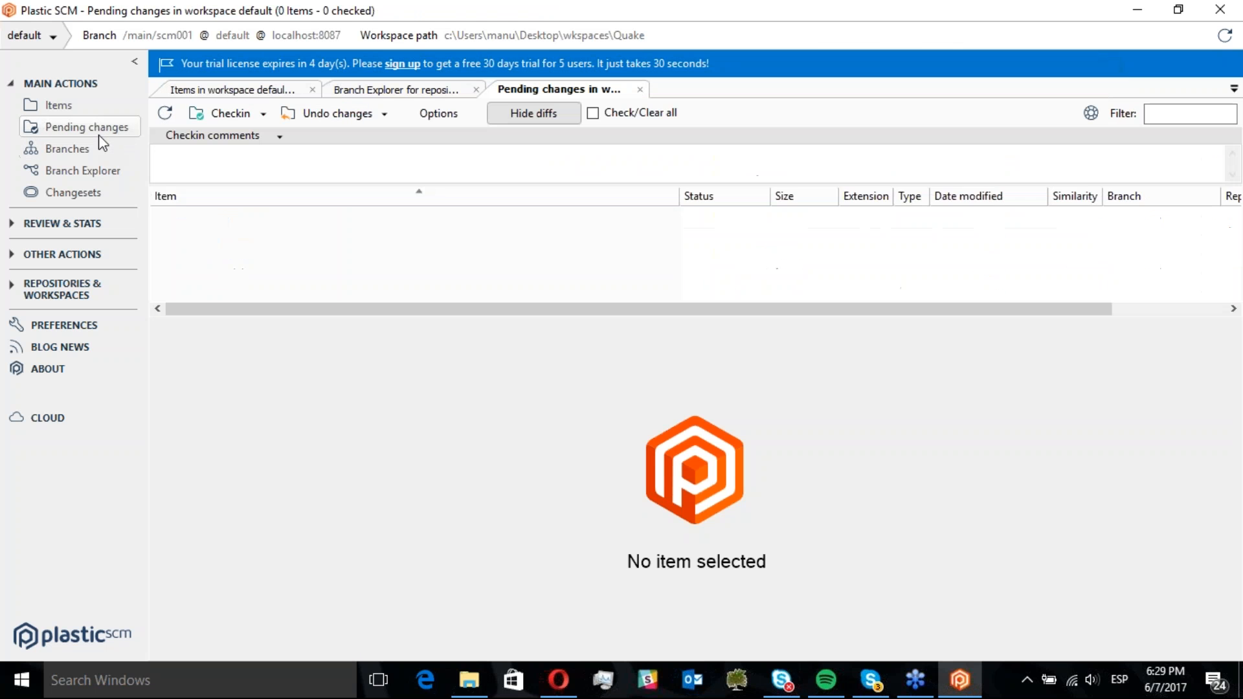
left_click(164, 113)
left_click(255, 237)
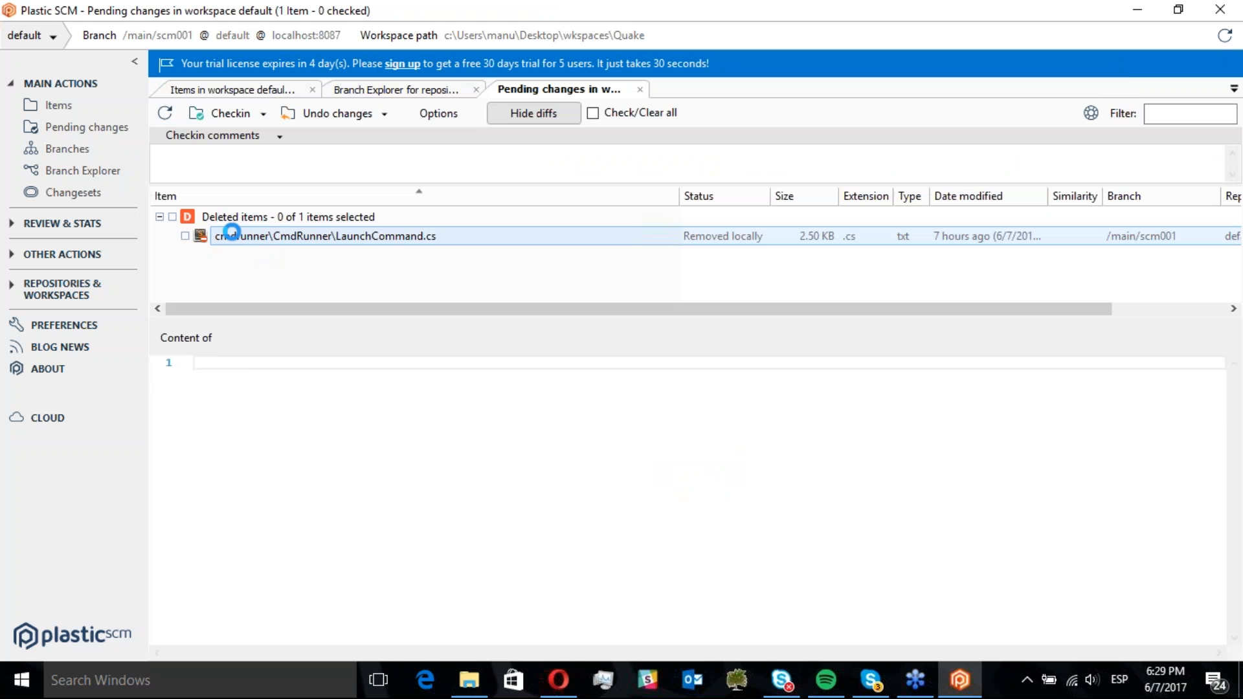
left_click(173, 216)
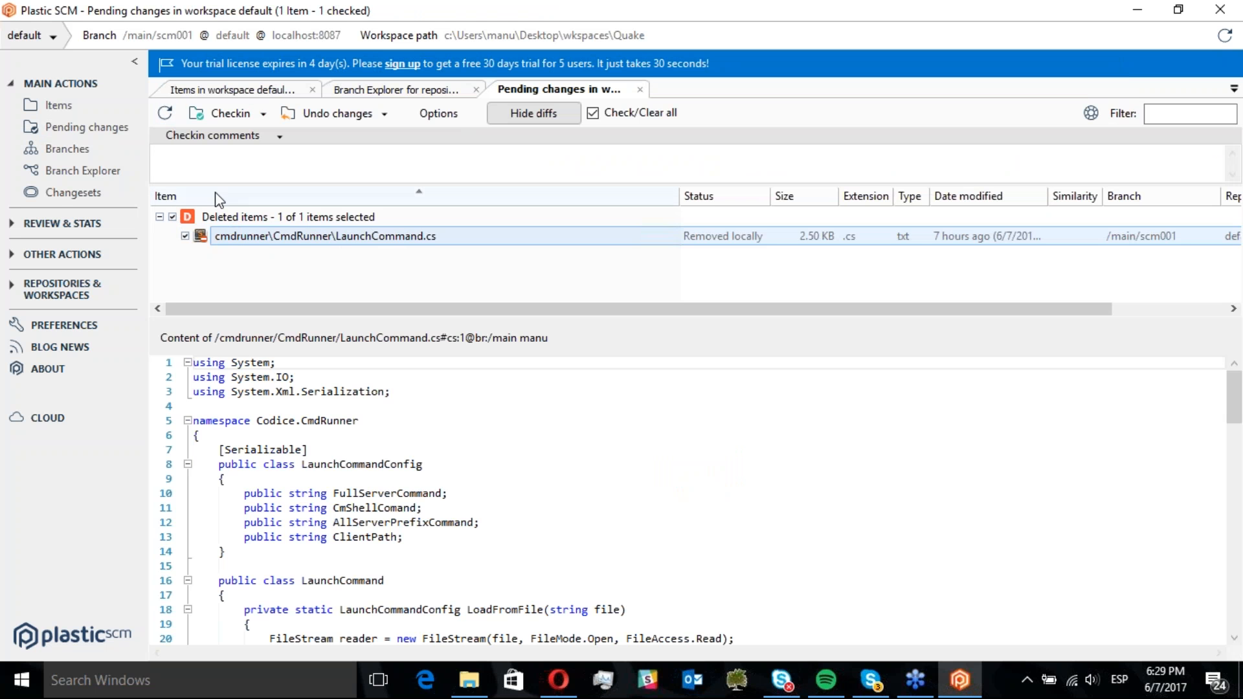
left_click(256, 154)
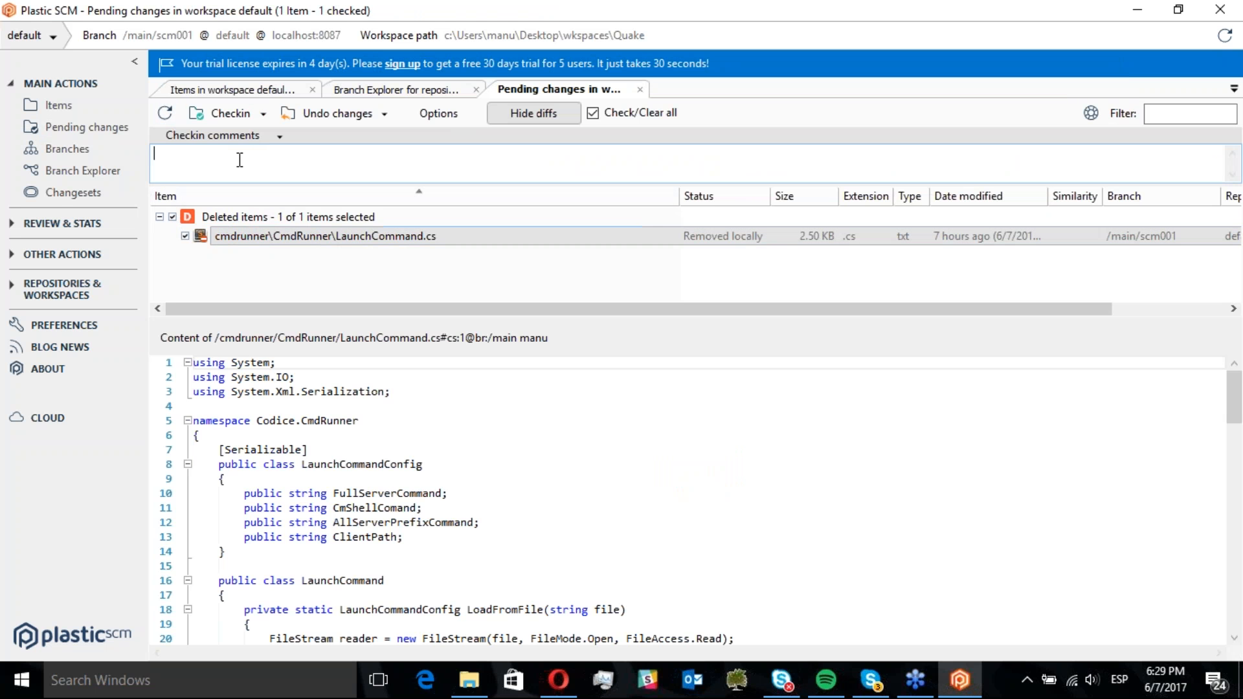
type("Not needed.")
left_click(233, 115)
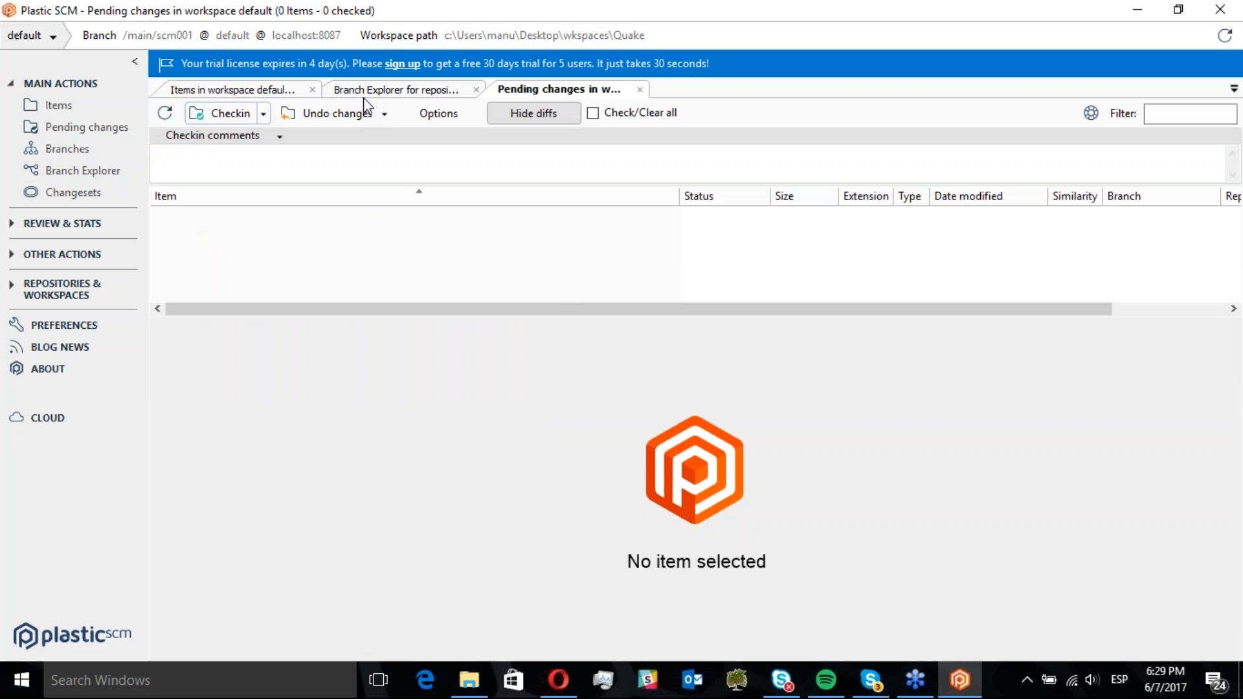
Select the new changeset on the scm001 branch in the Branch Explorer
left_click(368, 97)
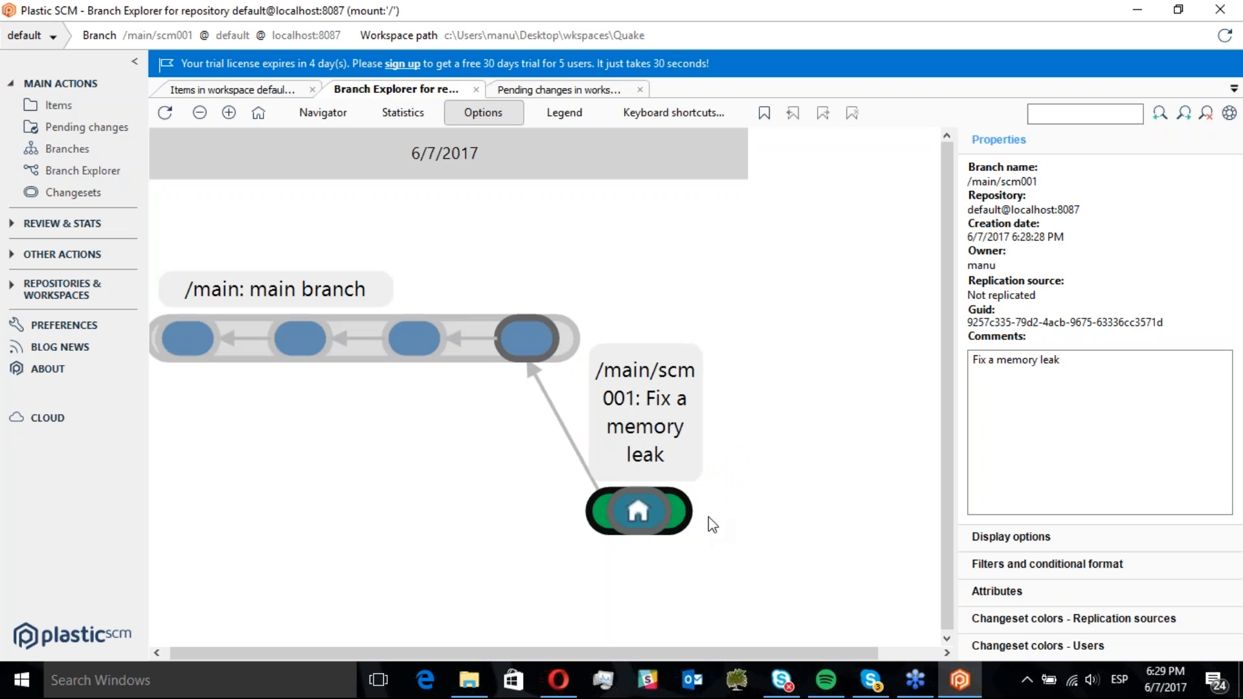
left_click(645, 503)
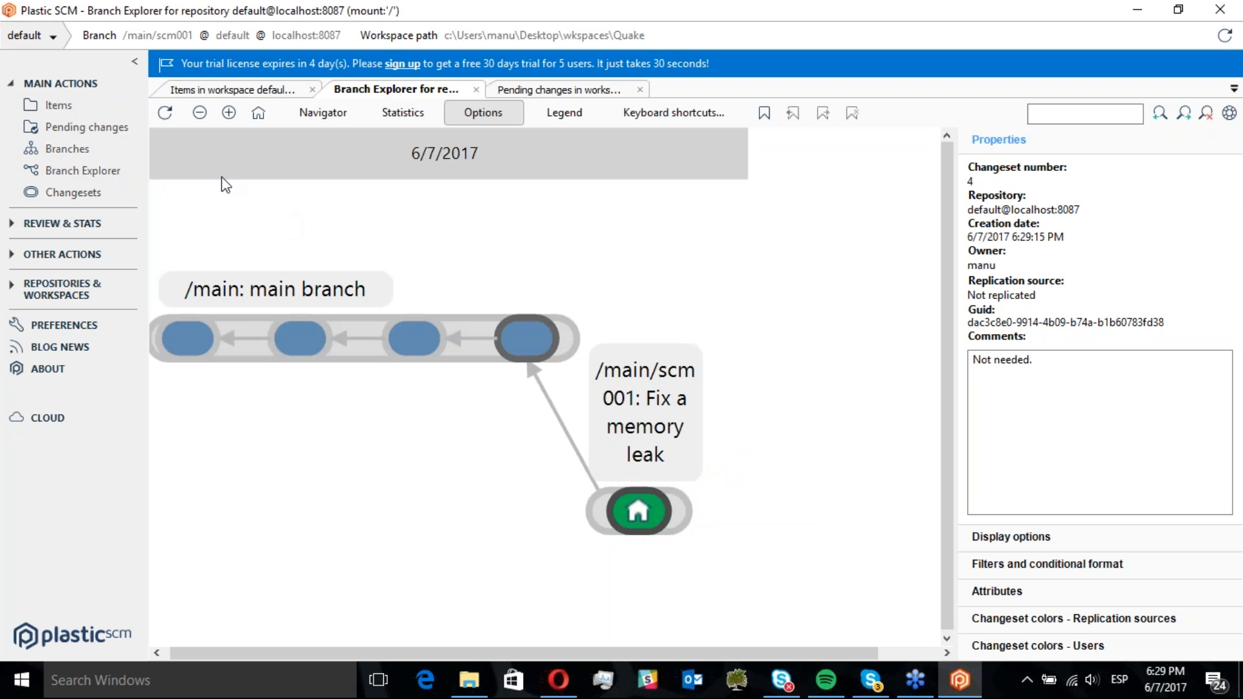
Check out readme.txt from the workspace items
left_click(94, 108)
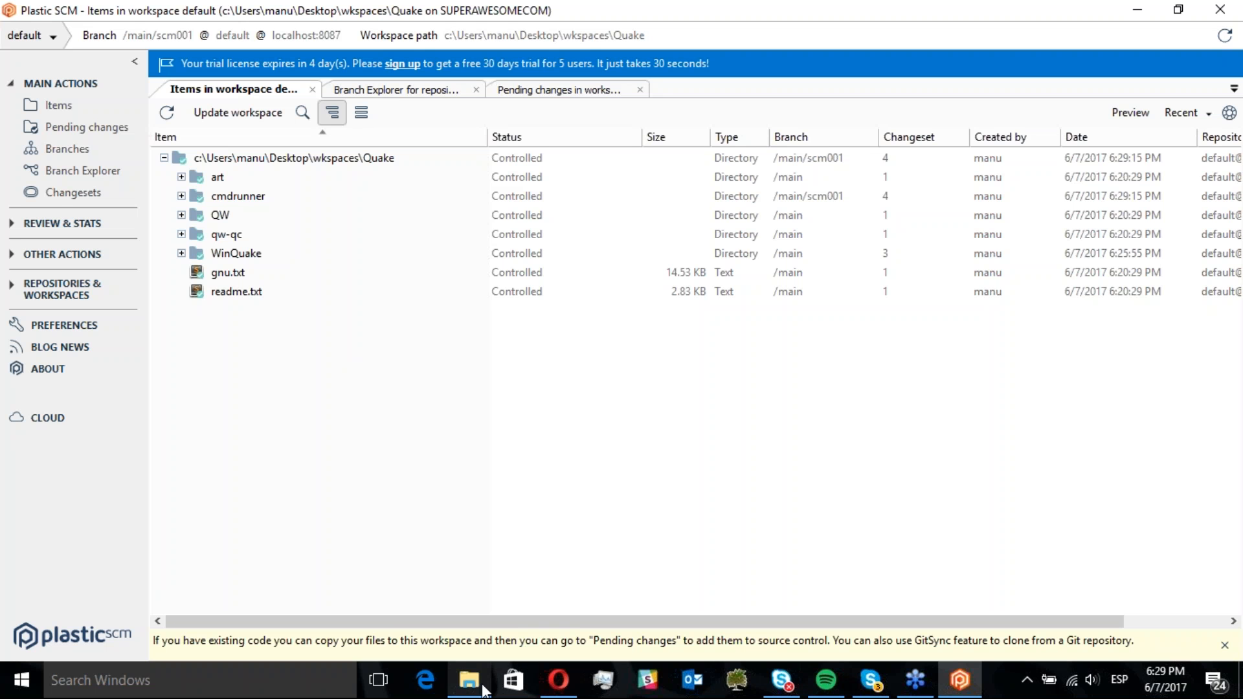
left_click(243, 292)
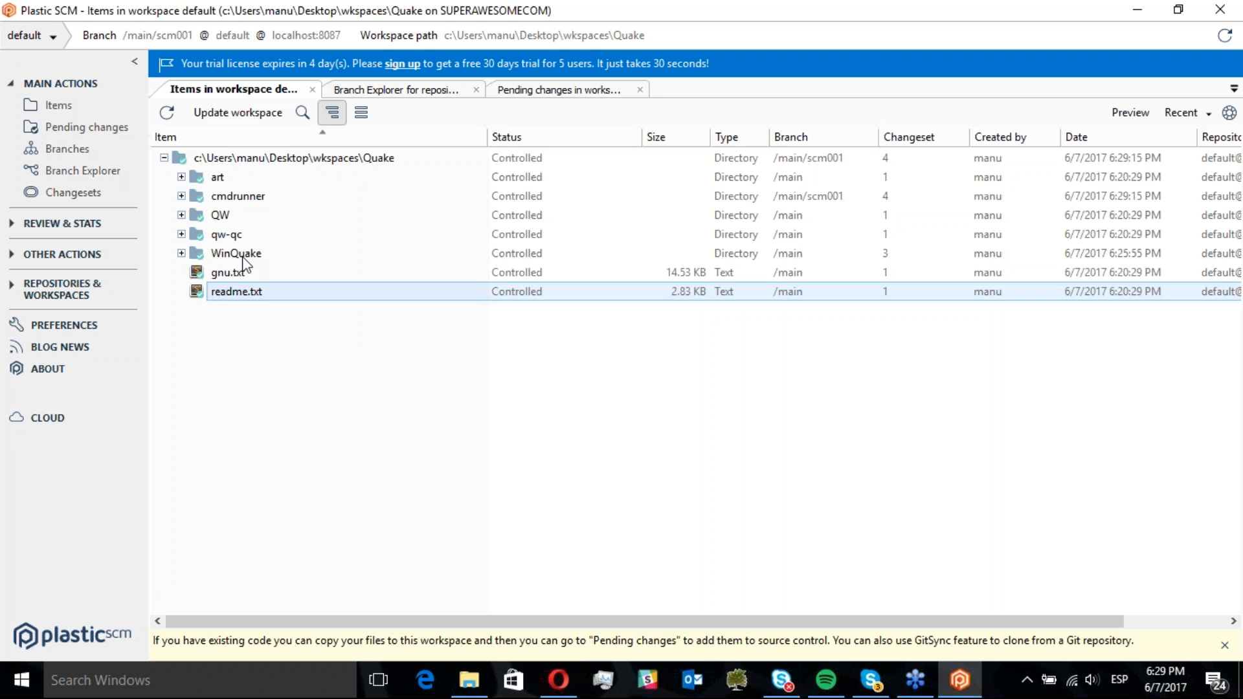
right_click(233, 301)
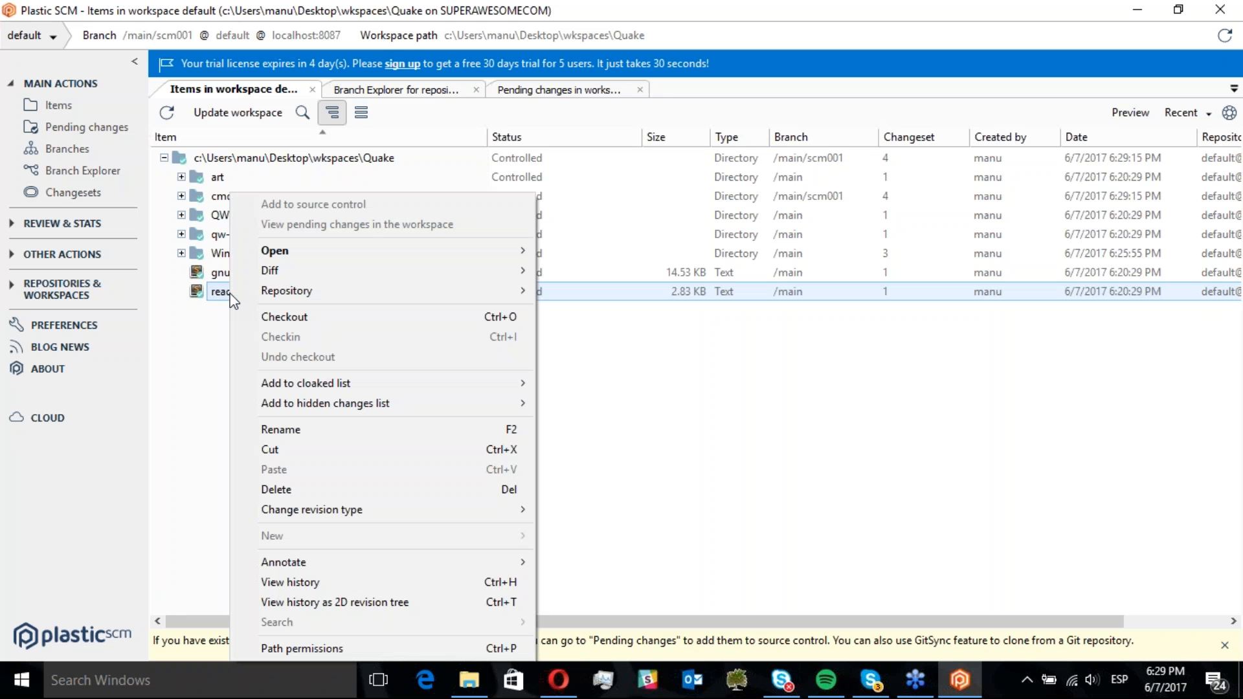
left_click(300, 320)
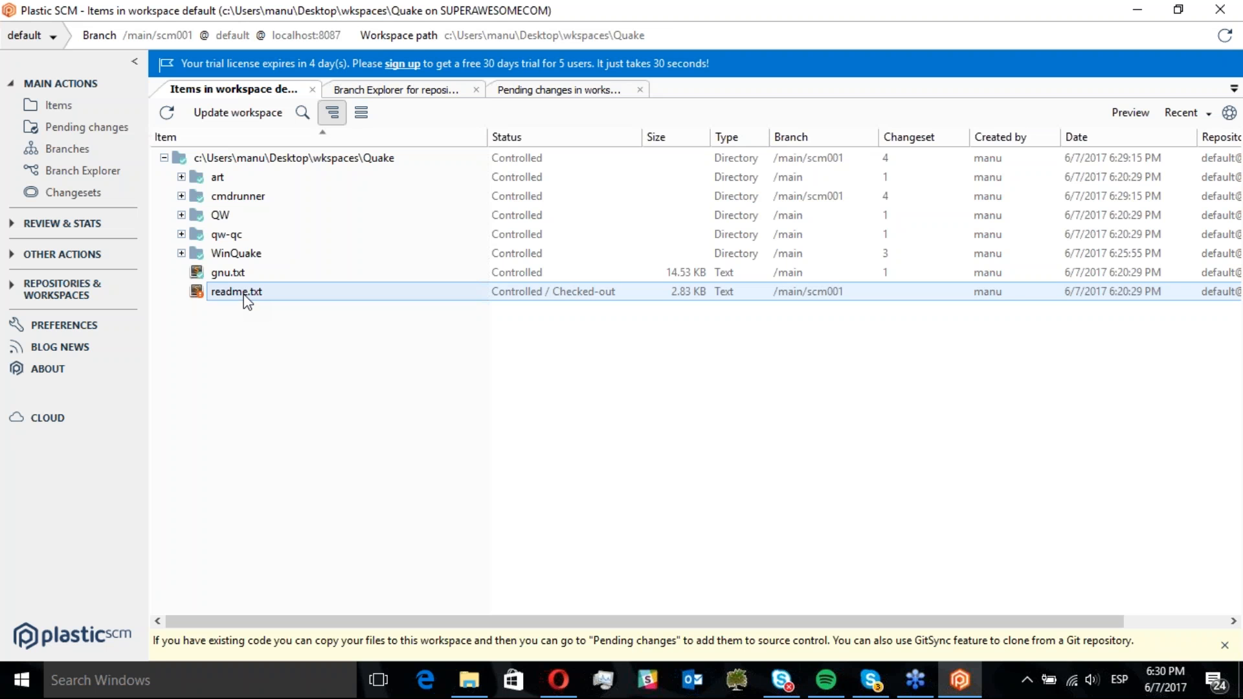
Open readme.txt in Sublime Text, add a "Best," line above the signature, save and close the file
double_click(239, 297)
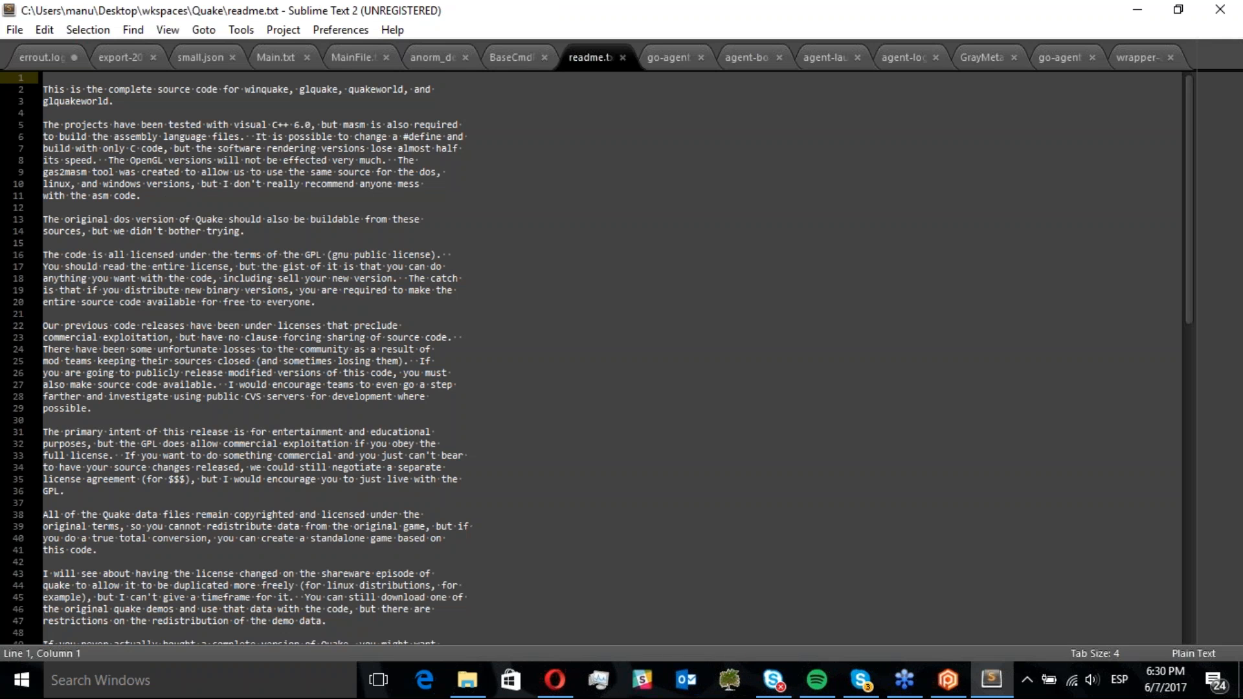
left_click_drag(1188, 208, 1186, 399)
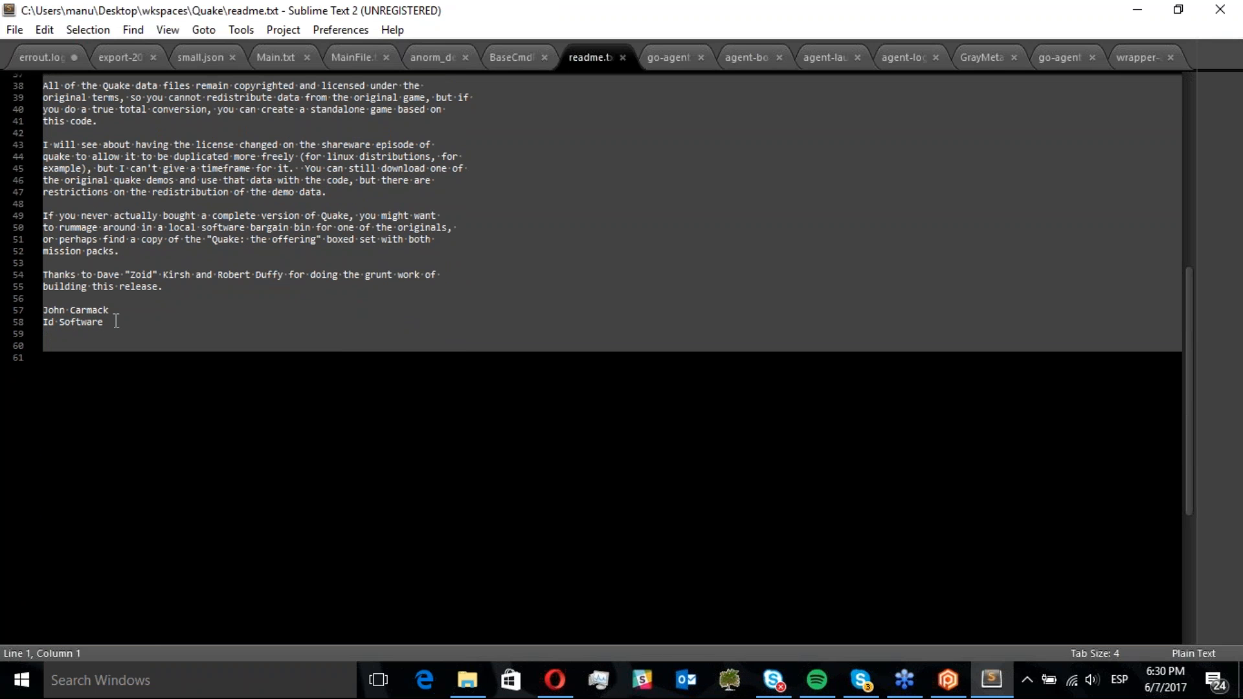
left_click(111, 299)
key("Return")
key("Return")
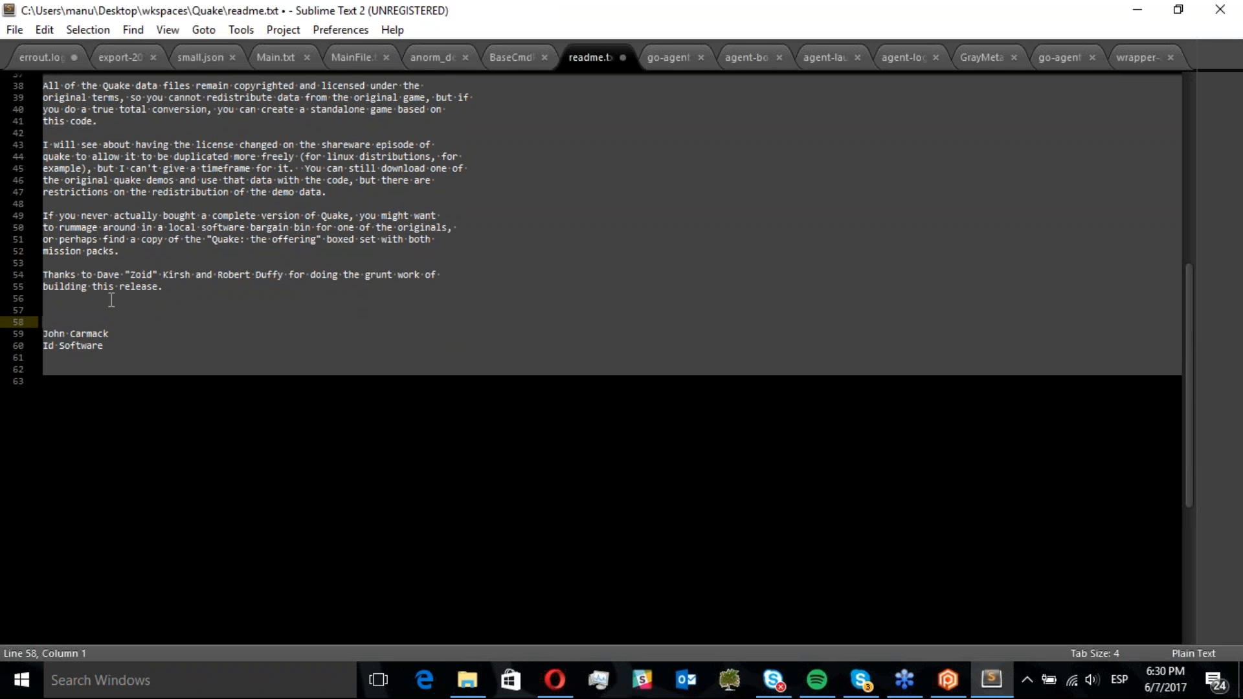
type("Best,")
key("ctrl+s")
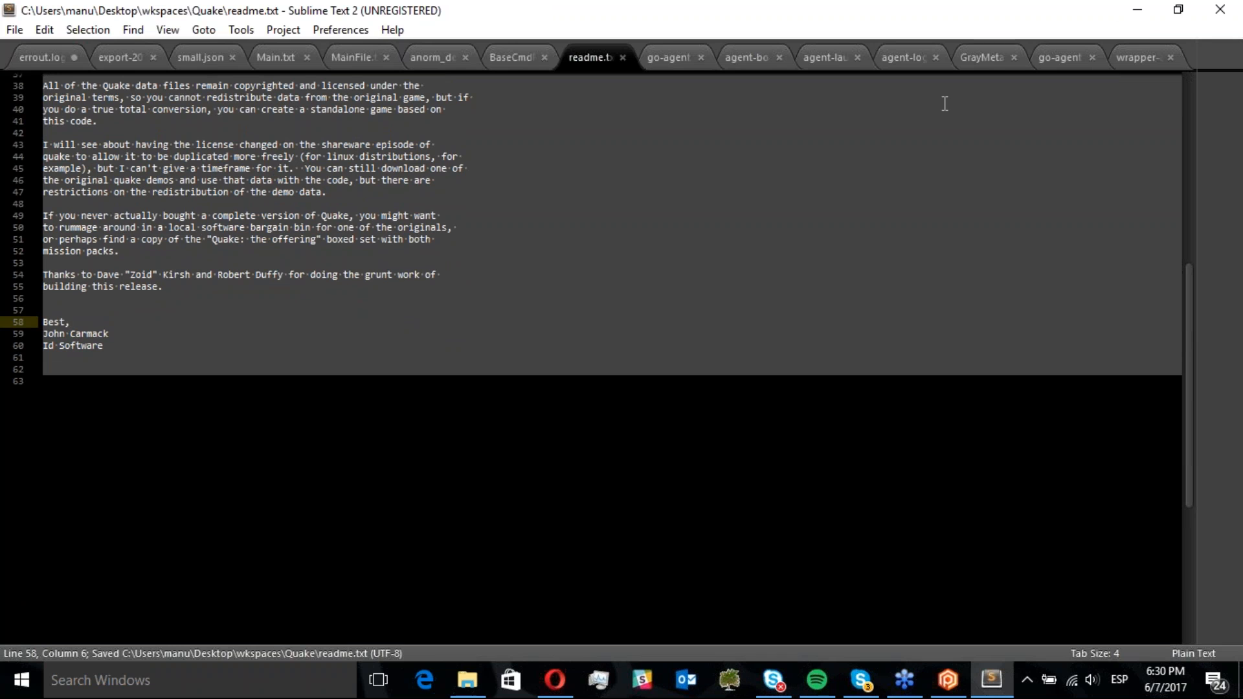
left_click(1219, 9)
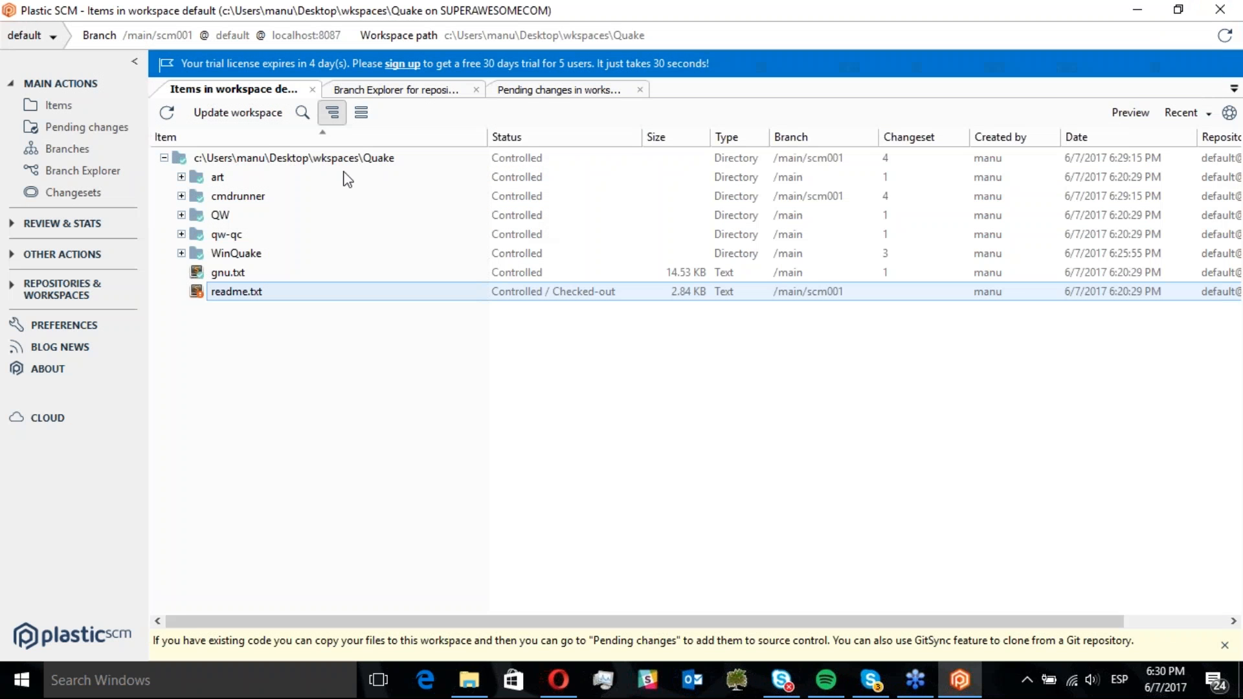
Check in the modified readme.txt from pending changes with the comment "Dummy change"
left_click(123, 126)
left_click(214, 165)
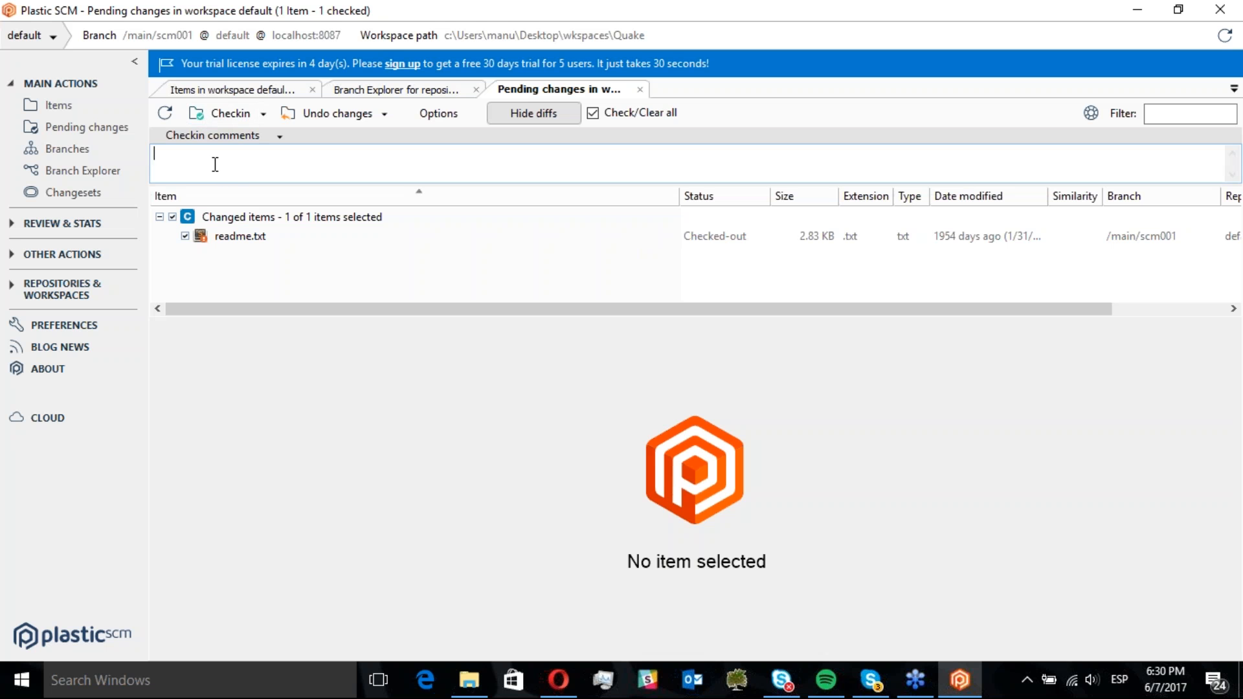
type("Dummy change")
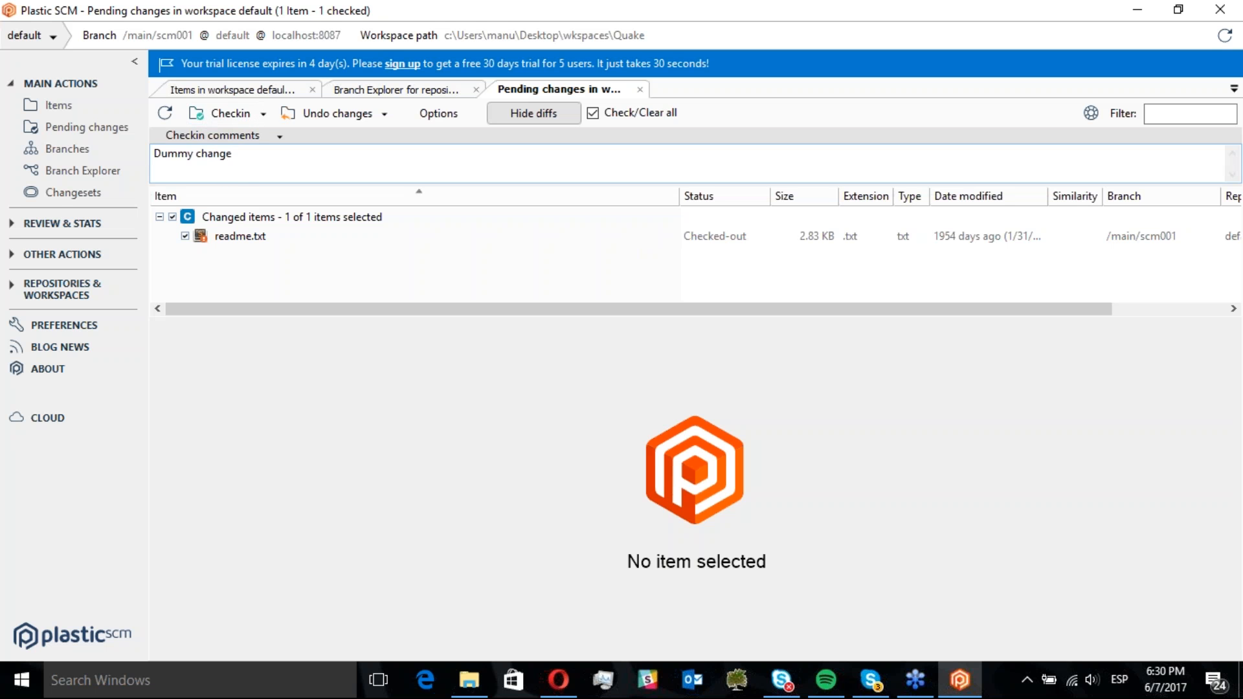
left_click(227, 112)
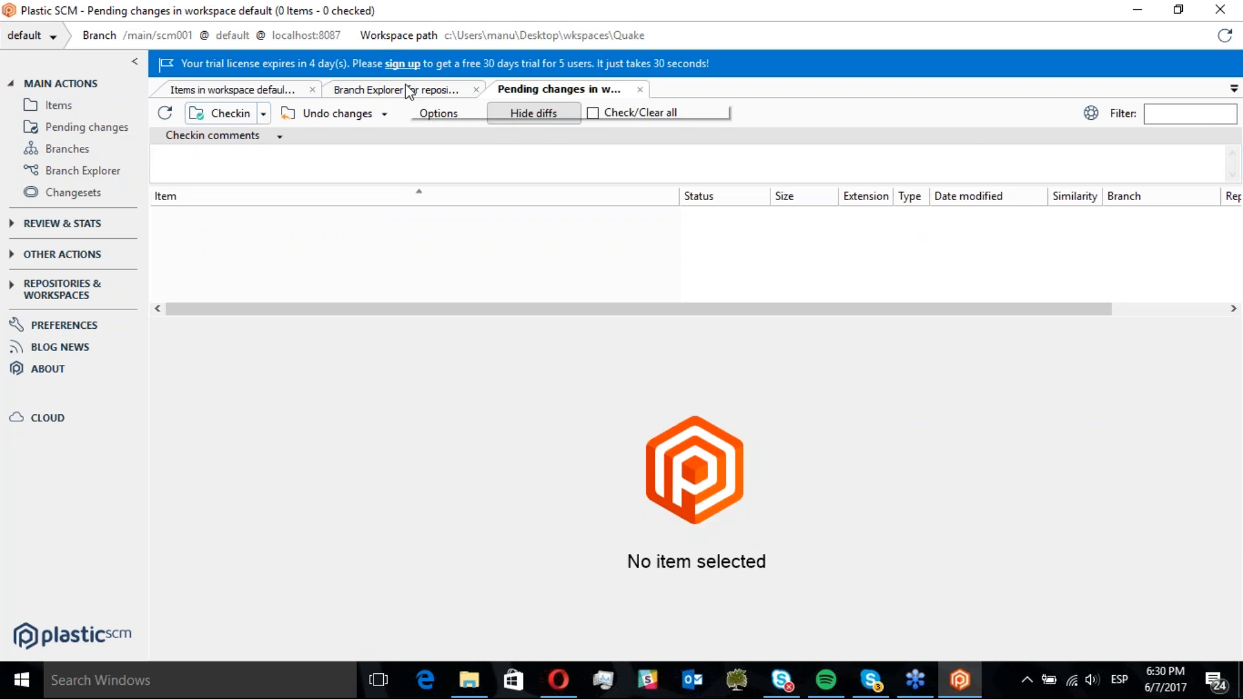
Switch the workspace to the /main branch in the Branch Explorer
left_click(406, 89)
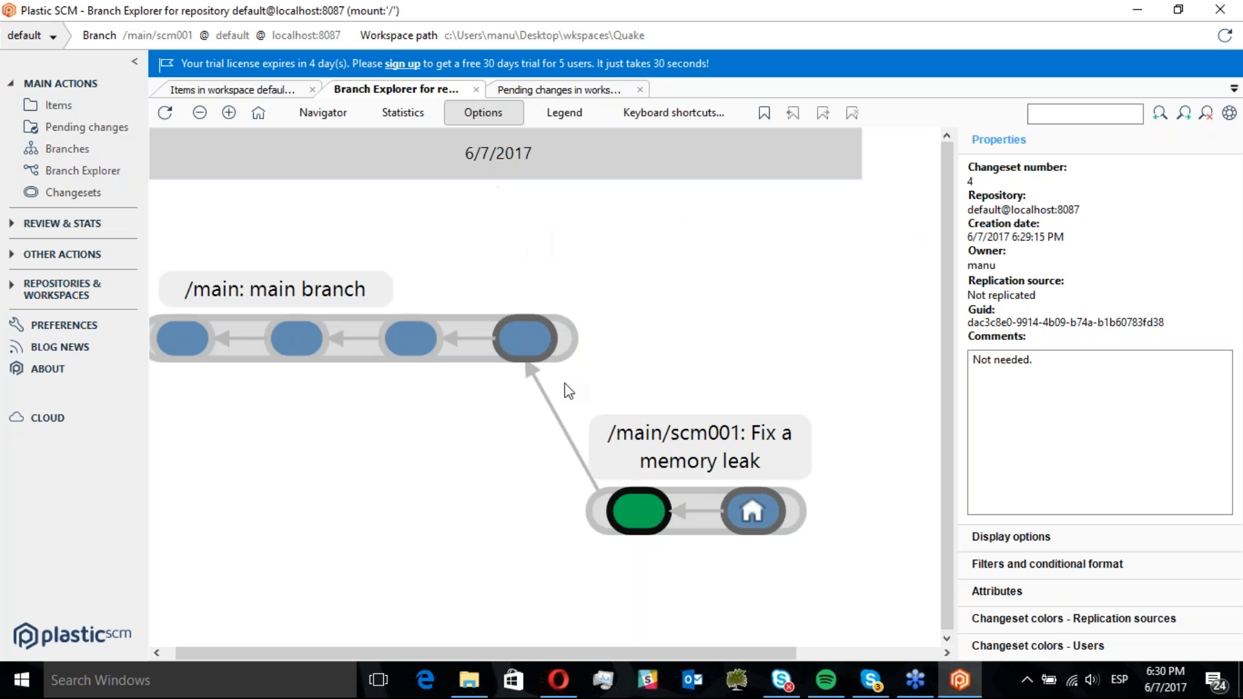
mouse_move(656, 523)
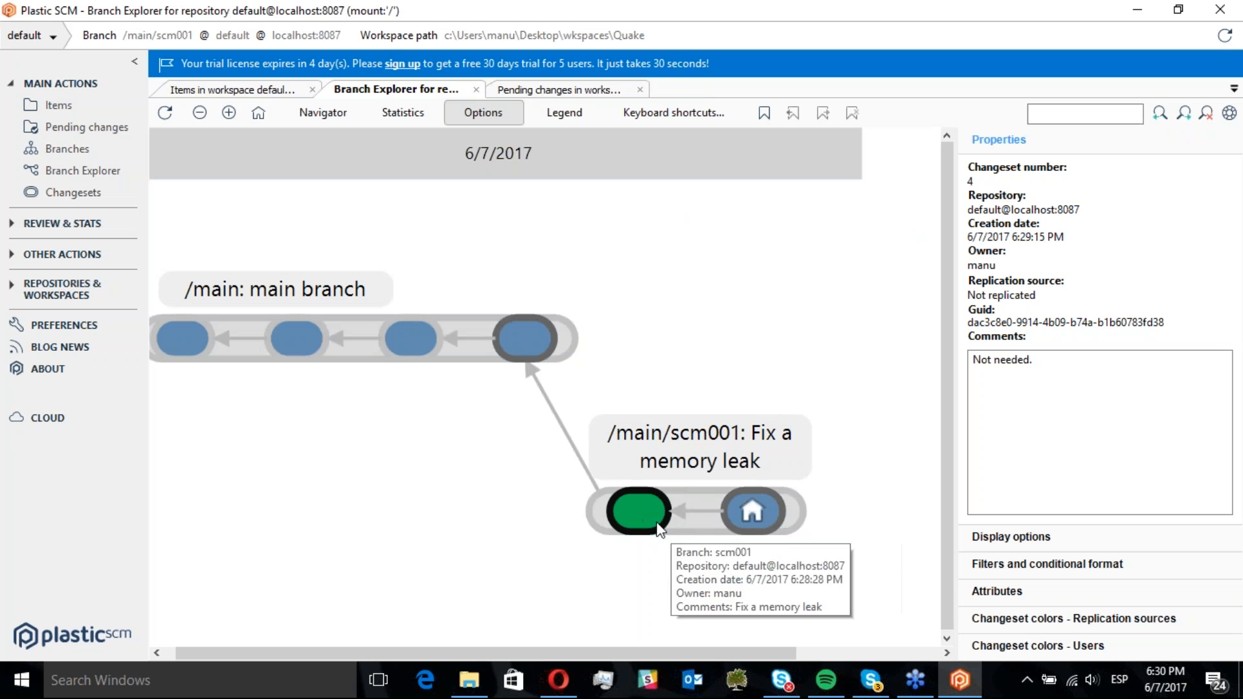
left_click(712, 518)
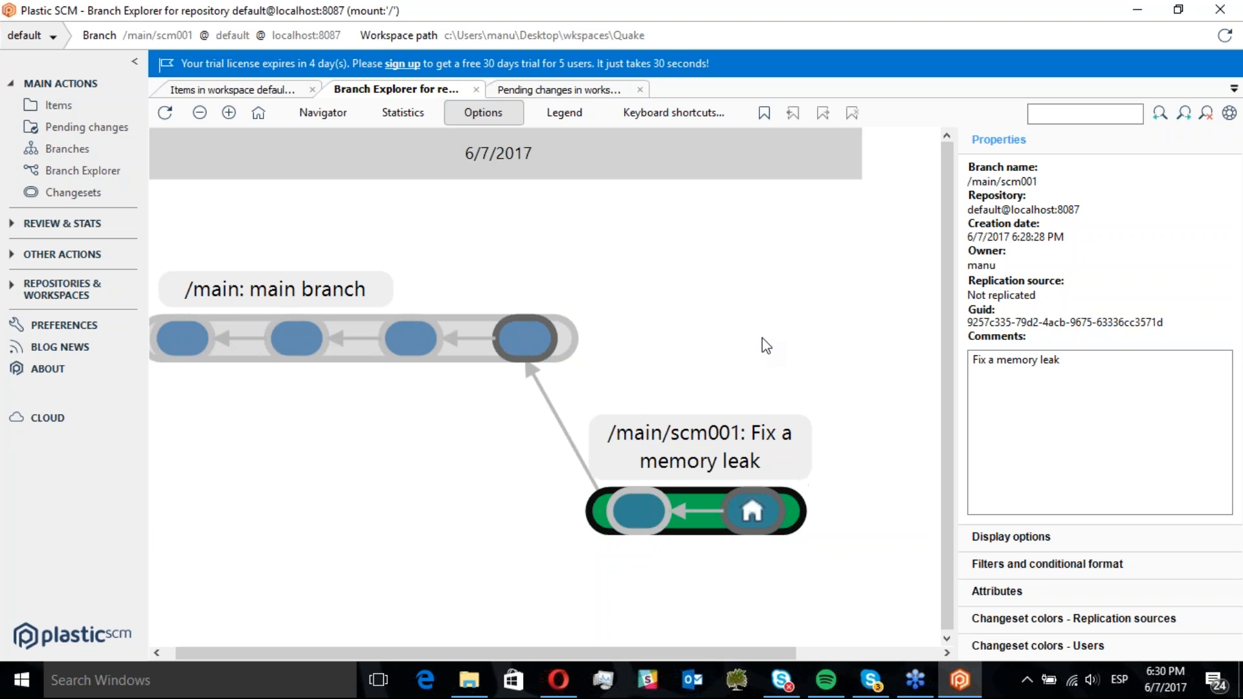
mouse_move(484, 341)
left_click(479, 347)
right_click(480, 346)
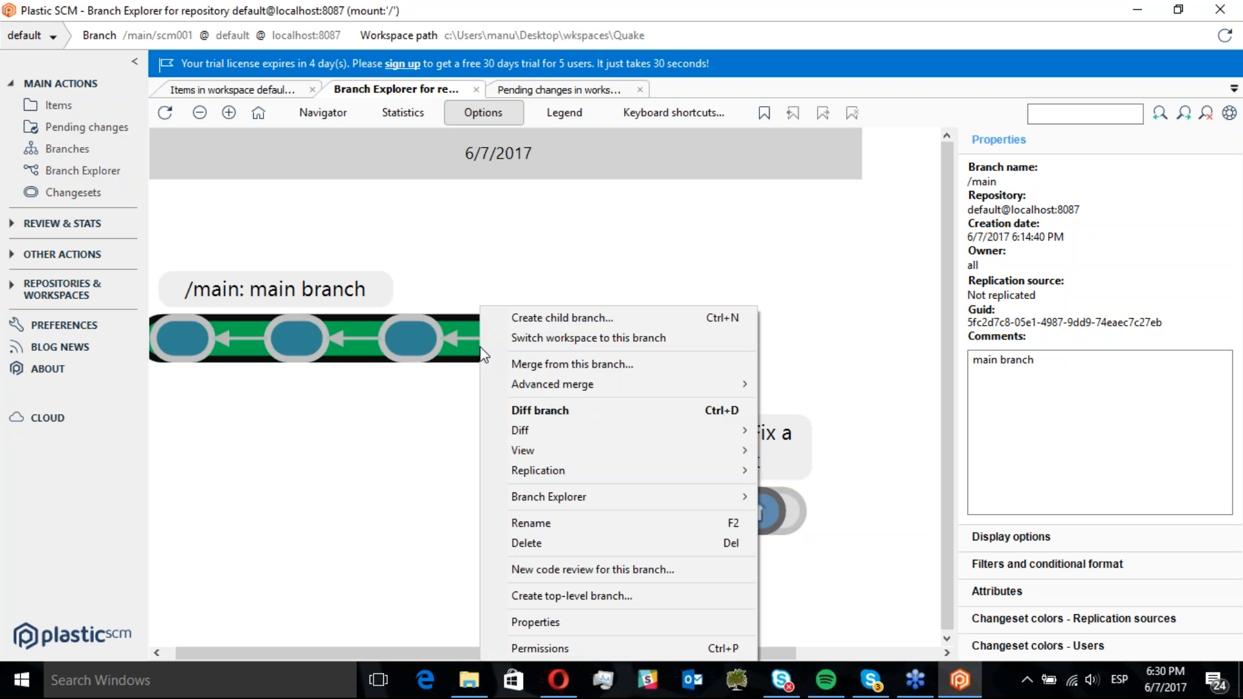
left_click(513, 337)
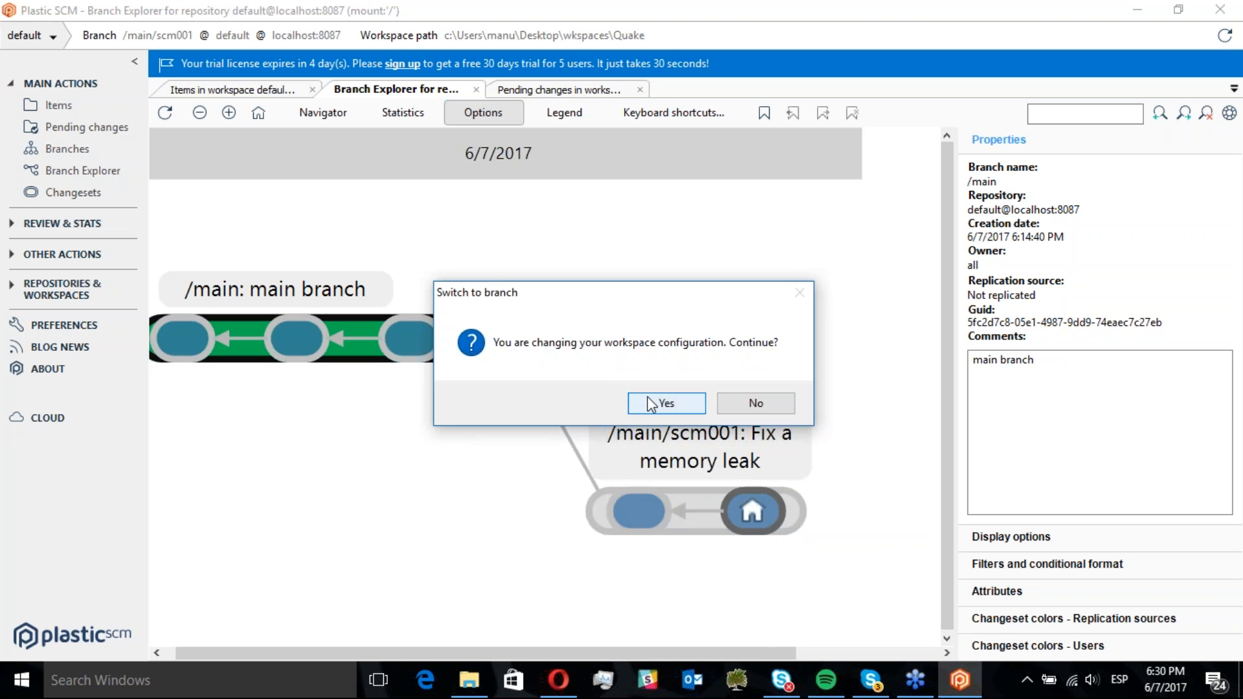
left_click(647, 398)
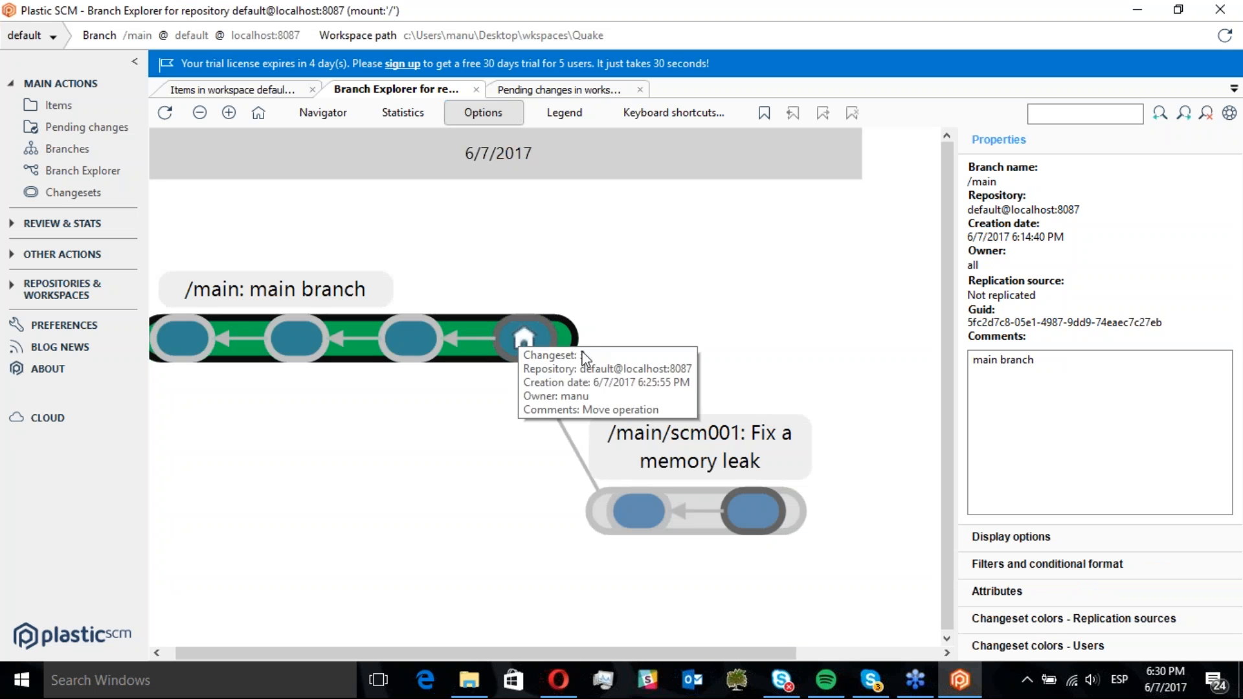
Start a merge from the /main/scm001 branch and review the items listed to merge
left_click(690, 508)
right_click(690, 507)
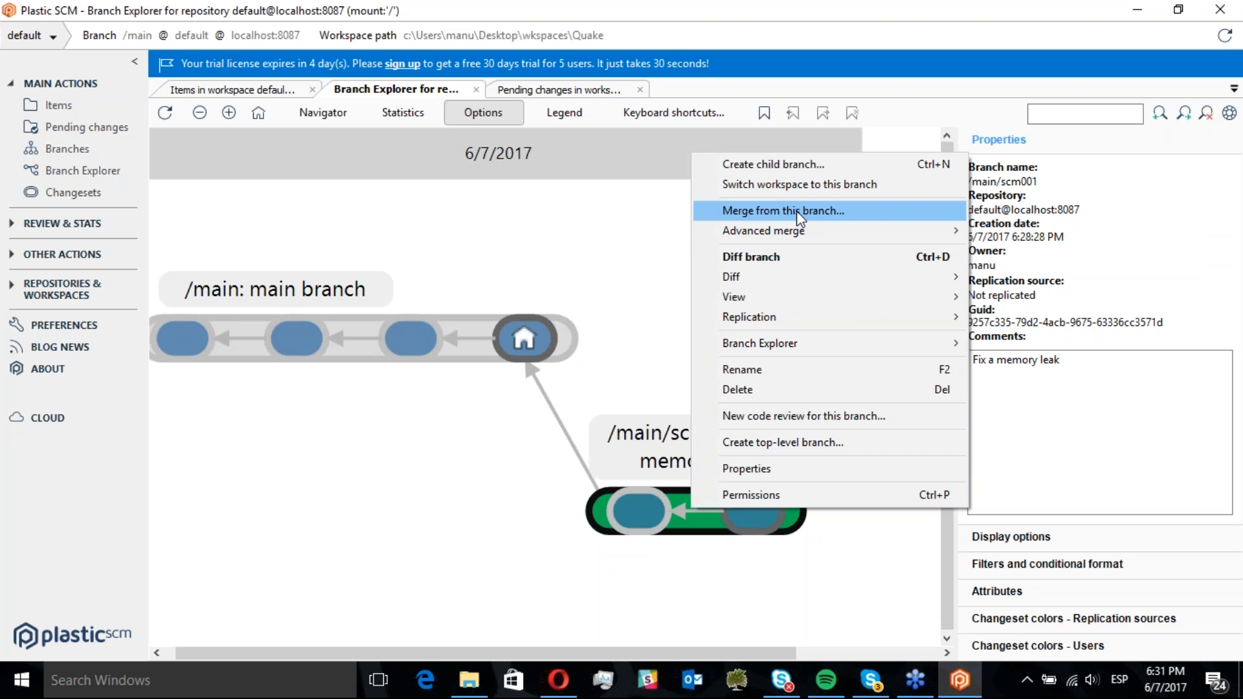
mouse_move(793, 231)
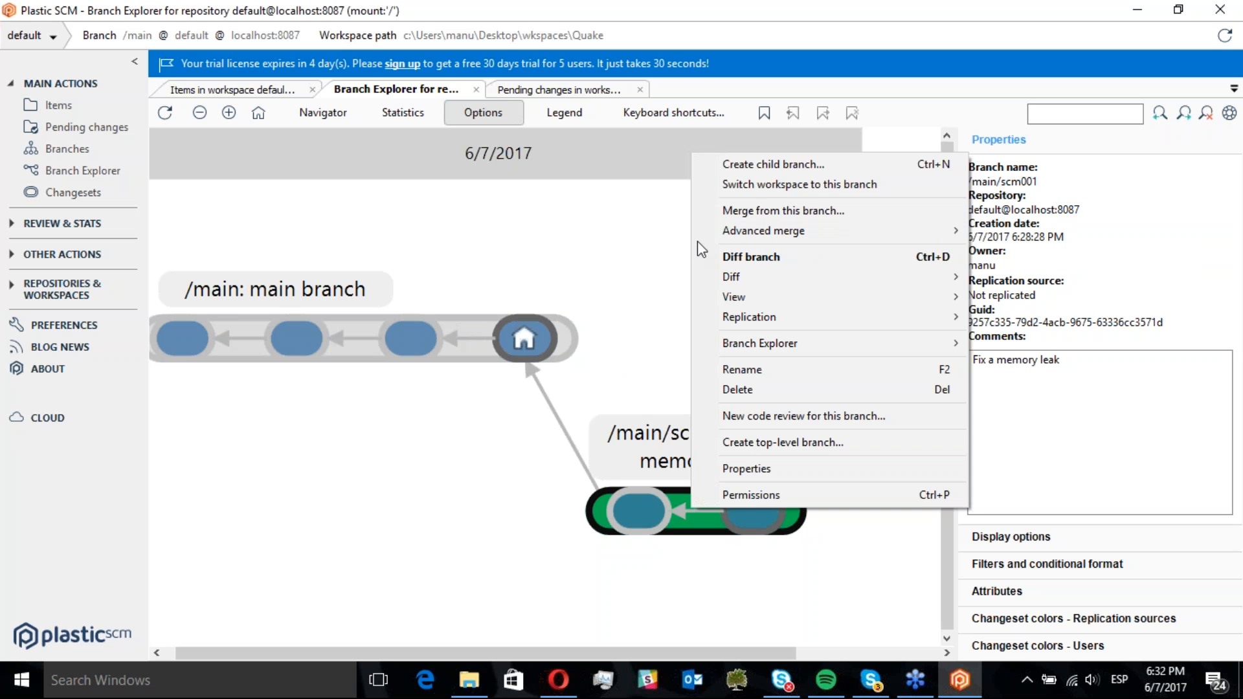
left_click(766, 210)
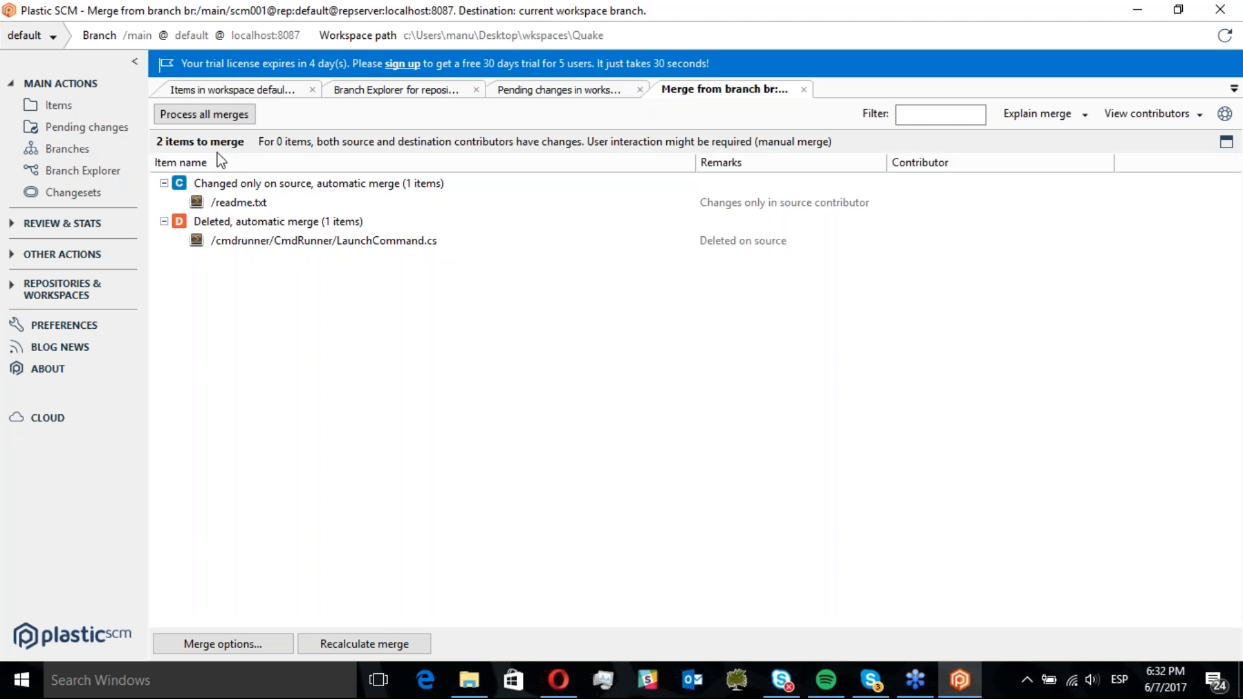
left_click(252, 204)
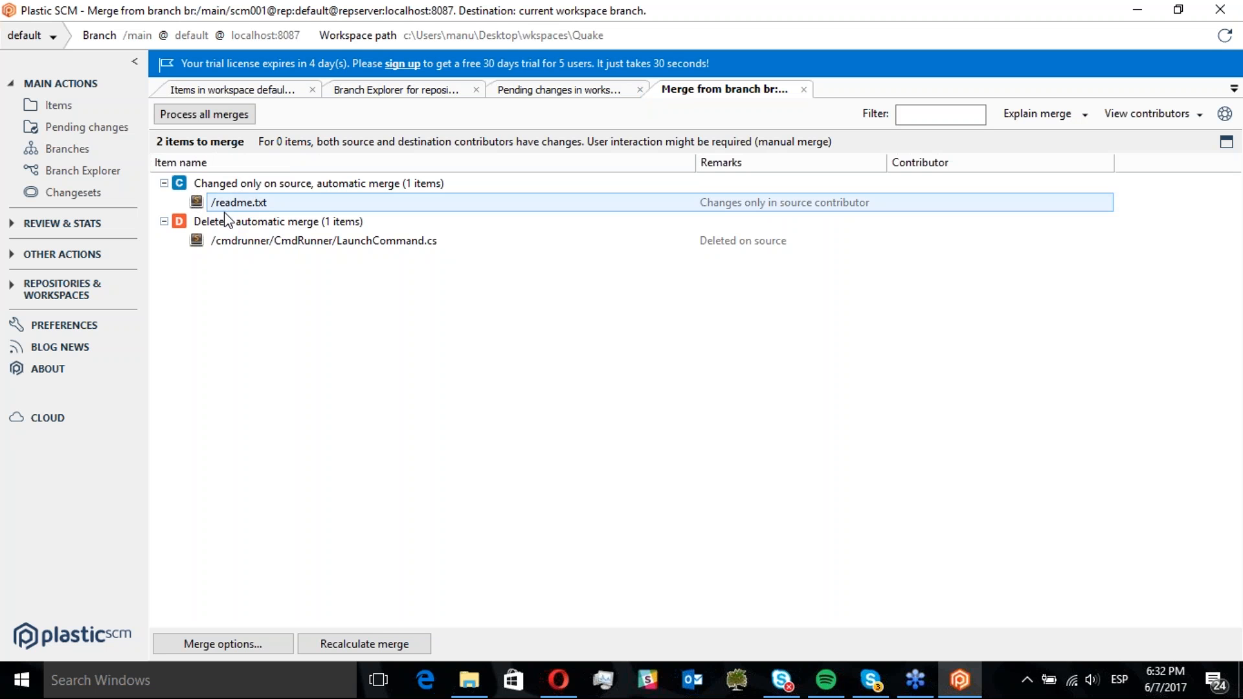
left_click(225, 217)
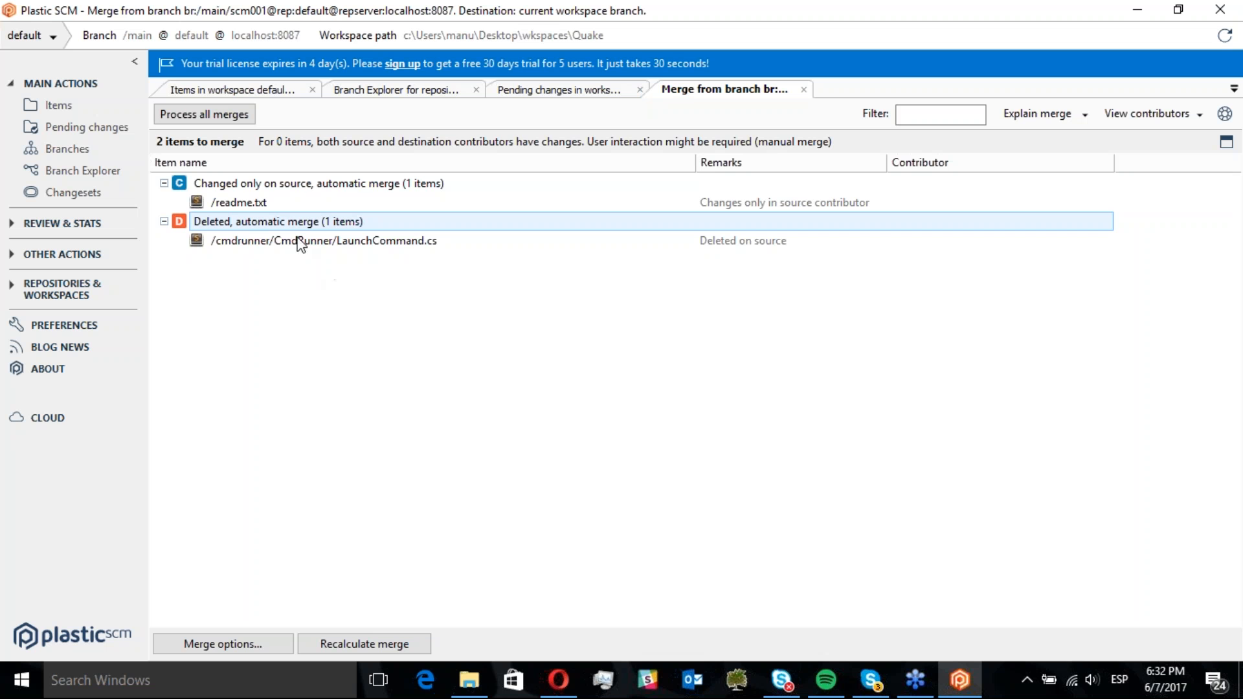
left_click(252, 204)
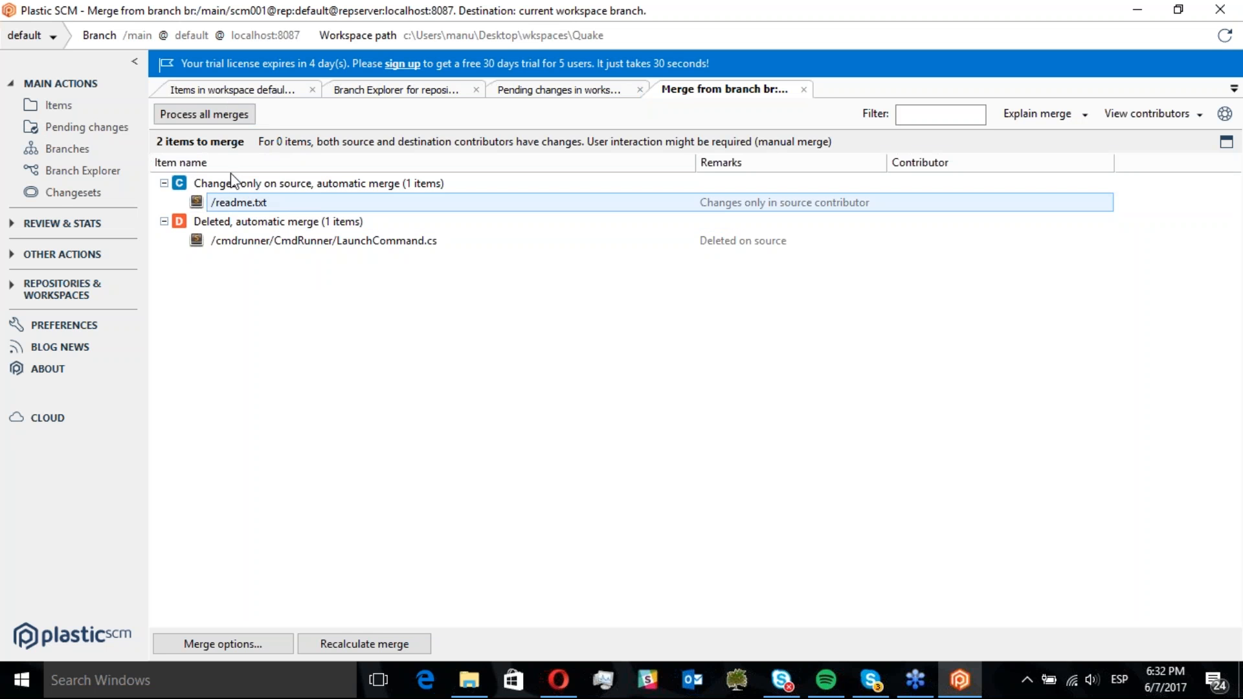
left_click(248, 185)
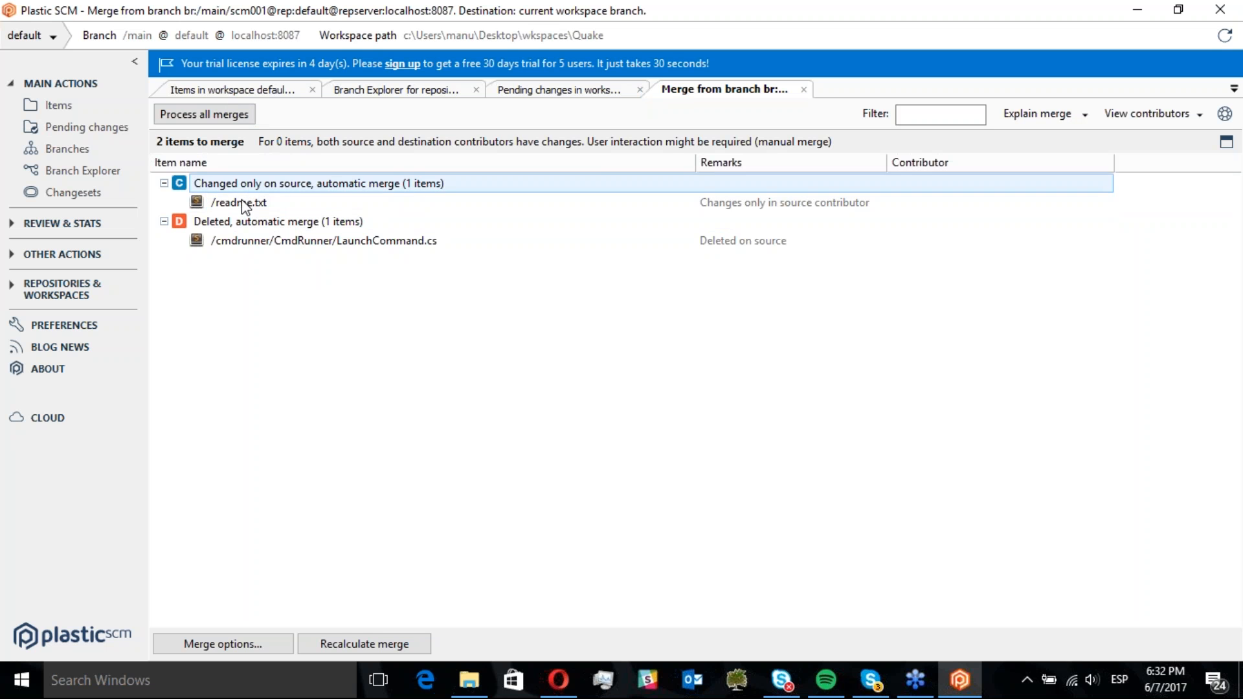
left_click(245, 204)
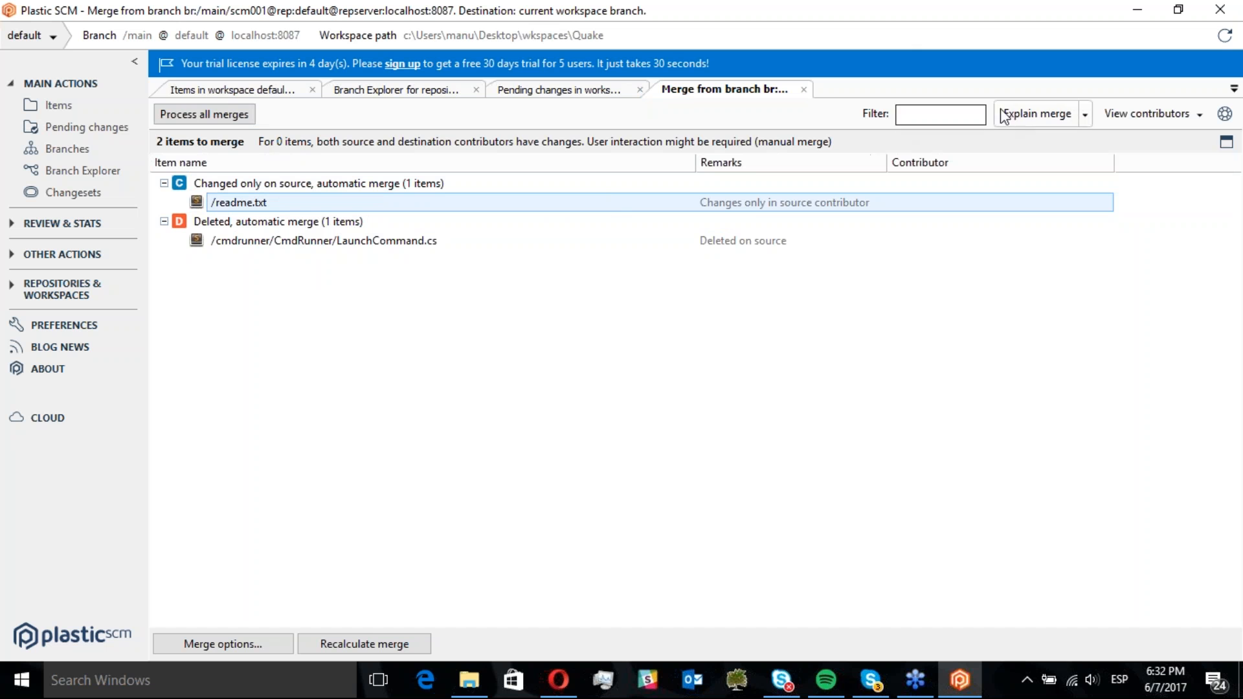
Open the merge explanation diagram, inspect the source, base and workspace changesets, and close it
left_click(1034, 115)
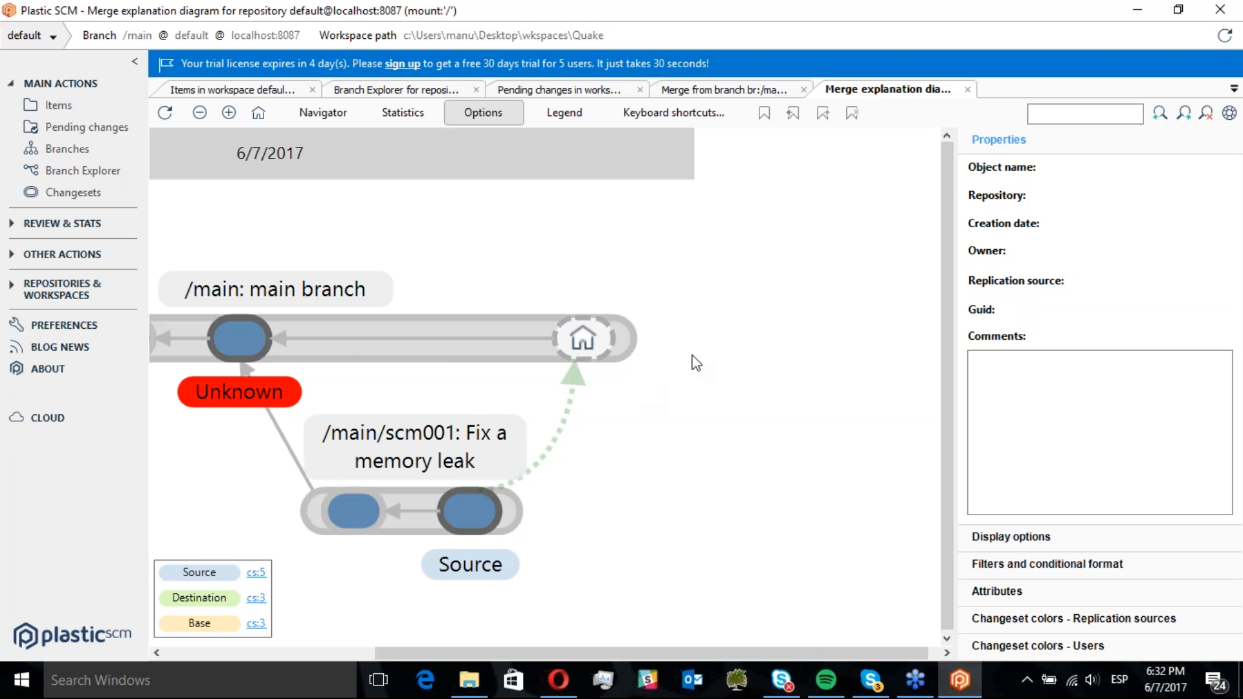
left_click_drag(396, 408, 594, 412)
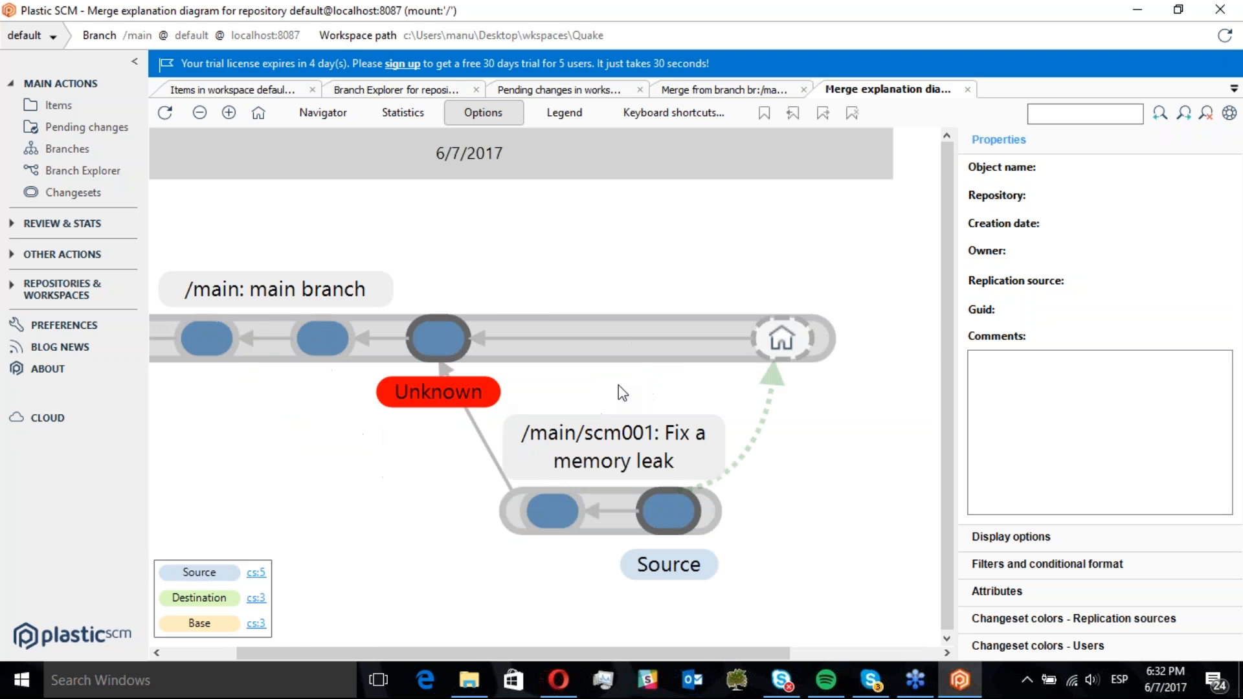
left_click(677, 495)
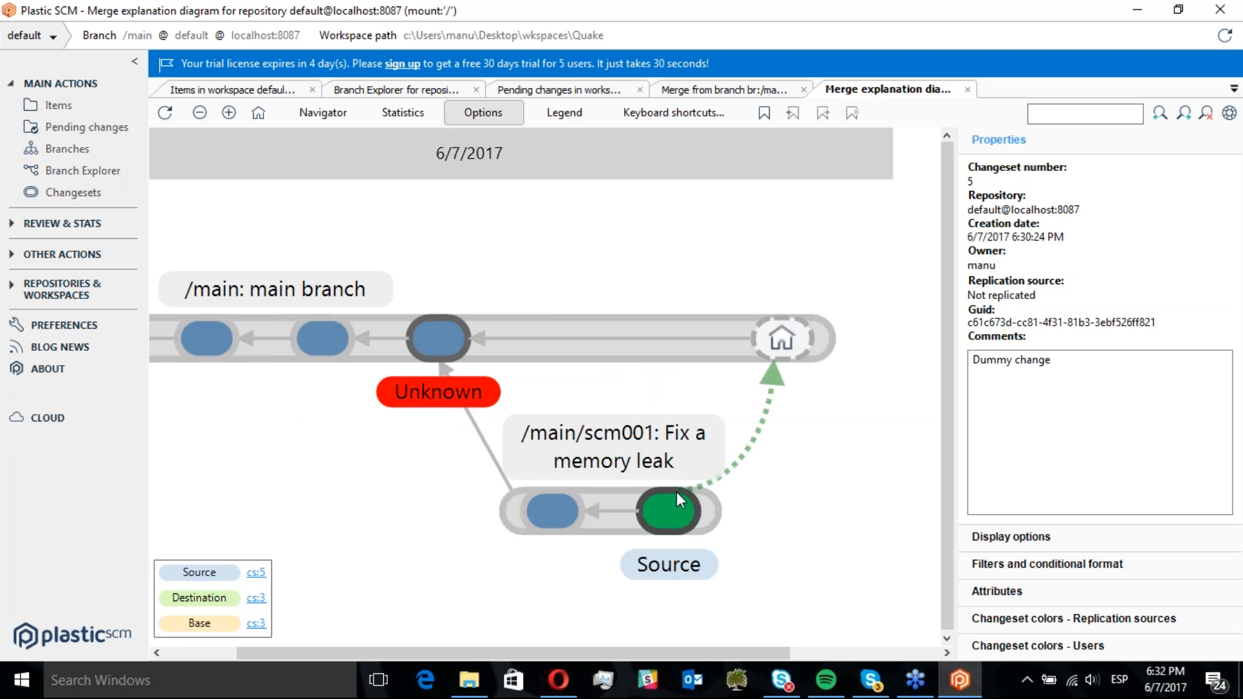
left_click(429, 334)
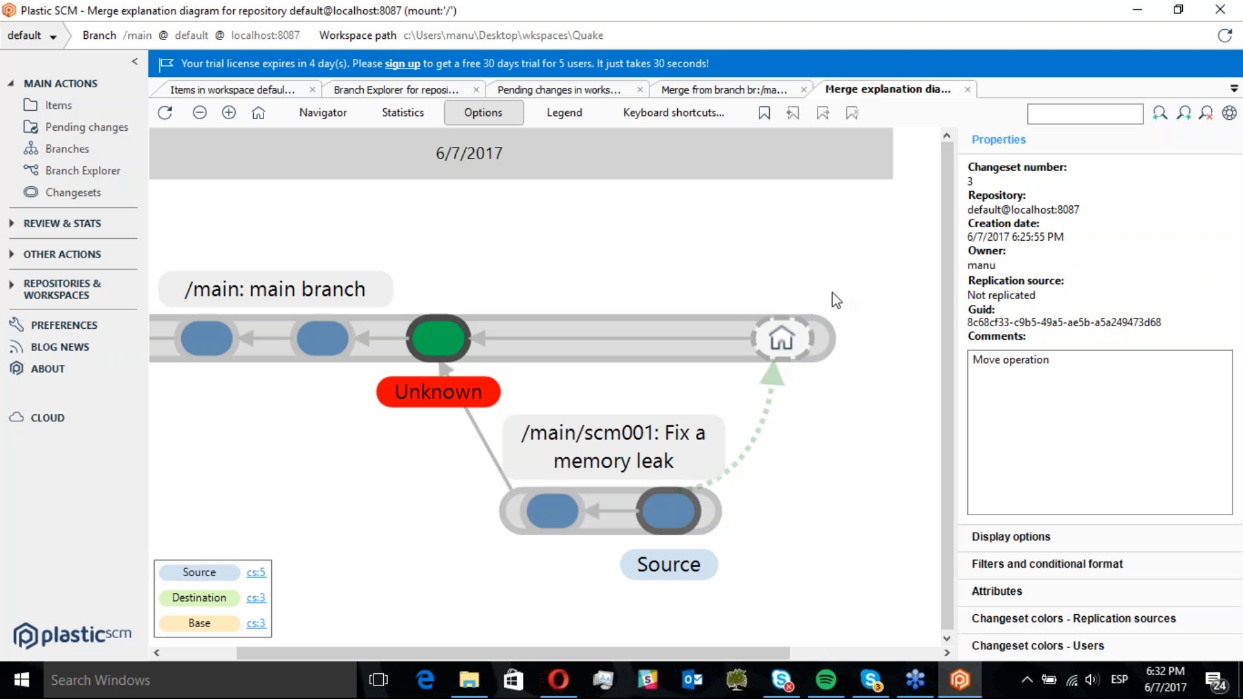
left_click(783, 333)
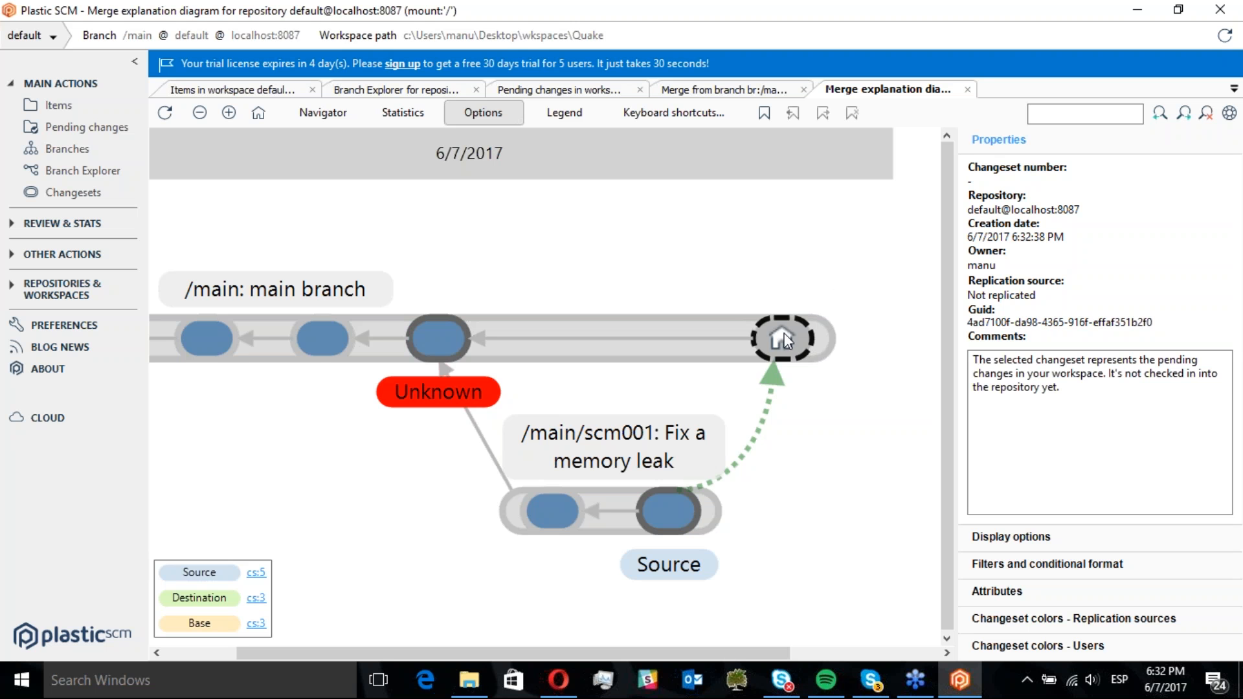
left_click(967, 91)
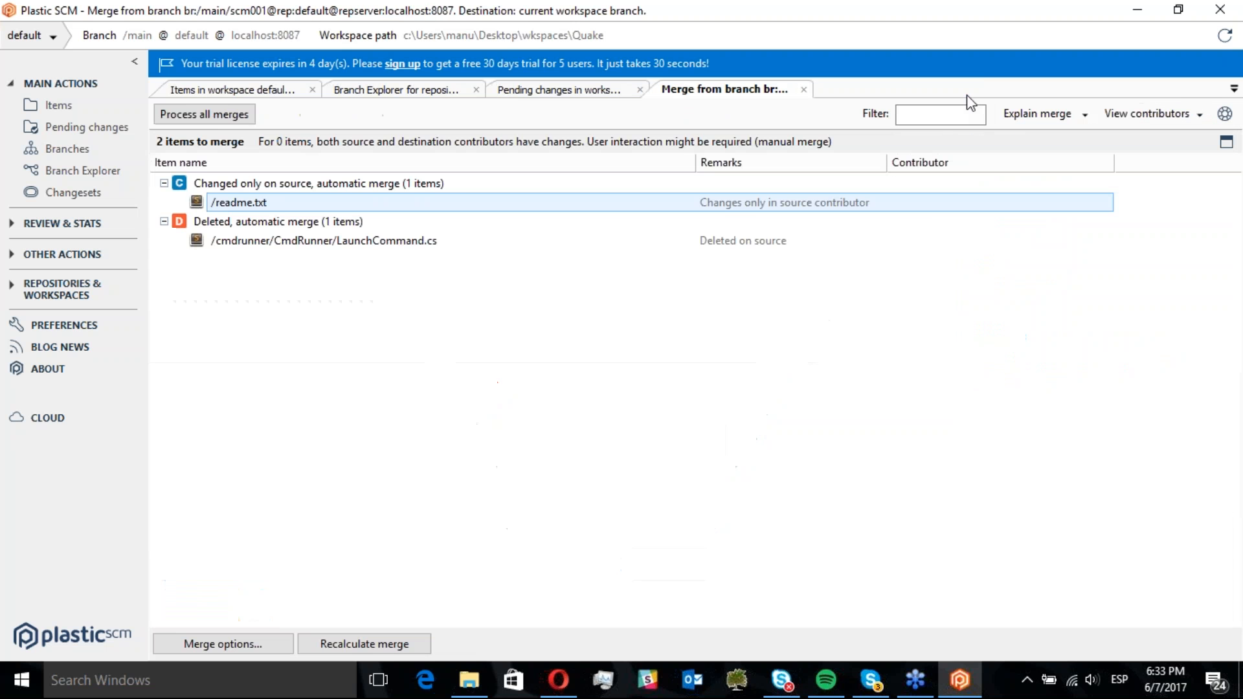
Process all merges, review the merged pending changes, and undo all of them including the merge link
left_click(218, 118)
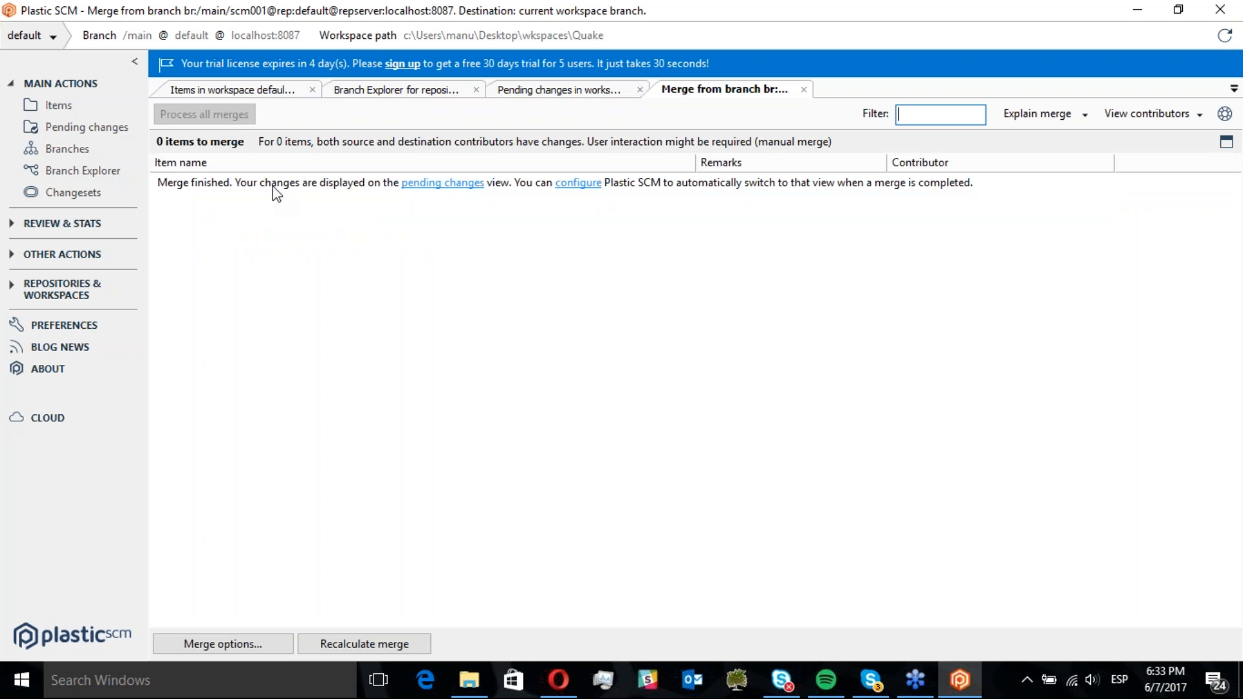
left_click(111, 128)
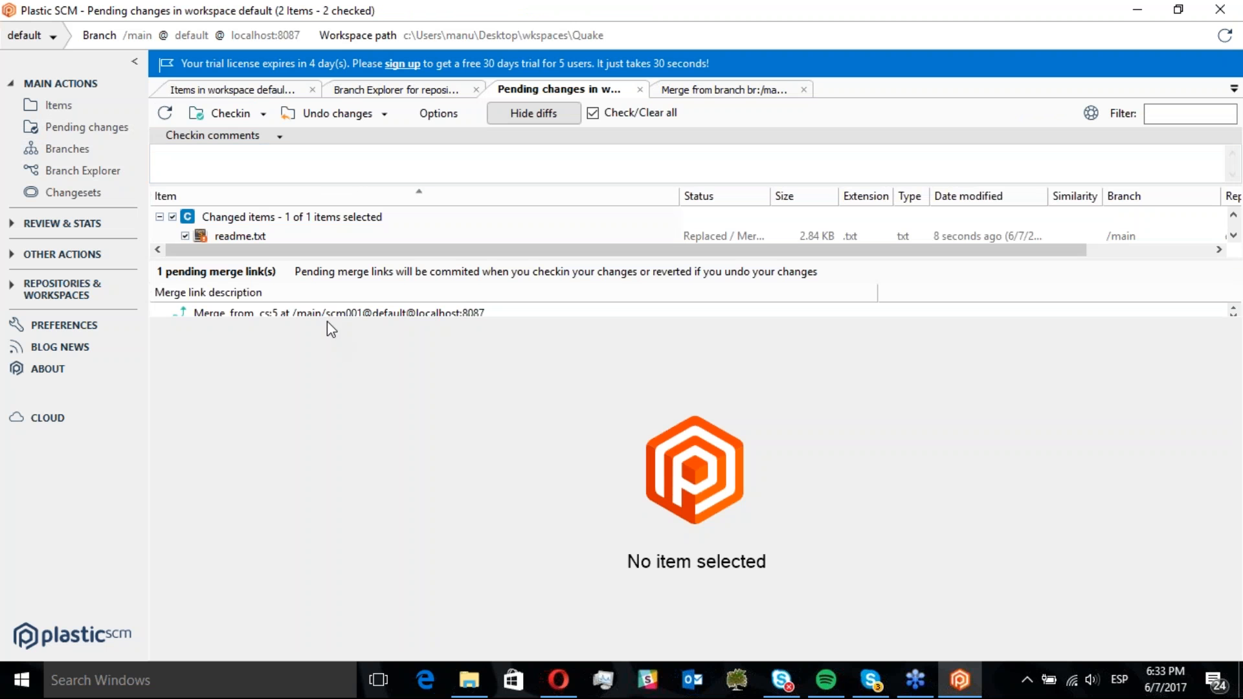
left_click_drag(327, 317, 313, 482)
left_click(244, 237)
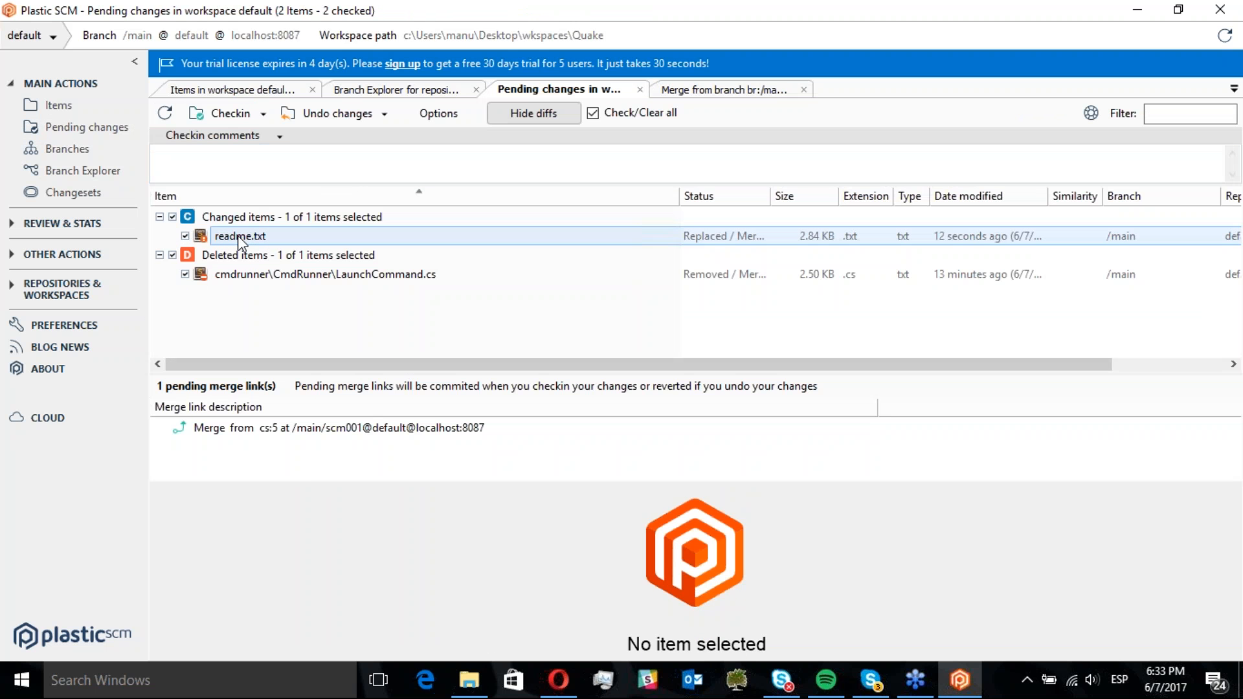
left_click(247, 275)
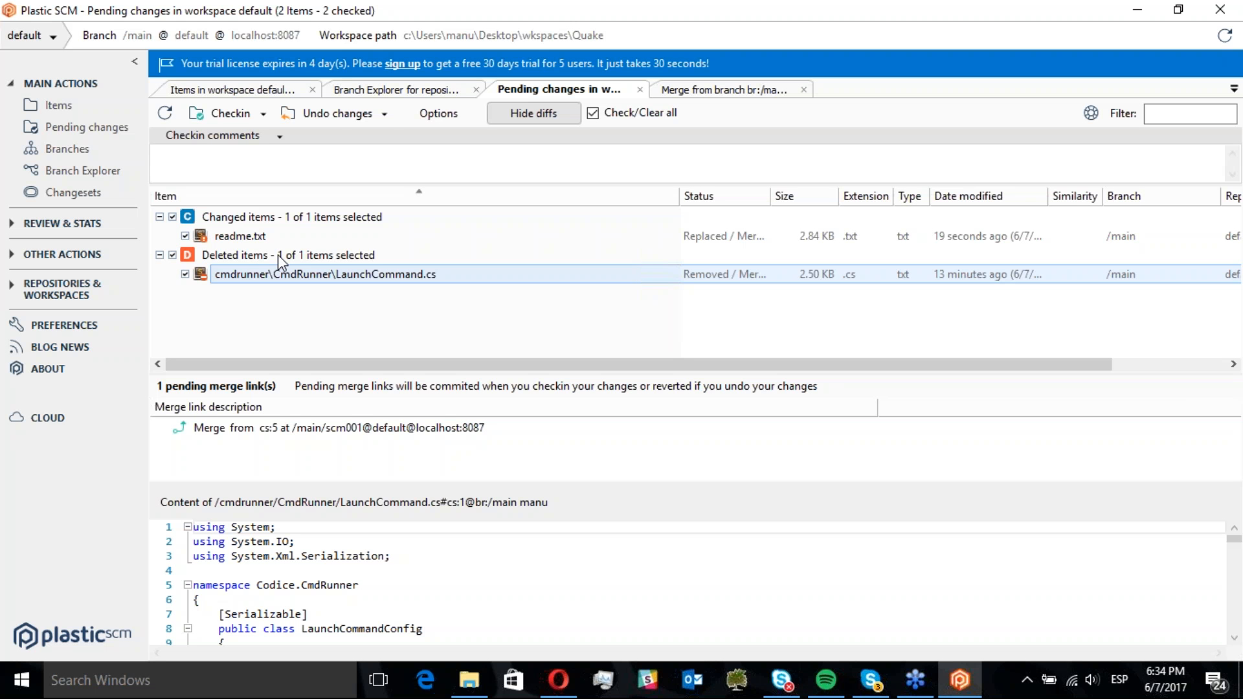
left_click(318, 121)
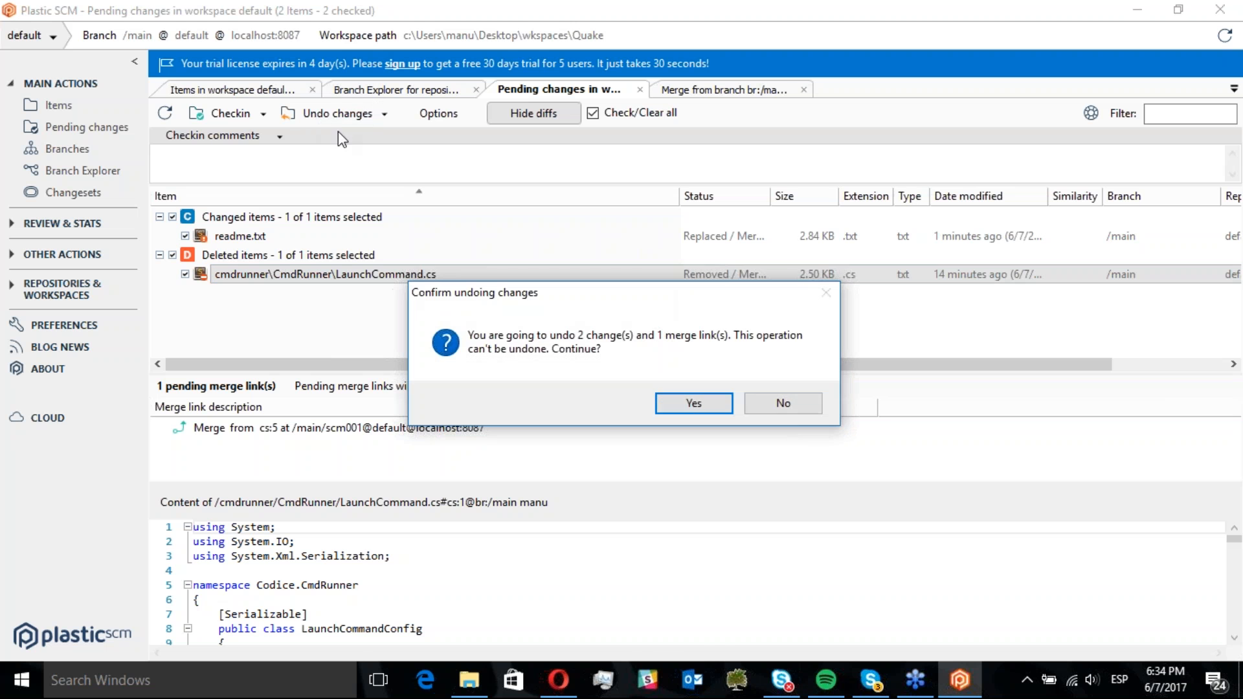
left_click(691, 405)
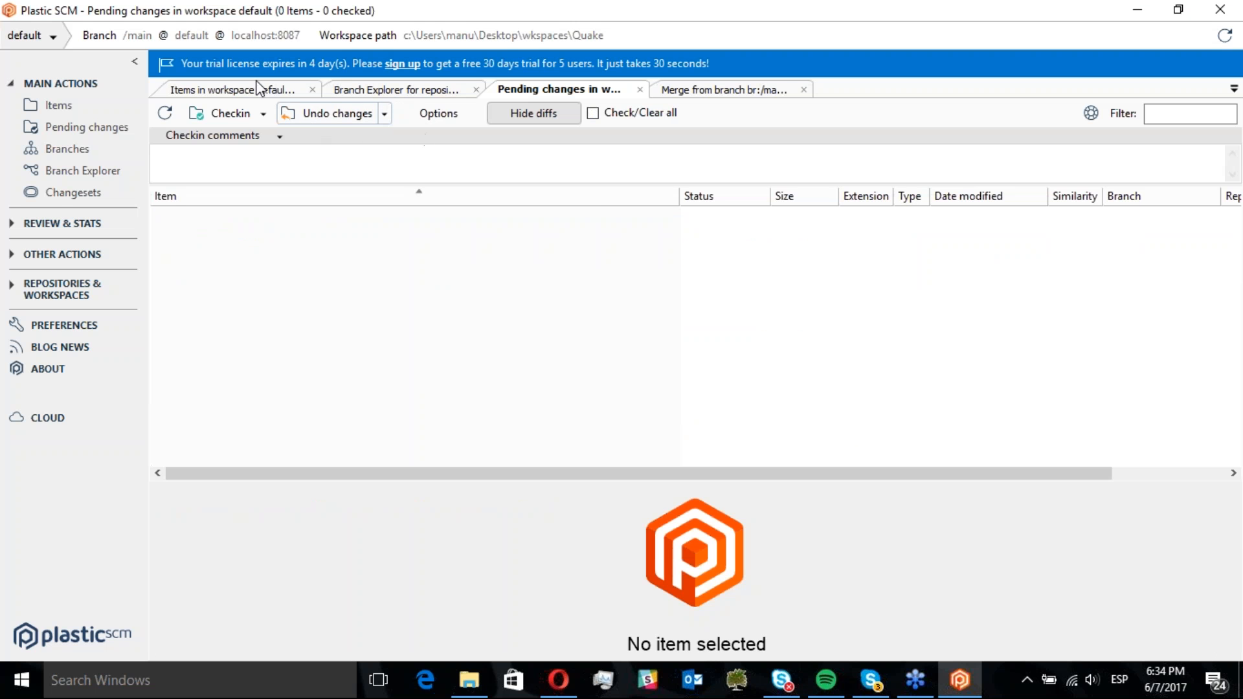
Merge again from the /main/scm001 branch and process all merges
left_click(385, 90)
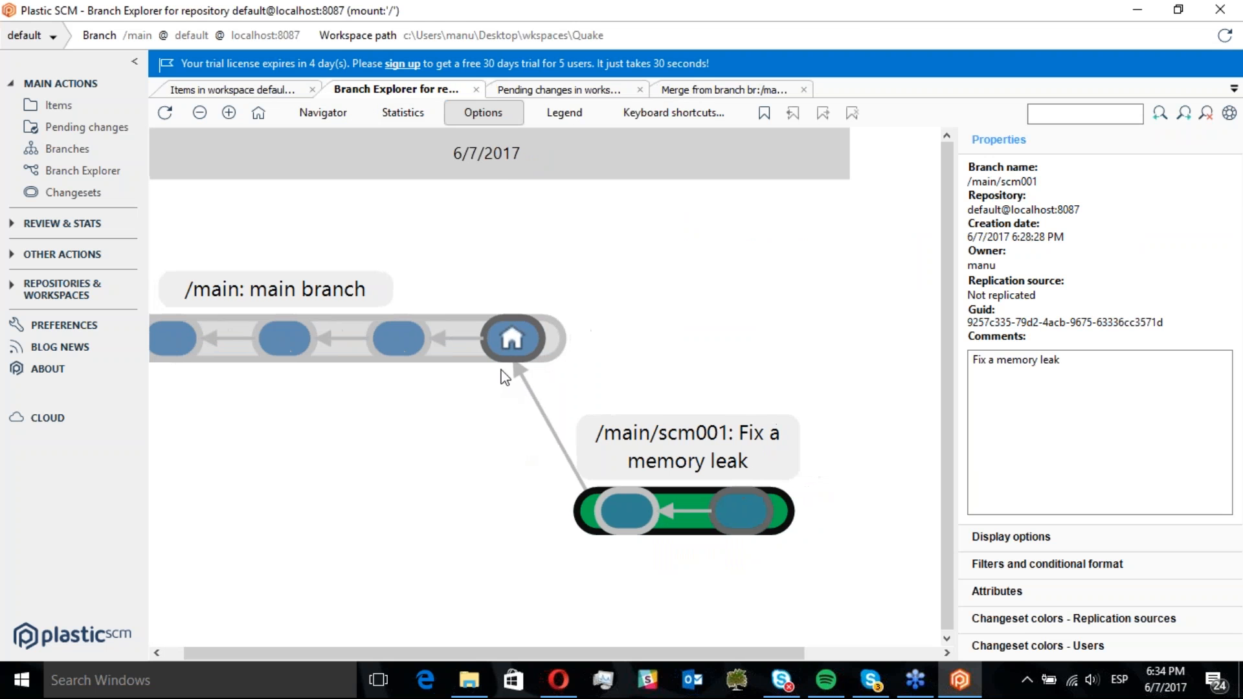
right_click(708, 515)
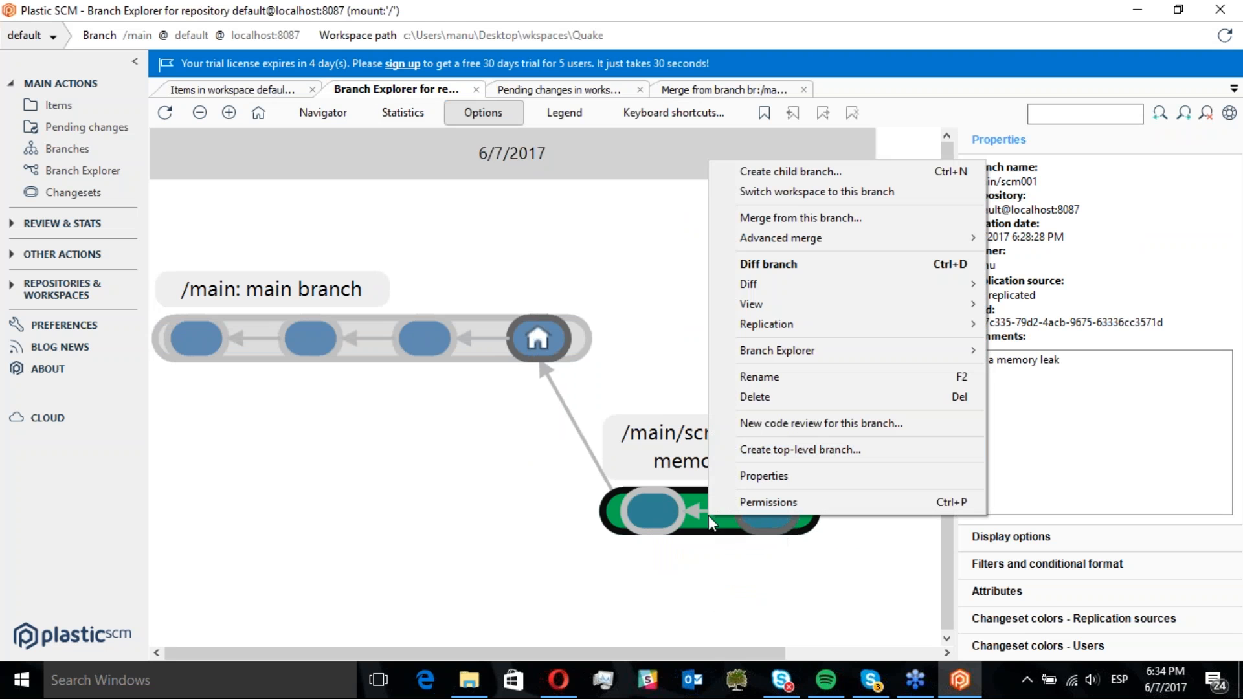
left_click(768, 223)
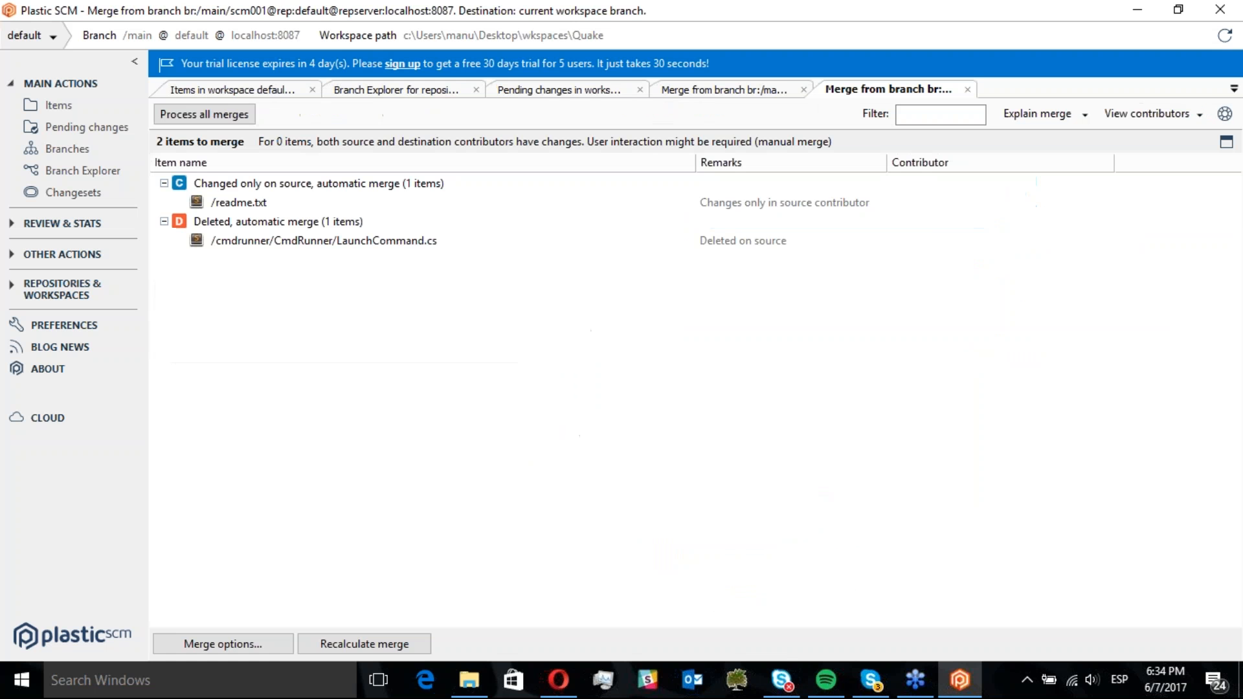
left_click(200, 118)
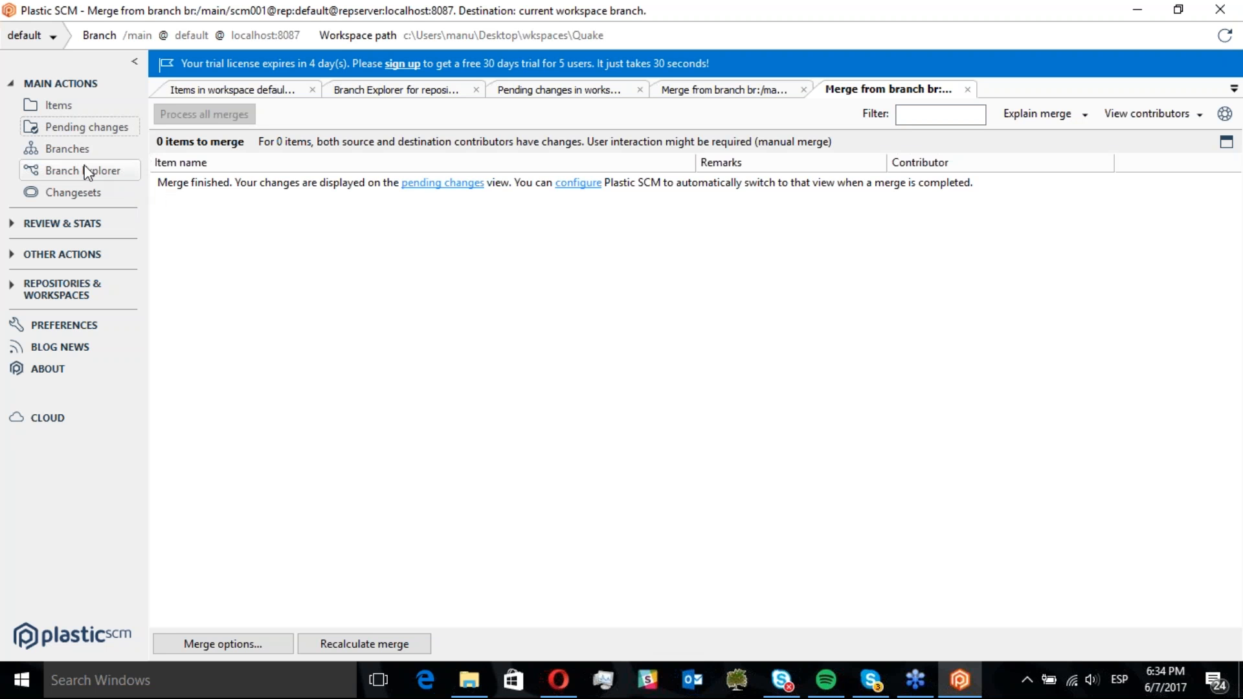
Enter the checkin comment "OK - me" for the merged pending changes
left_click(69, 125)
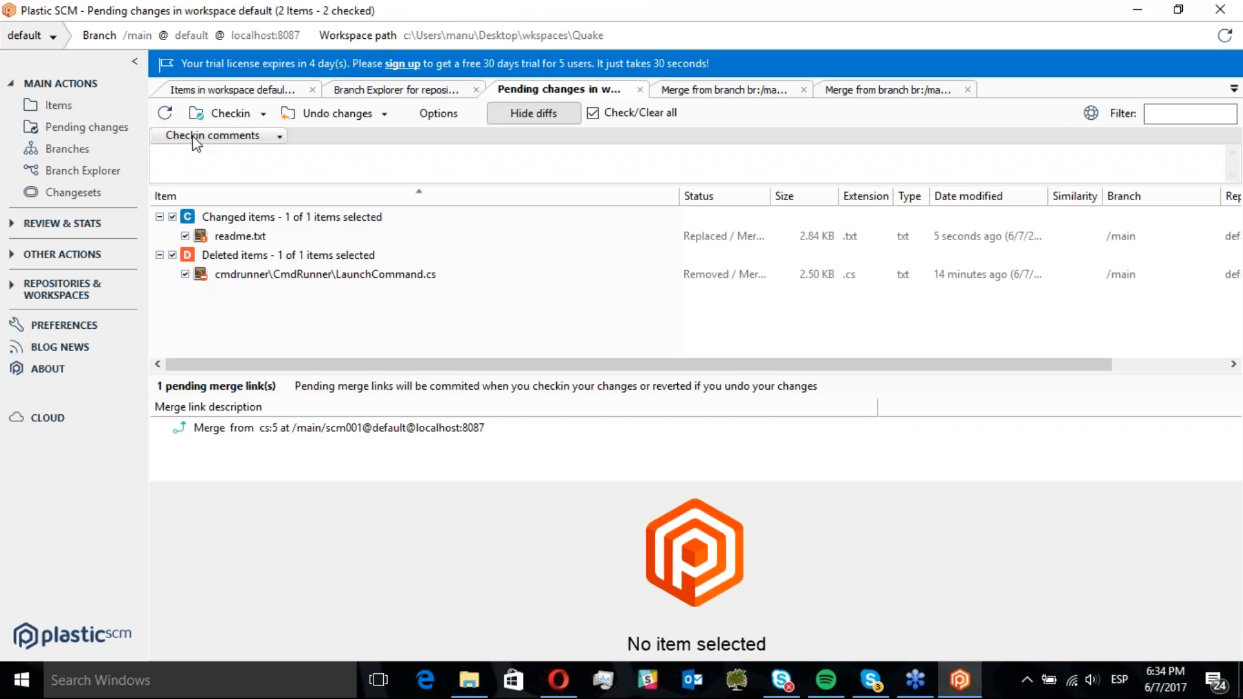
type("OK - me")
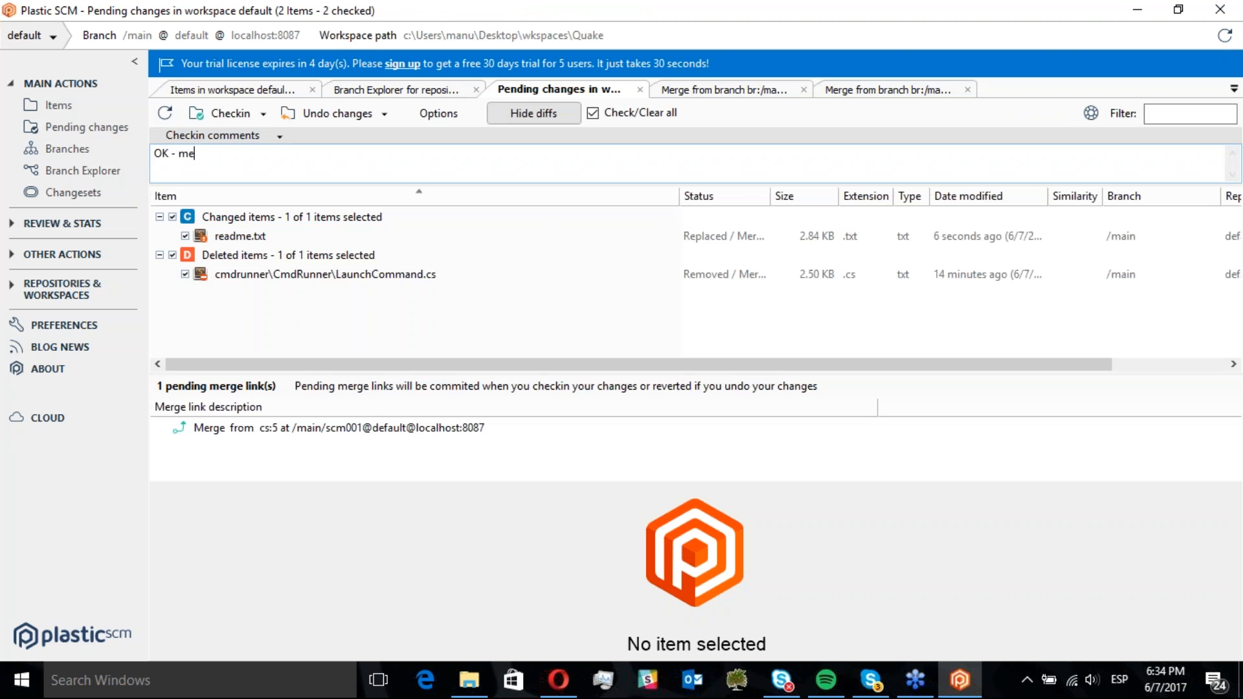
type("rge done")
Complete the checkin comment as "OK - merge done" and check in the merged changes to /main
key("BackSpace")
key("BackSpace")
type("ne")
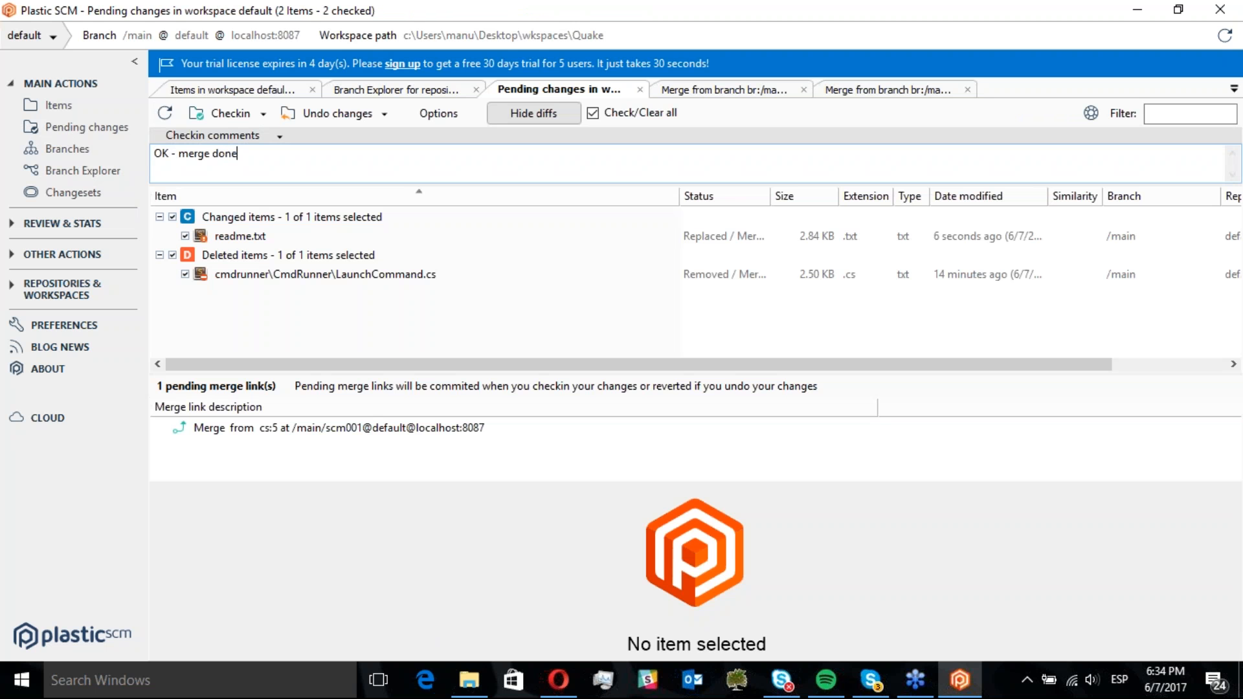
left_click(223, 114)
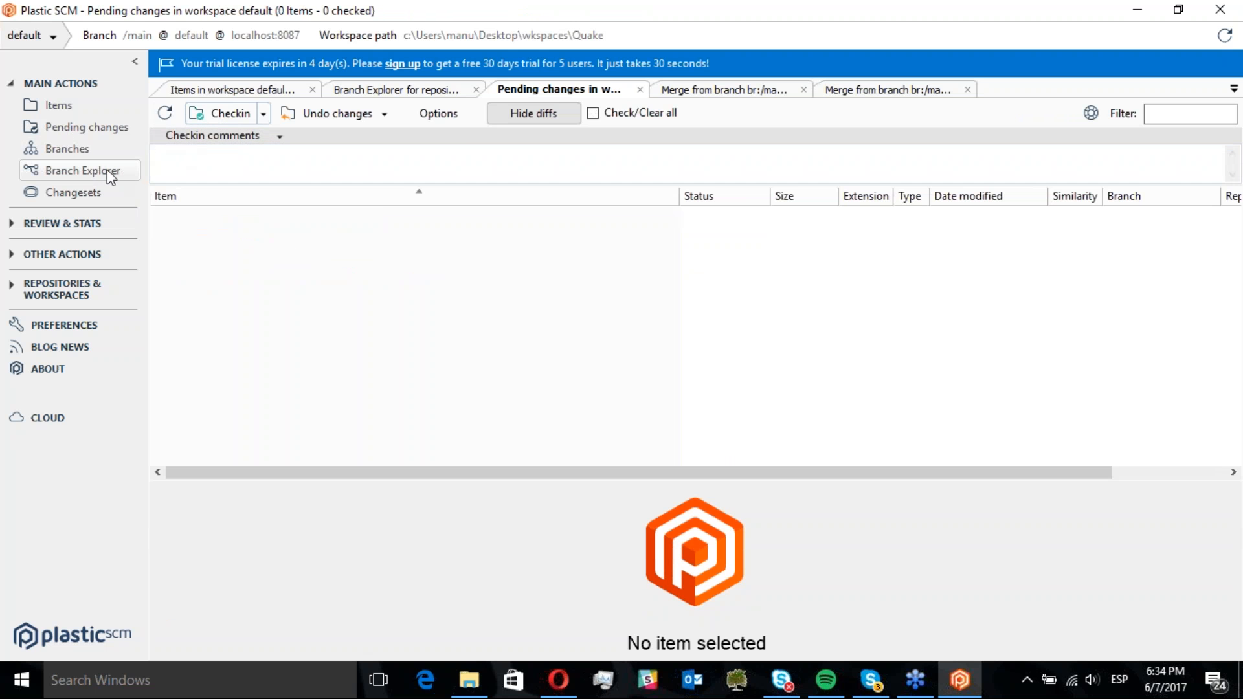
Open the Branch Explorer and inspect the new merge changeset, the merge link and both branches' properties
left_click(106, 173)
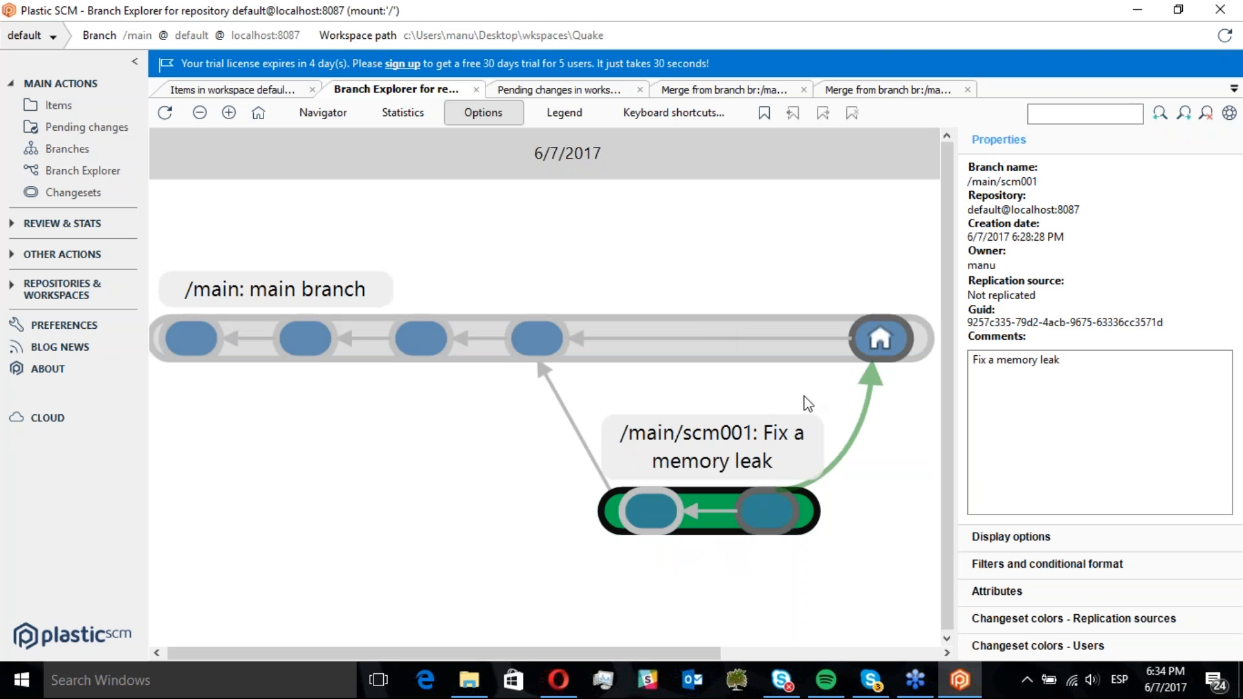
left_click_drag(861, 468, 676, 467)
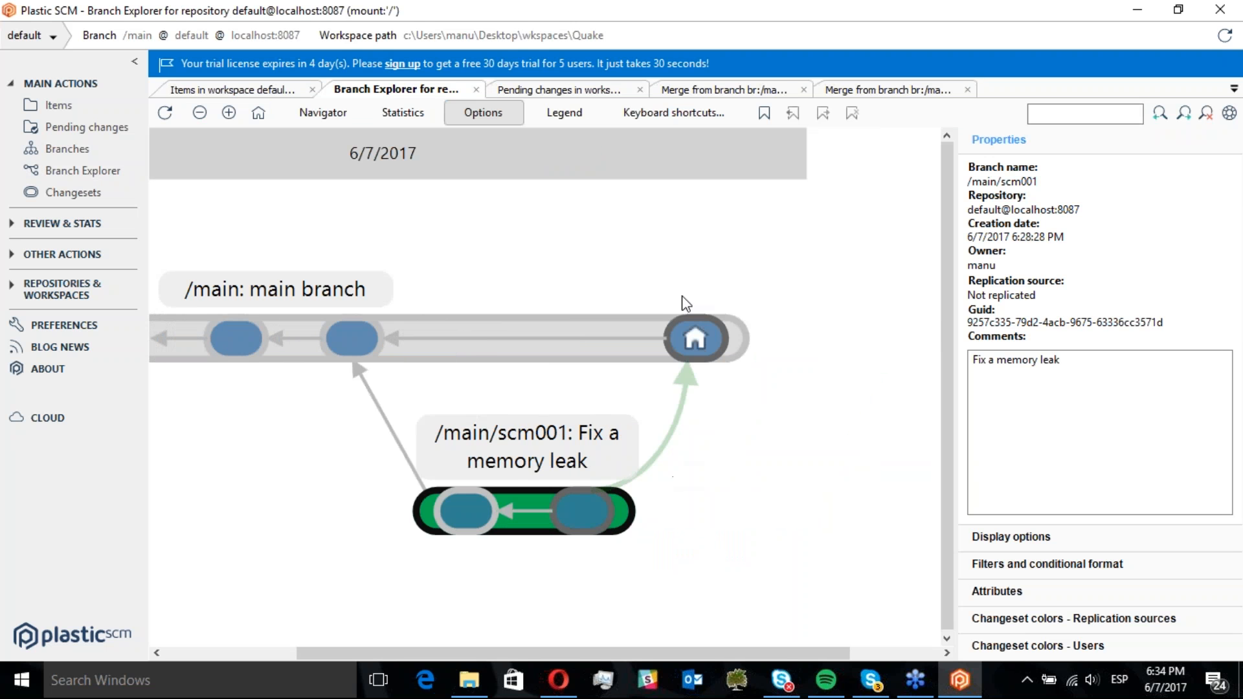
left_click(687, 331)
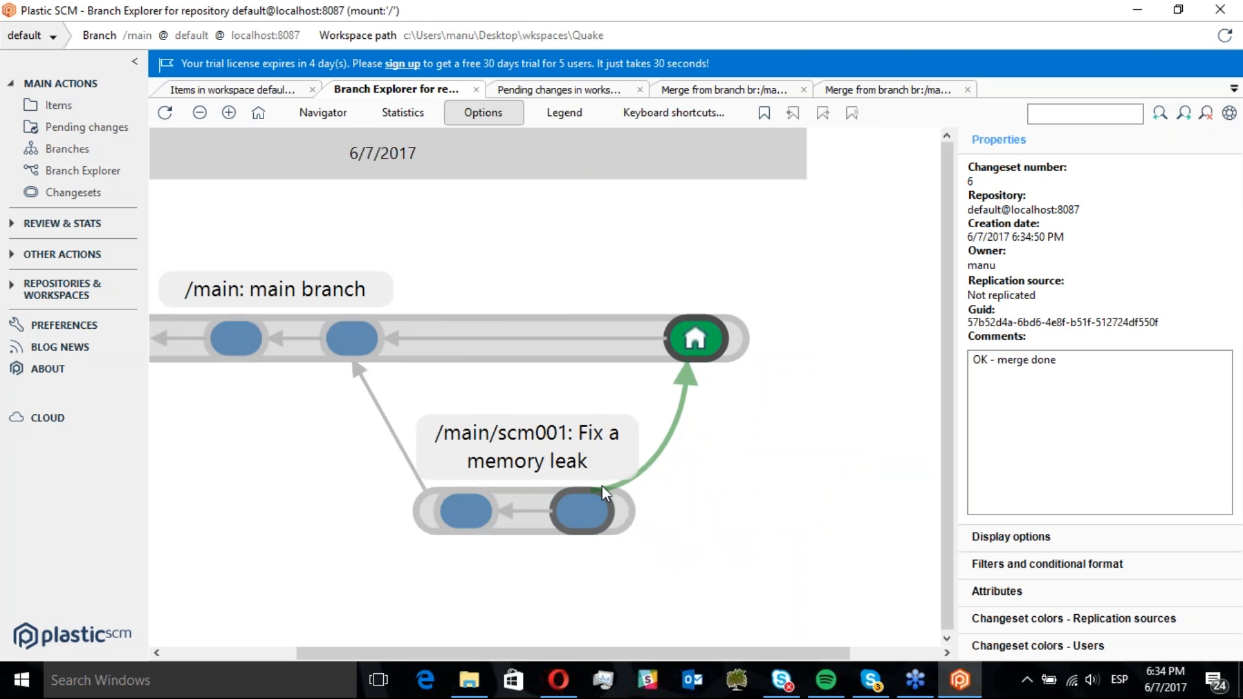
left_click(655, 461)
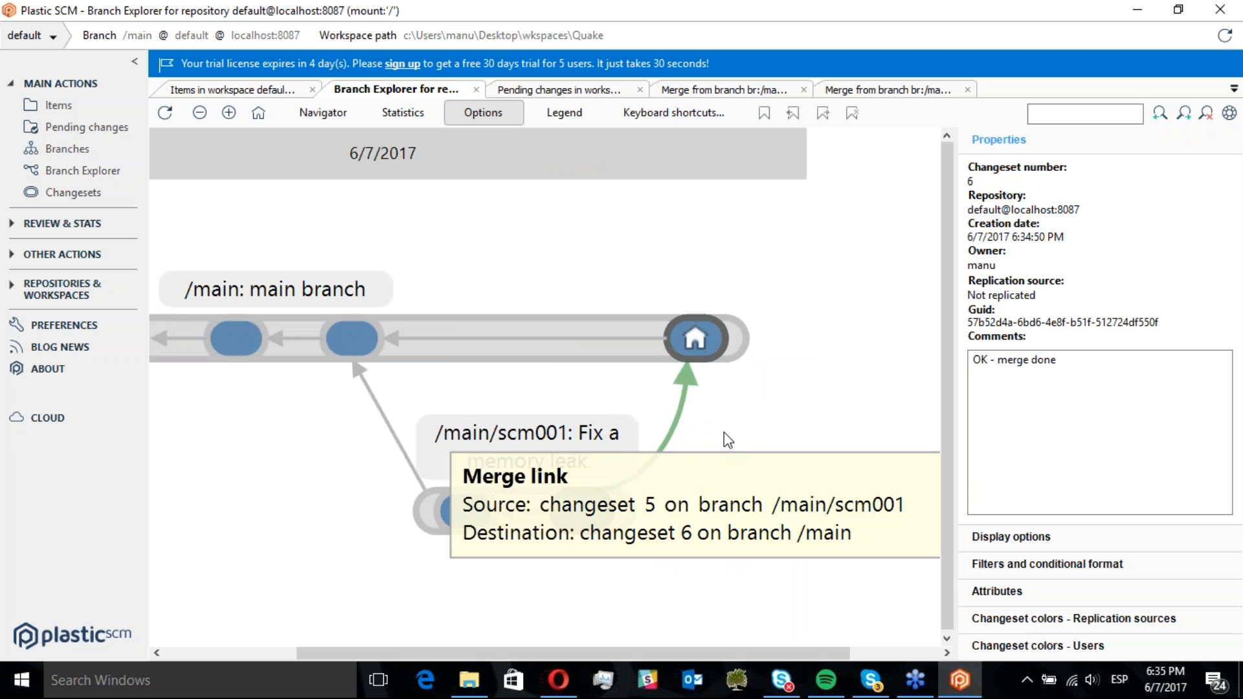
left_click(540, 507)
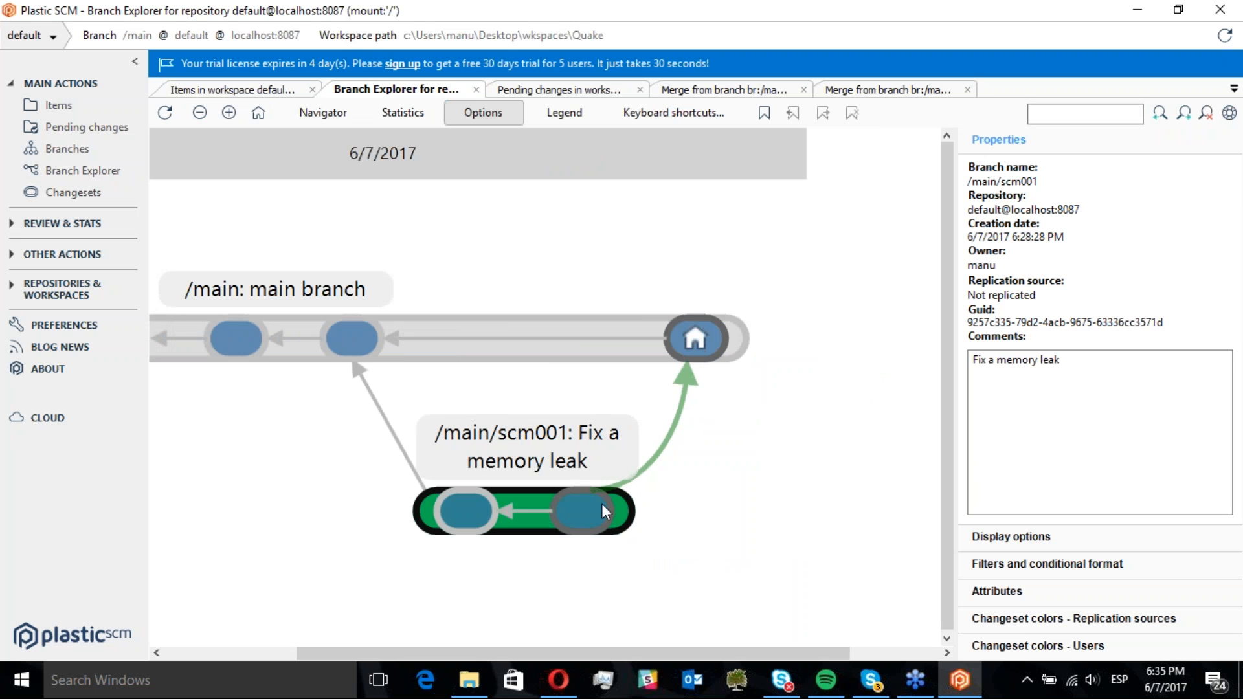
left_click(637, 339)
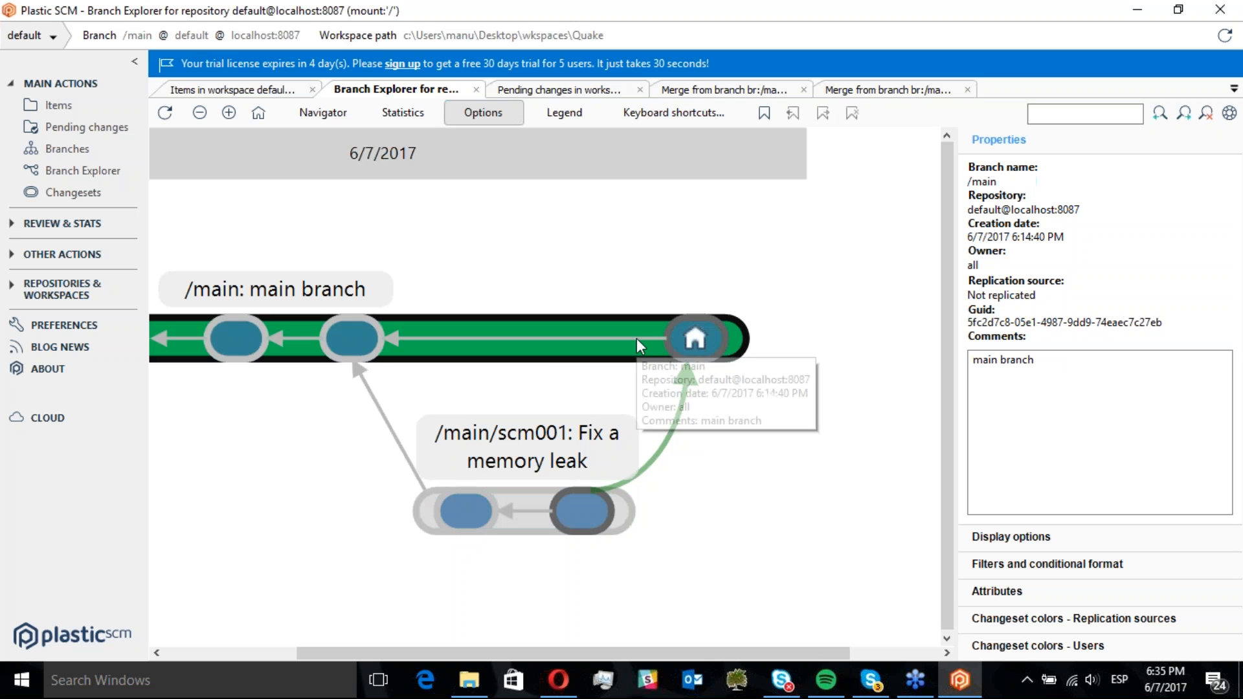
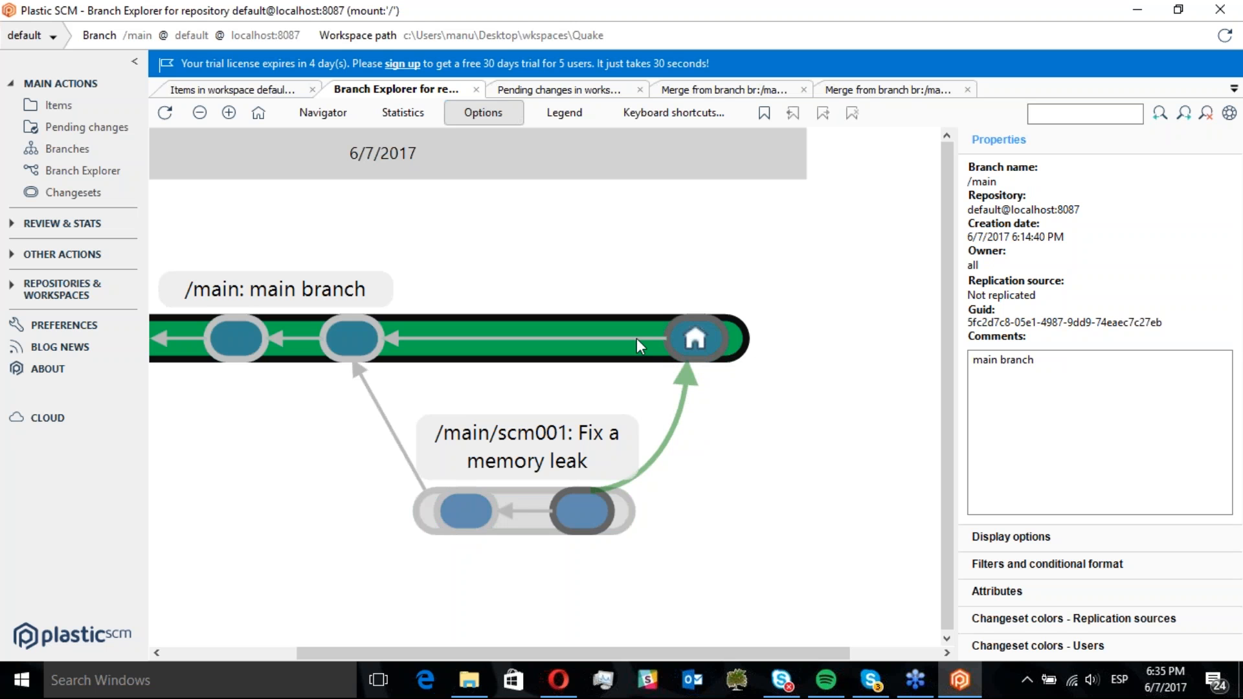
Create a child branch scm002 from the latest /main changeset and switch the workspace to it
right_click(701, 347)
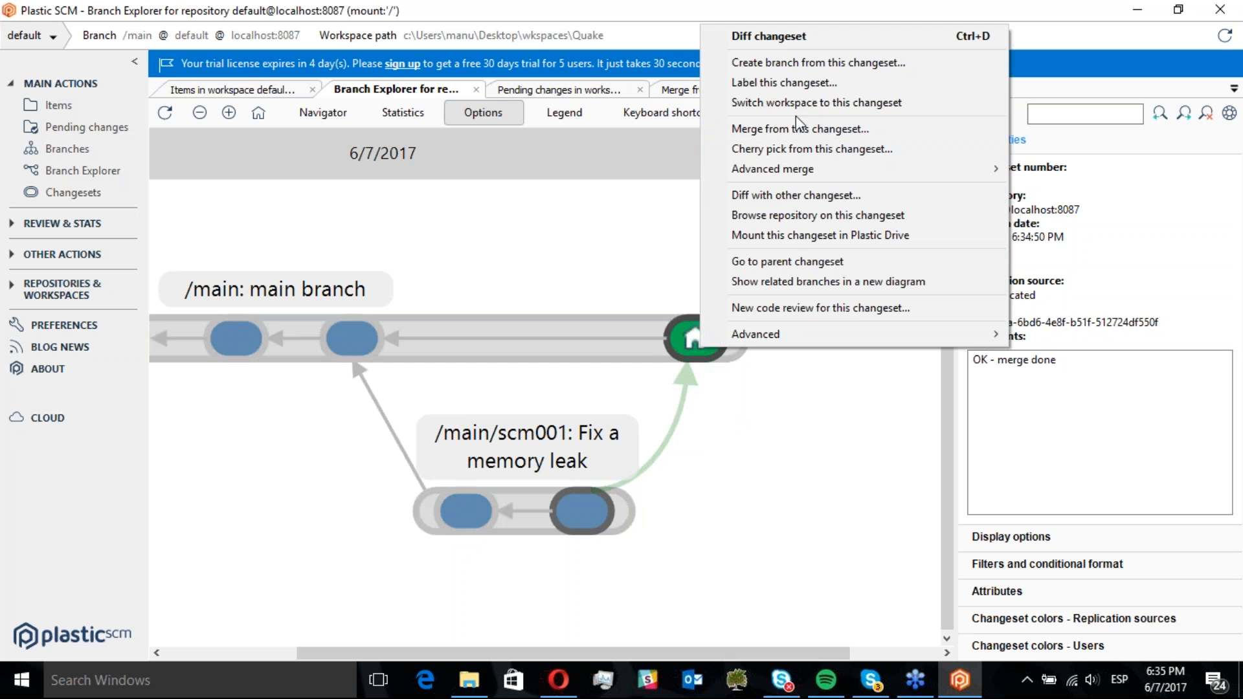
left_click(806, 63)
type("scm")
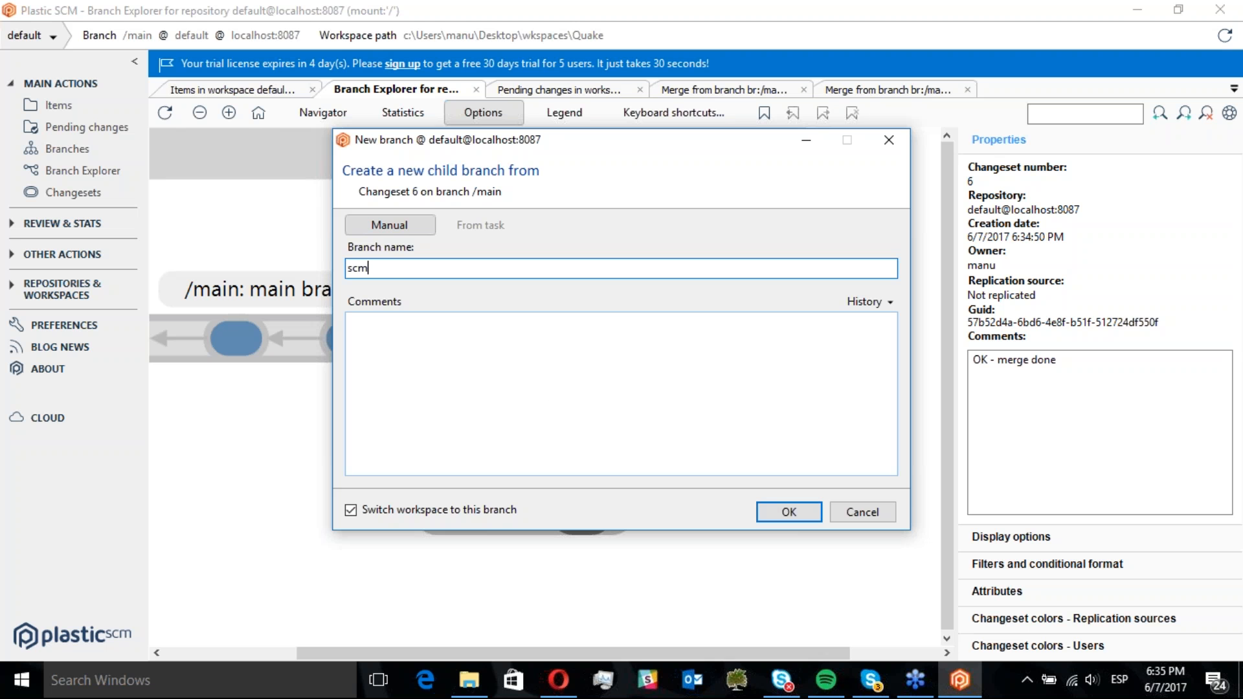
type("002")
left_click(803, 511)
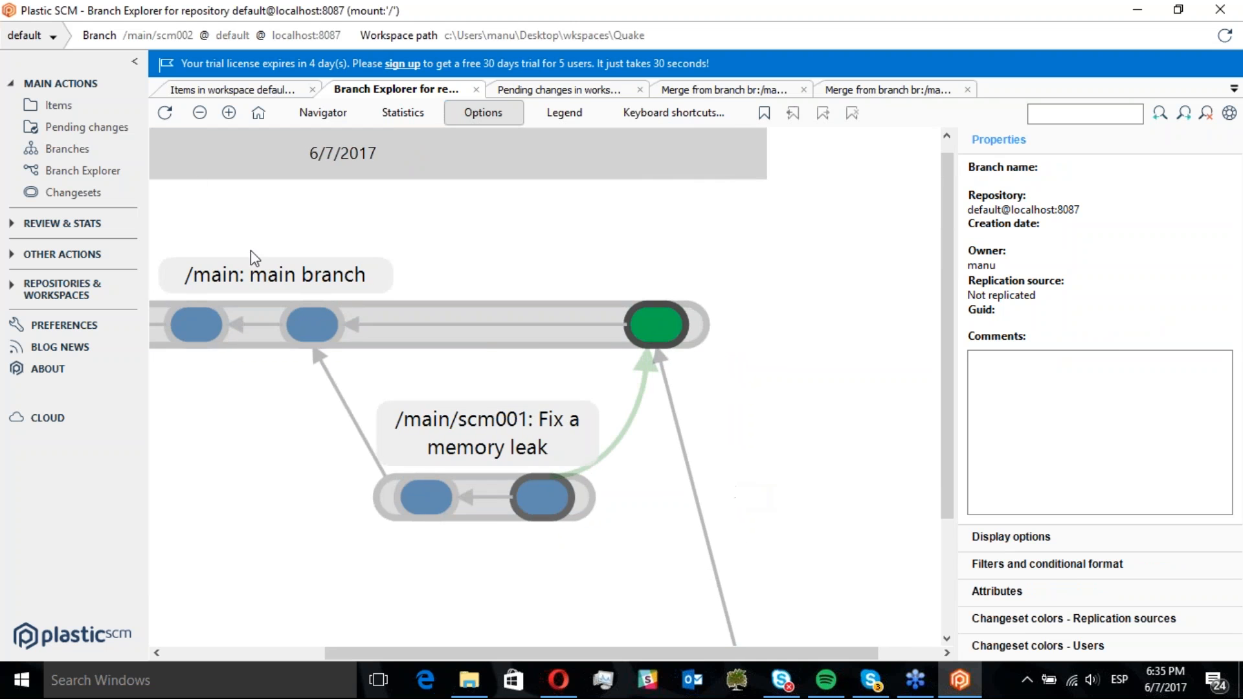
Move BaseCmdRunner.cs from the cmdrunner\CmdRunner folder into the WinQuake folder of the workspace
left_click(470, 681)
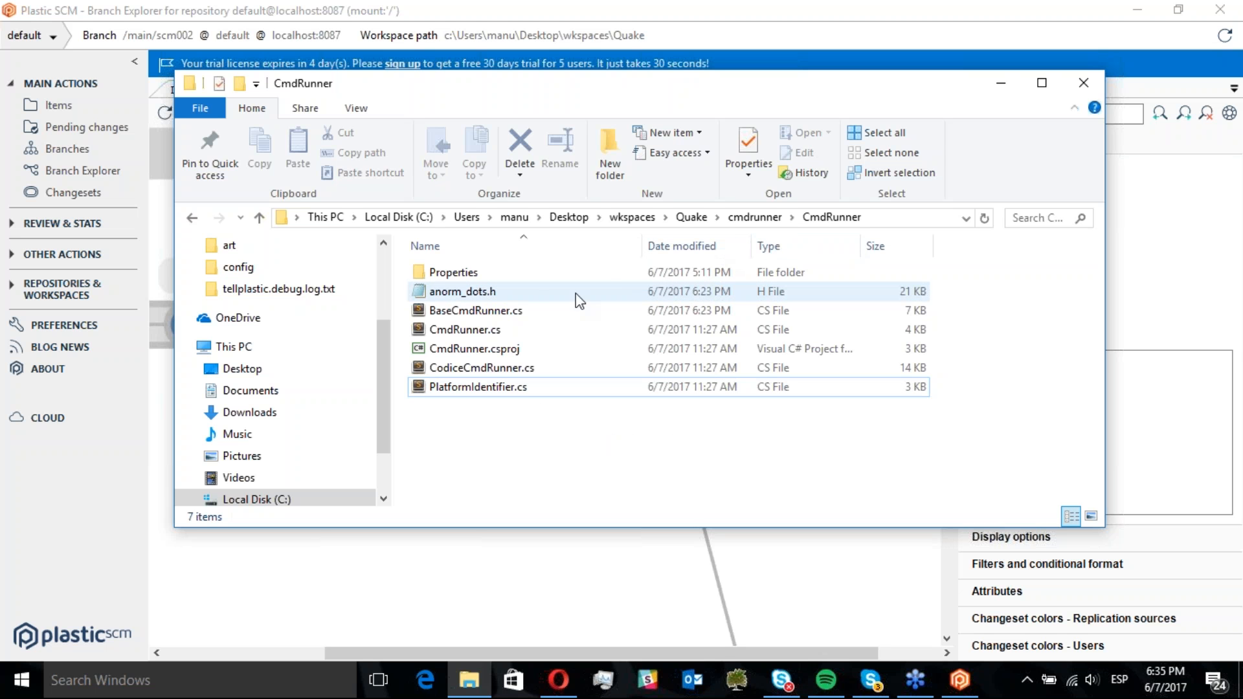
left_click(519, 319)
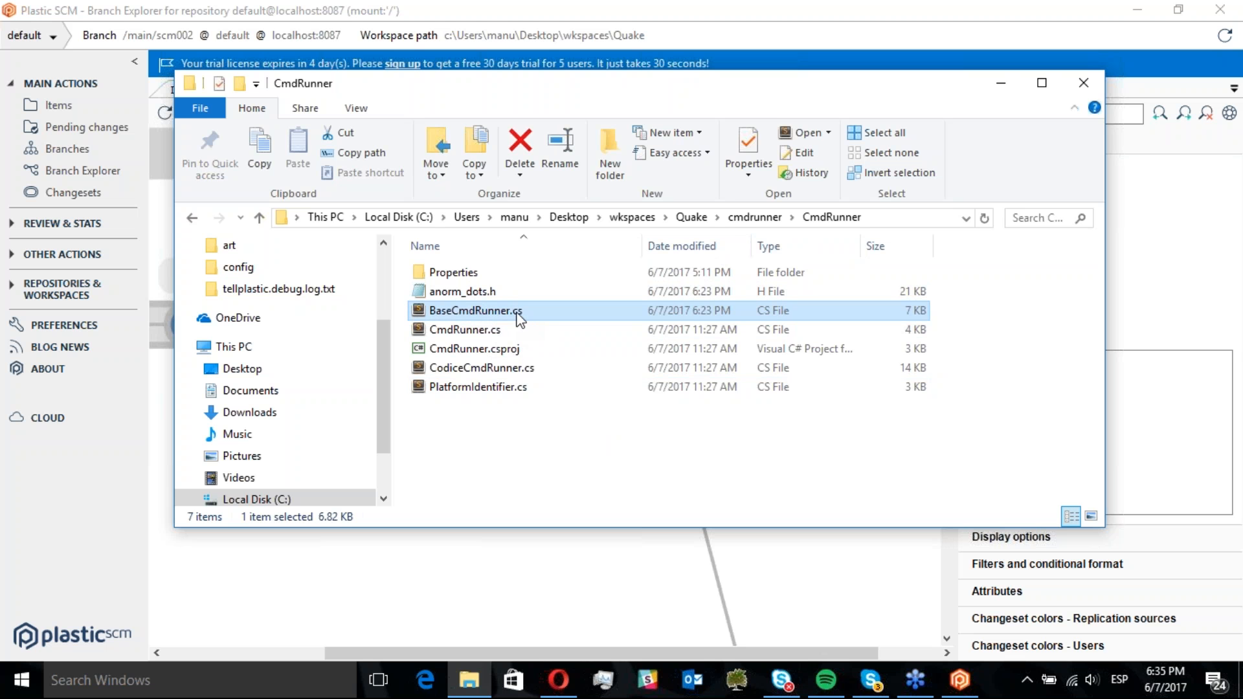
key("ctrl+x")
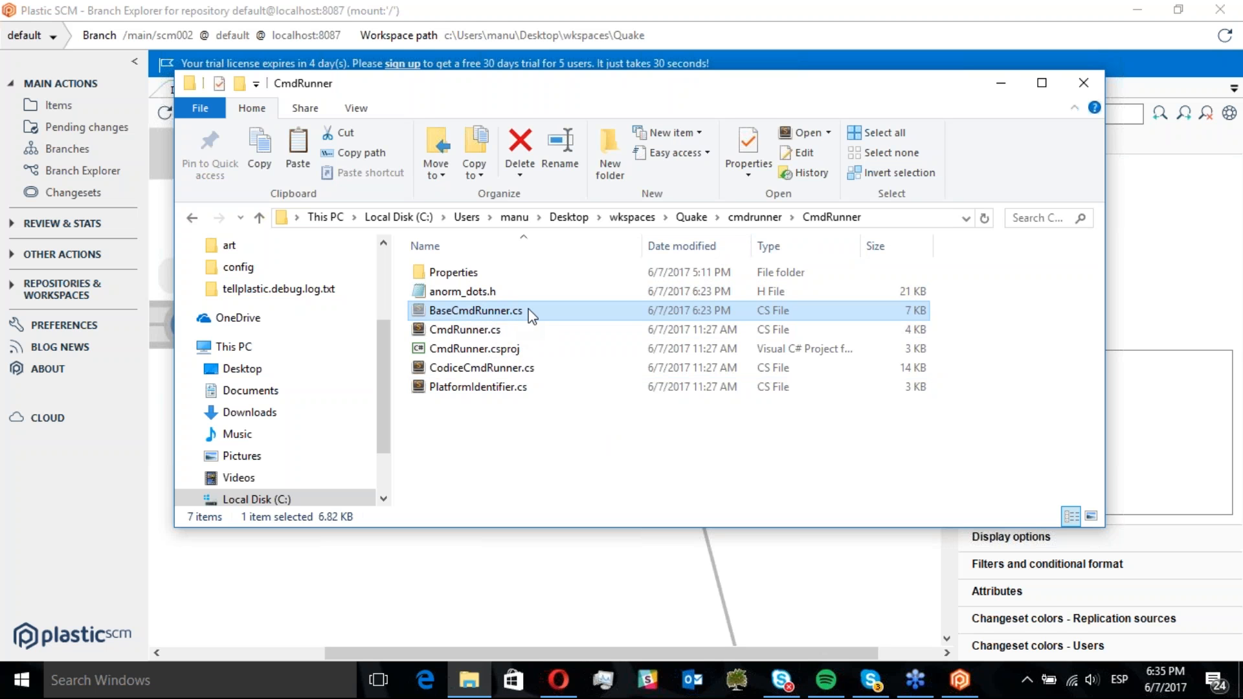
left_click(691, 218)
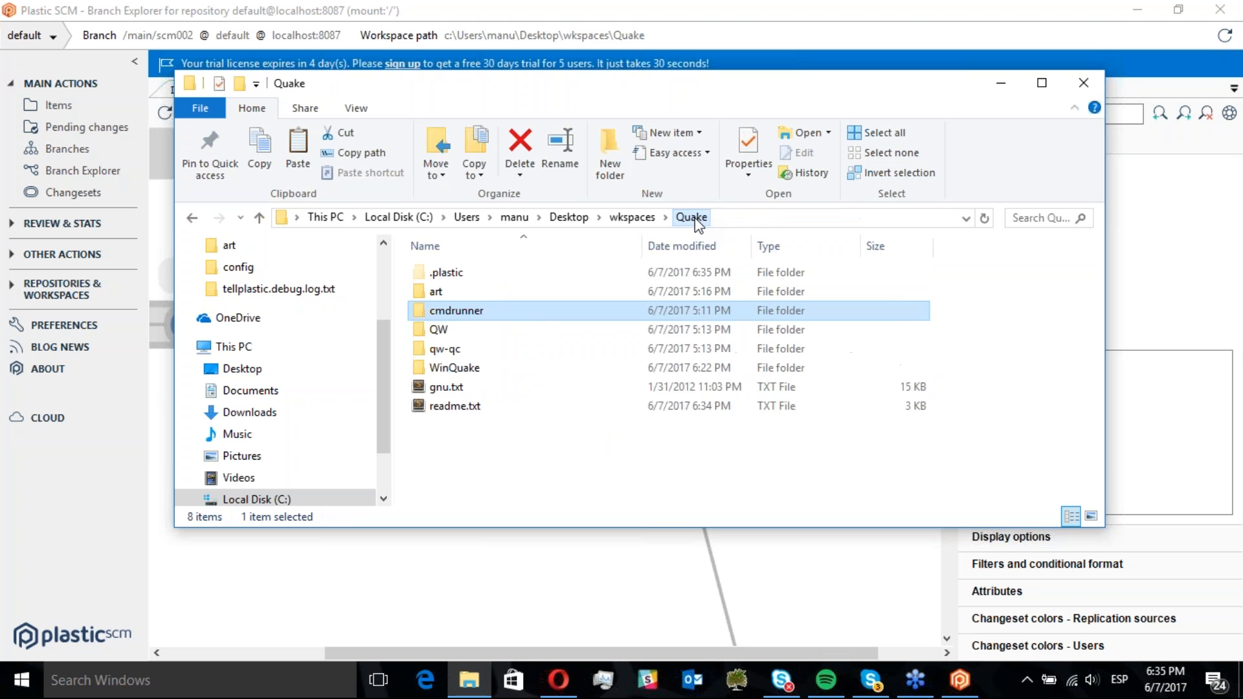
double_click(454, 368)
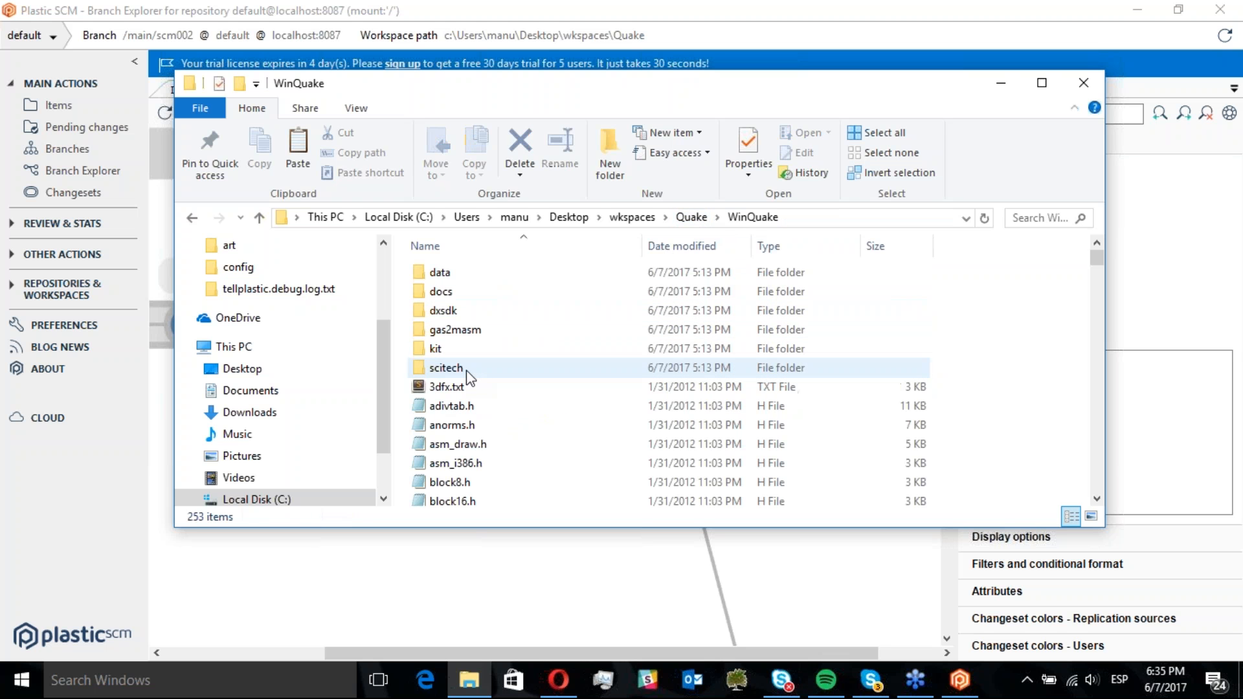
key("ctrl+v")
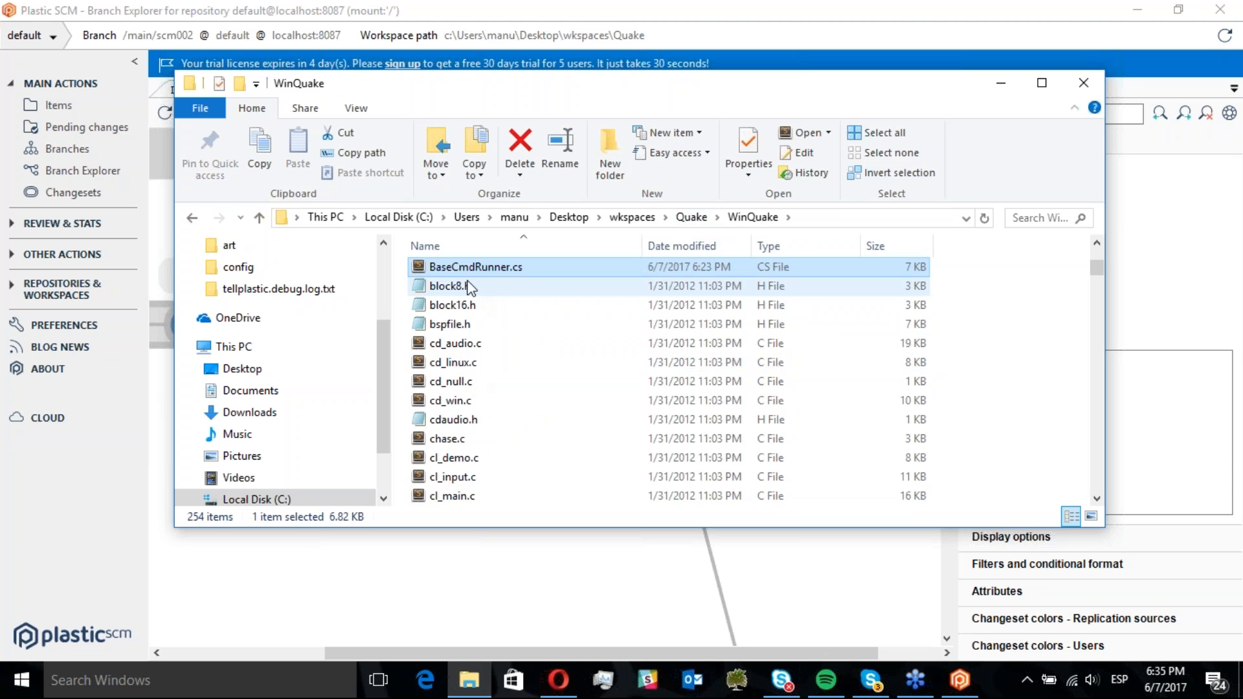
Open BaseCmdRunner.cs and move the IsWindows method down so it sits just before InternalExecuteCommand
double_click(457, 267)
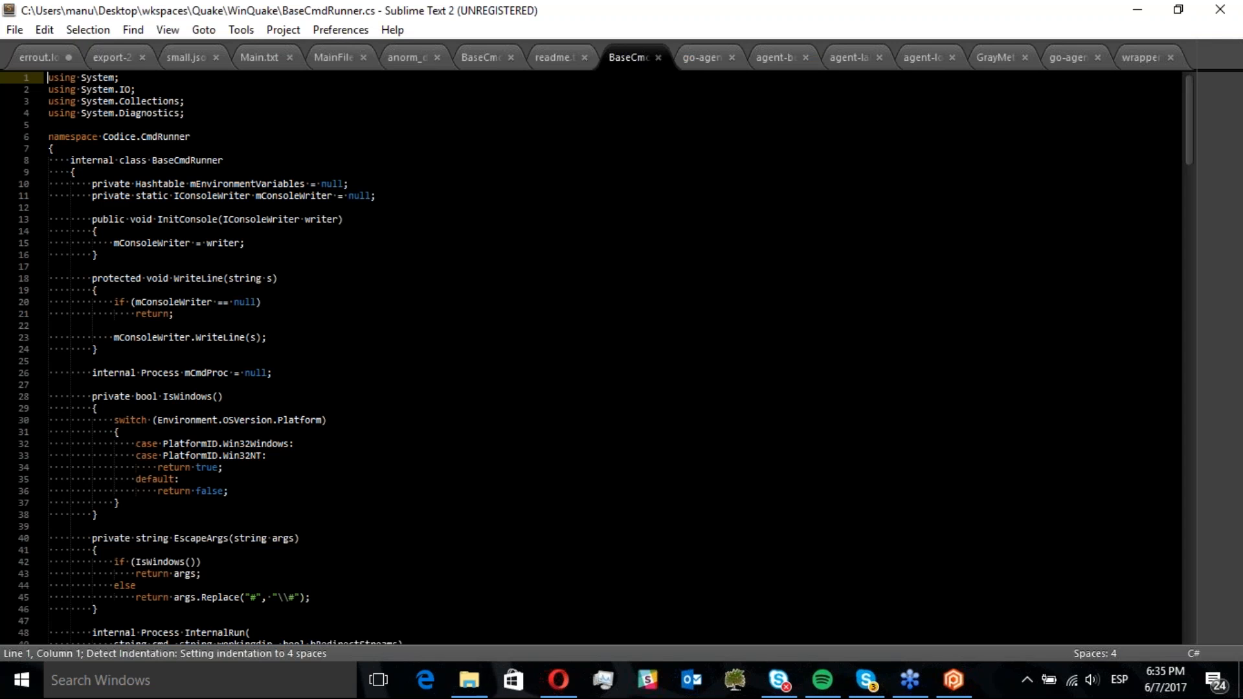
left_click(99, 394)
left_click_drag(108, 511, 9, 396)
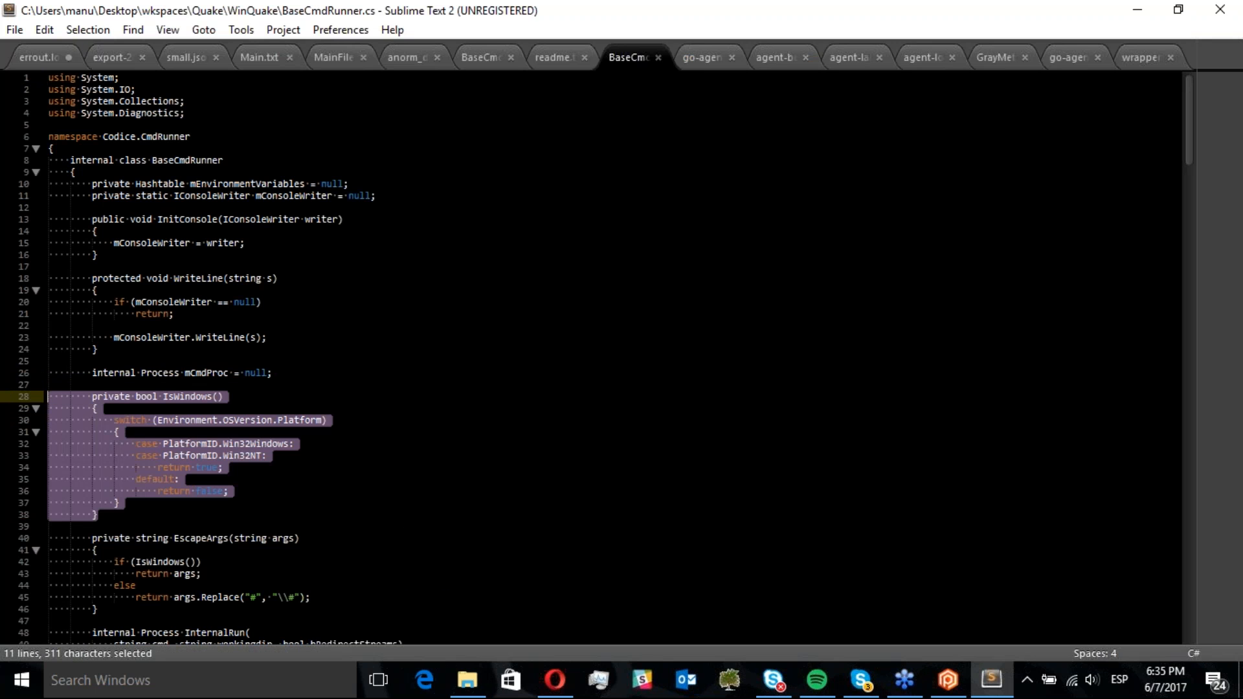
key("ctrl+x")
key("BackSpace")
key("BackSpace")
key("Page_Down")
key("Page_Down")
key("Page_Down")
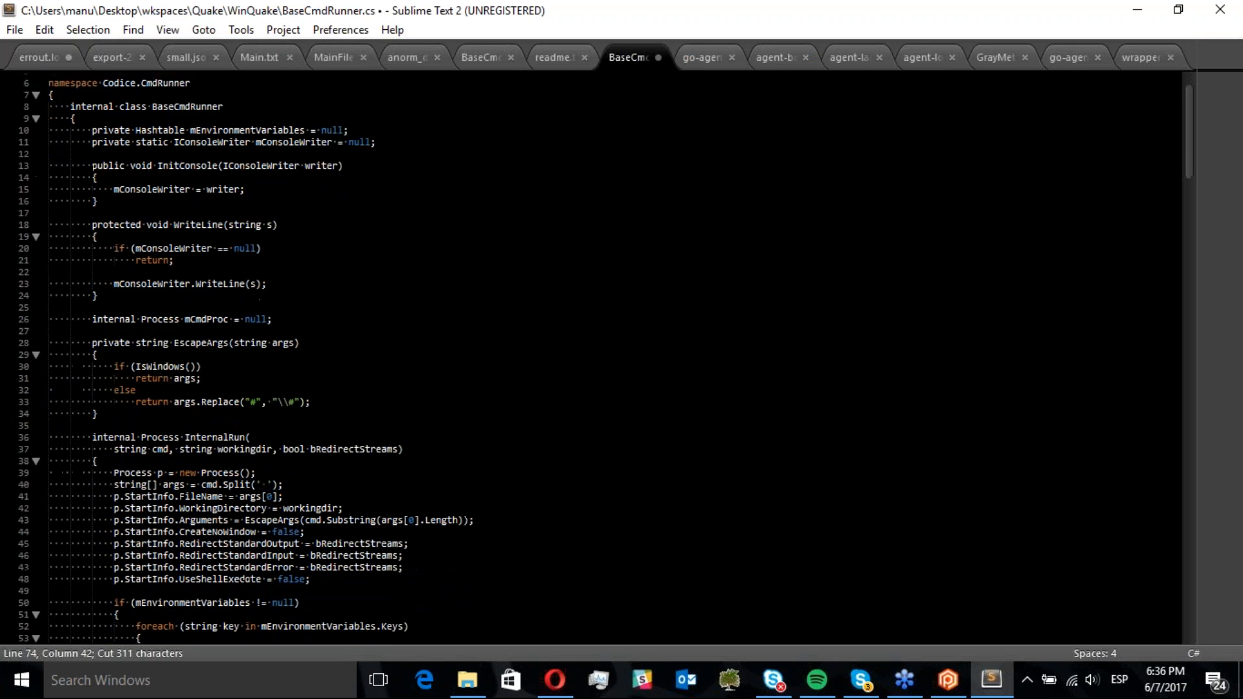
left_click(141, 133)
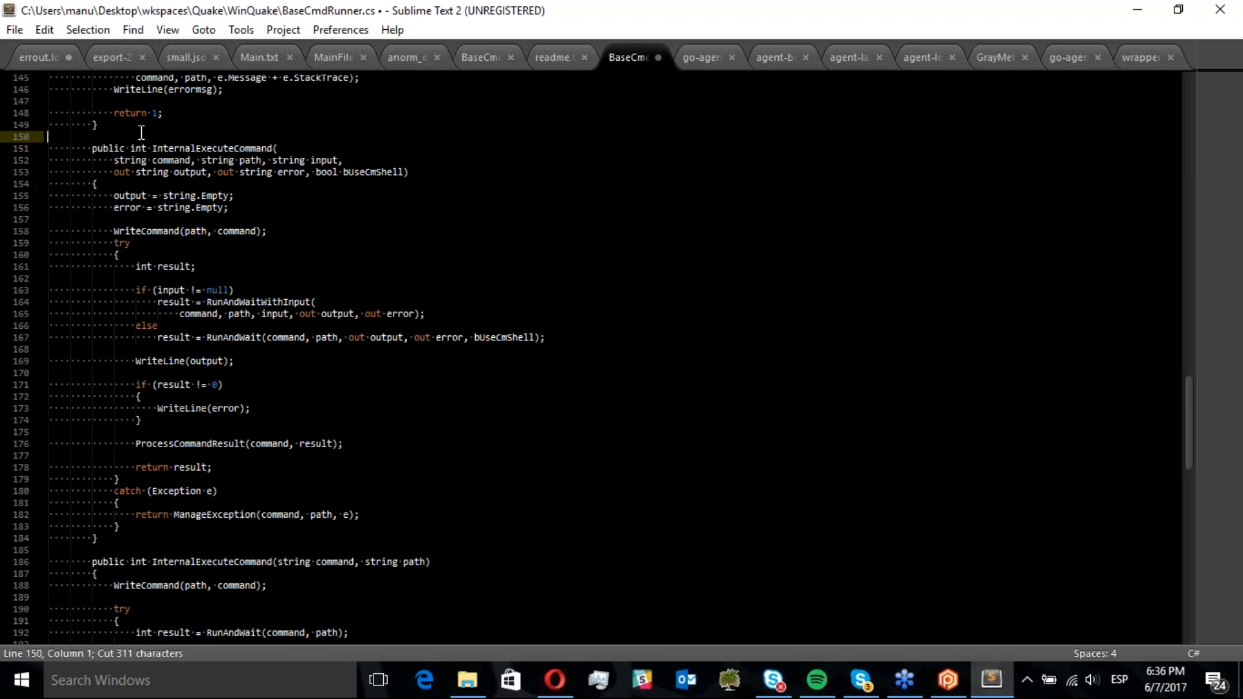
key("ctrl+v")
key("Return")
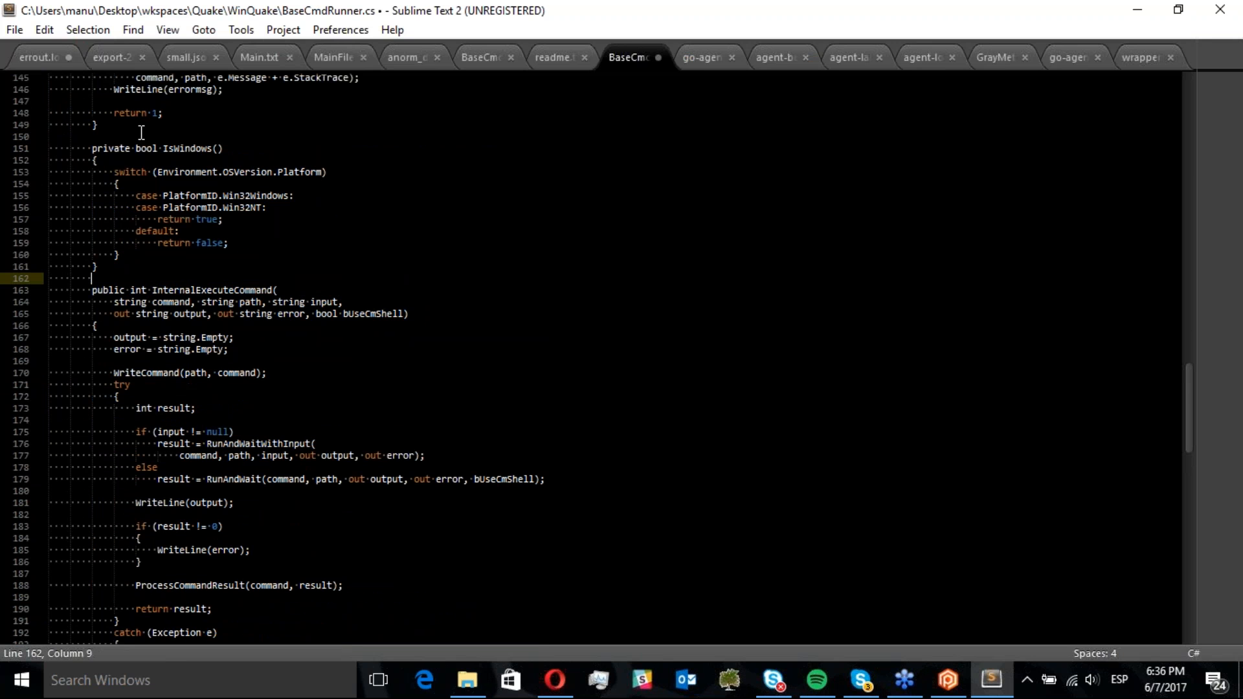
Swap IsWindows' return values so the Win32 cases return false and the default returns true, then save and close
double_click(213, 244)
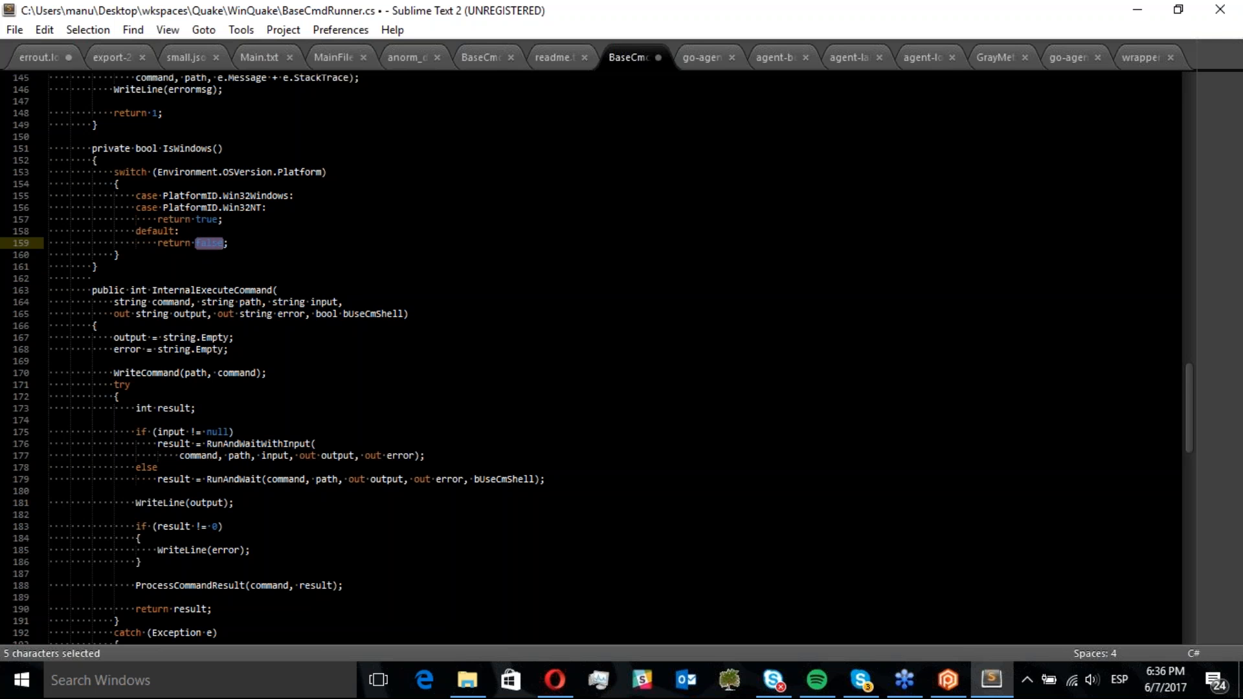
type("true")
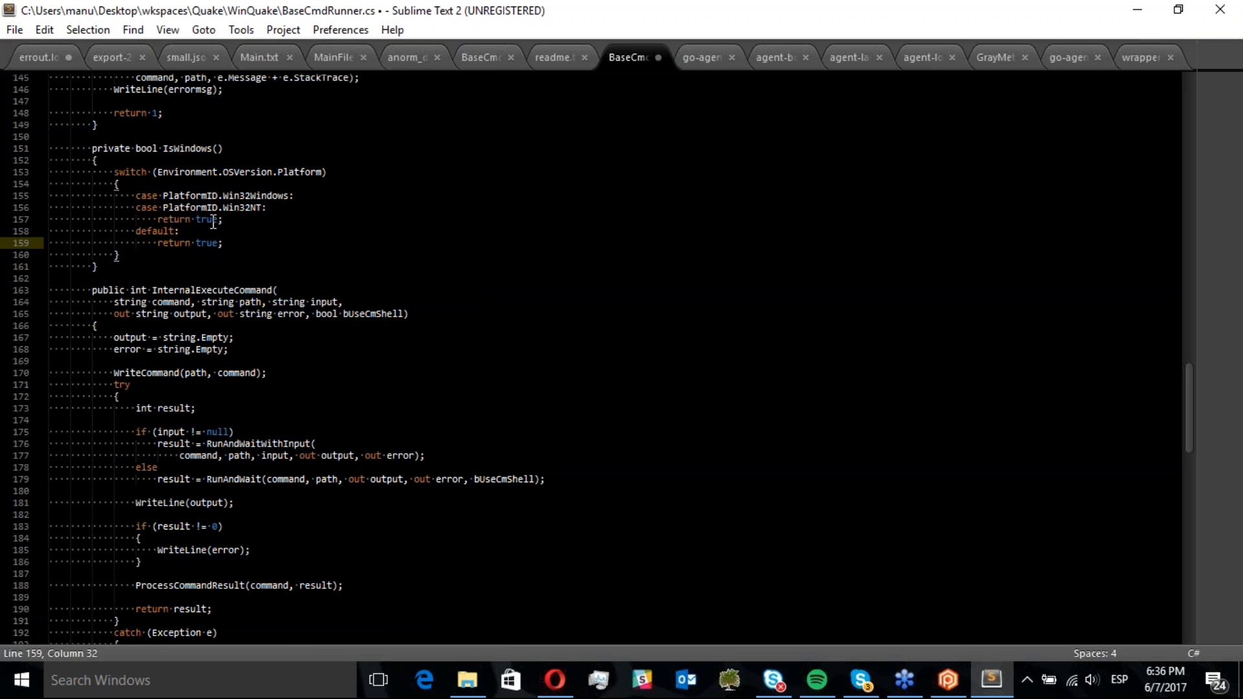
double_click(213, 220)
type("false")
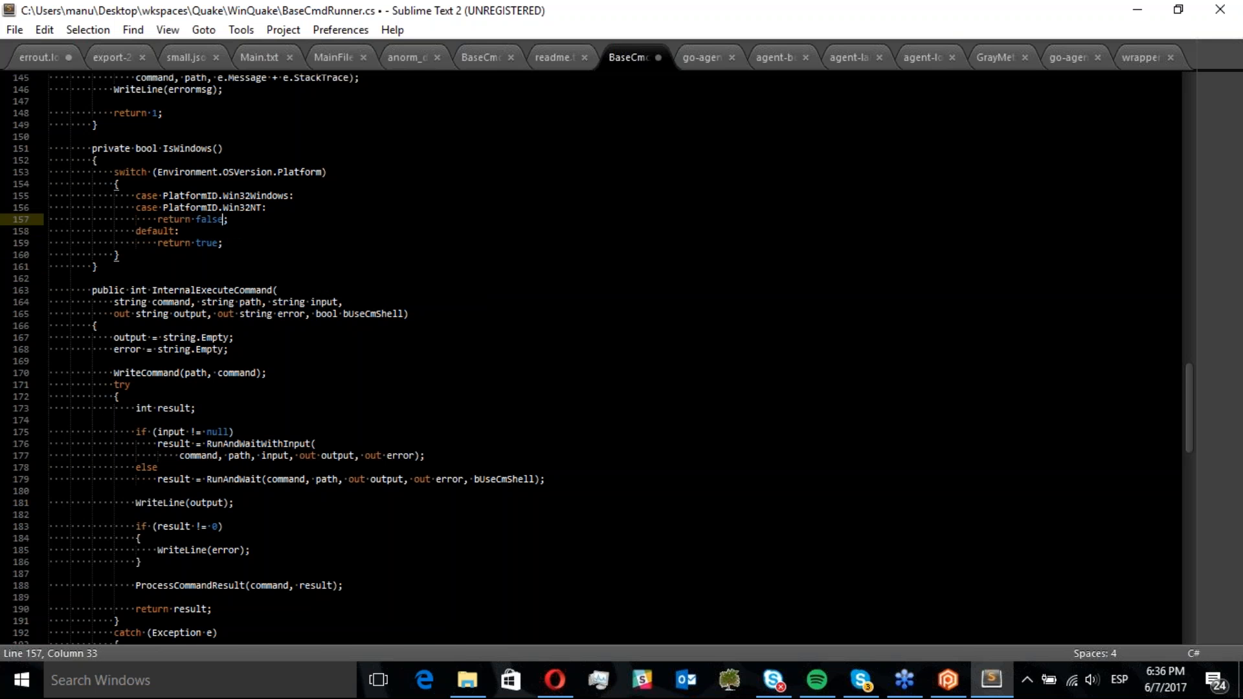
key("ctrl+s")
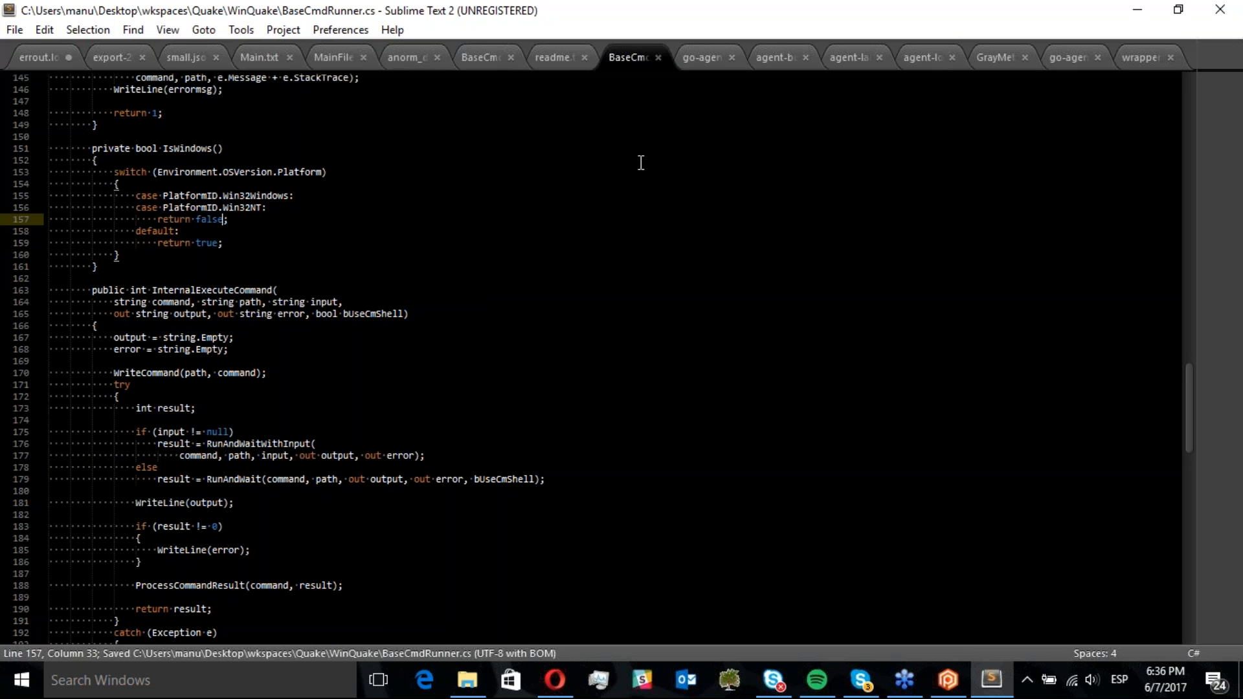
left_click(1220, 10)
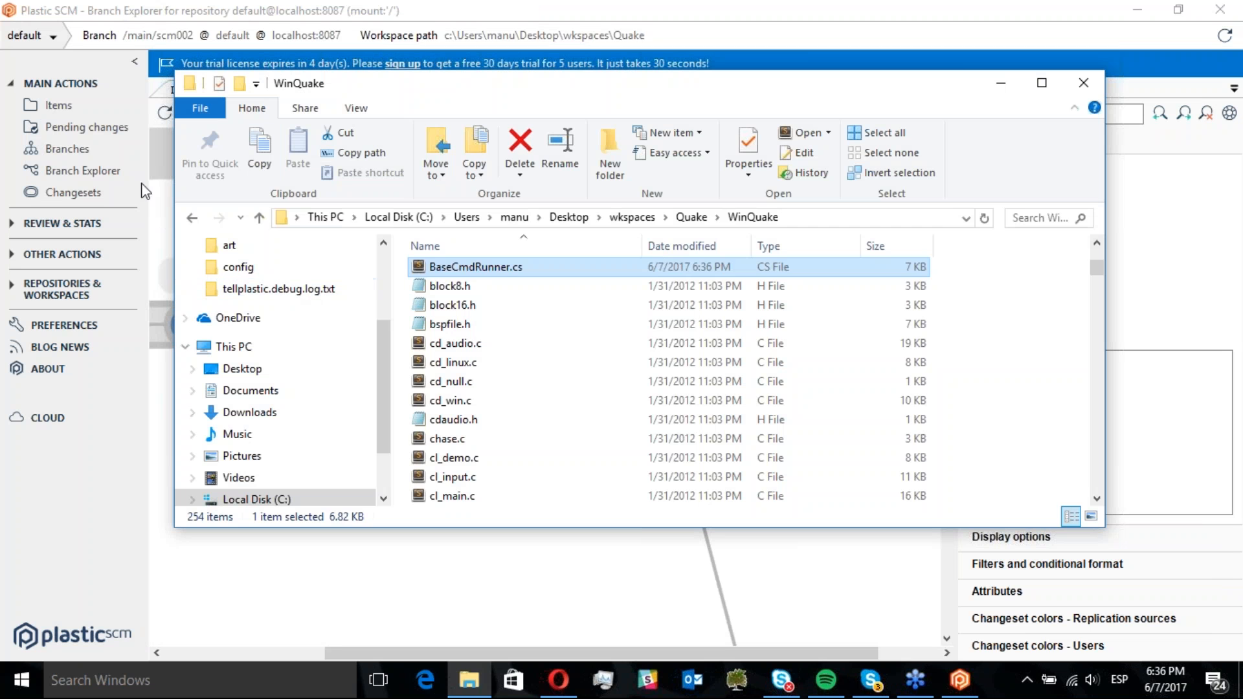
Return to Plastic SCM and refresh the workspace's pending changes
left_click(191, 220)
left_click(191, 220)
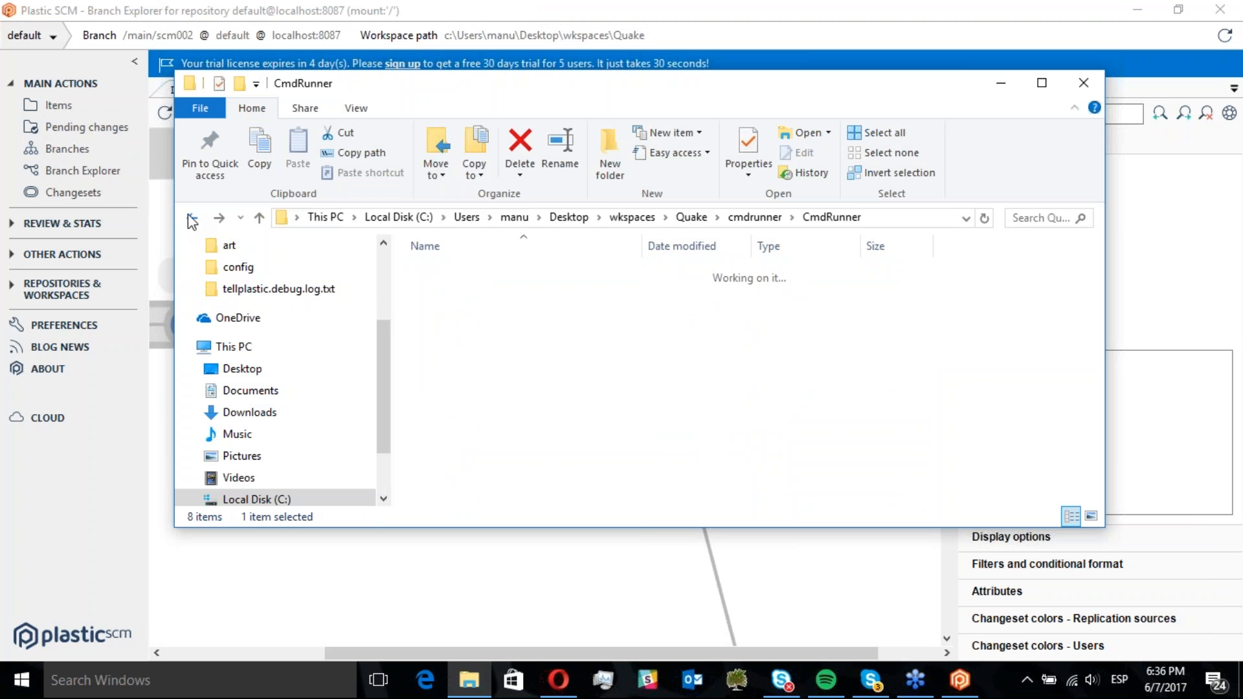
left_click(407, 534)
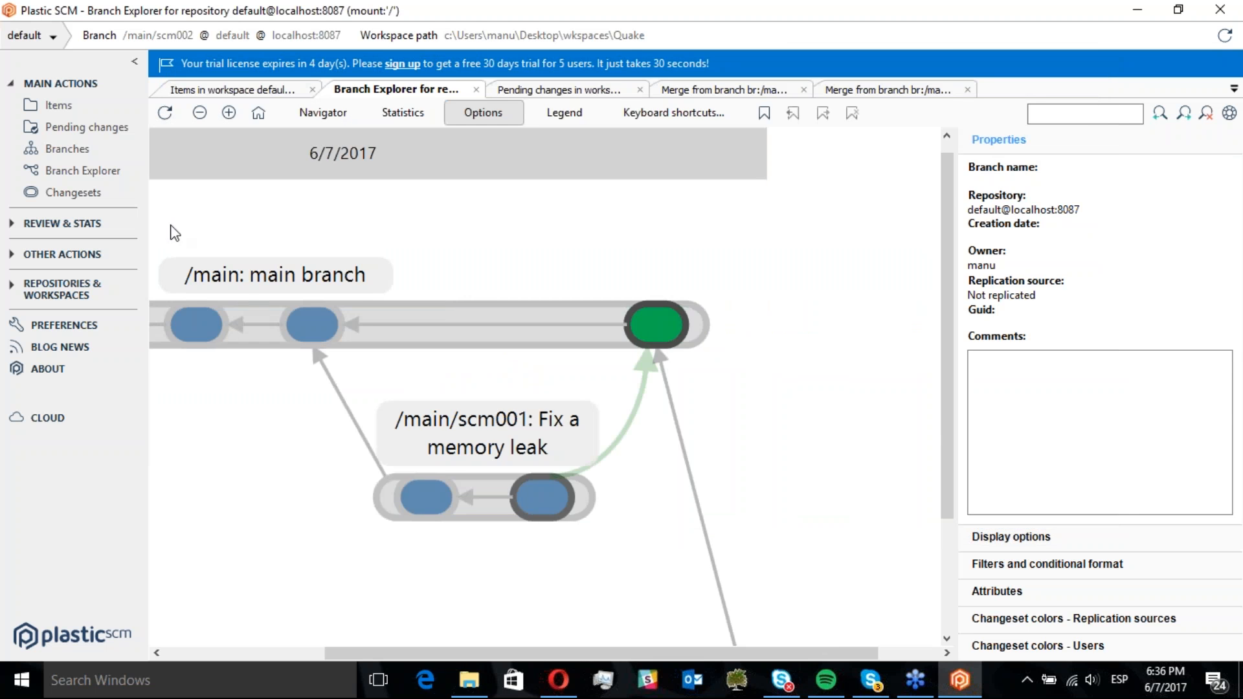
left_click(99, 129)
left_click(165, 113)
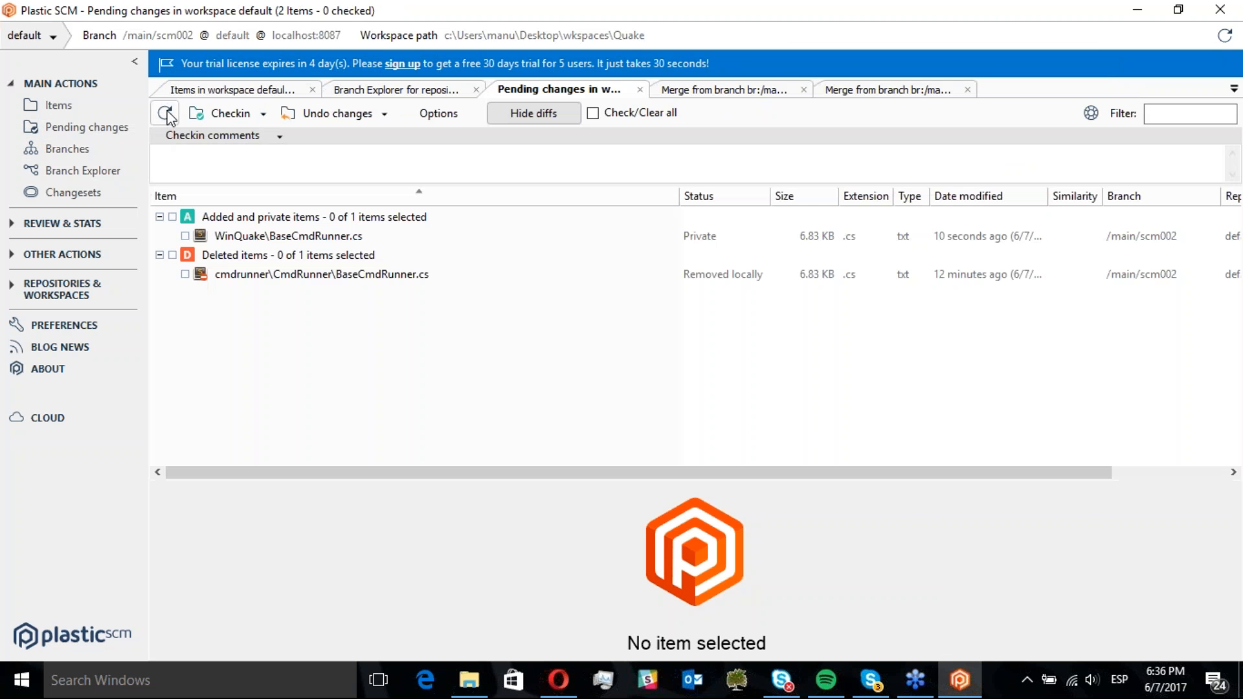
Preview the deleted and private BaseCmdRunner.cs entries and review the pending changes display options without changing them
left_click(381, 275)
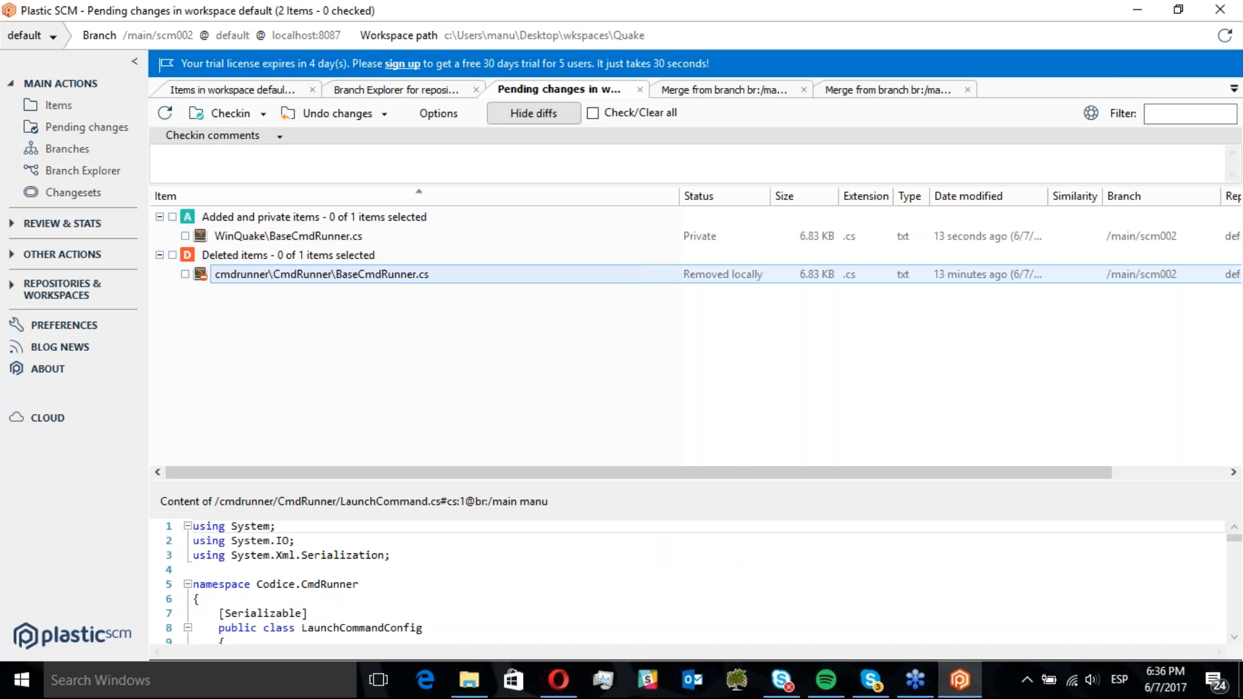
left_click(346, 239)
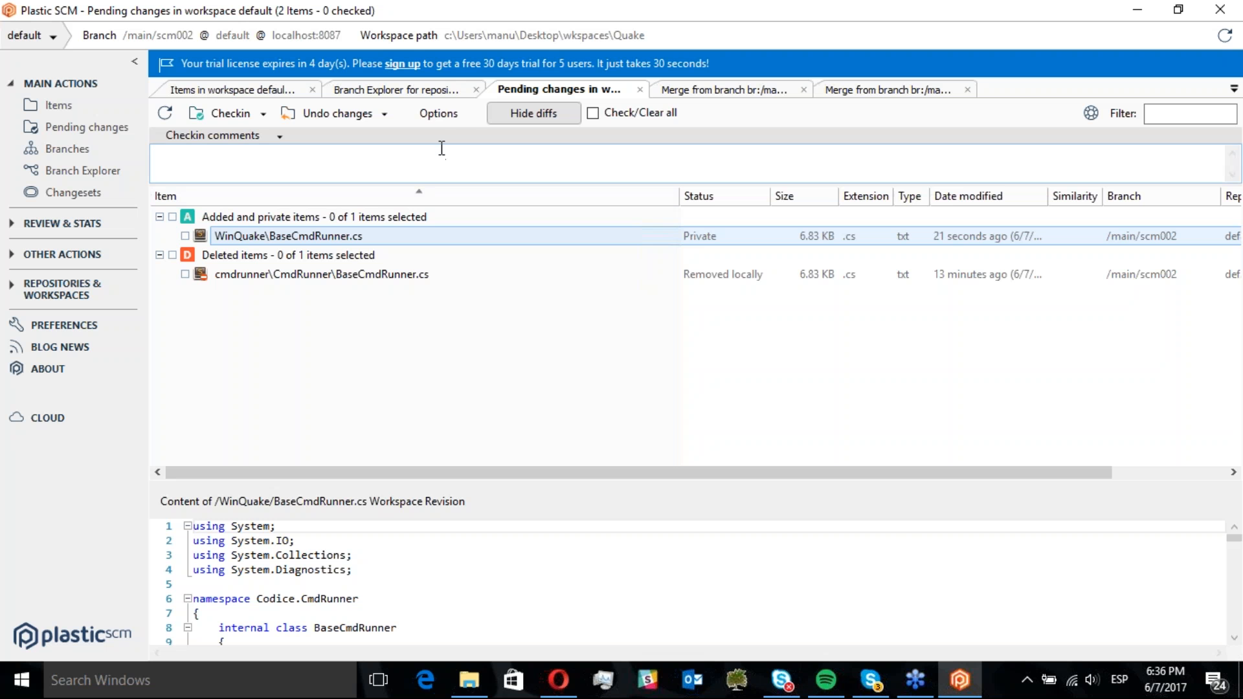
left_click(440, 115)
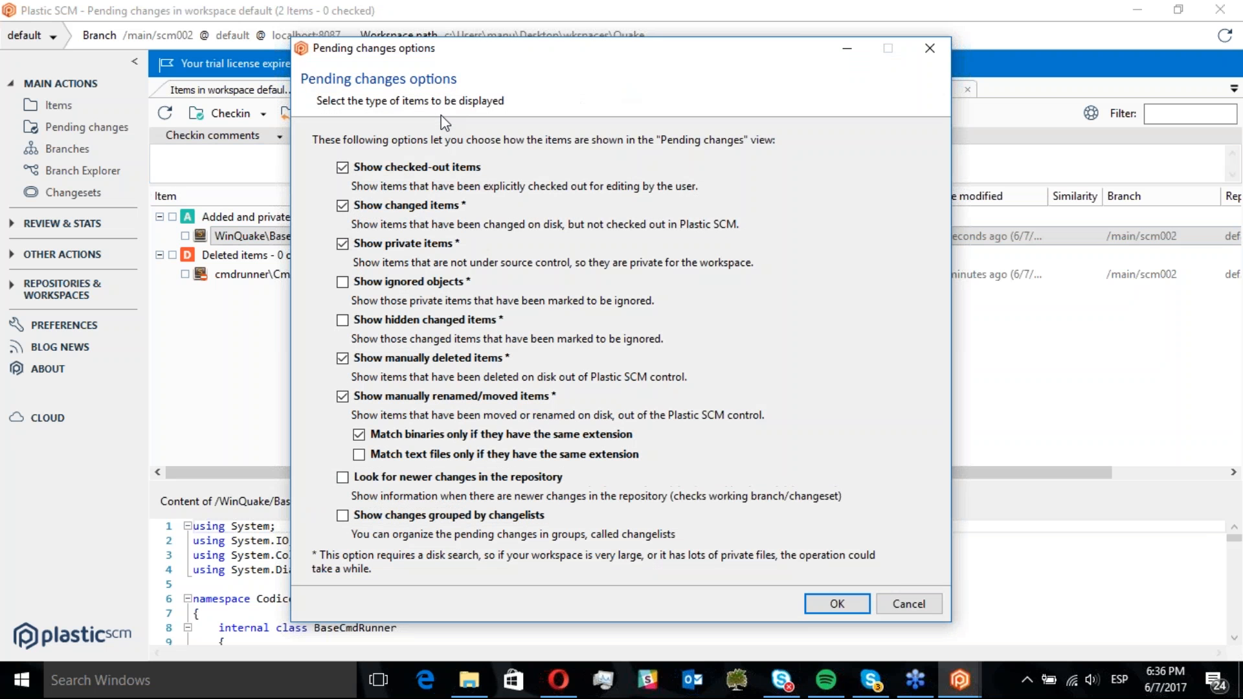
left_click(907, 603)
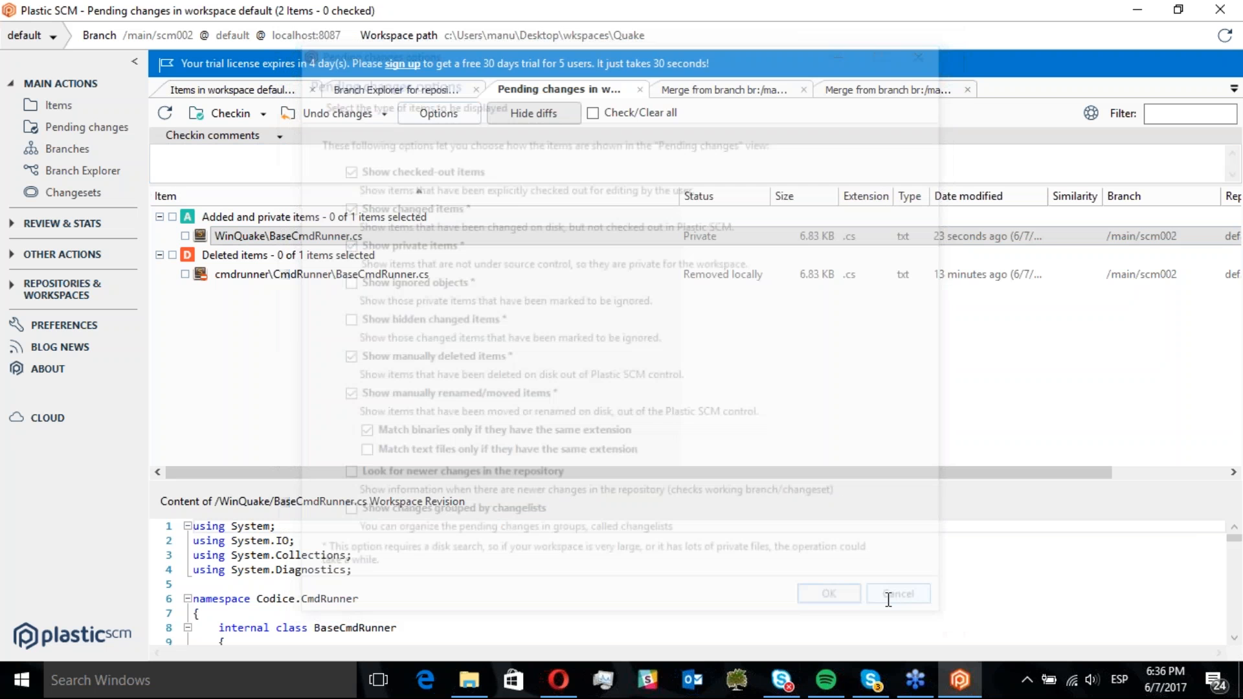
Use Search matches on the private WinQuake\BaseCmdRunner.cs at 75% minimum similarity and mark it as moved from cmdrunner\CmdRunner\BaseCmdRunner.cs
left_click(324, 279)
right_click(325, 278)
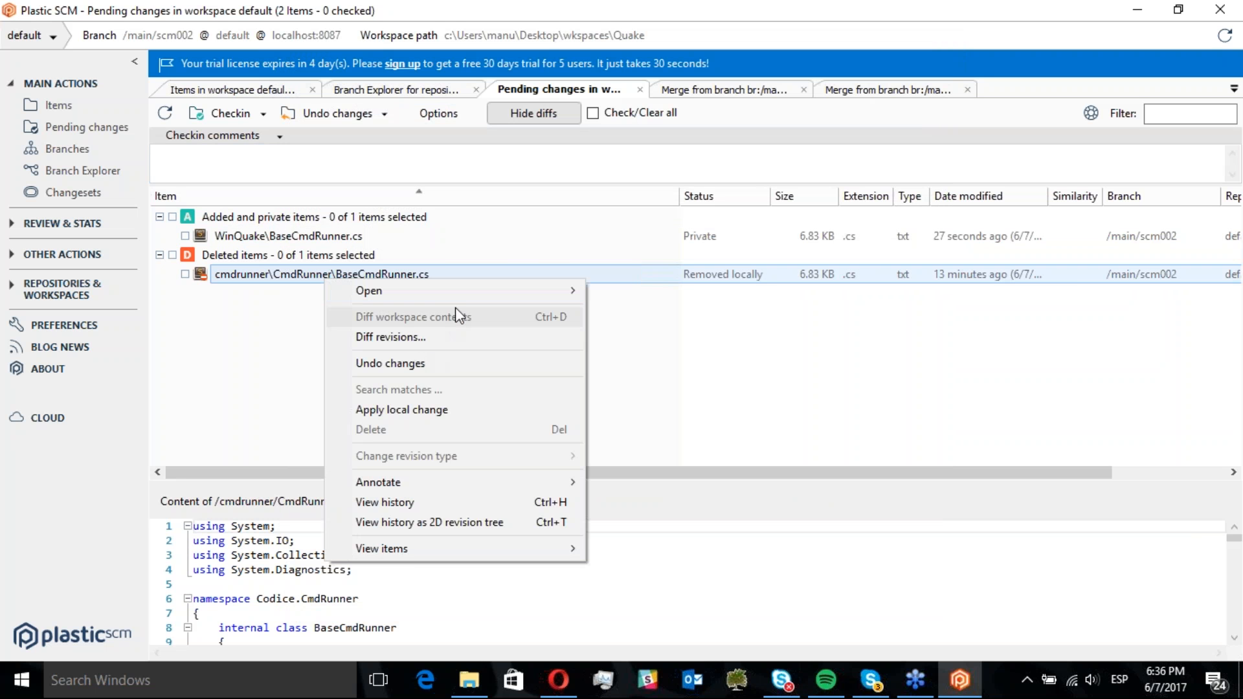
left_click(312, 236)
right_click(311, 236)
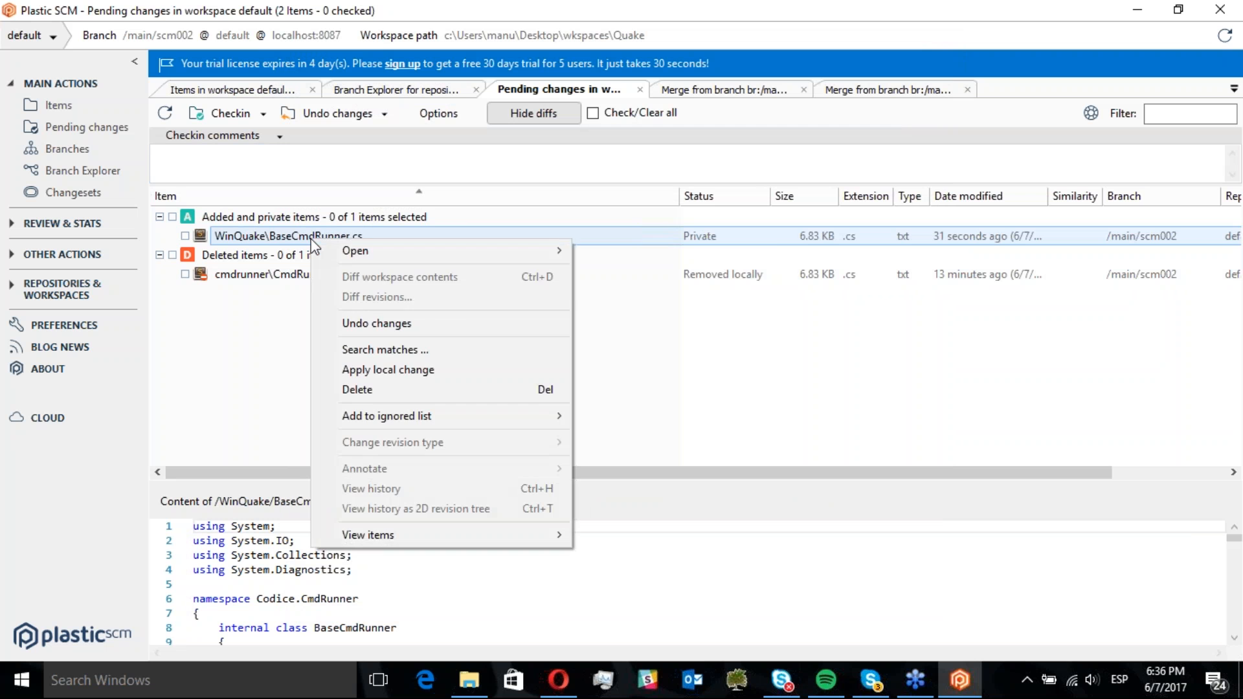
mouse_move(394, 249)
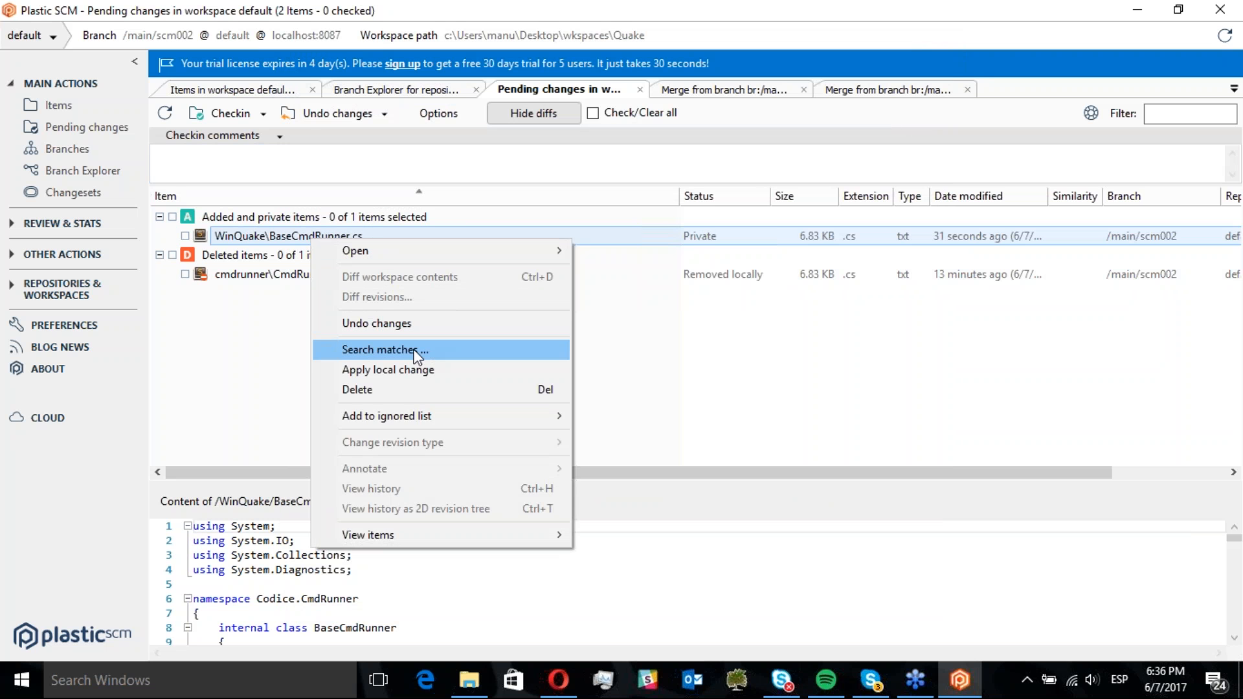
left_click(370, 353)
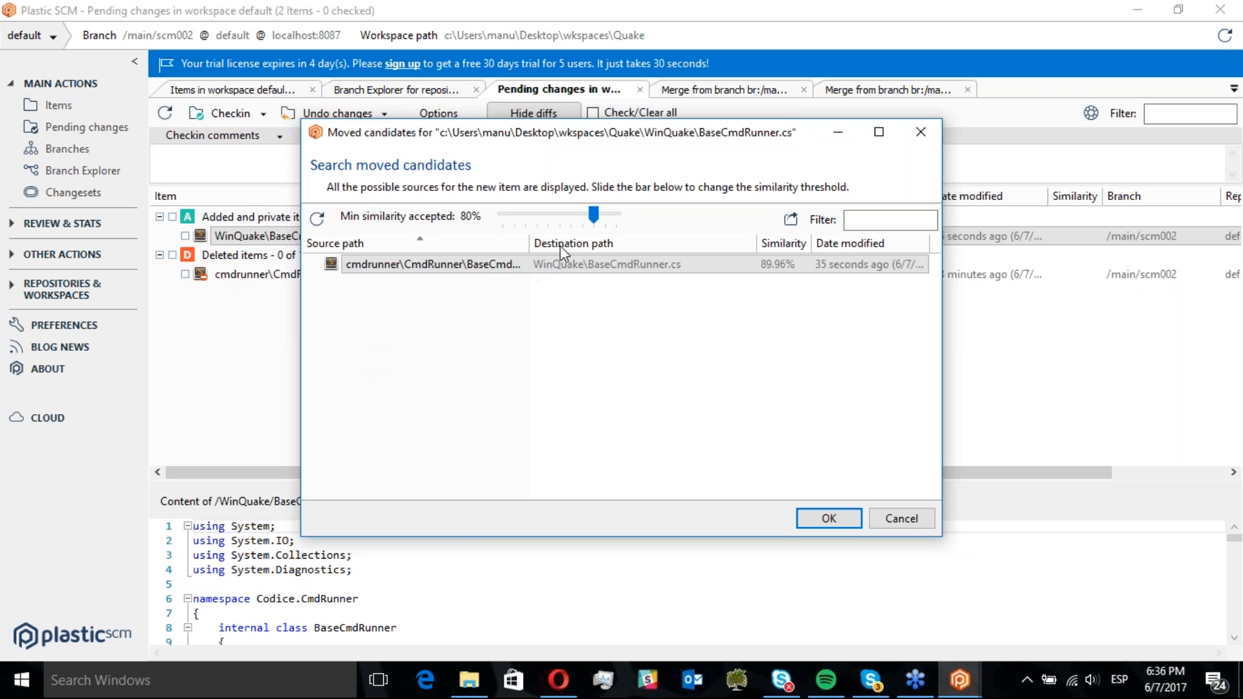
left_click_drag(589, 224, 587, 220)
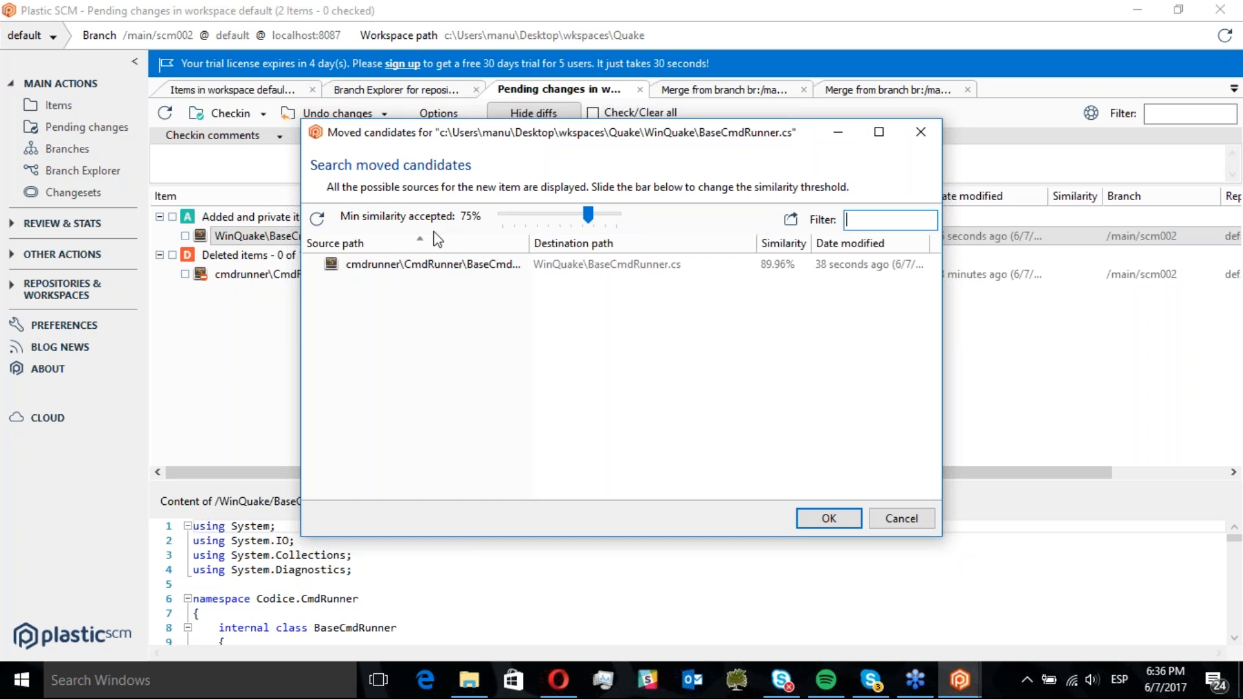
double_click(418, 264)
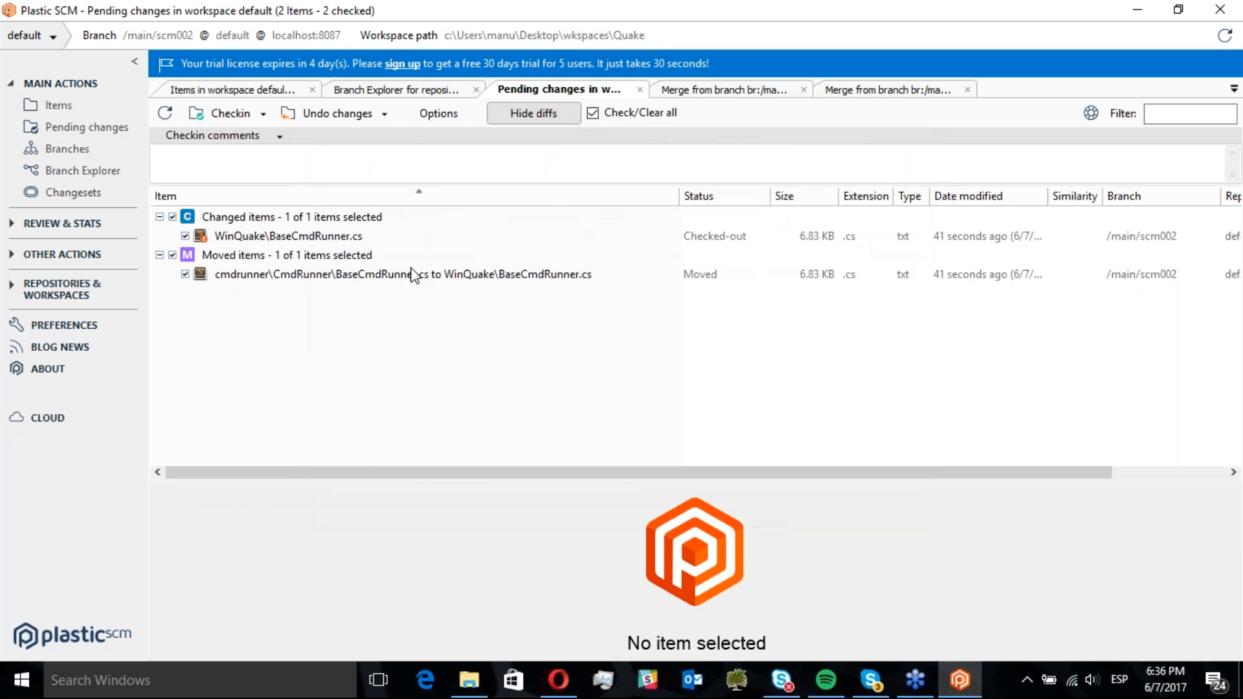
Select the moved BaseCmdRunner.cs and enlarge the diff pane to compare it with the /main revision
left_click(243, 277)
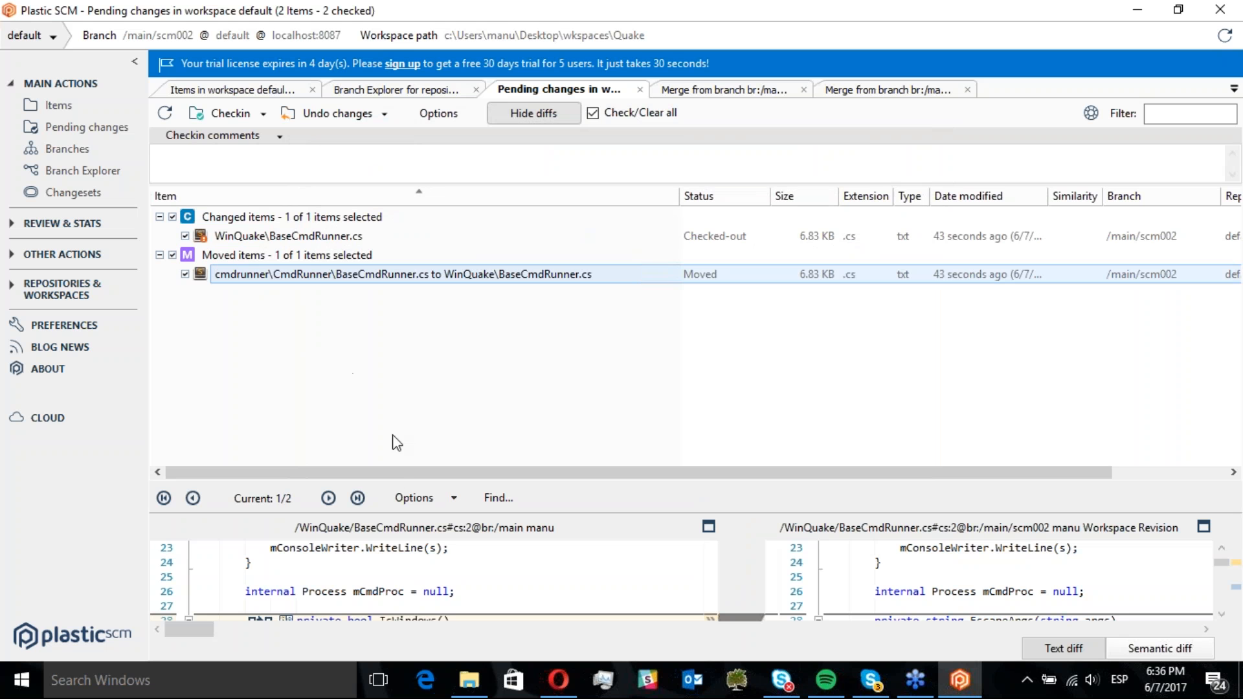
left_click_drag(400, 482, 401, 319)
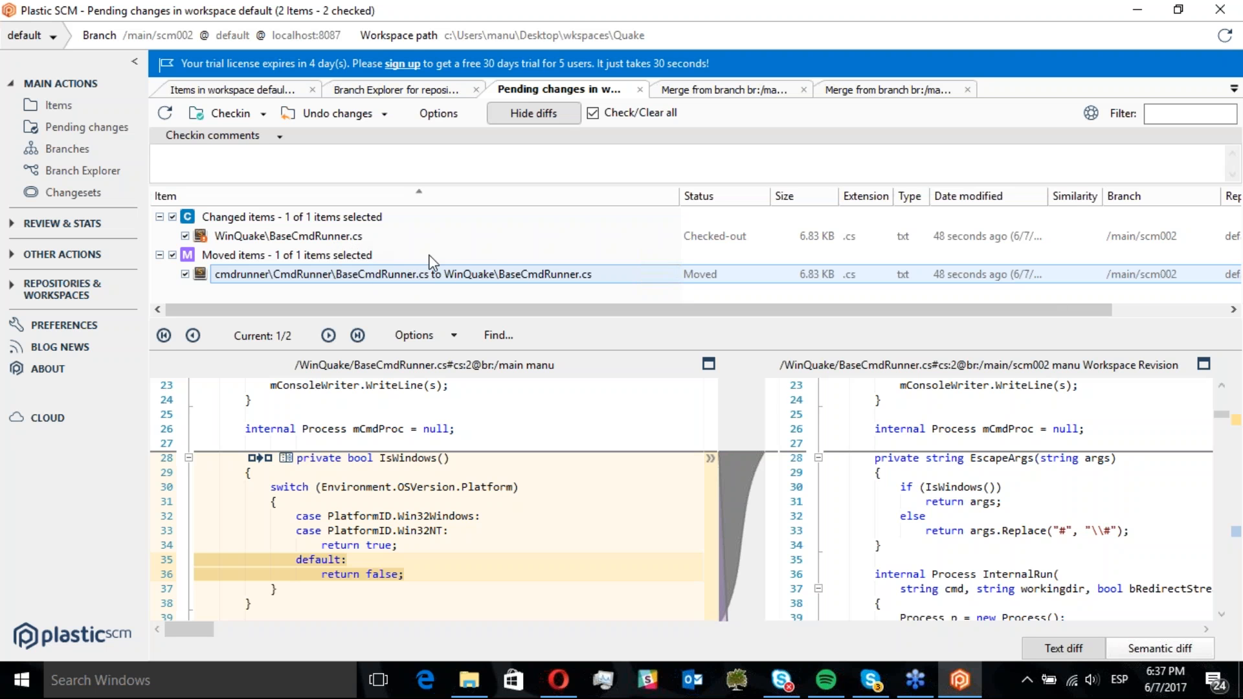
Check in the pending changes on /main/scm002 with the comment "branch content"
left_click(359, 162)
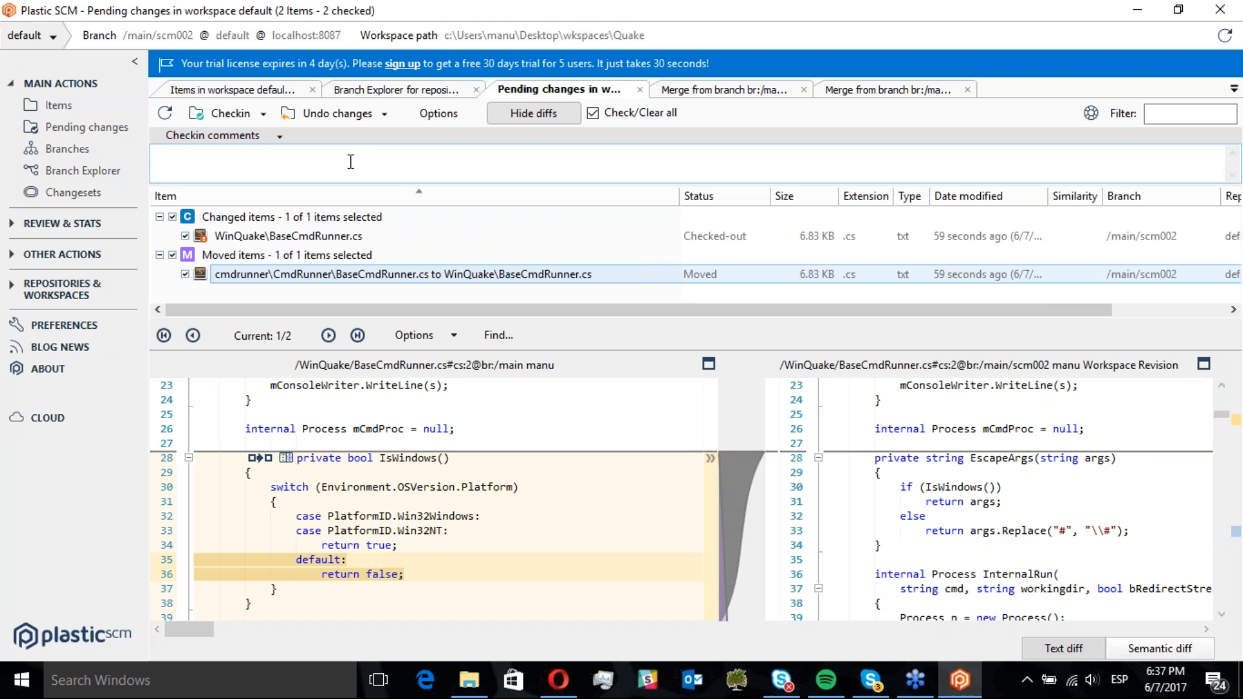
left_click(350, 162)
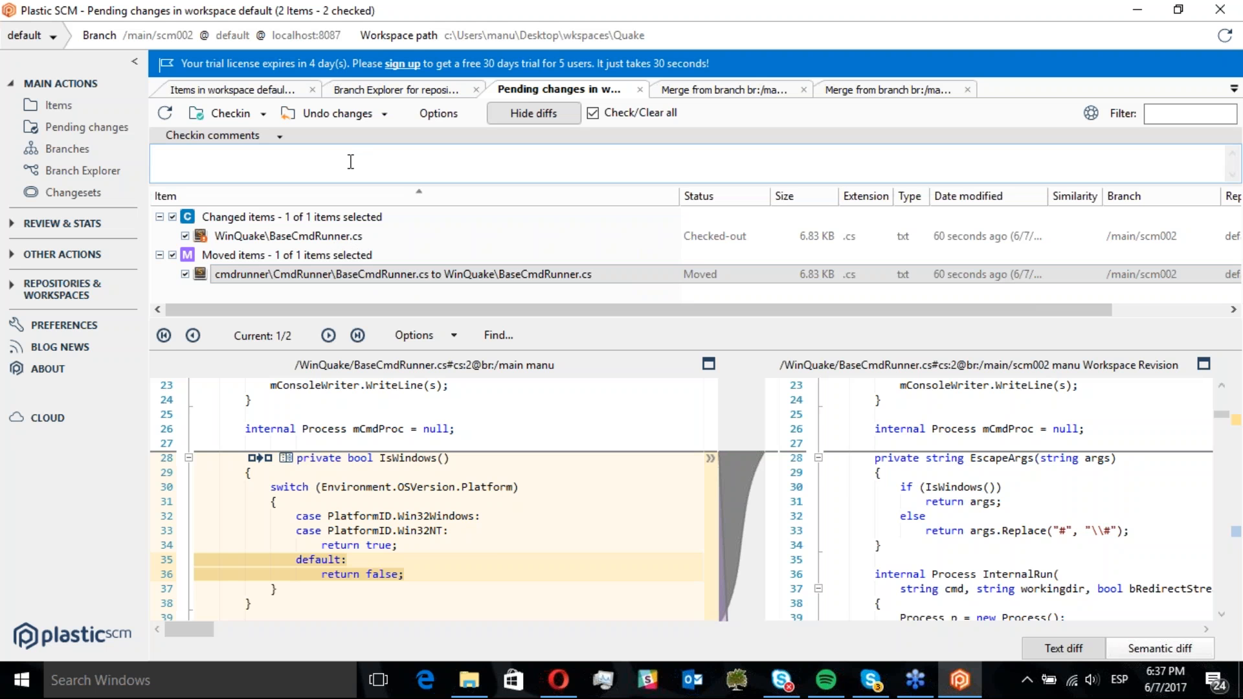
type("br")
type("ontent")
left_click(228, 115)
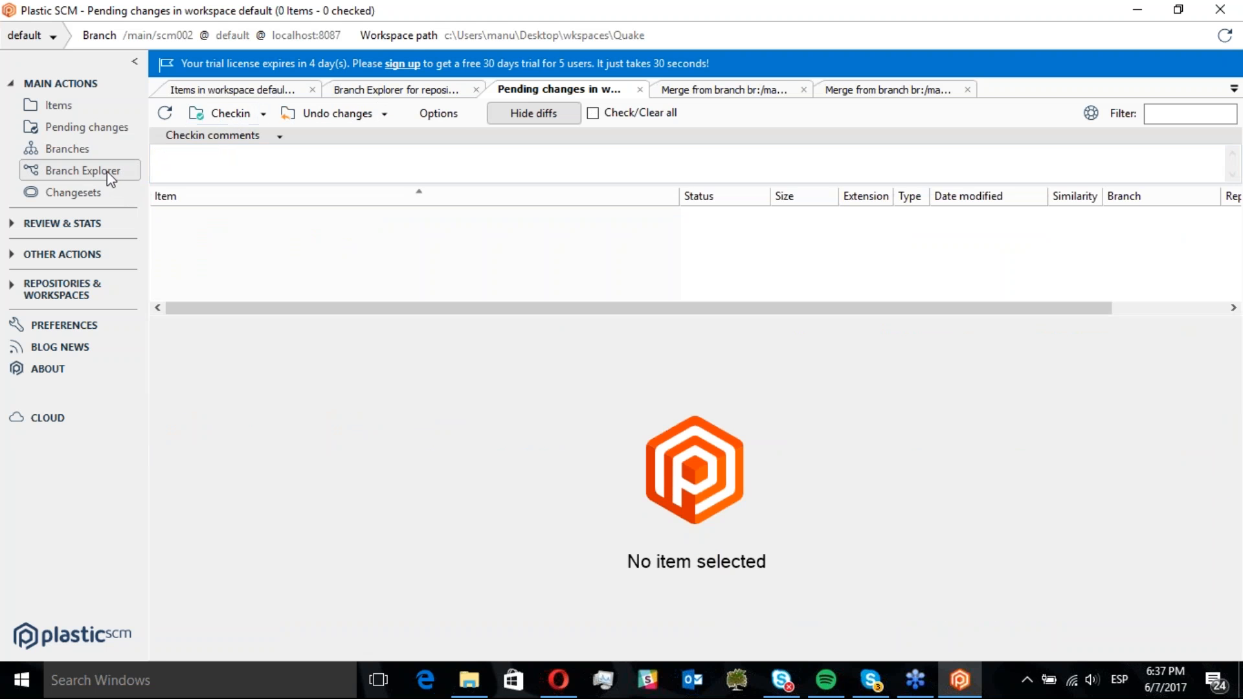
In Branch Explorer, switch the workspace to the /main branch
left_click(107, 171)
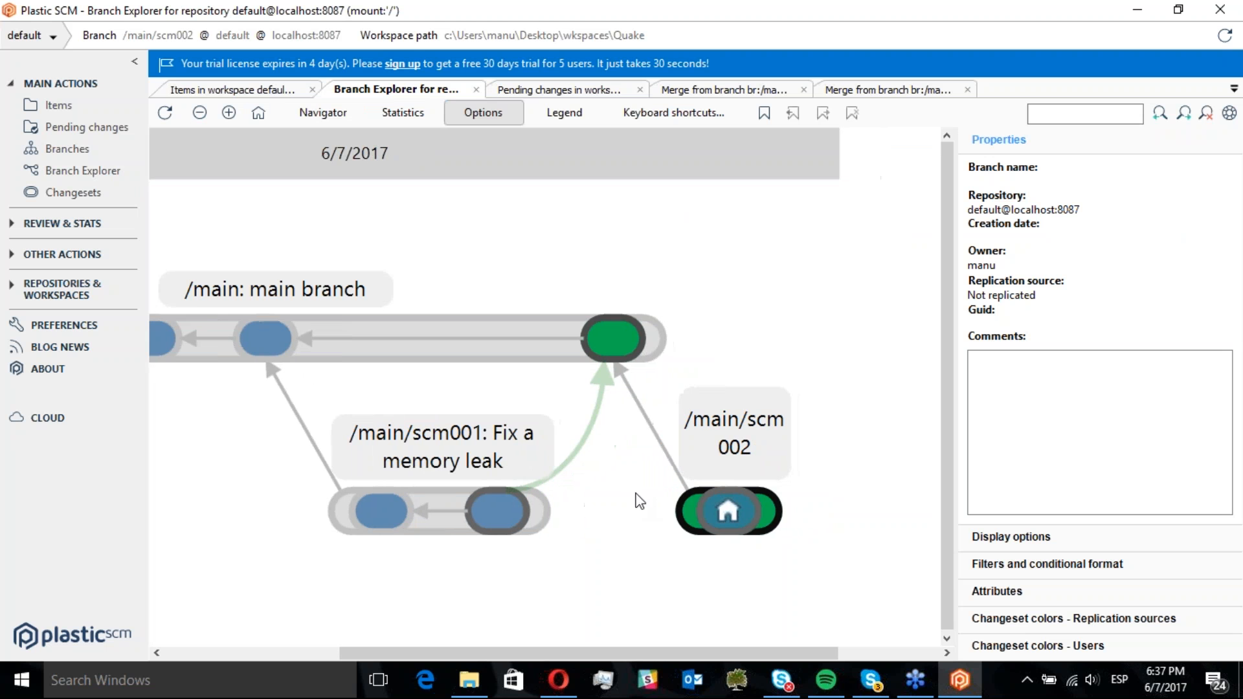
left_click(533, 340)
right_click(533, 340)
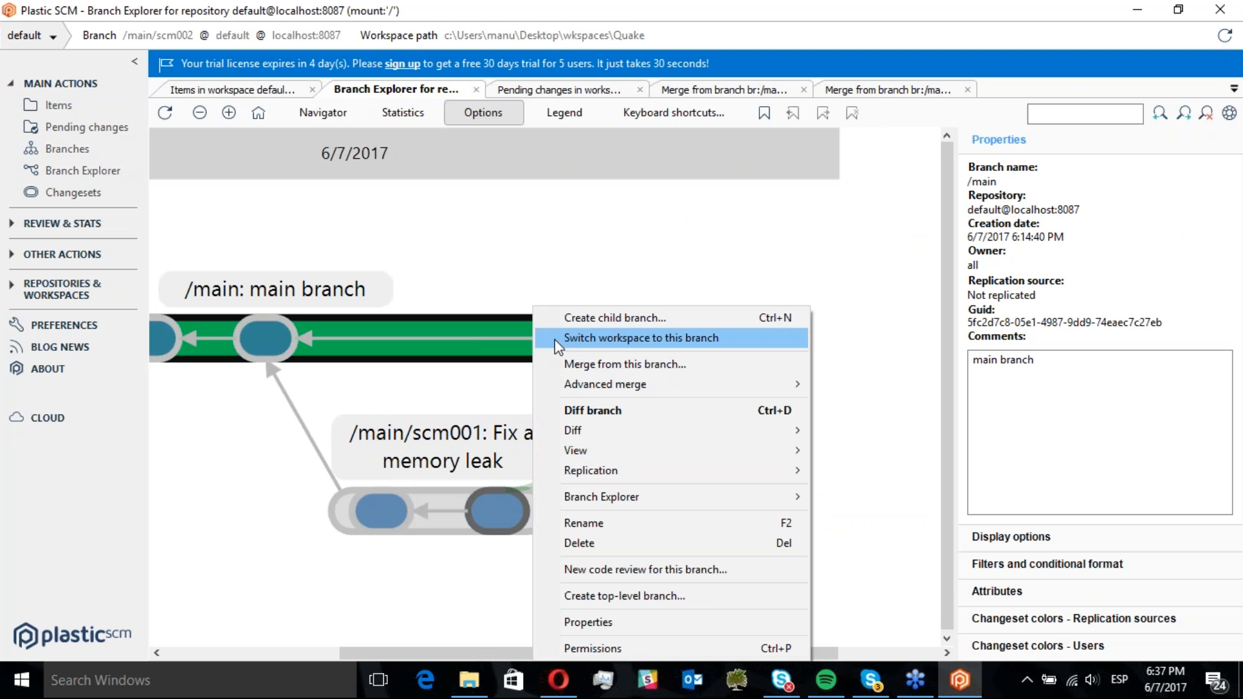
left_click(557, 338)
left_click(659, 407)
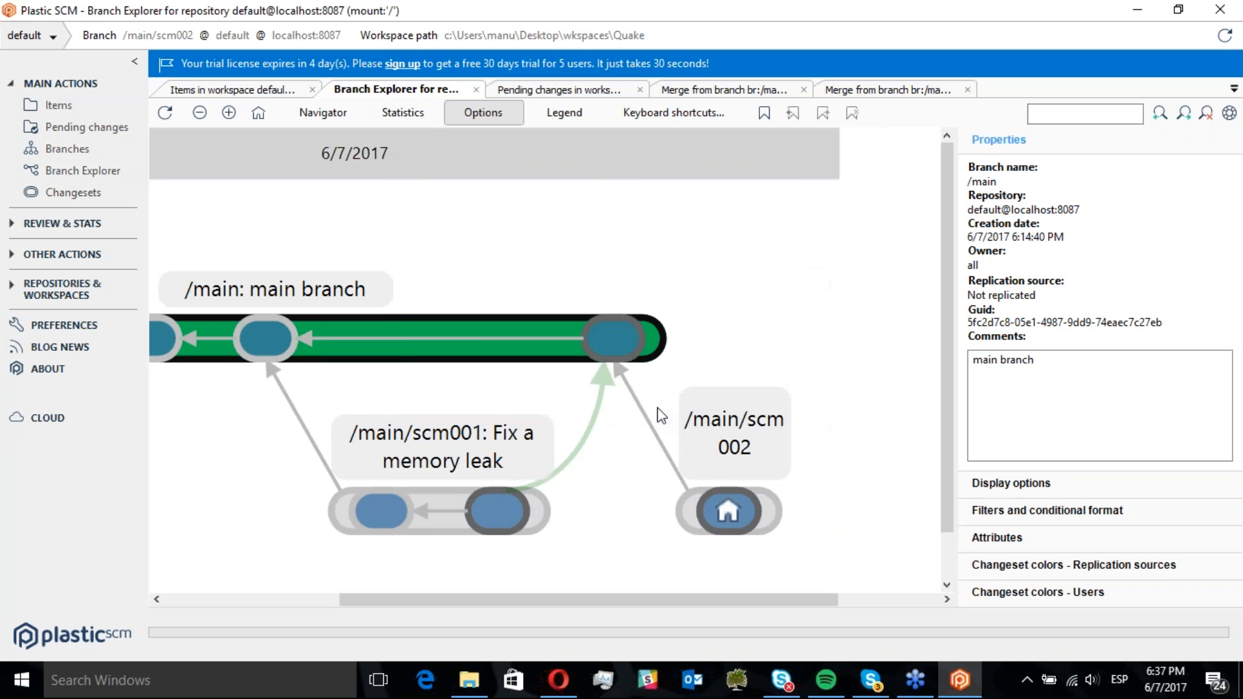
Move BaseCmdRunner.cs from the cmdrunner\CmdRunner folder into its Properties subfolder
left_click(473, 690)
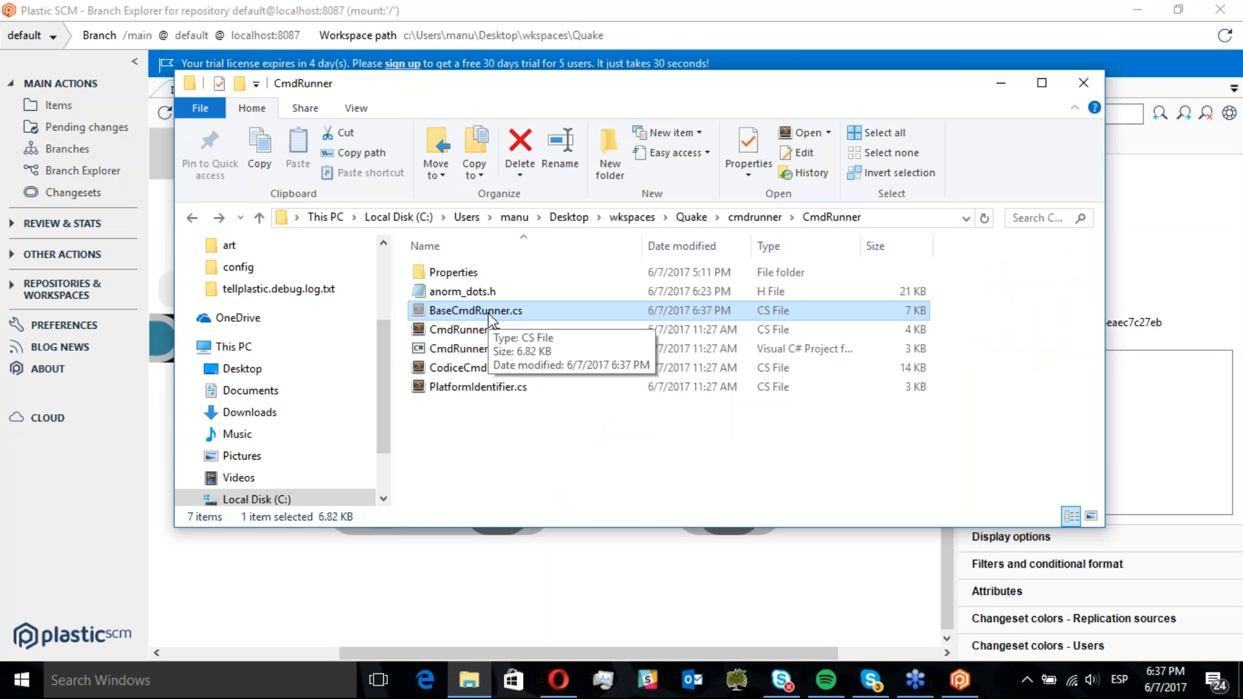
key("ctrl+c")
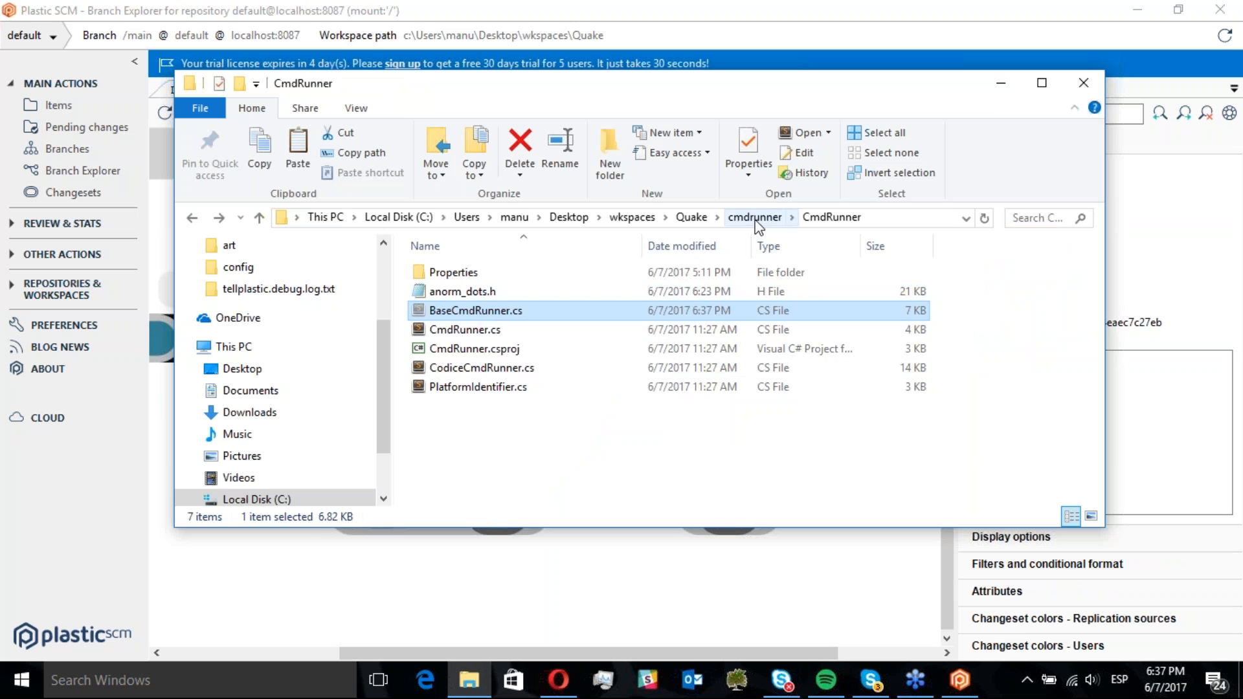
double_click(474, 273)
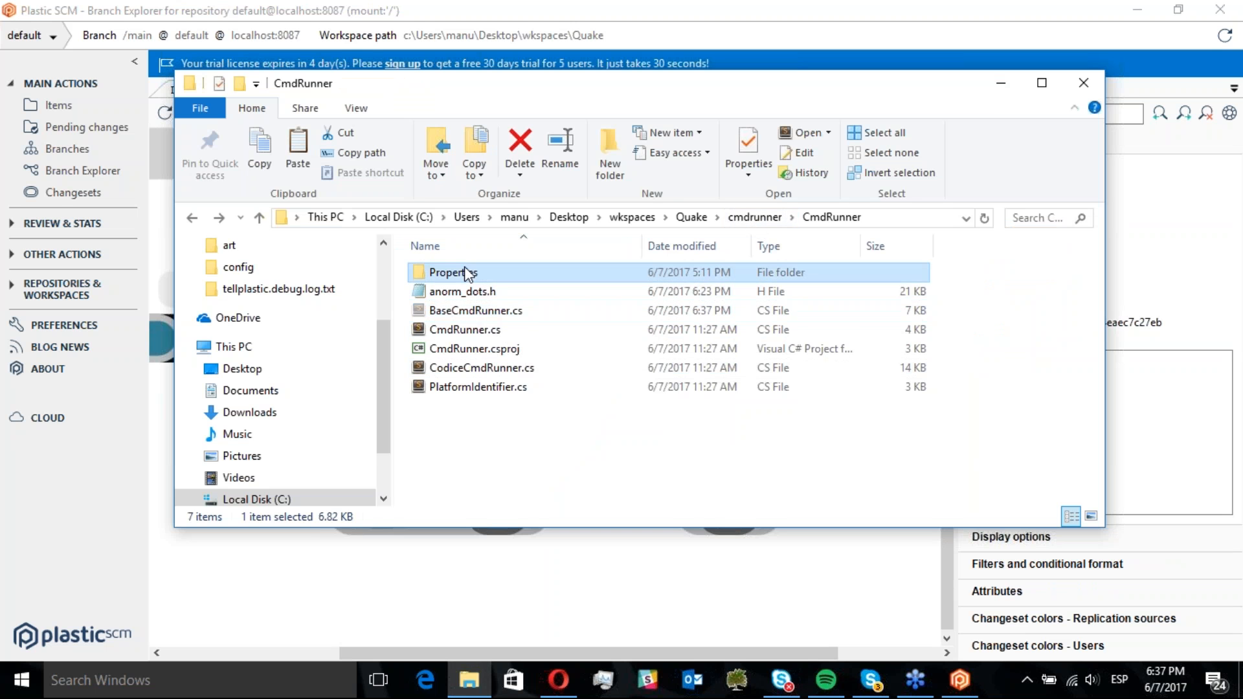
key("ctrl+v")
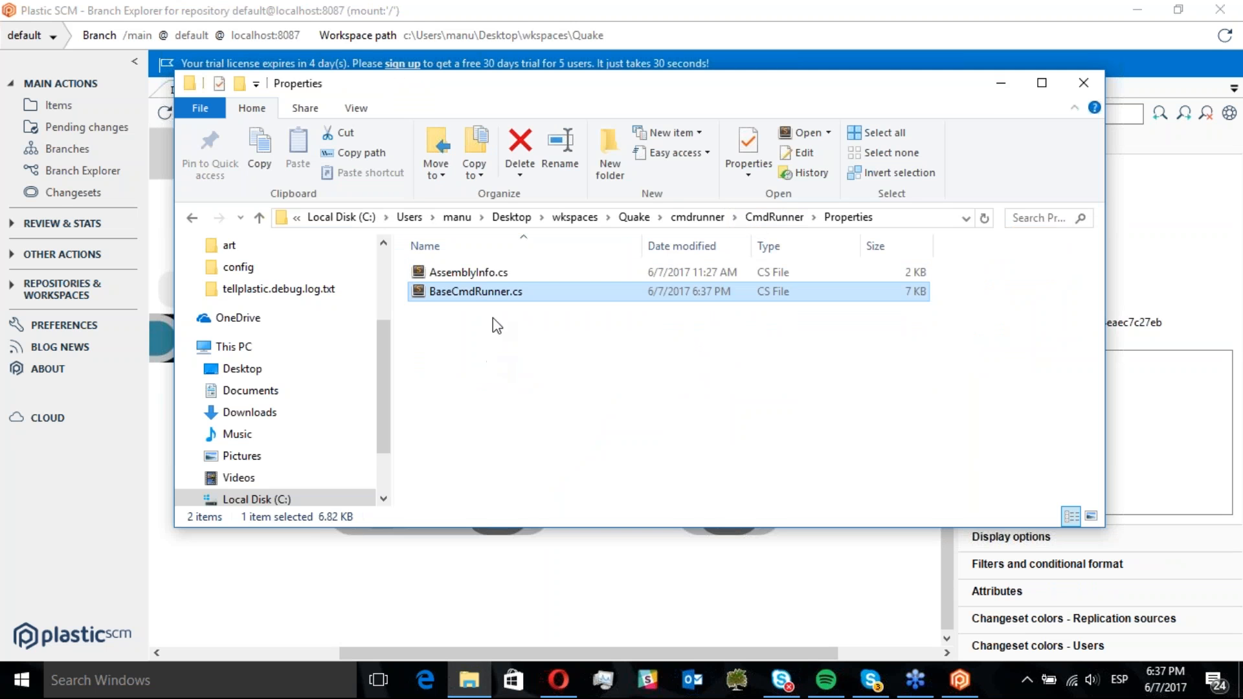
Open the moved BaseCmdRunner.cs, replace Win32Windows with MacOS on line 32, save and close the editor
double_click(467, 293)
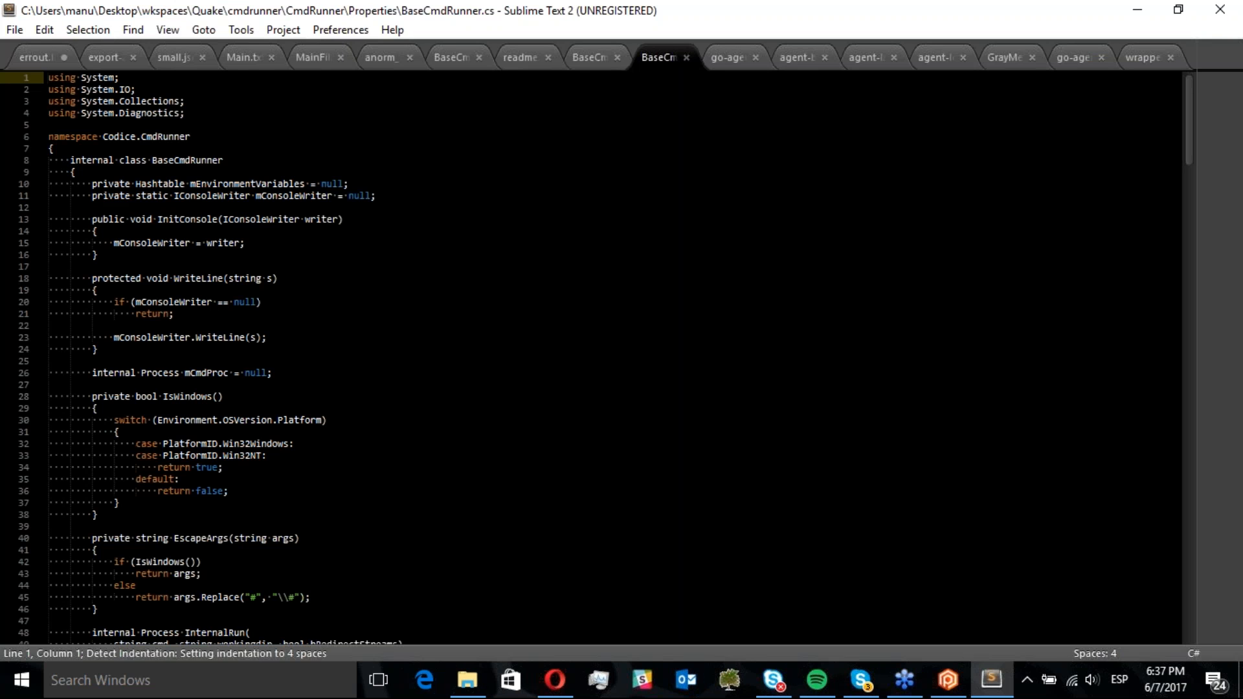
double_click(263, 443)
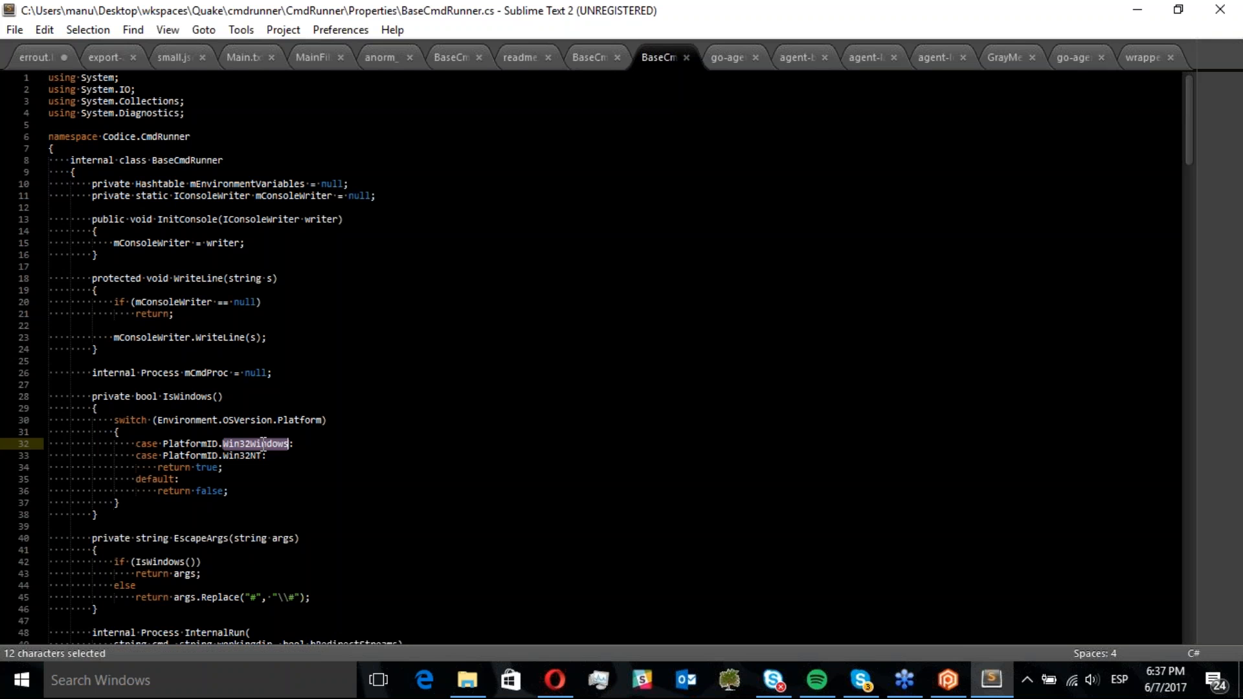
key("BackSpace")
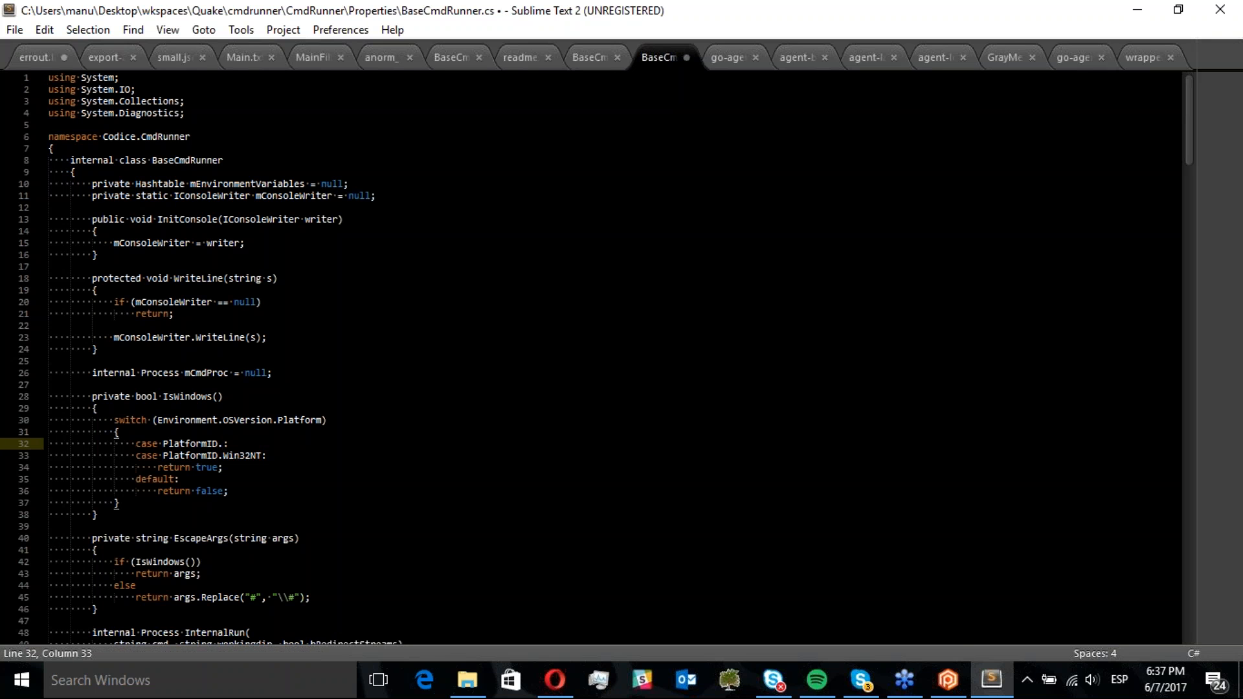
type("MacOS")
key("ctrl+s")
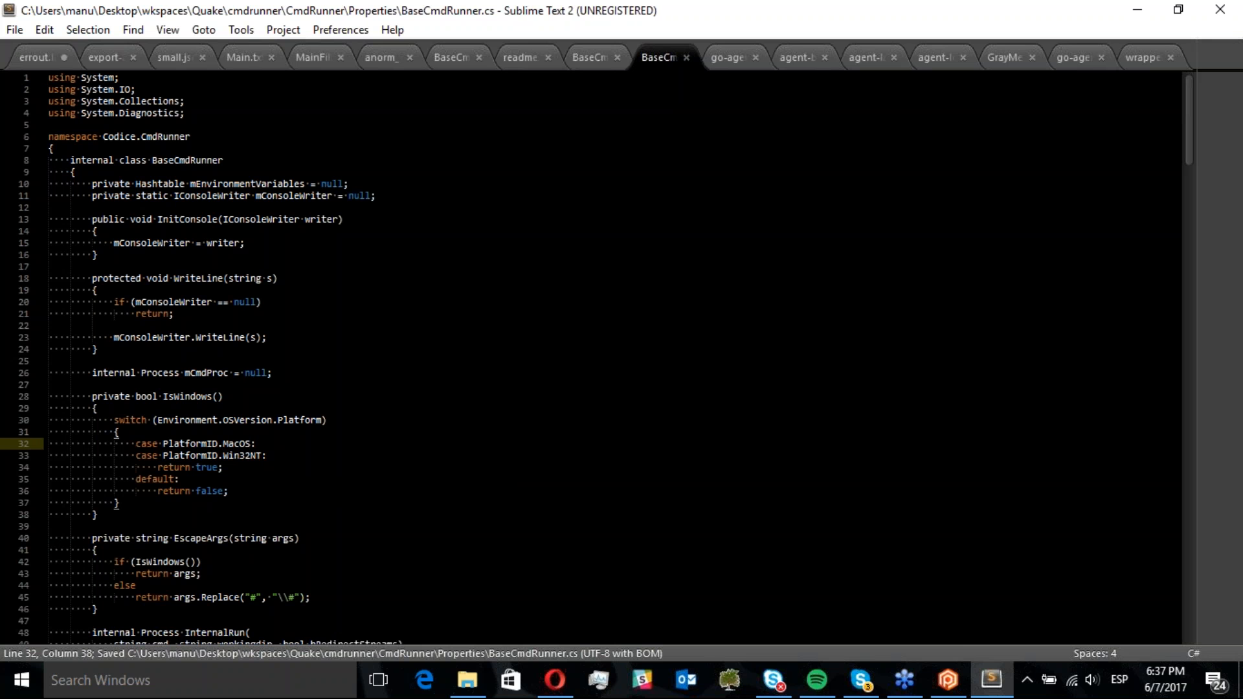
left_click(1219, 9)
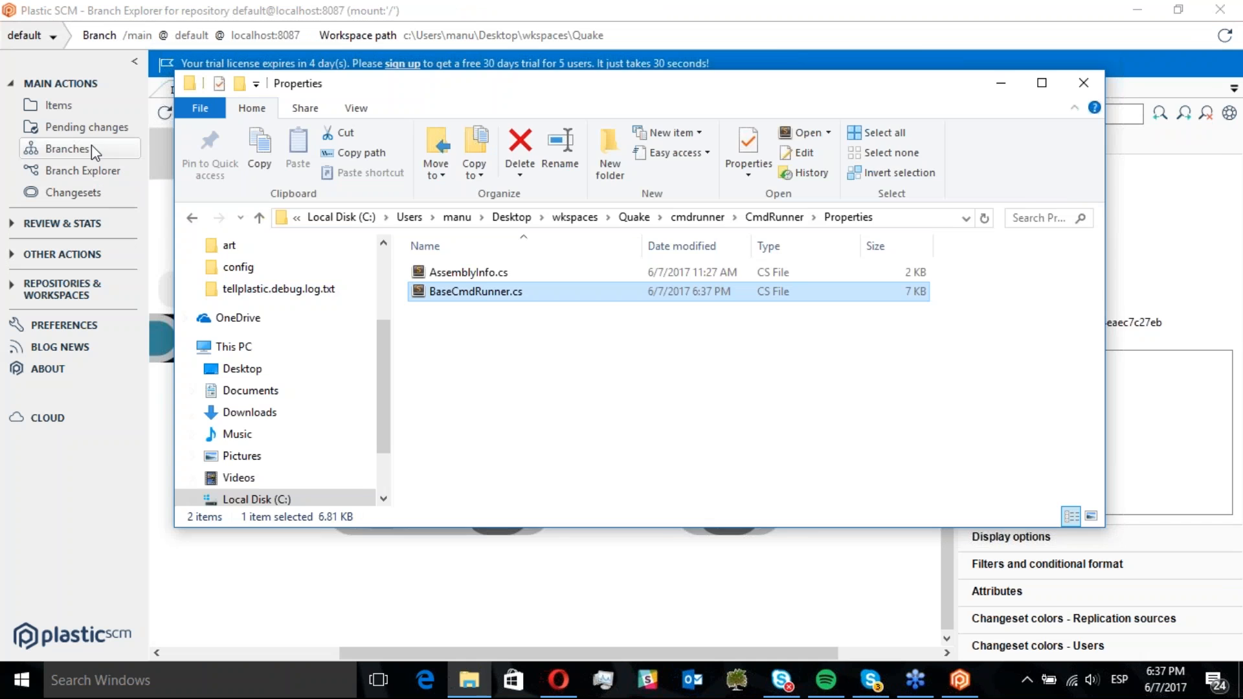
Check in the locally moved BaseCmdRunner.cs on /main with the comment "main branch work"
left_click(83, 129)
left_click(164, 115)
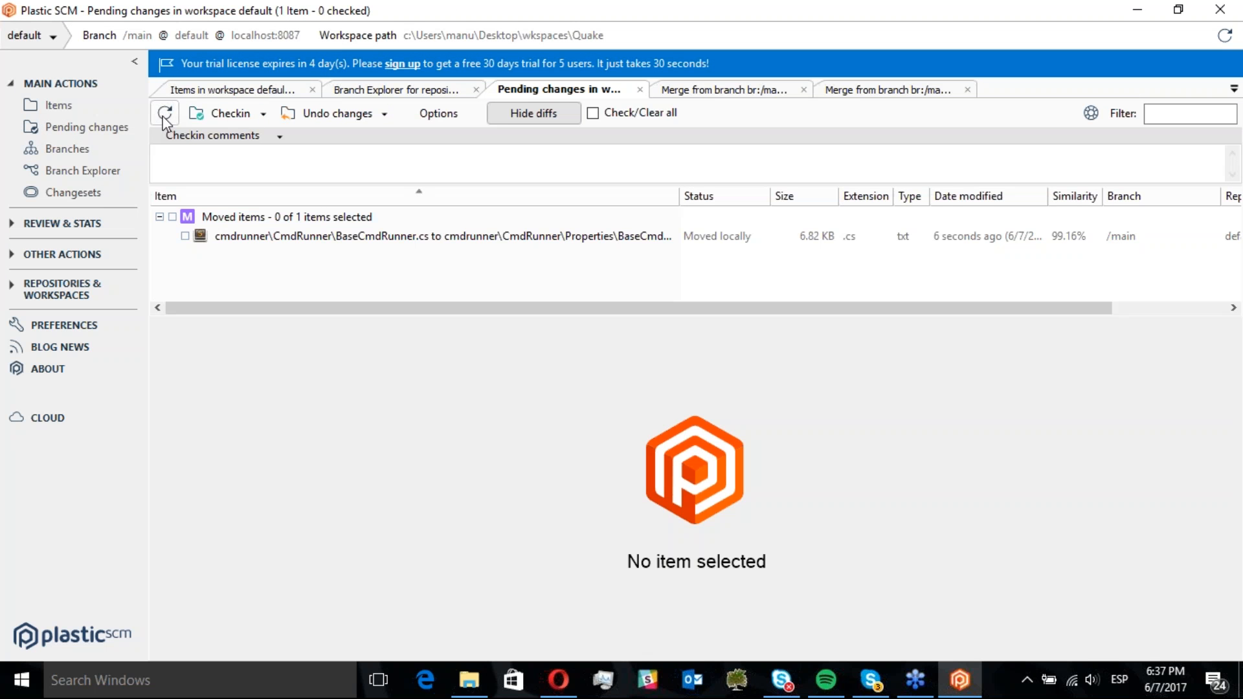
left_click(244, 237)
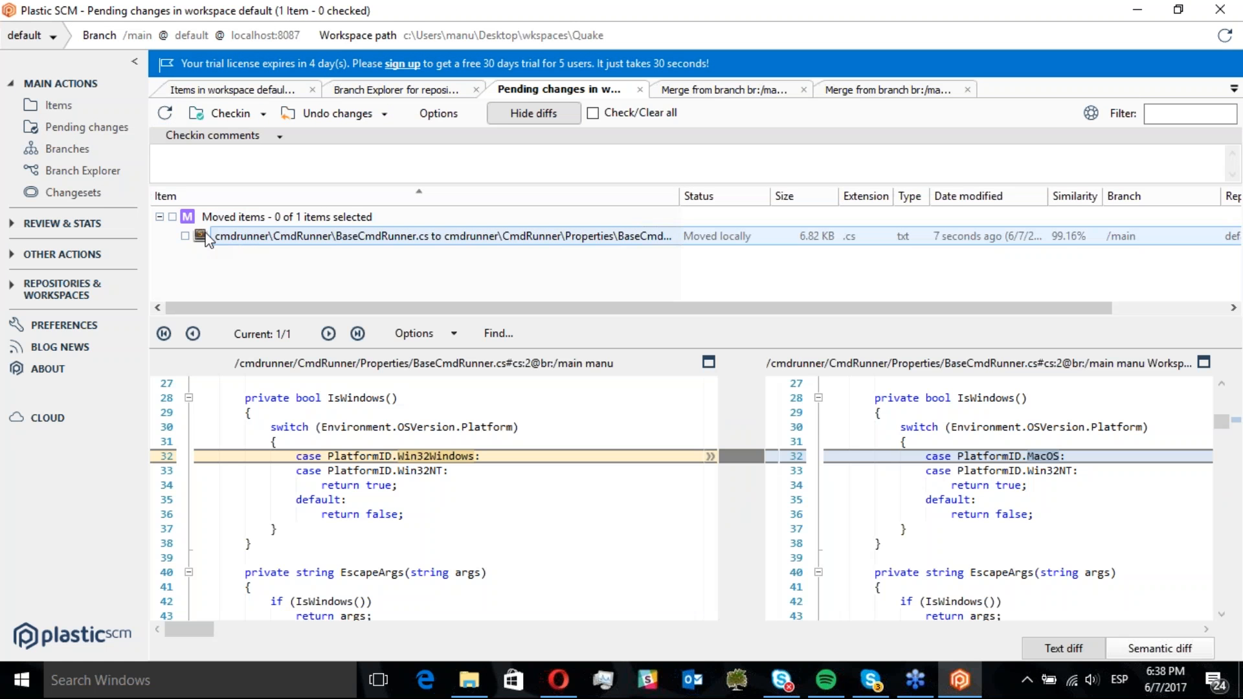
left_click(185, 236)
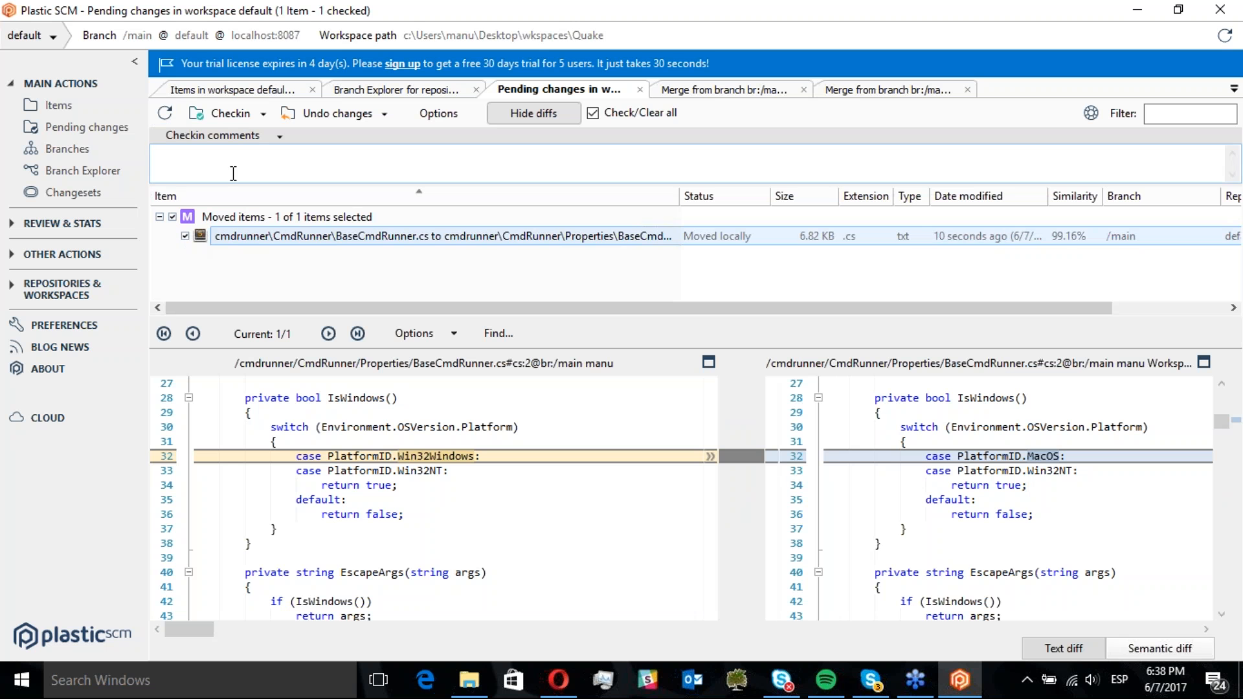
left_click(225, 171)
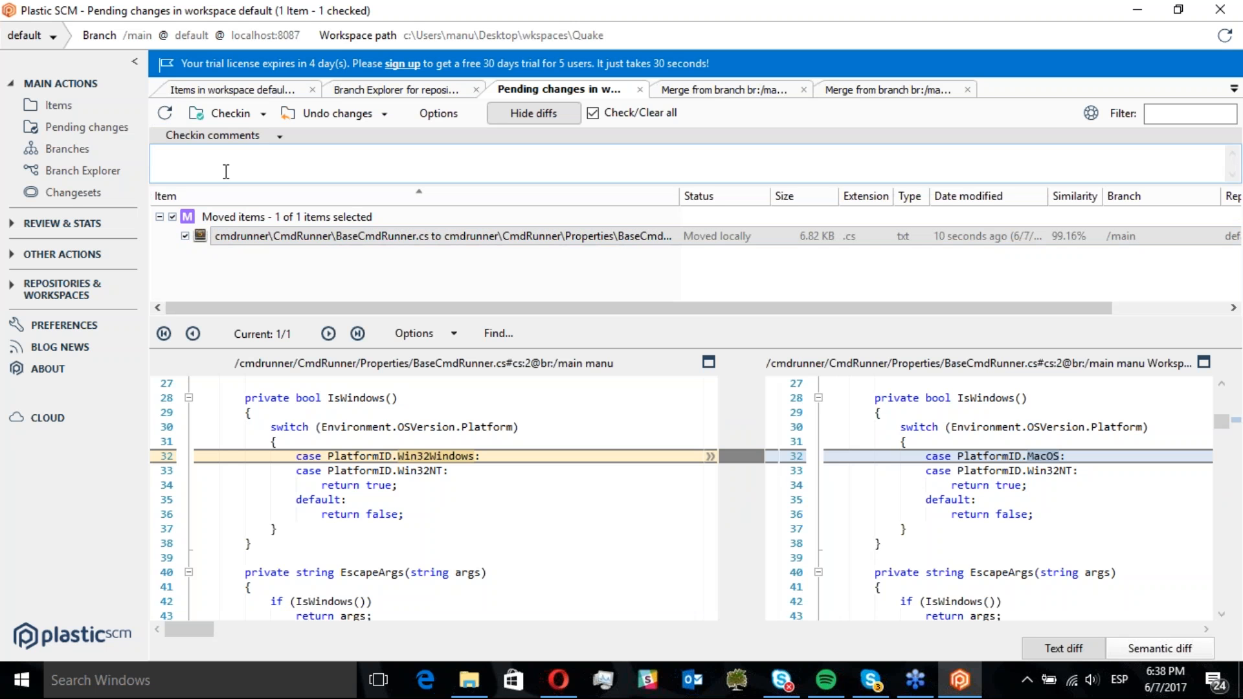
type("main branch work")
left_click(233, 115)
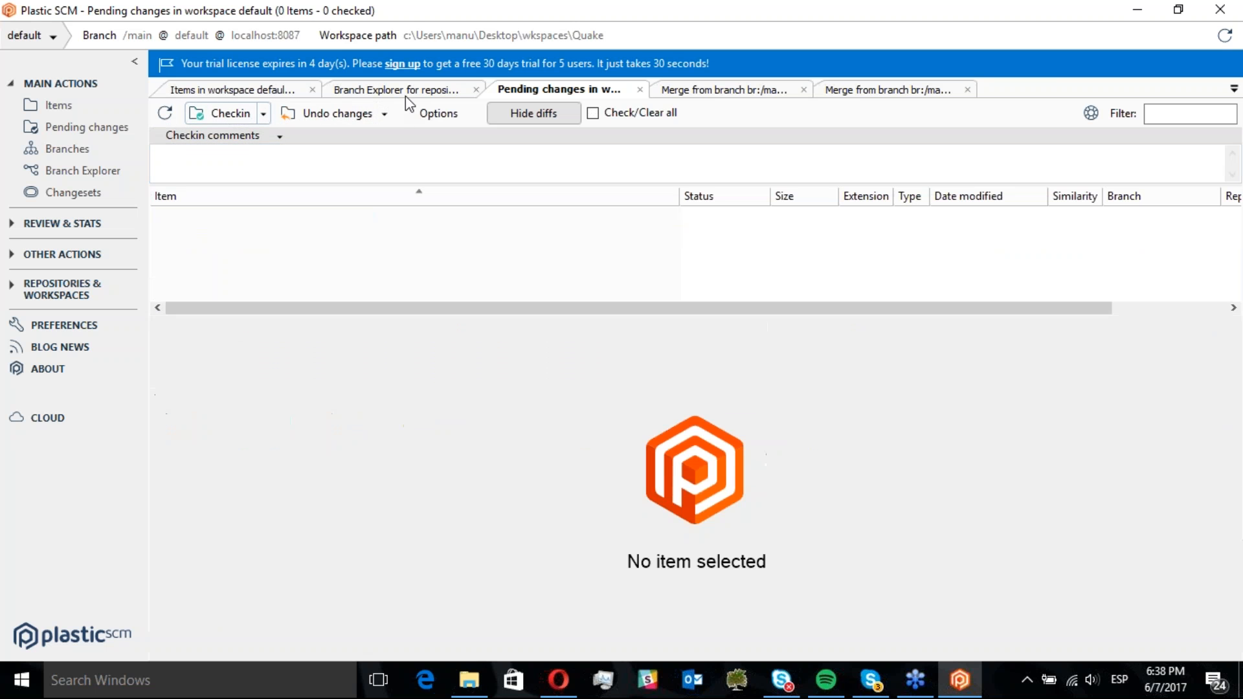
Inspect the newest changesets on /main and /main/scm002 in Branch Explorer
left_click(405, 91)
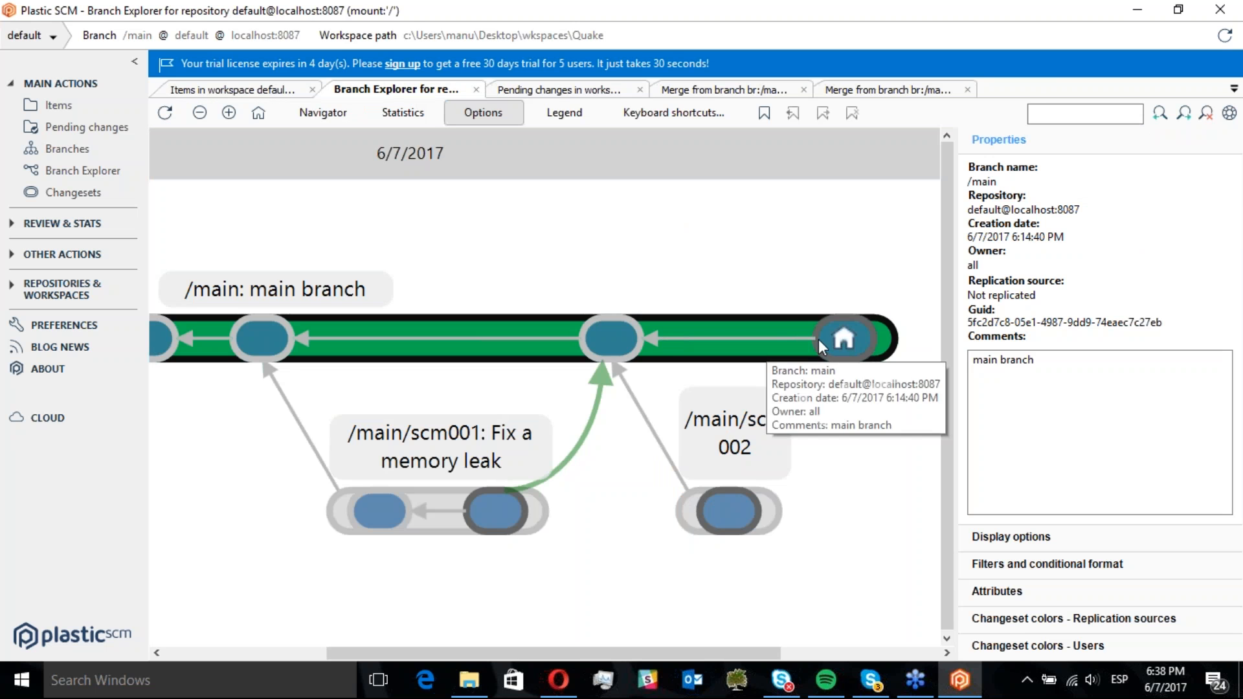
left_click_drag(765, 290, 667, 289)
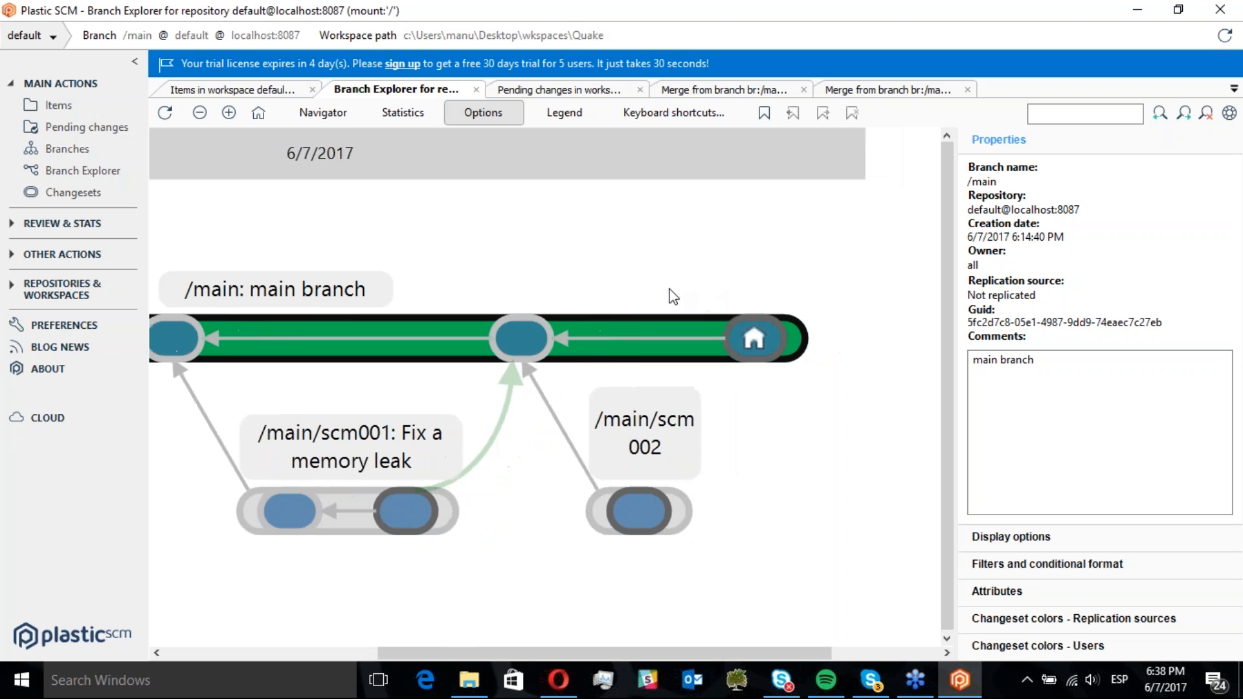
left_click(666, 511)
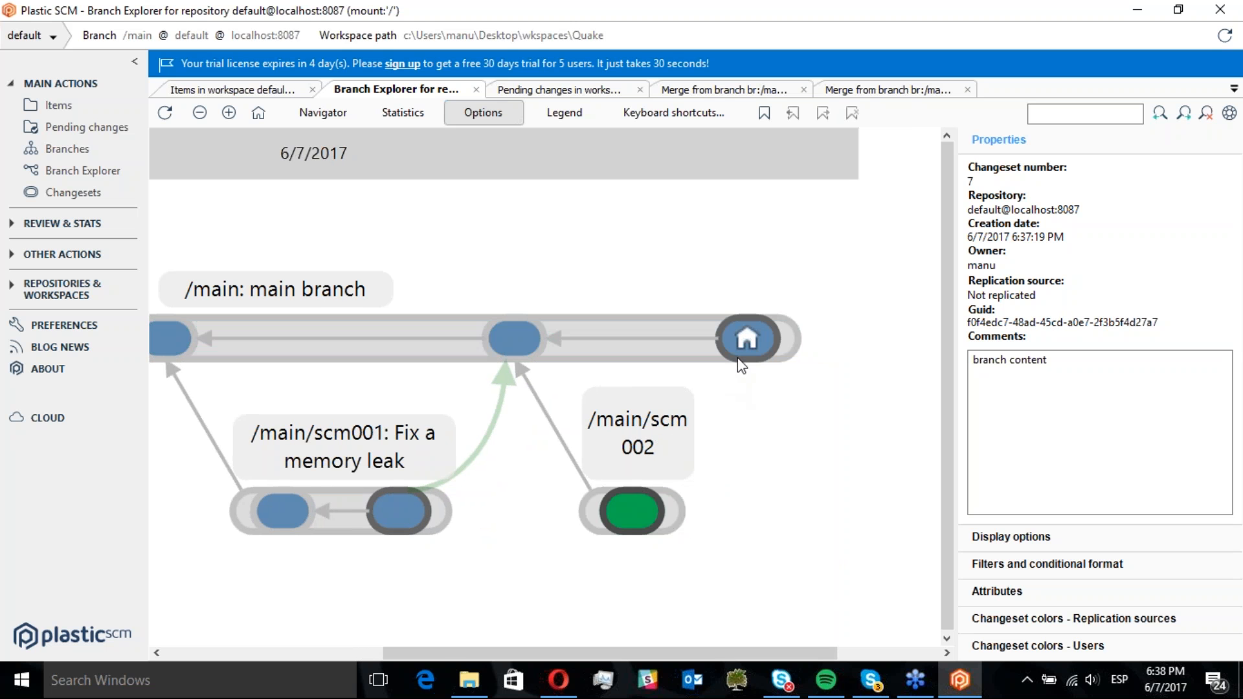
left_click(745, 345)
left_click(650, 514)
left_click(748, 335)
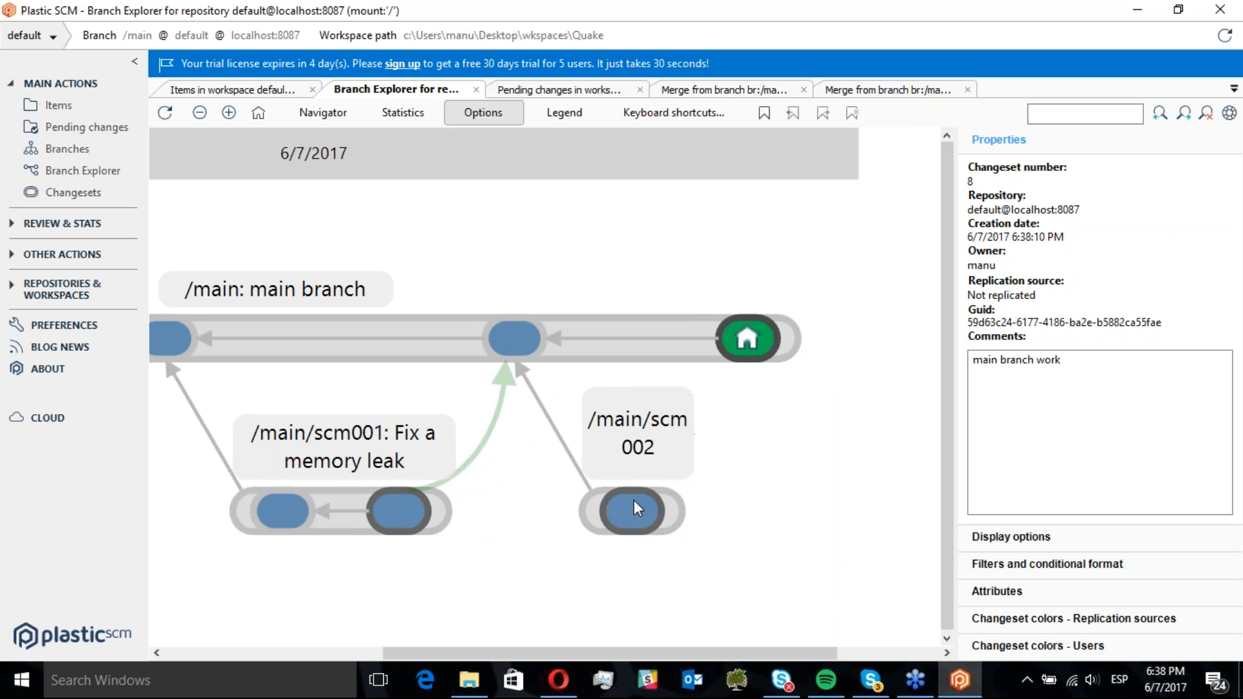
Start a merge from the /main/scm002 branch into the workspace's /main branch
right_click(670, 511)
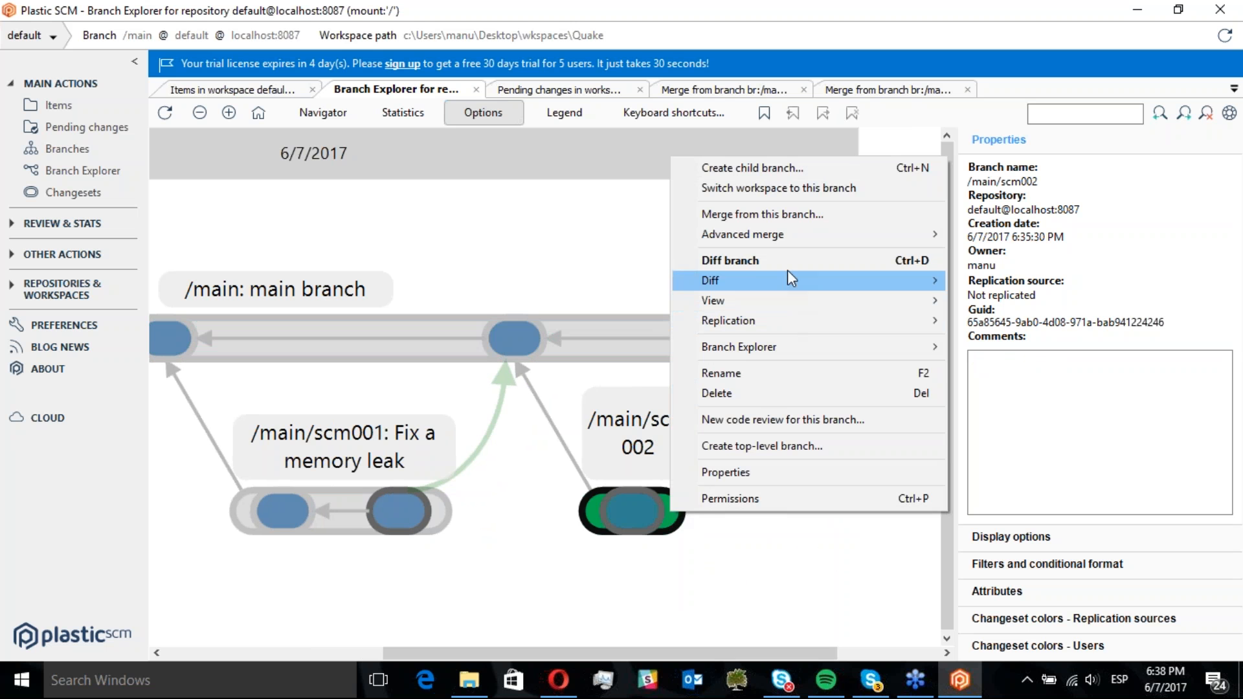
left_click(736, 215)
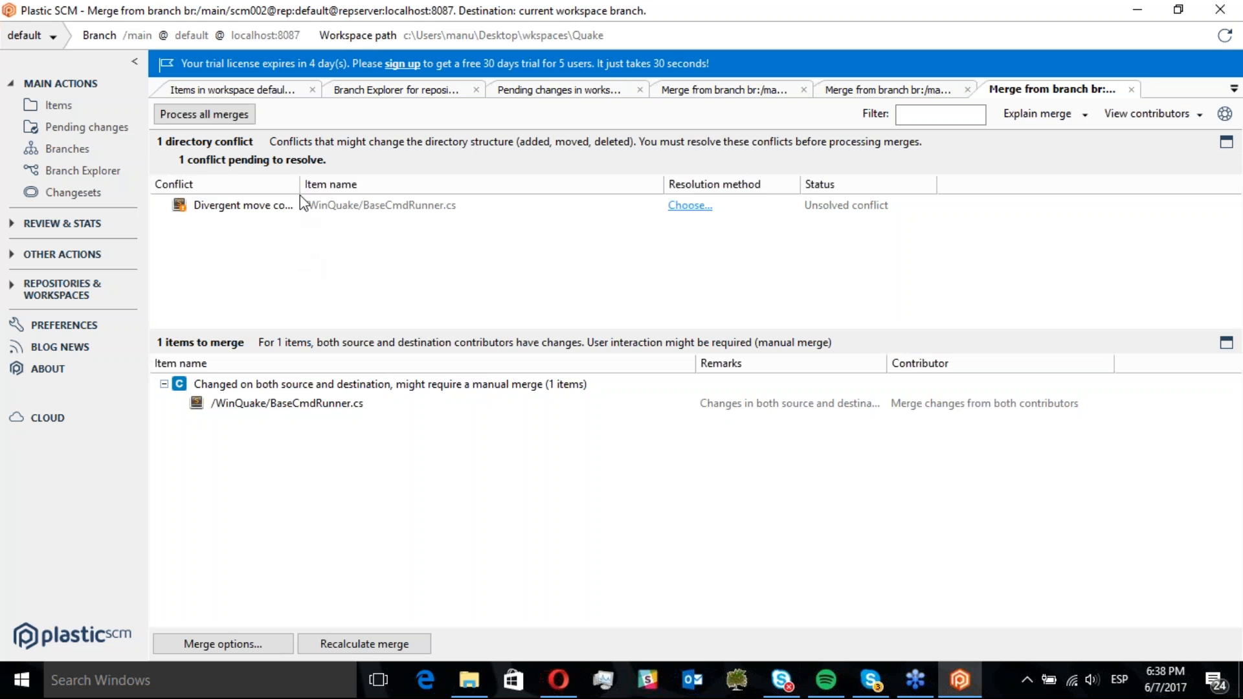
left_click_drag(294, 185, 331, 184)
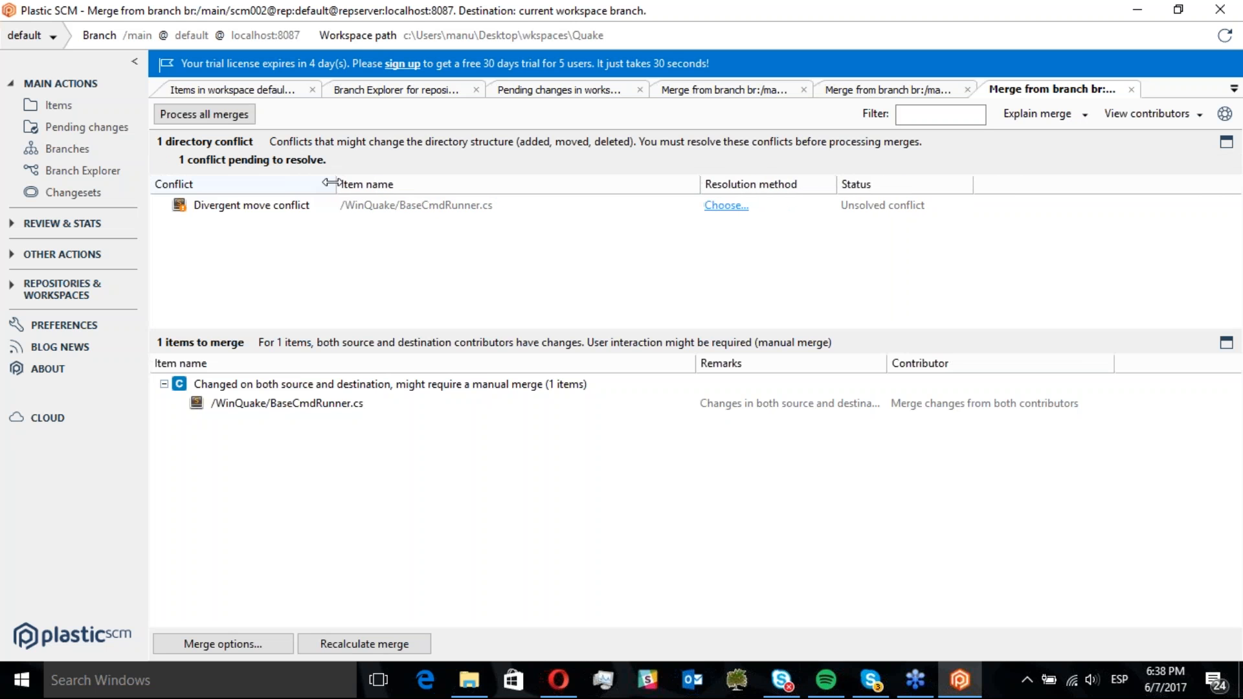
Resolve the divergent move conflict on BaseCmdRunner.cs by keeping the move done on source
left_click(268, 211)
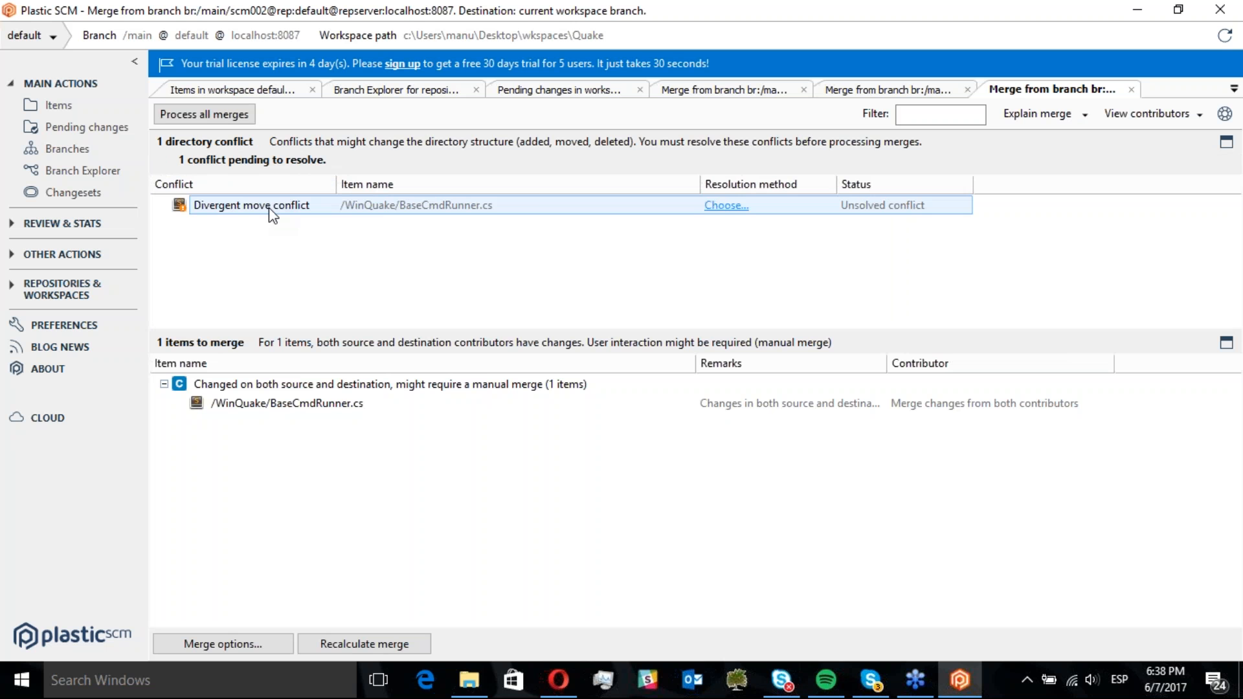
left_click(726, 206)
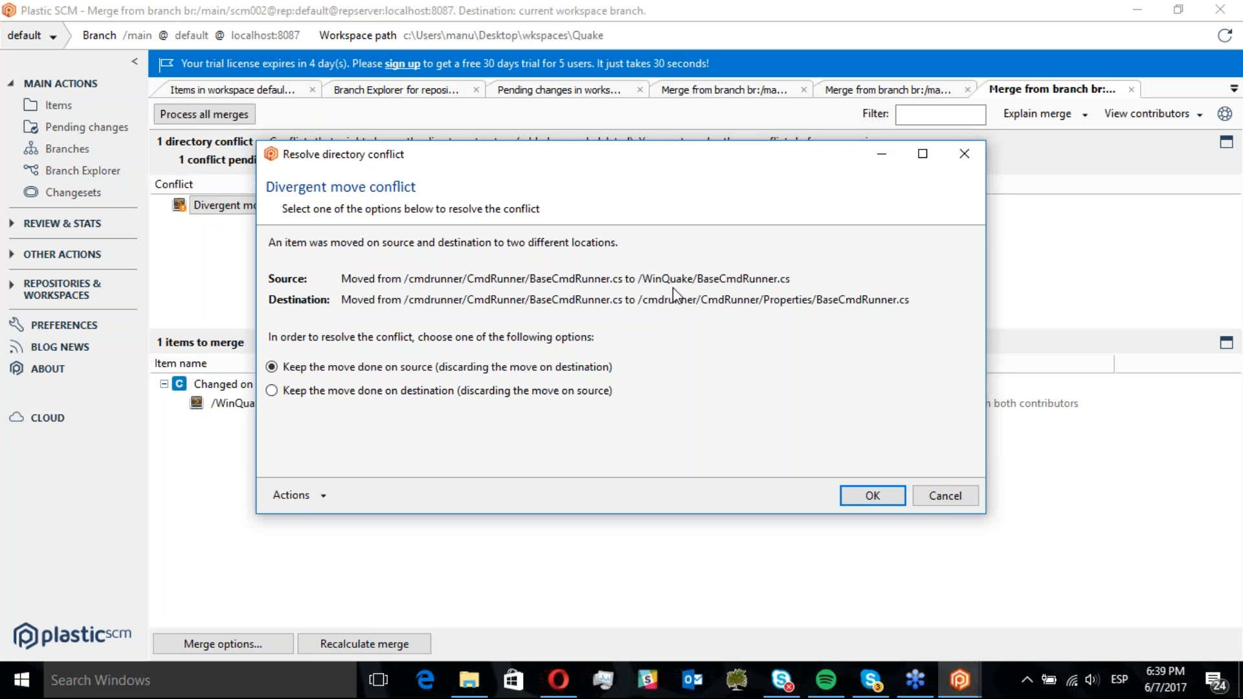
left_click(882, 495)
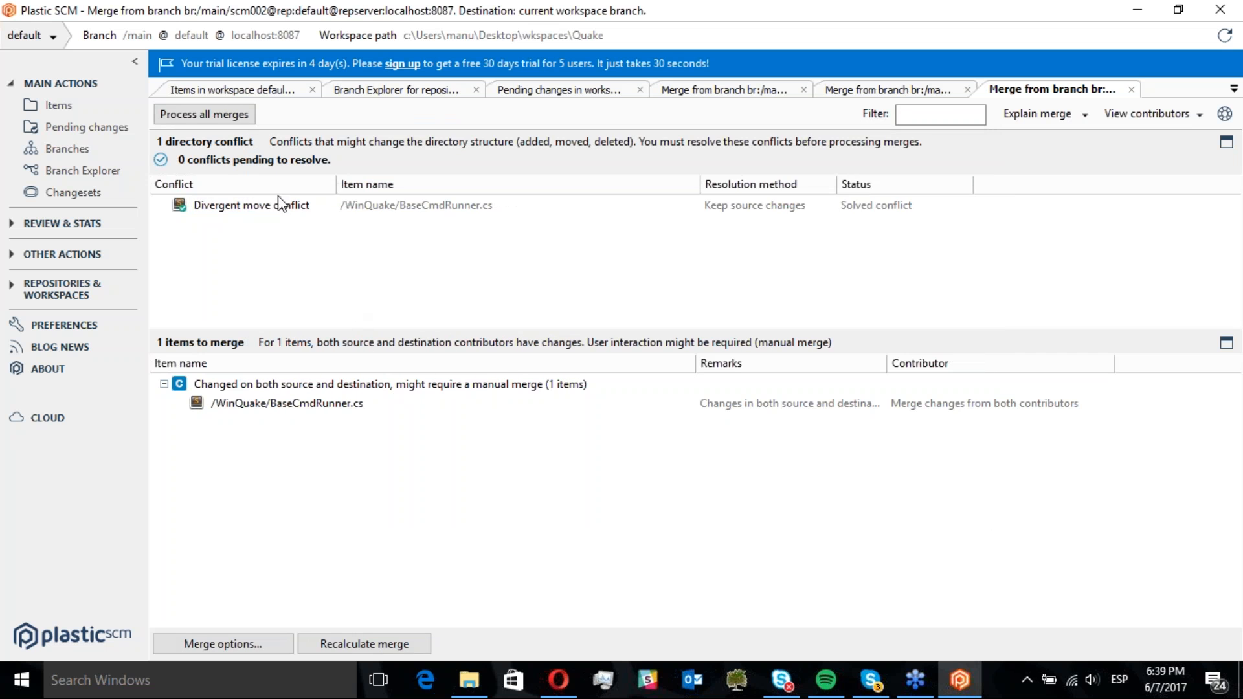
Review the solved conflict and the /WinQuake/BaseCmdRunner.cs item waiting to be merged
left_click(230, 206)
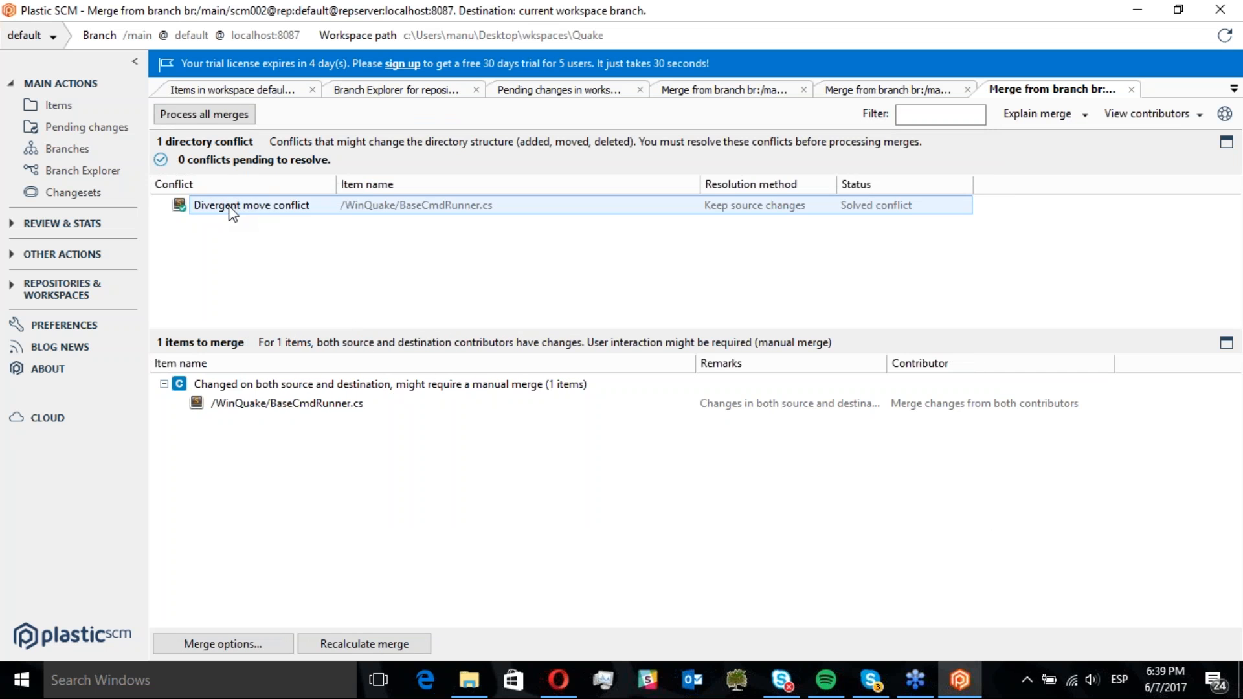
left_click(278, 406)
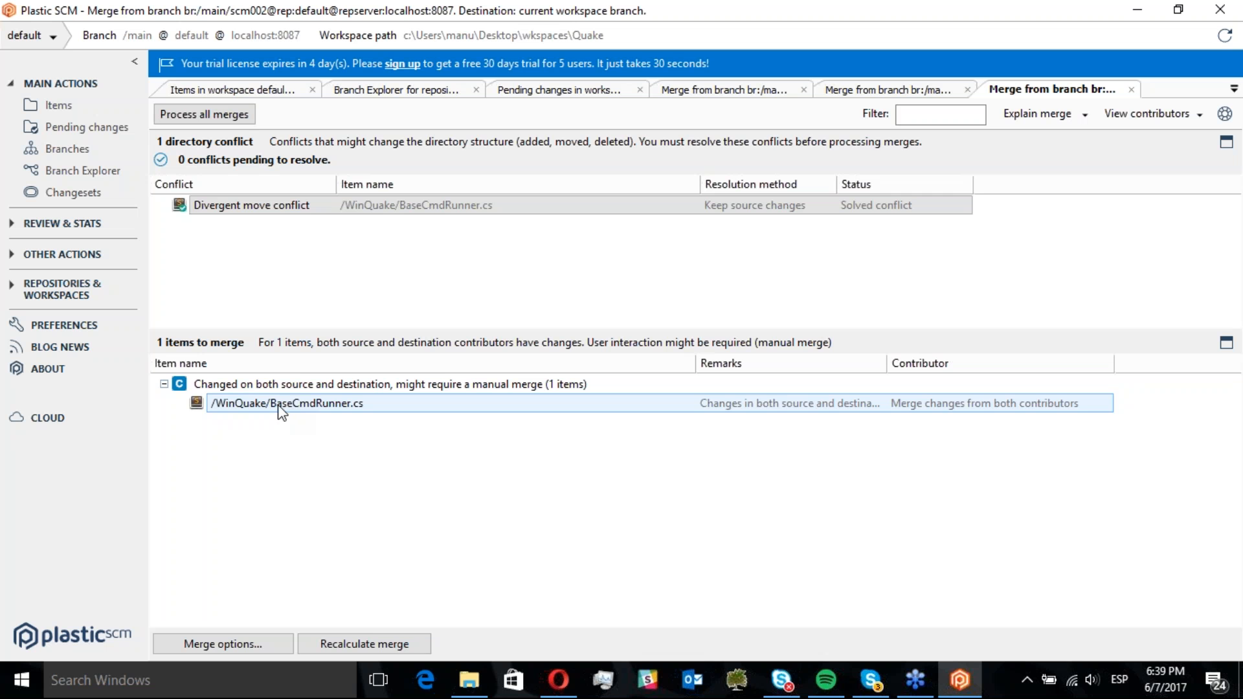
left_click(285, 261)
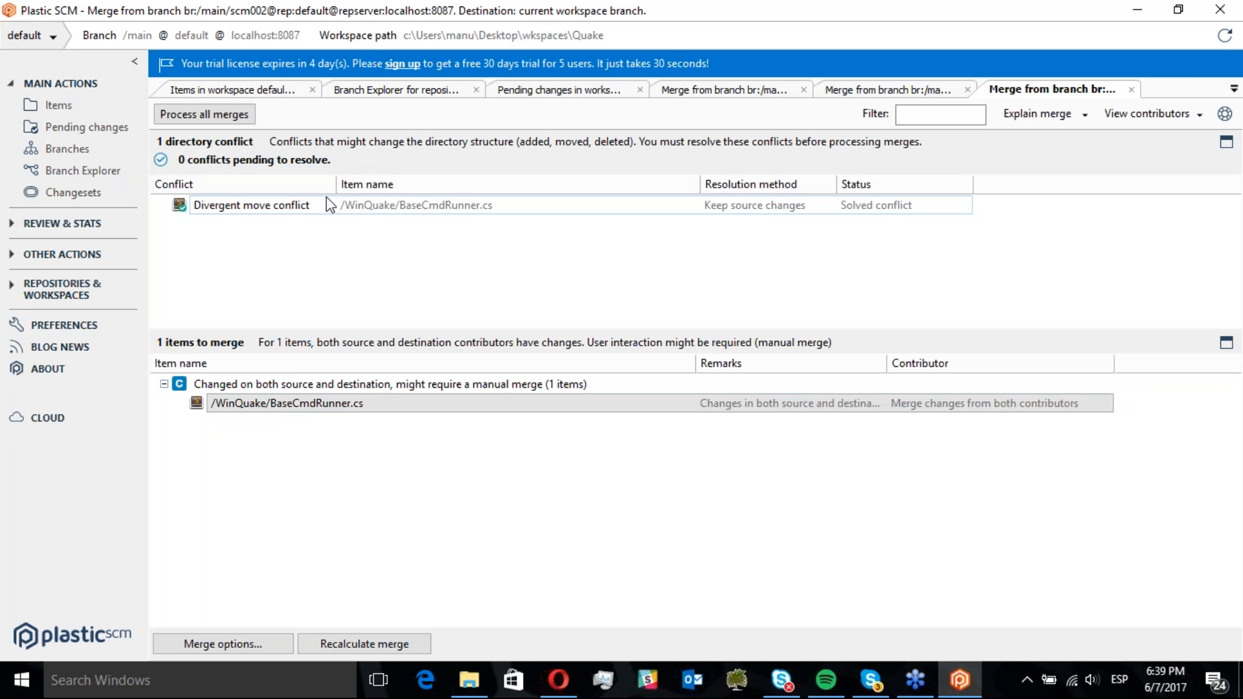
left_click(300, 209)
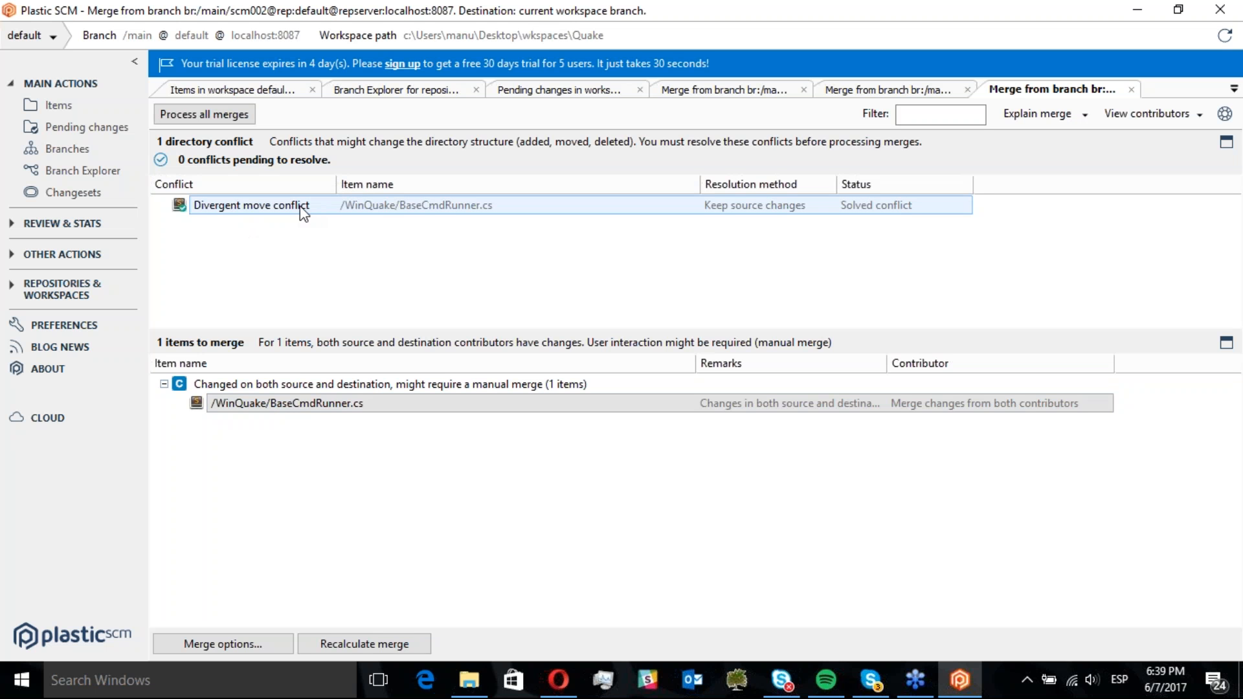
left_click(264, 409)
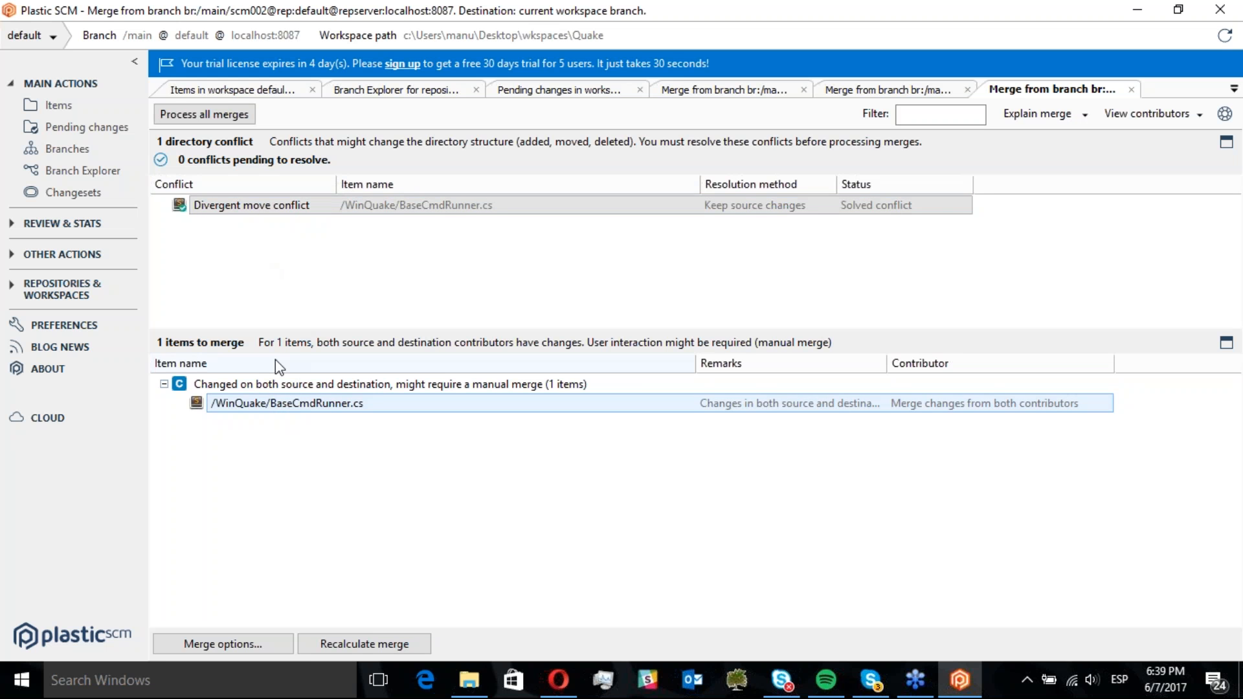
Process all merges, dismiss the merge tool's introduction and maximize the merge tool window
left_click(233, 117)
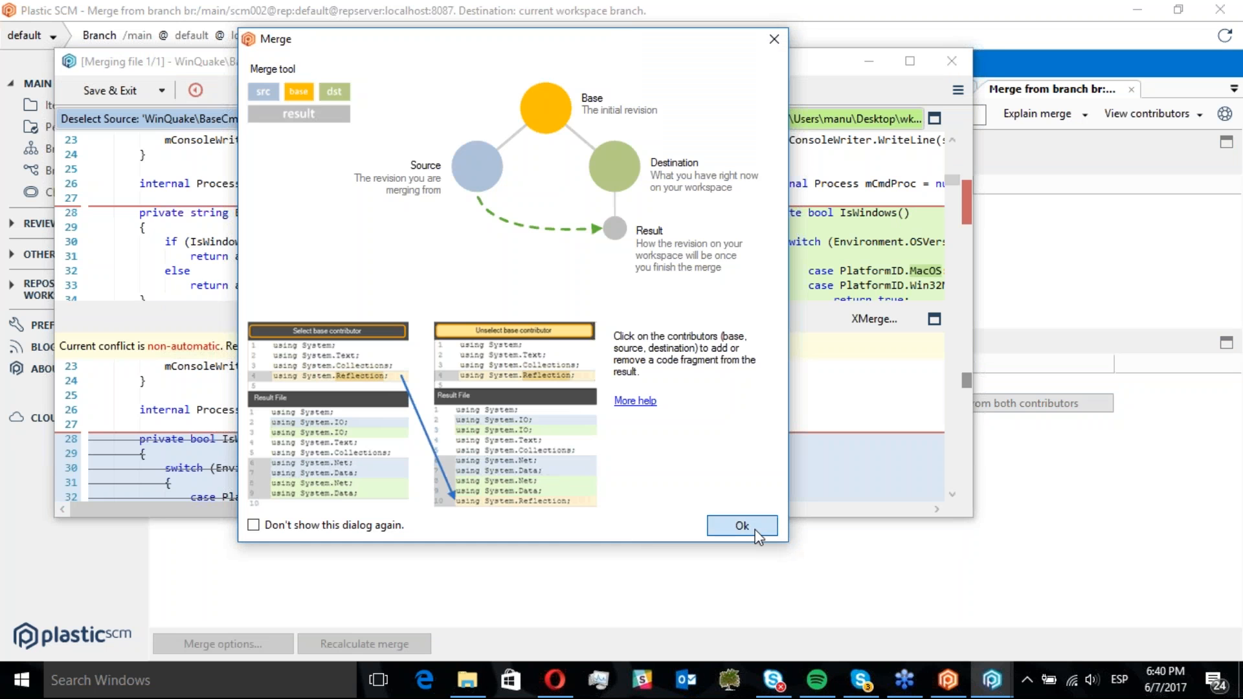
left_click(755, 530)
double_click(923, 55)
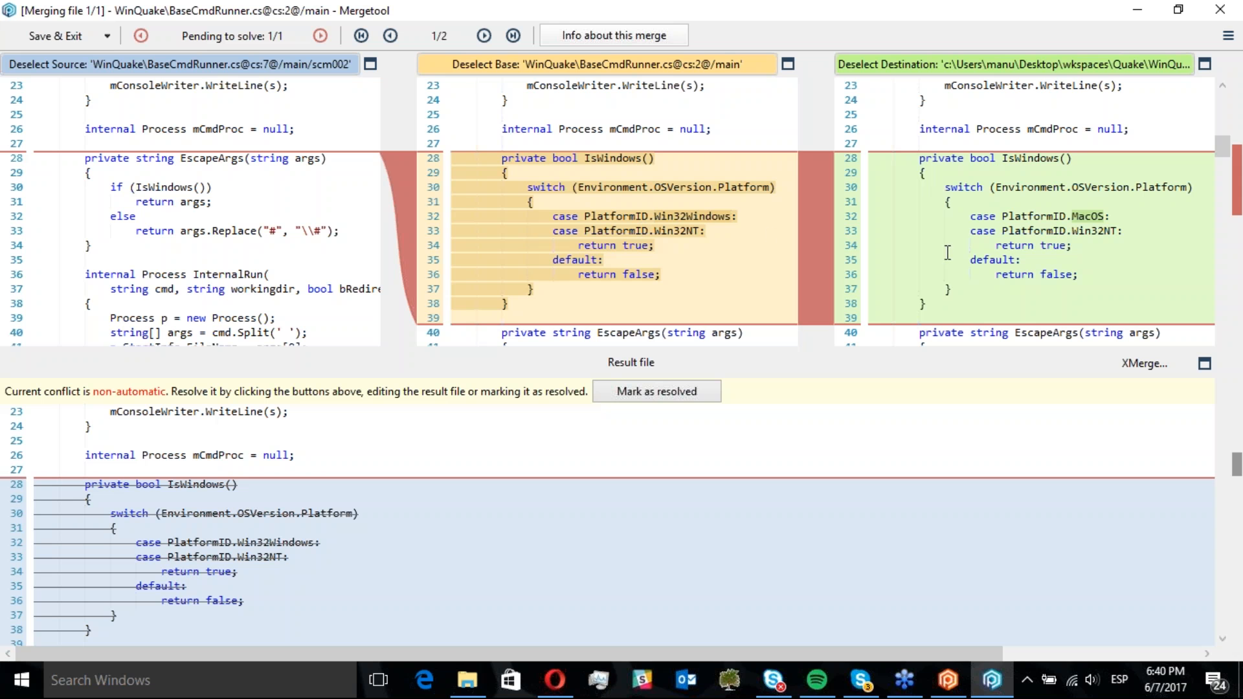
Resolve the IsWindows conflict in BaseCmdRunner.cs by picking the source contribution, then save and exit the merge tool
left_click(320, 37)
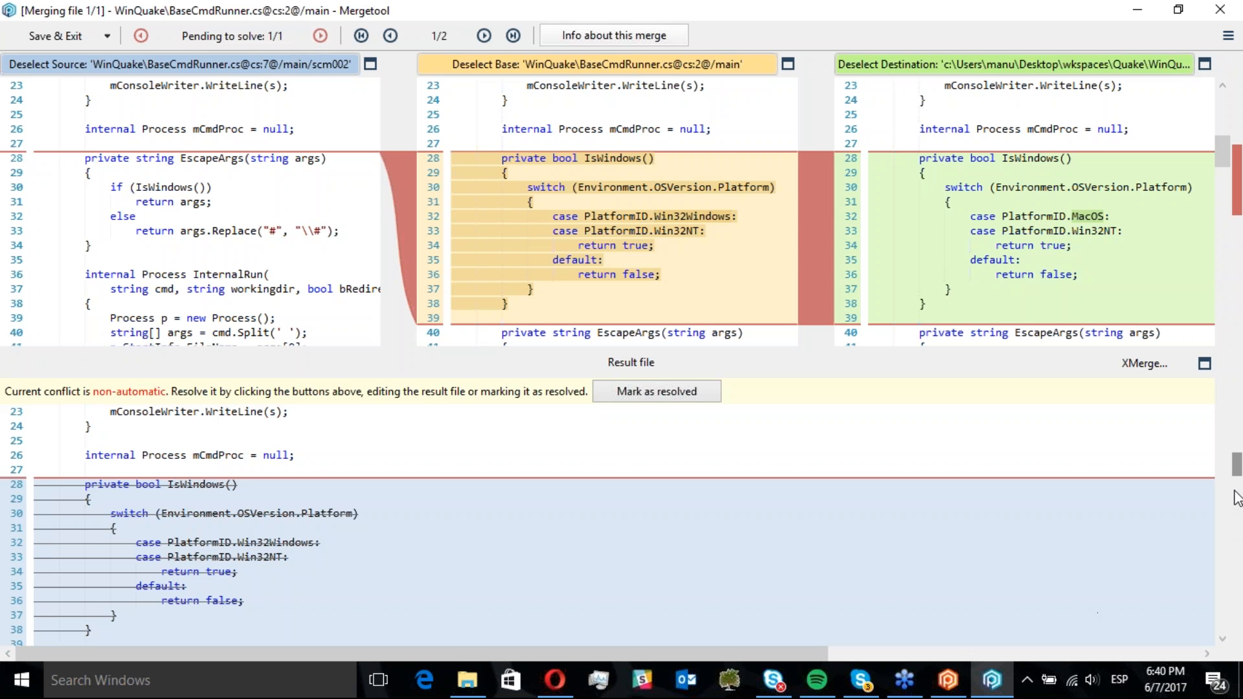
left_click(1237, 469)
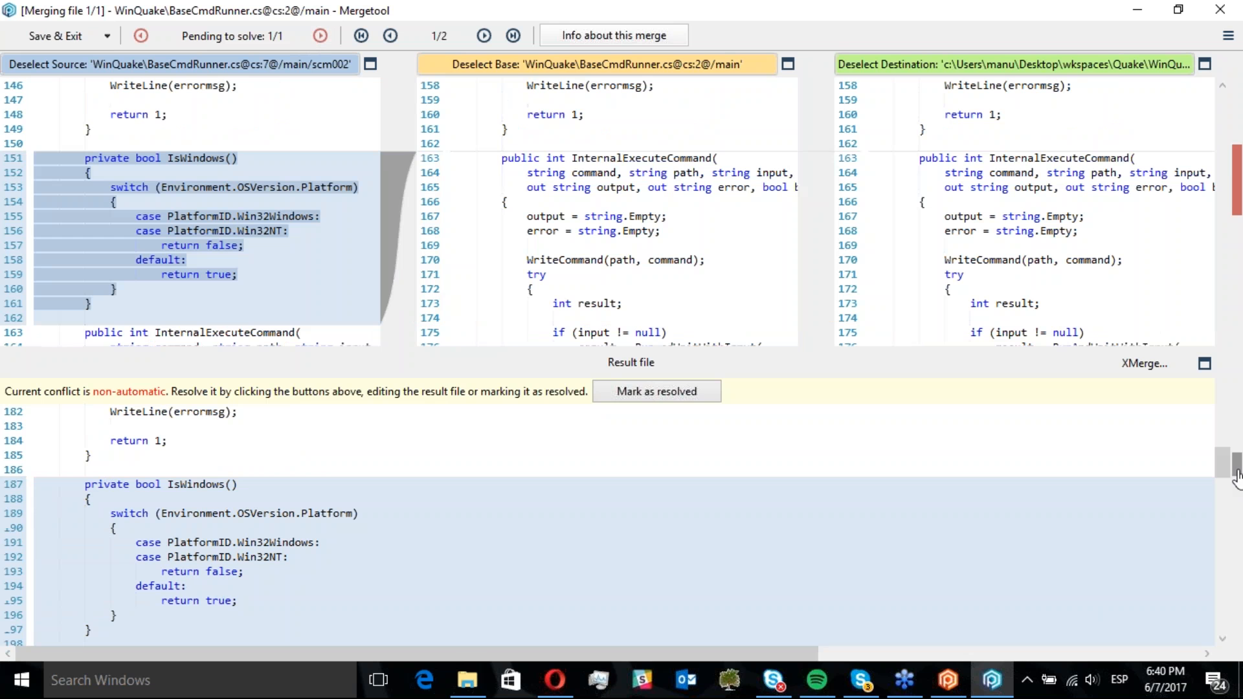
left_click(251, 235)
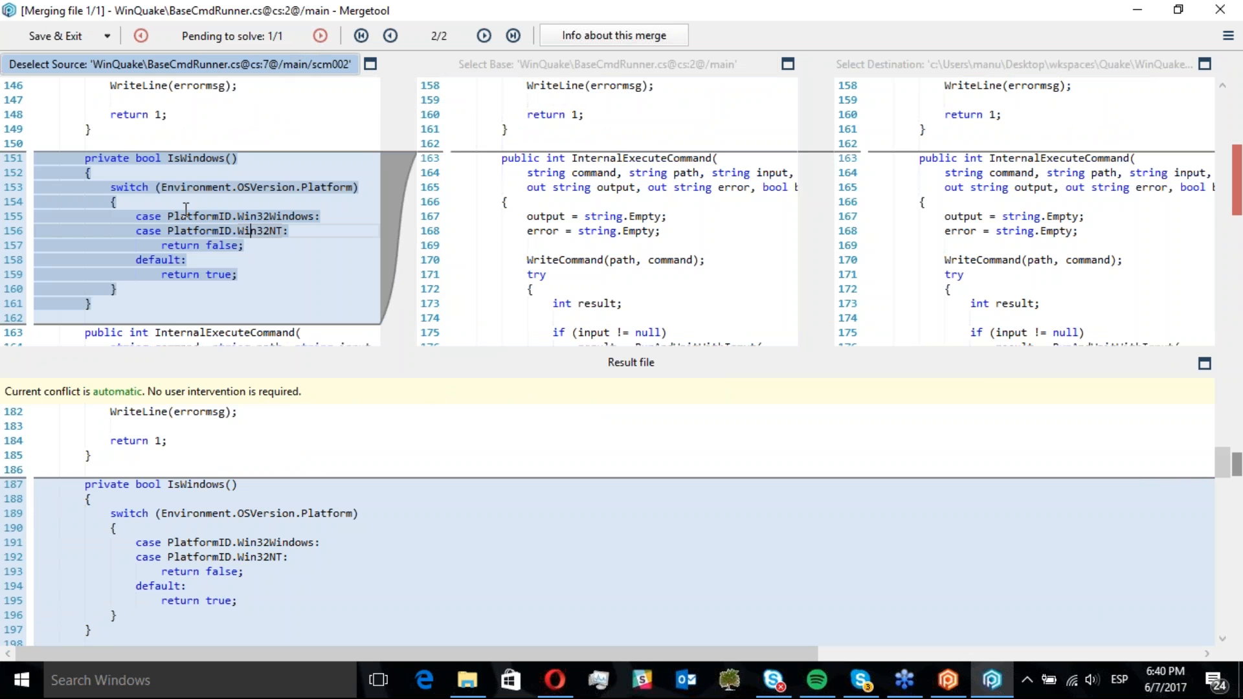
left_click(256, 70)
left_click_drag(1220, 457, 1212, 418)
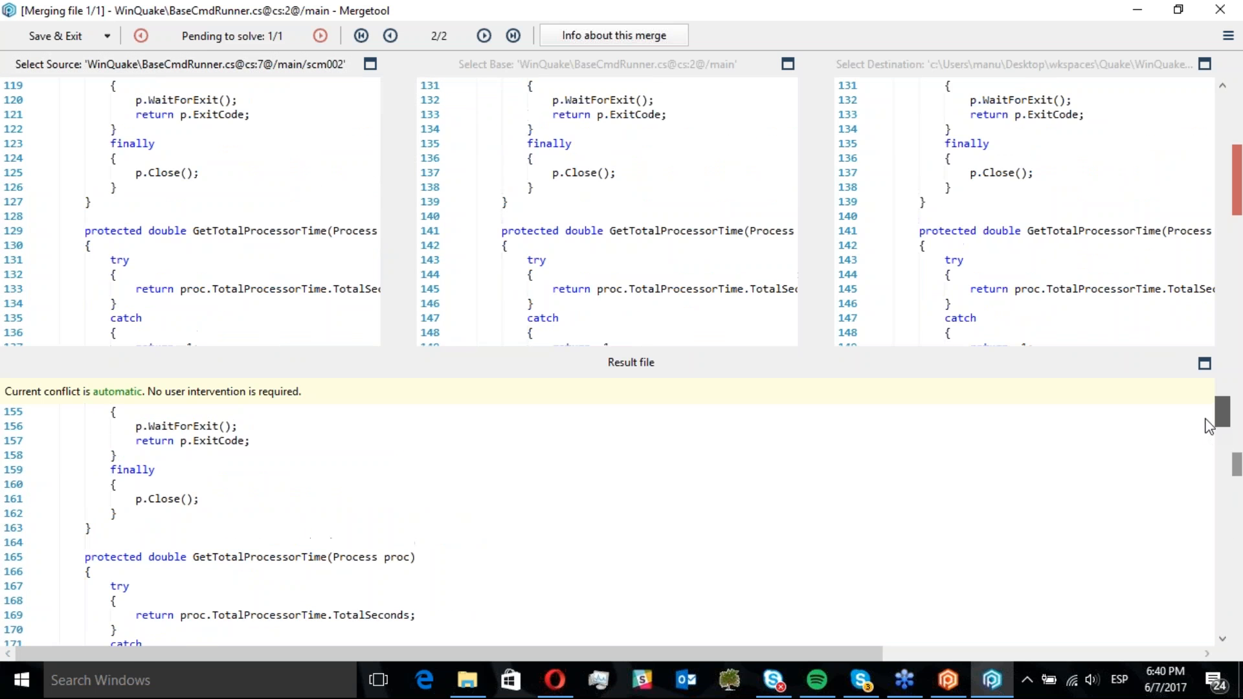
left_click(44, 38)
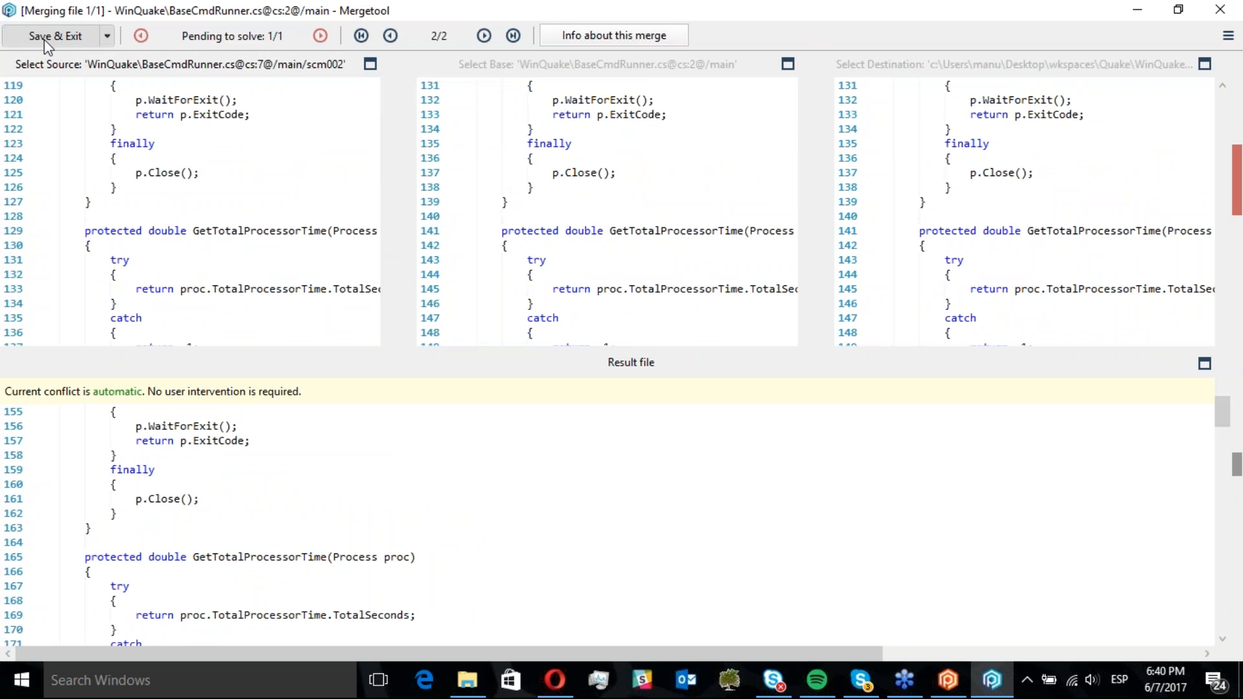
left_click(646, 406)
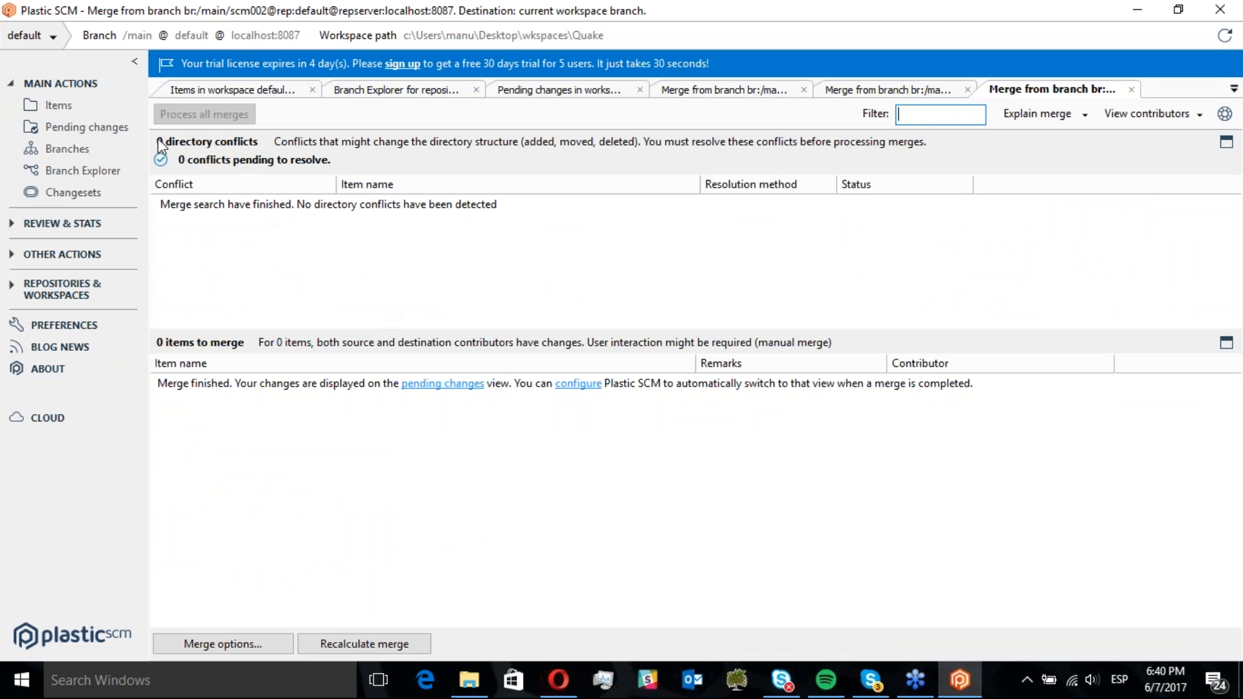
Review the pending merged changes and check them in with the comment "merge done from scm002"
left_click(107, 130)
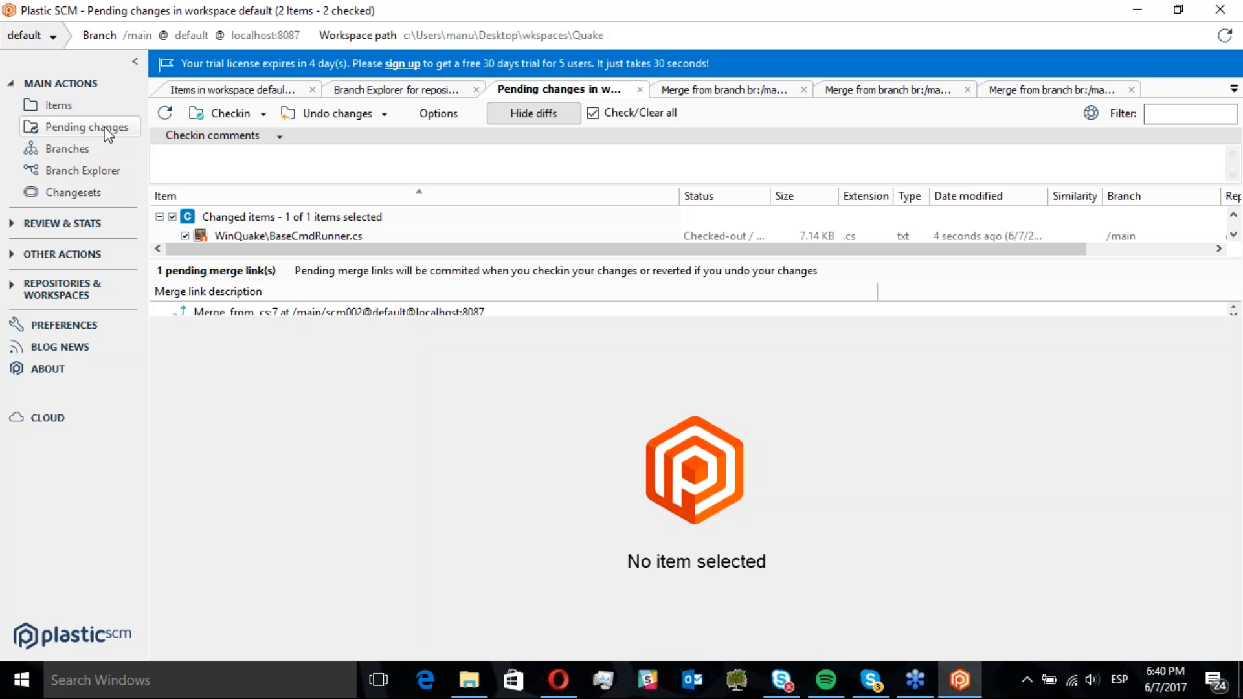
left_click_drag(411, 318, 382, 505)
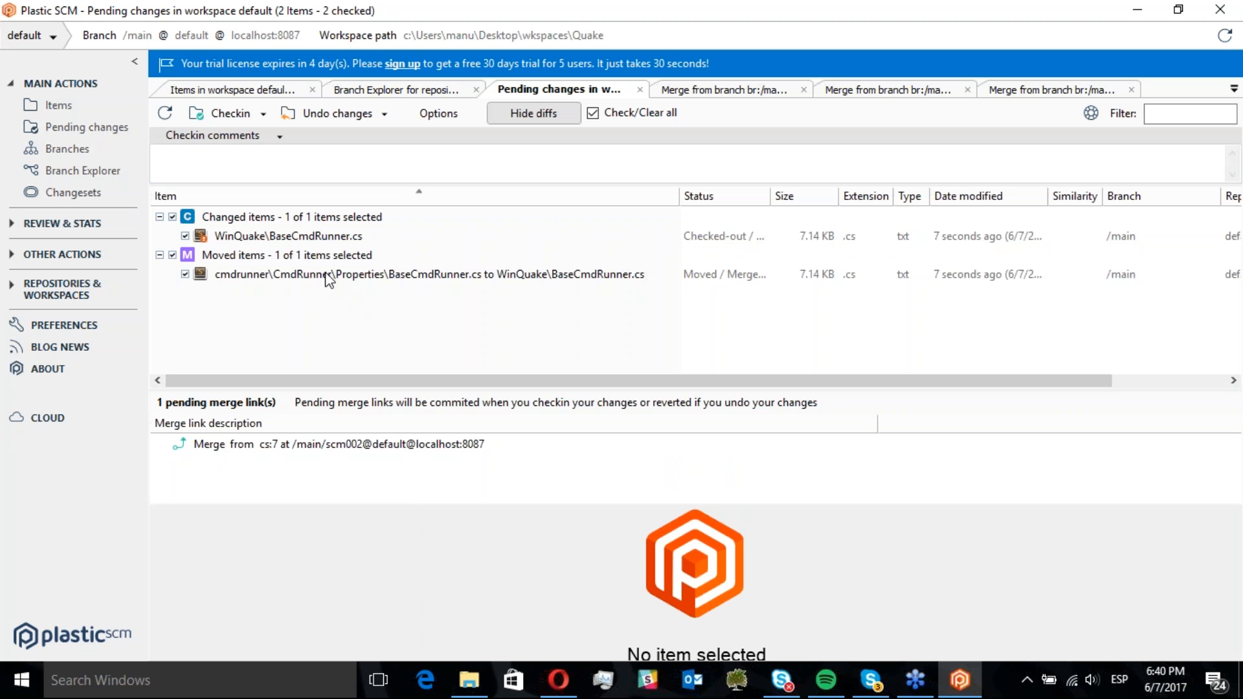
left_click(307, 237)
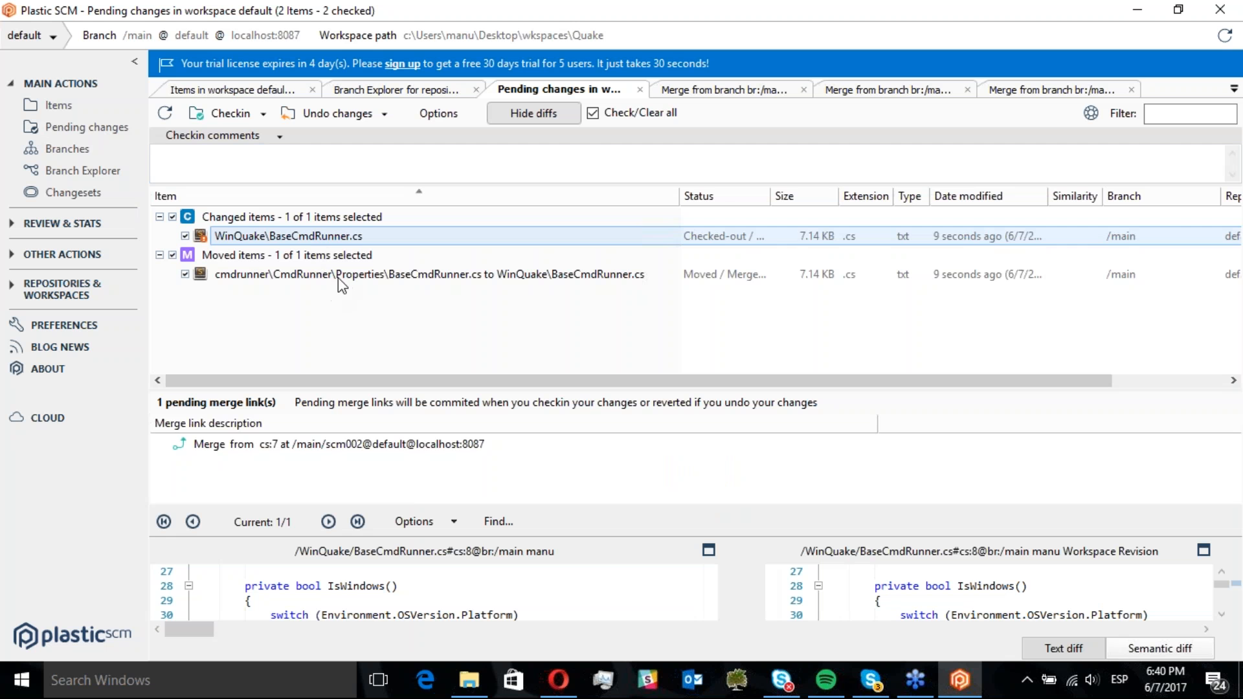
left_click(307, 275)
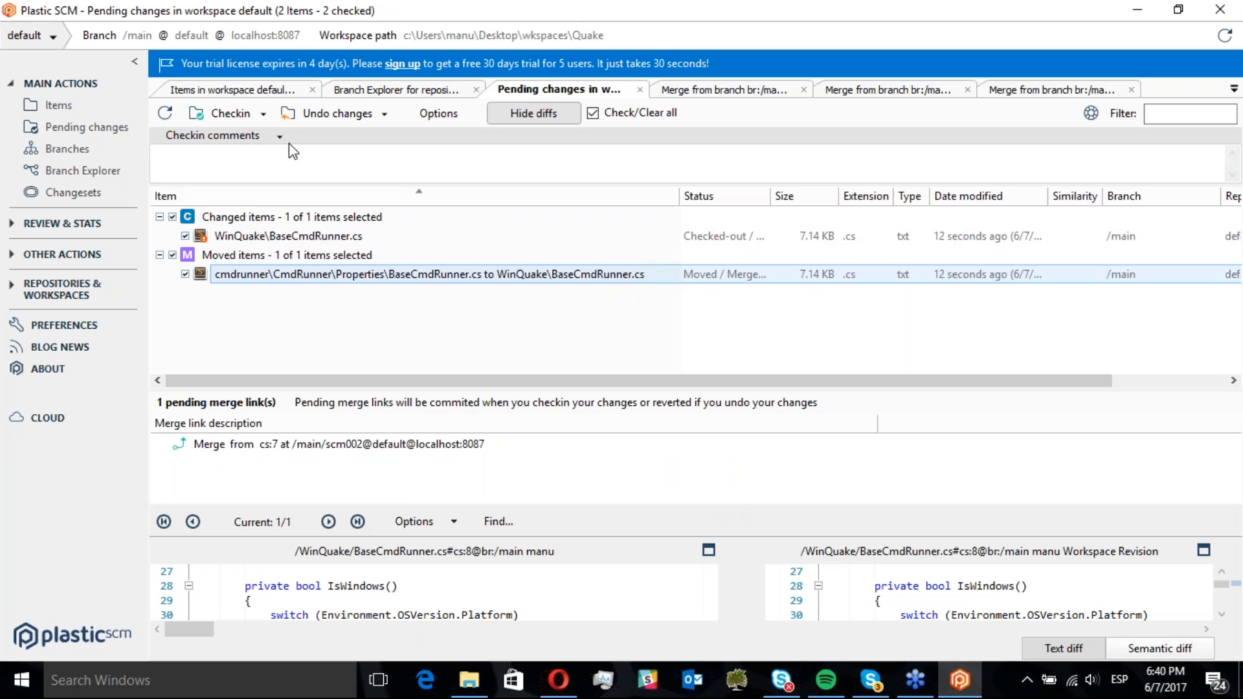
left_click(258, 146)
type("m")
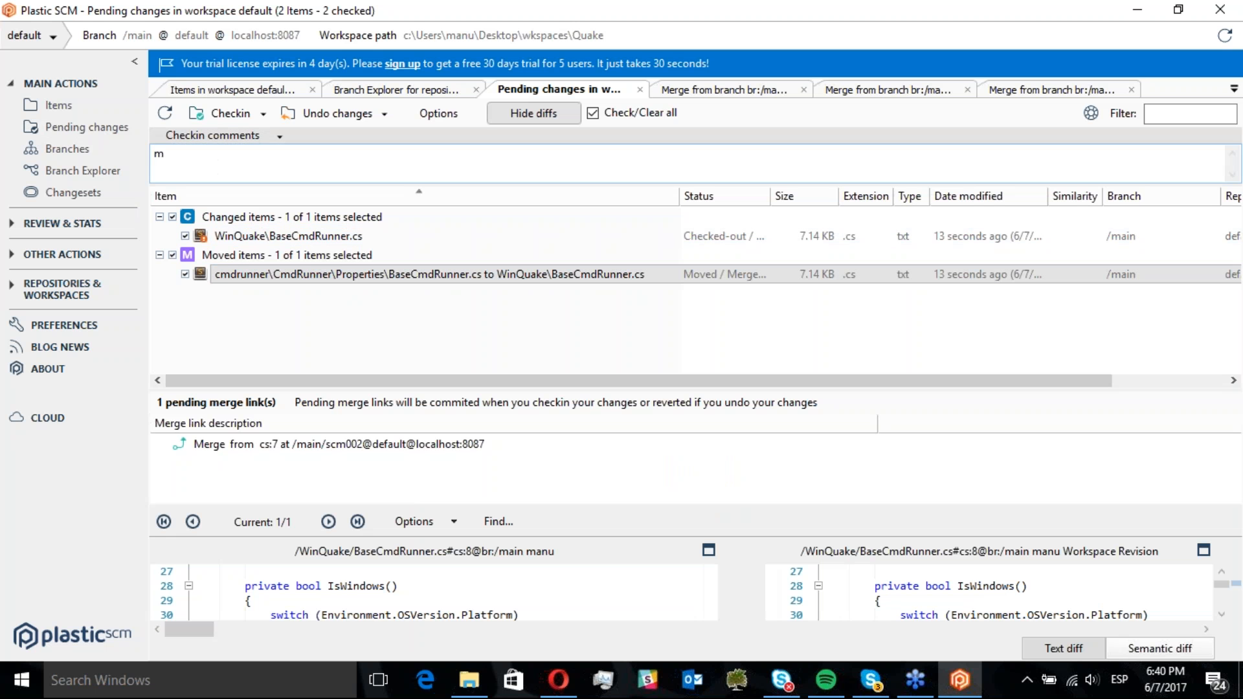
type("erge done from scm002")
left_click(197, 113)
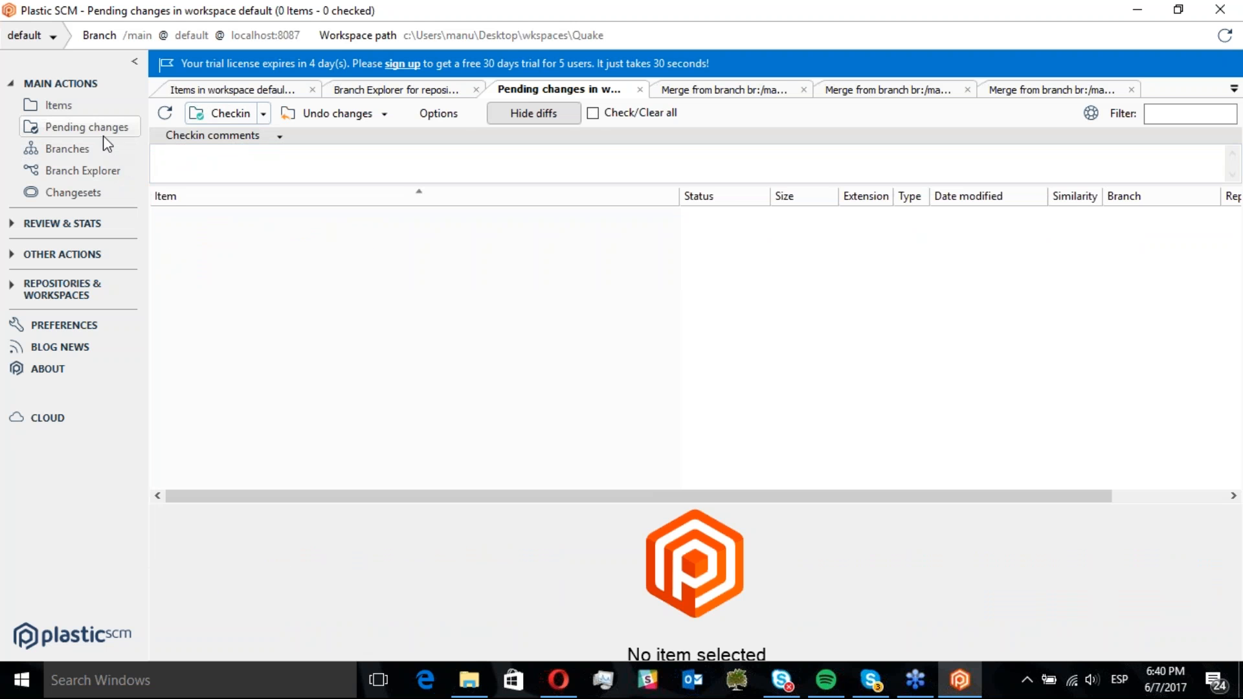
Label the newest changeset on /main as BL001 in Branch Explorer
left_click(96, 167)
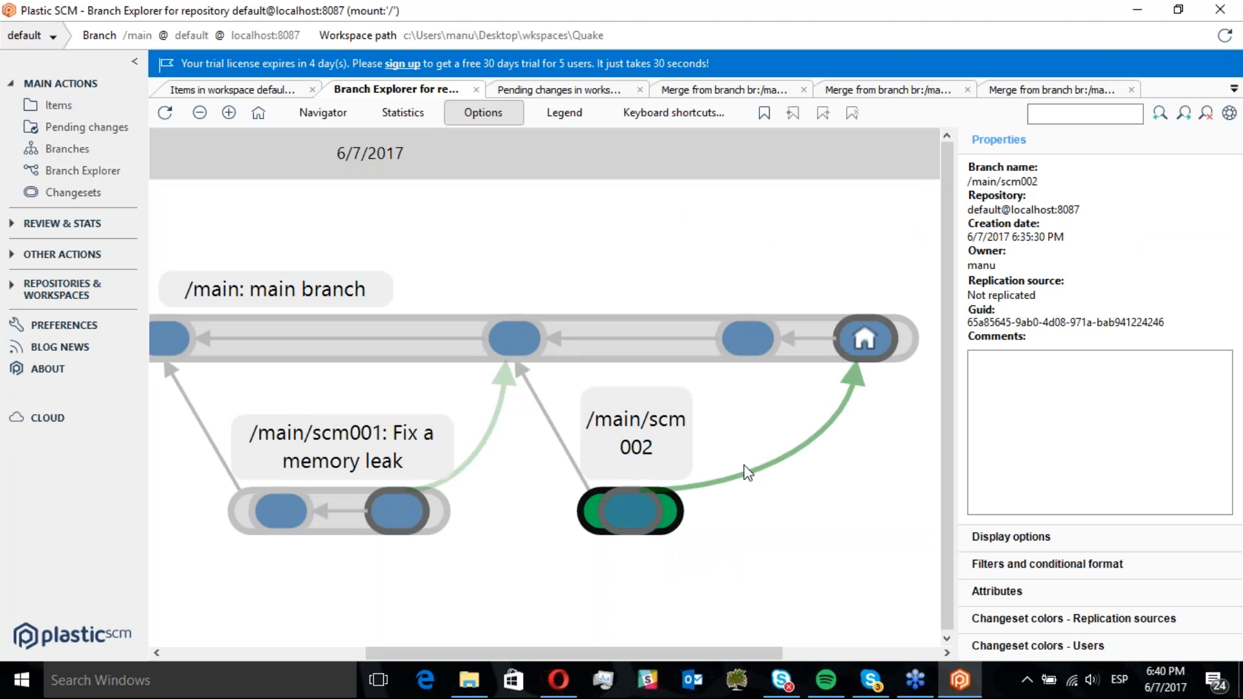
left_click_drag(770, 484, 734, 480)
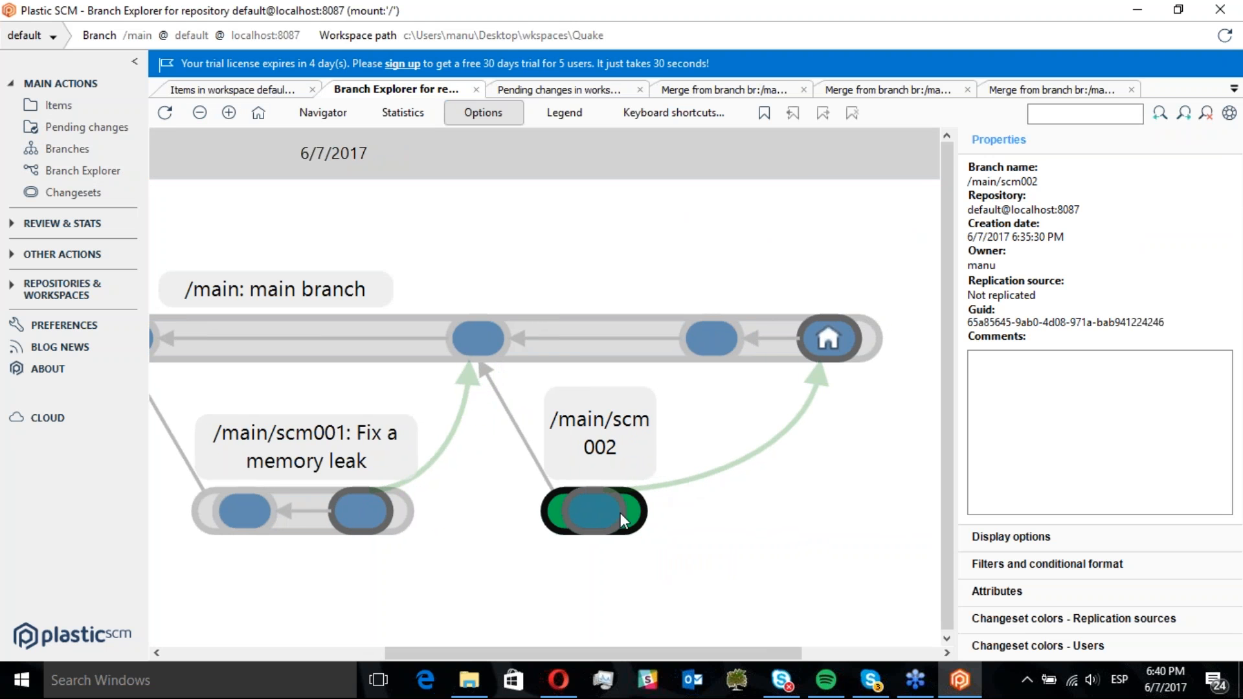
left_click(780, 338)
left_click(833, 338)
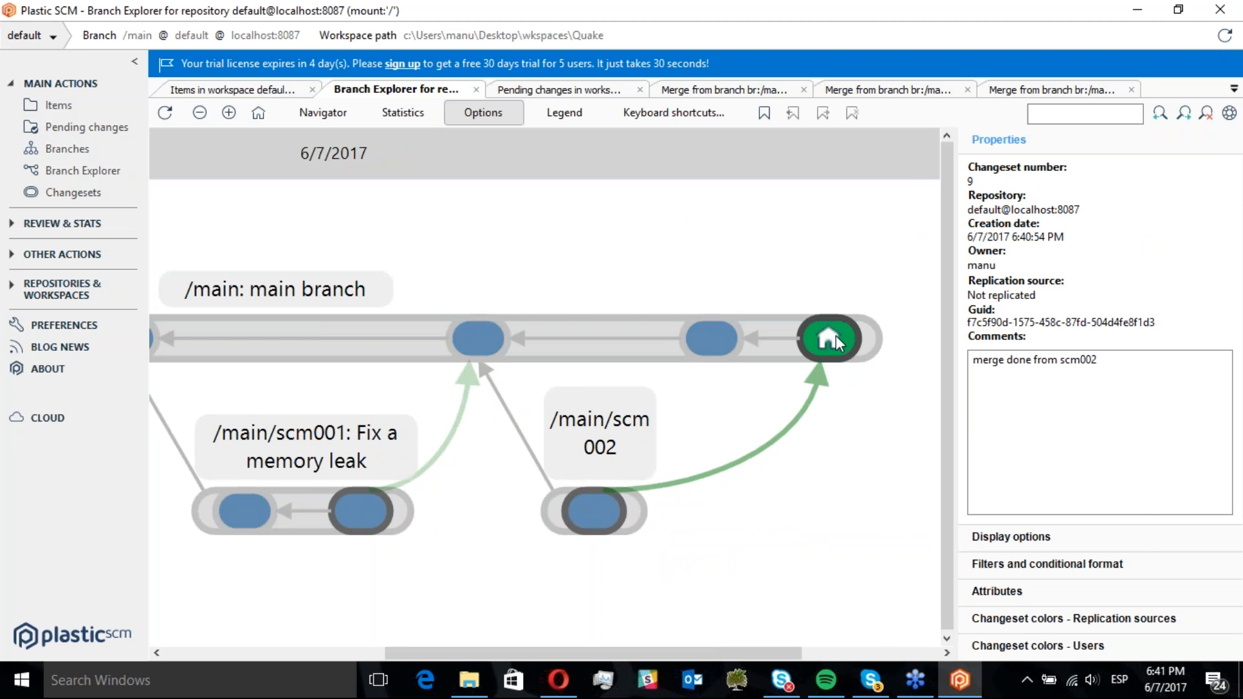
right_click(836, 337)
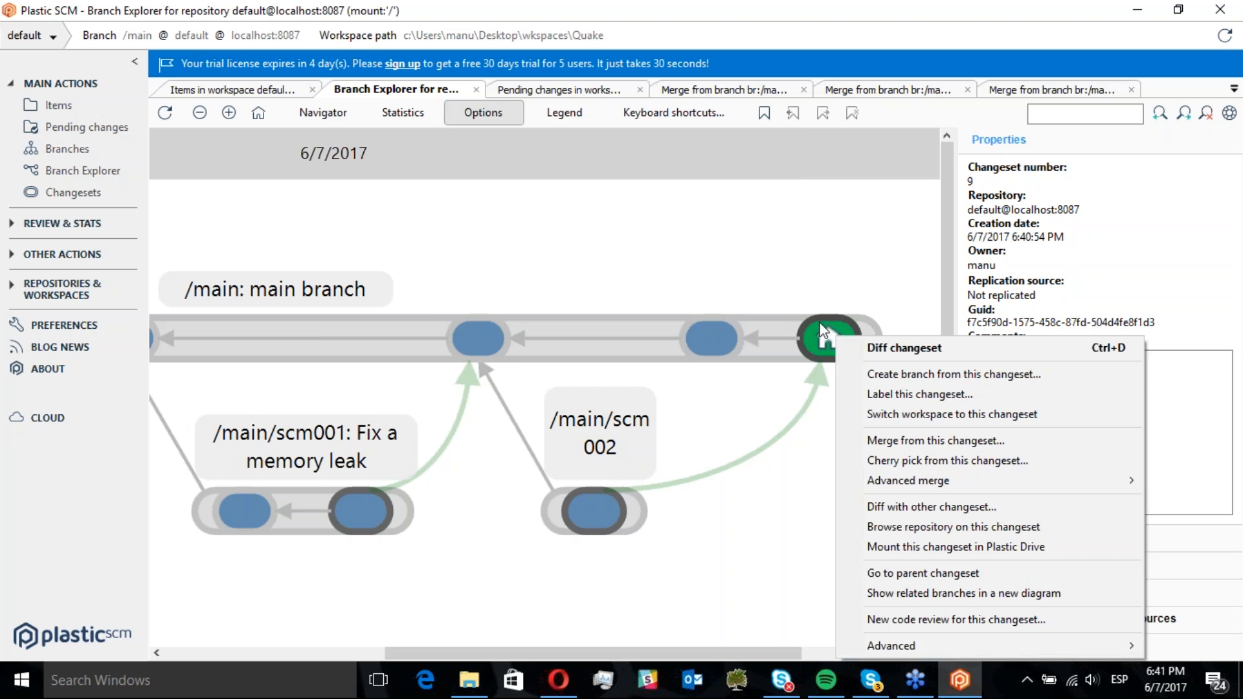
left_click(888, 394)
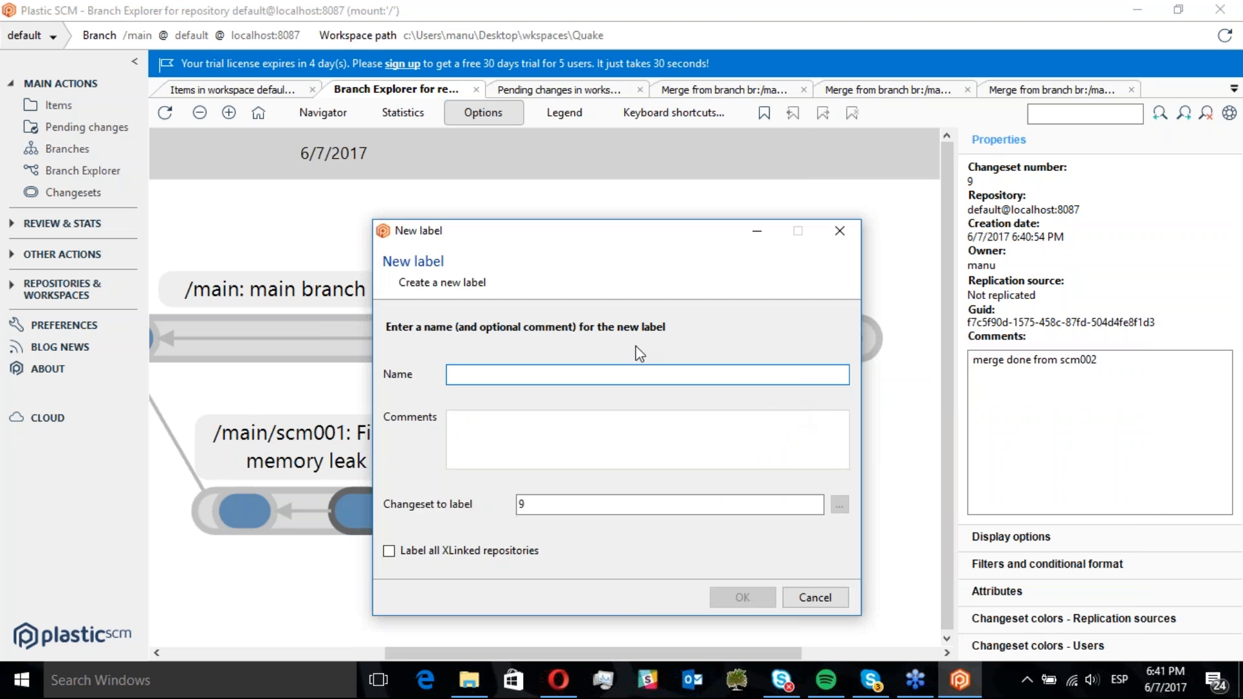
type("BL001")
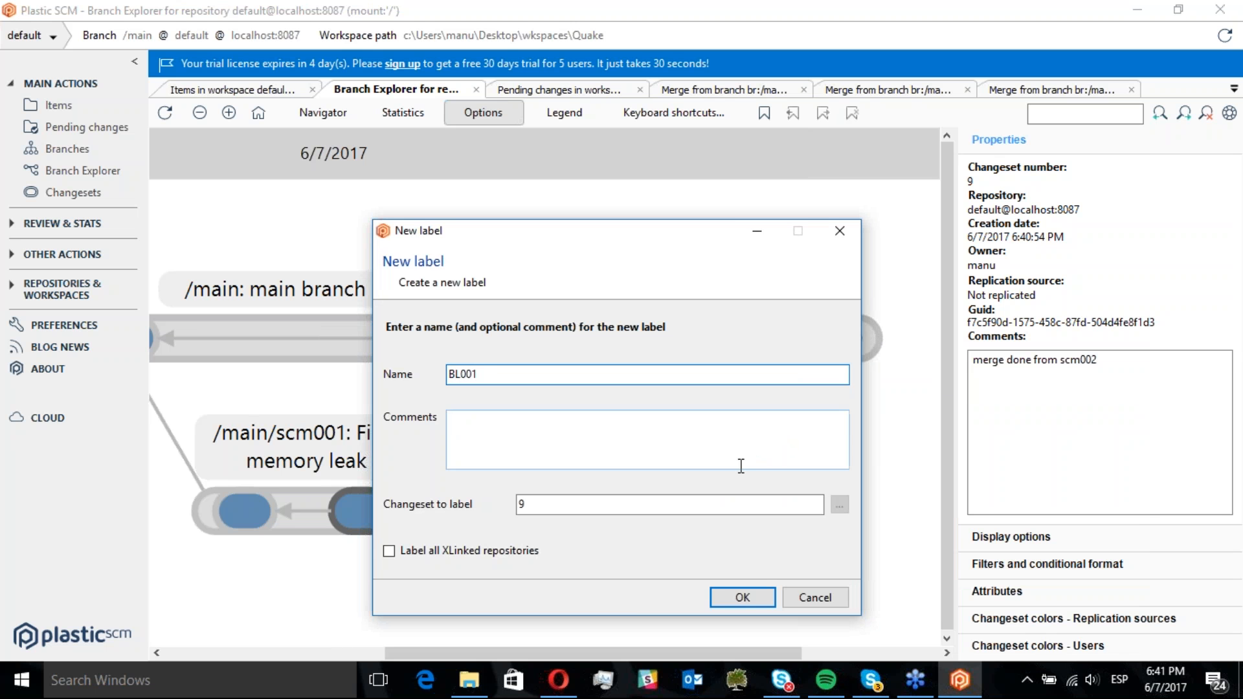
left_click(727, 595)
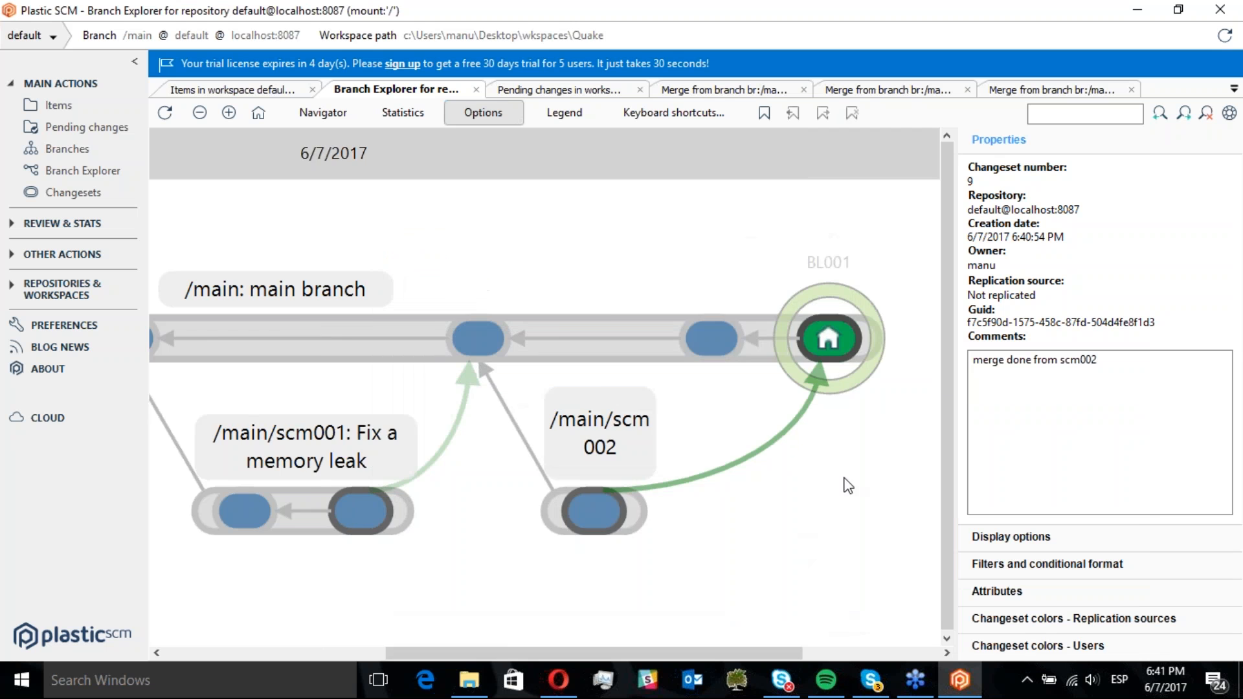
Inspect the BL001 label's details on the newest /main changeset
left_click_drag(847, 466, 602, 449)
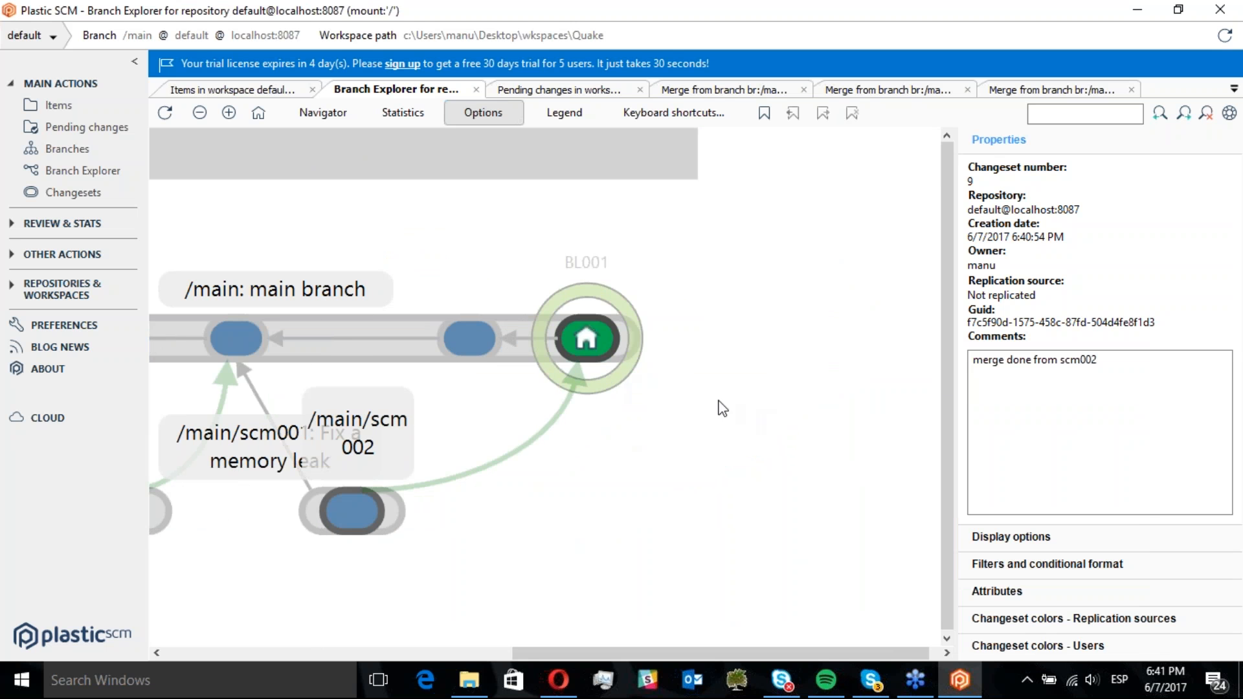
mouse_move(574, 342)
mouse_move(620, 367)
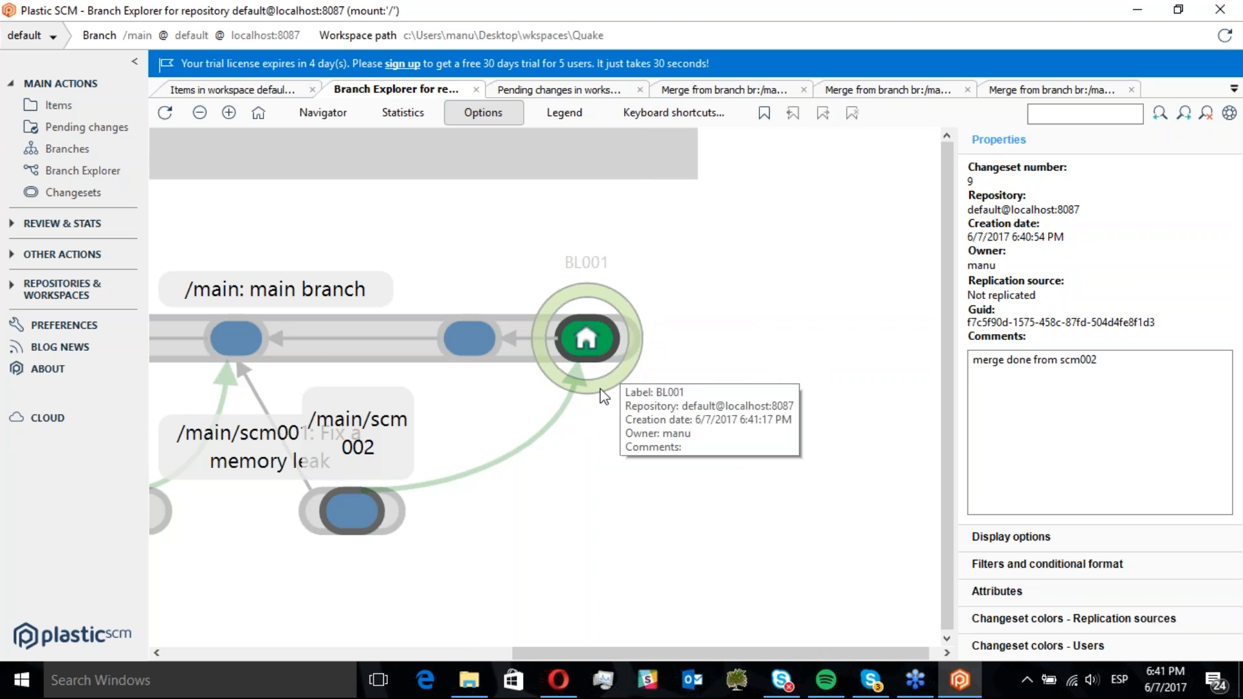
left_click_drag(518, 432, 596, 397)
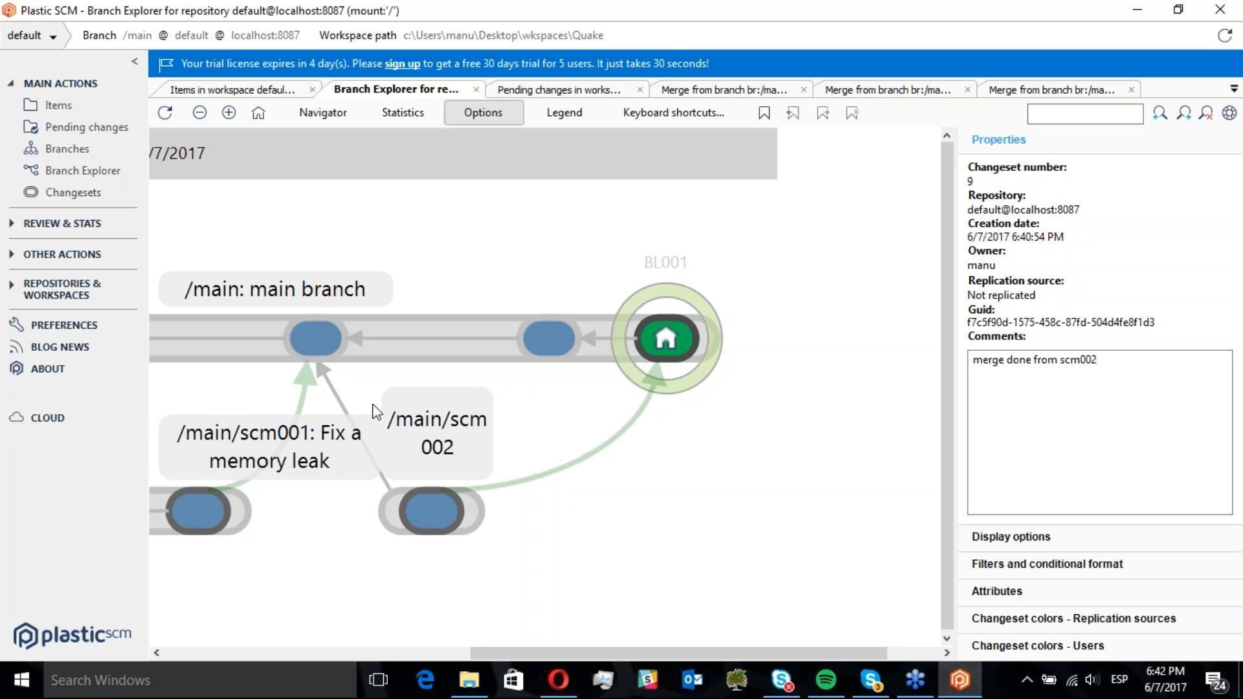
Open the repository server permissions for the default repository
left_click(85, 299)
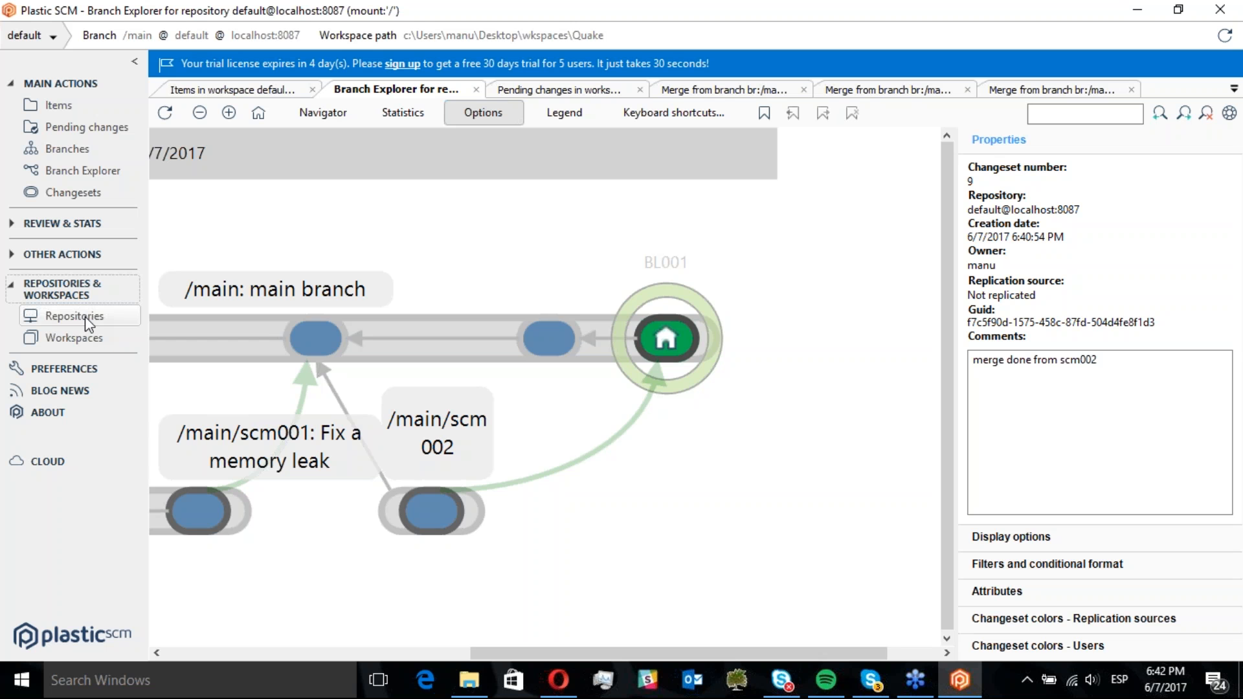
left_click(88, 321)
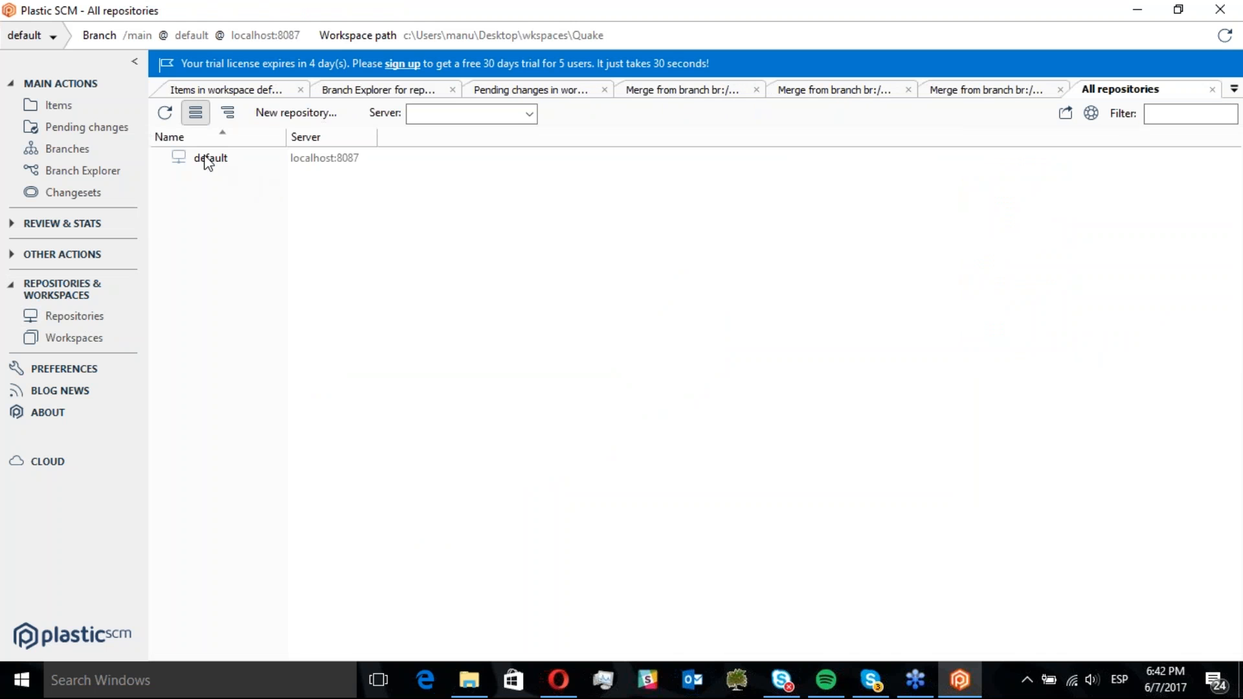
right_click(207, 163)
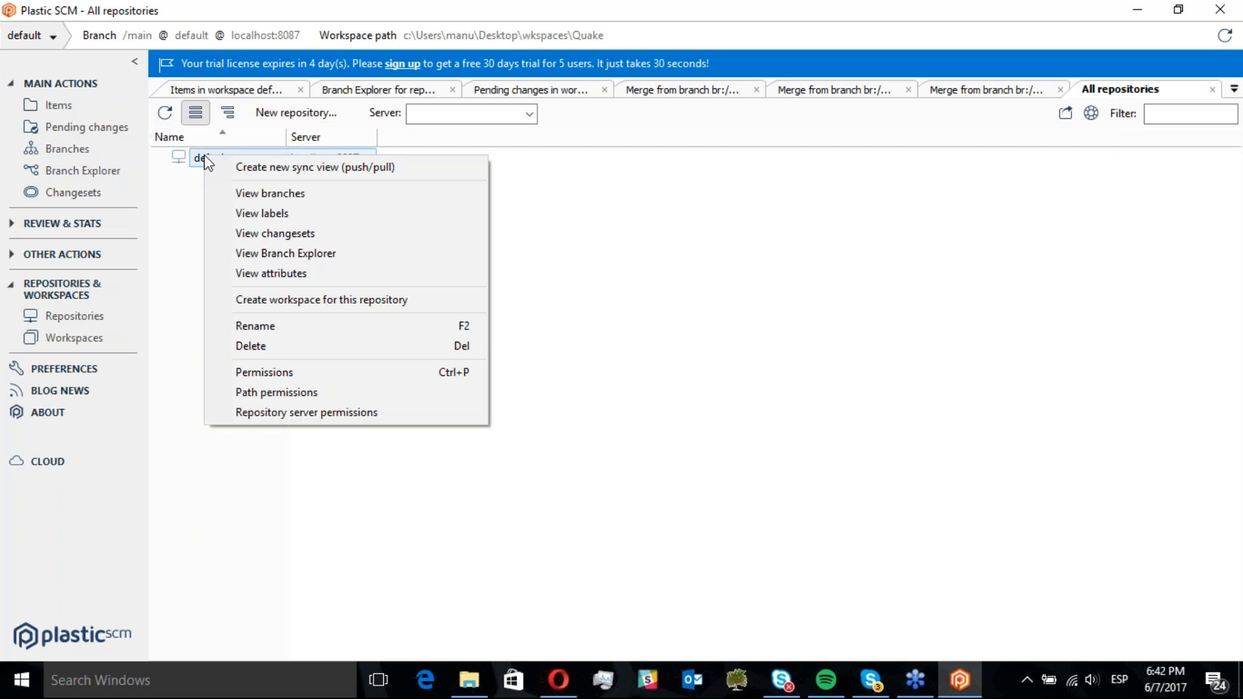
left_click(181, 172)
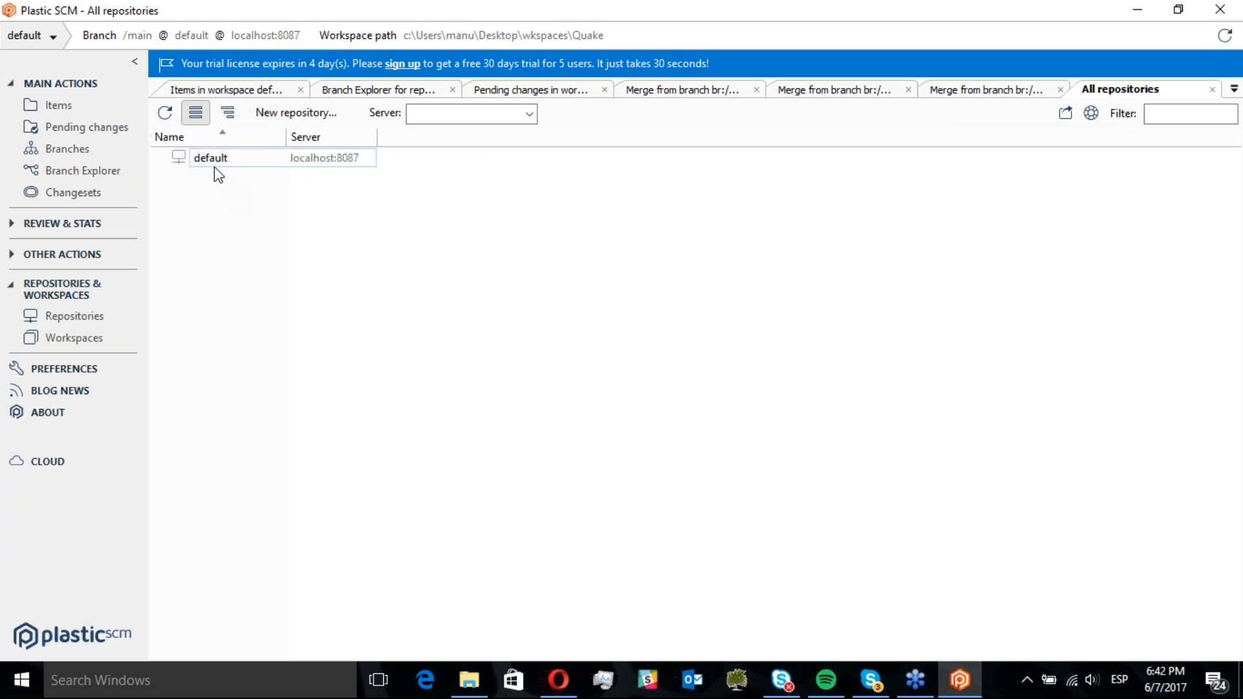
right_click(208, 161)
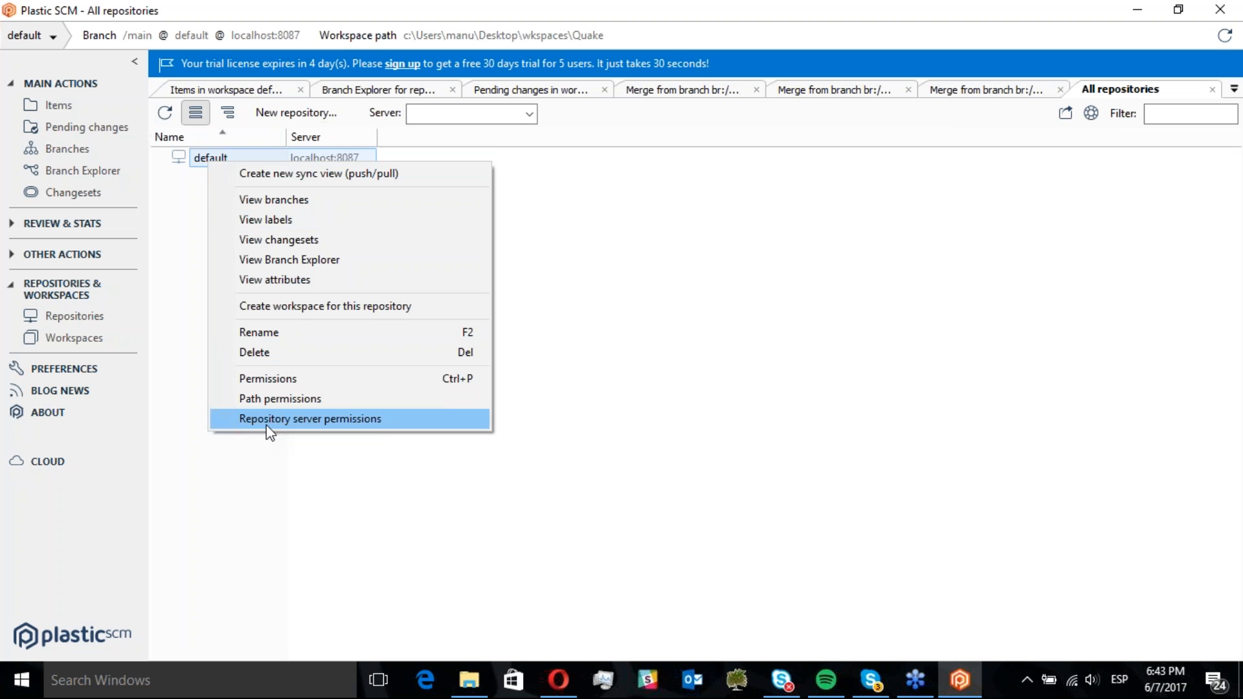
left_click(400, 419)
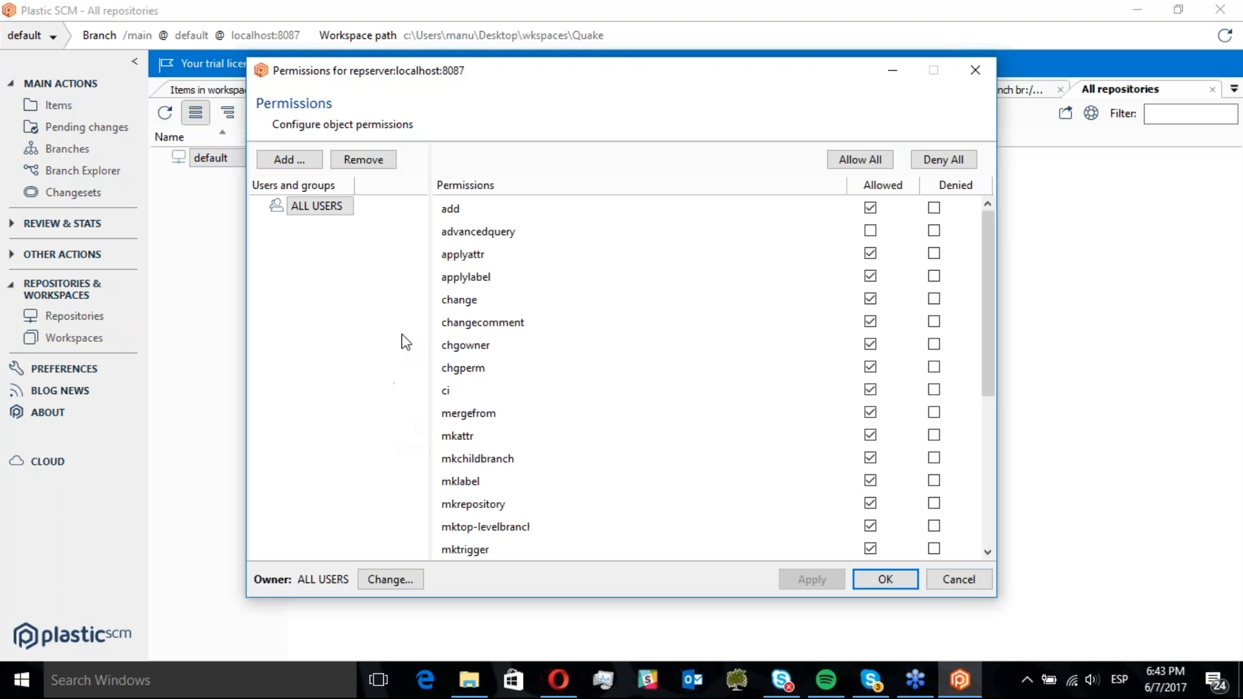
Change the repository server owner from ALL USERS to the local user account and apply it
left_click(389, 580)
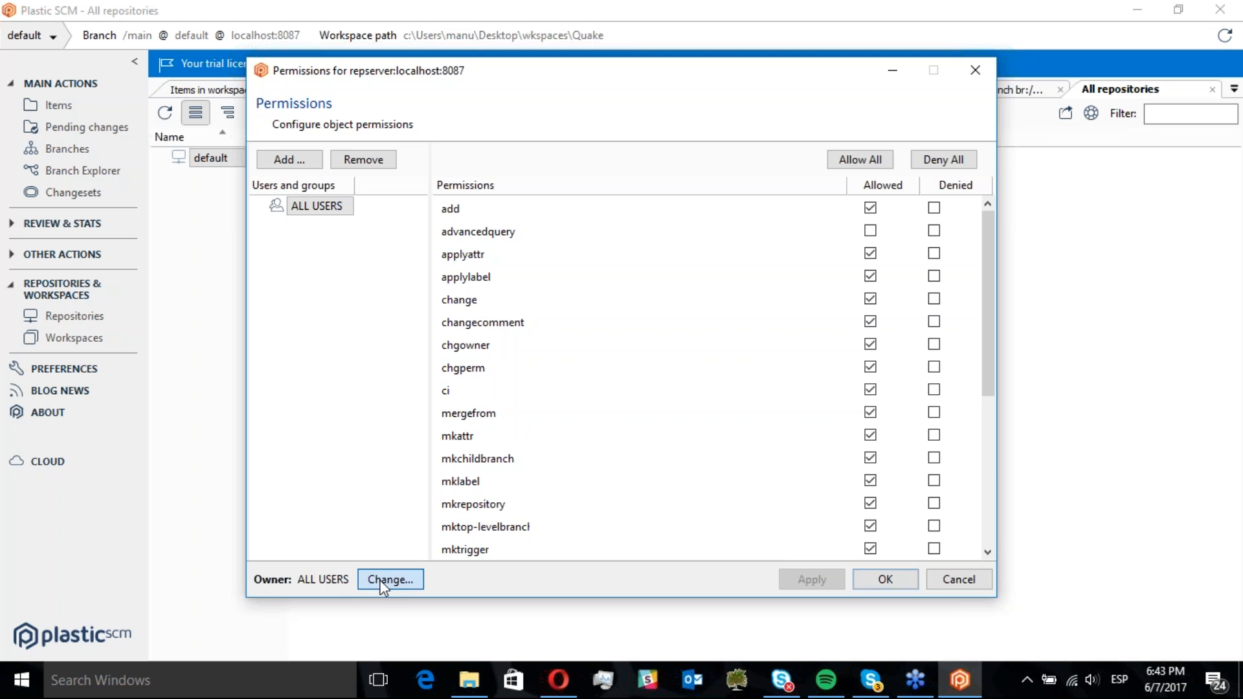
left_click(417, 307)
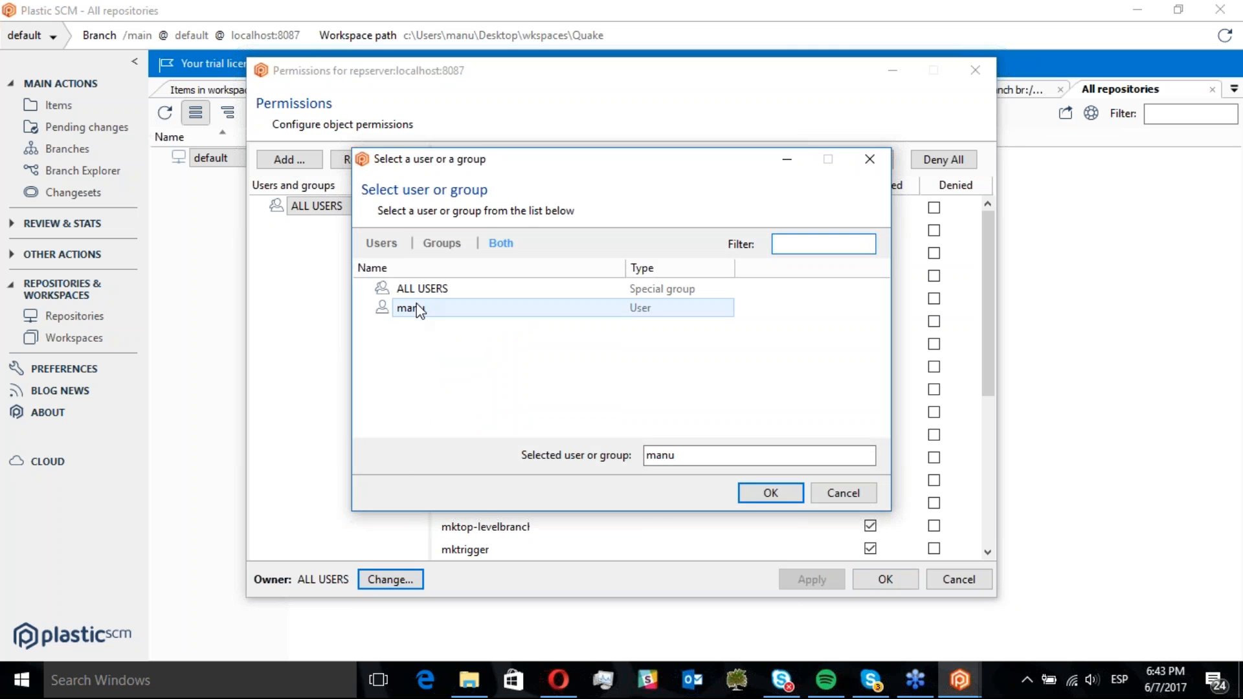
left_click(770, 493)
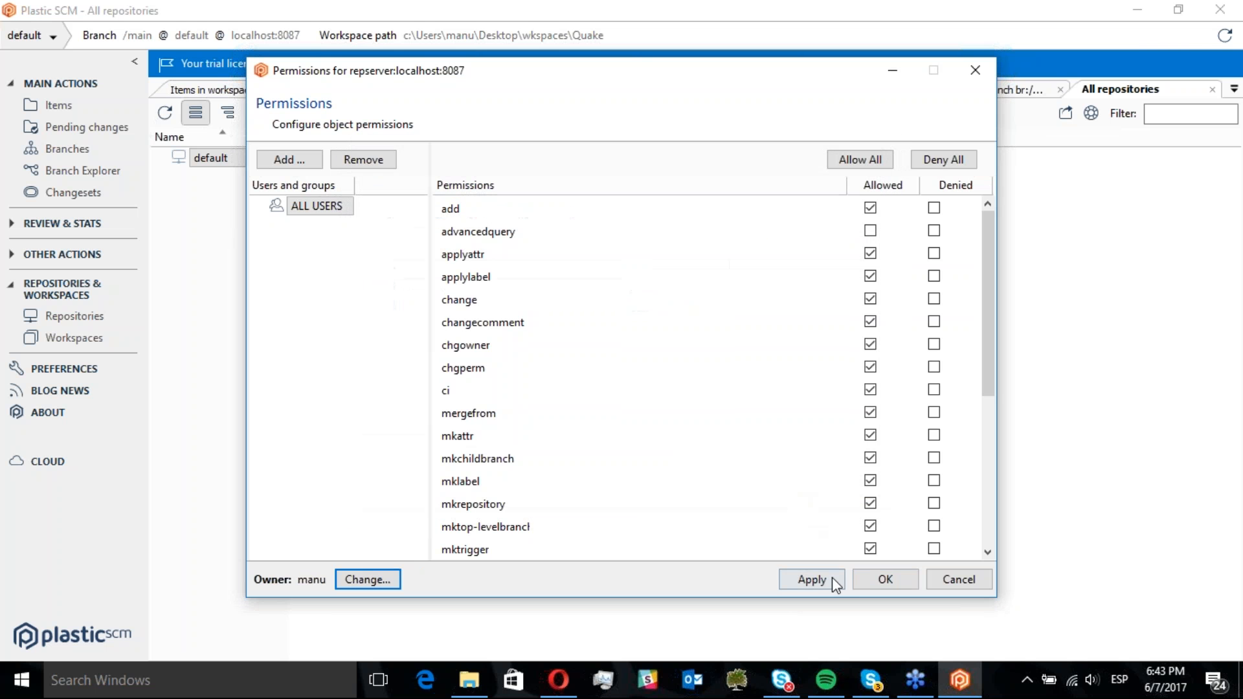
left_click(814, 581)
left_click(887, 583)
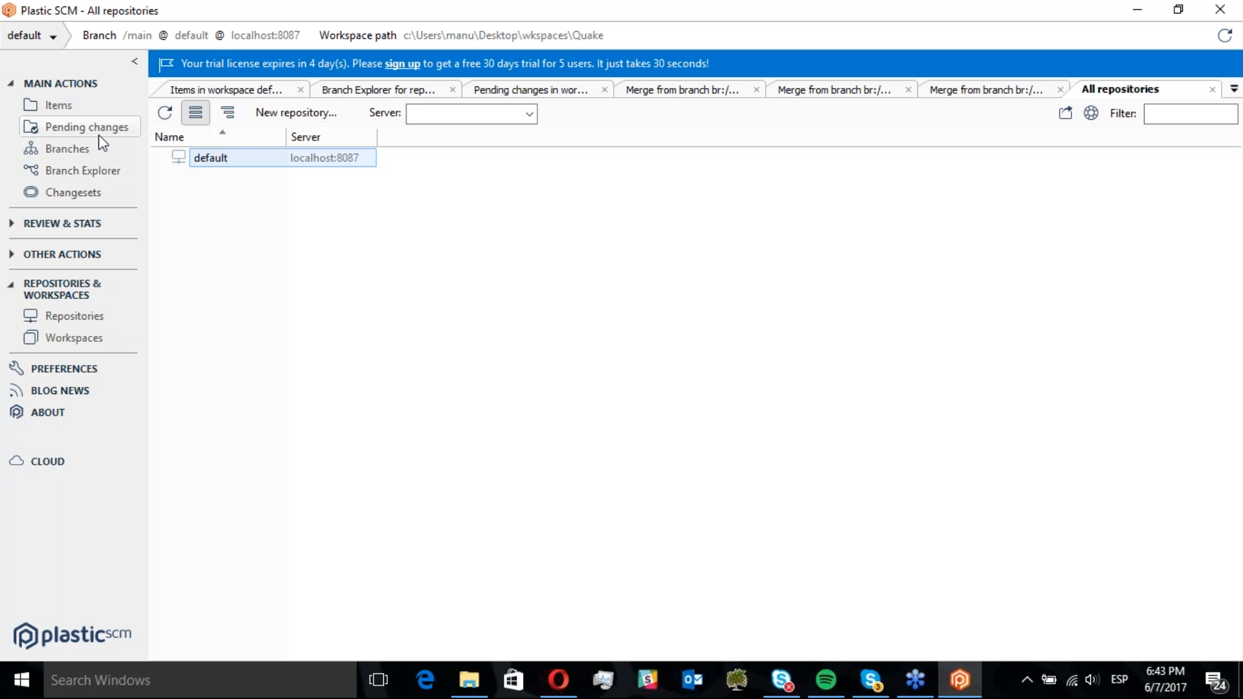
Review the branch layout in Branch Explorer, inspecting the /main/scm001 and /main/scm002 branch properties
left_click(103, 173)
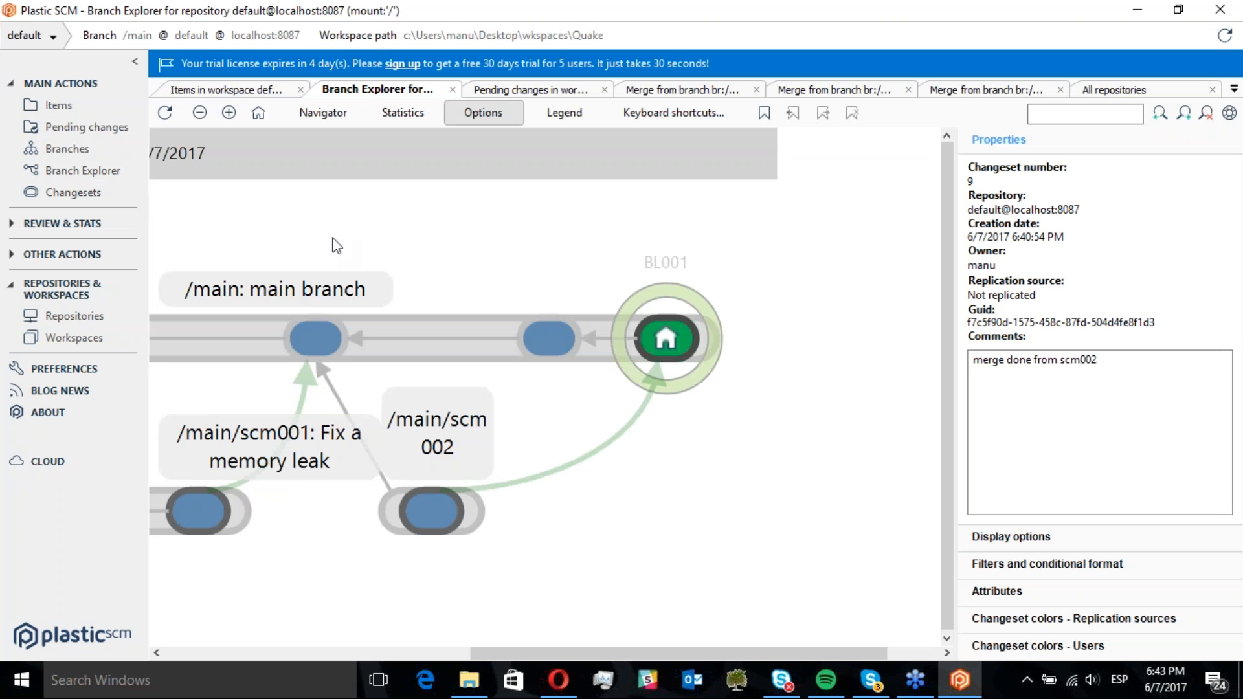
left_click(200, 113)
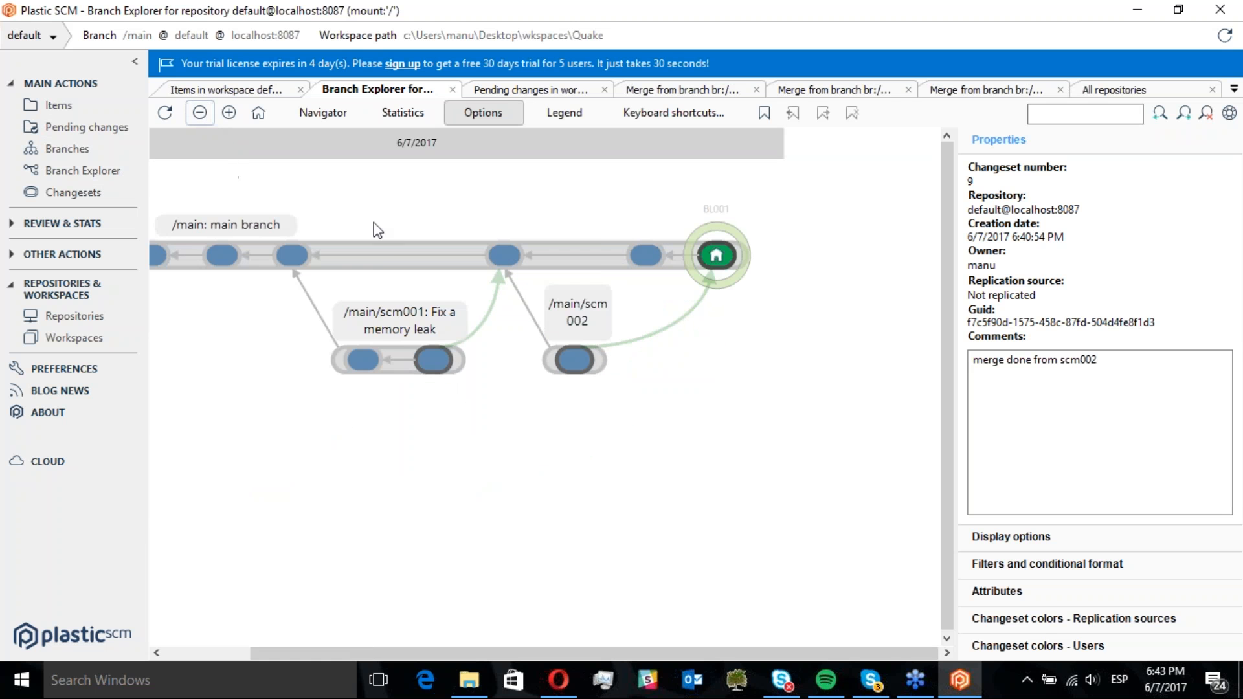
left_click_drag(355, 299, 467, 302)
left_click(504, 364)
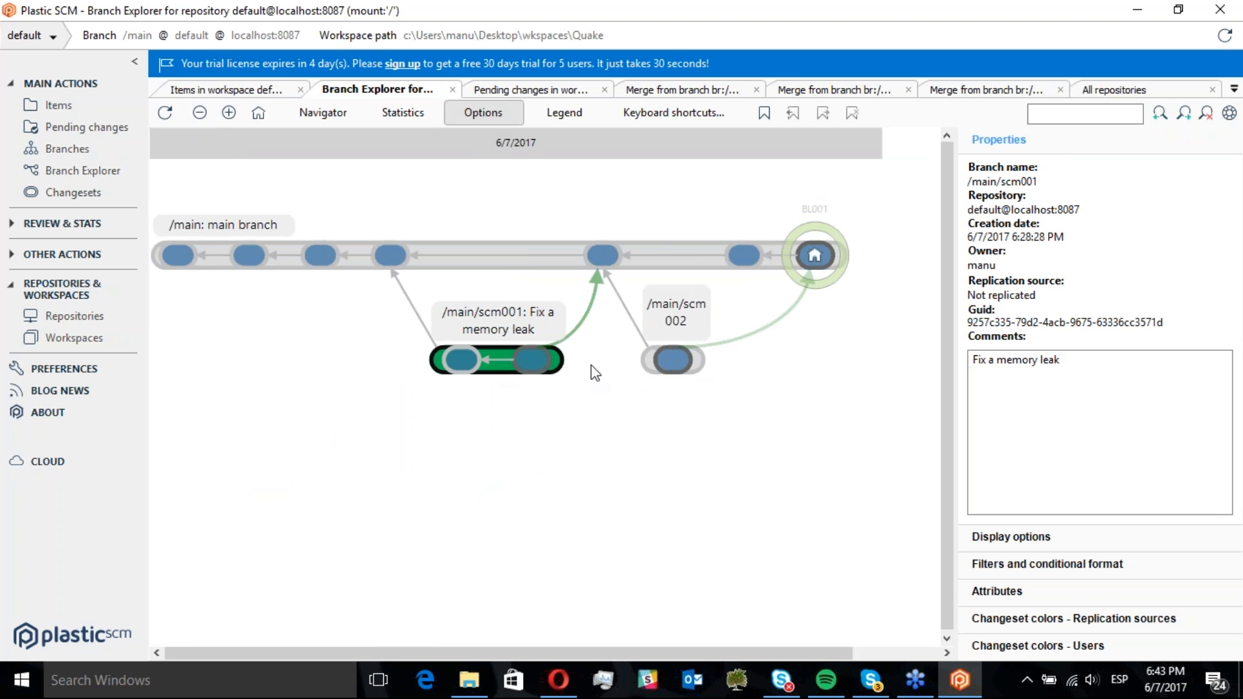
left_click(649, 364)
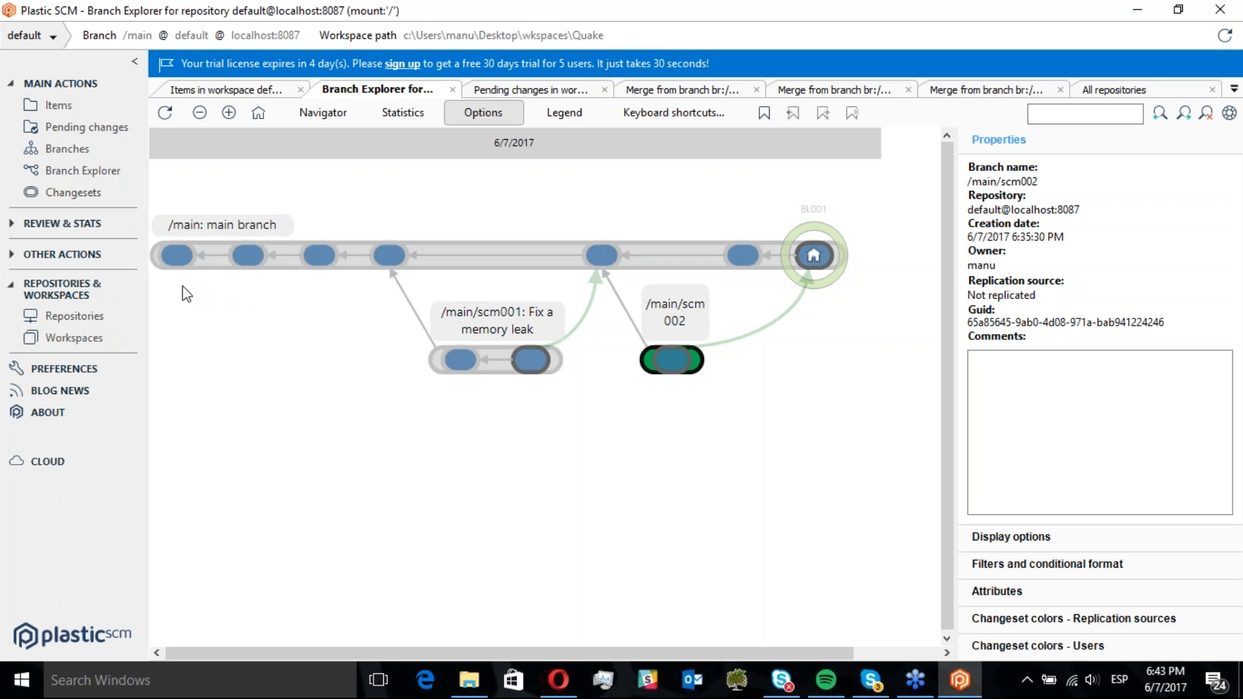
Create a new sync view named ToCloud in the sync repositories view
left_click(96, 262)
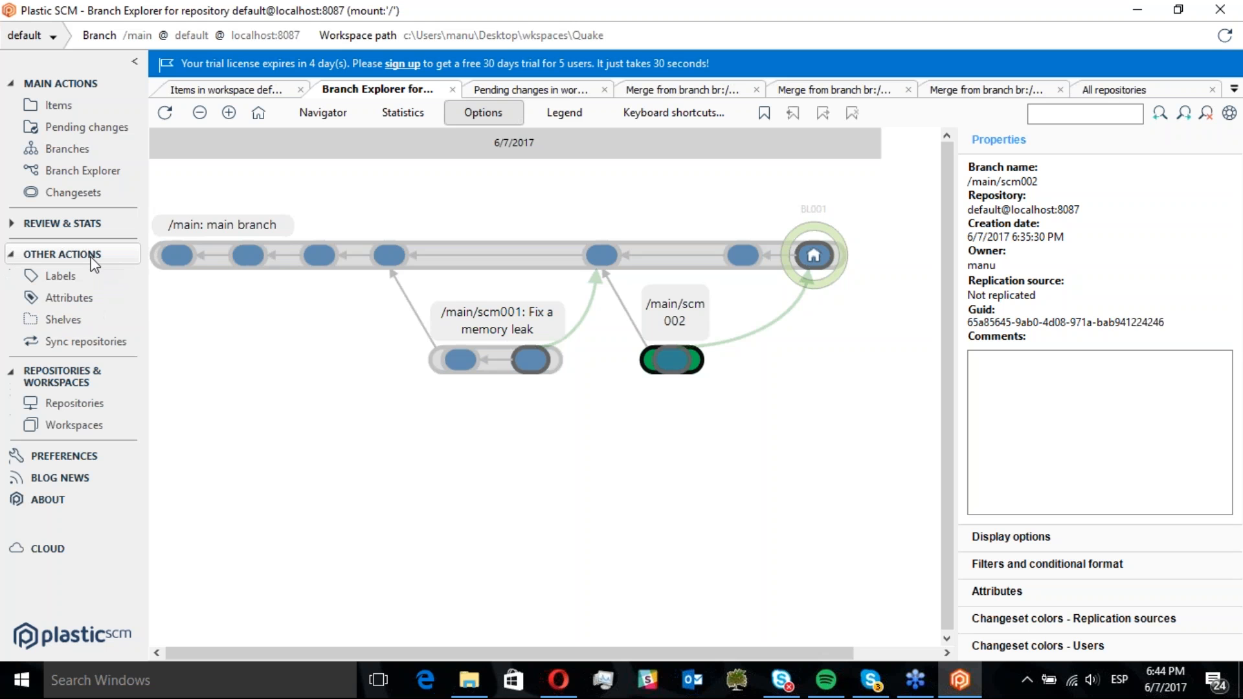
left_click(90, 343)
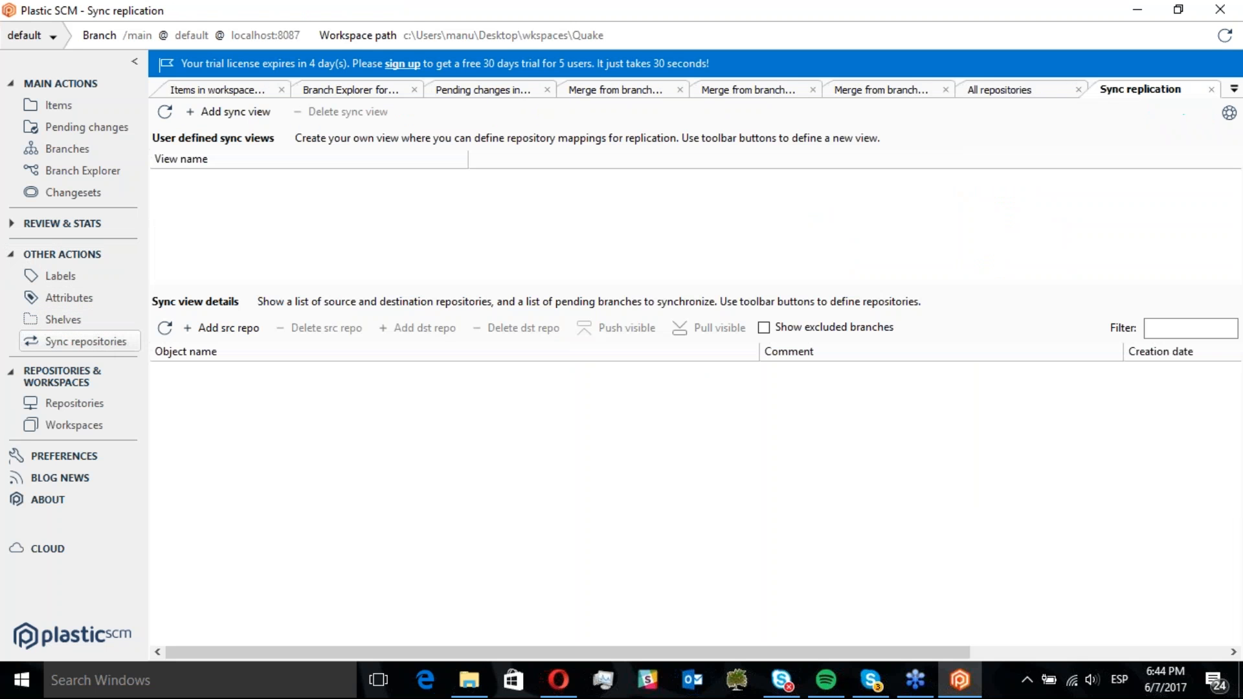
left_click(235, 112)
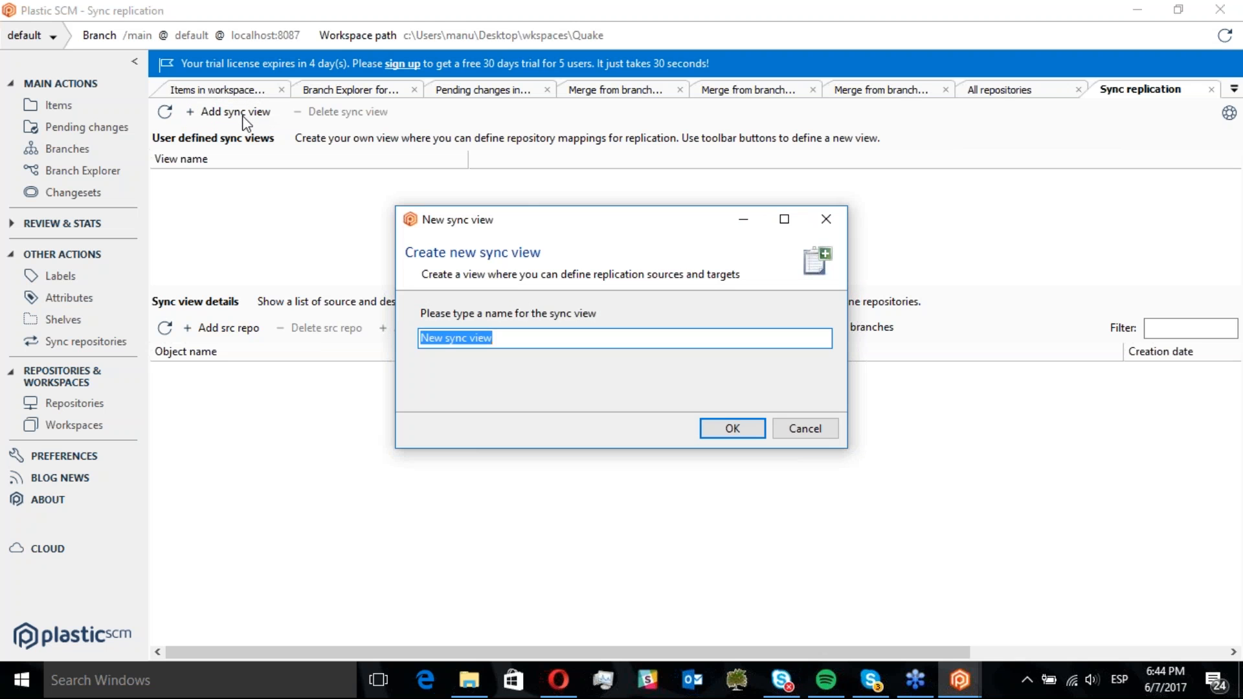
type("ToCloud")
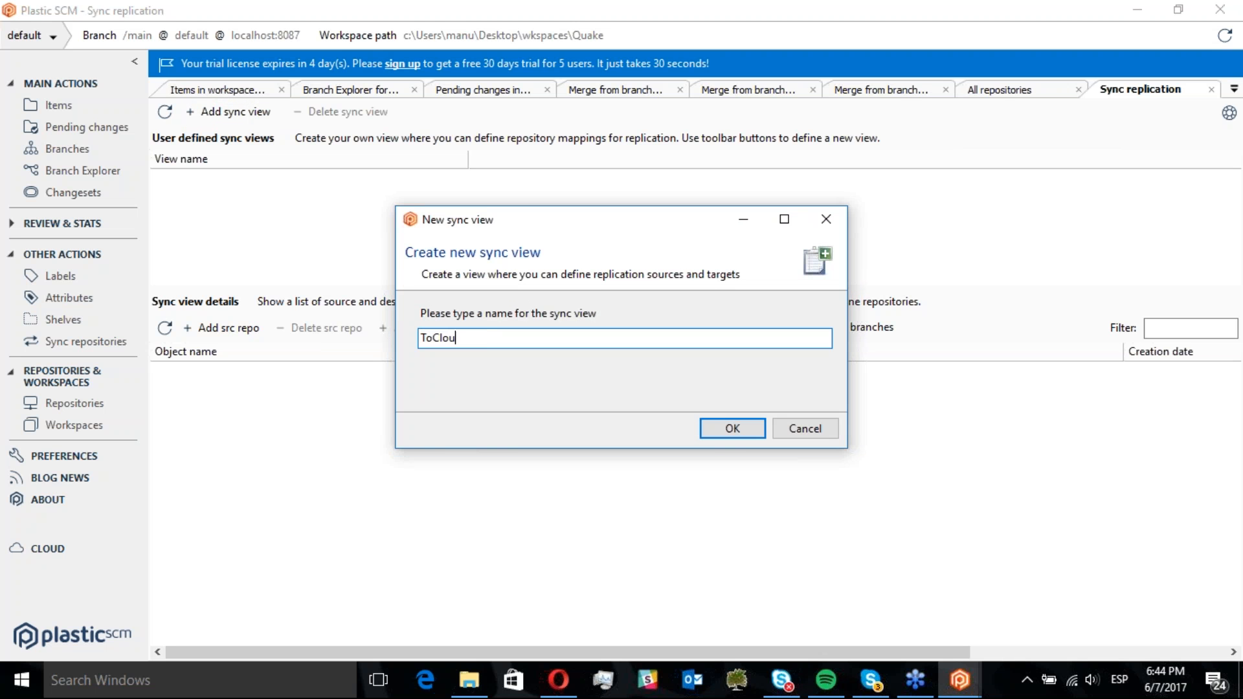
left_click(724, 439)
Add the default repository on localhost:8087 as the ToCloud view's source repository
left_click(227, 186)
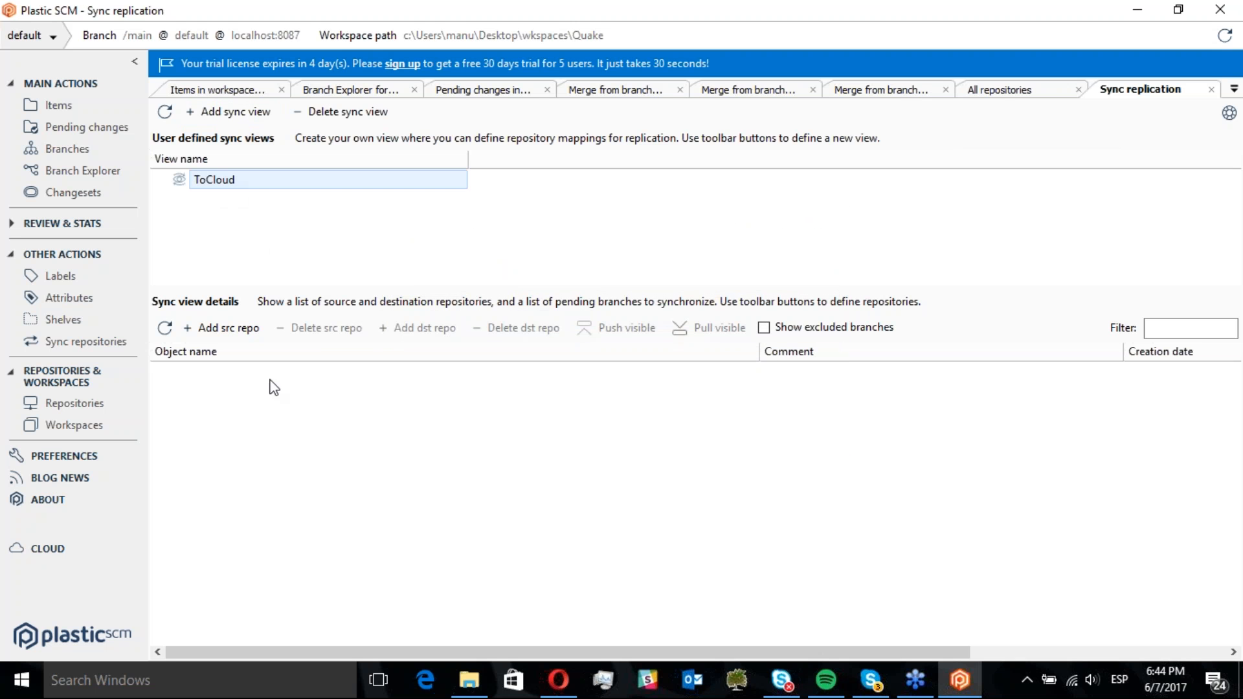
left_click(223, 328)
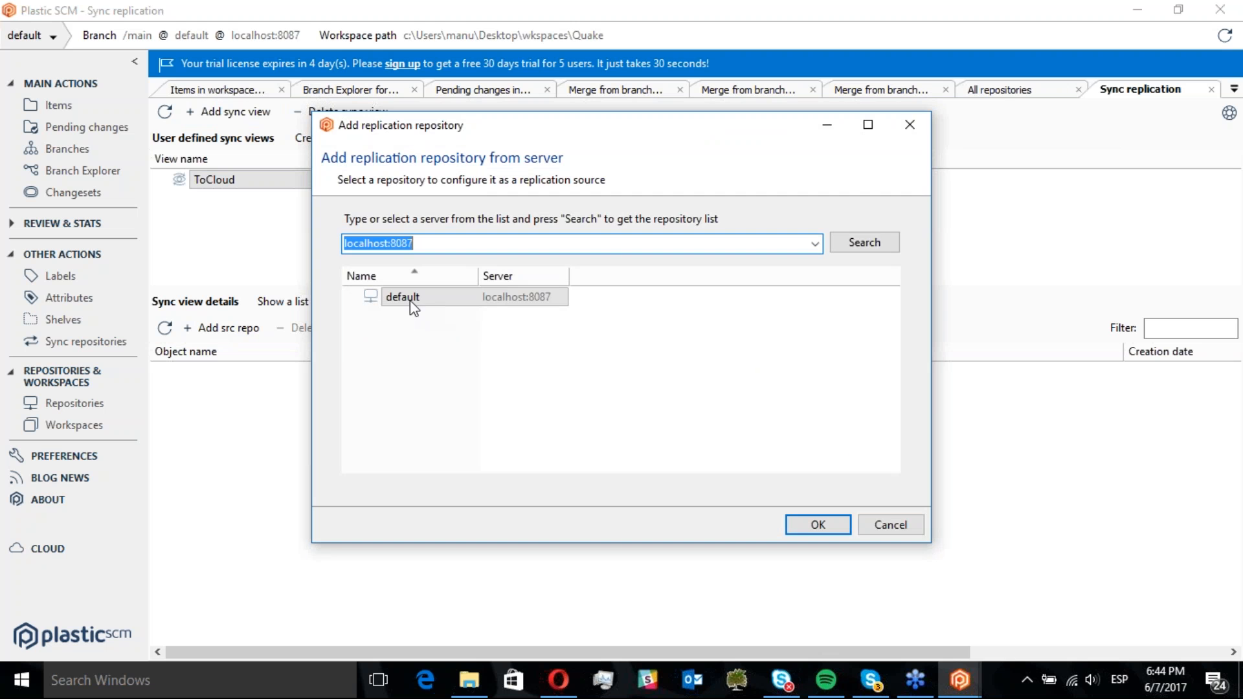
double_click(410, 298)
Add a destination repository for the source and search the catacroquer@cloud server for repositories
right_click(280, 382)
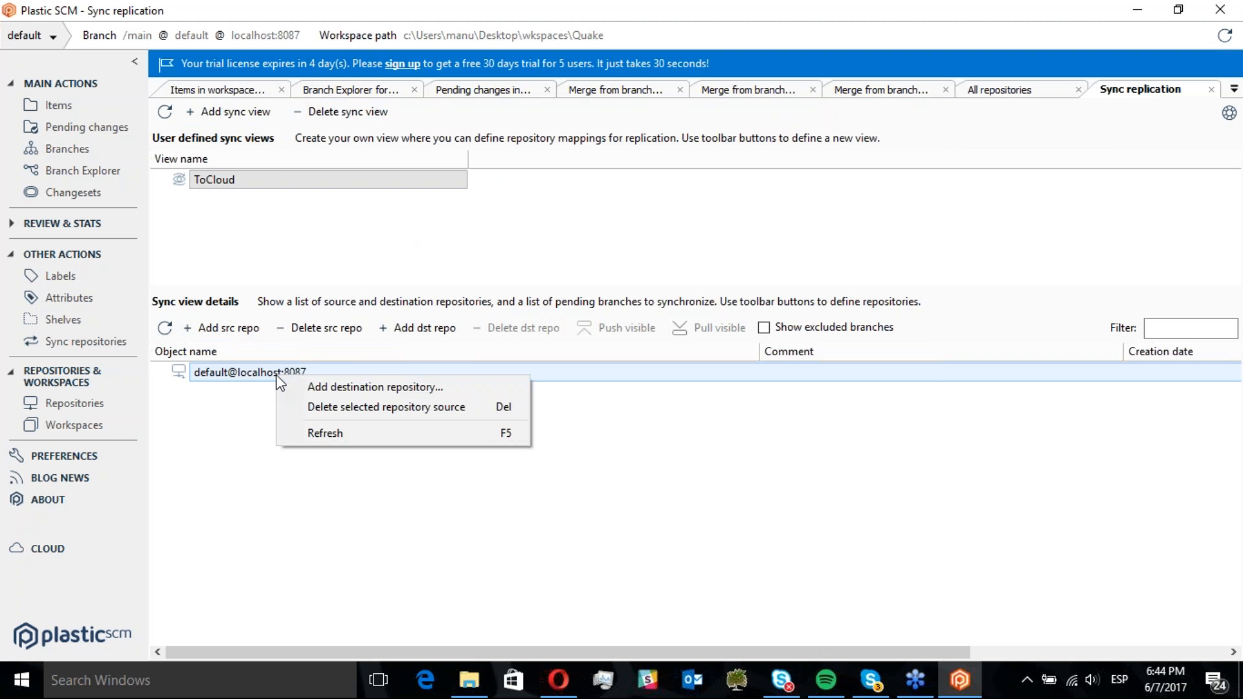
left_click(335, 389)
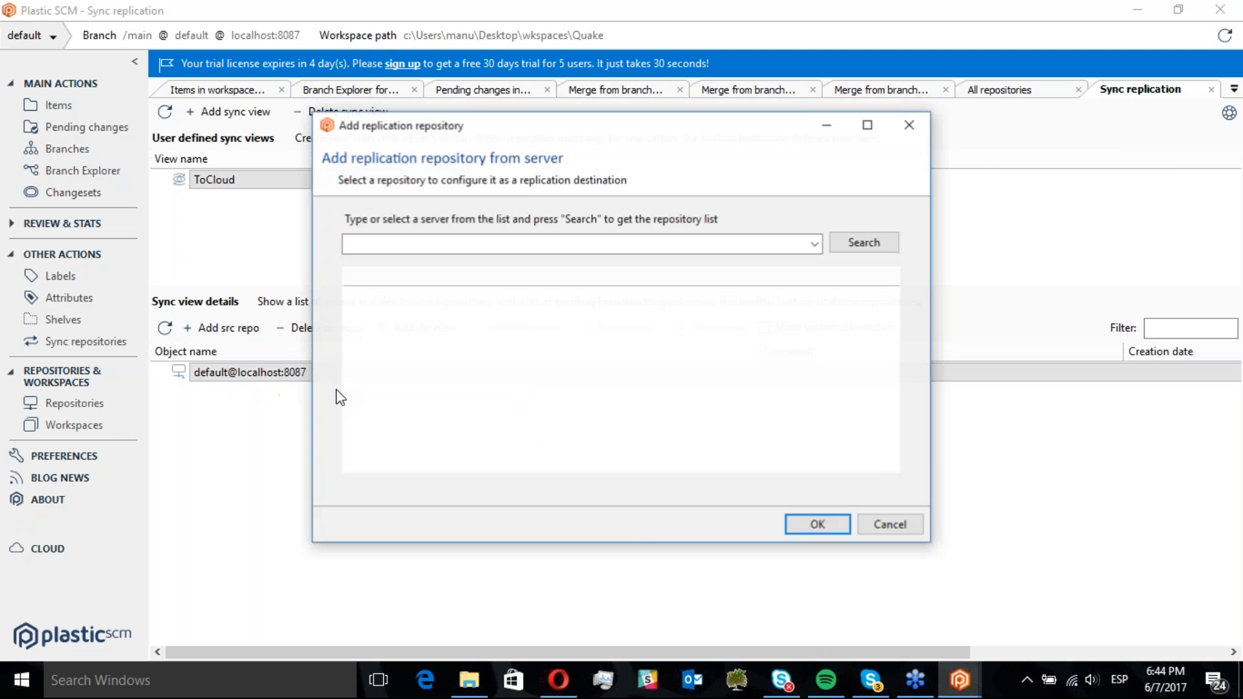
left_click_drag(574, 131, 612, 93)
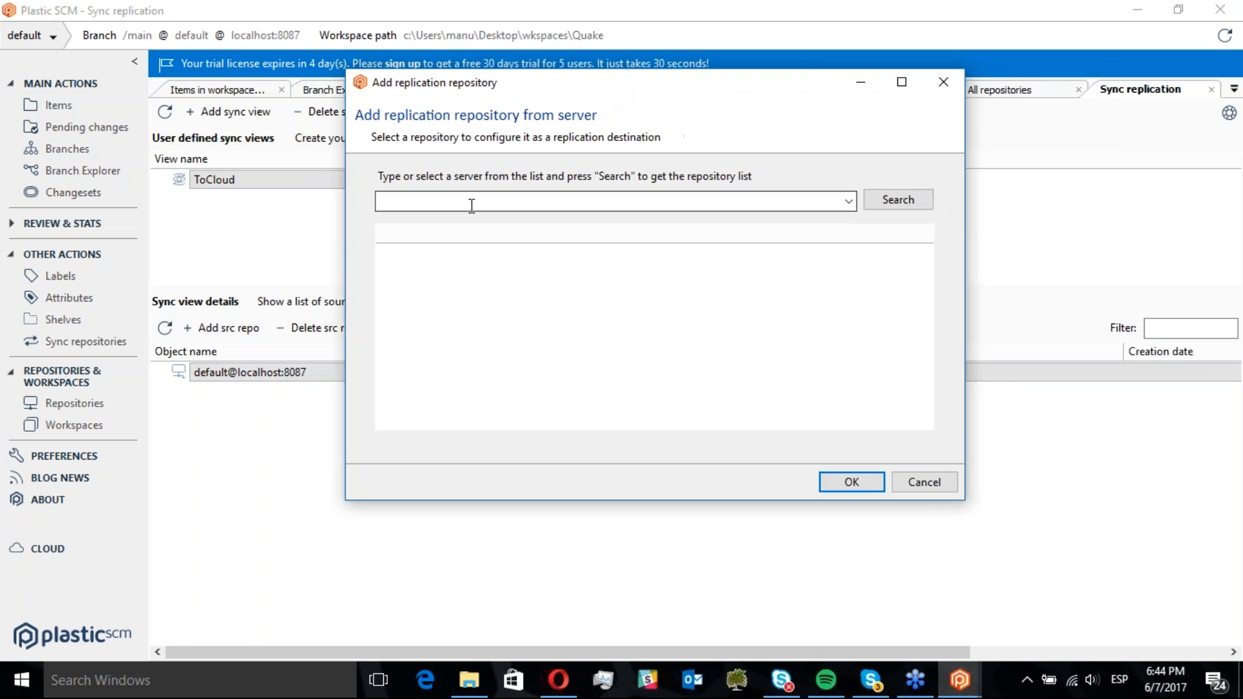
left_click(665, 205)
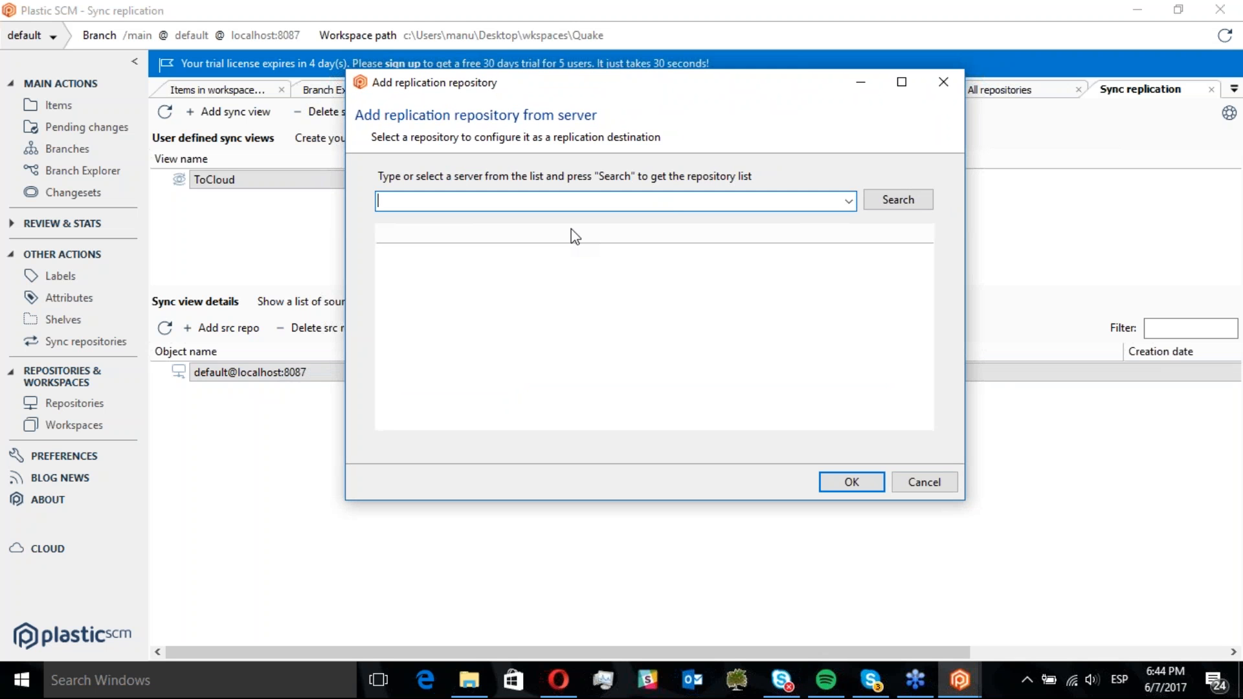
type("catacroquer@cloud")
left_click(890, 209)
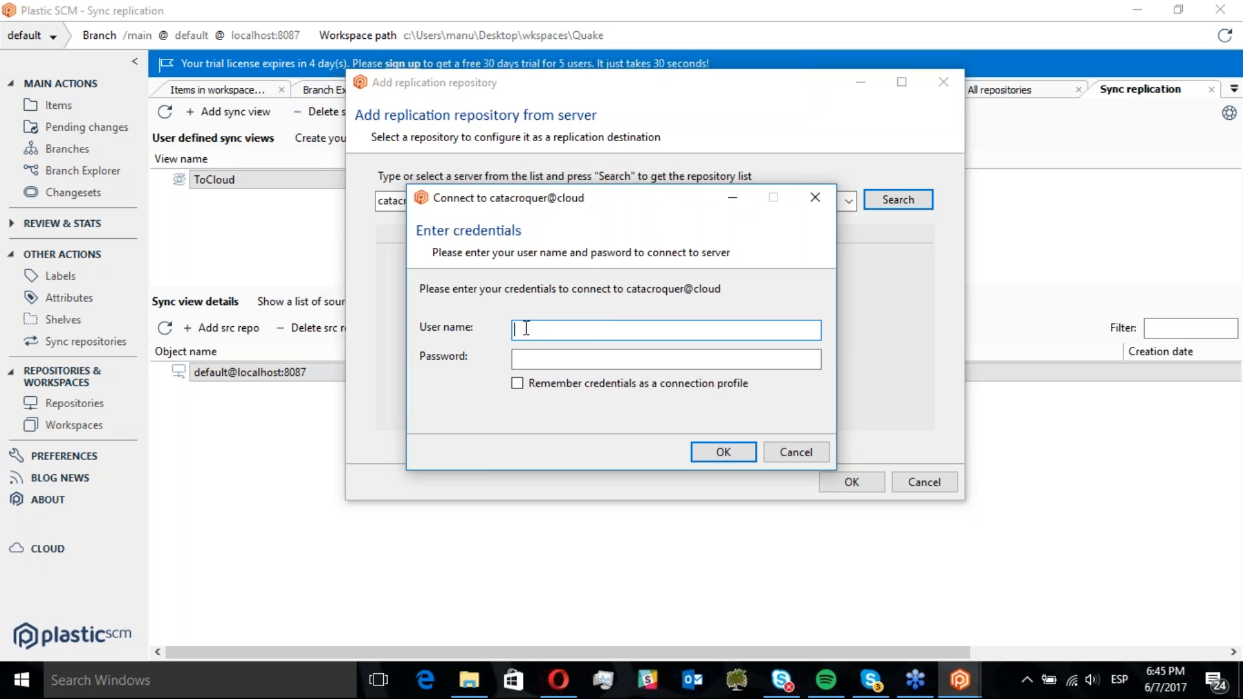
Log in to catacroquer@cloud with the account e-mail and password, remembering credentials as a connection profile
key("Tab")
type("*********")
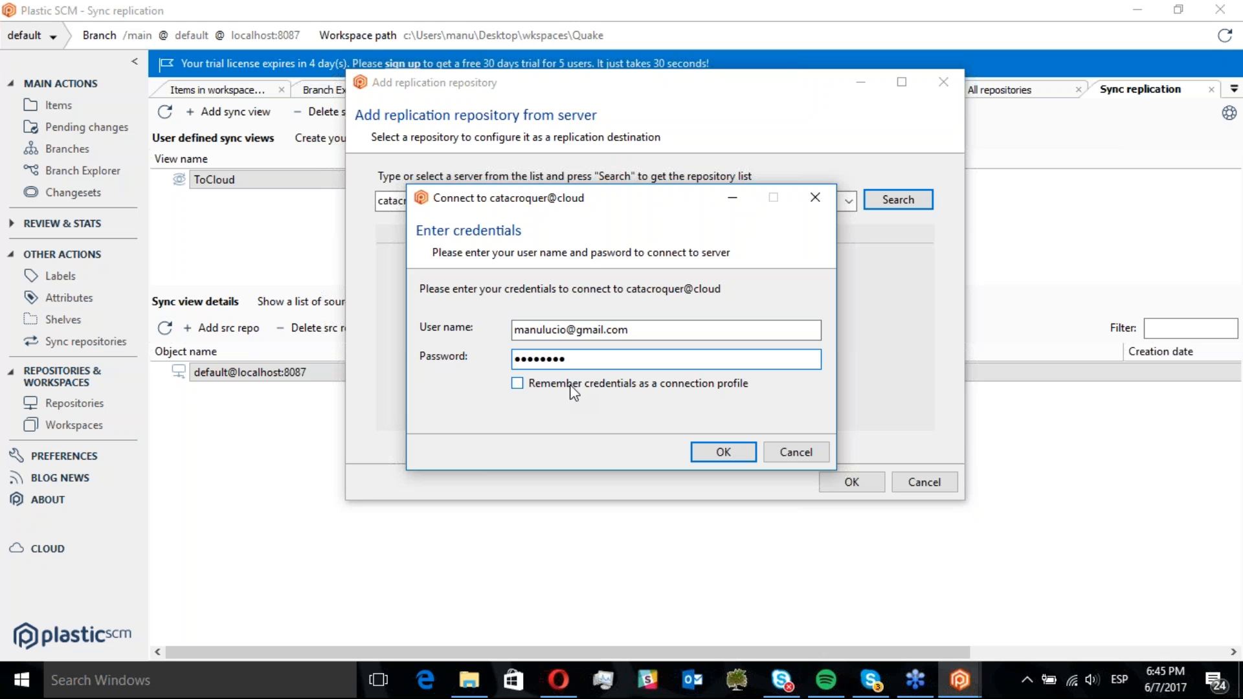
left_click(564, 386)
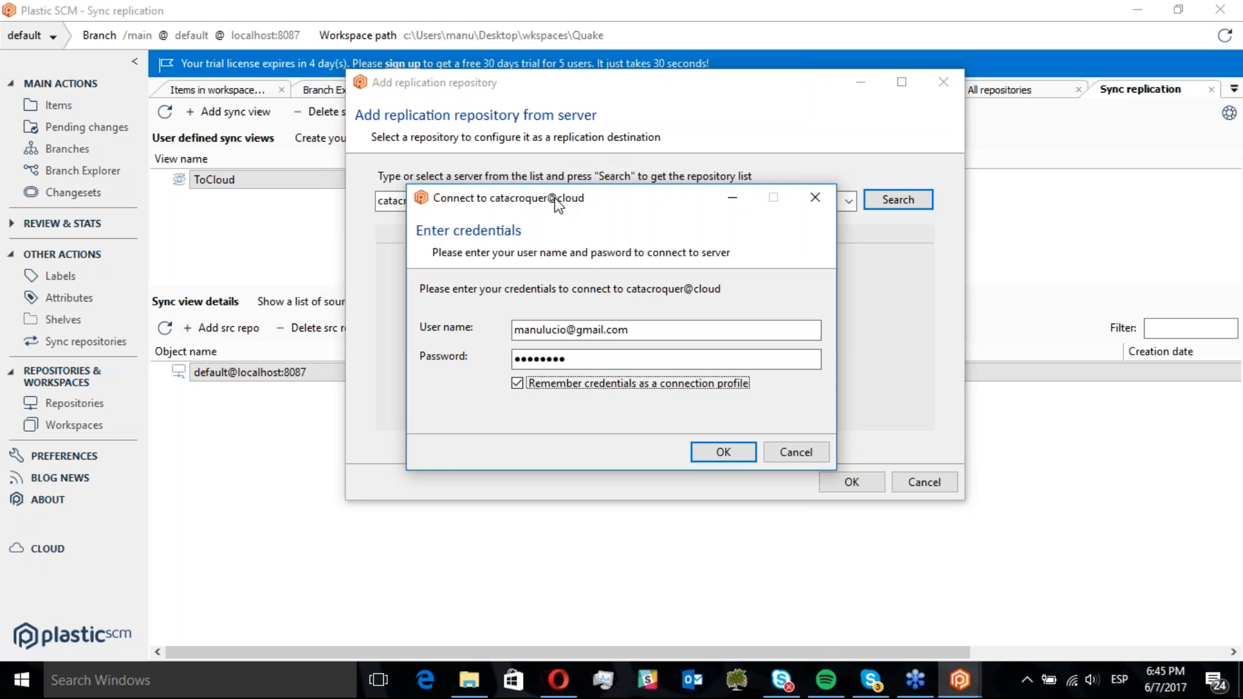
mouse_move(558, 203)
left_mouse_down()
mouse_move(561, 240)
mouse_move(566, 186)
left_mouse_up()
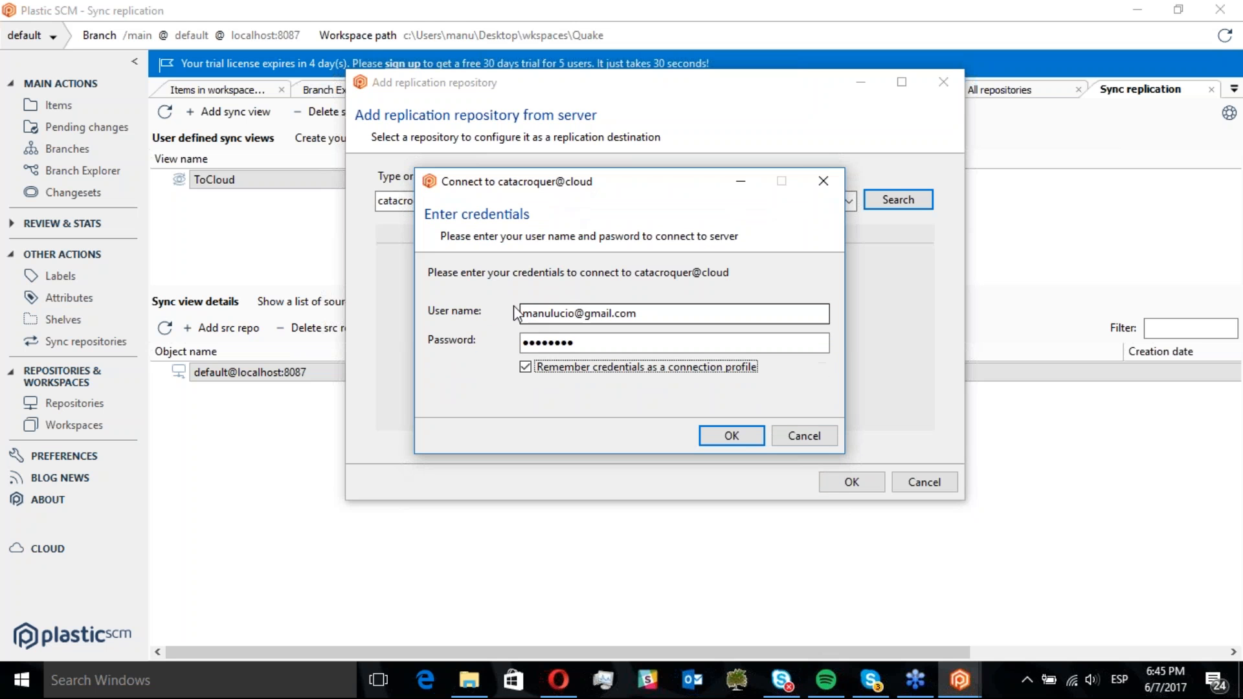
left_click(733, 438)
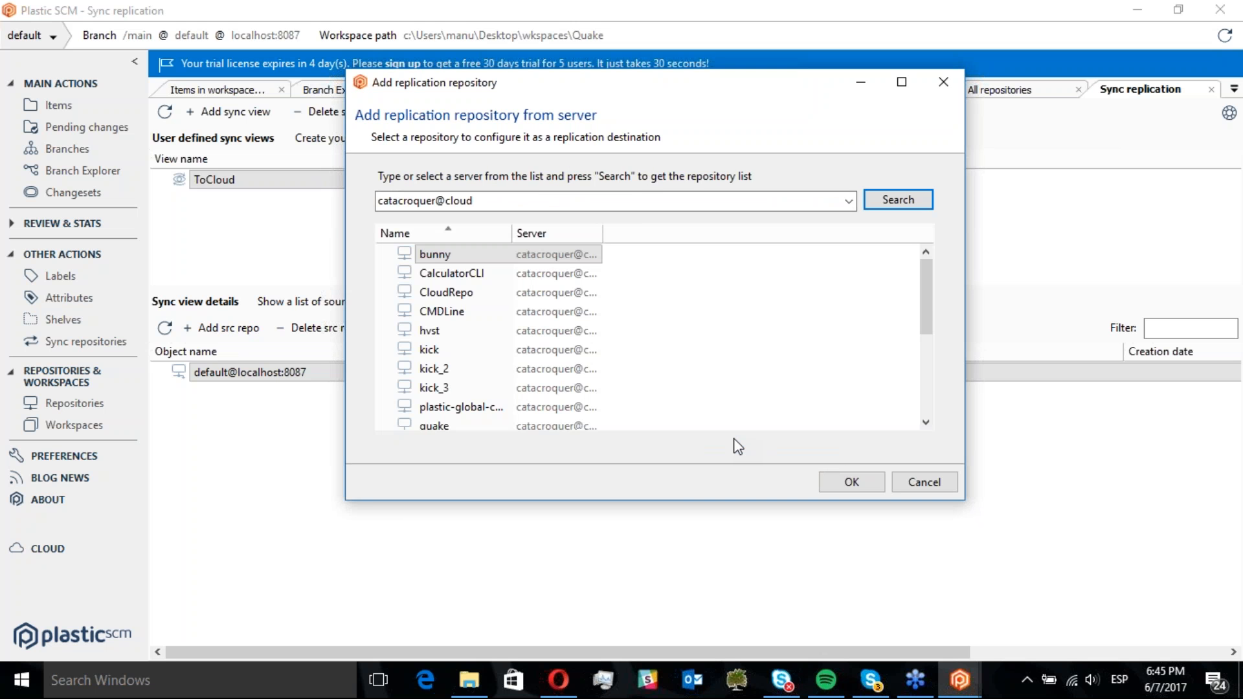
Pick the kick repository on catacroquer@cloud as the replication destination
mouse_move(922, 273)
left_mouse_down()
mouse_move(921, 371)
mouse_move(924, 262)
left_mouse_up()
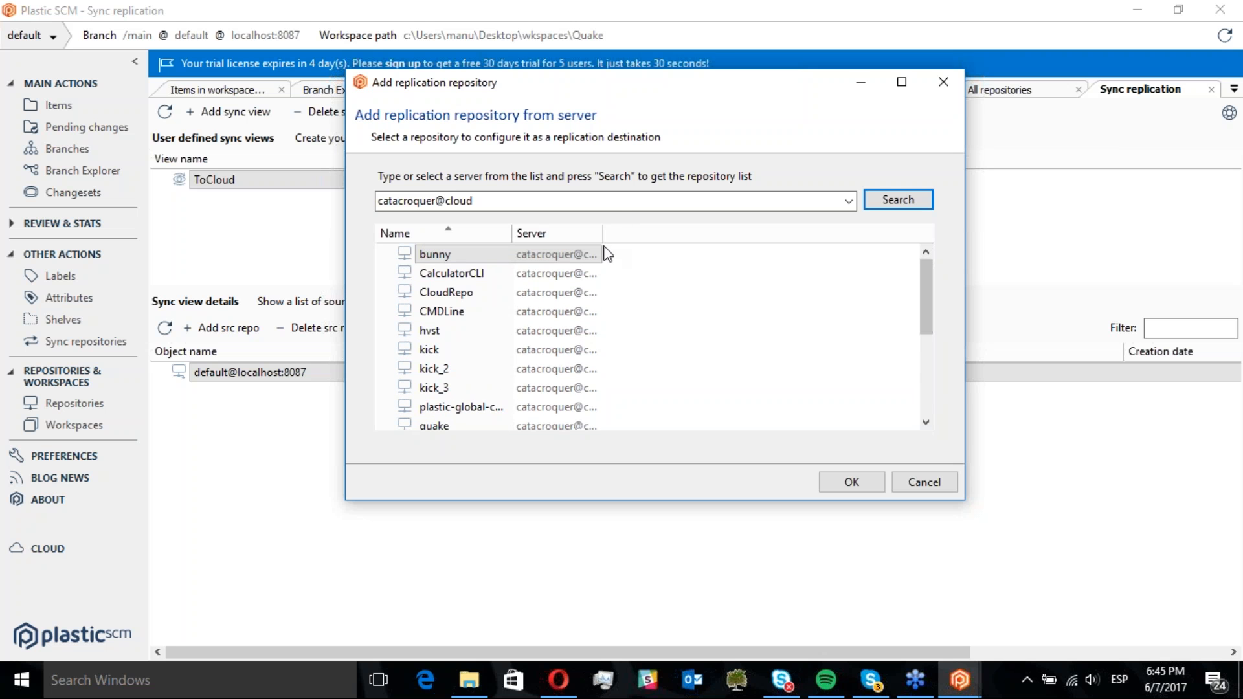
left_click_drag(602, 229, 643, 227)
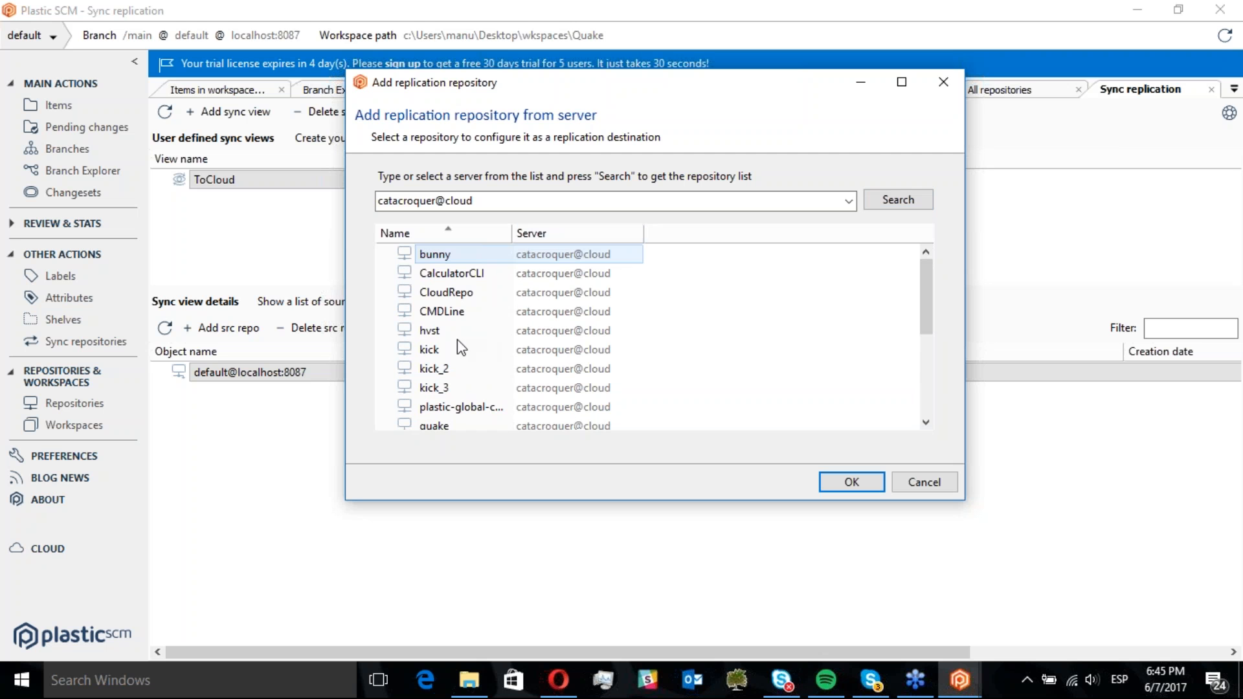
left_click(434, 350)
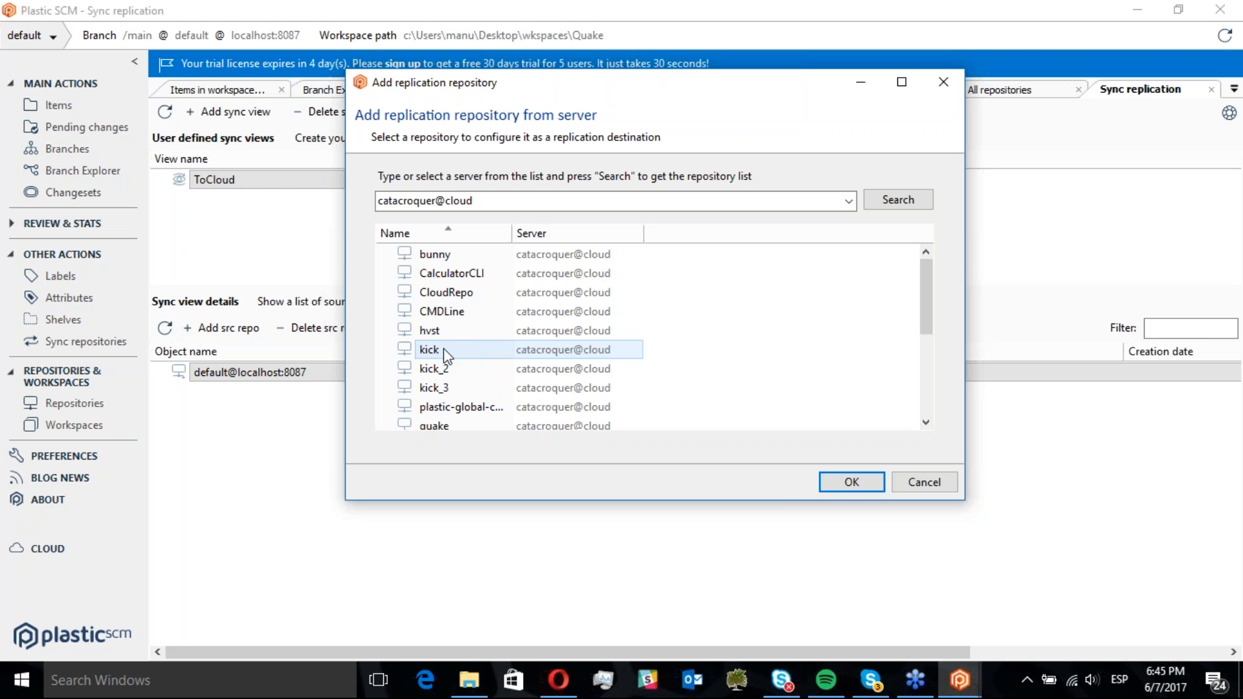
left_click(841, 485)
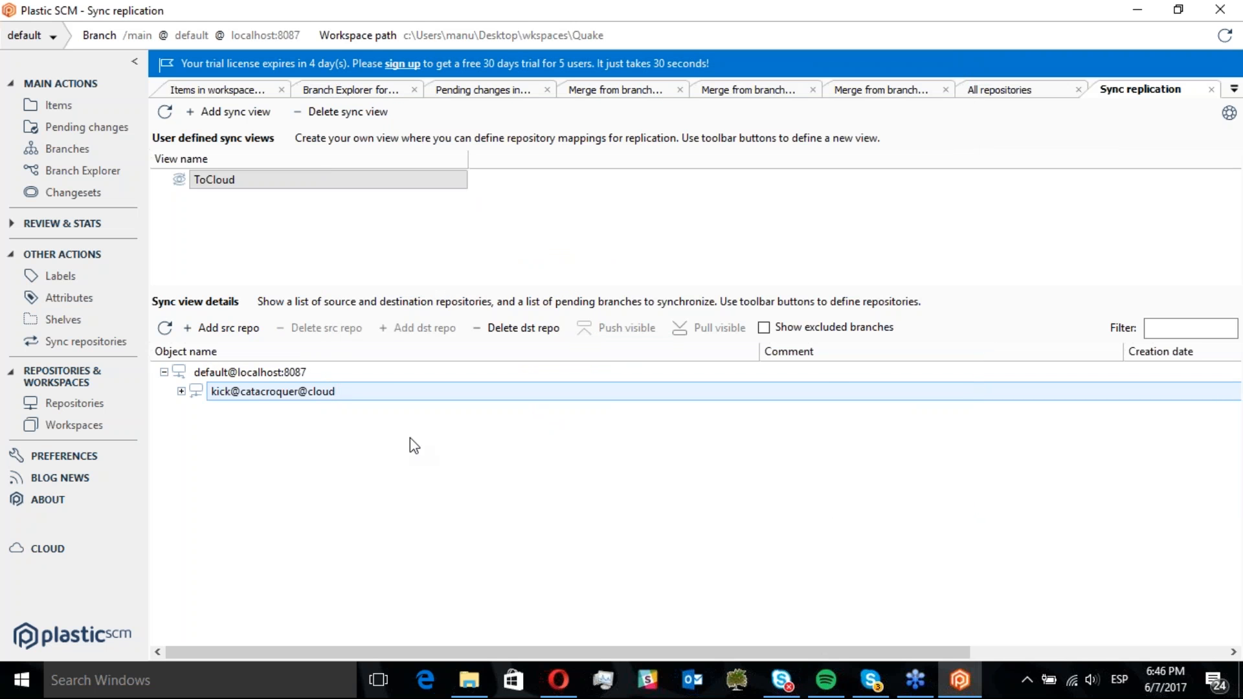
Inspect the outgoing changes and pending branches for the kick@catacroquer@cloud destination
left_click(181, 391)
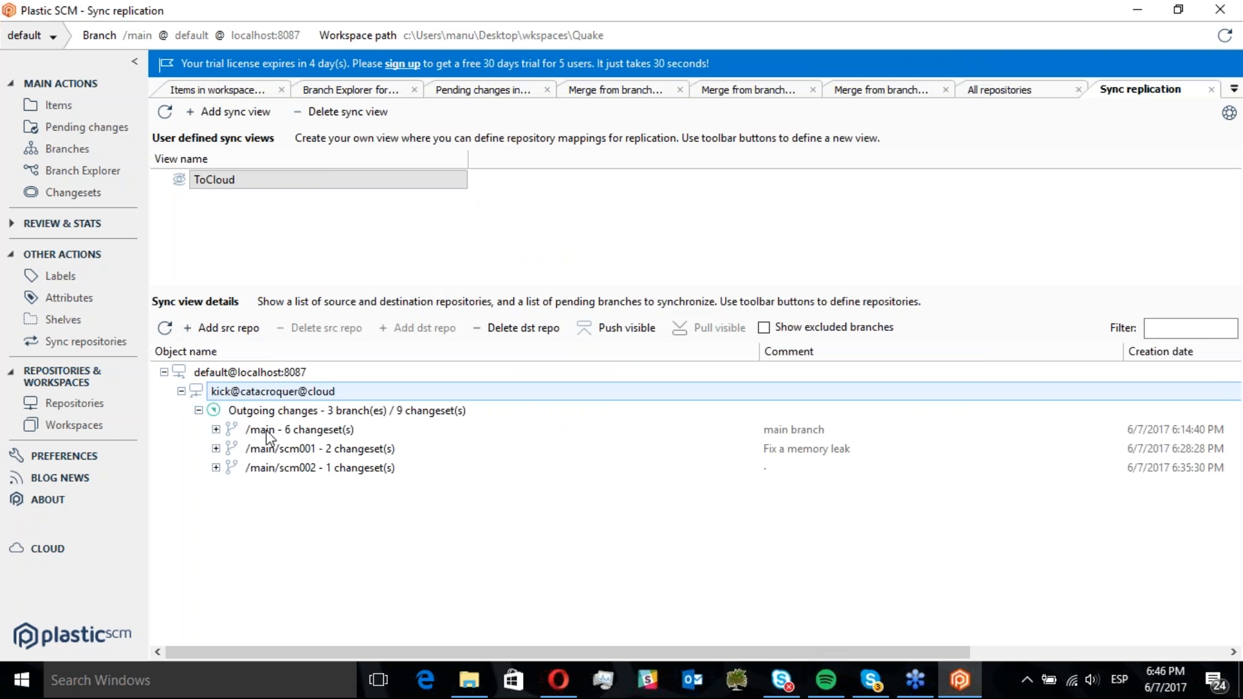
left_click(272, 430)
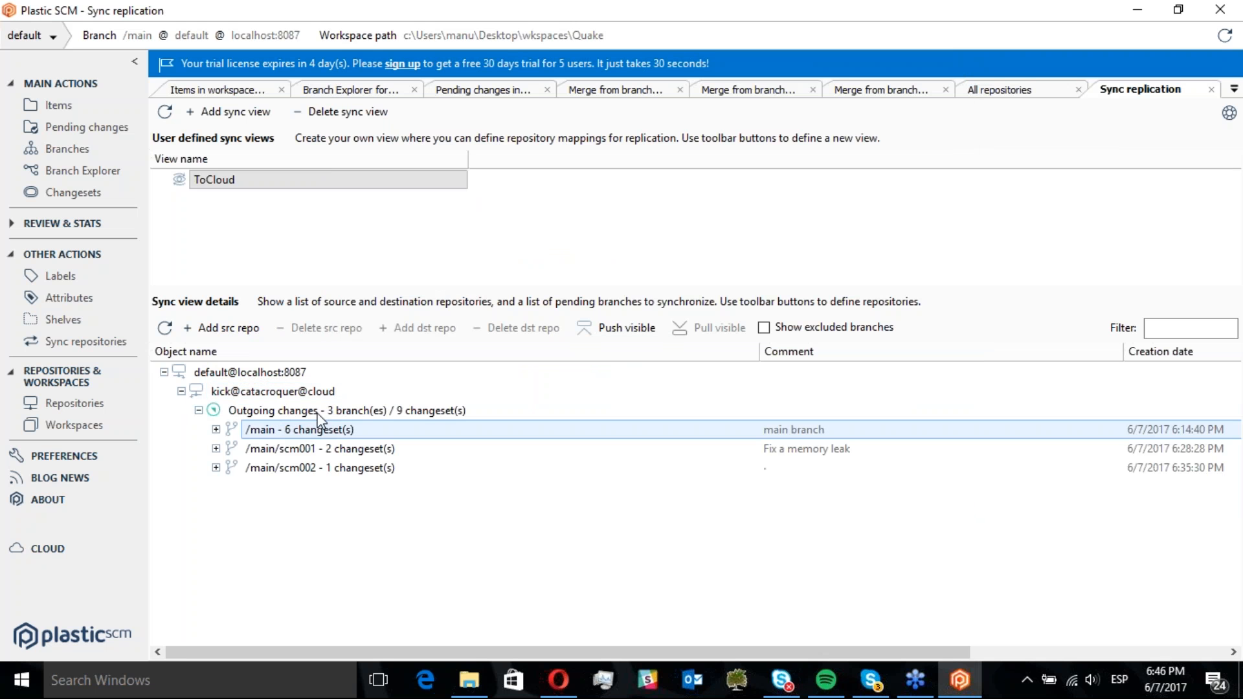
left_click(285, 449)
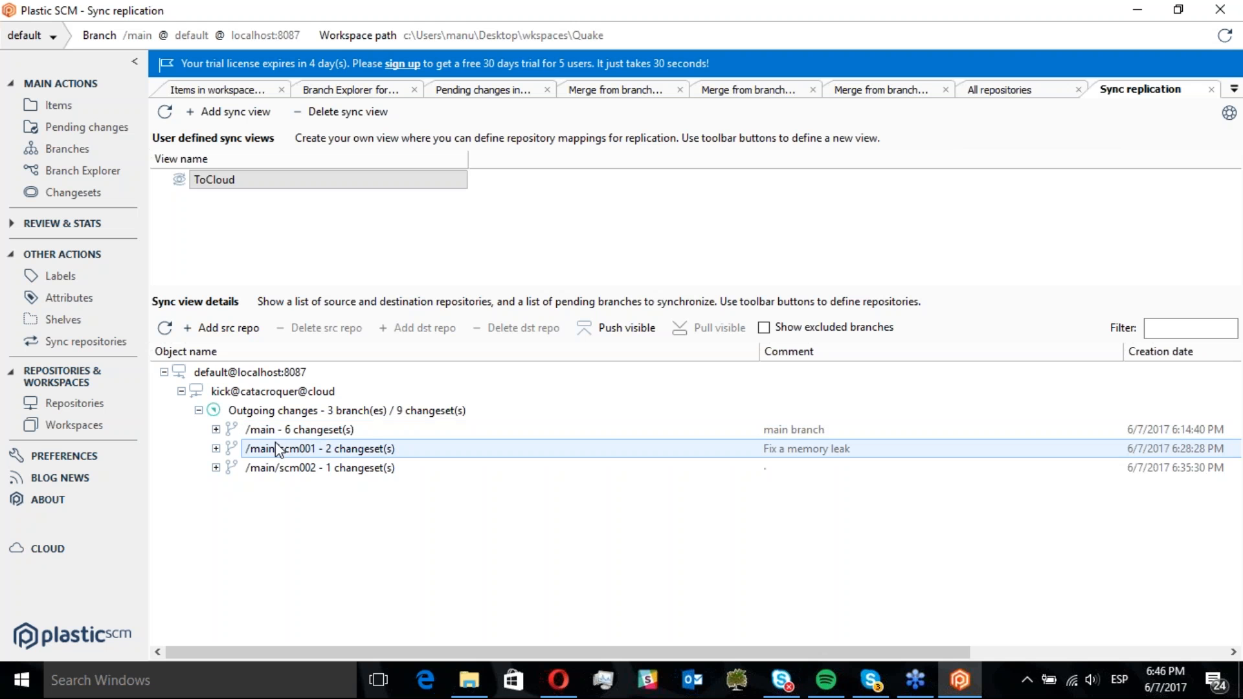
left_click(309, 413)
left_click(276, 432)
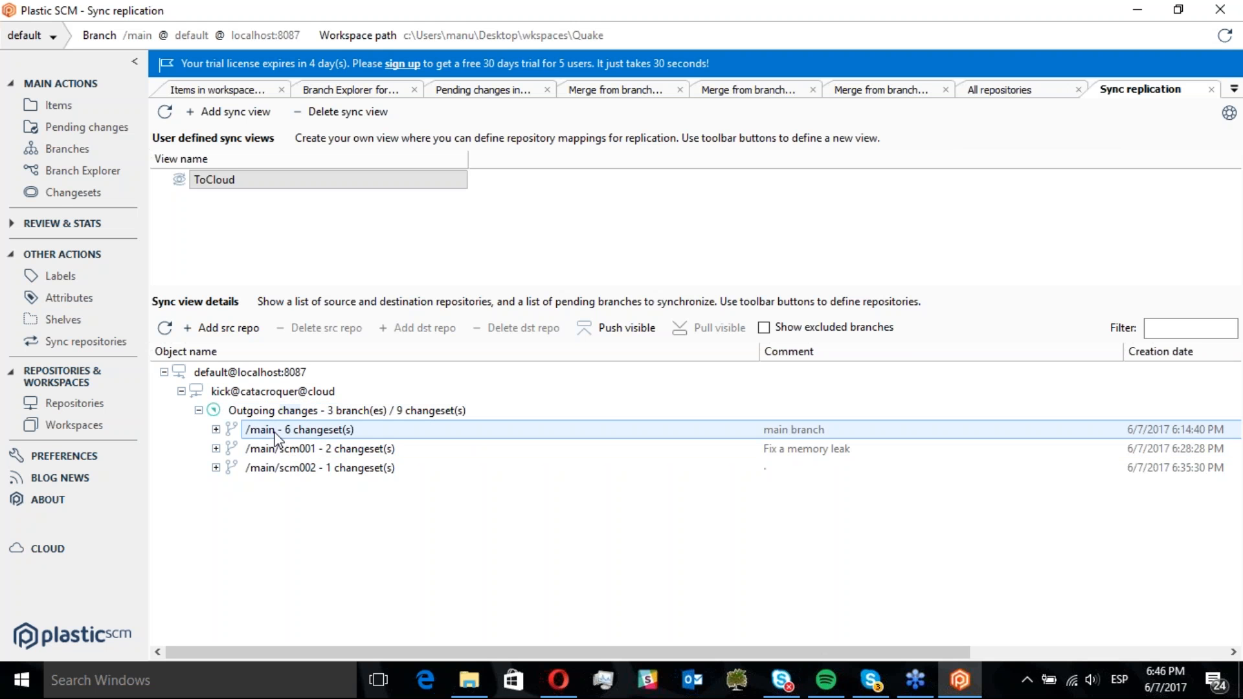
left_click(216, 430)
left_click(217, 430)
left_click(217, 449)
left_click(217, 449)
left_click(277, 413)
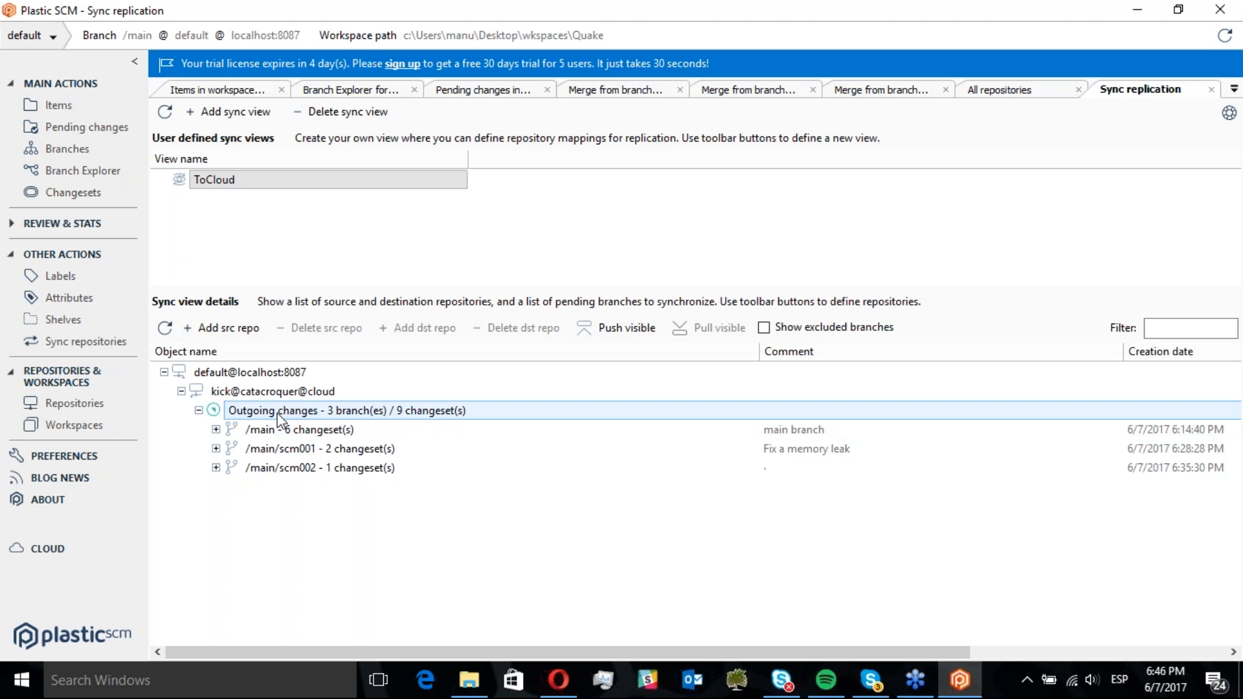
Push all outgoing changes to the cloud destination and start the replication
right_click(277, 413)
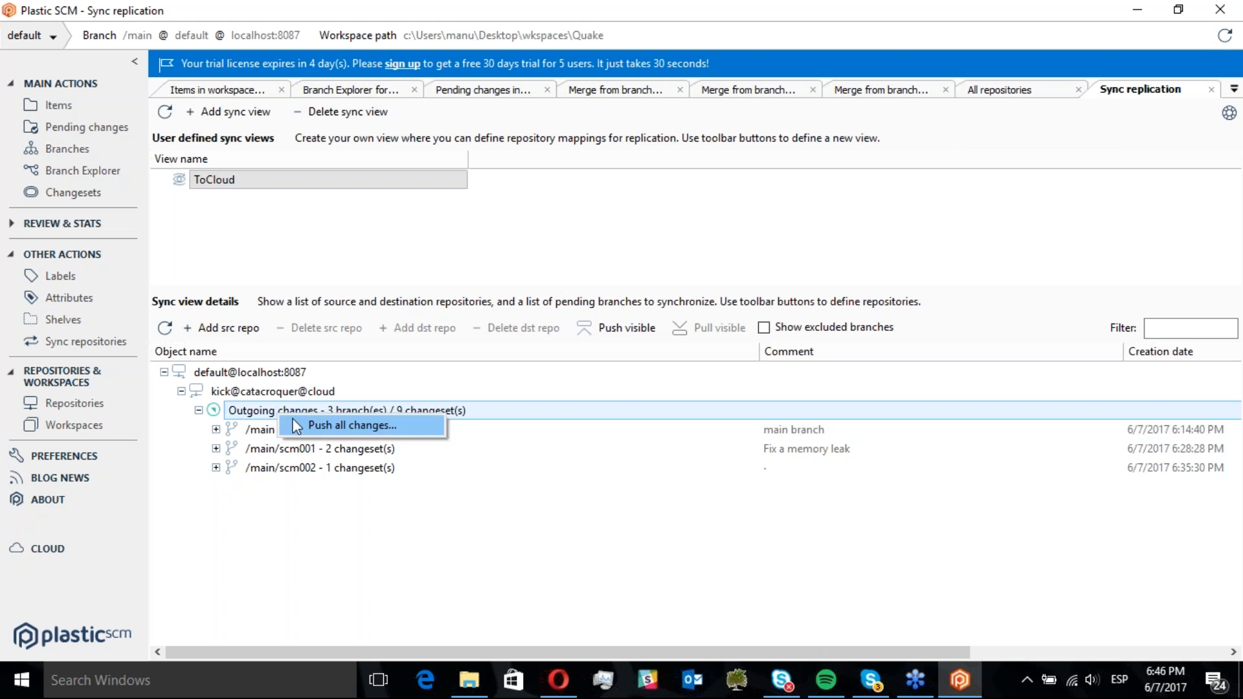
left_click(329, 424)
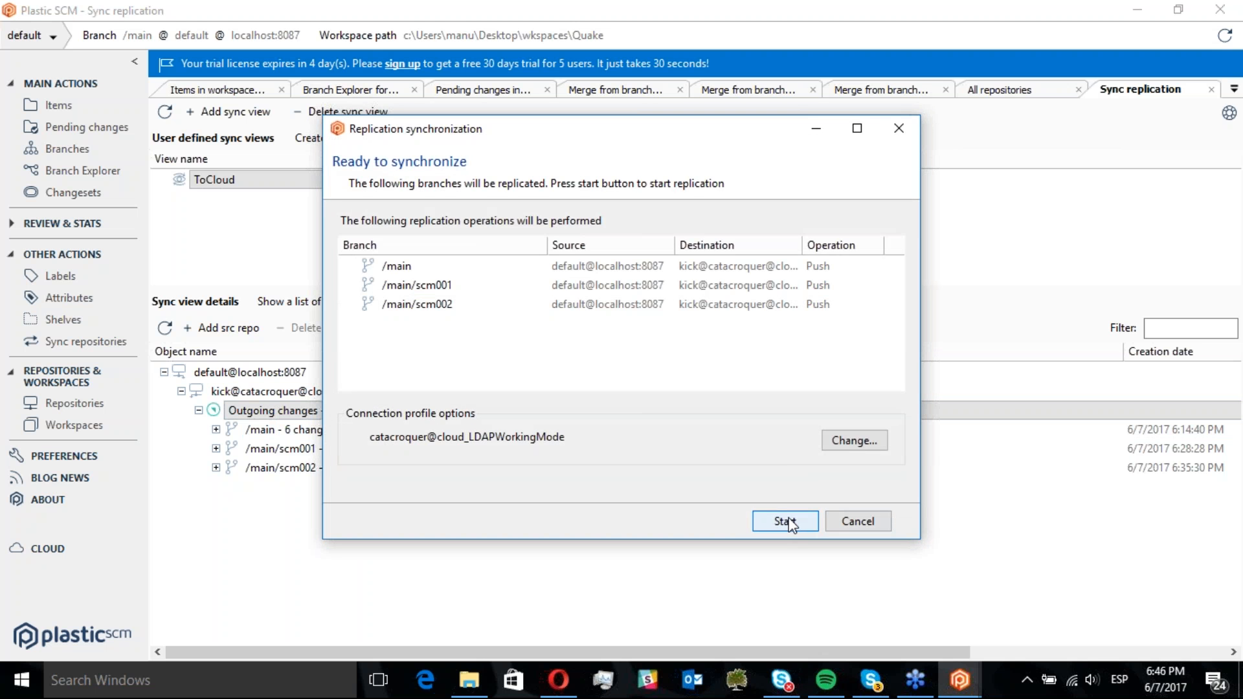
left_click(790, 523)
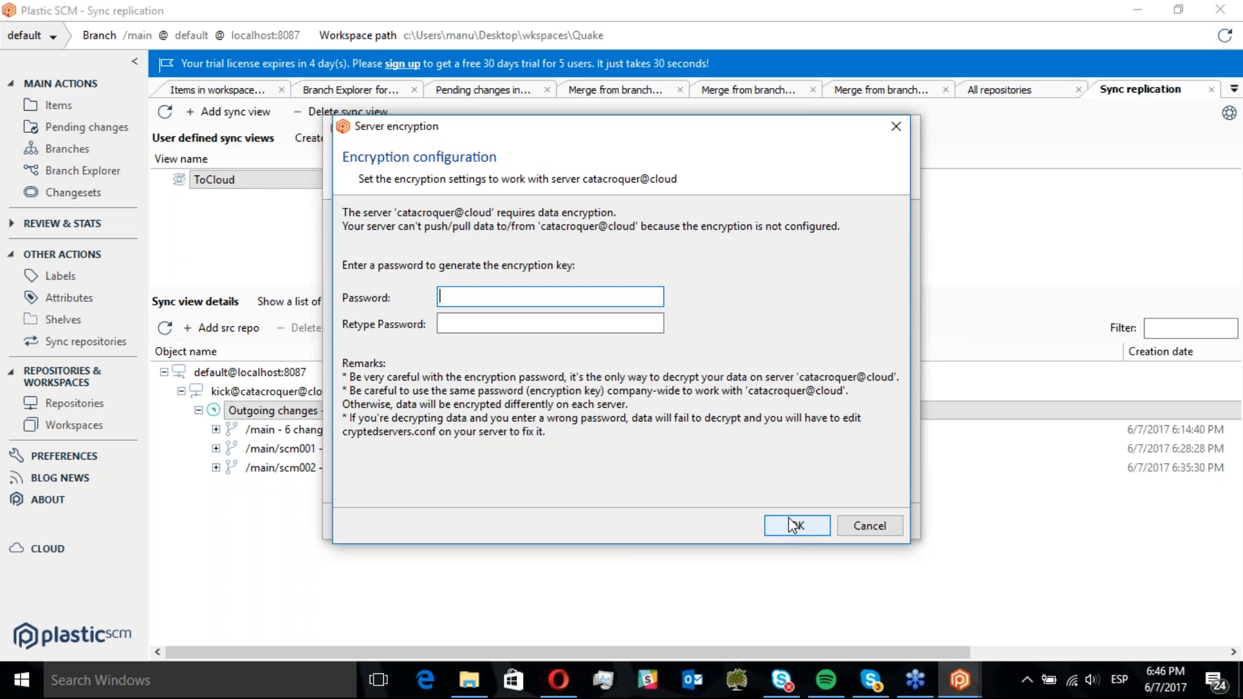
Enter and confirm an encryption password for catacroquer@cloud, complete the synchronization and close its dialog
type("********")
key("Tab")
type("***")
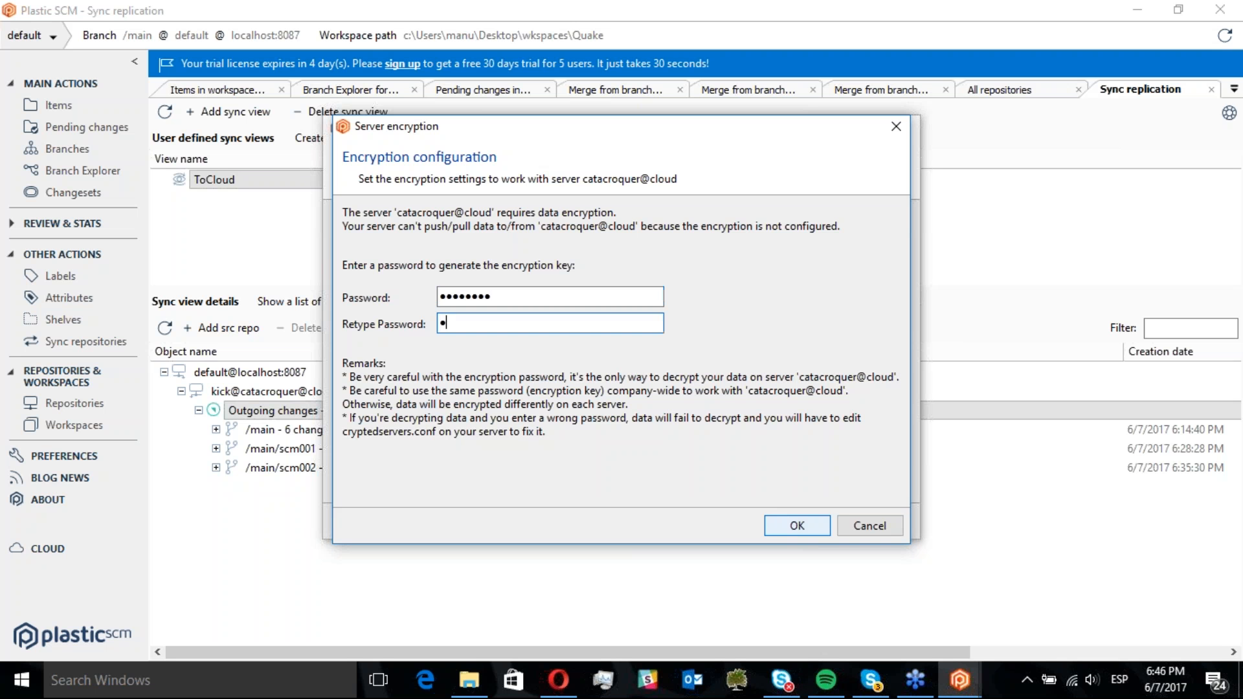
type("*****")
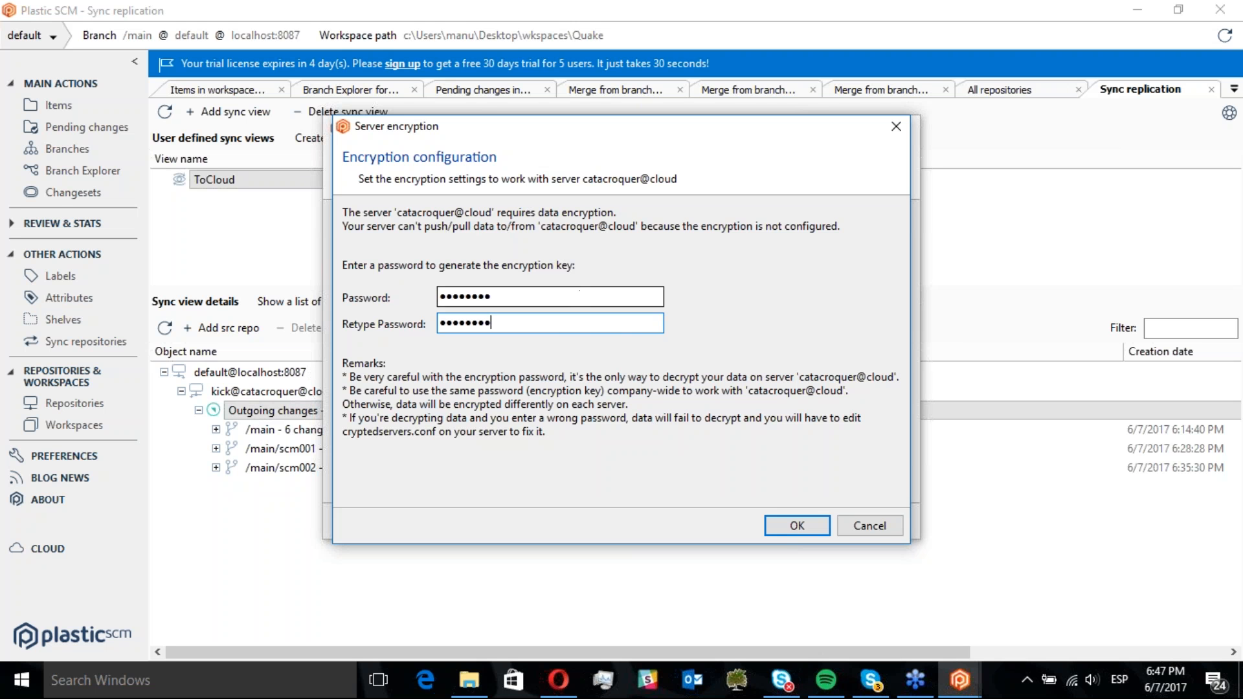
left_click(786, 528)
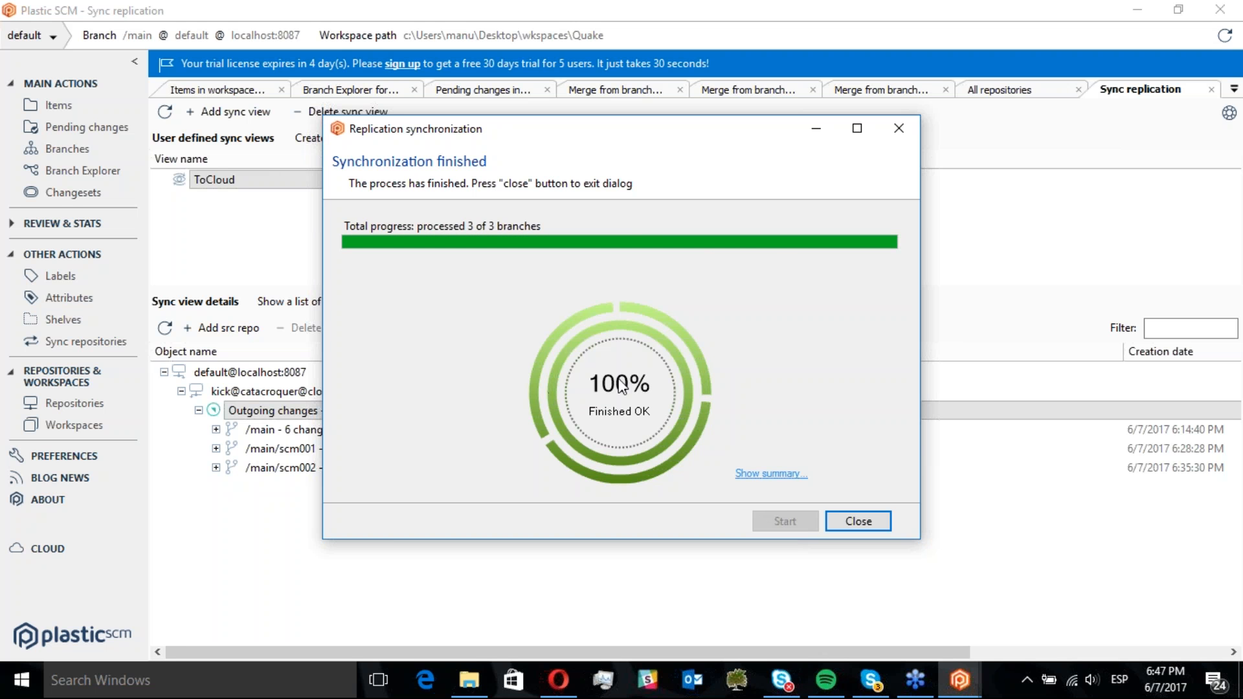
left_click(867, 523)
left_click(226, 378)
left_click(239, 394)
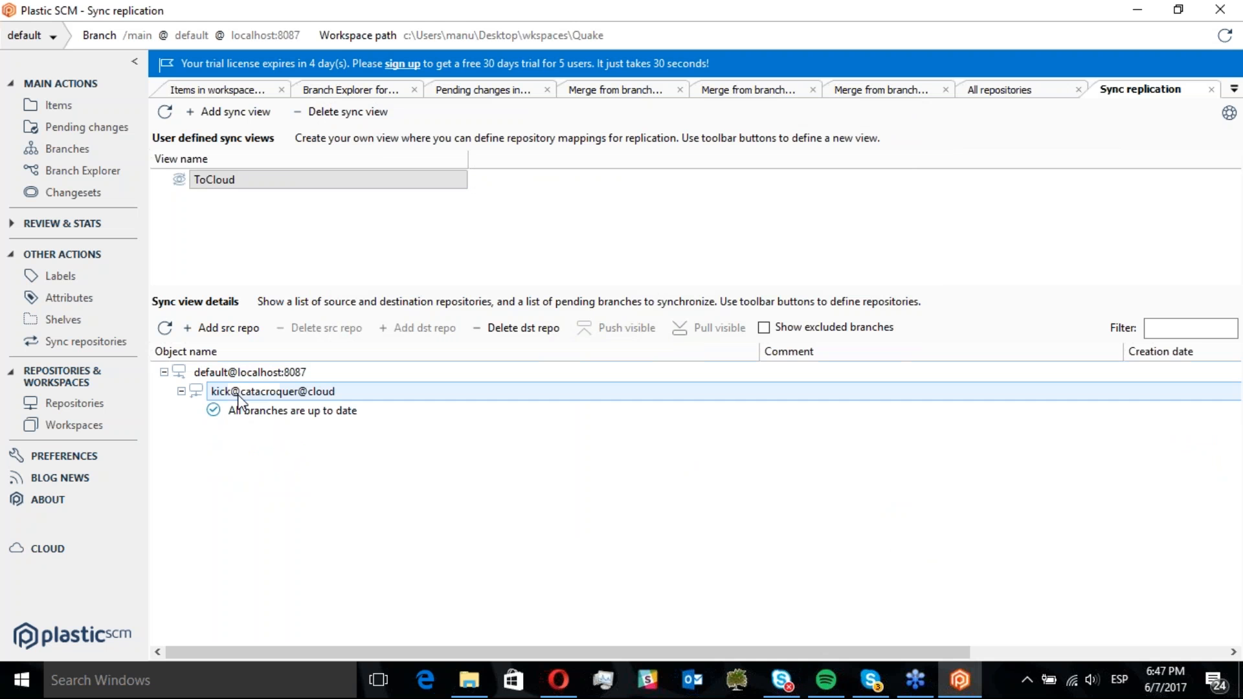
Rename readme.txt in the Quake workspace to Readme.txt
left_click(278, 411)
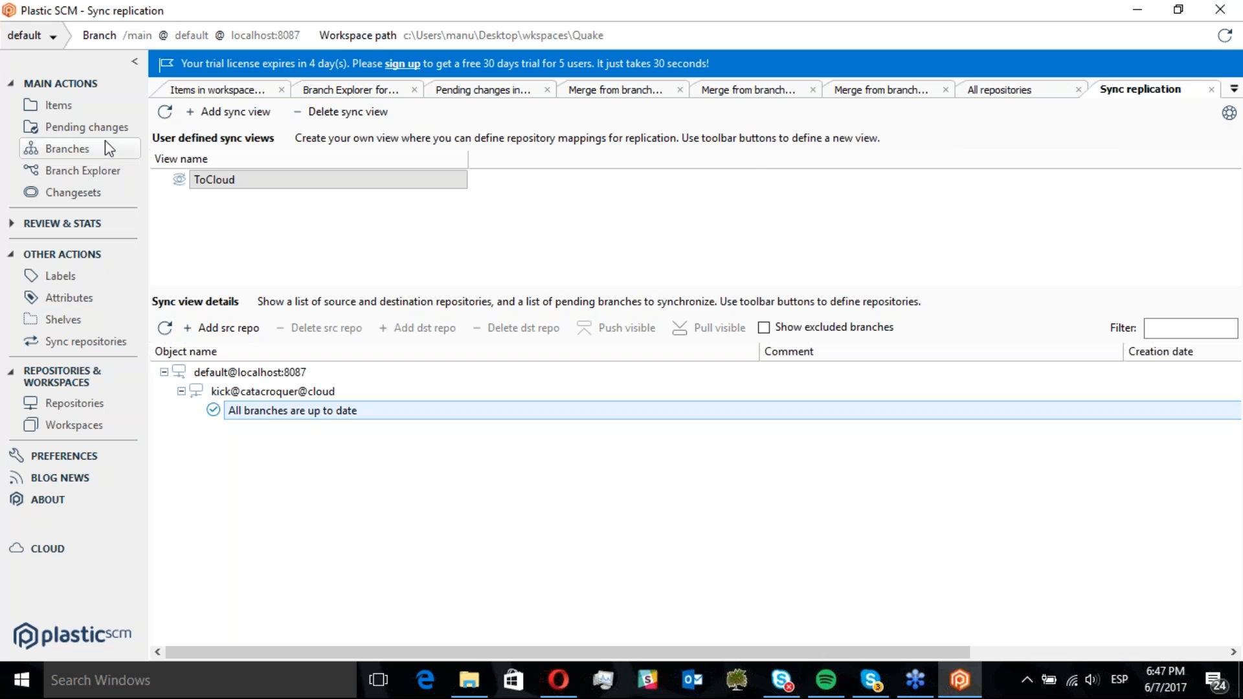
left_click(126, 105)
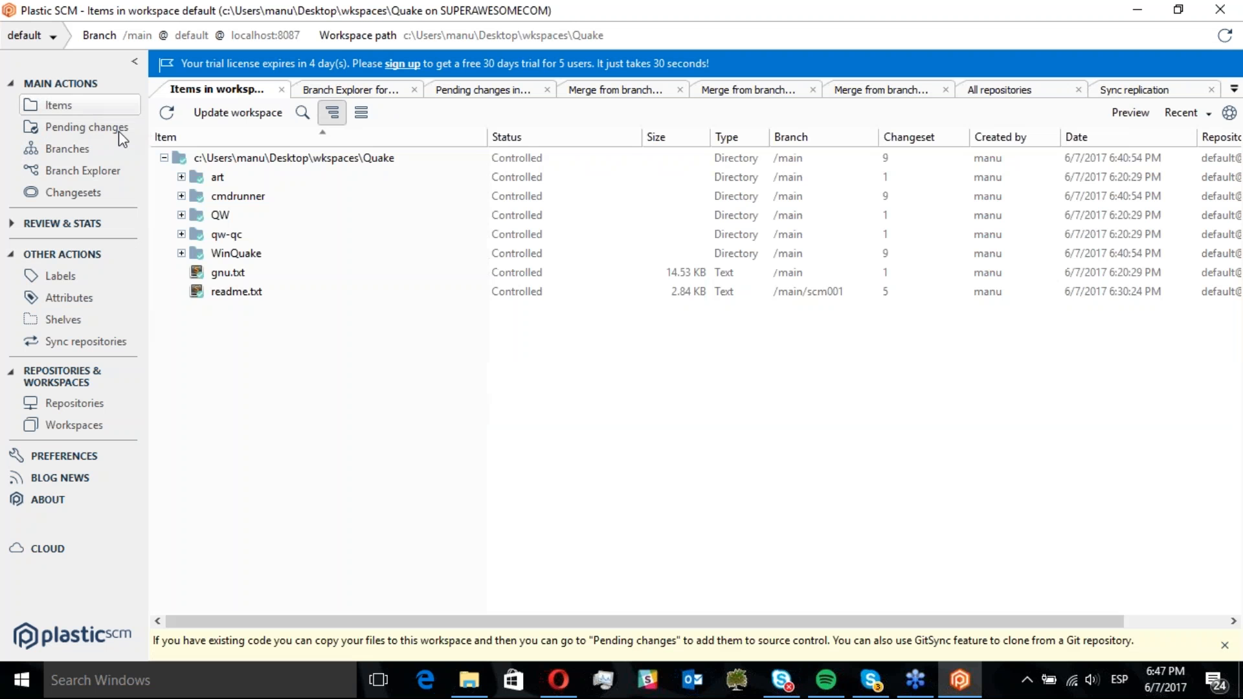
left_click(236, 291)
key("F2")
key("End")
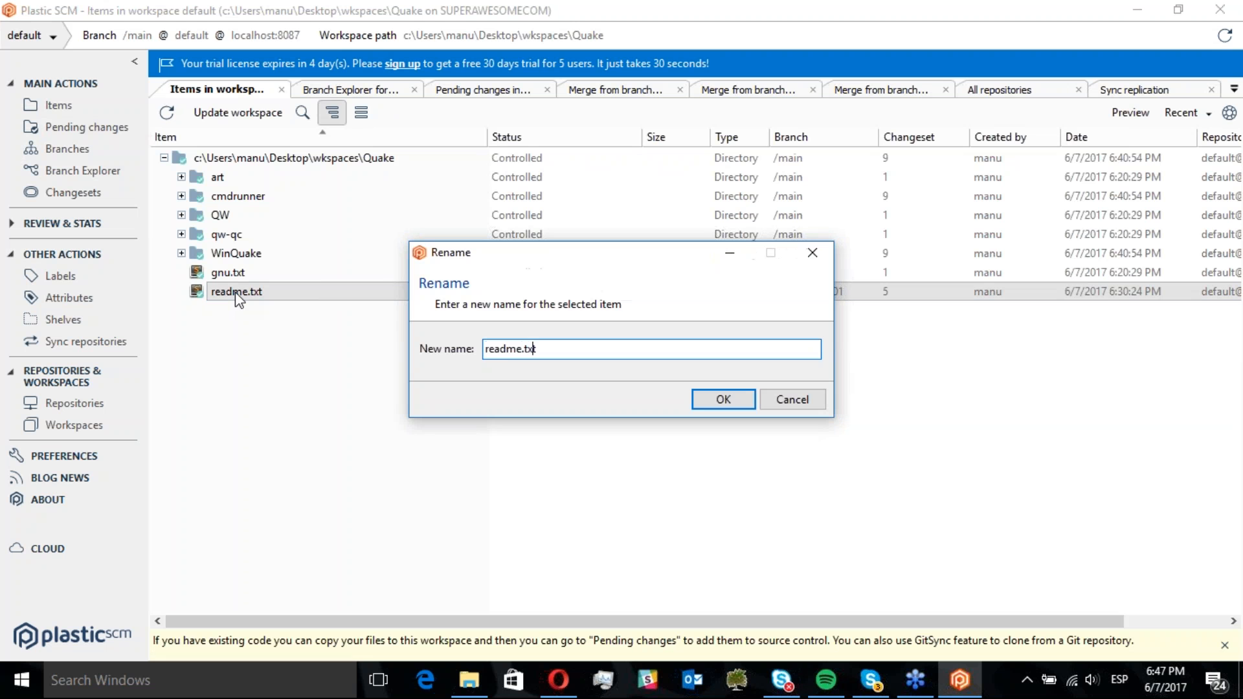
key("Home")
key("Delete")
type("R")
key("Return")
Check in the pending rename with the comment "rename"
left_click(98, 127)
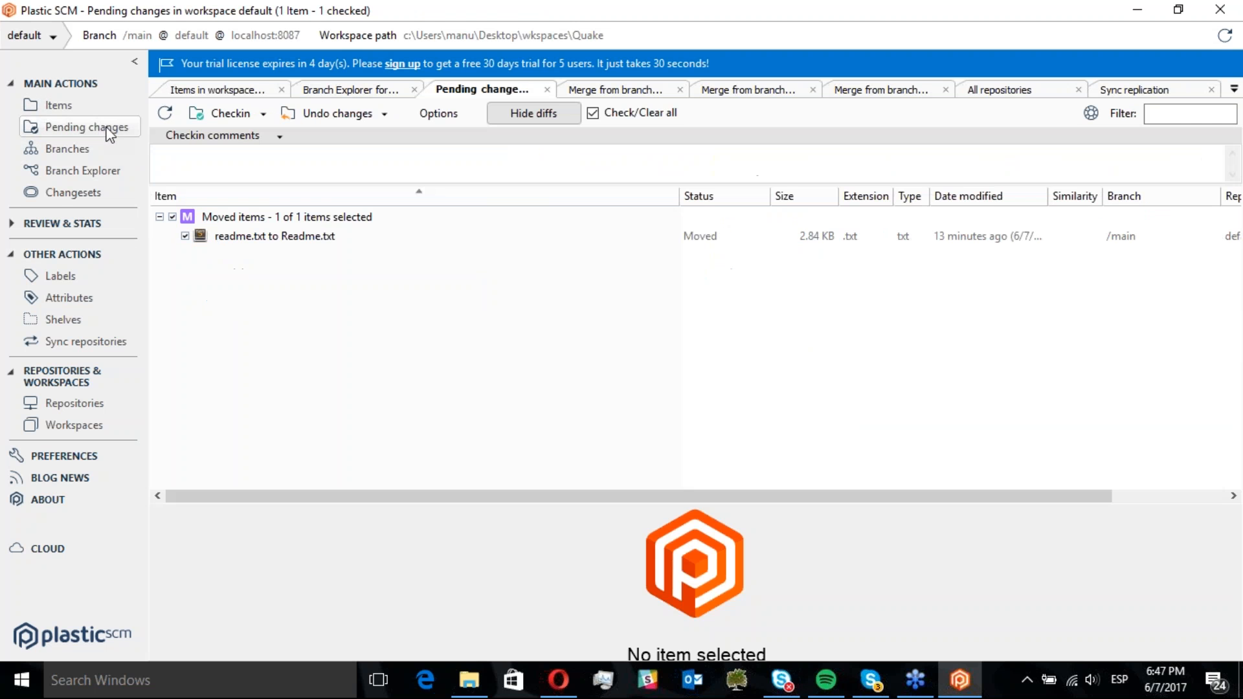
left_click(223, 174)
type("rename")
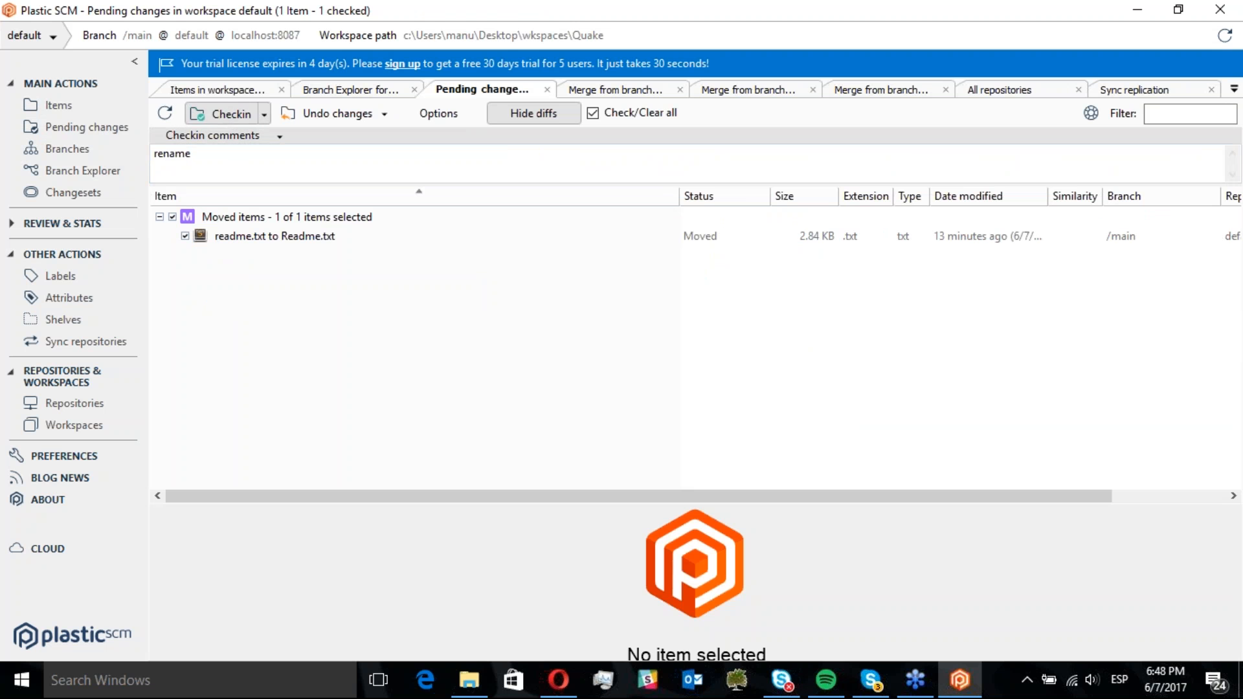
left_click(223, 114)
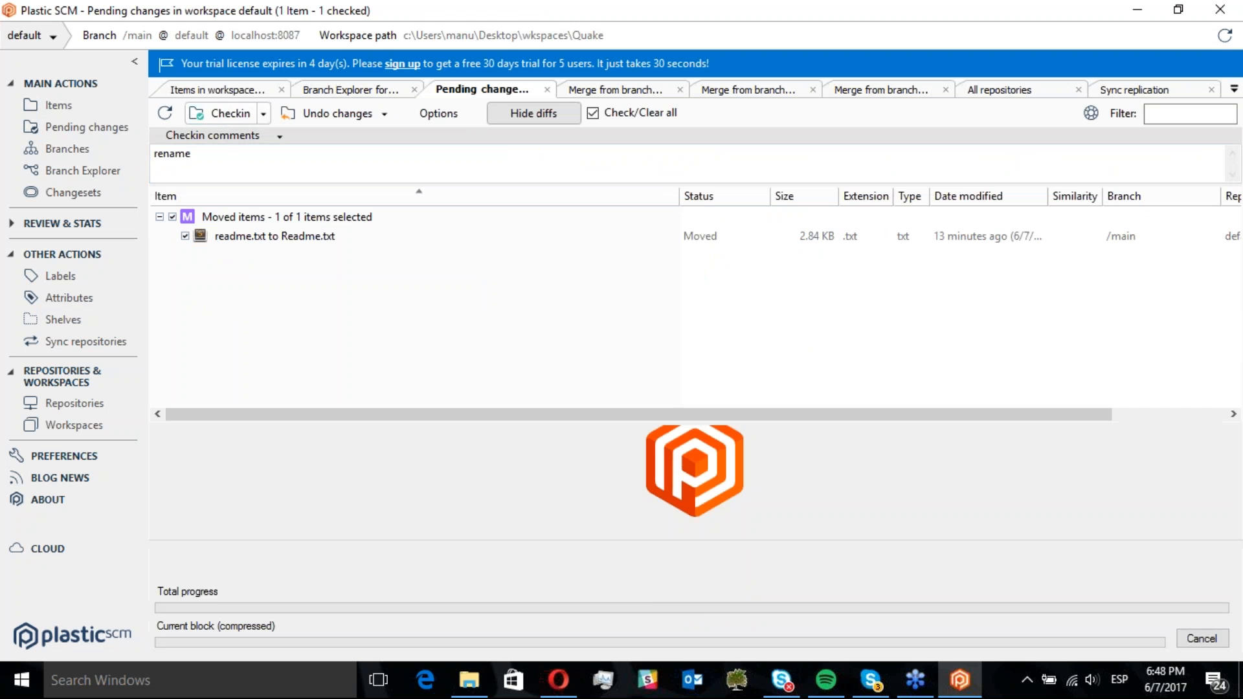
Refresh the ToCloud sync view and expand the outgoing changes on /main for kick@catacroquer@cloud
left_click(1104, 96)
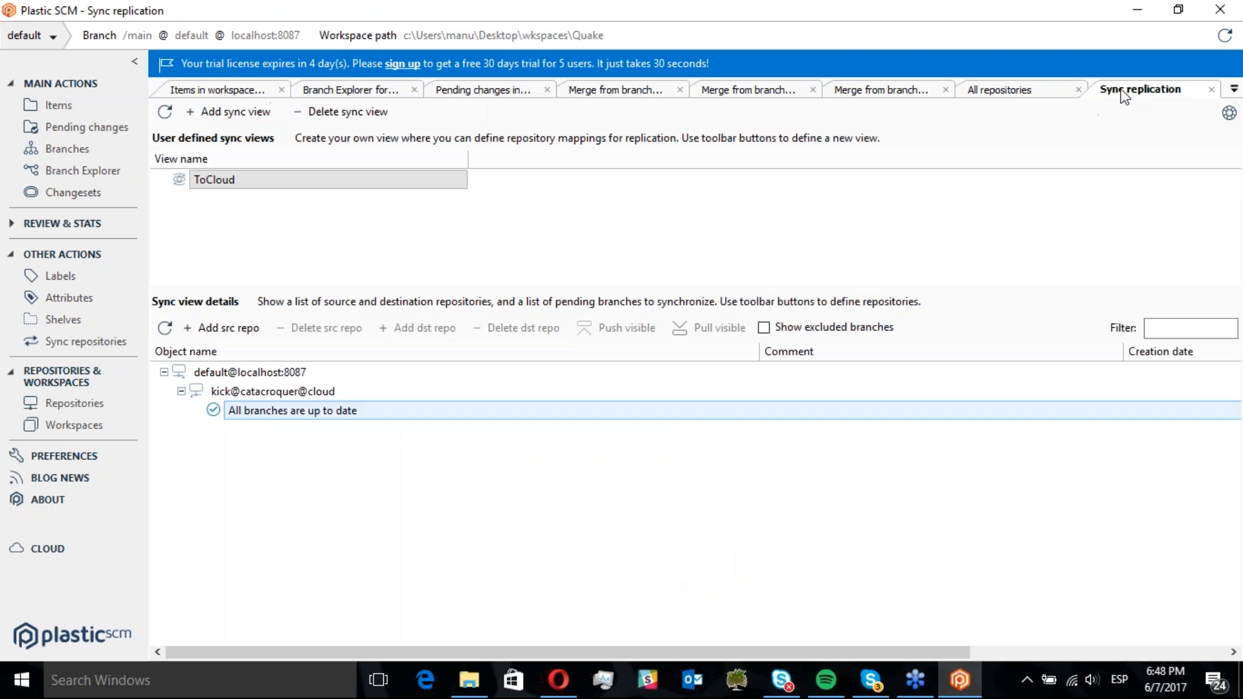
left_click(166, 330)
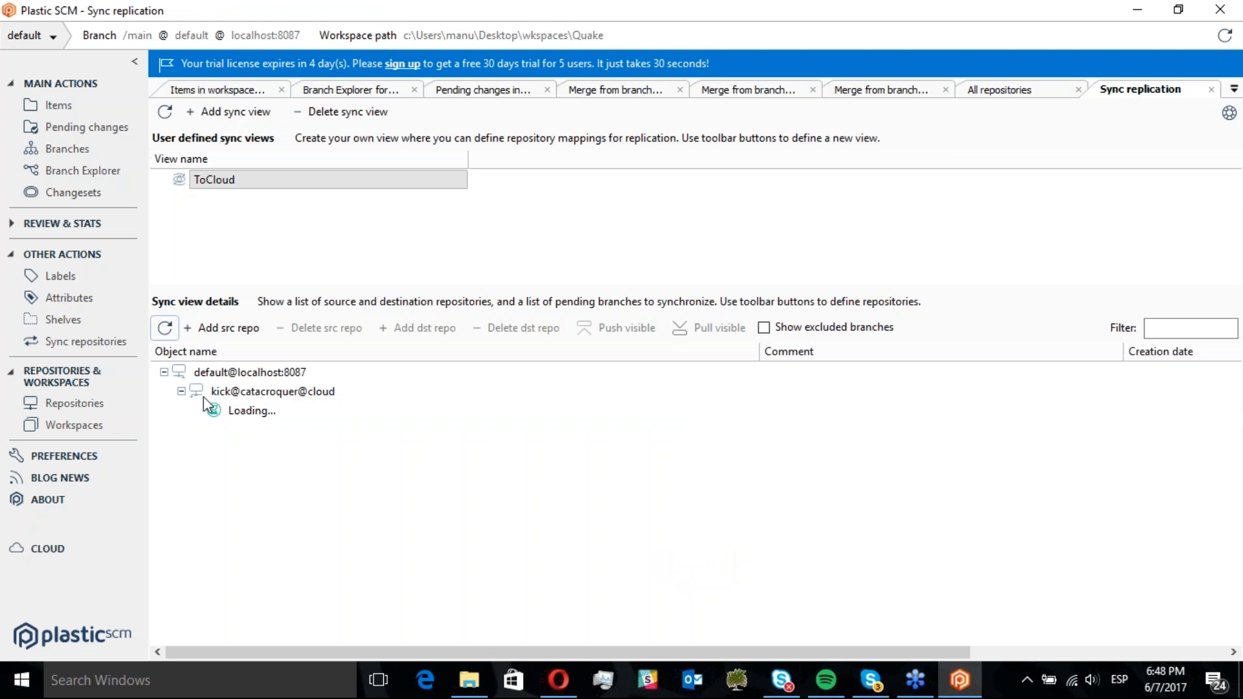
left_click(288, 431)
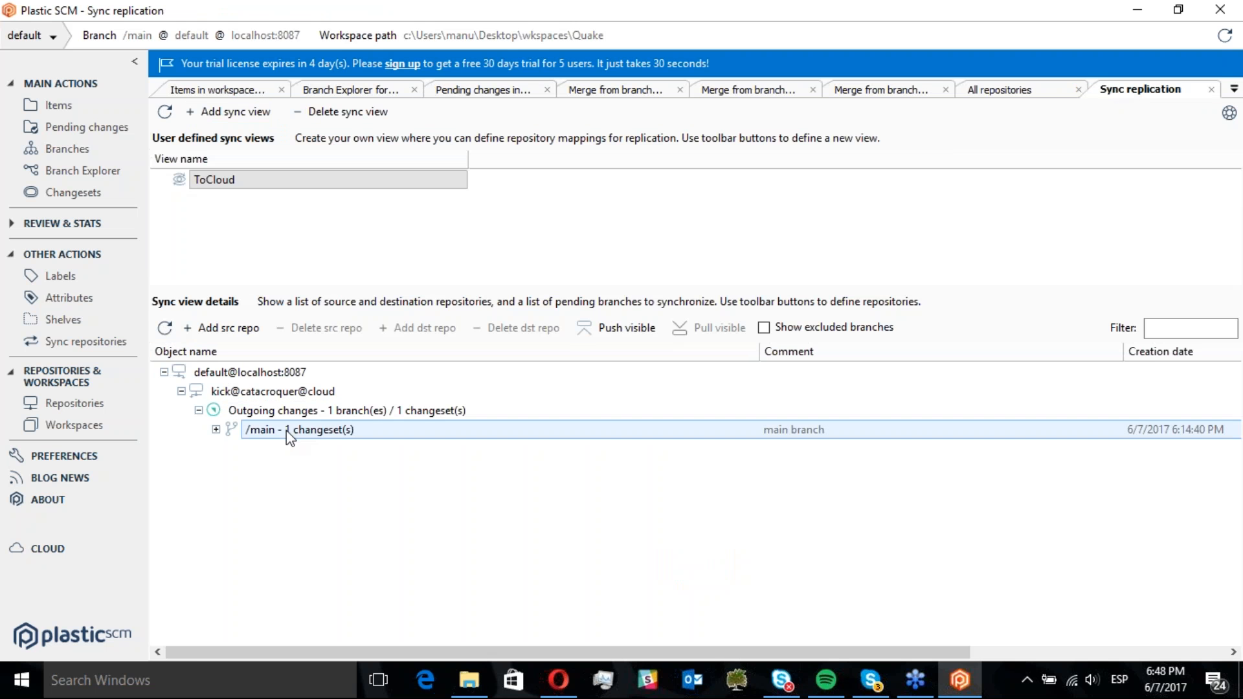
left_click(215, 429)
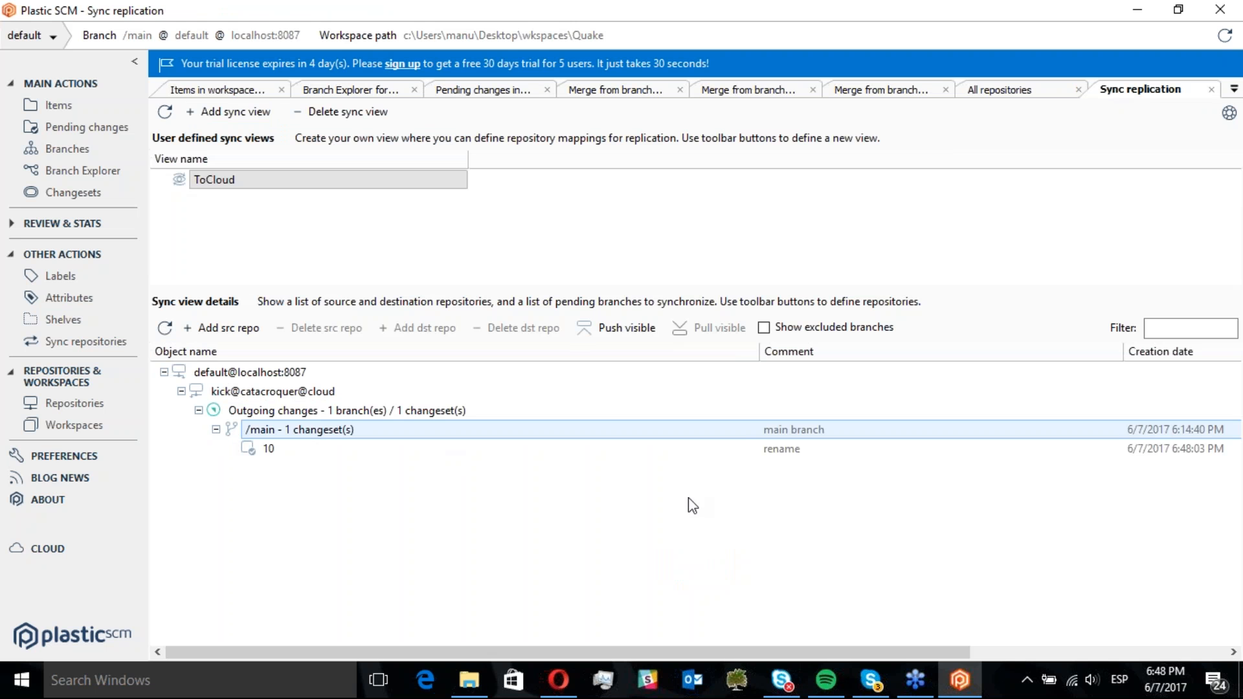
left_click(757, 453)
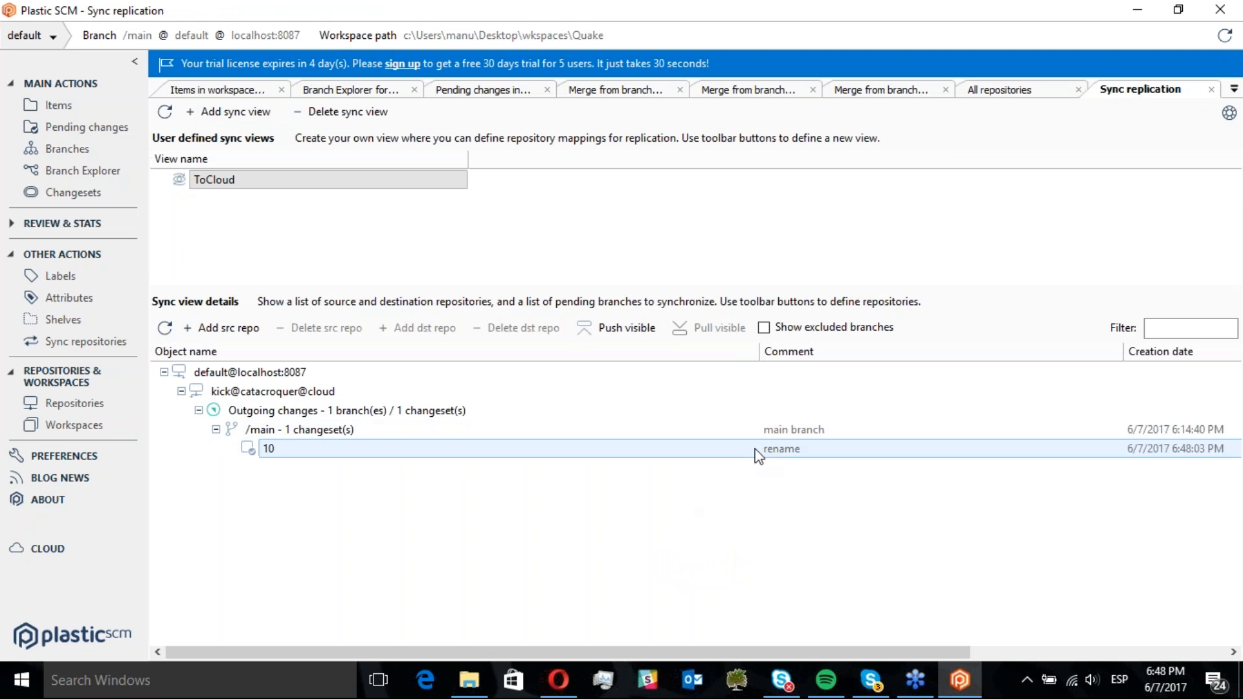
Push the /main branch to kick@catacroquer@cloud, start the replication and close the finished dialog
right_click(289, 430)
left_click(289, 446)
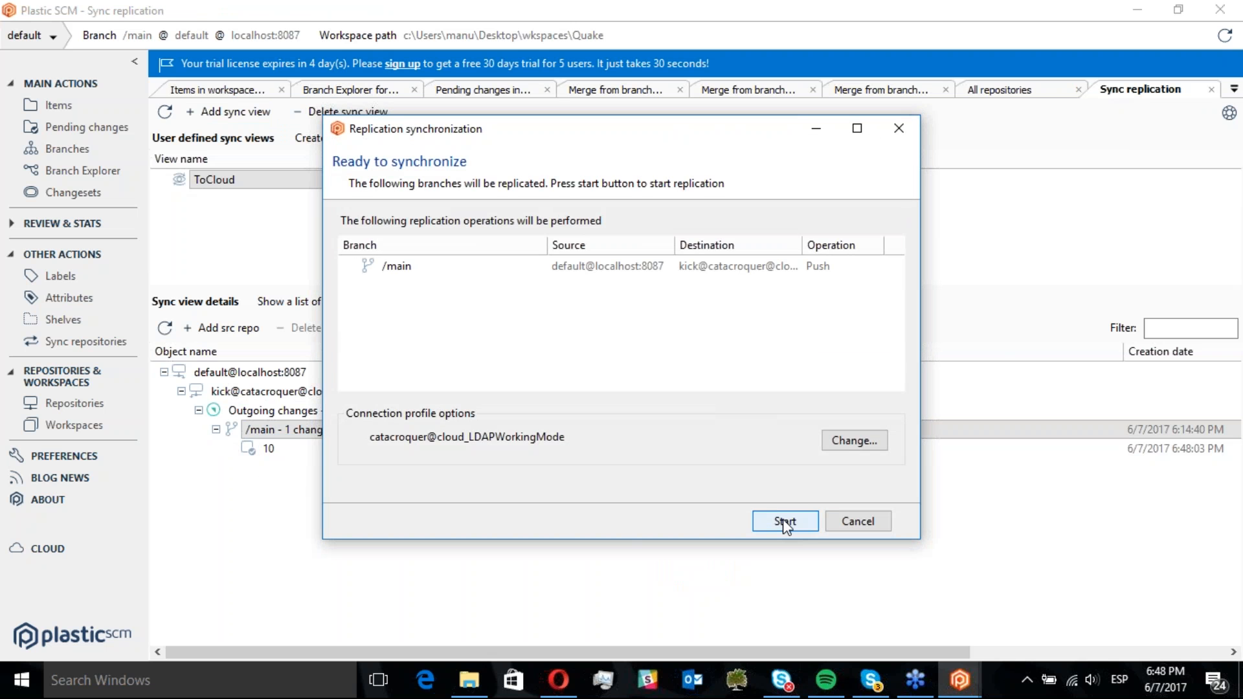
left_click(784, 521)
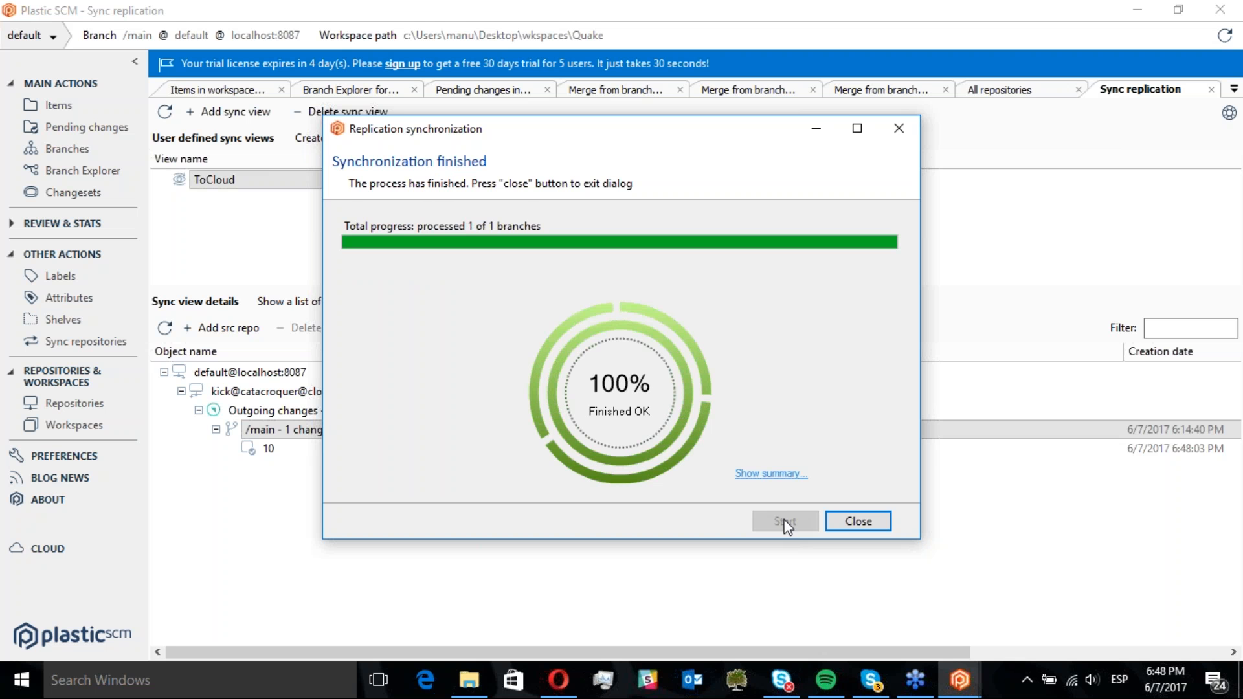
left_click(884, 523)
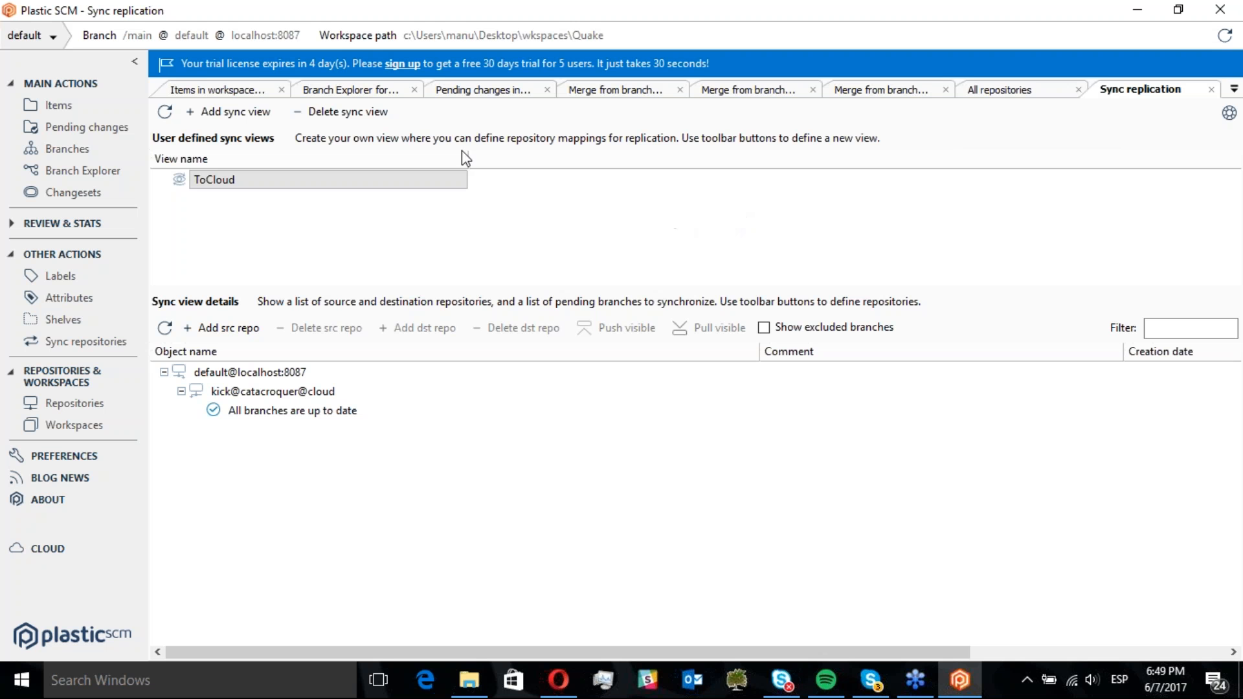
left_click_drag(468, 164, 302, 162)
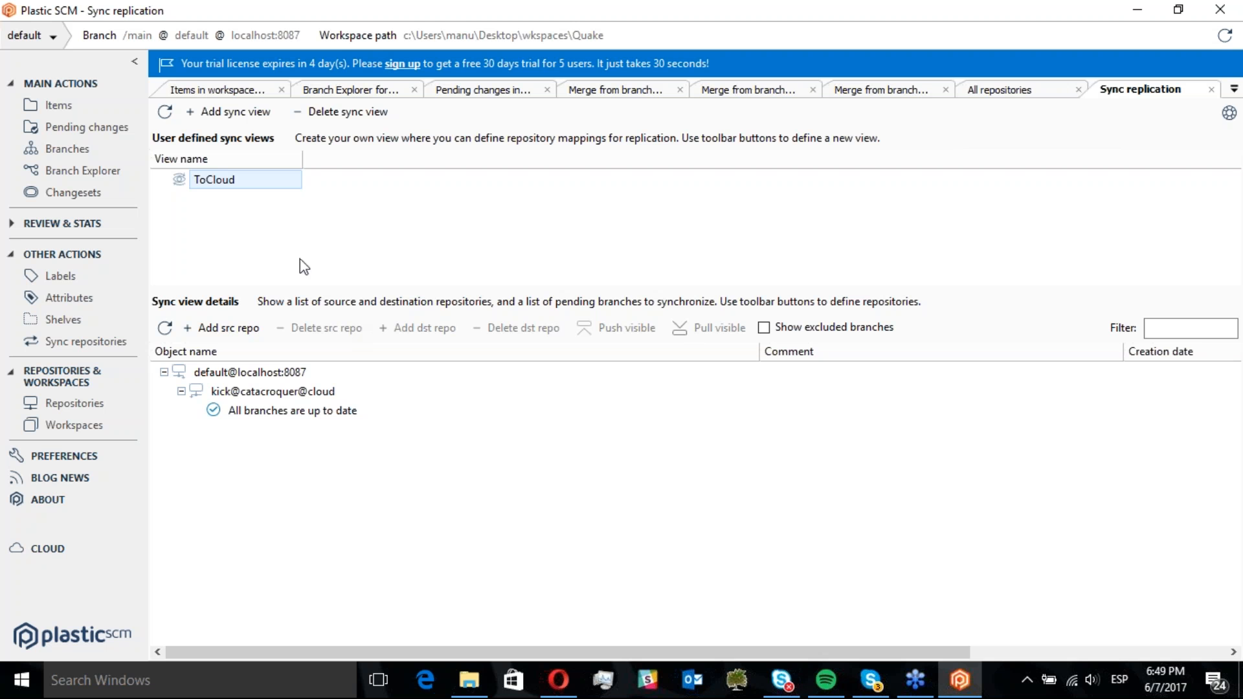
left_click(281, 267)
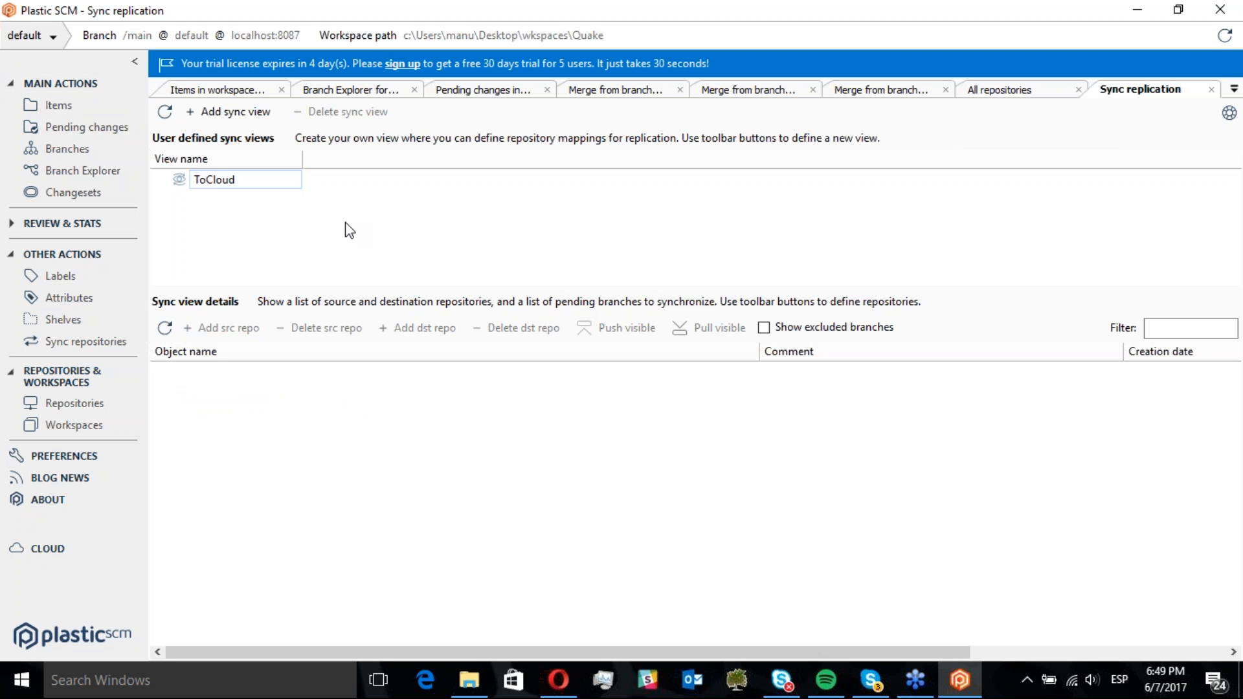
left_click(212, 182)
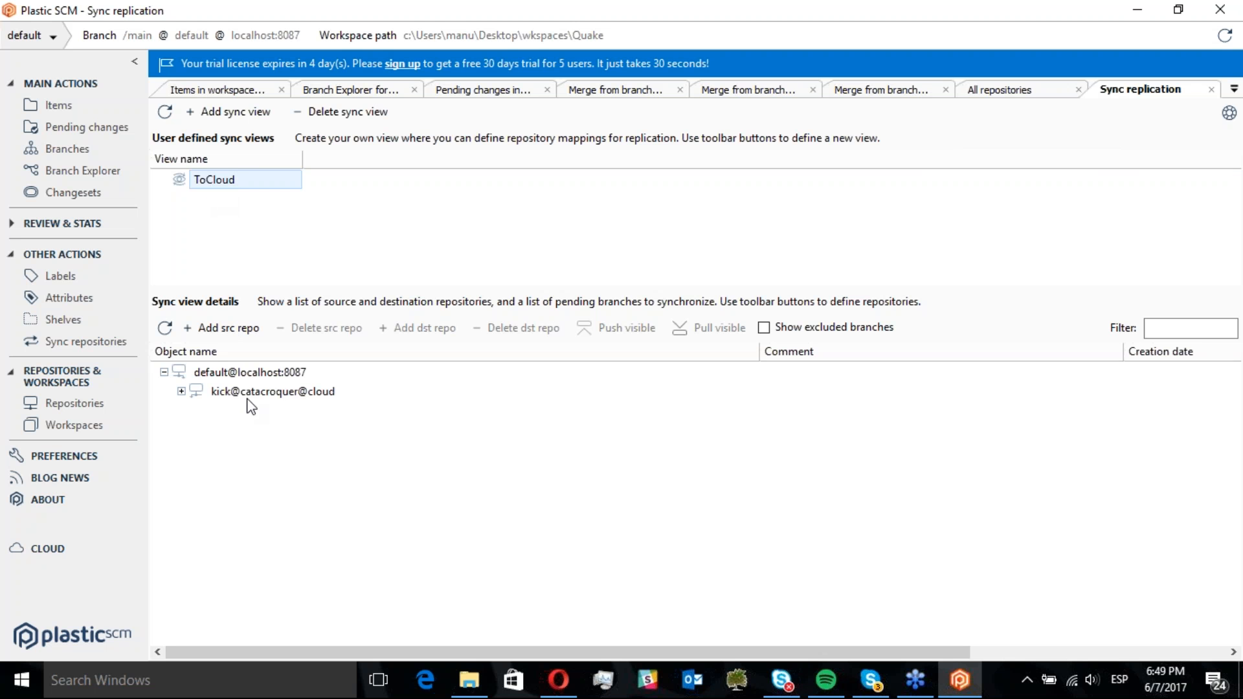
left_click(268, 398)
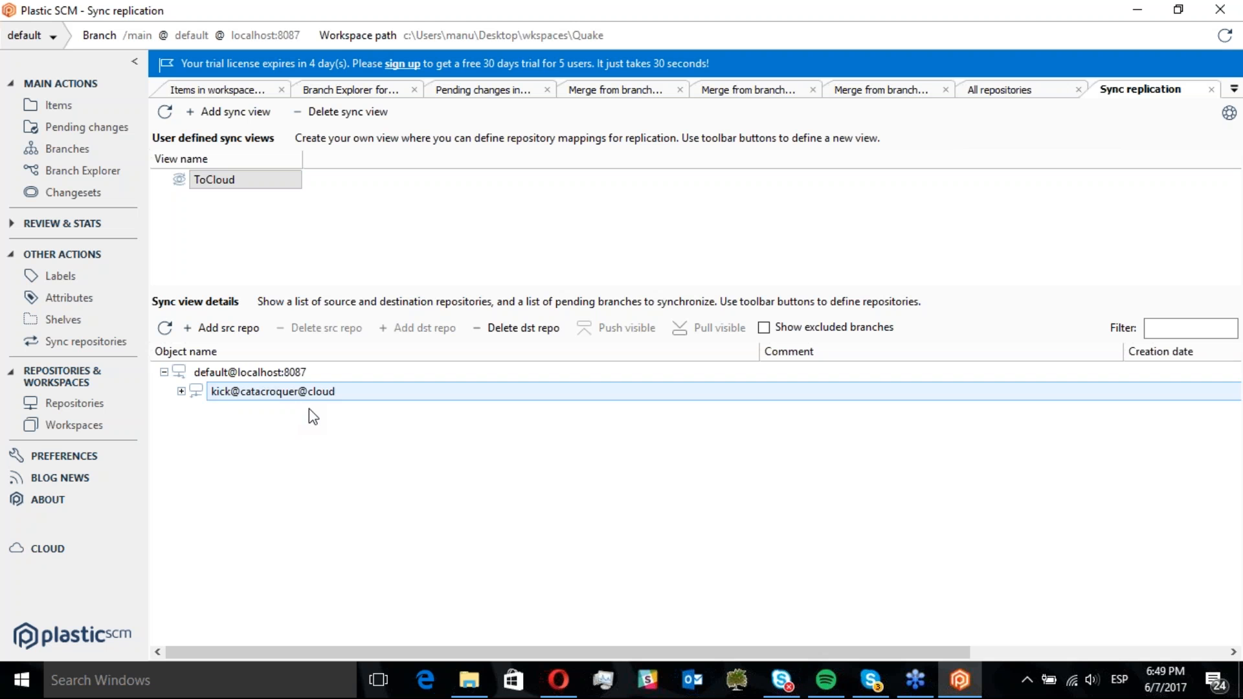
left_click(203, 374)
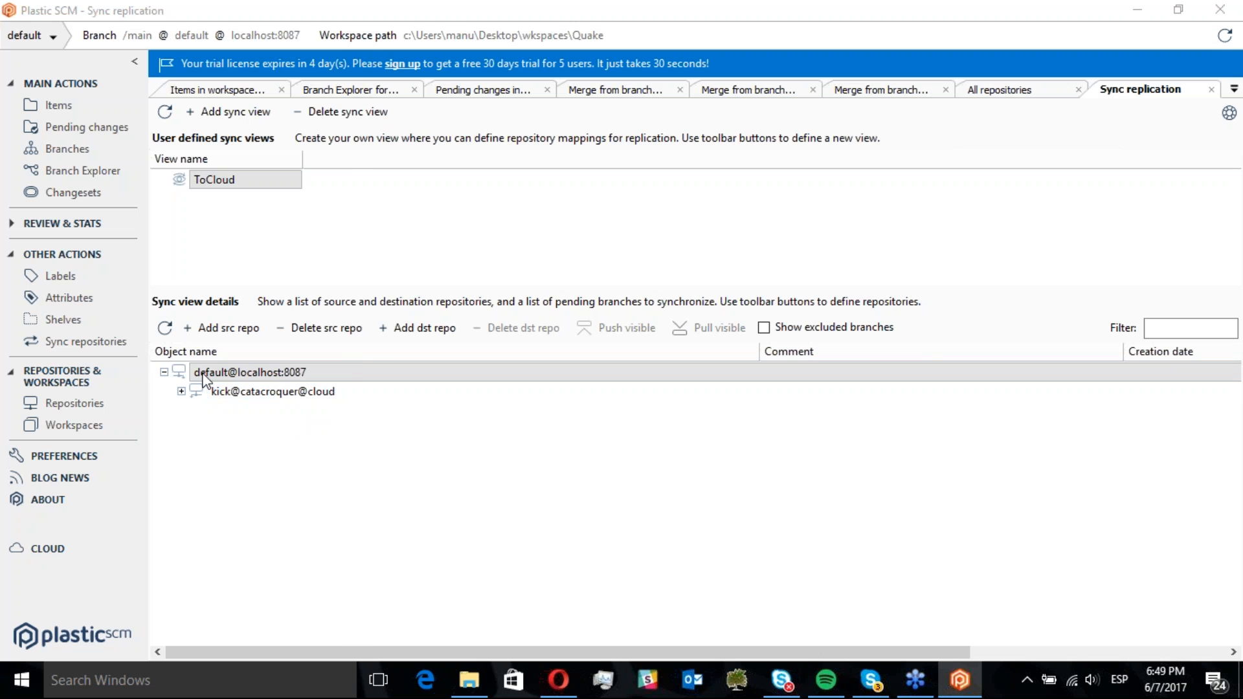
Launch Plastic Gluon from the Windows search
key("super")
type("lu")
key("BackSpace")
key("BackSpace")
type("glu")
key("Escape")
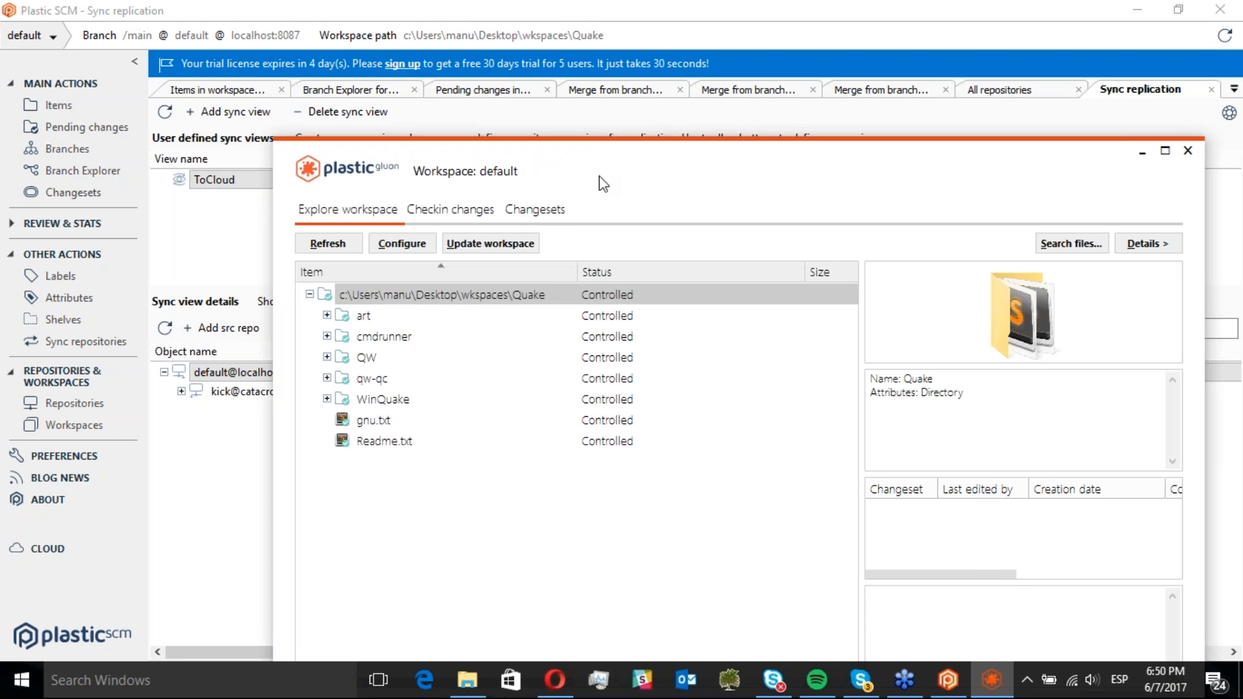
left_click_drag(631, 167, 538, 69)
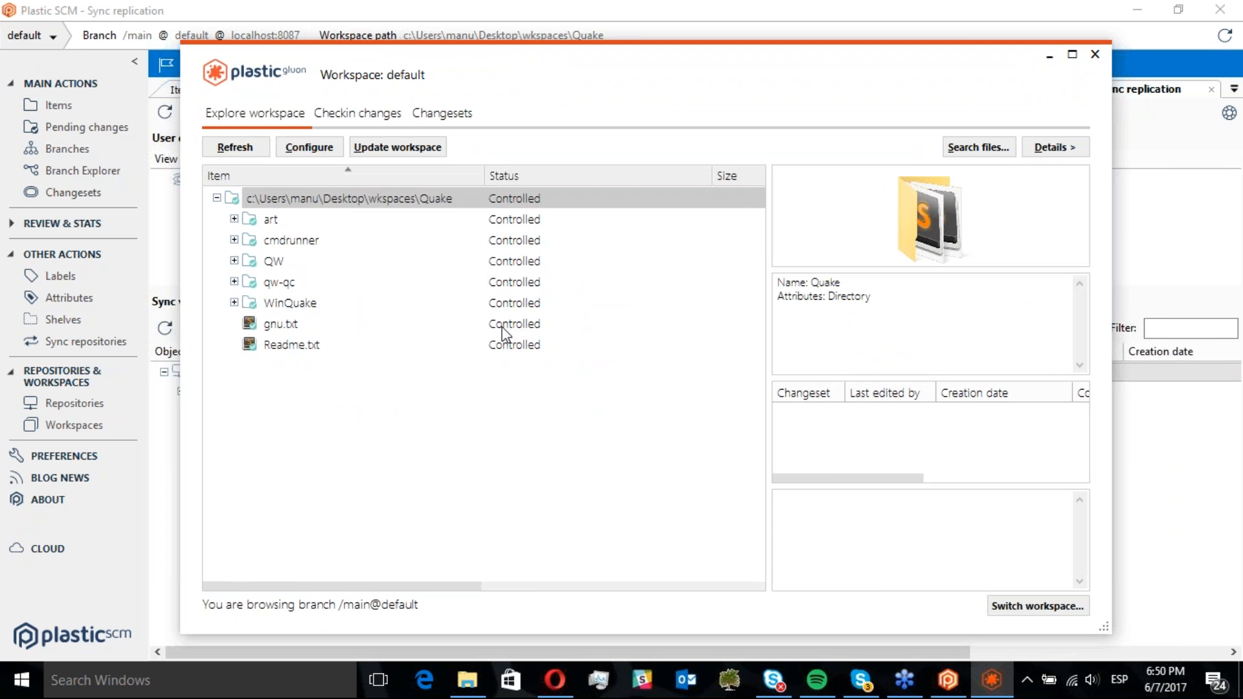
Create a new Gluon workspace named kick for the kick repository on server catacroquer@cloud
left_click(1037, 612)
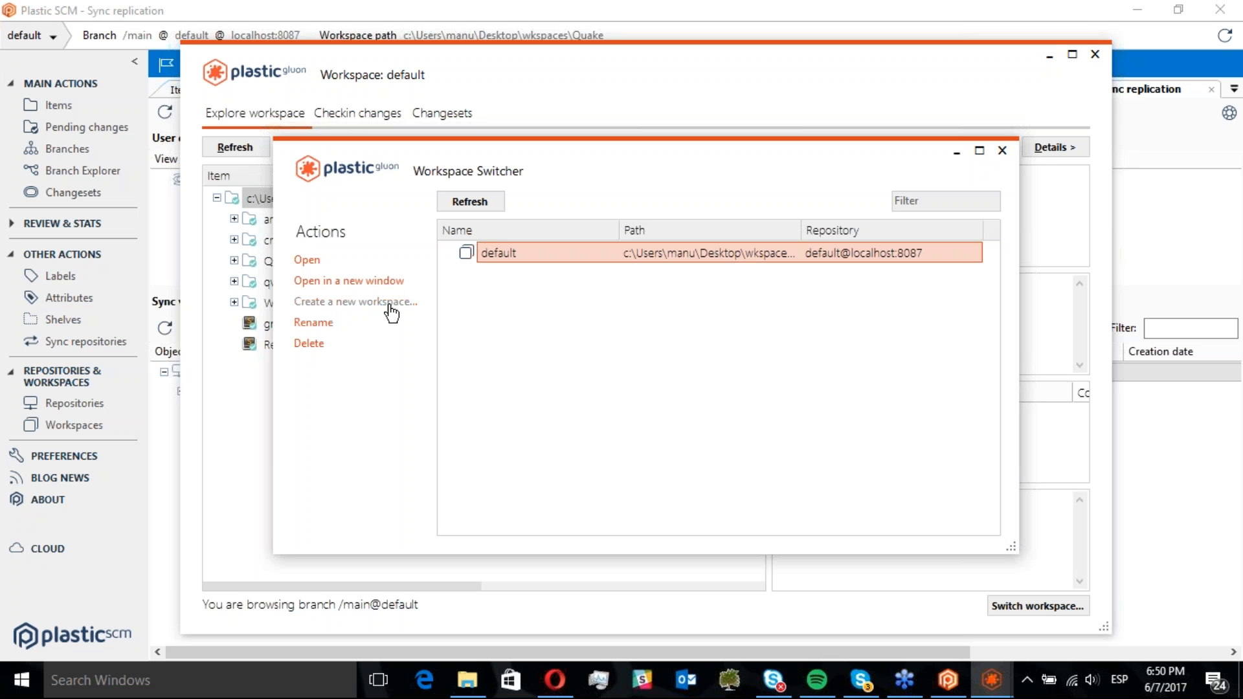
left_click(361, 302)
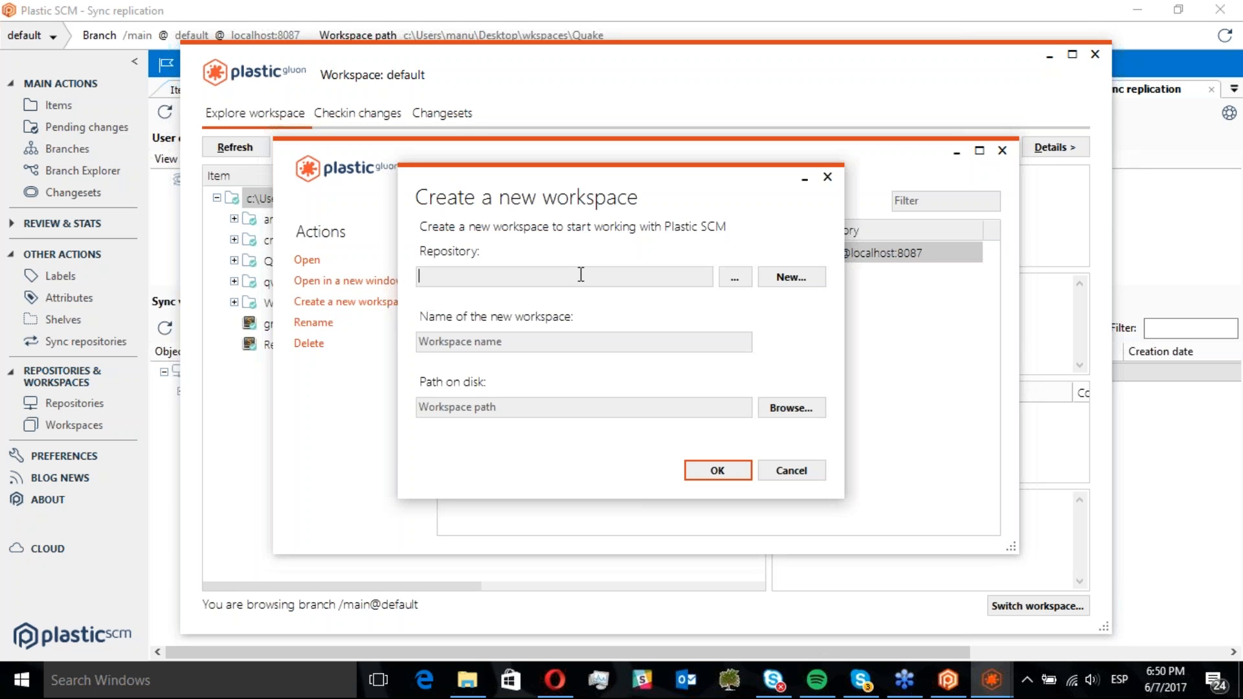
left_click(731, 278)
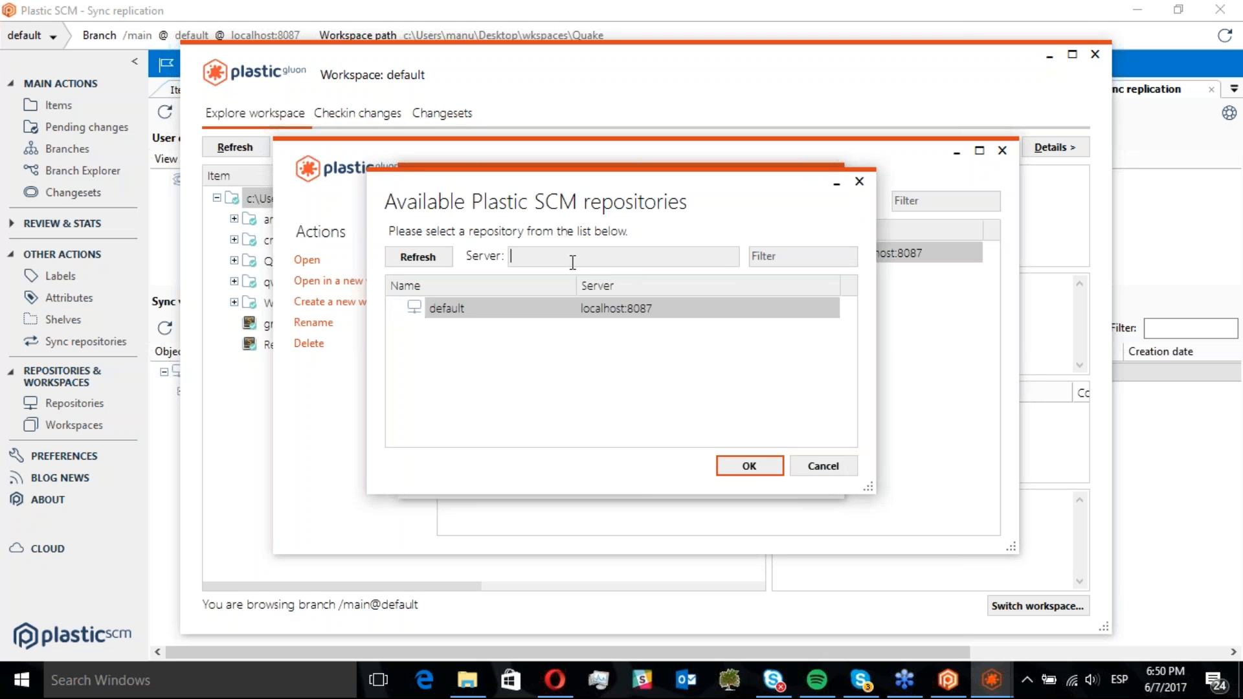
left_click(605, 308)
left_click(549, 253)
type("catacroquer@cloud")
left_click(410, 259)
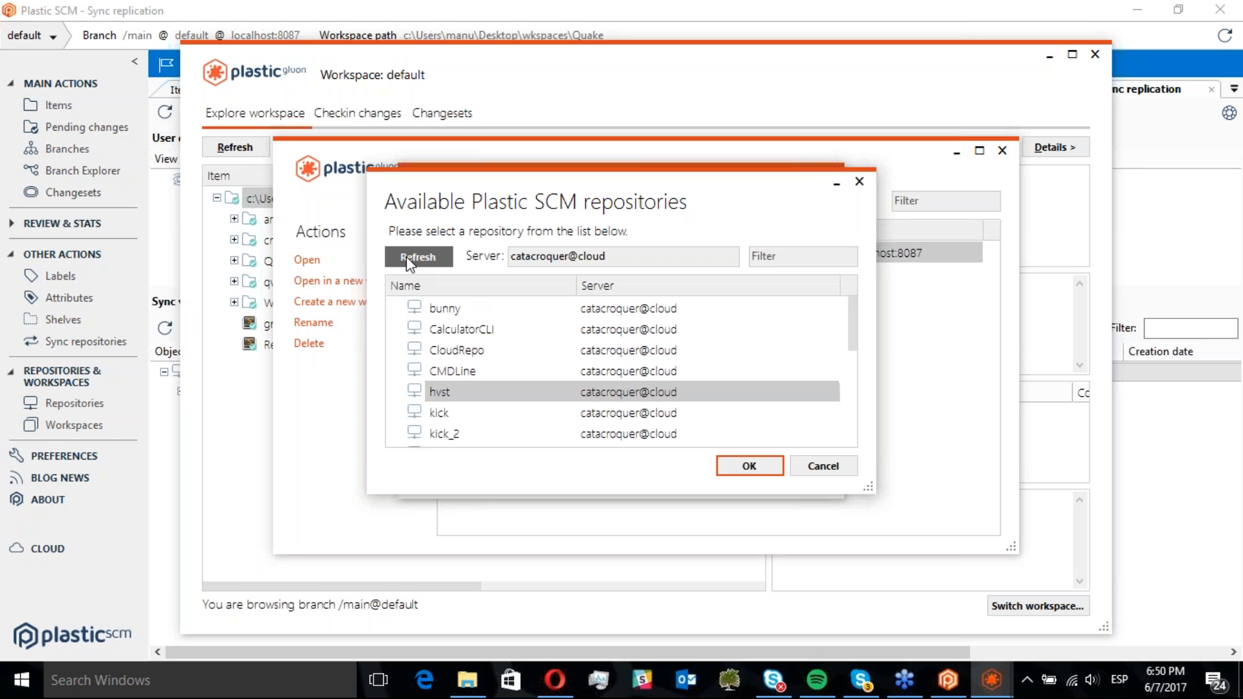
left_click(448, 415)
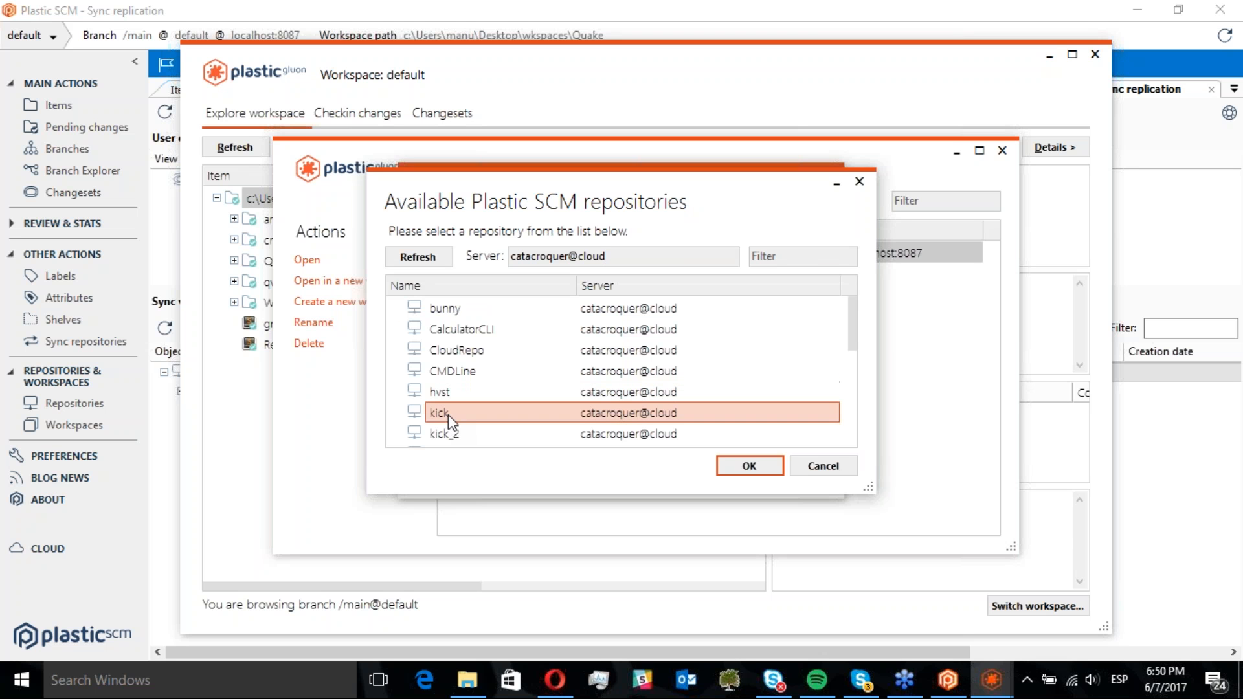
left_click(744, 478)
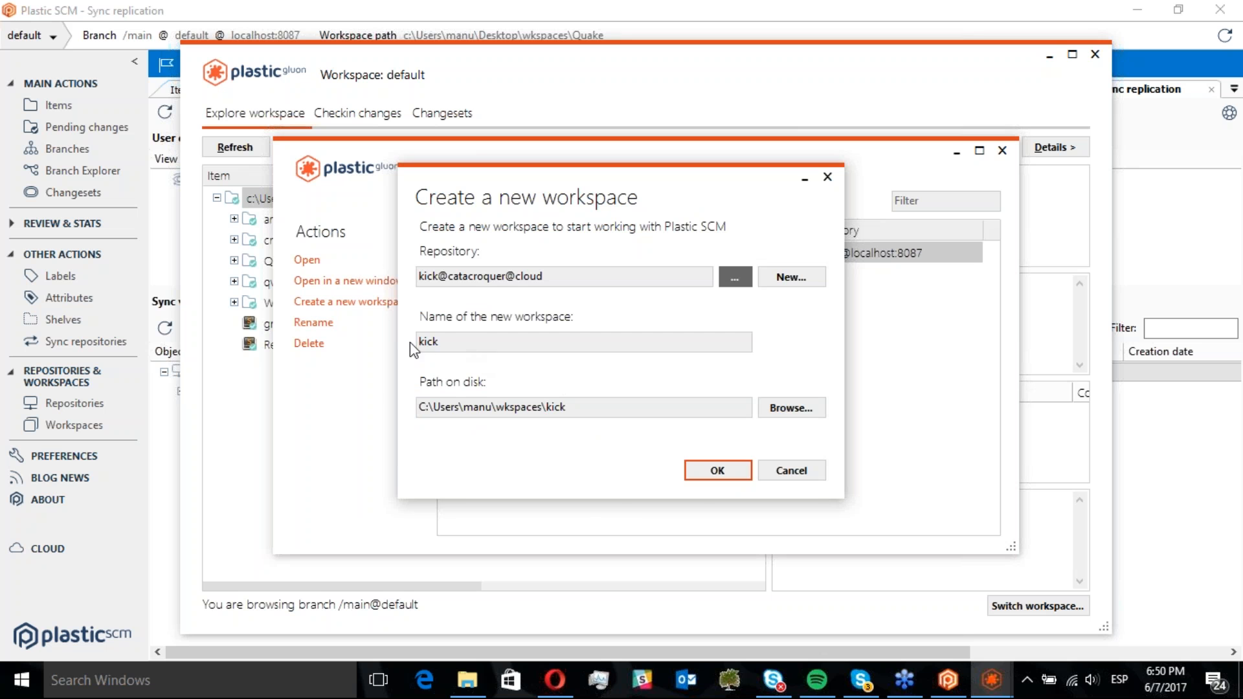
left_click(706, 472)
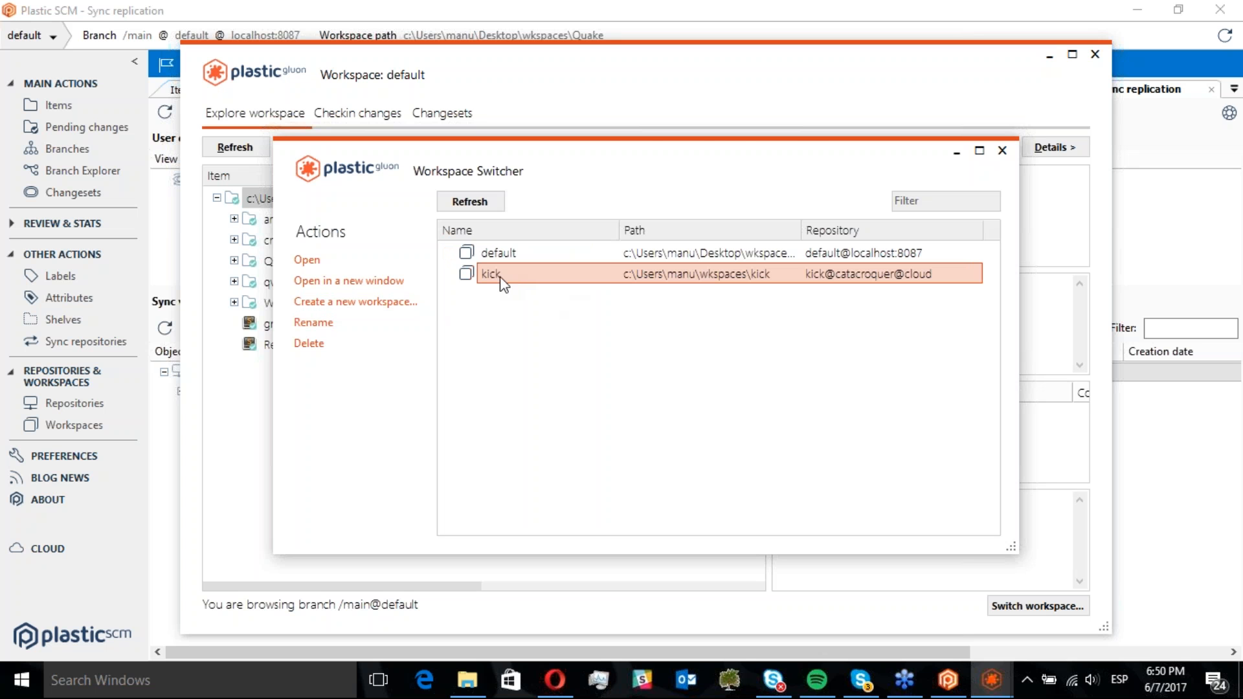
Switch to the kick workspace, enter configuration mode and expand the art folder
double_click(497, 275)
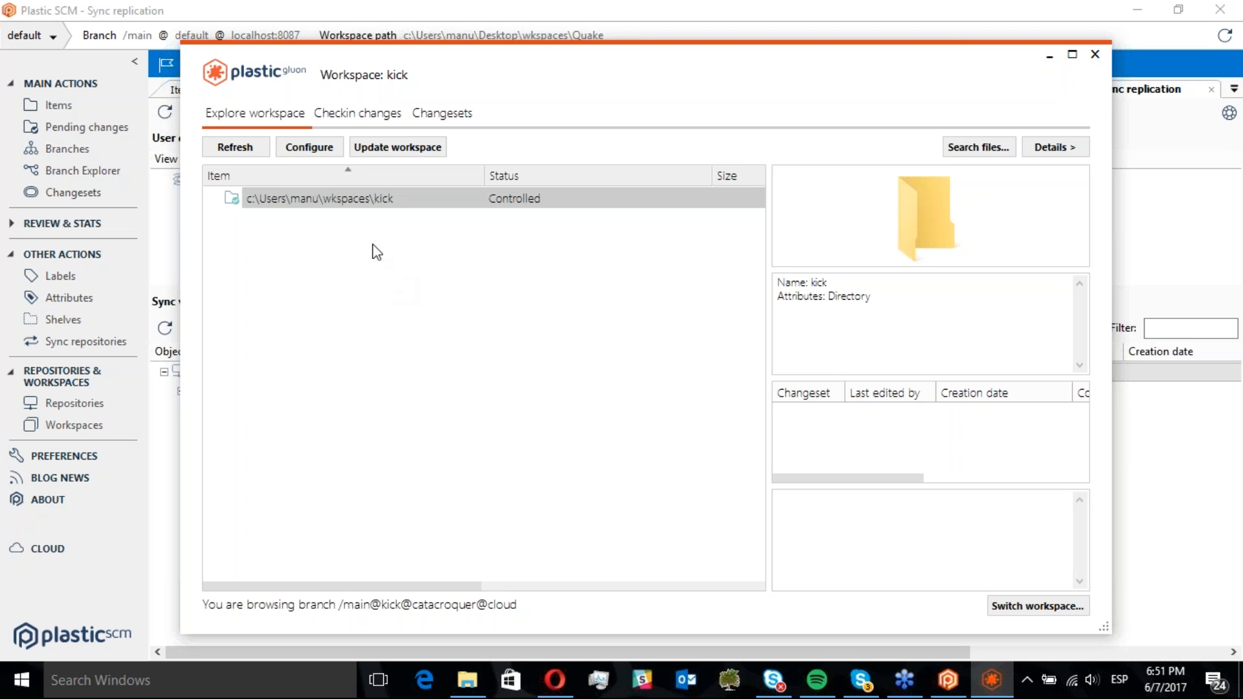
left_click(307, 155)
left_click(324, 159)
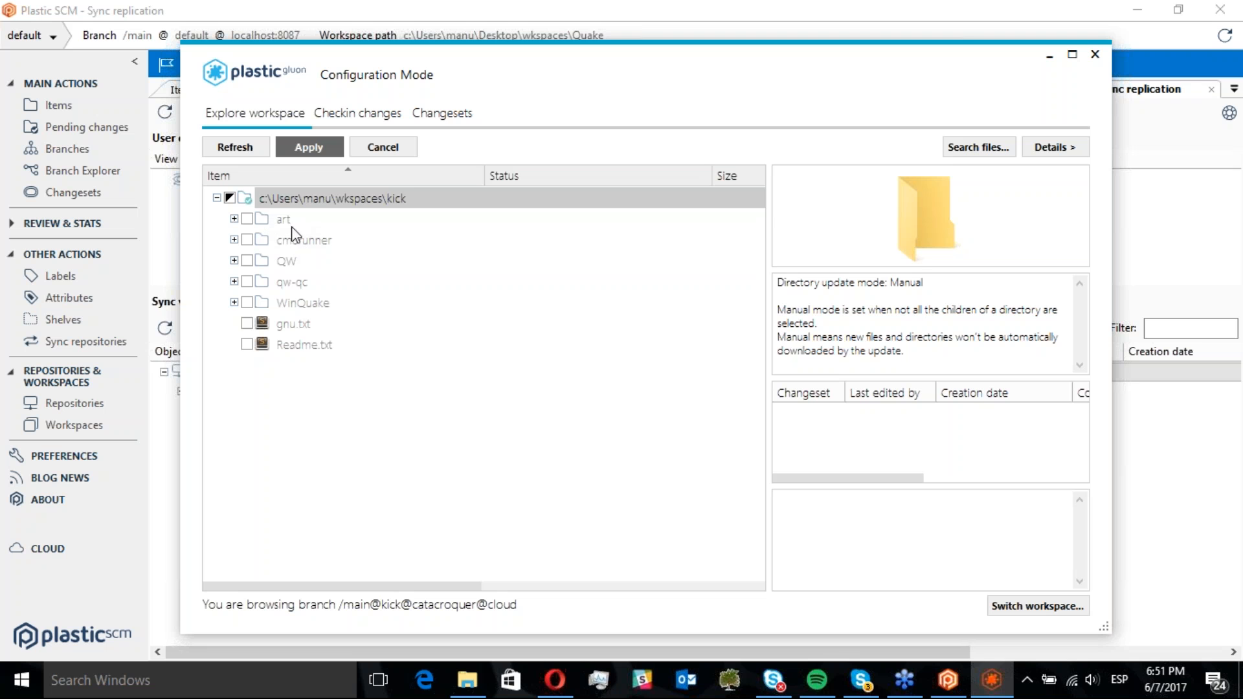
left_click(282, 220)
left_click(236, 218)
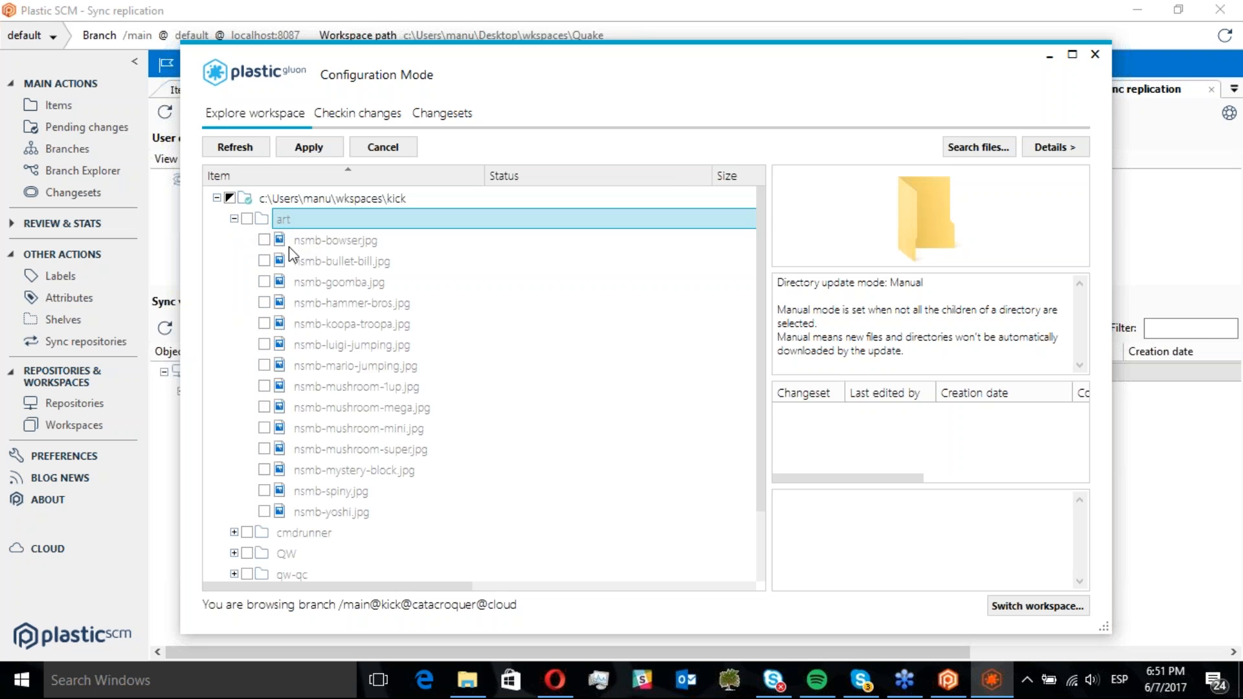
Preview images in the art folder, entering and confirming the encryption password for catacroquer@cloud when prompted
left_click(345, 242)
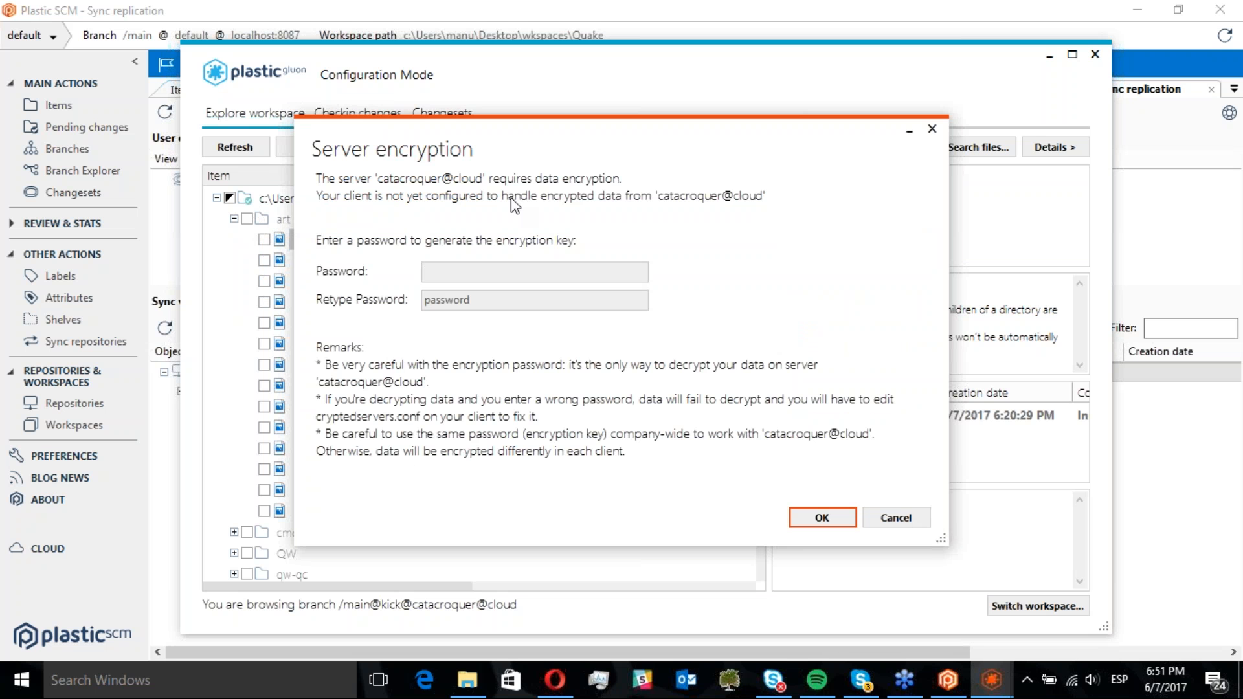
left_click(450, 280)
type("********")
key("Tab")
type("********")
left_click(838, 529)
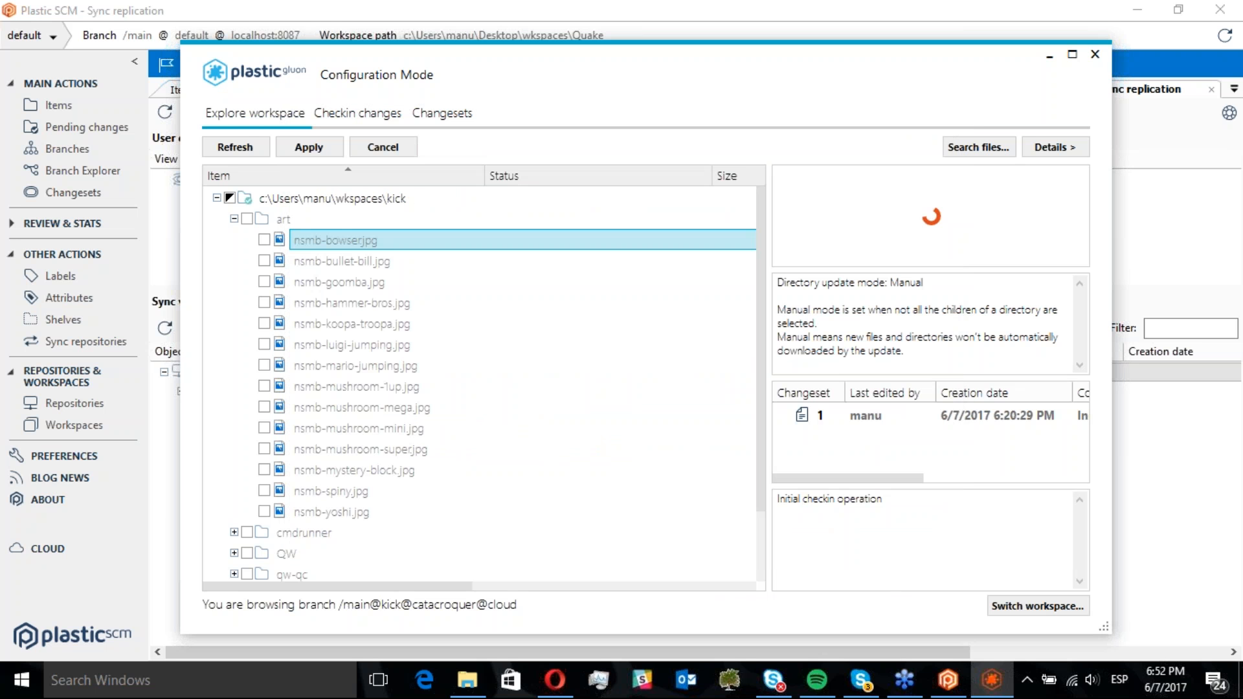
left_click(348, 280)
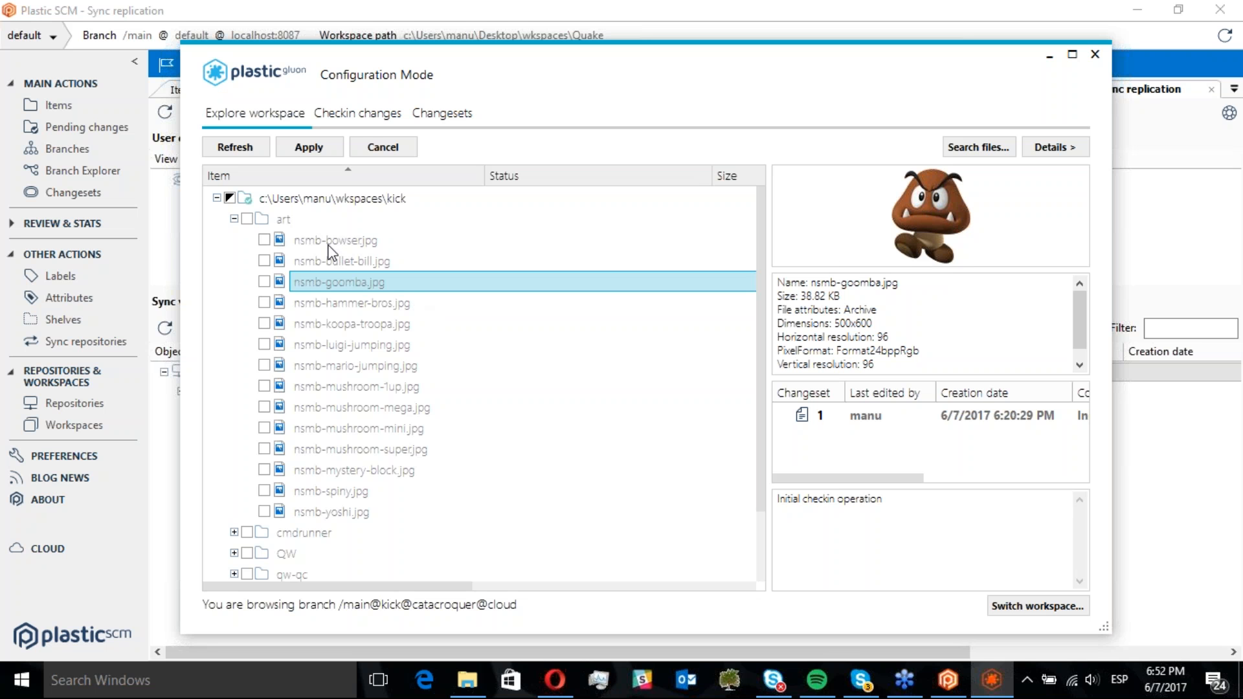
Mark the art folder to load, exclude nsmb-mushroom-1up, nsmb-mario-jumping, nsmb-luigi-jumping and nsmb-koopa-troopa, and apply the configuration
left_click(284, 221)
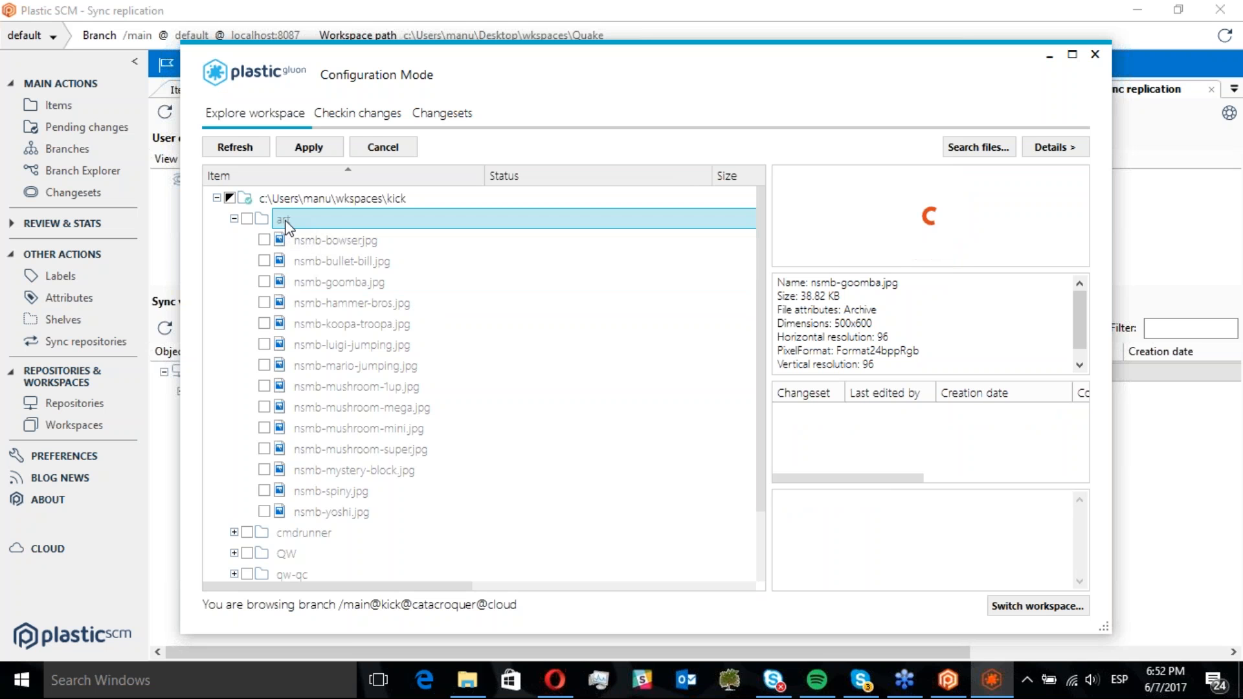
left_click(247, 220)
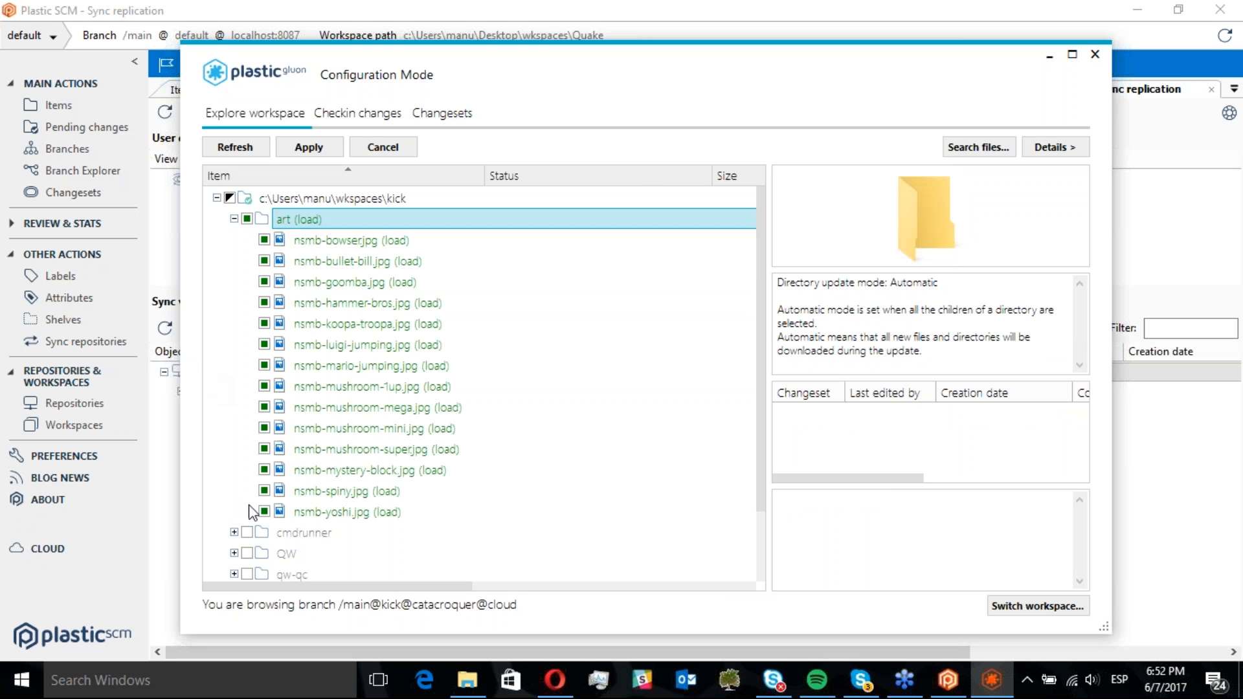
left_click(297, 533)
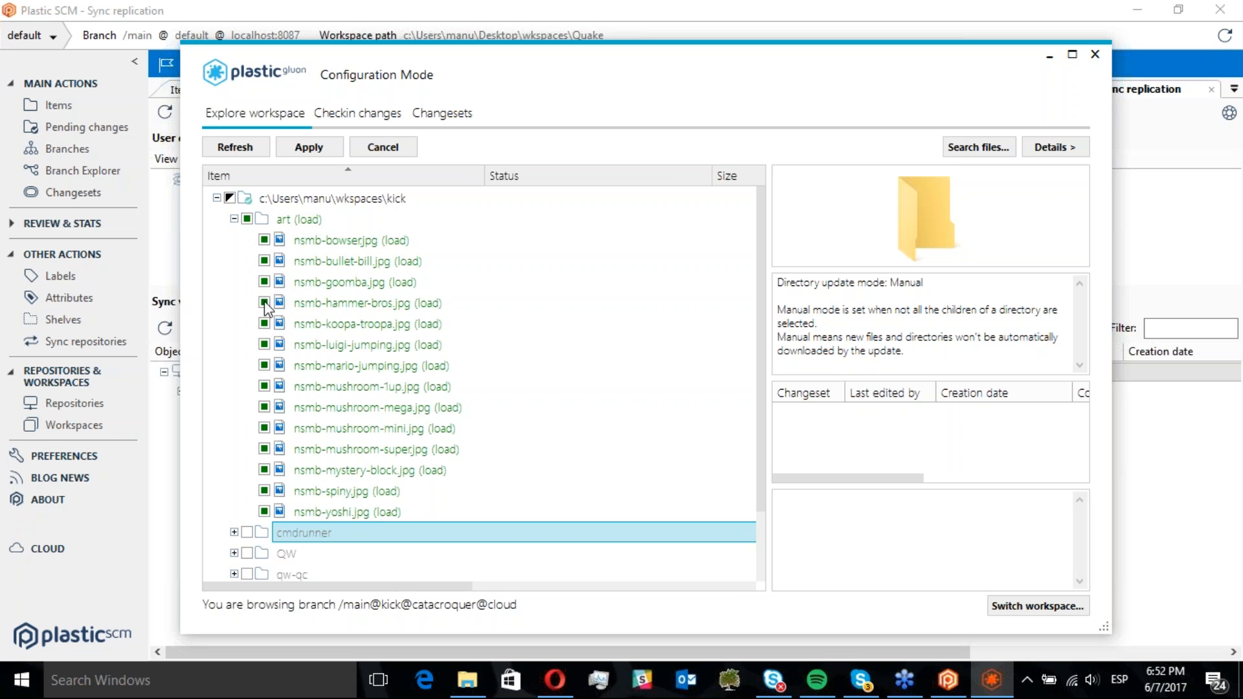
left_click(264, 386)
left_click(264, 366)
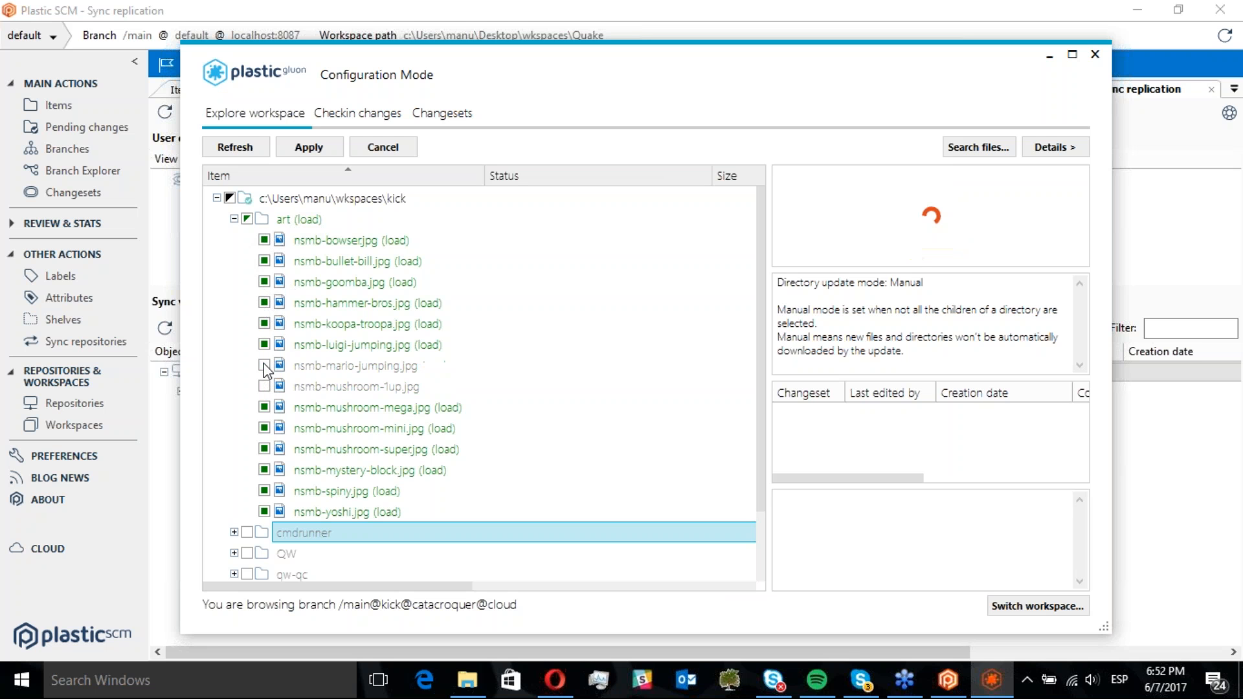
left_click(264, 345)
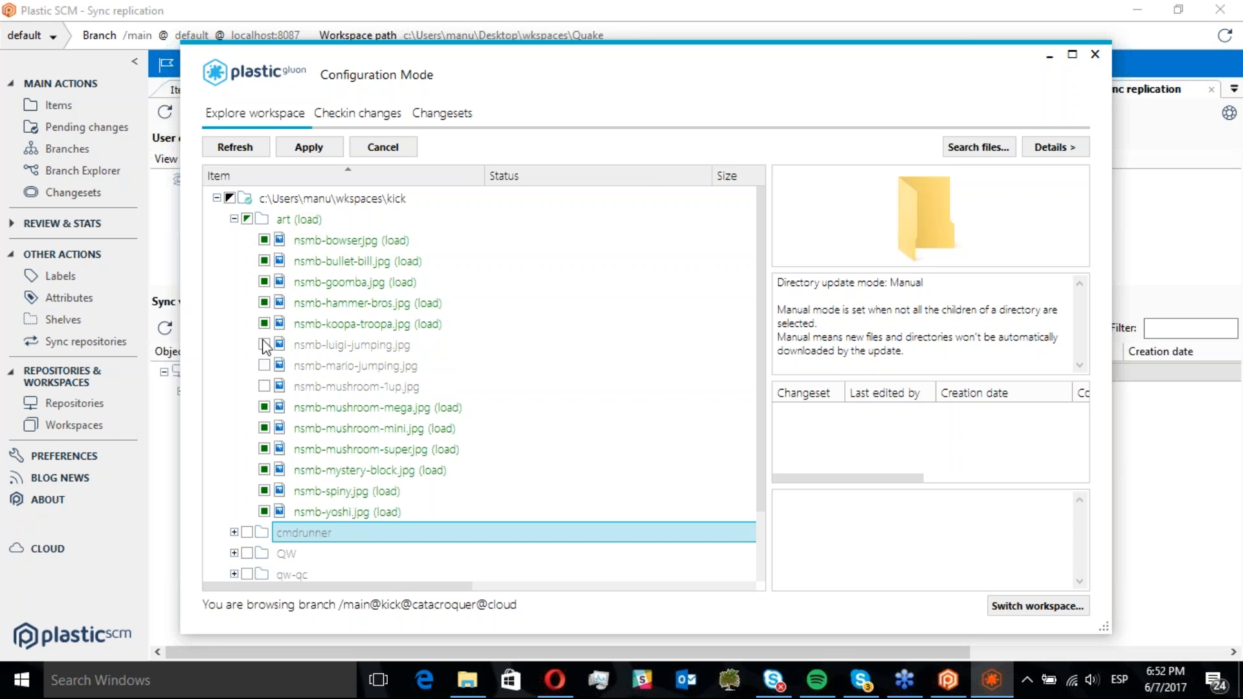
left_click(264, 323)
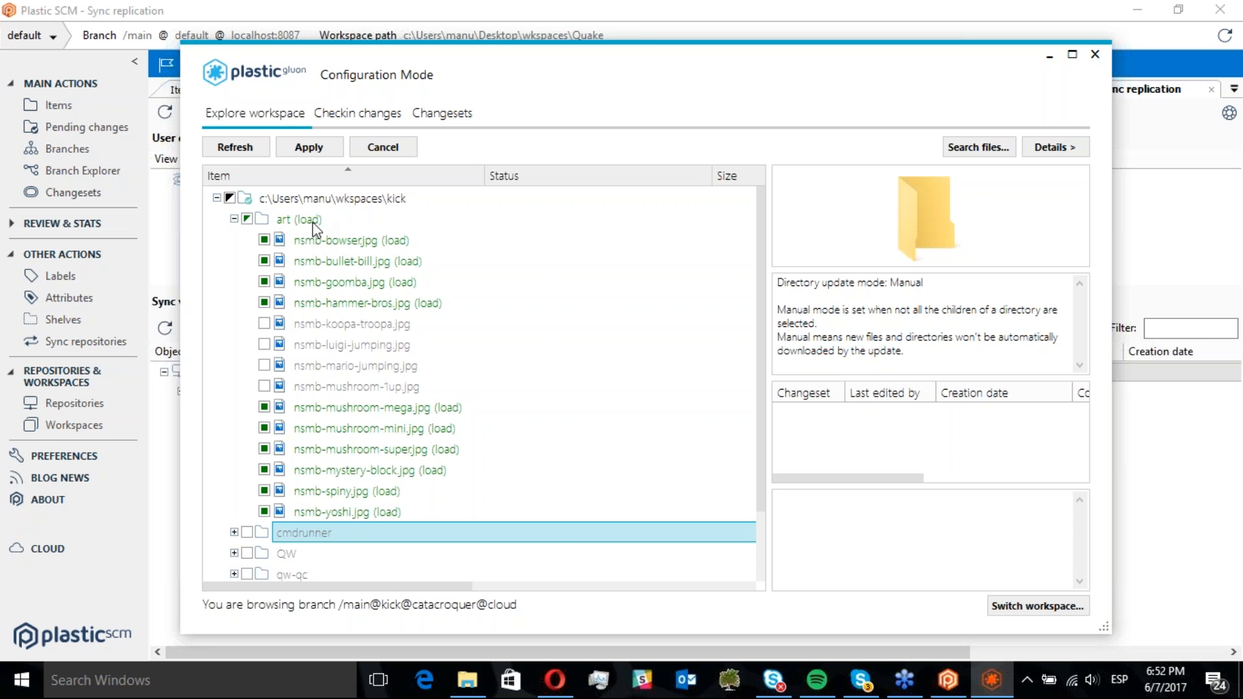
left_click(314, 149)
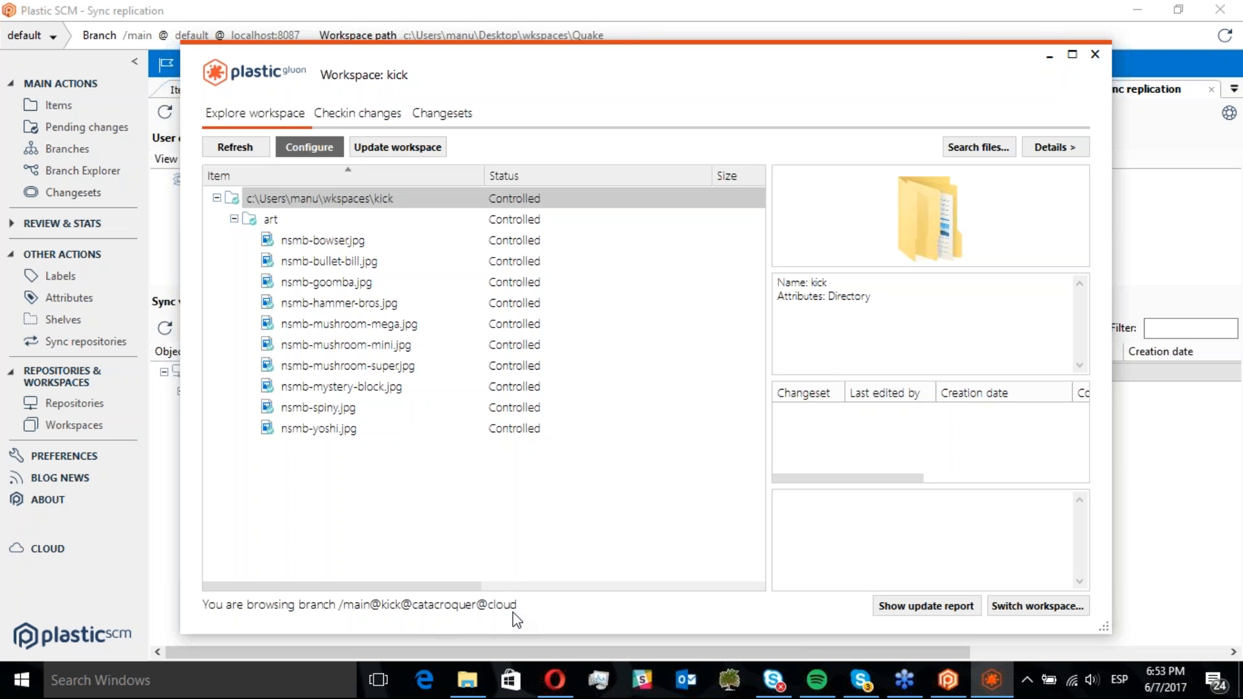
Check out nsmb-bullet-bill.jpg in the kick workspace
left_click(320, 262)
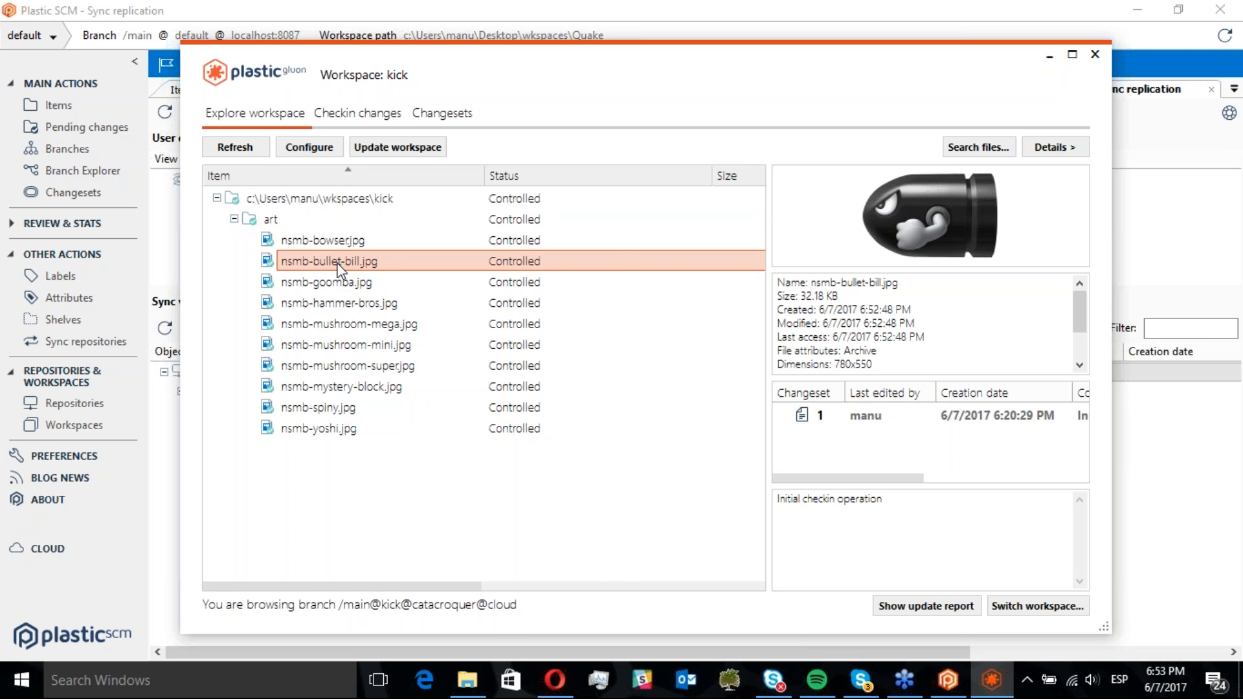
right_click(337, 266)
left_click(390, 317)
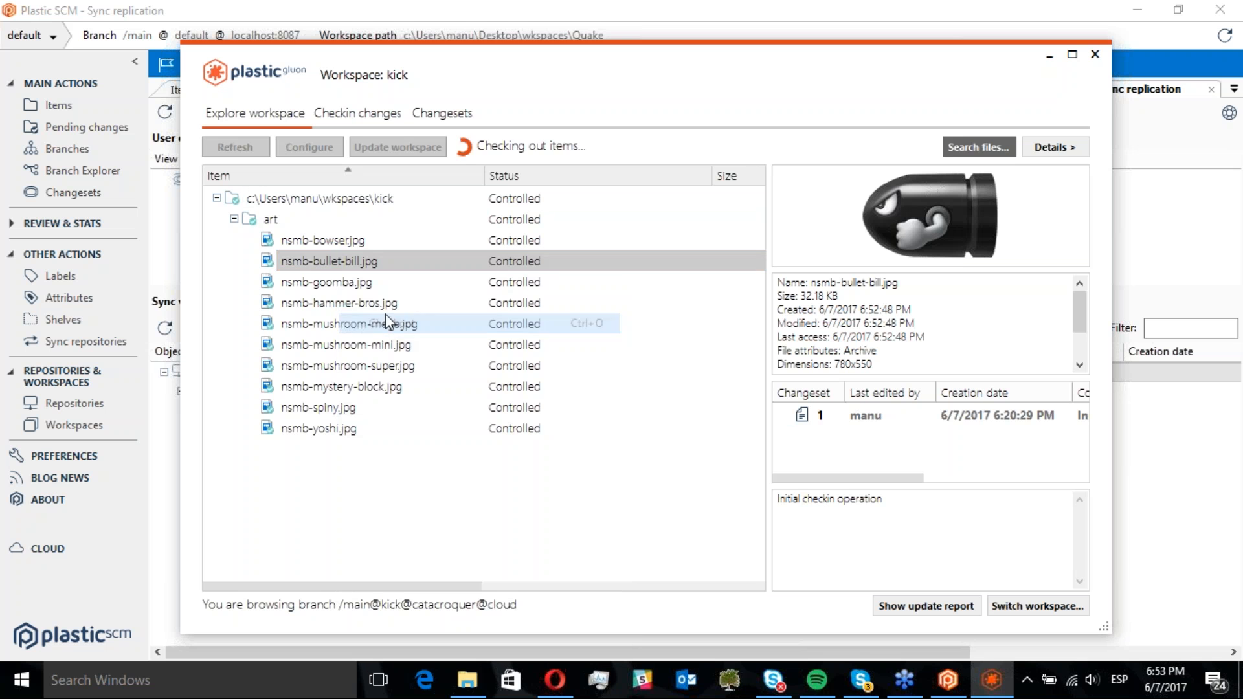
Open nsmb-bullet-bill.jpg's folder in Explorer and open the image for editing in Paint
right_click(328, 263)
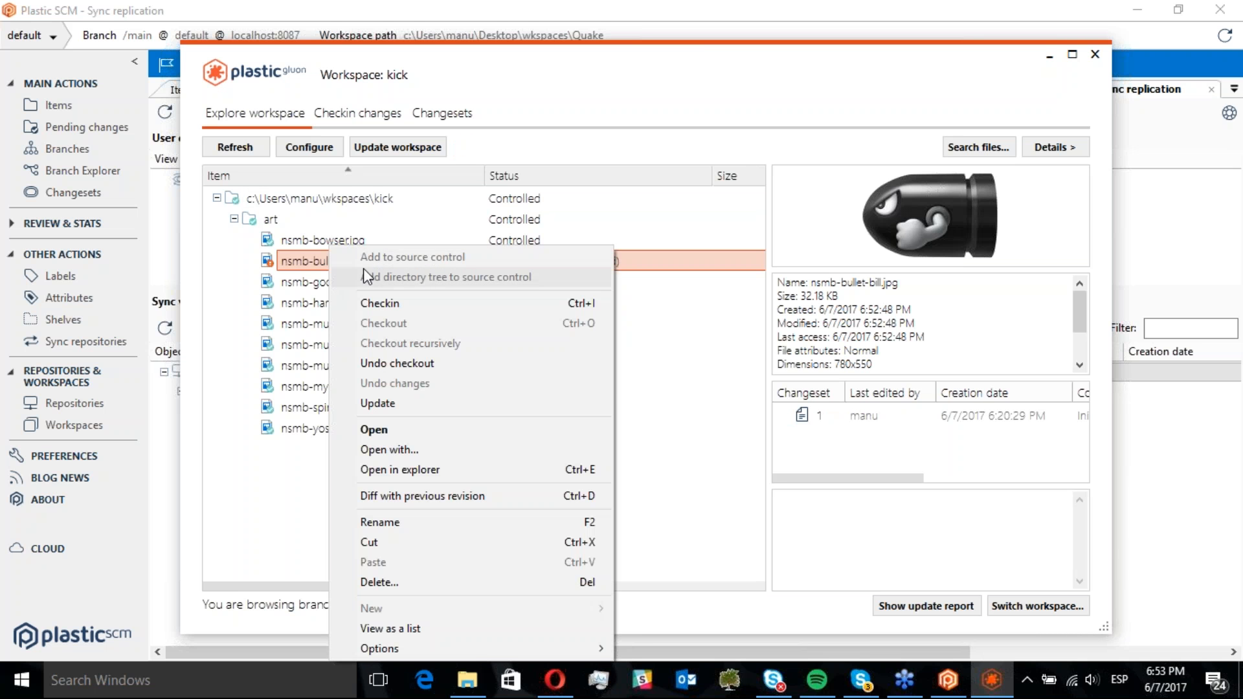
left_click(445, 470)
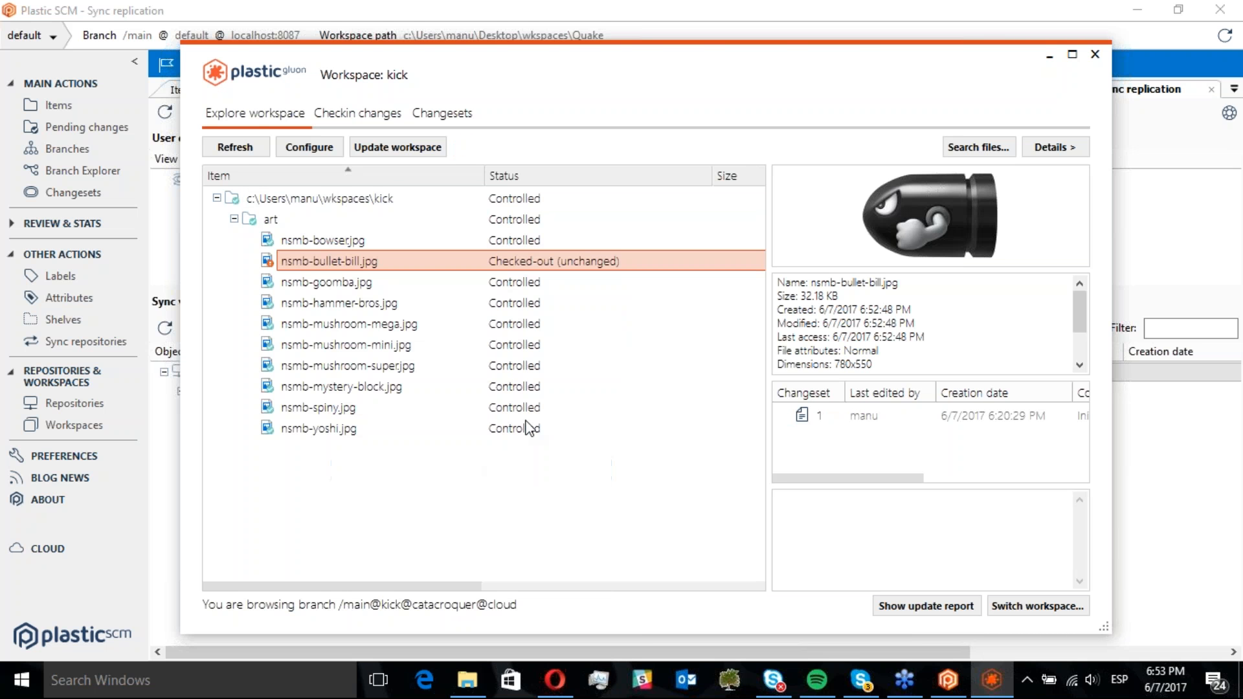
left_click(575, 329)
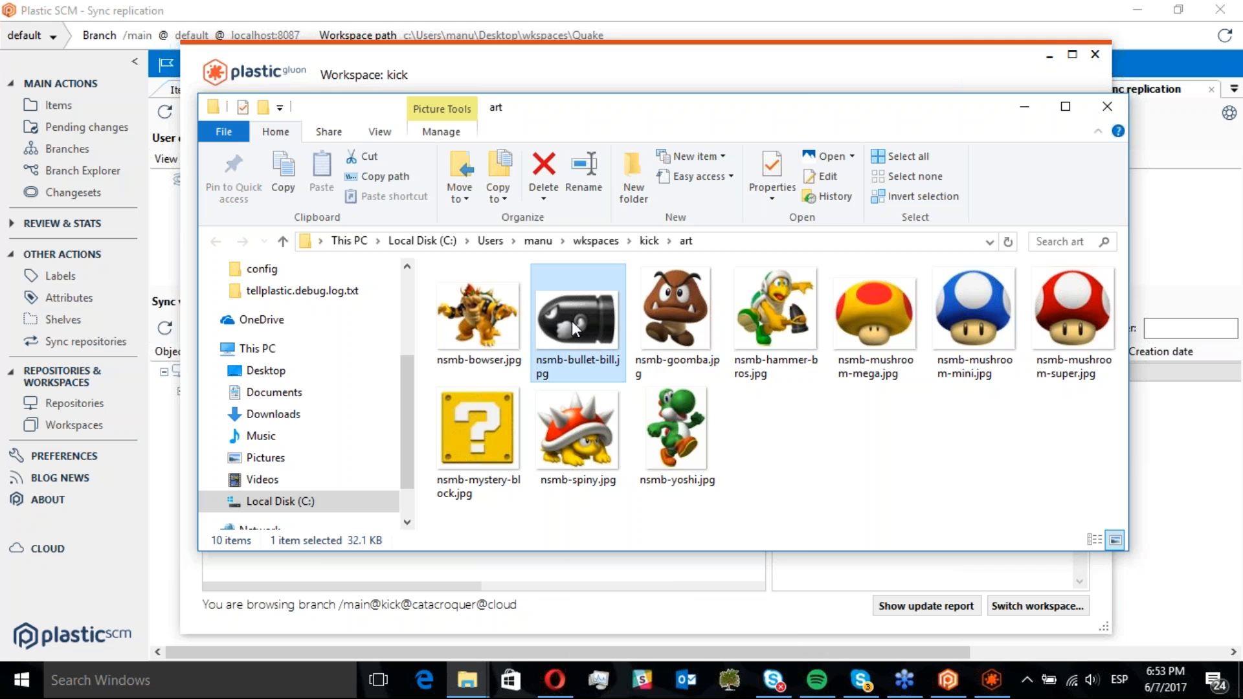
right_click(575, 330)
left_click(668, 161)
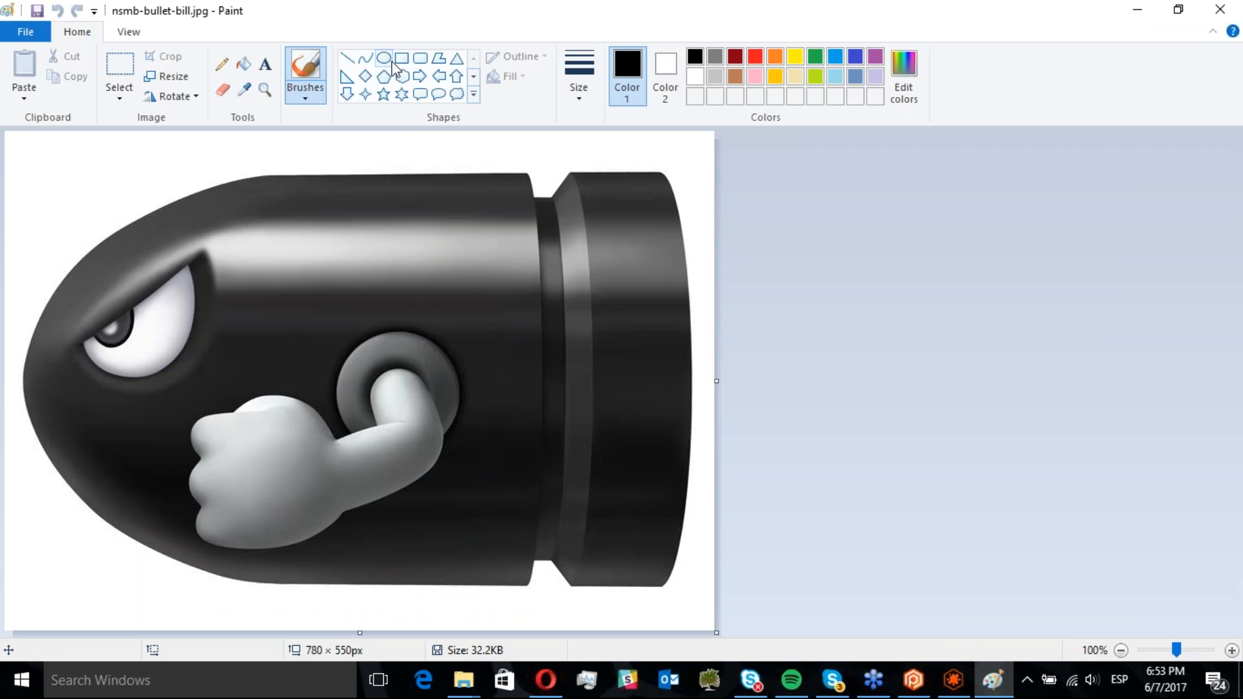
Paint an orange filled ellipse over Bullet Bill's eye, save the image, and close Paint and Explorer
left_click(774, 59)
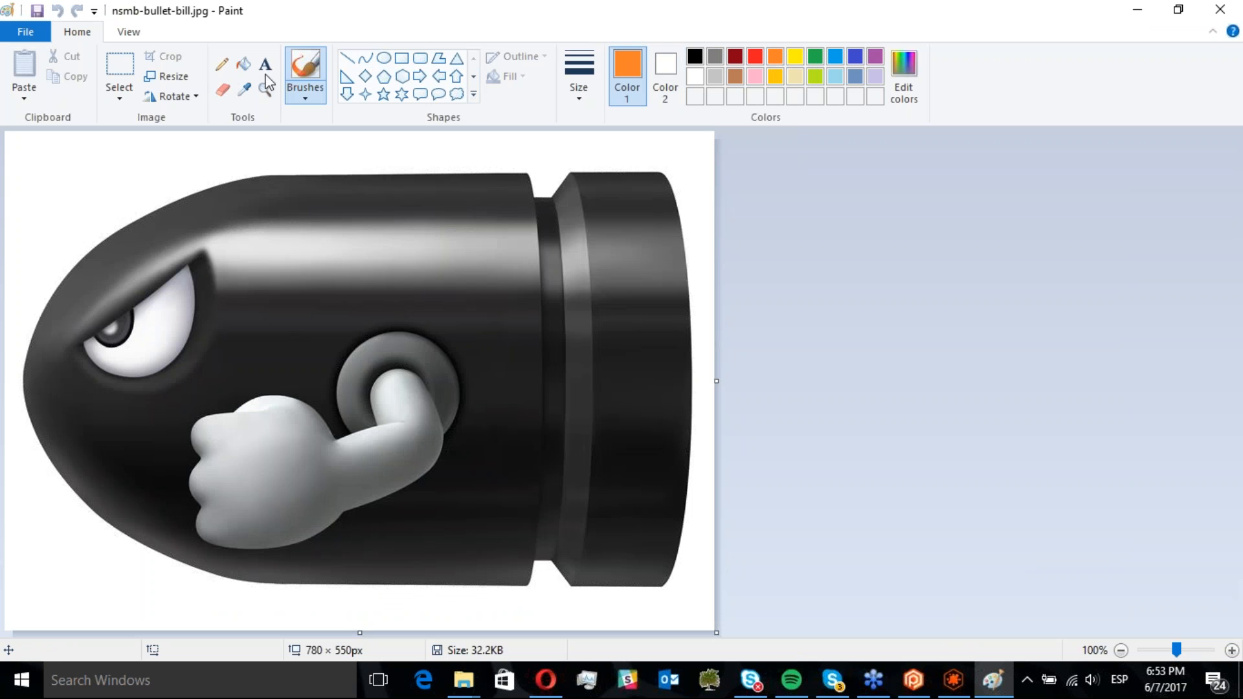
left_click(222, 64)
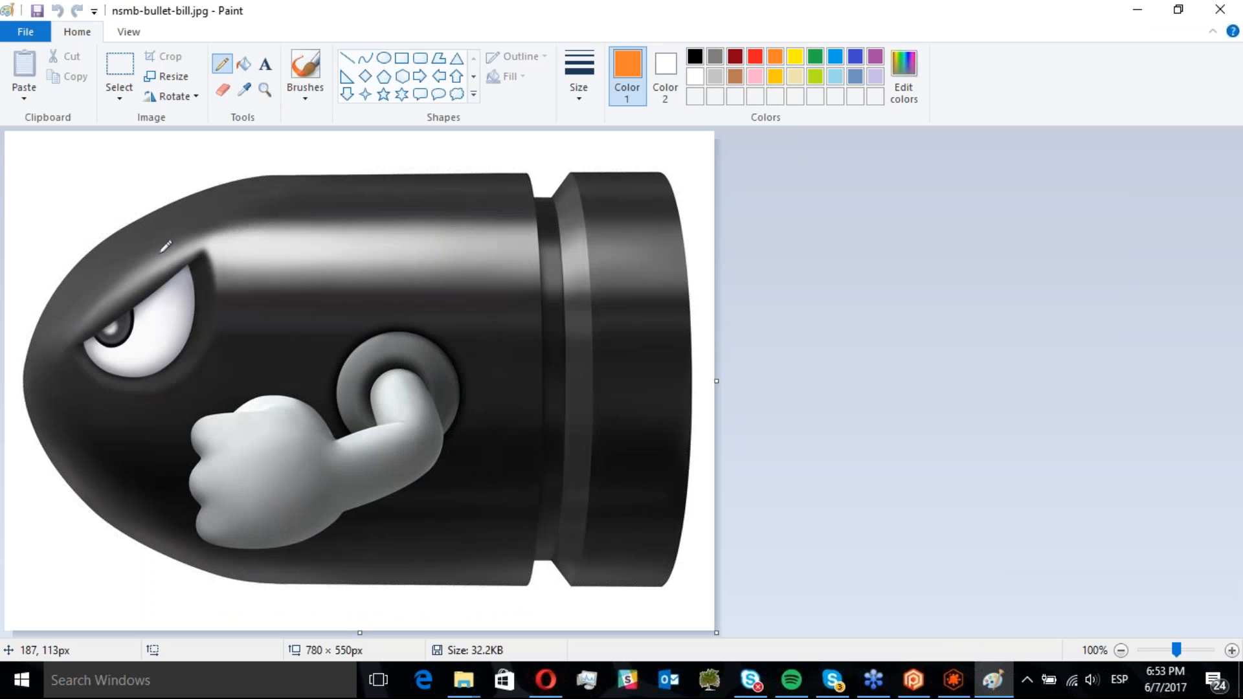
left_click_drag(112, 331, 110, 330)
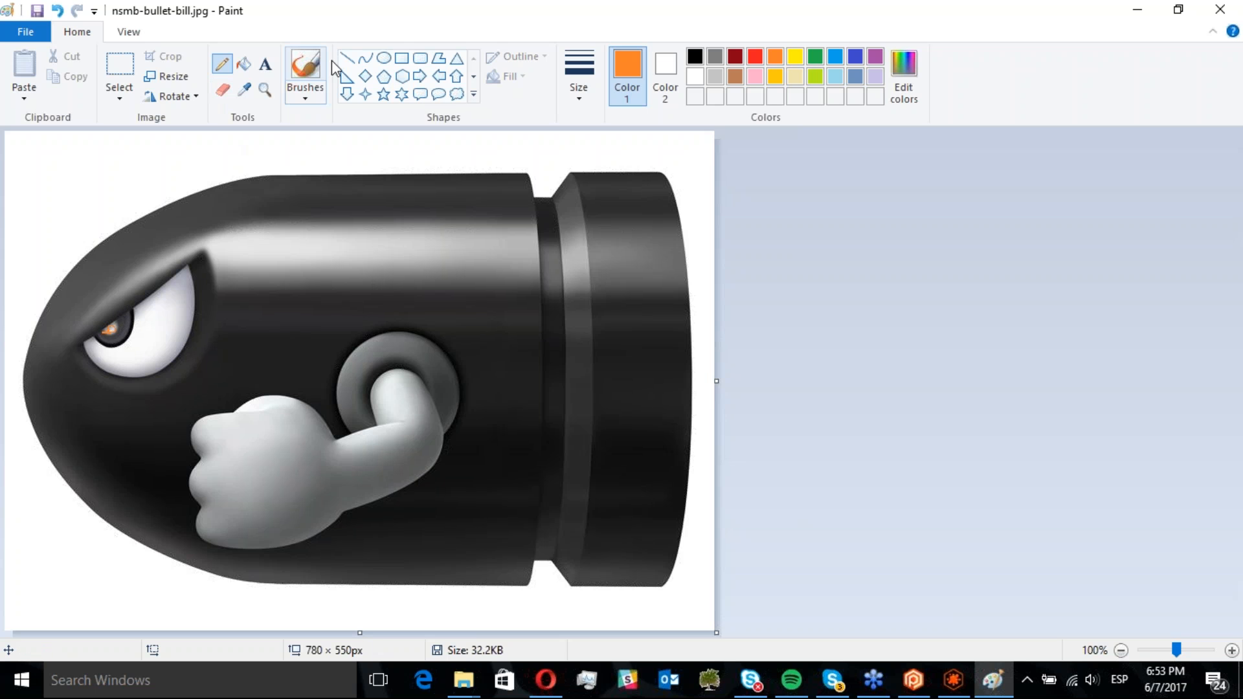
left_click(383, 58)
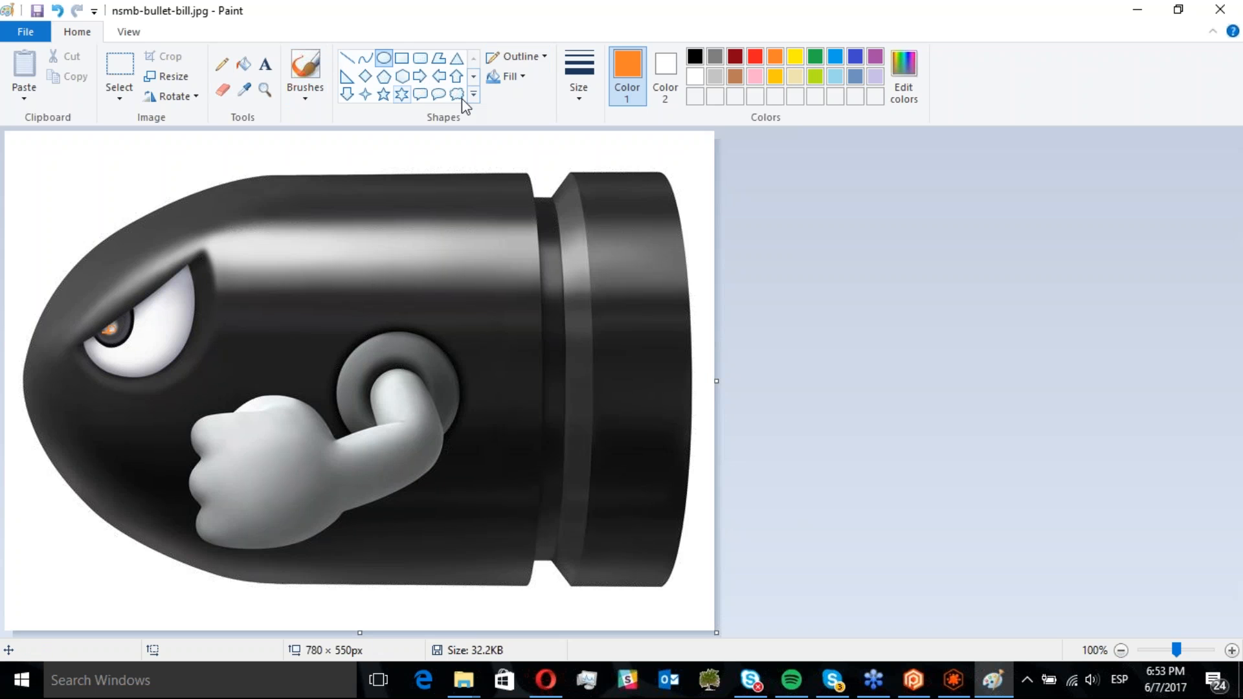
left_click(510, 76)
left_click(527, 116)
left_click_drag(104, 330, 121, 322)
left_click(181, 335)
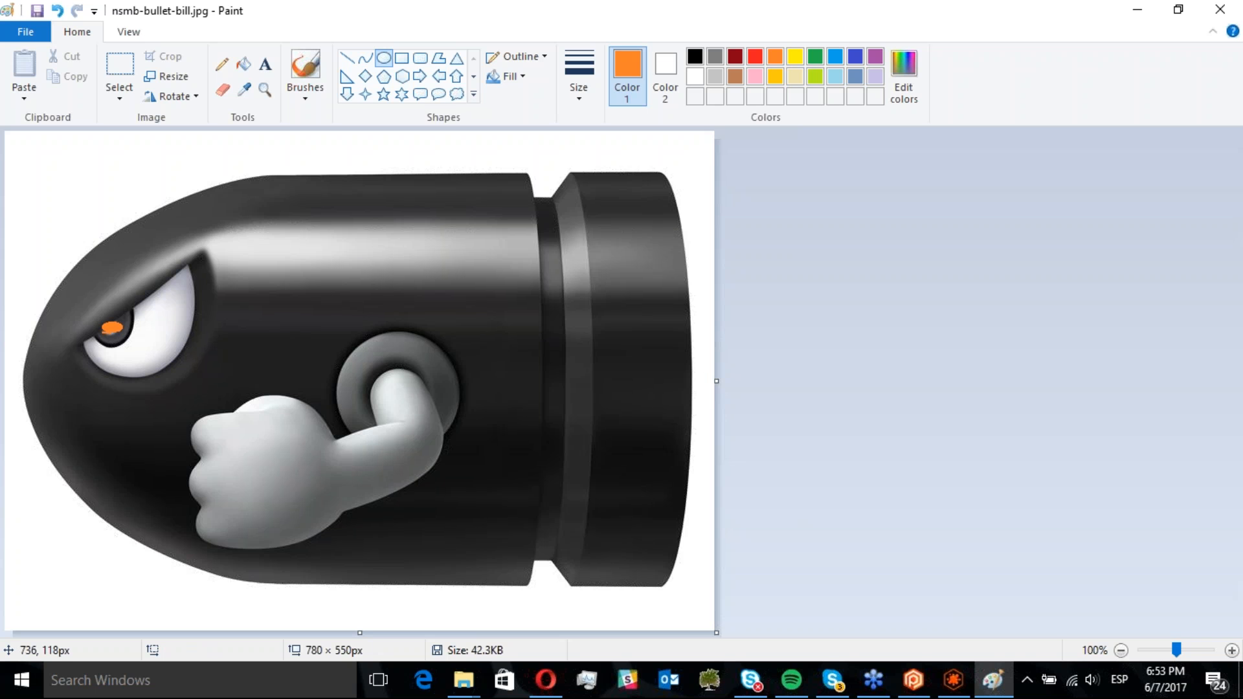
left_click(1225, 11)
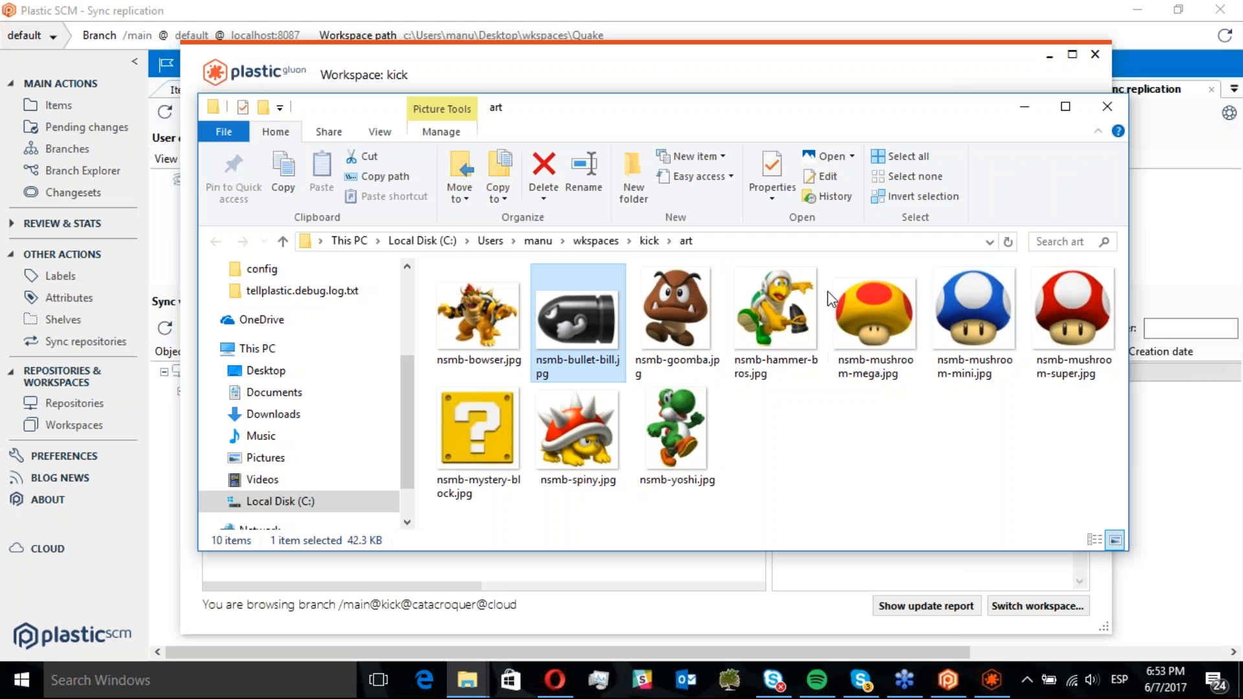
left_click(1107, 106)
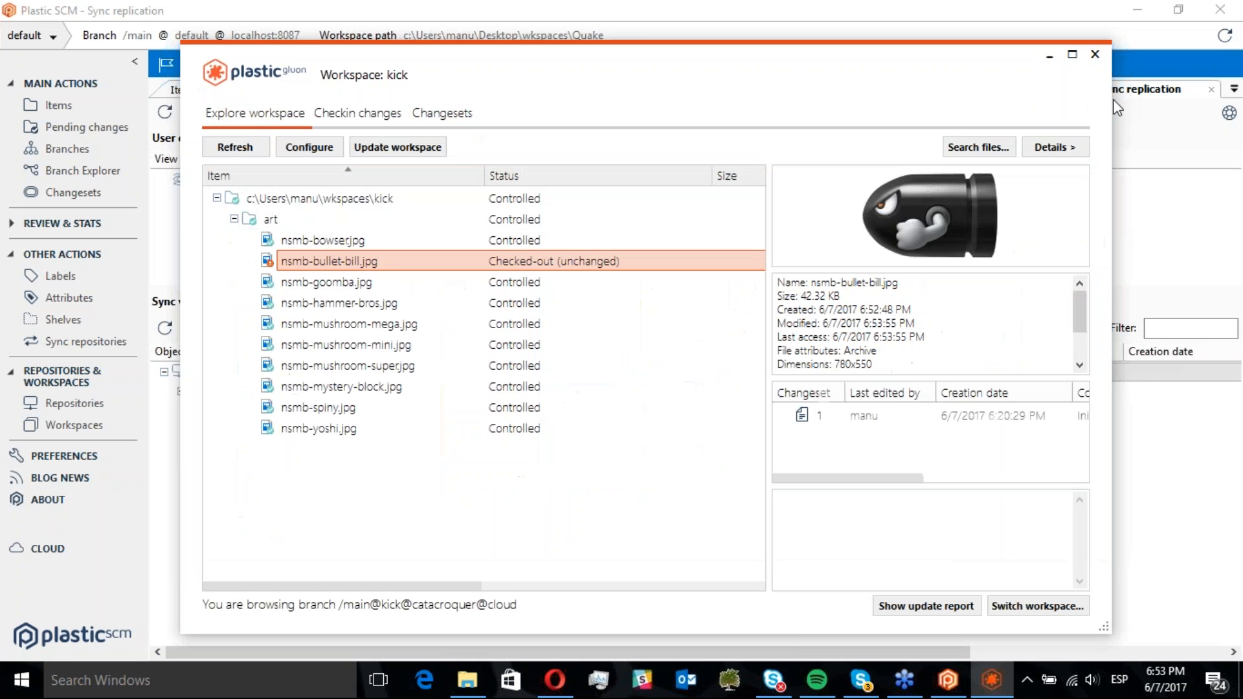
Open the image diff of nsmb-bullet-bill.jpg against its previous revision
left_click(337, 242)
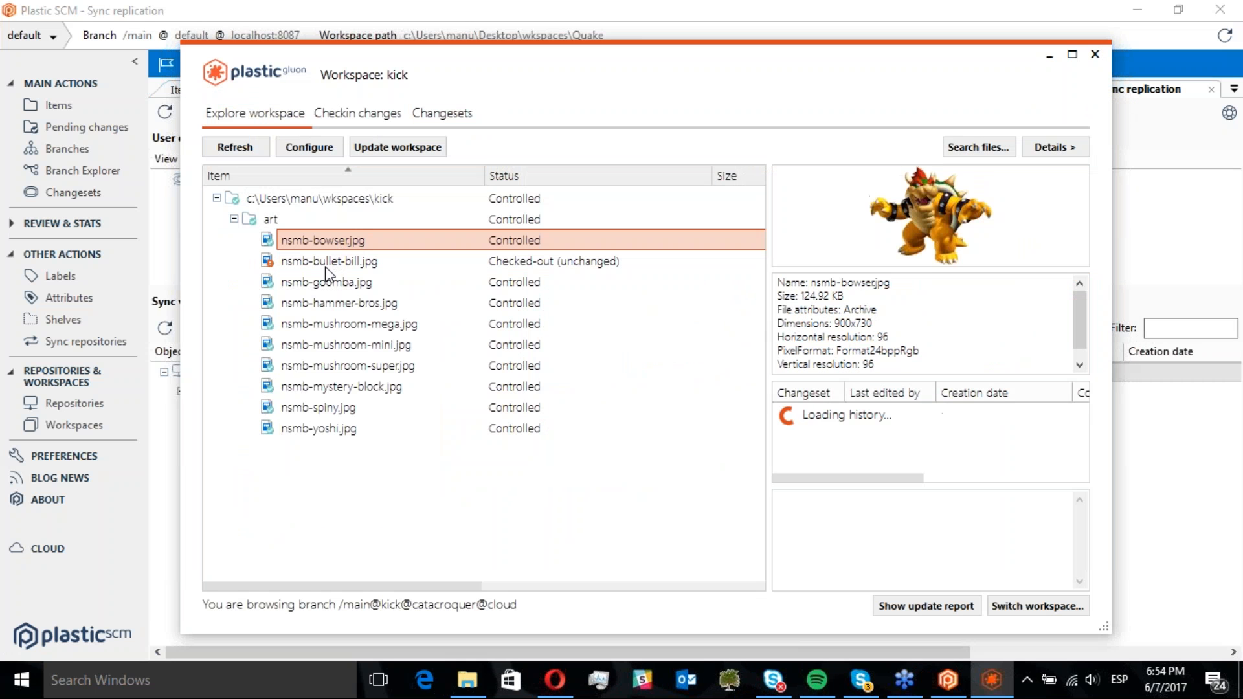
left_click(323, 265)
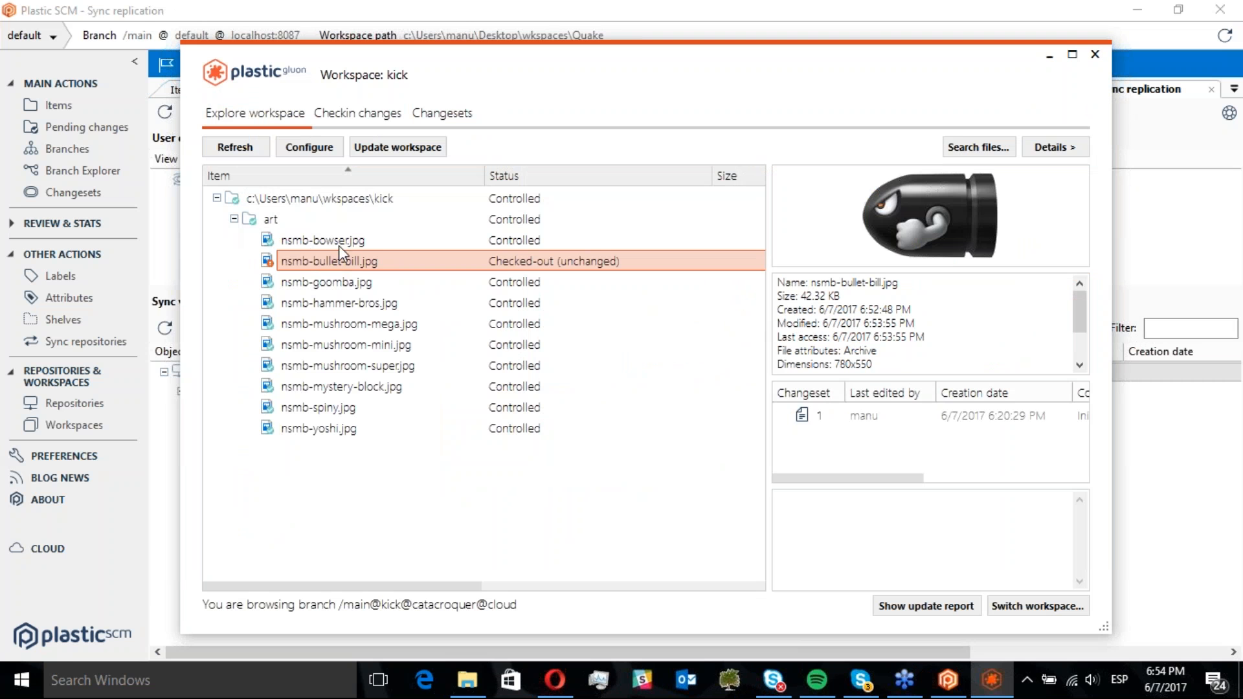
left_click(318, 244)
left_click(315, 259)
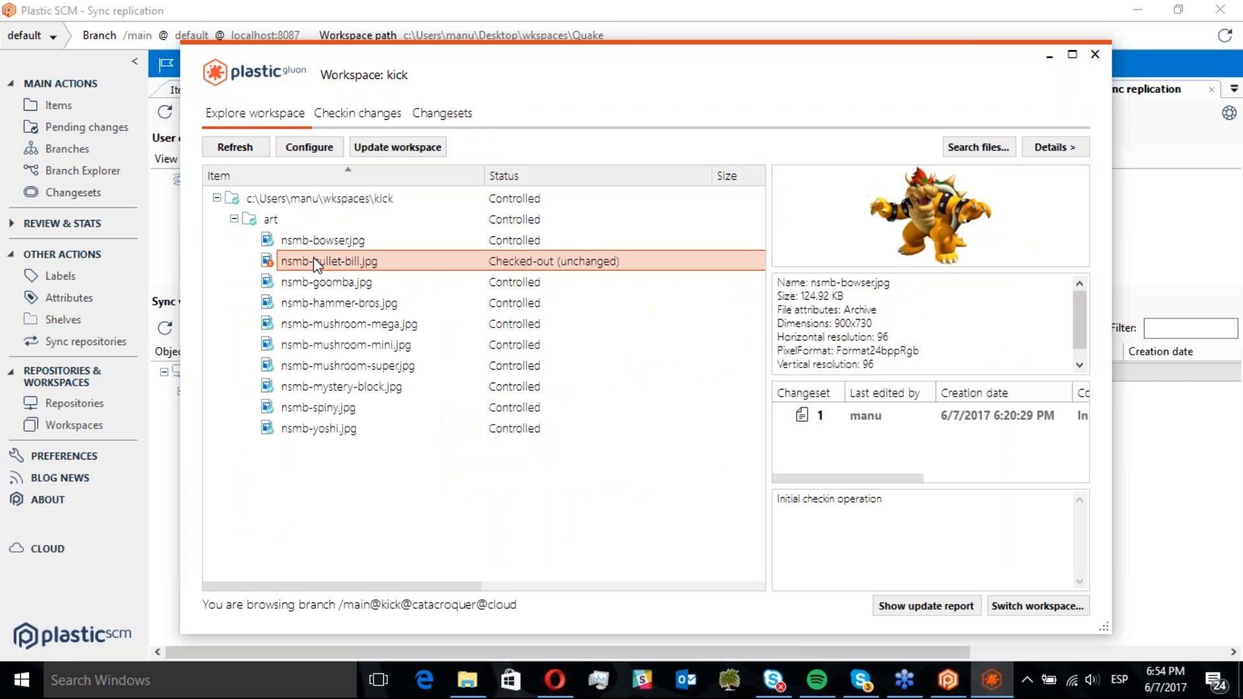
right_click(313, 258)
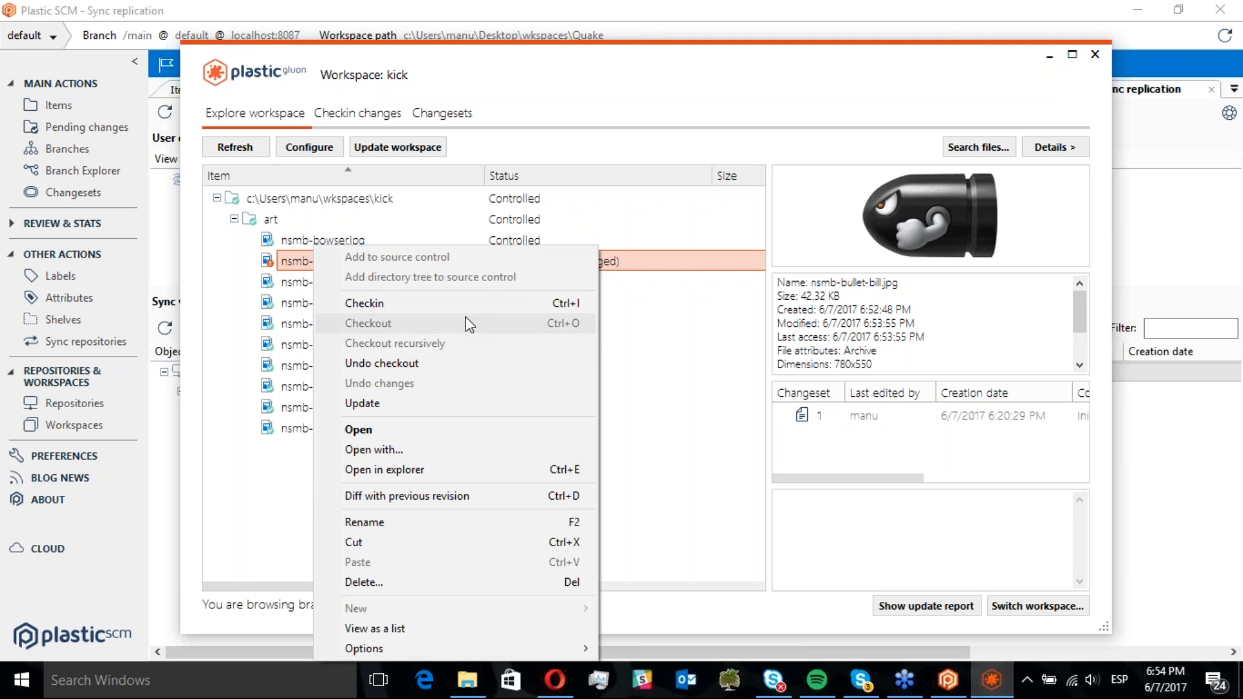
left_click(427, 496)
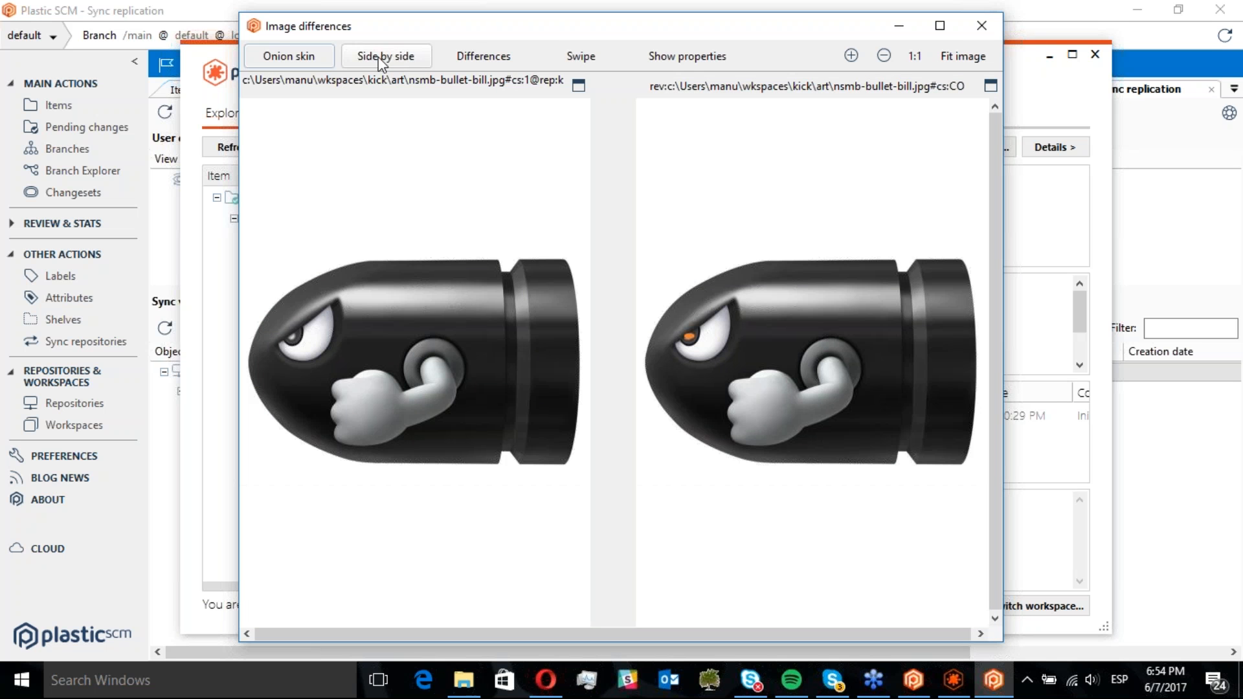
Compare the two bullet-bill revisions using onion skin, side by side, differences and swipe modes
left_click(301, 60)
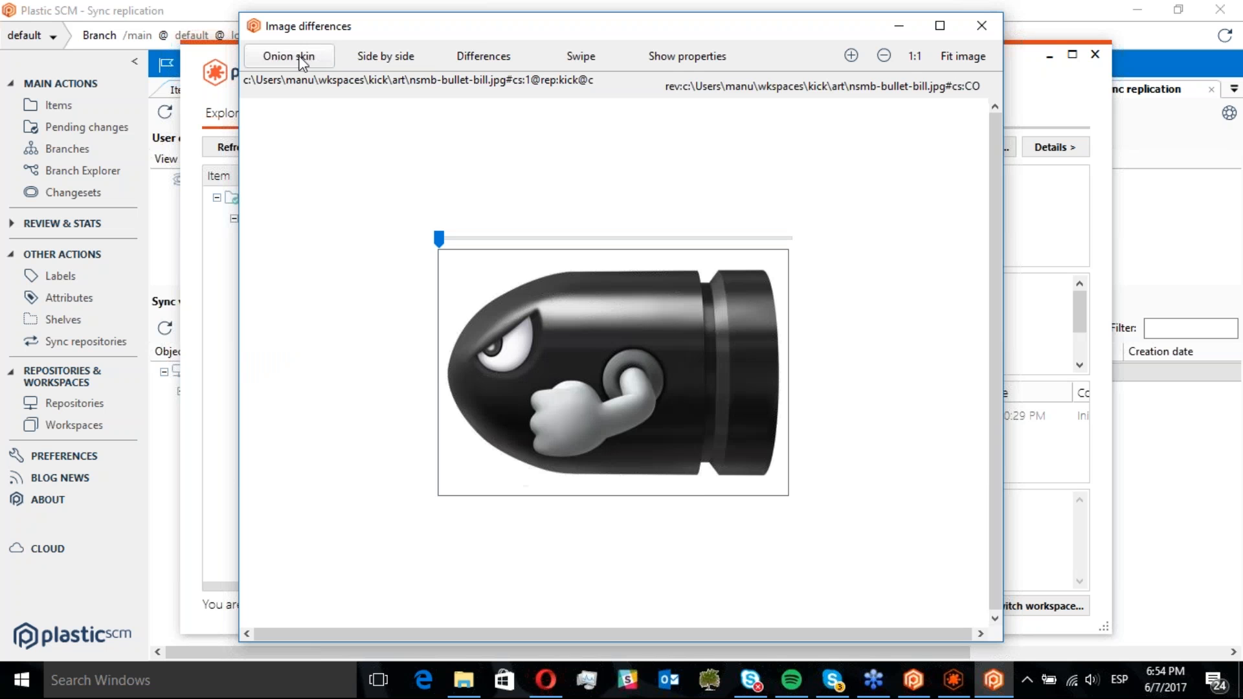
left_click_drag(237, 244, 95, 272)
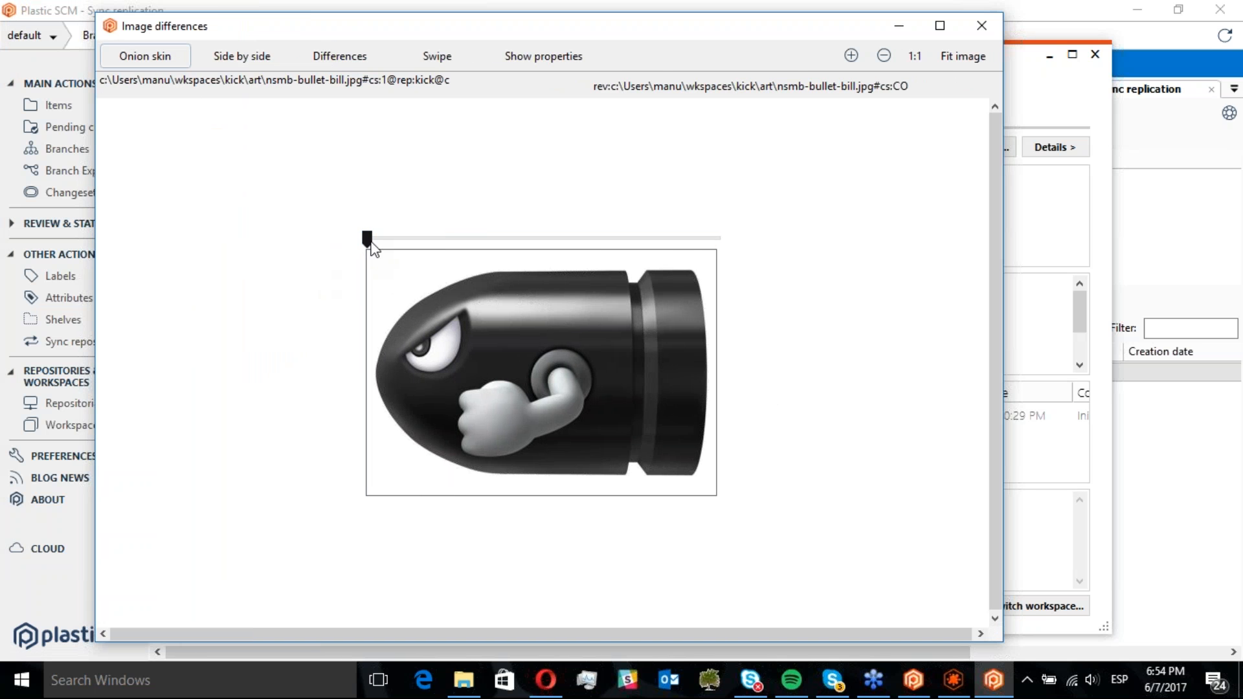
left_click_drag(373, 239, 723, 248)
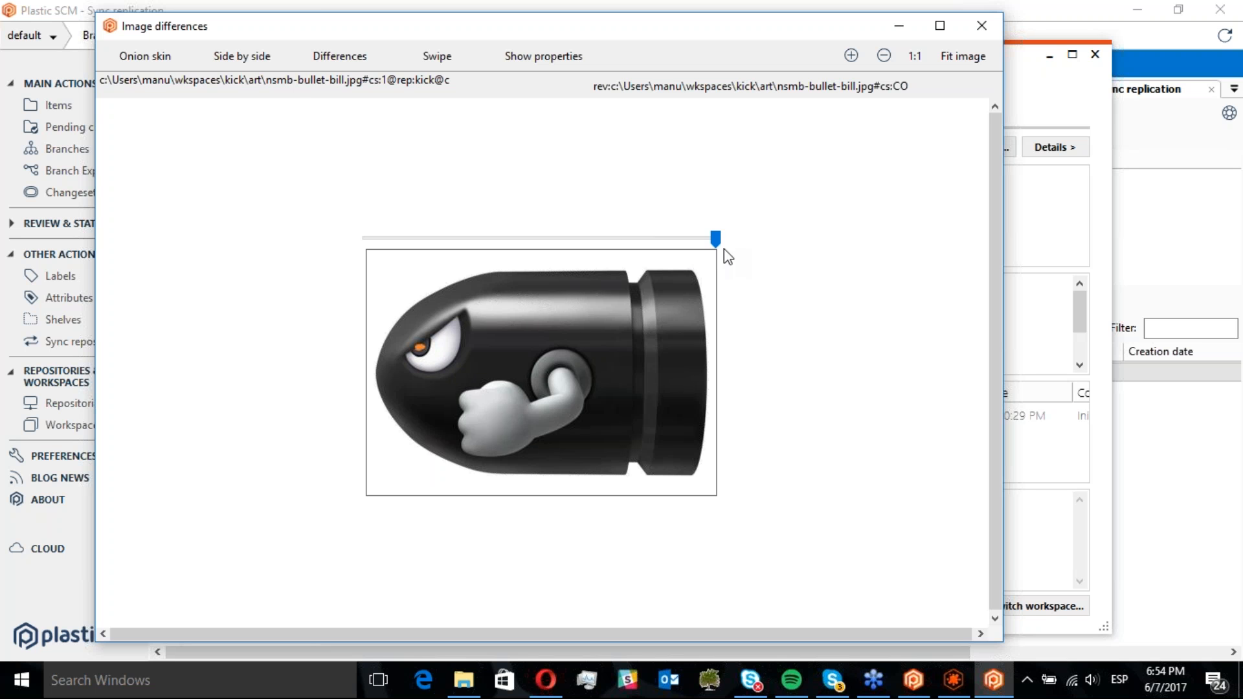
left_click(266, 62)
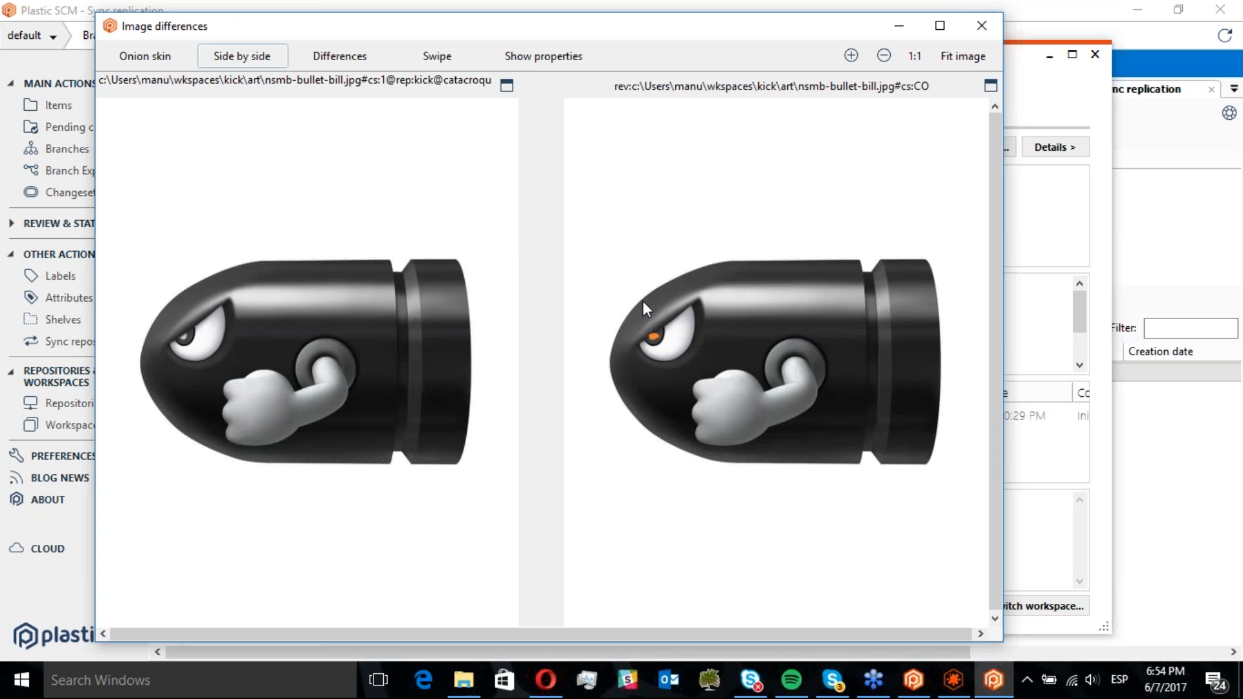
left_click(328, 59)
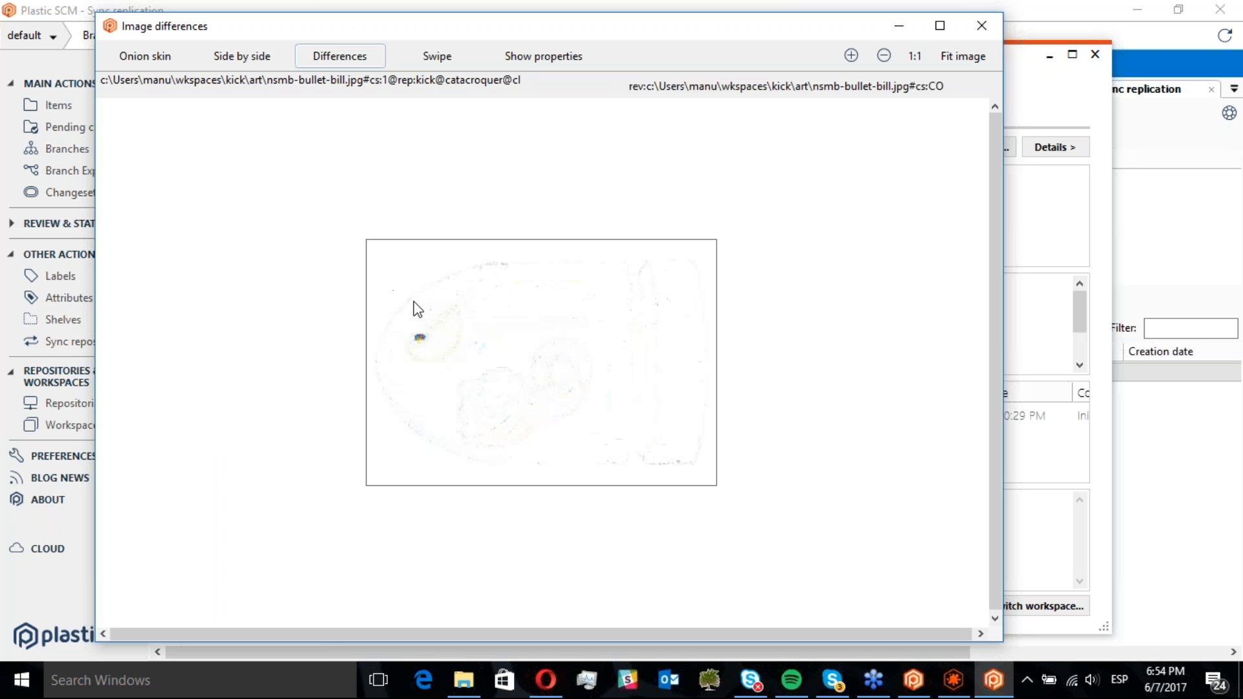
left_click(440, 61)
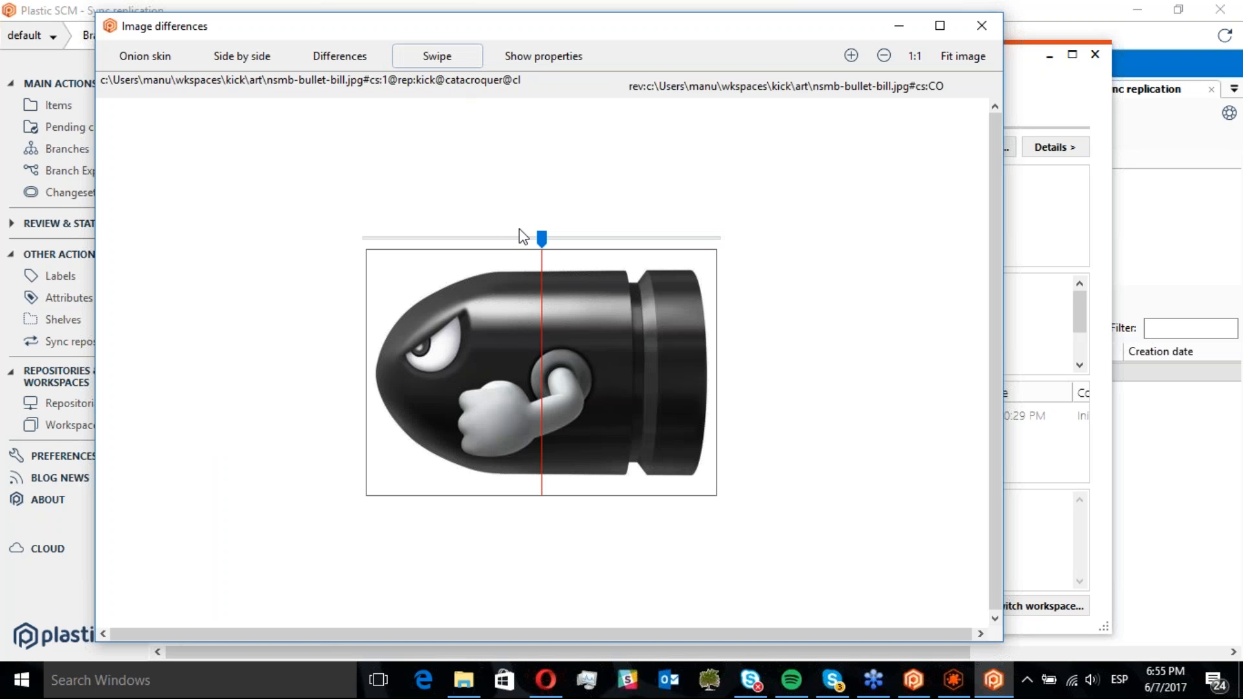
left_click_drag(544, 238, 439, 239)
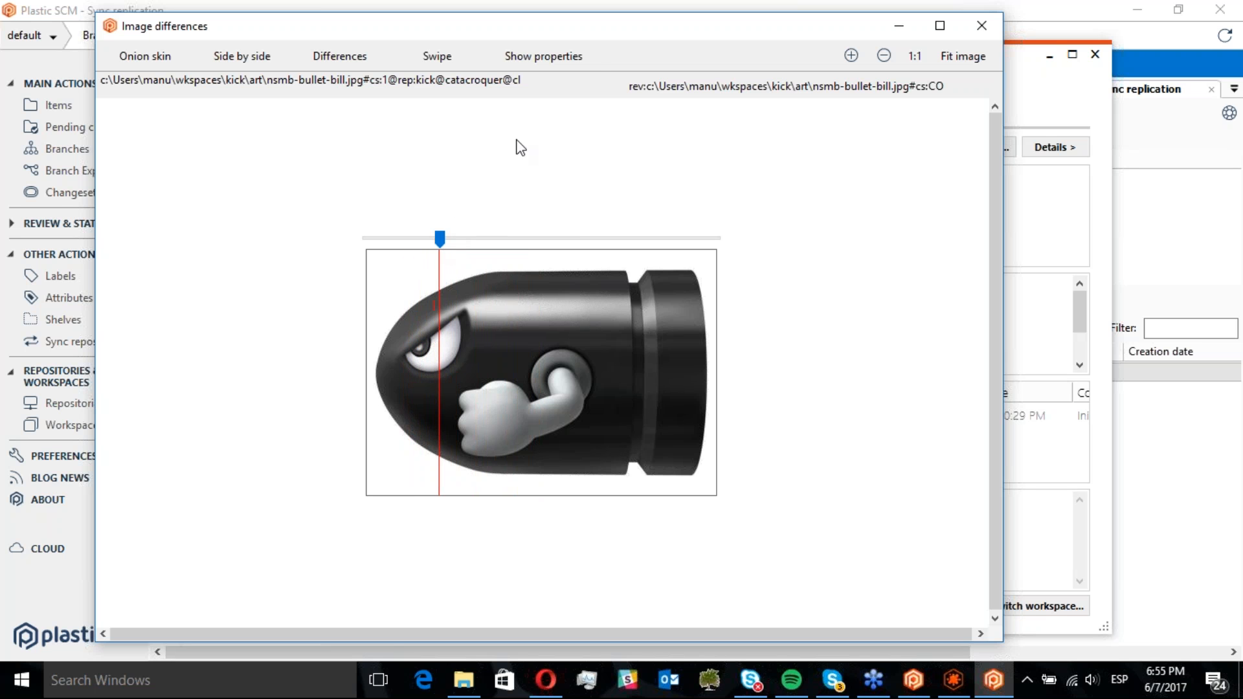
Show the image properties of both revisions, compare their sizes, and close the image differences window
left_click(542, 59)
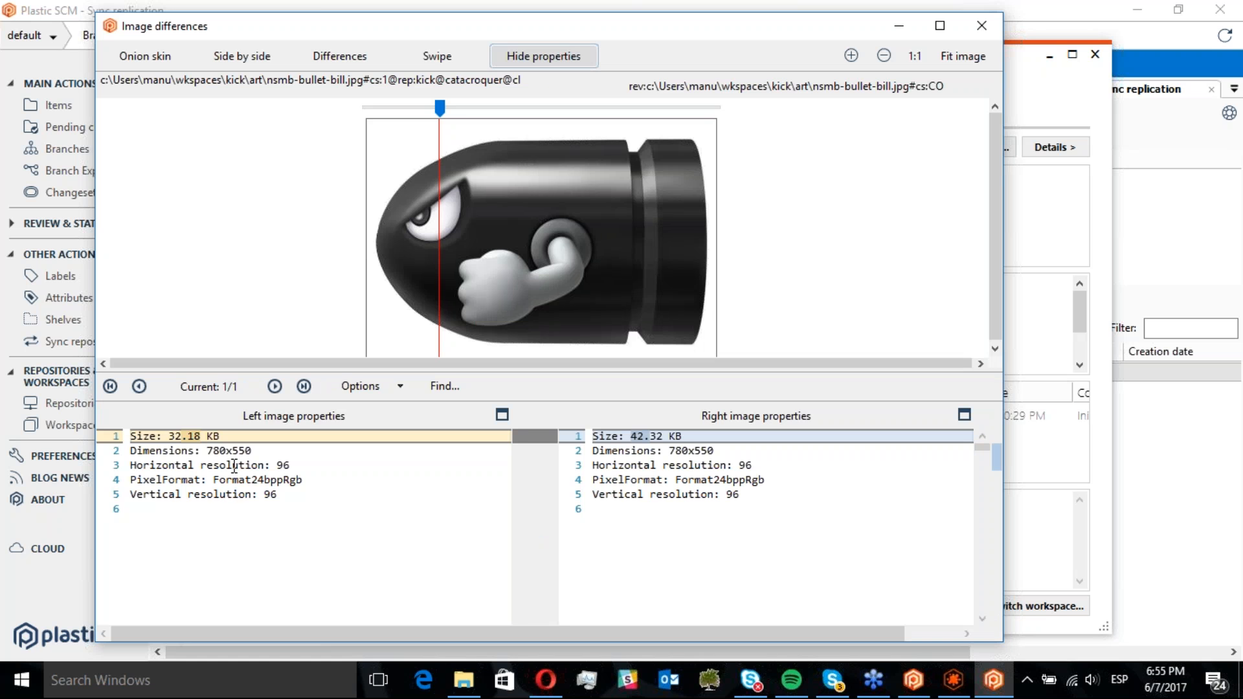
left_click_drag(234, 466, 161, 436)
left_click(161, 435)
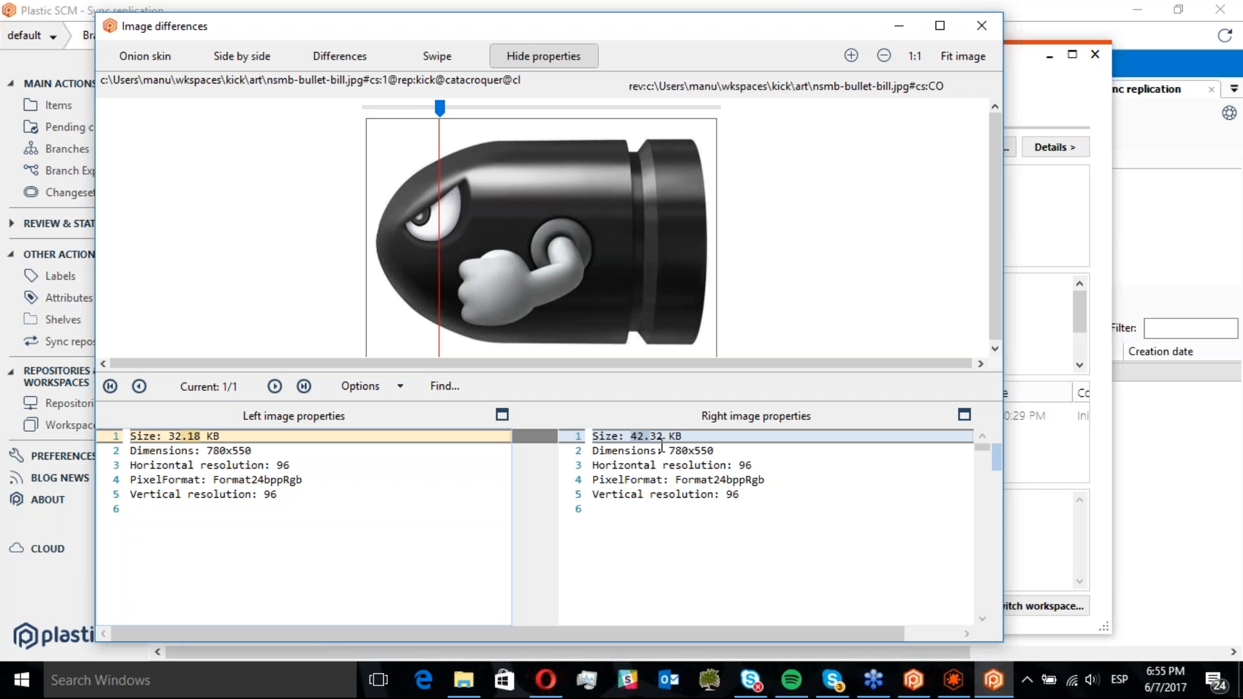
left_click(981, 25)
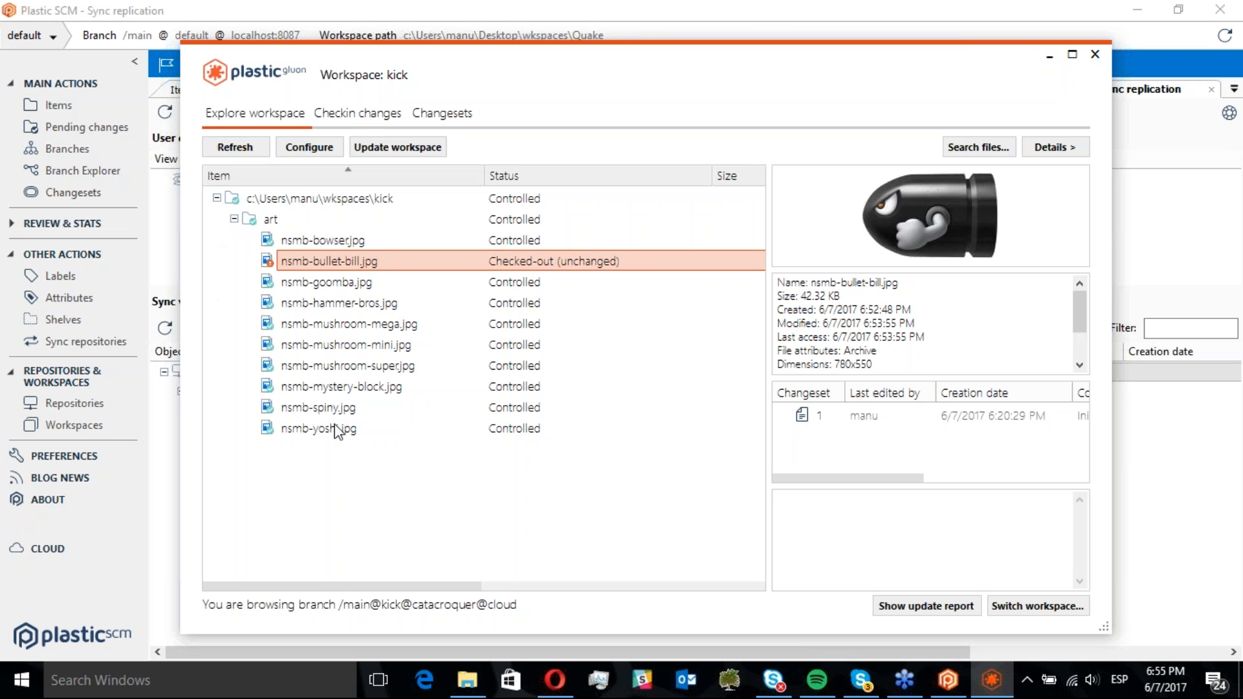
Check in the changed nsmb-bullet-bill.jpg with the comment "Angry aye added"
left_click(373, 121)
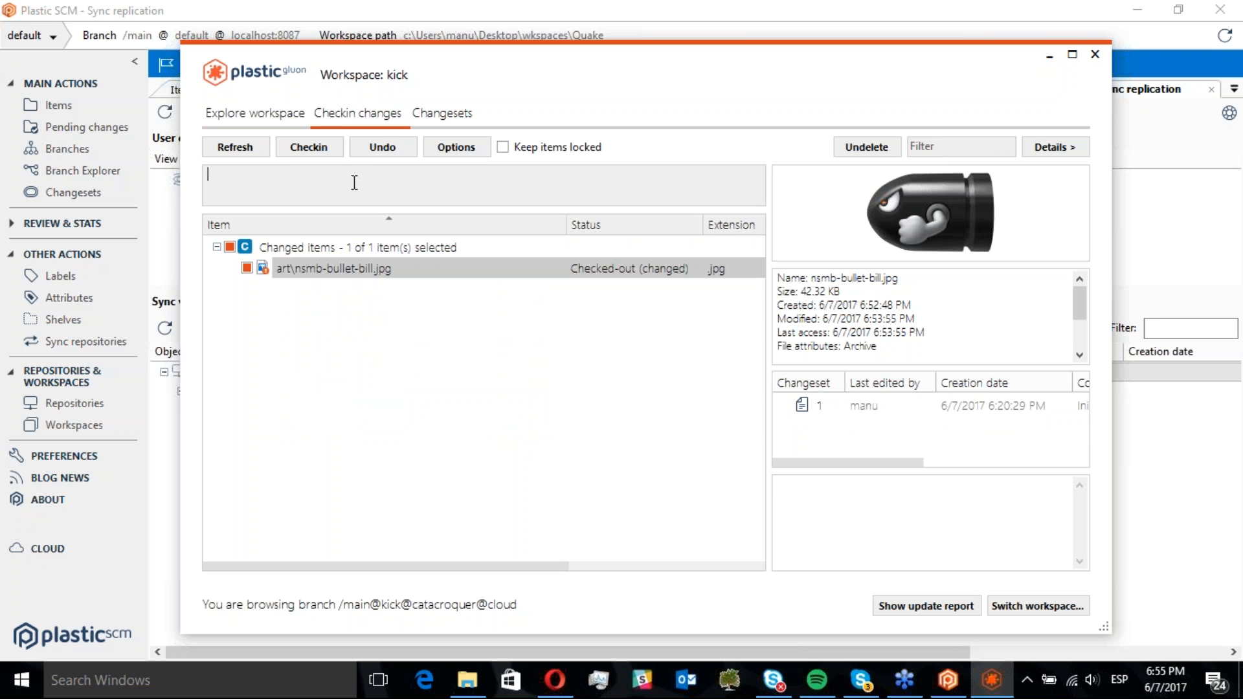
left_click(343, 271)
left_click(277, 185)
type("Angry aye added")
left_click(305, 154)
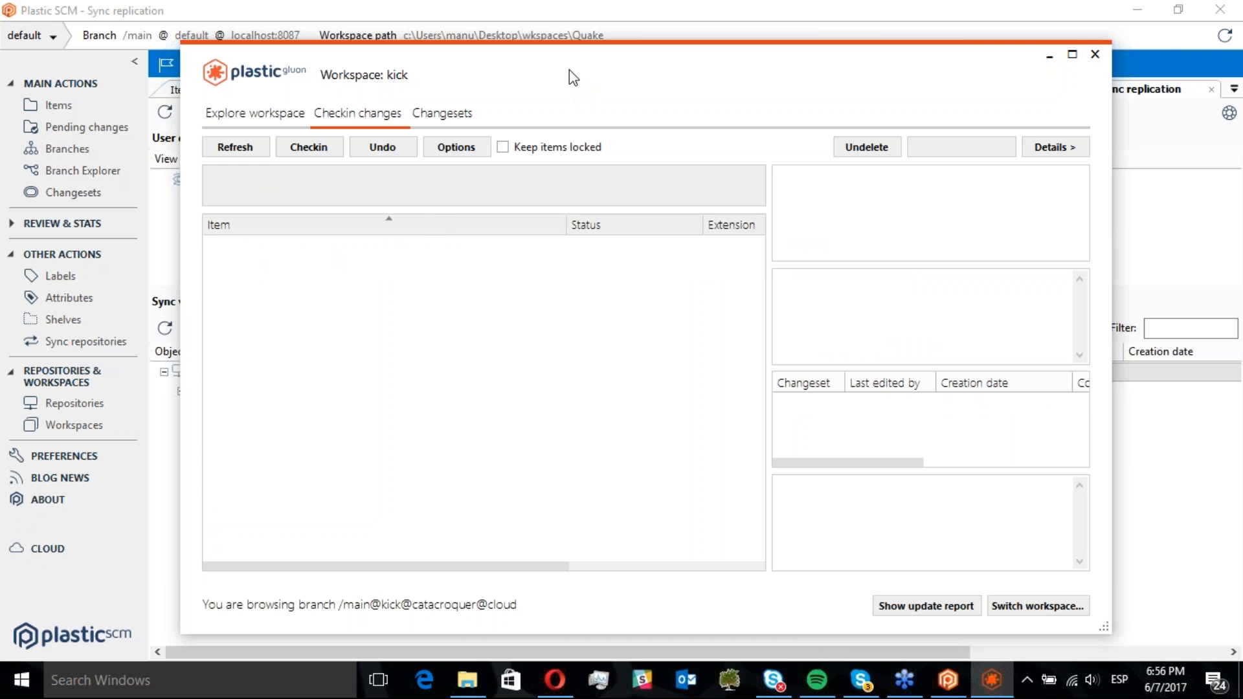
Expand the cloud repository's incoming changes in the ToCloud sync view down to the new changeset on /main
left_click_drag(569, 69, 690, 69)
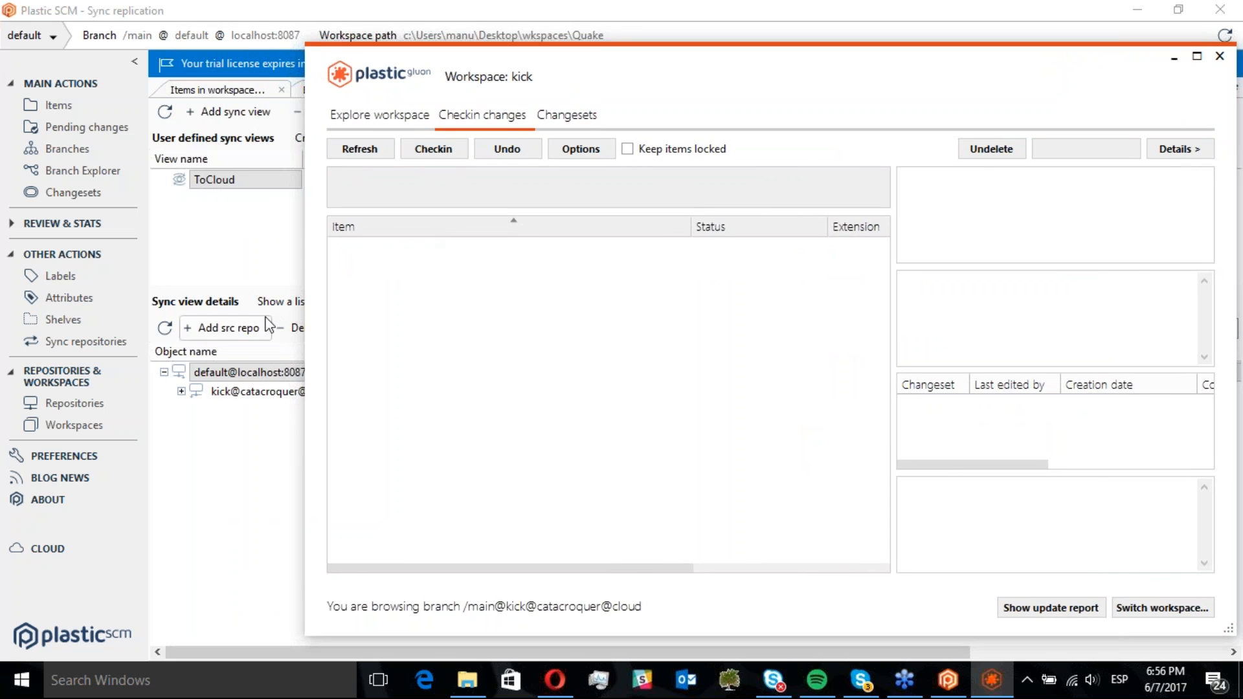
left_click(226, 433)
left_click(182, 391)
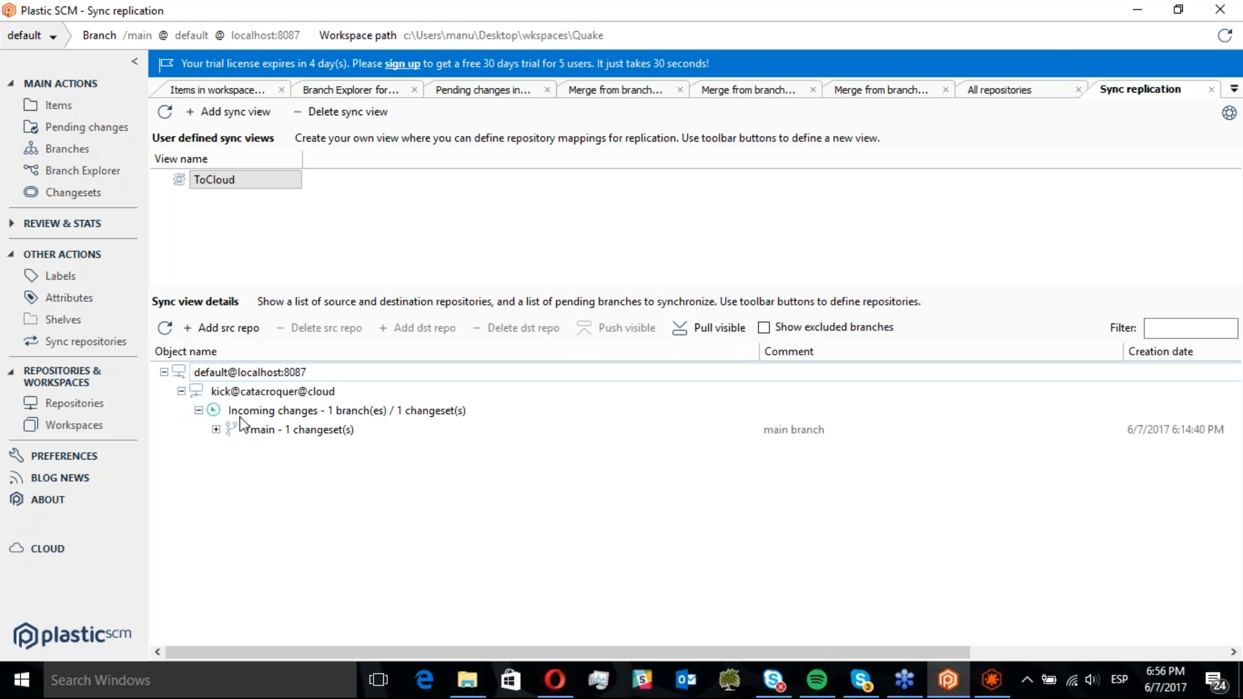
left_click(271, 414)
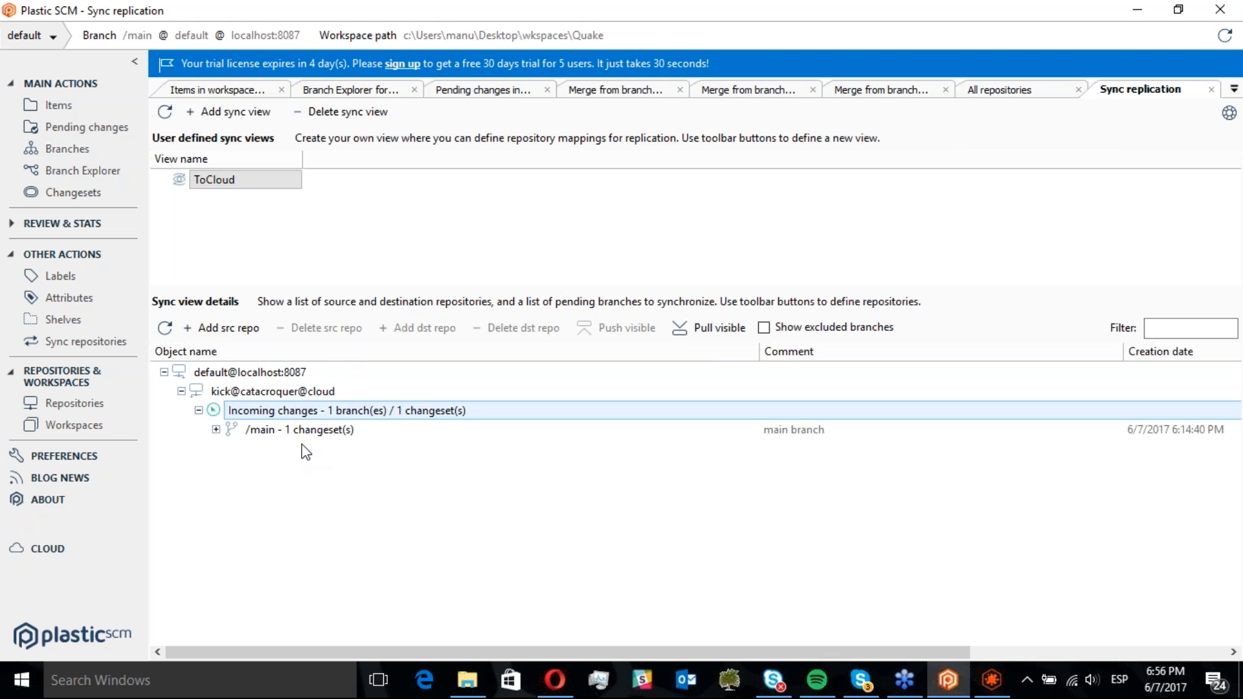
left_click(244, 433)
left_click(215, 430)
left_click(268, 451)
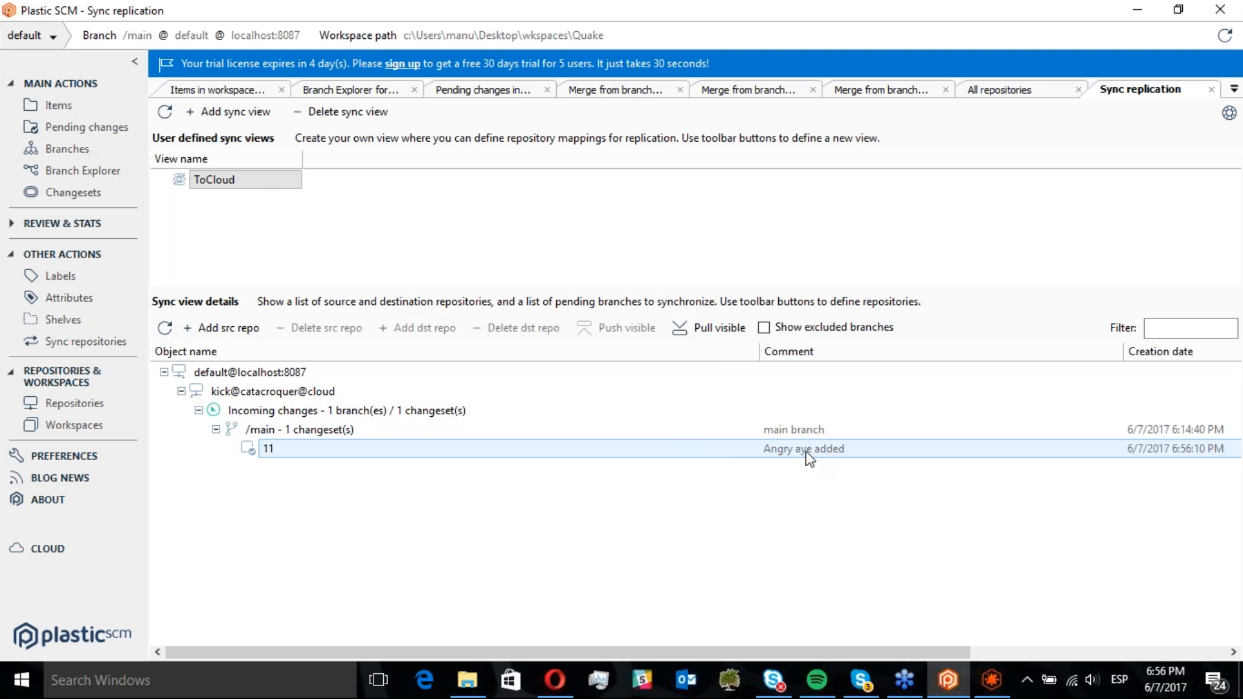
Open the incoming changeset's image diff, blend the revisions with the onion skin slider, and close it
double_click(273, 448)
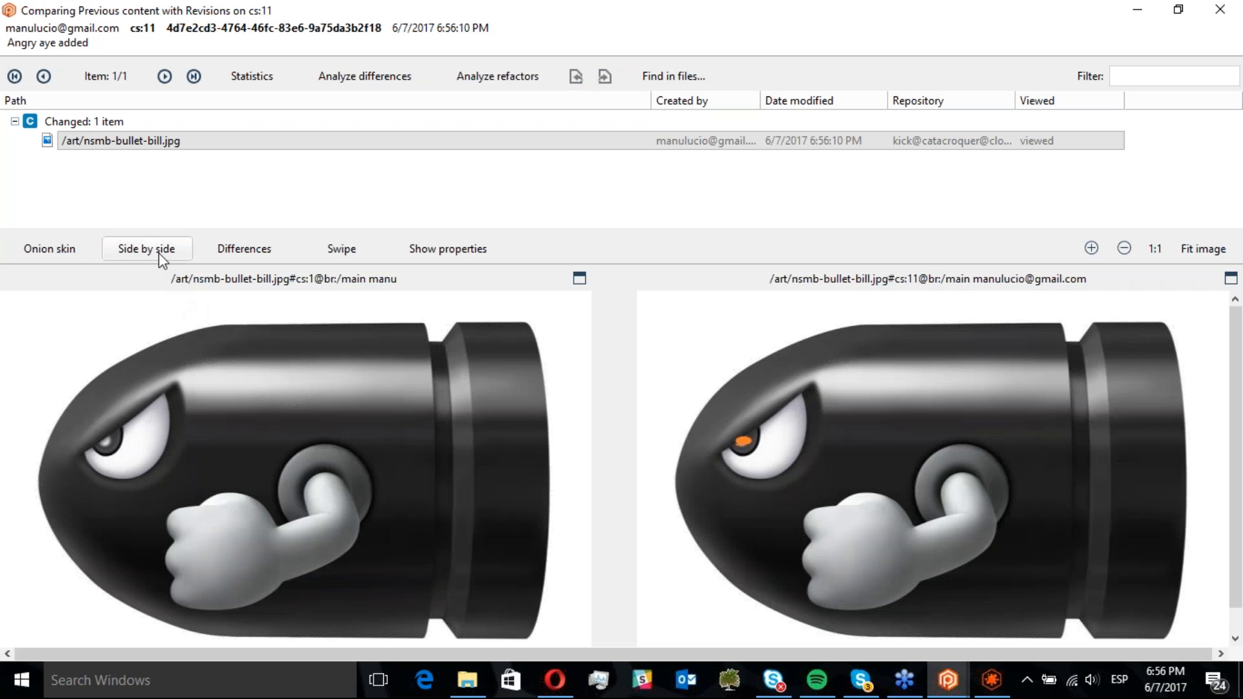
left_click(67, 251)
left_click_drag(343, 301, 622, 301)
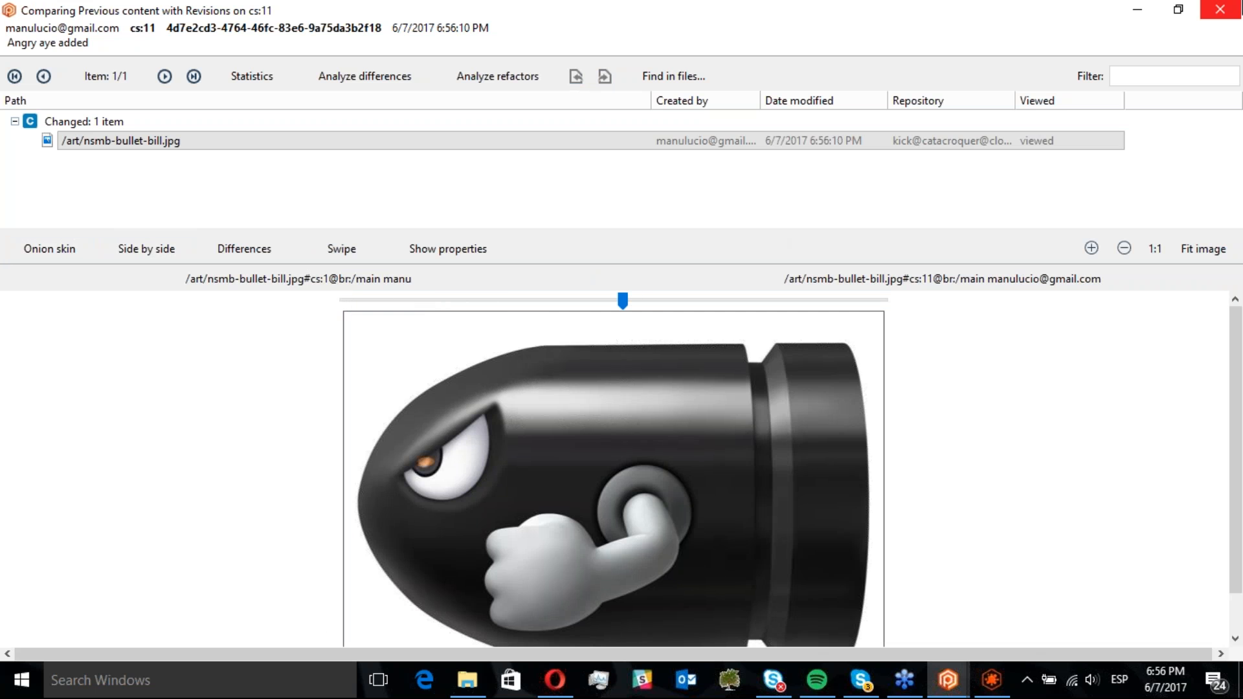
left_click(1234, 8)
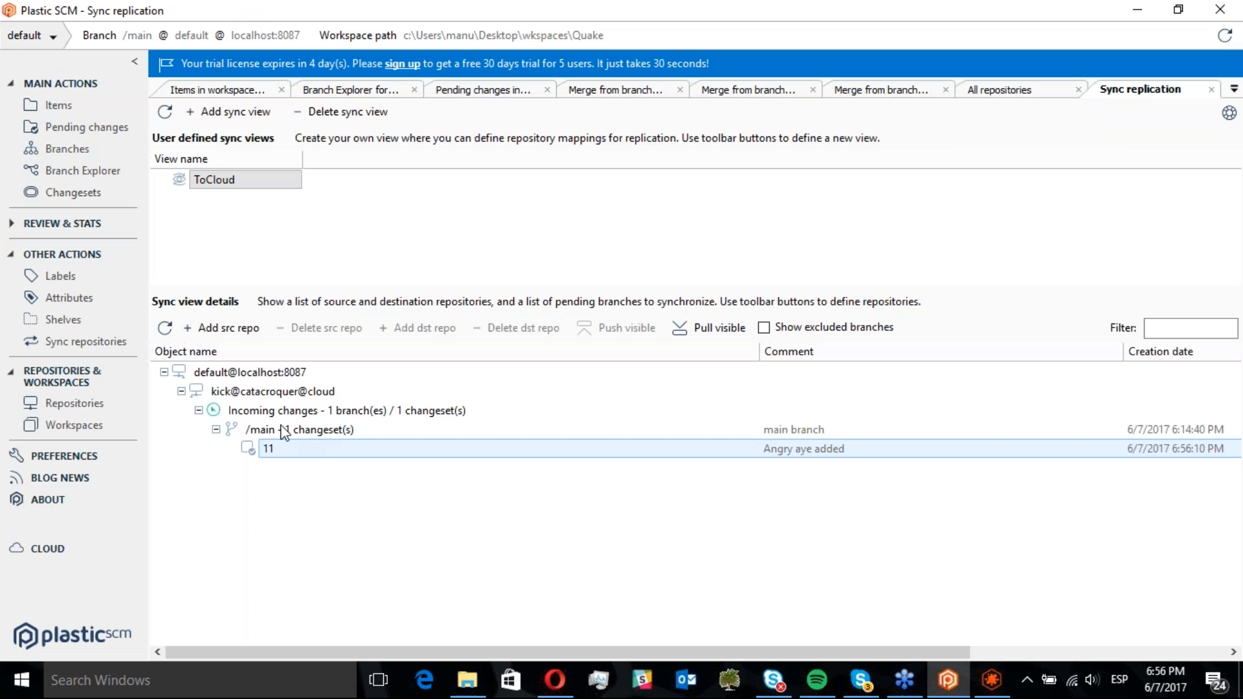
Pull the incoming /main changes from kick@catacroquer@cloud into the local repository
left_click(266, 413)
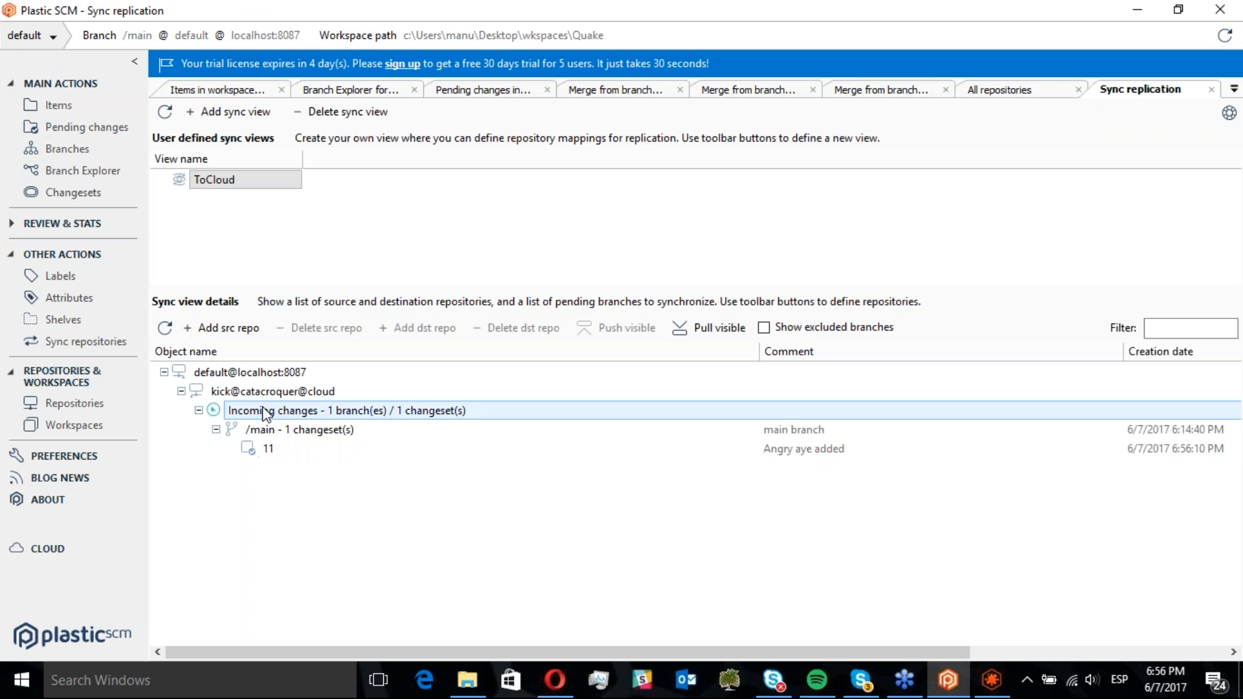
right_click(265, 413)
left_click(327, 420)
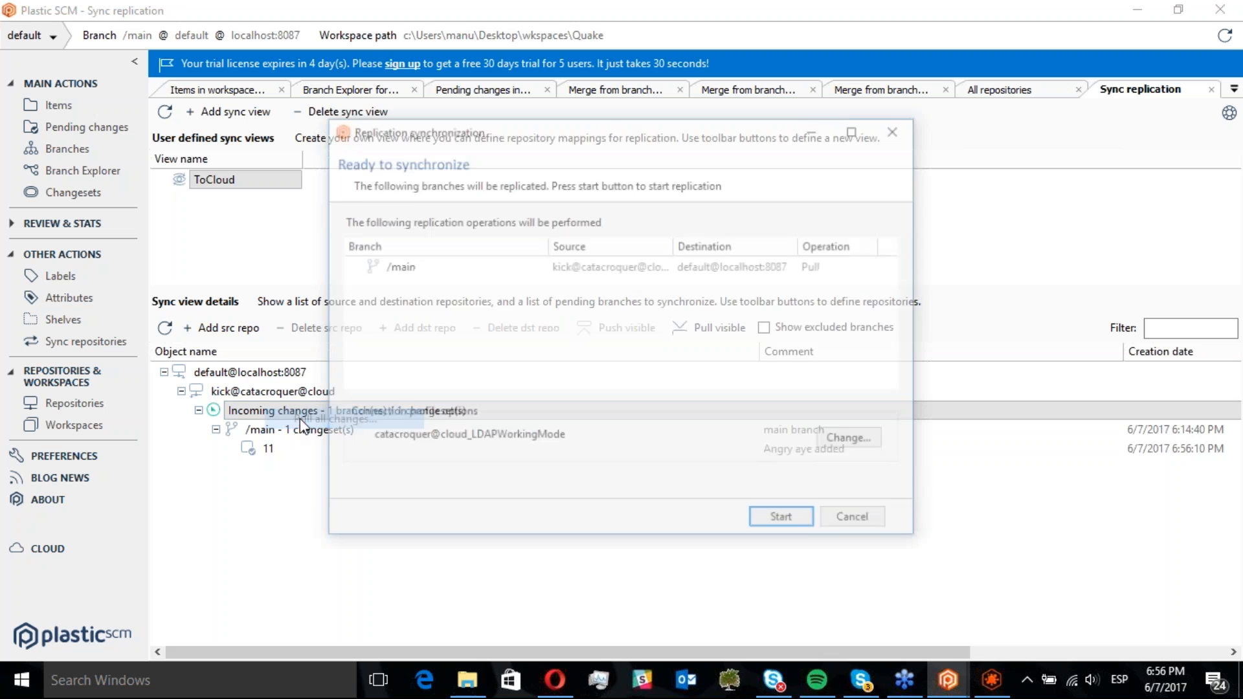
left_click(792, 521)
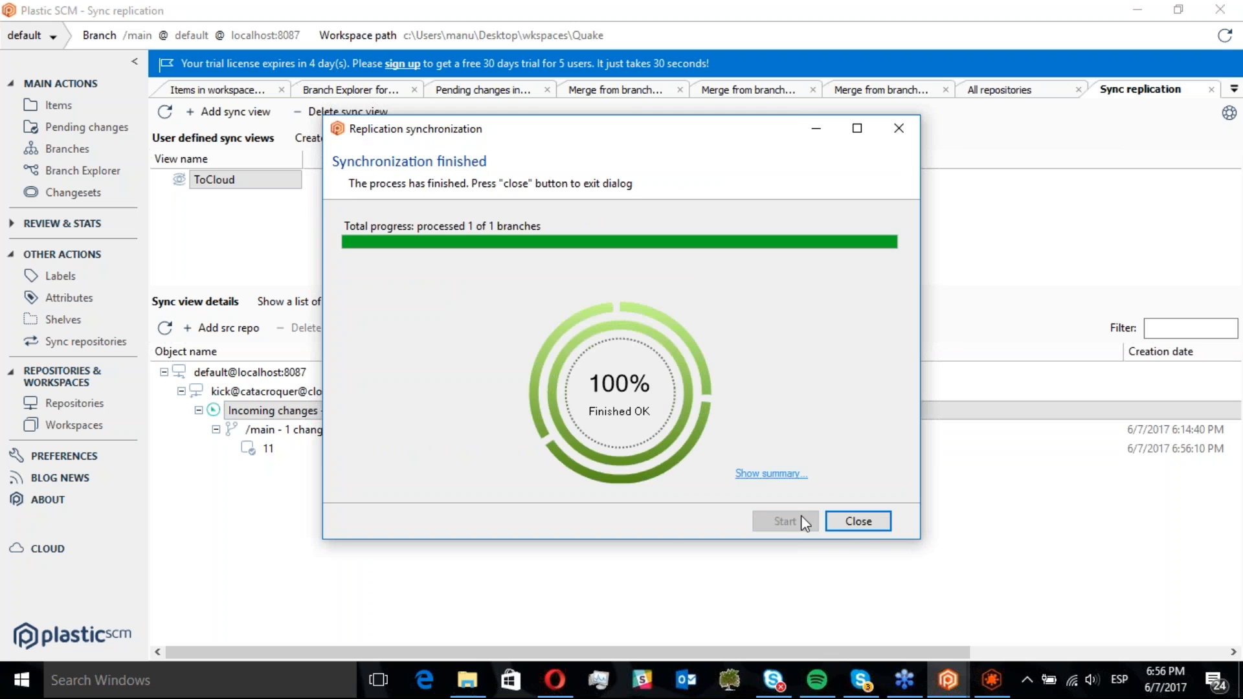
left_click(864, 524)
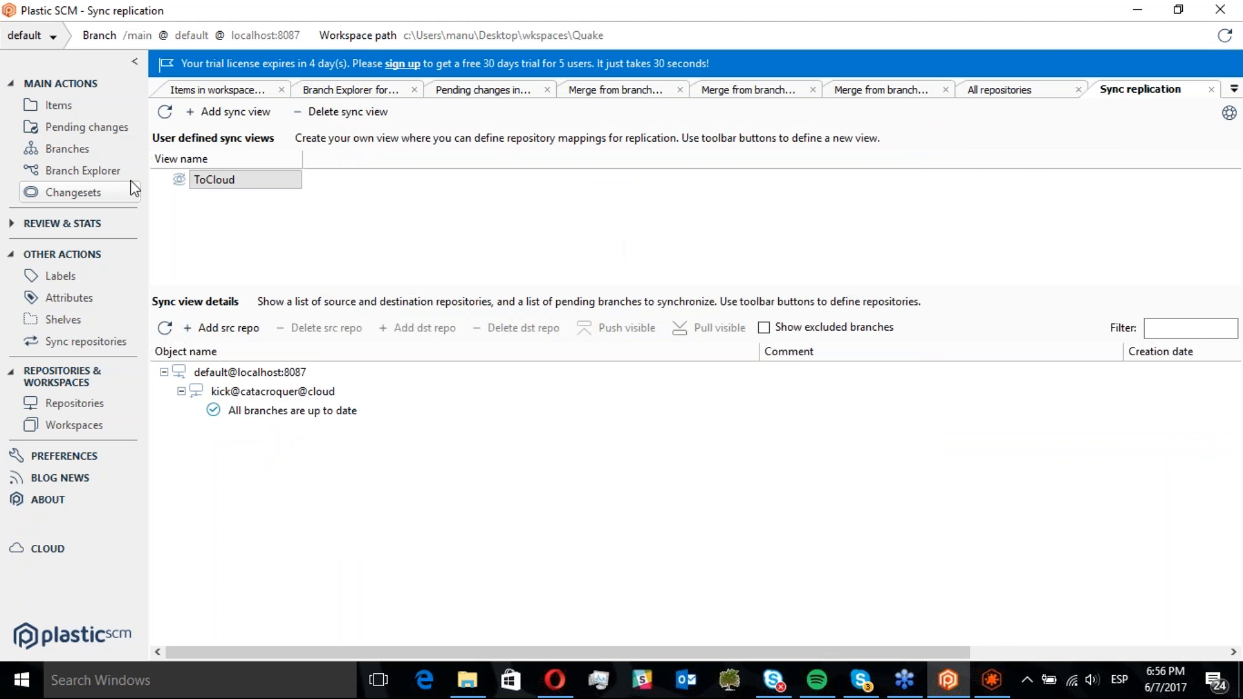
Open the Branch Explorer, refresh it, and inspect the properties and comment of the pulled changeset 11
left_click(103, 170)
left_click_drag(748, 355, 615, 346)
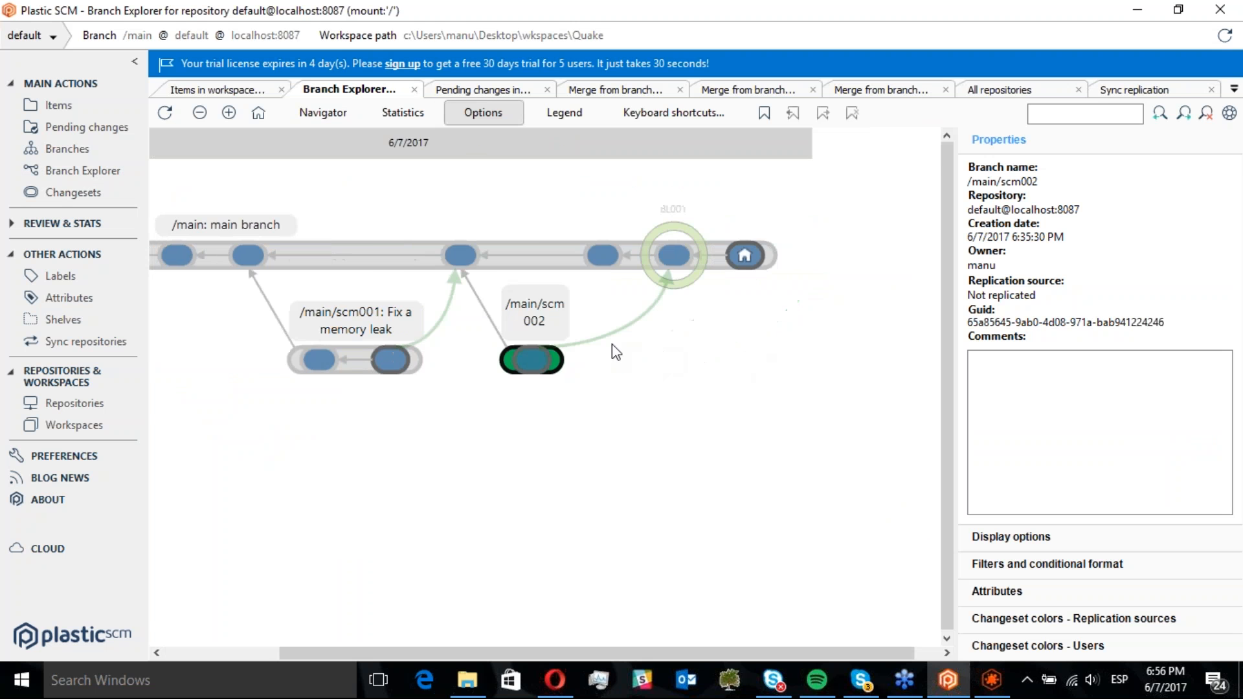
left_click(753, 255)
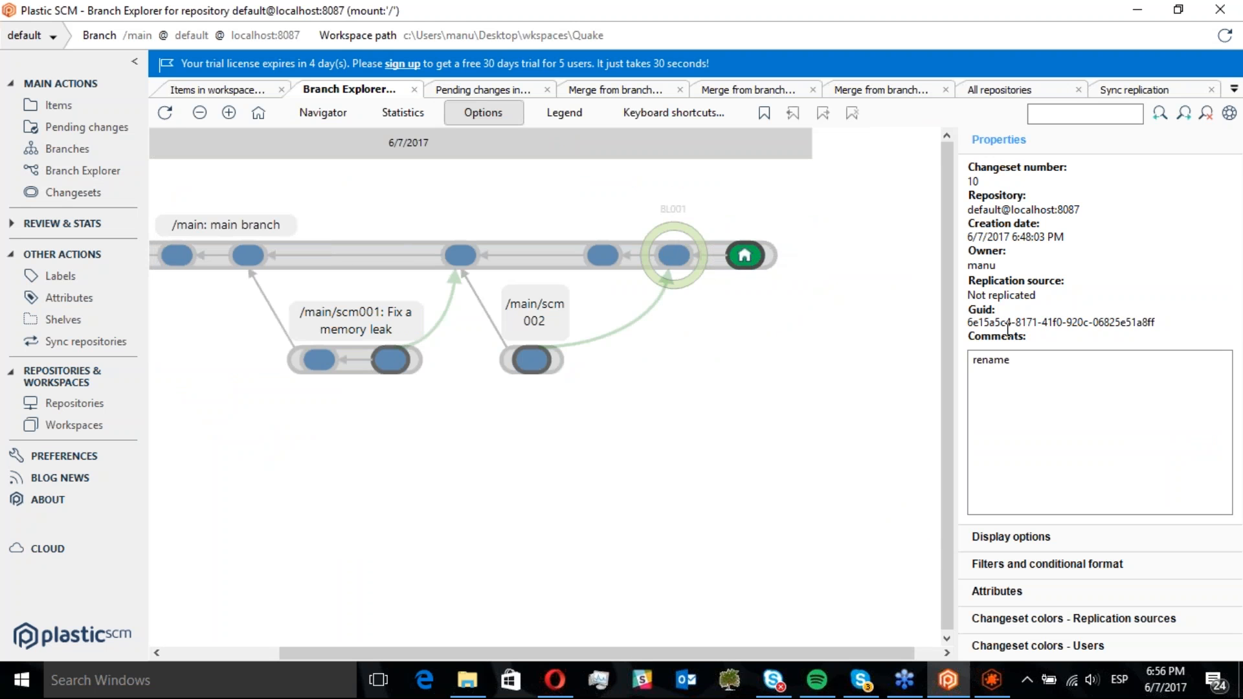
left_click(165, 113)
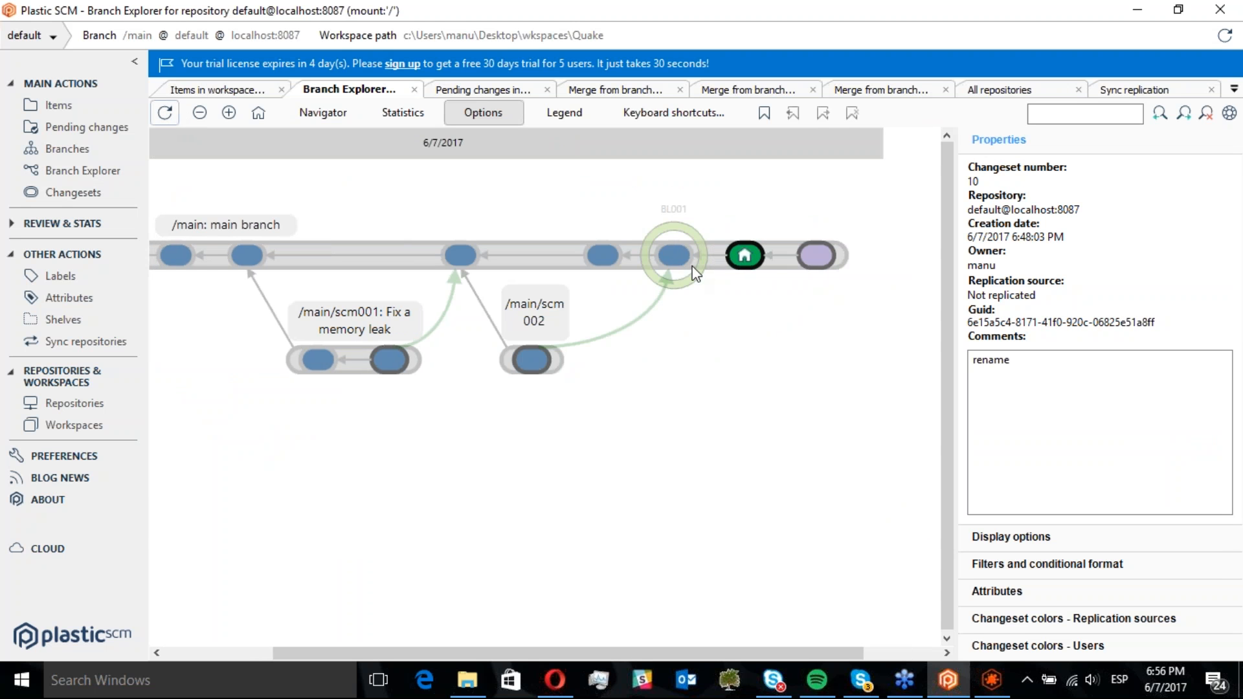
left_click(817, 255)
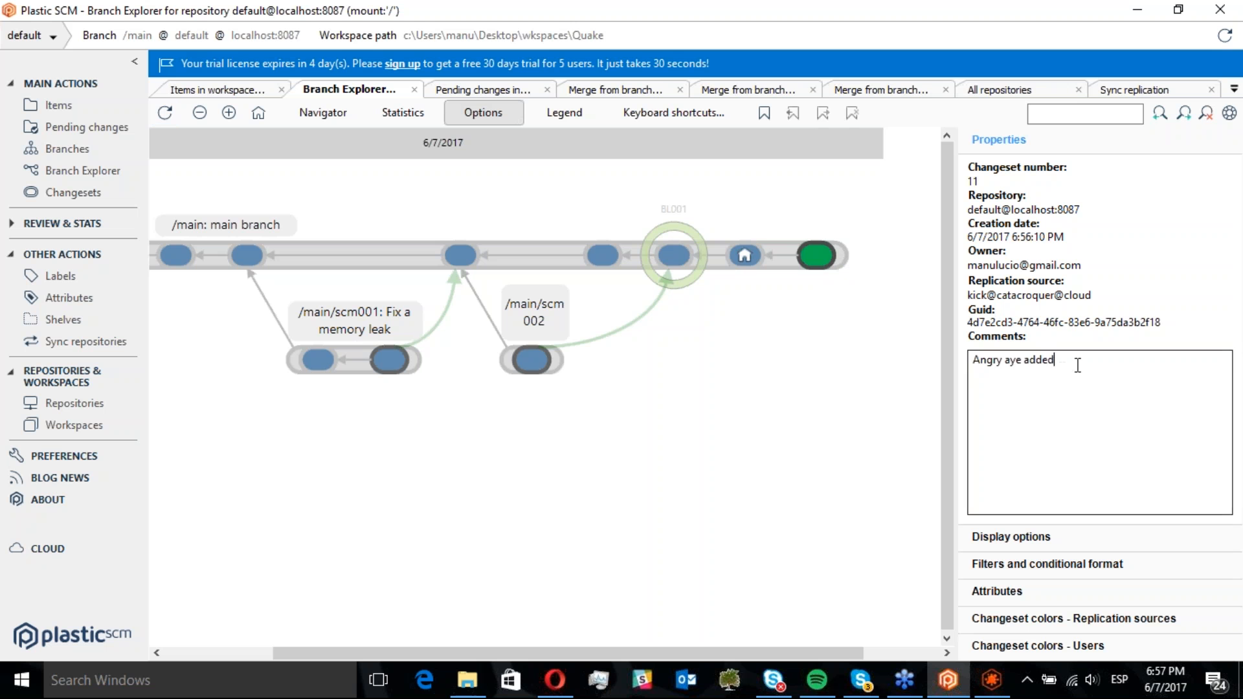
left_click_drag(1076, 361, 935, 329)
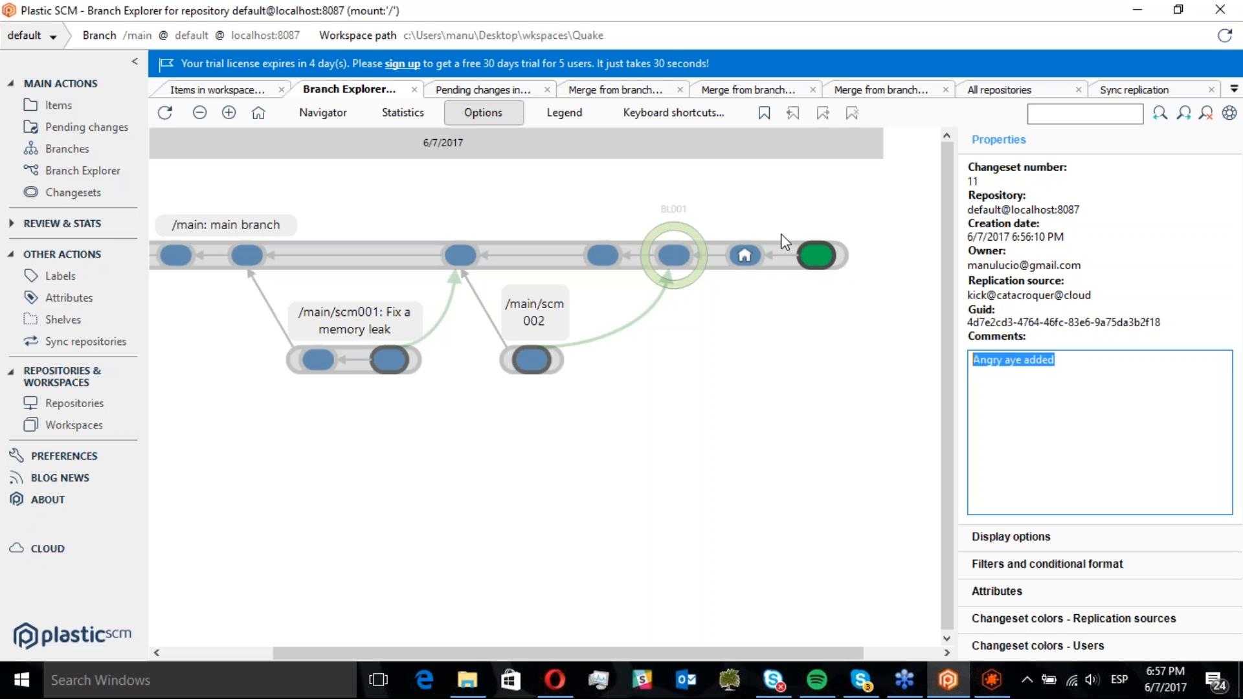
Open the differences of changeset 11 from the Branch Explorer and close them
left_click(823, 265)
double_click(817, 255)
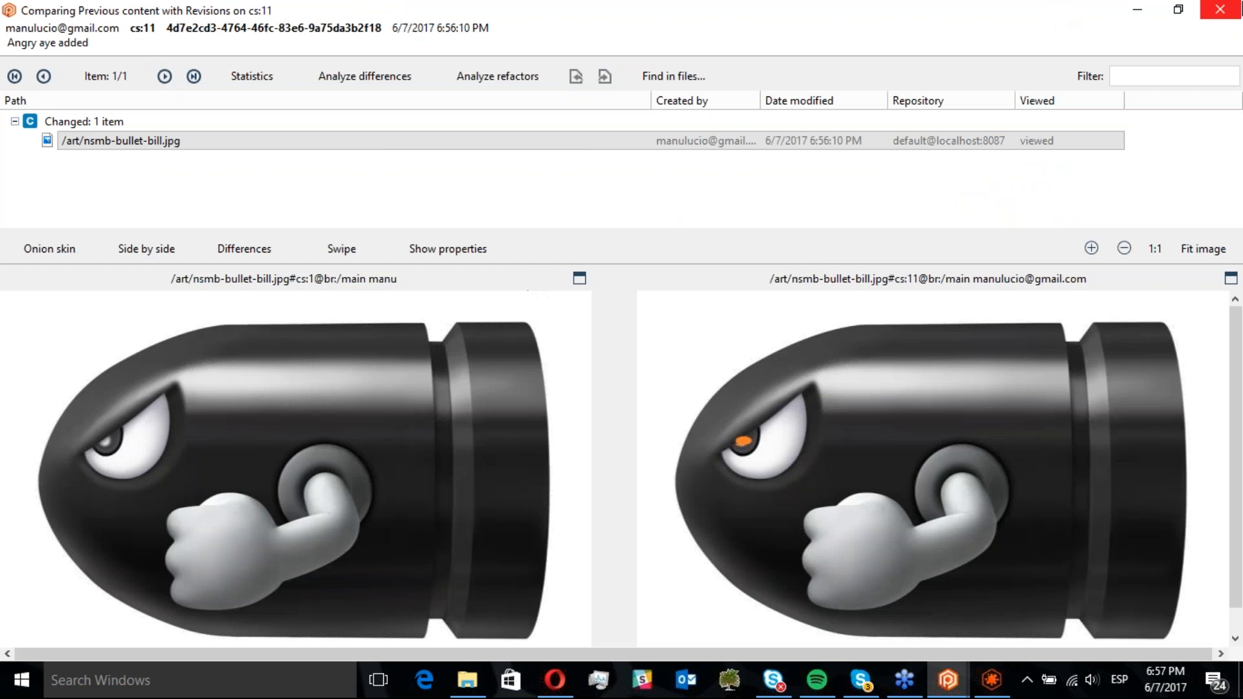
left_click(1219, 9)
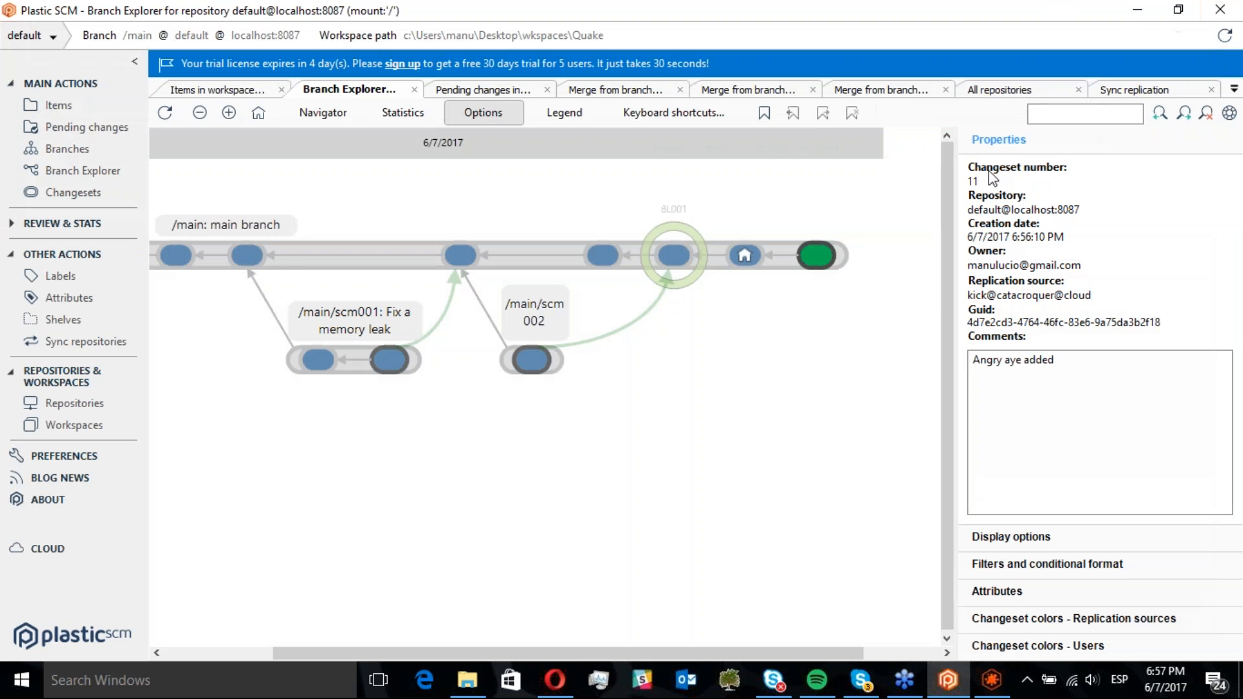
Review the changeset list in the Gluon workspace and the history of the art files
left_click(991, 680)
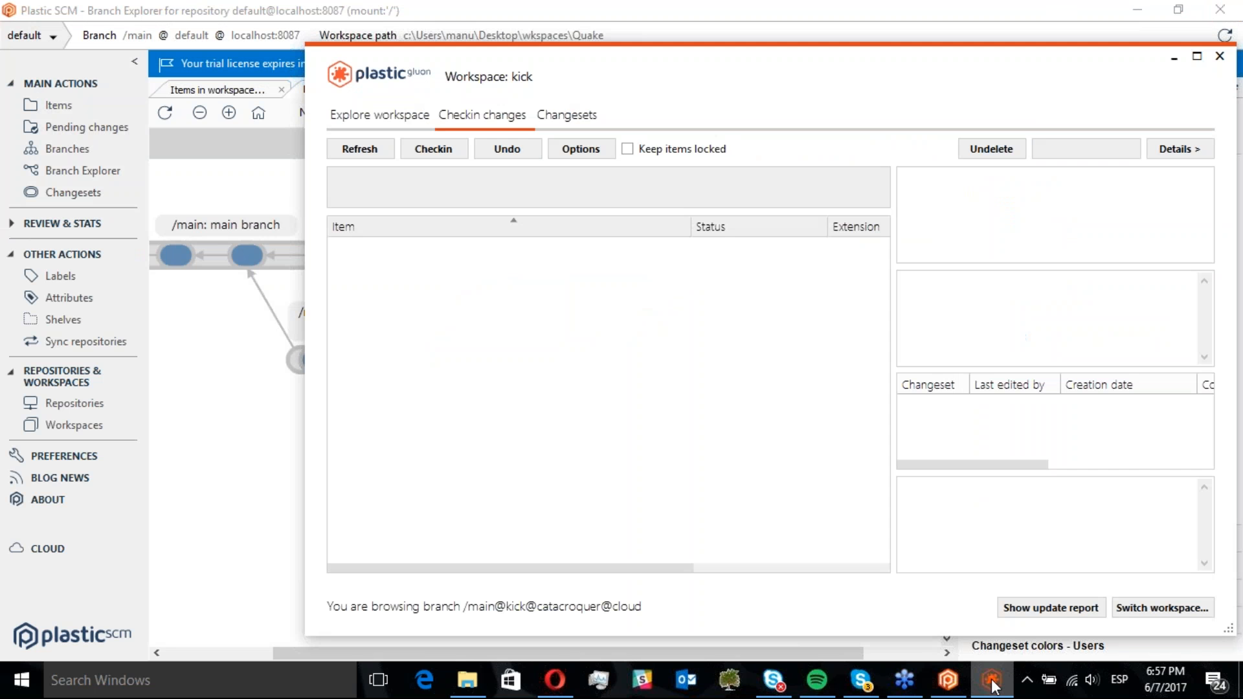
left_click(582, 117)
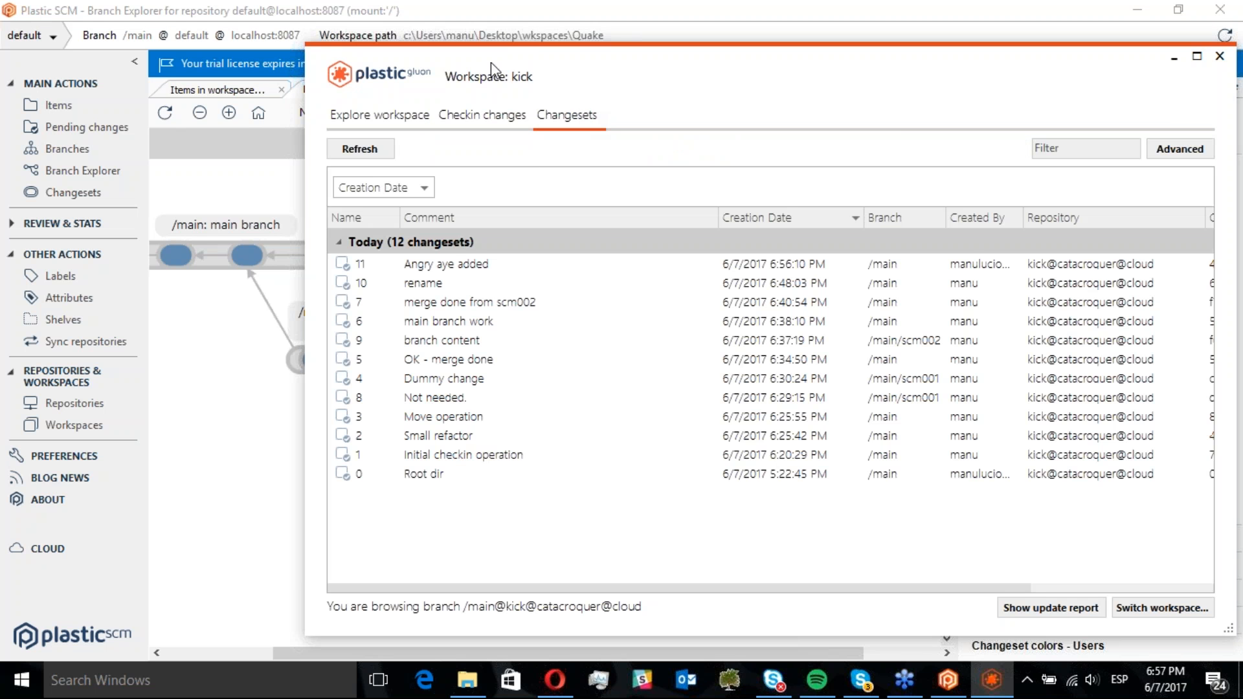
right_click(447, 269)
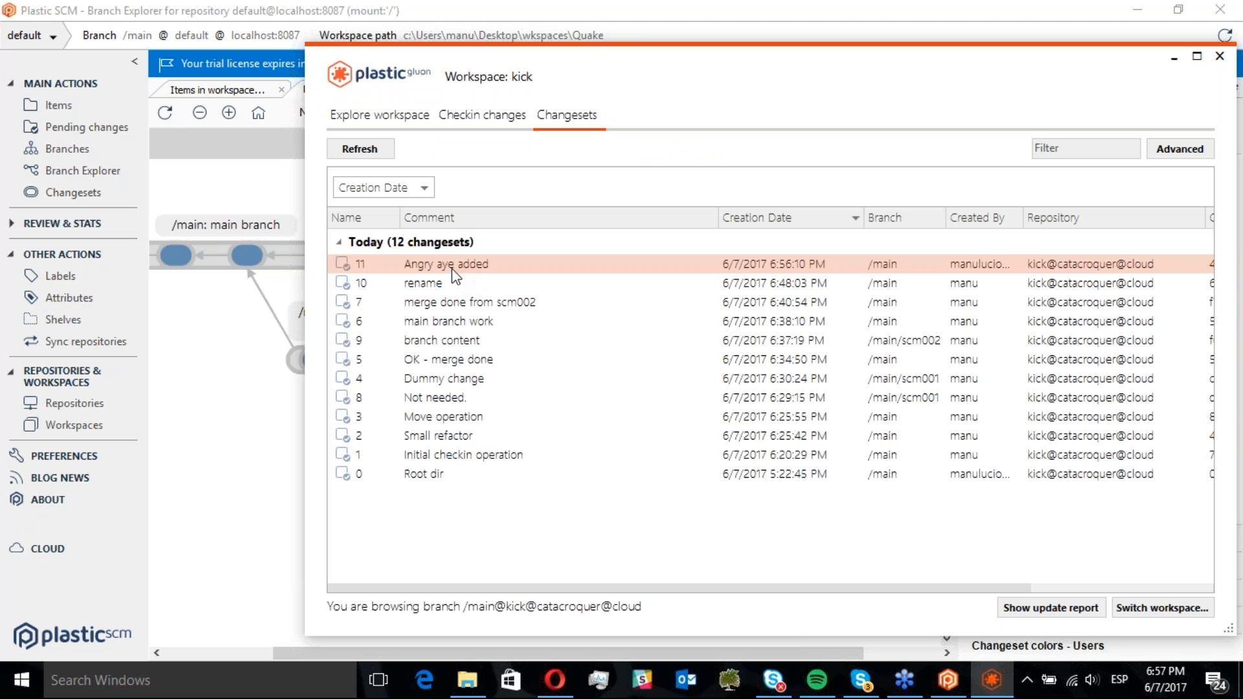
key("Escape")
left_click(379, 118)
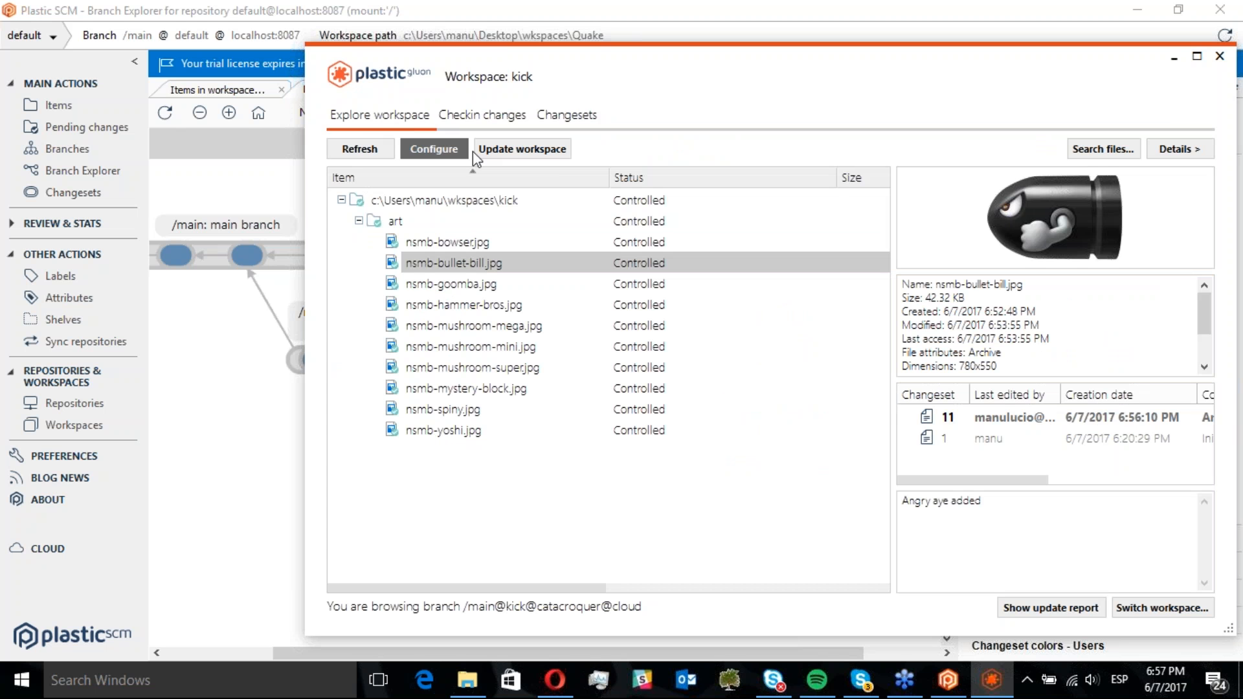
left_click(476, 288)
left_click(476, 326)
left_click(481, 265)
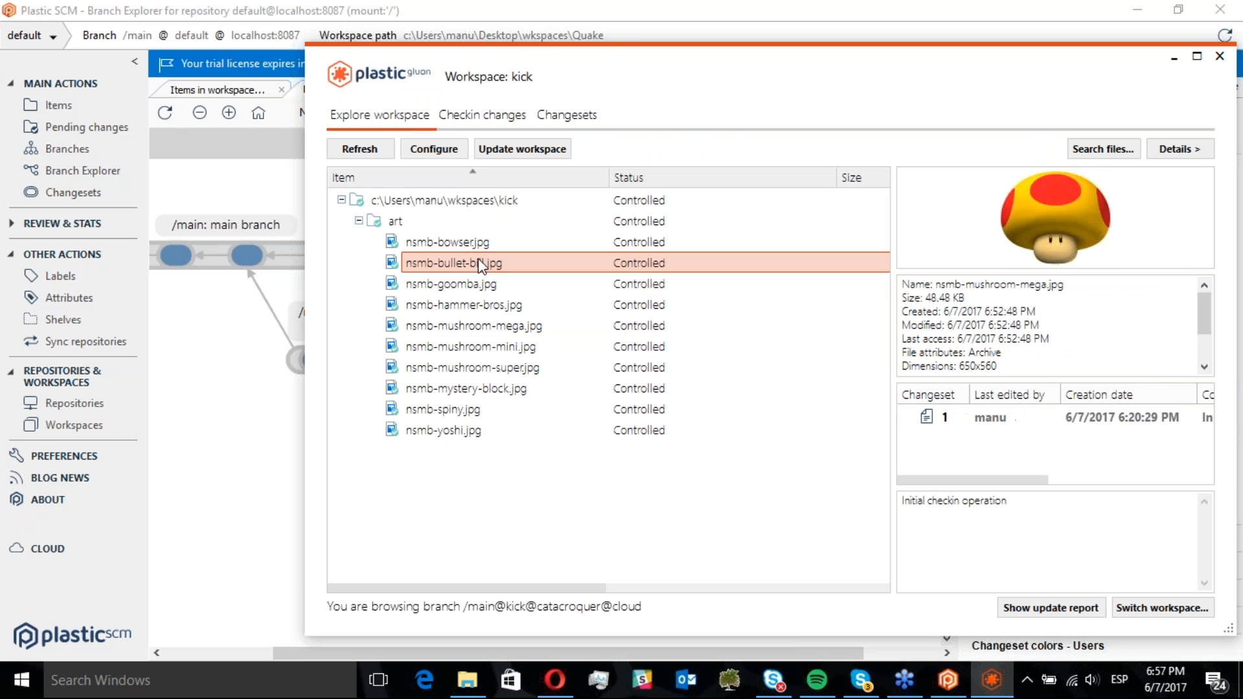
Reconfigure the workspace to unload the art folder and load only cmdrunner/CmdRunner/Properties/AssemblyInfo.cs
left_click(437, 151)
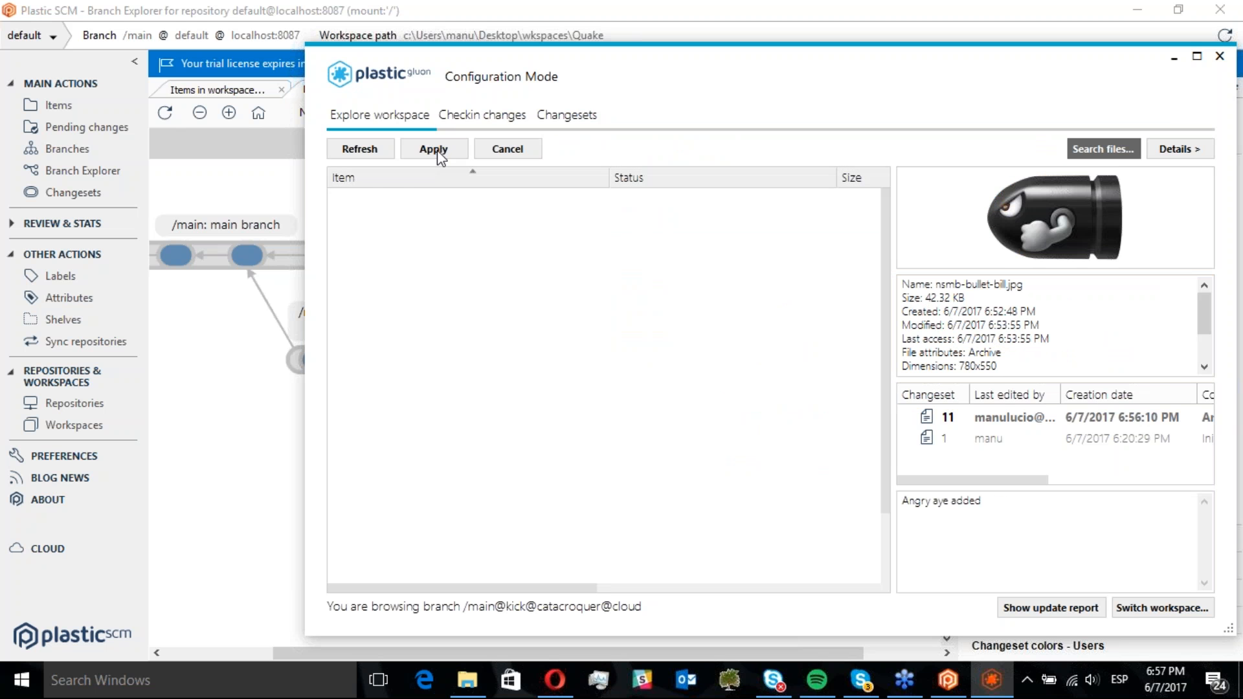
left_click(372, 222)
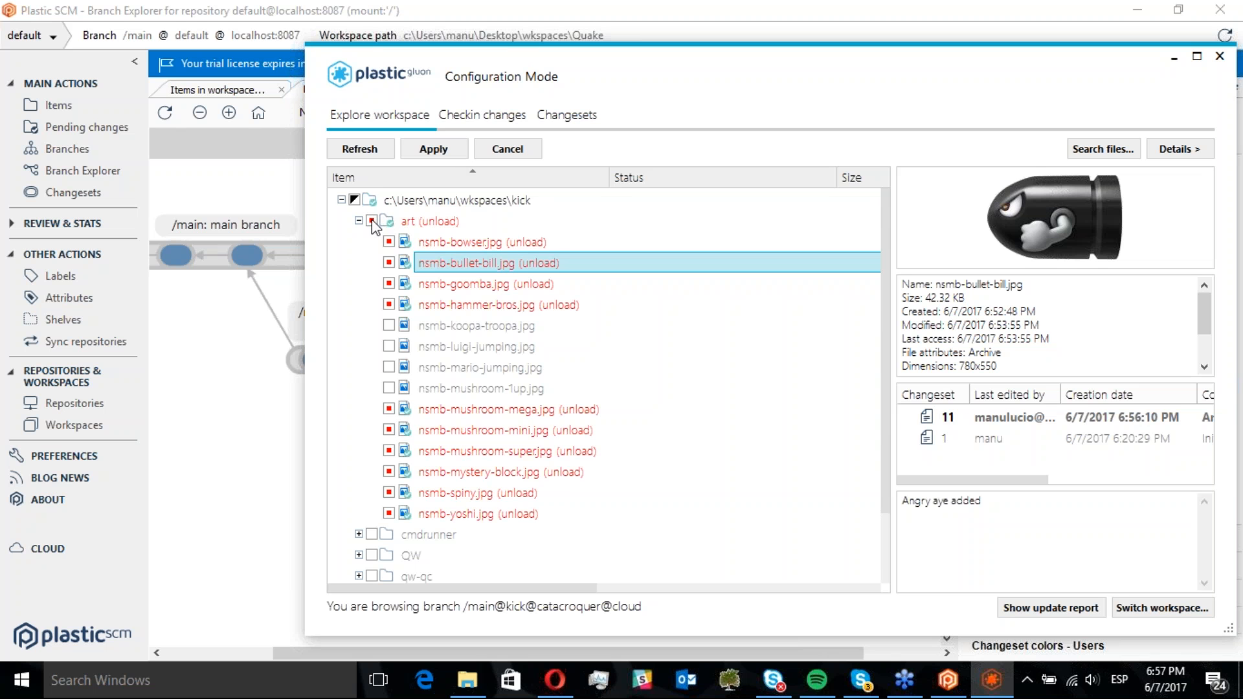
left_click(359, 535)
left_click(376, 555)
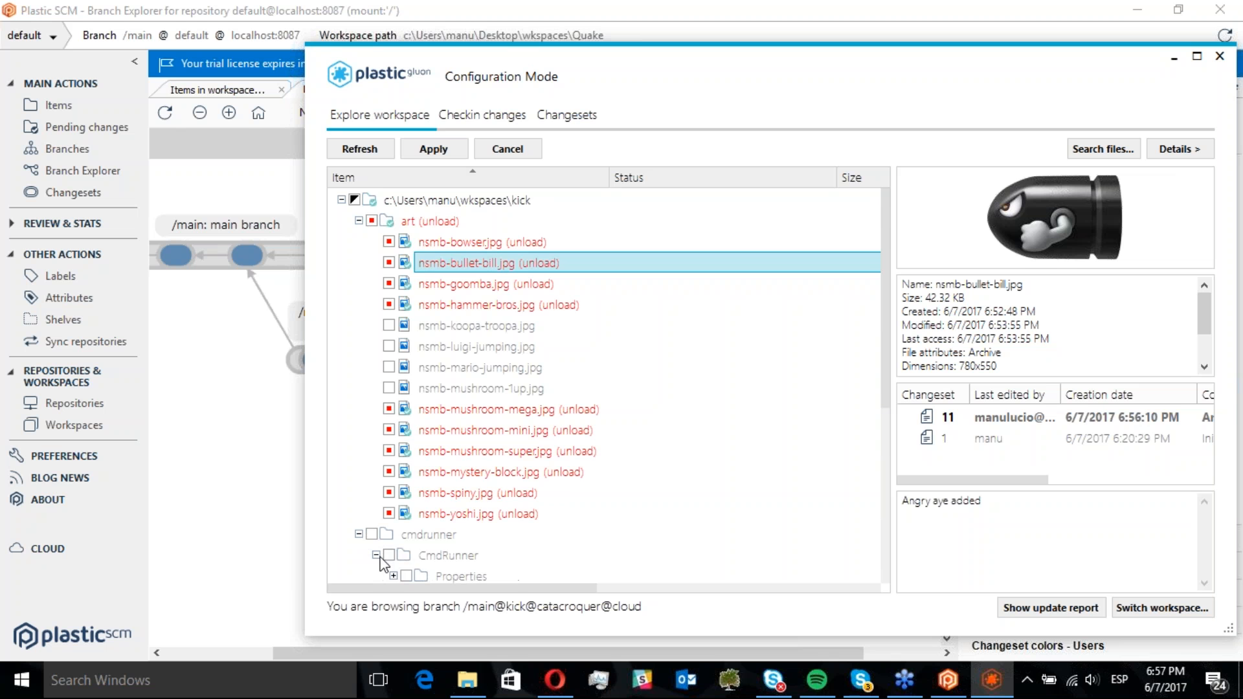
left_click(393, 576)
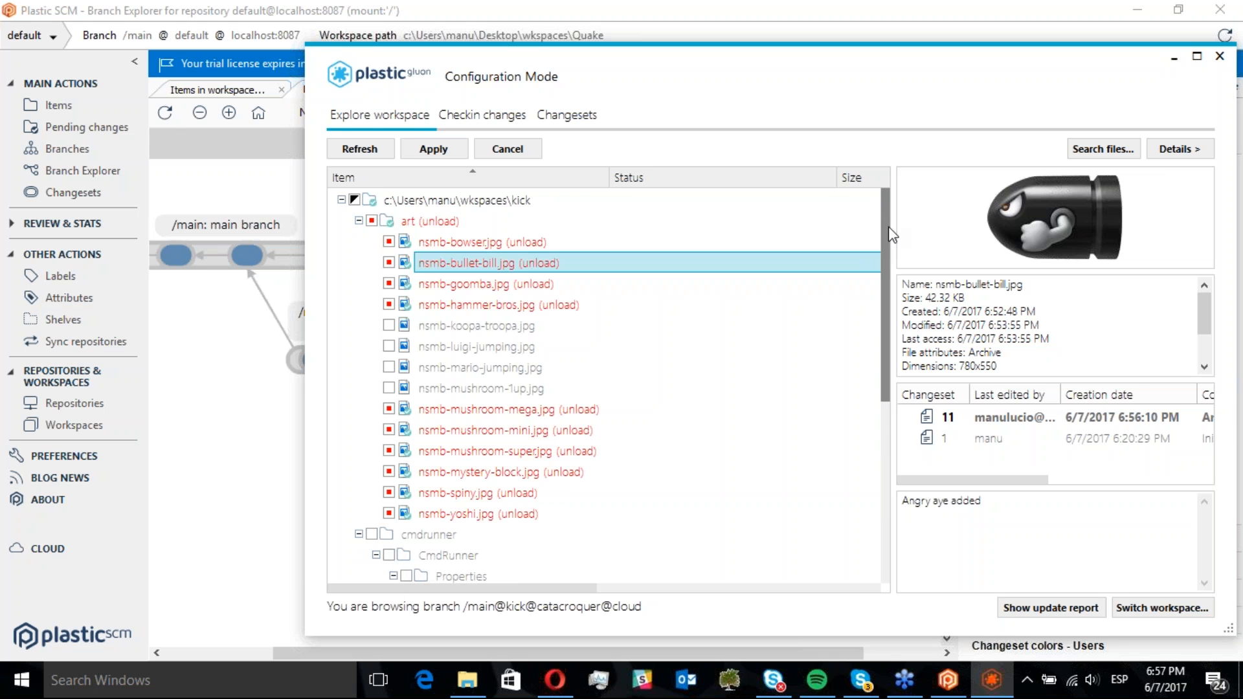
left_click_drag(885, 223, 882, 290)
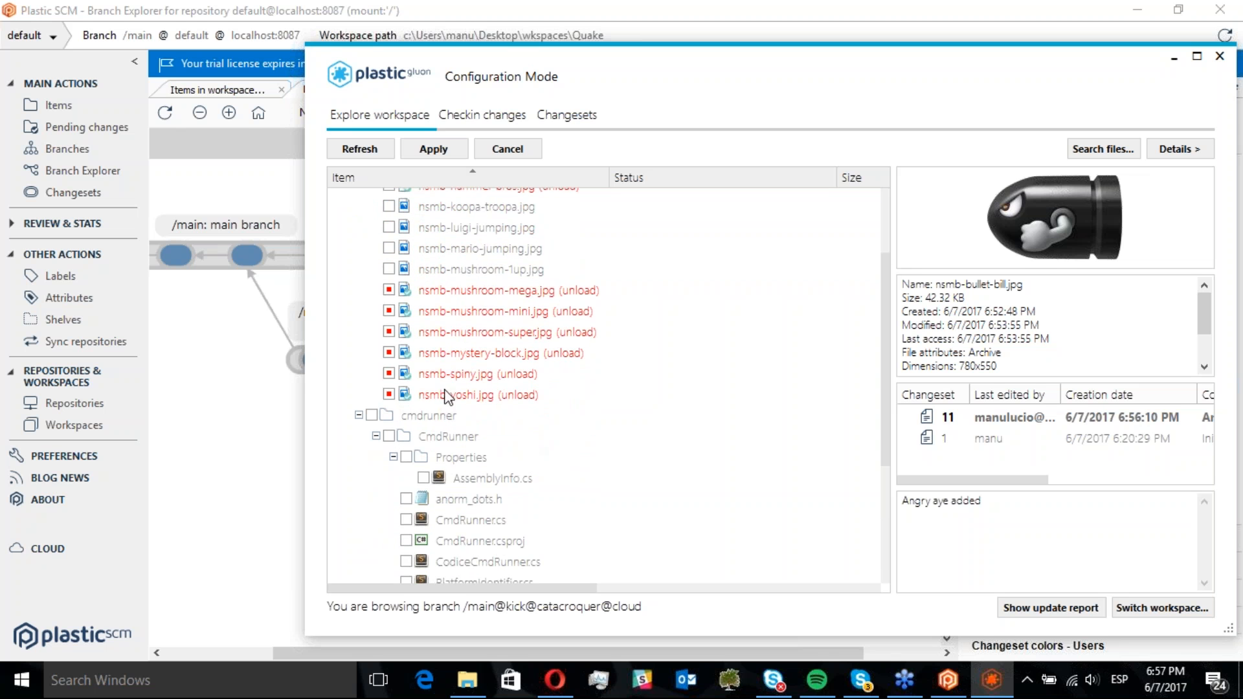
left_click(423, 478)
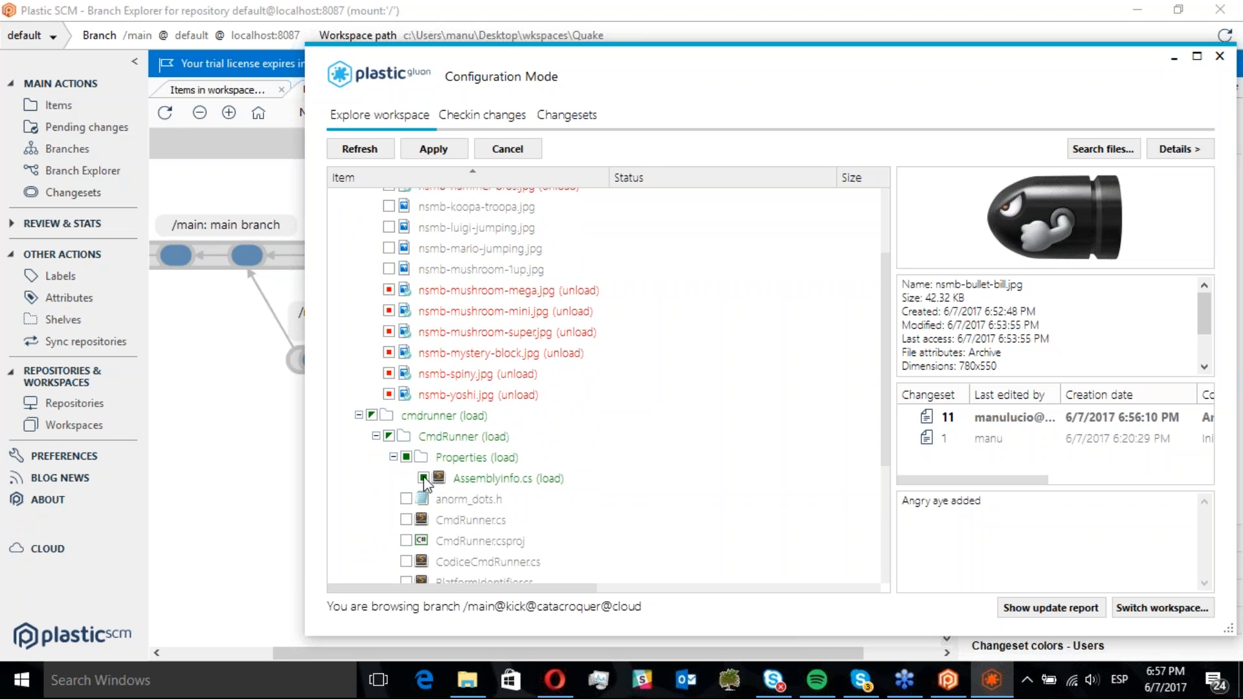
left_click(441, 152)
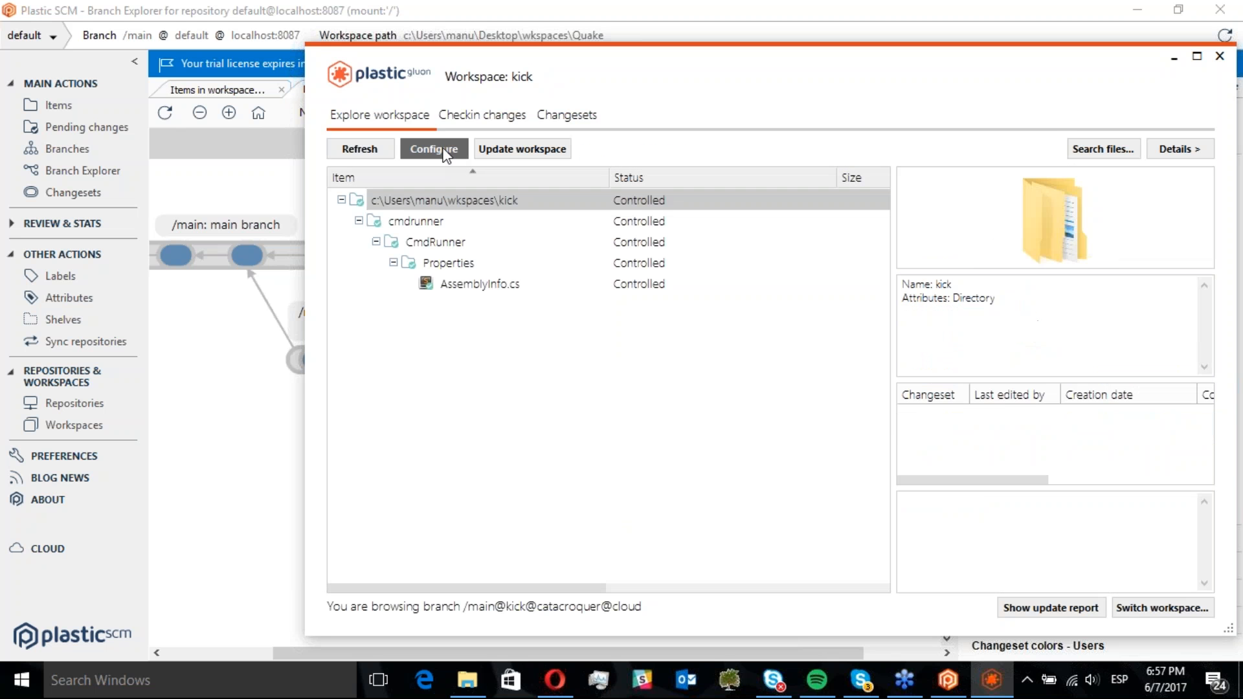
Reconfigure the workspace to load the art folder again alongside AssemblyInfo.cs
left_click(463, 285)
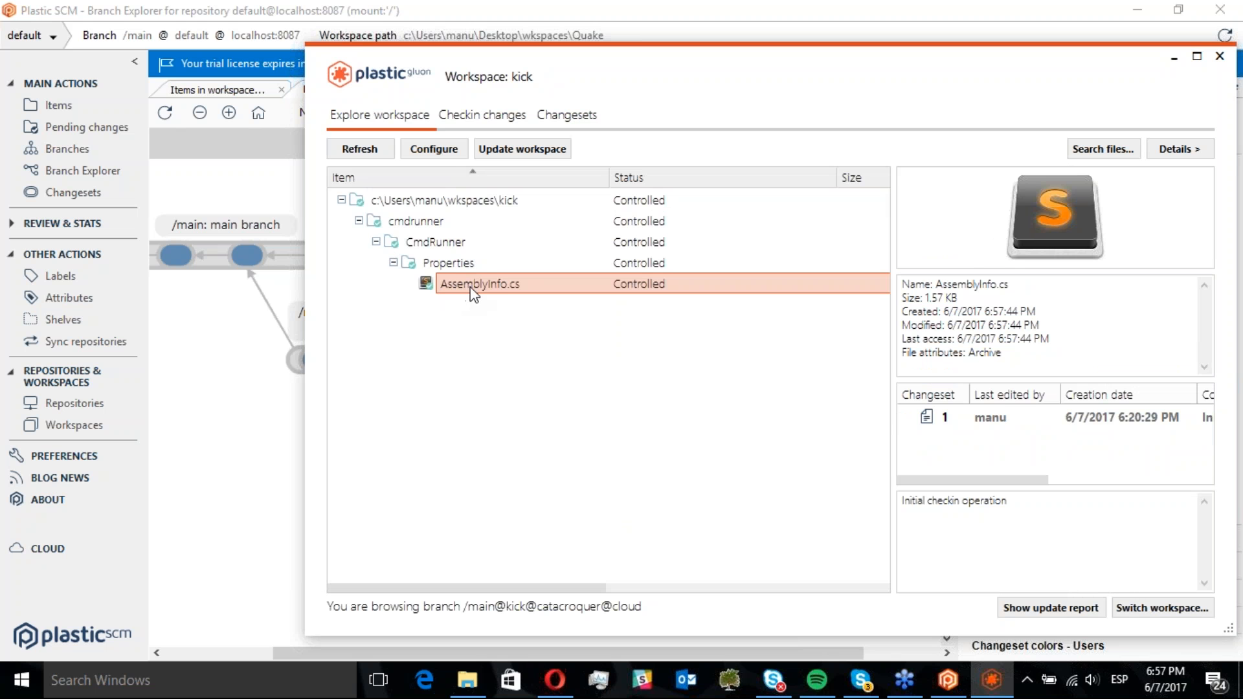
left_click(444, 150)
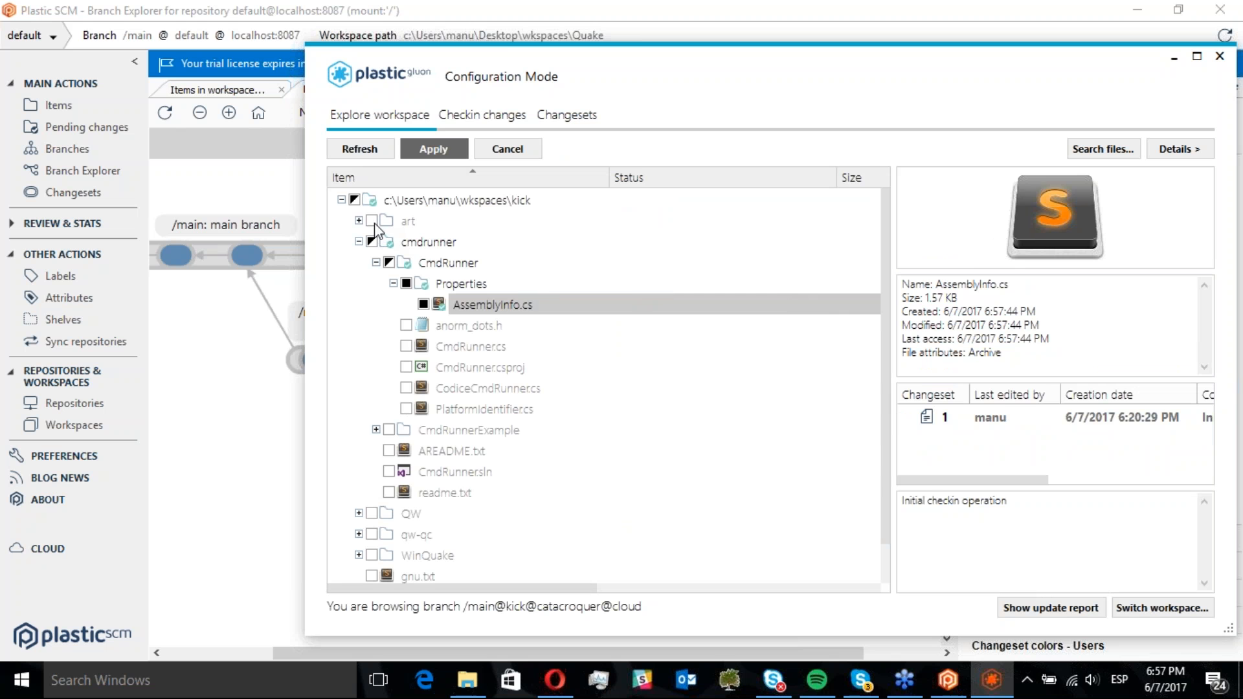
left_click(371, 221)
left_click(430, 152)
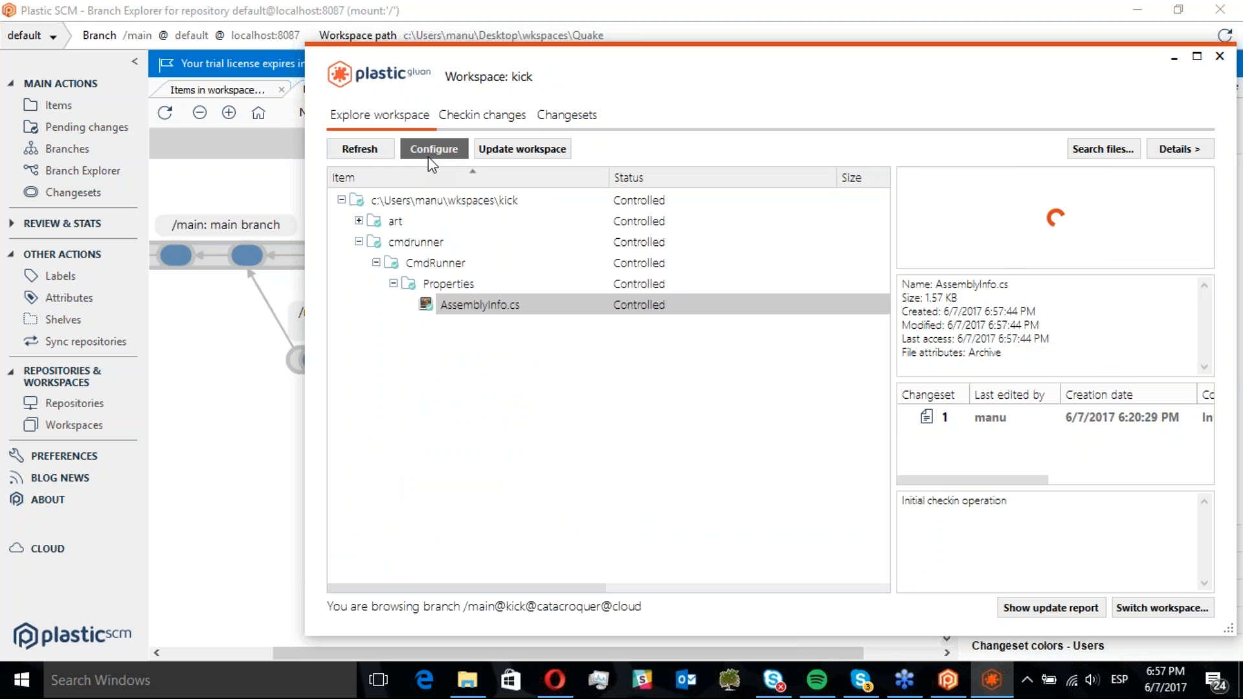
Expand the art folder in the Gluon workspace and preview the bowser and hammer-bros images
left_click(358, 221)
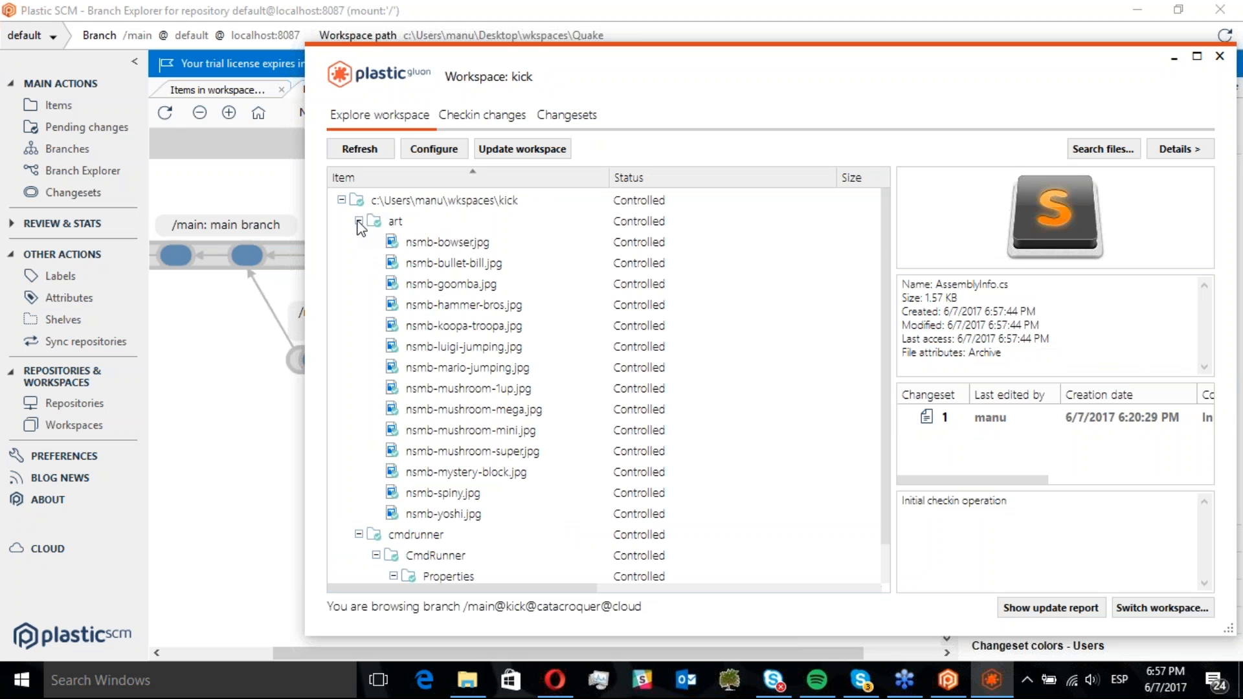
left_click(456, 244)
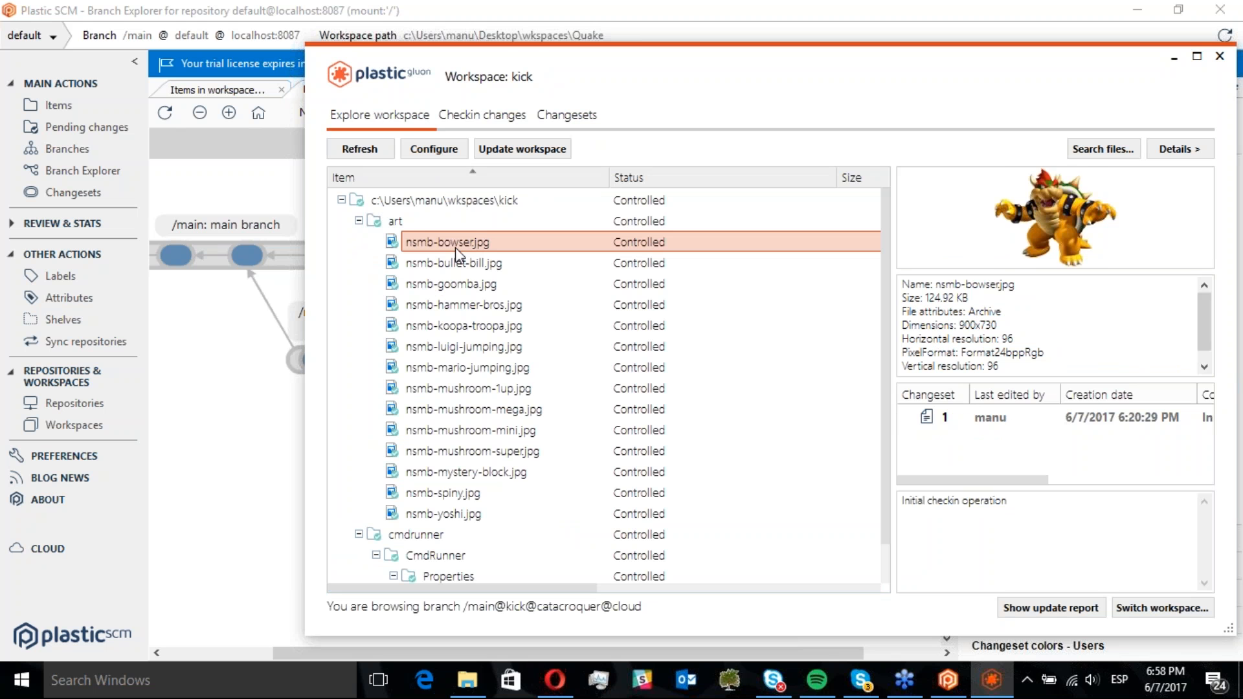
left_click_drag(694, 67, 532, 61)
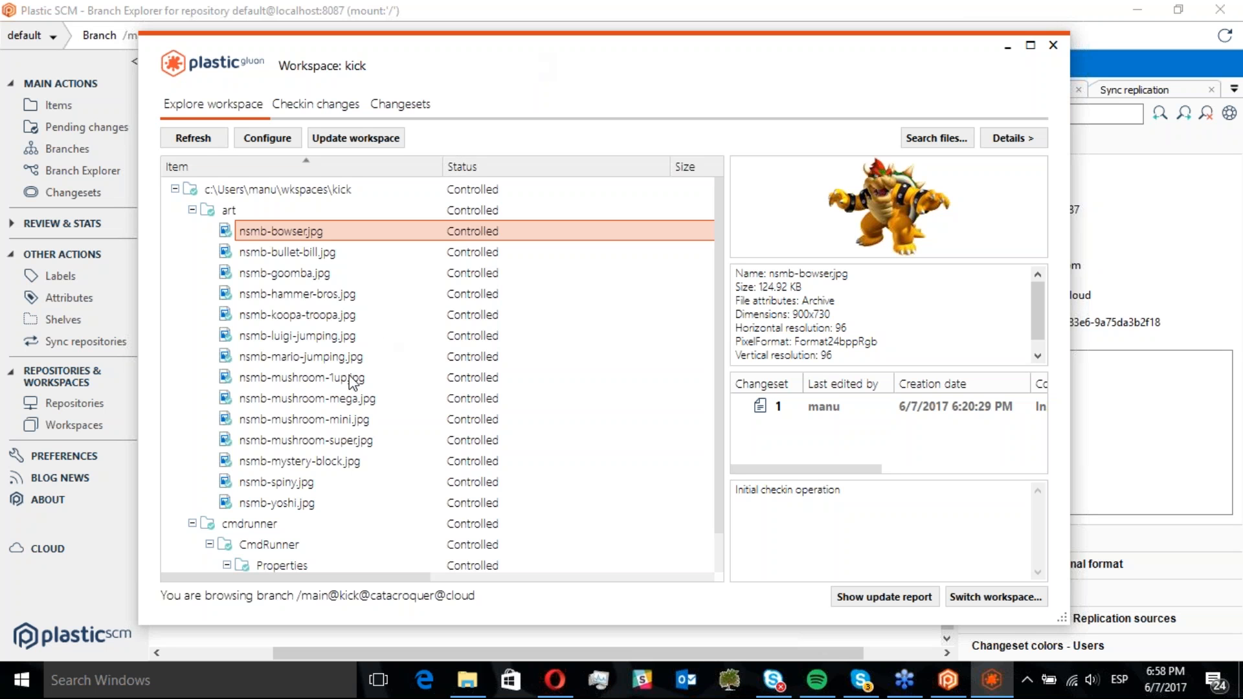
left_click(299, 297)
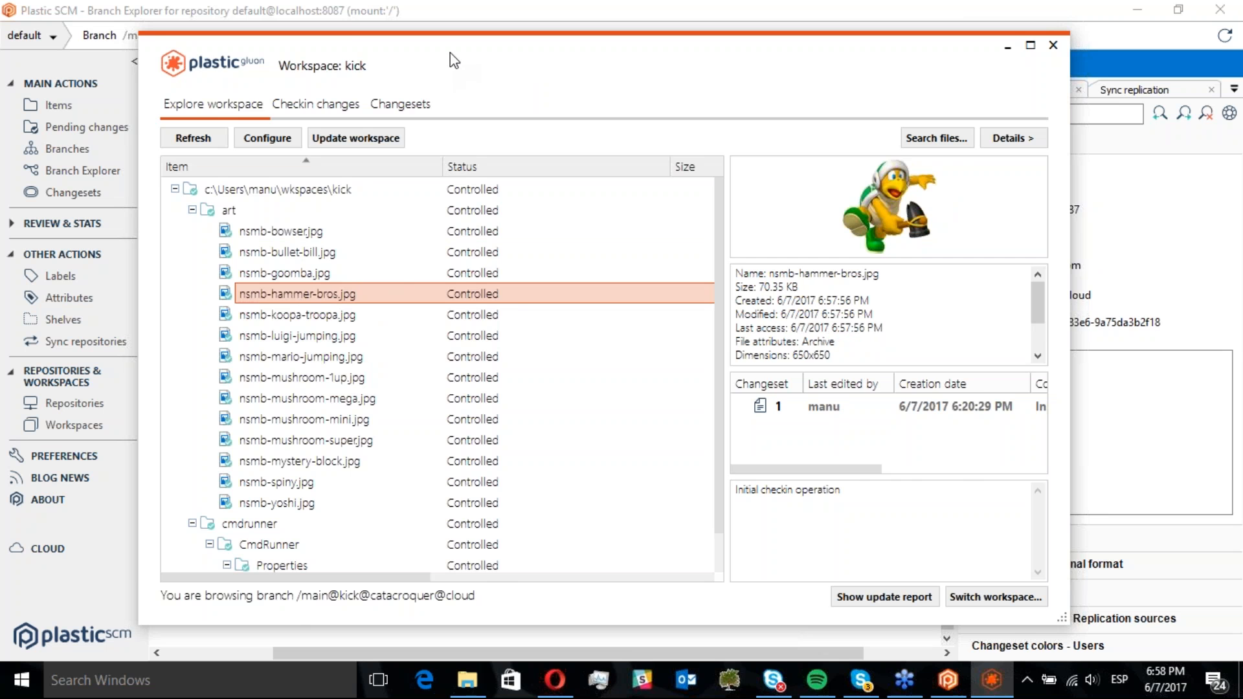
Inspect the properties of changesets 11 and 10 in the Branch Explorer, then return to the Gluon window
left_click_drag(457, 67, 714, 365)
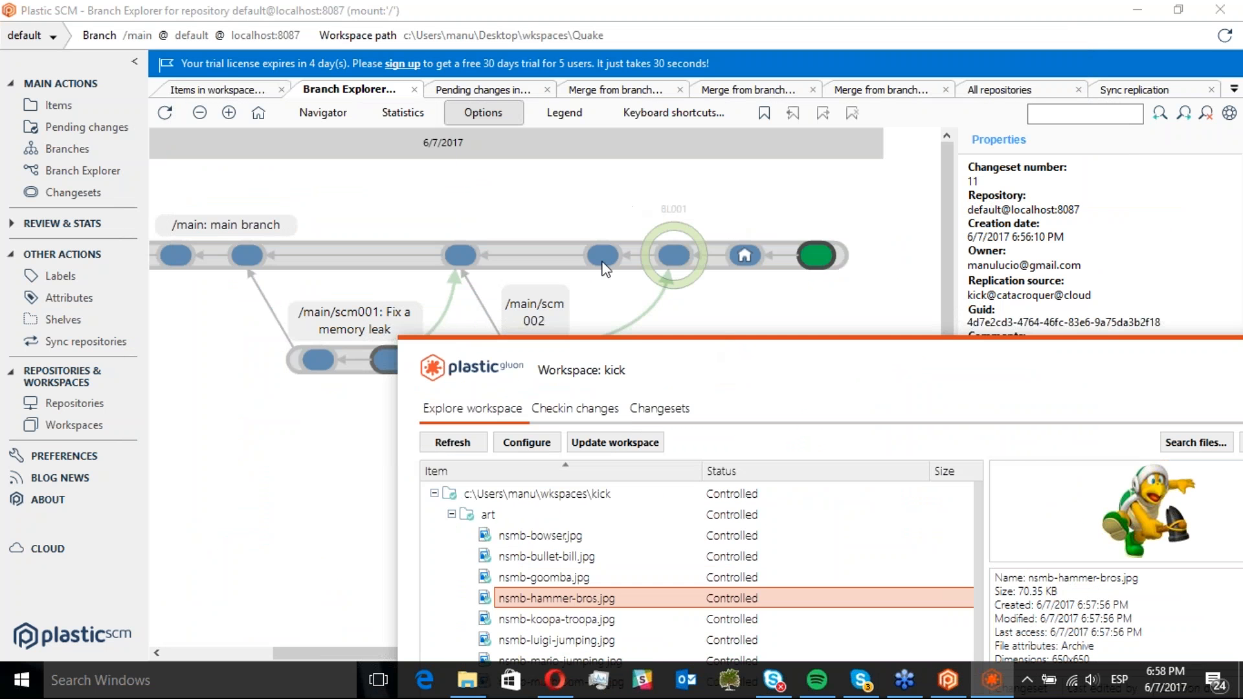
left_click(752, 279)
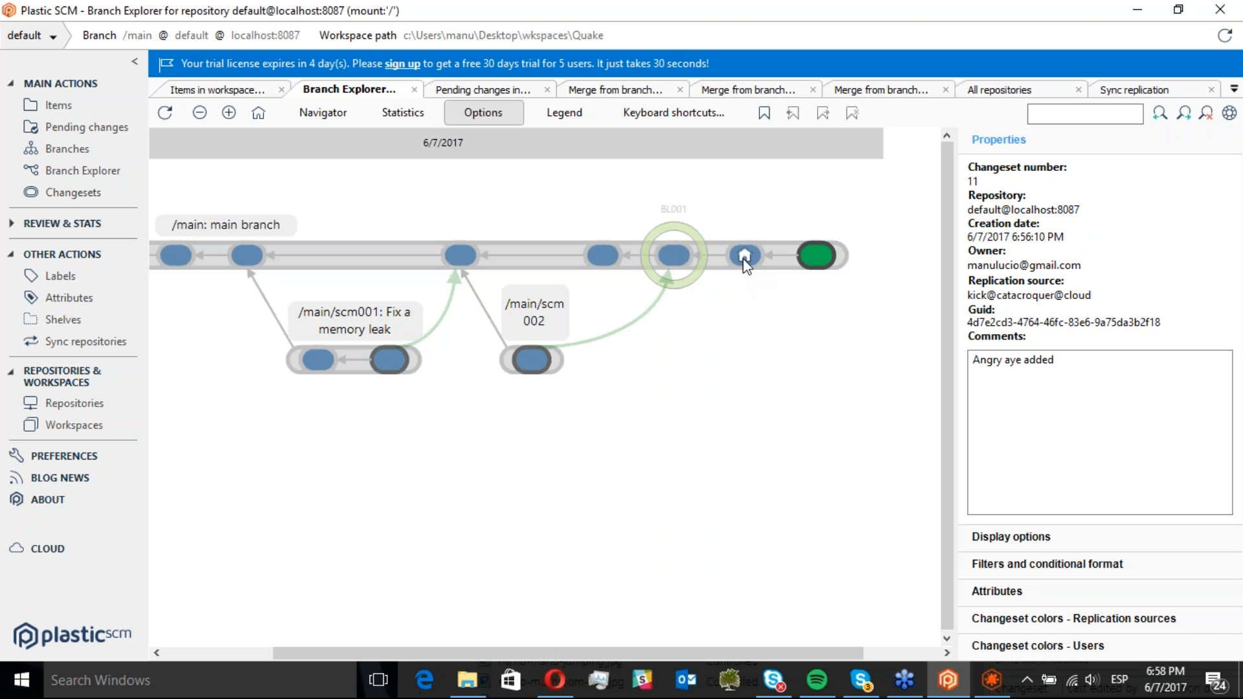
left_click(745, 259)
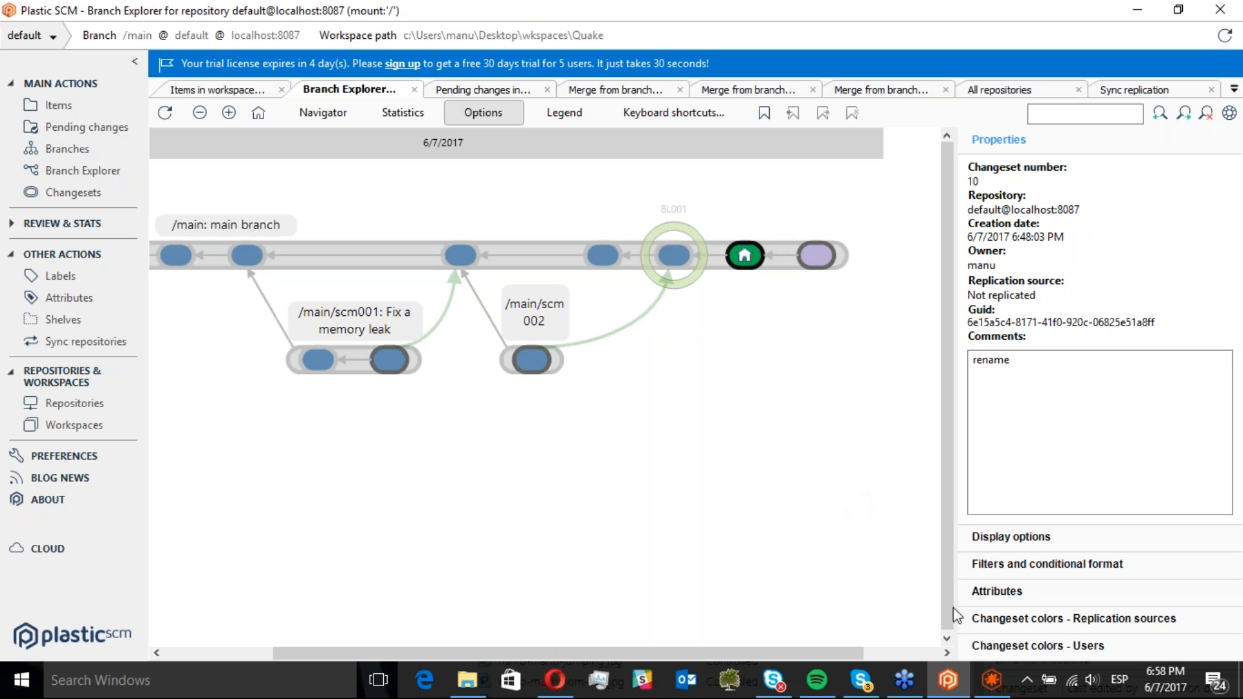
left_click(991, 680)
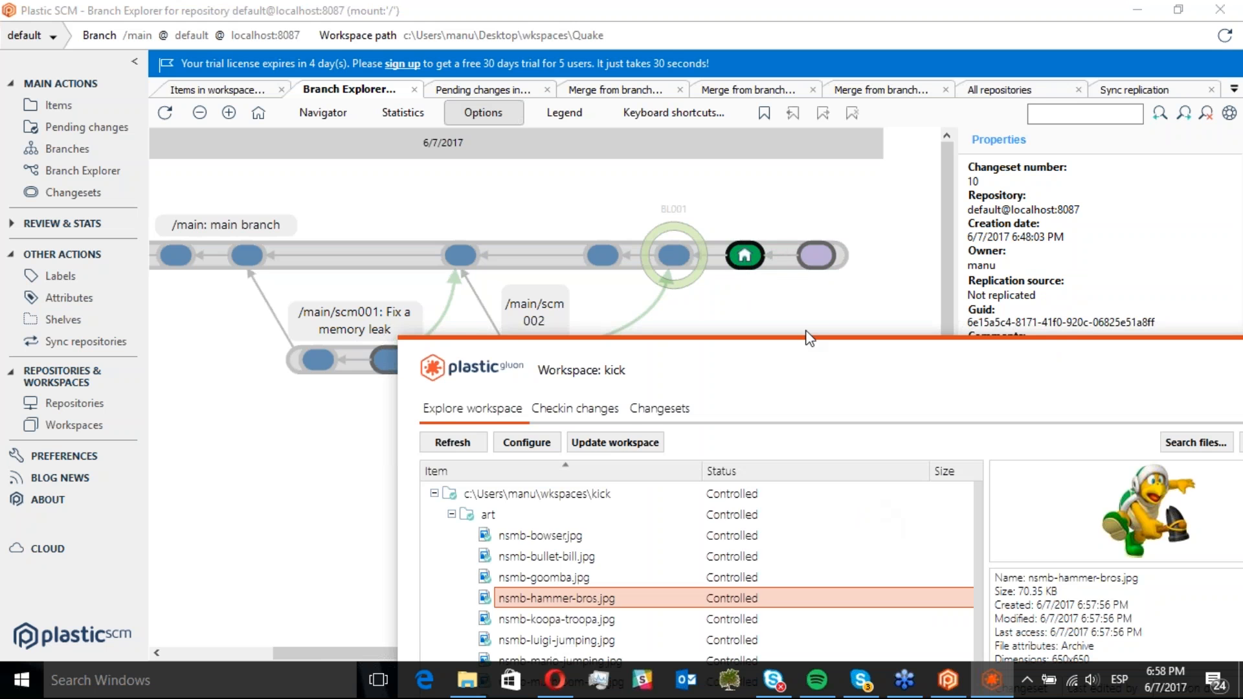
left_click_drag(794, 358, 625, 37)
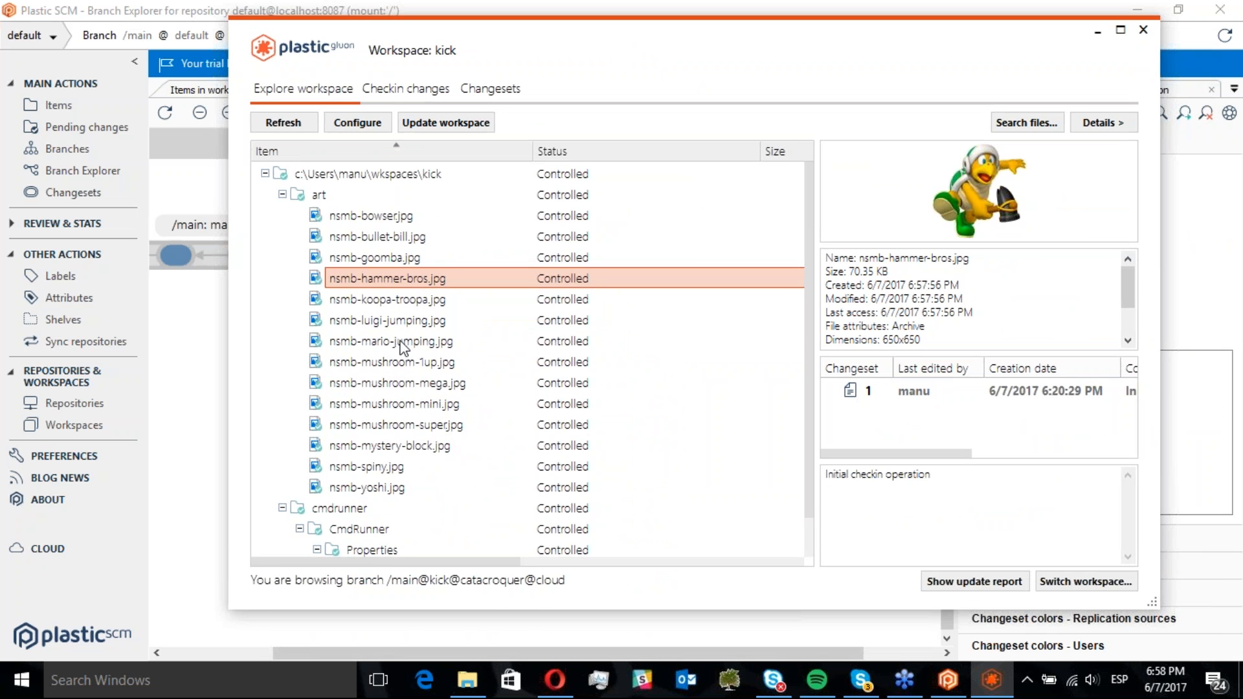
Compare the previews and changeset histories of the bullet-bill, goomba and bowser images in the art folder
left_click(382, 231)
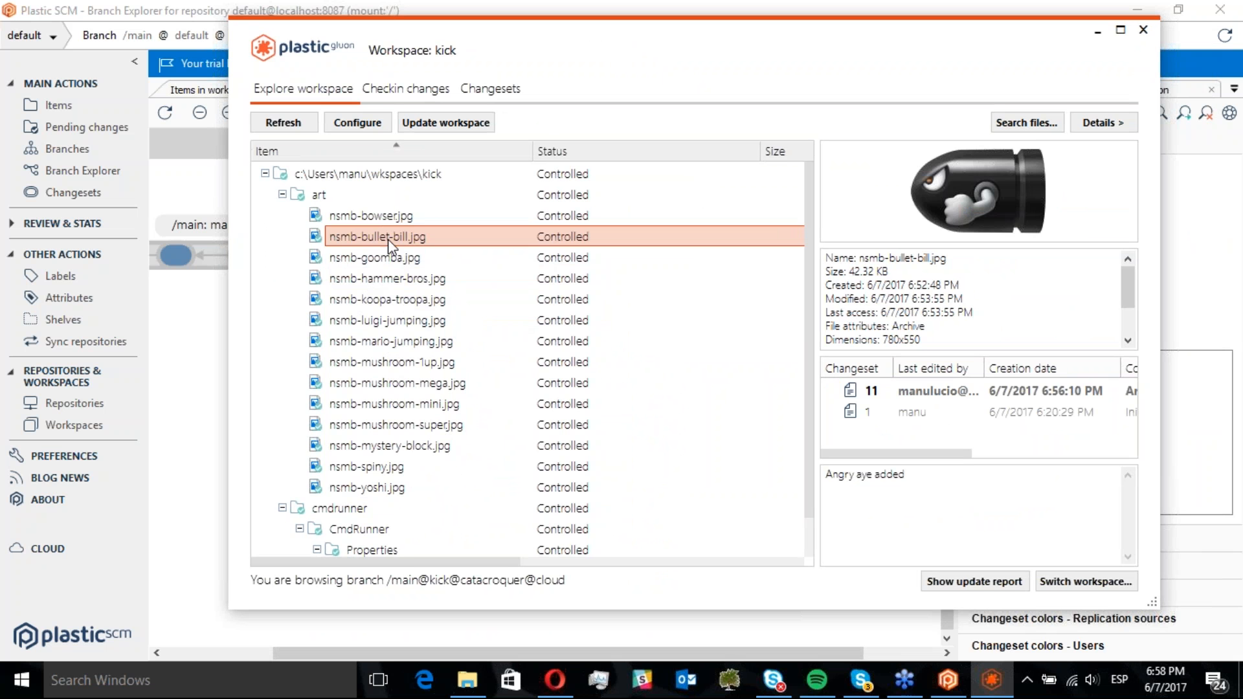
left_click(388, 259)
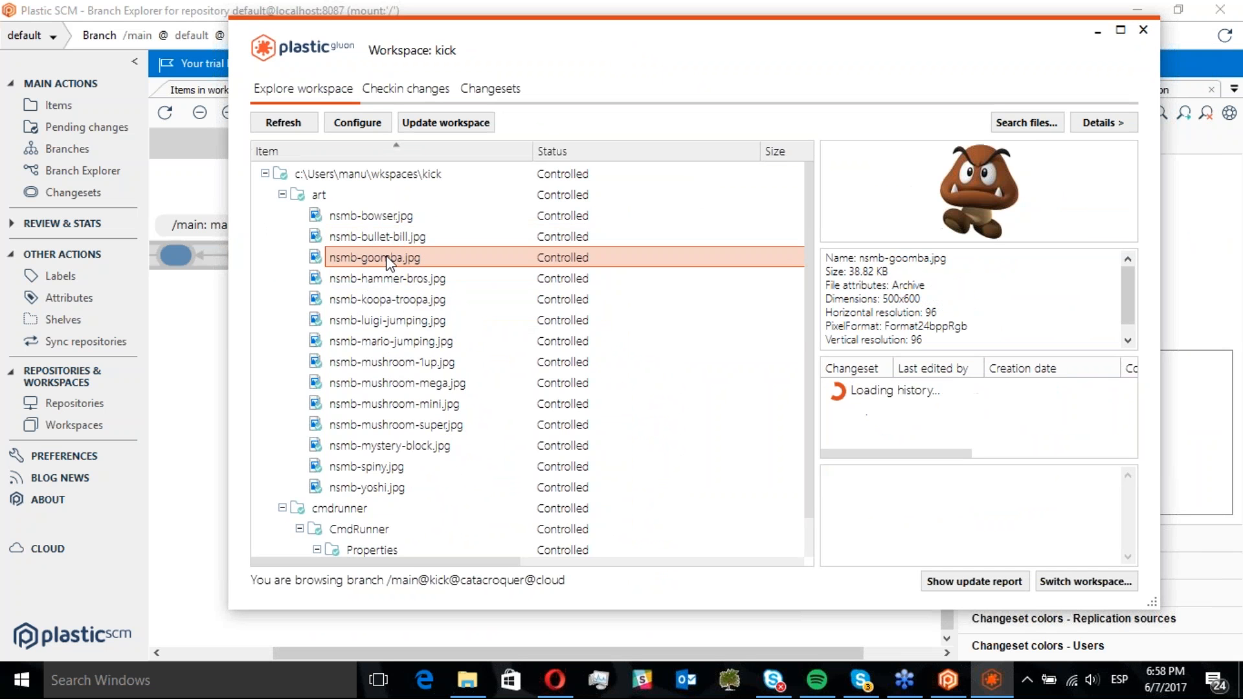
left_click(375, 218)
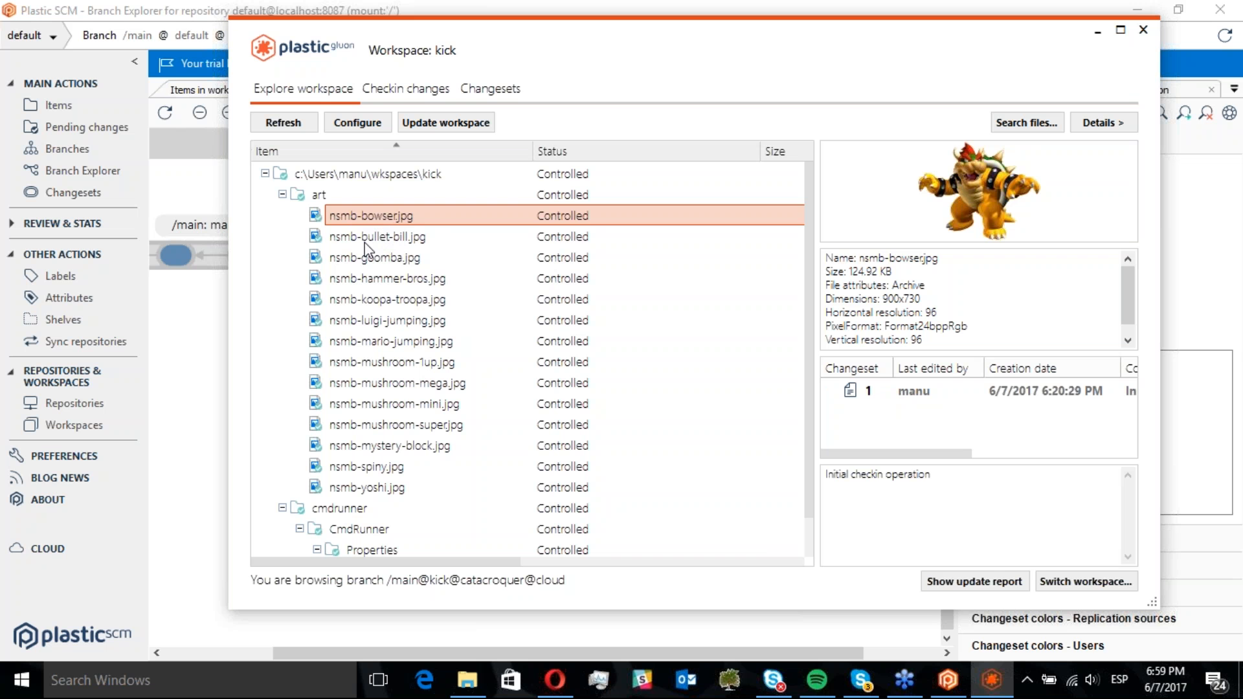
left_click(380, 238)
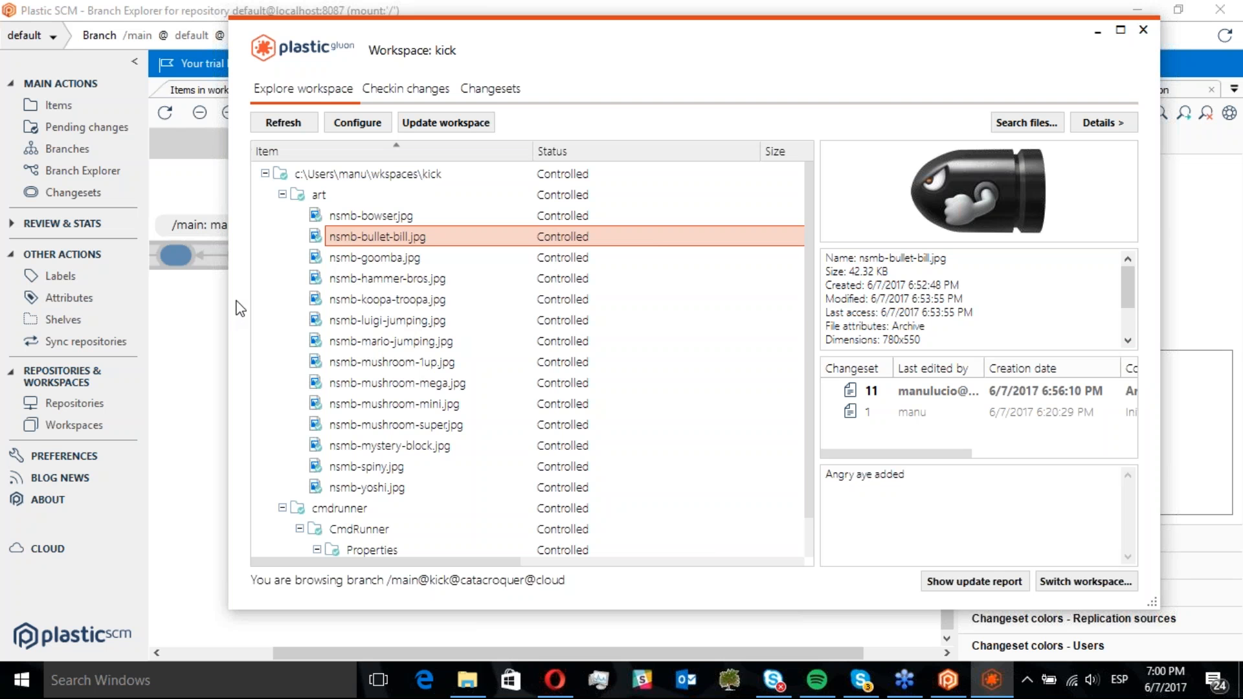
Switch the workspace to the main branch so it updates to the latest changeset
left_click(189, 309)
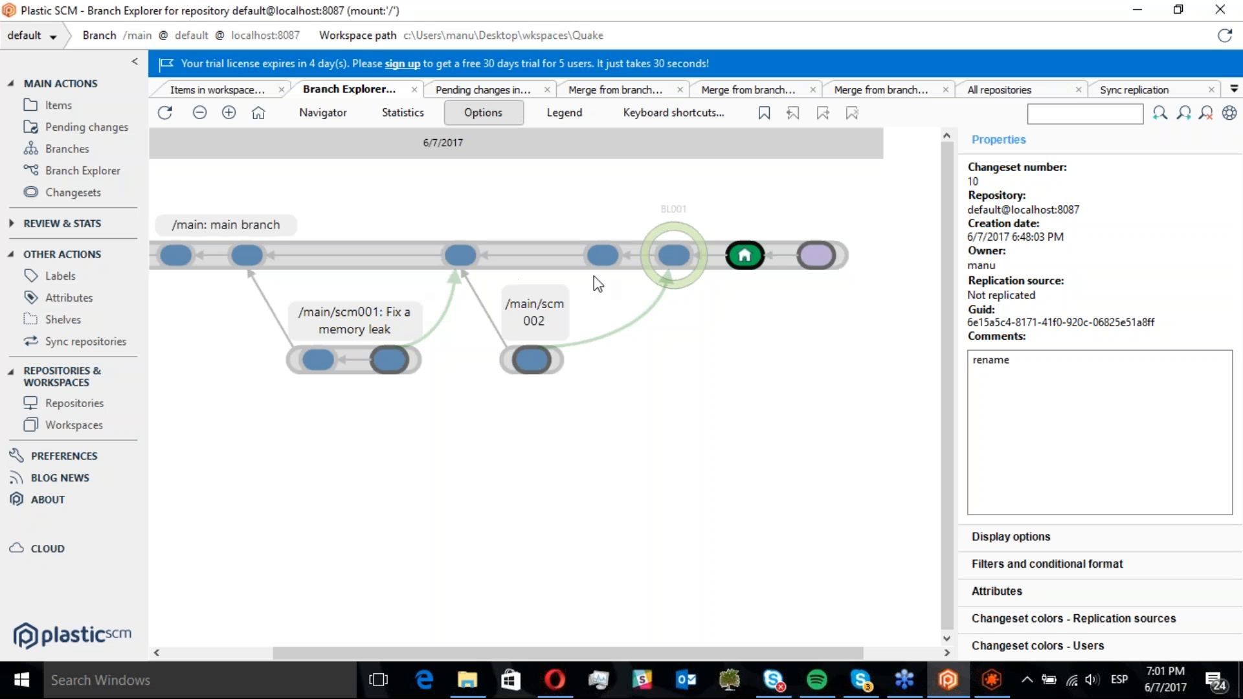
right_click(786, 257)
left_click(835, 288)
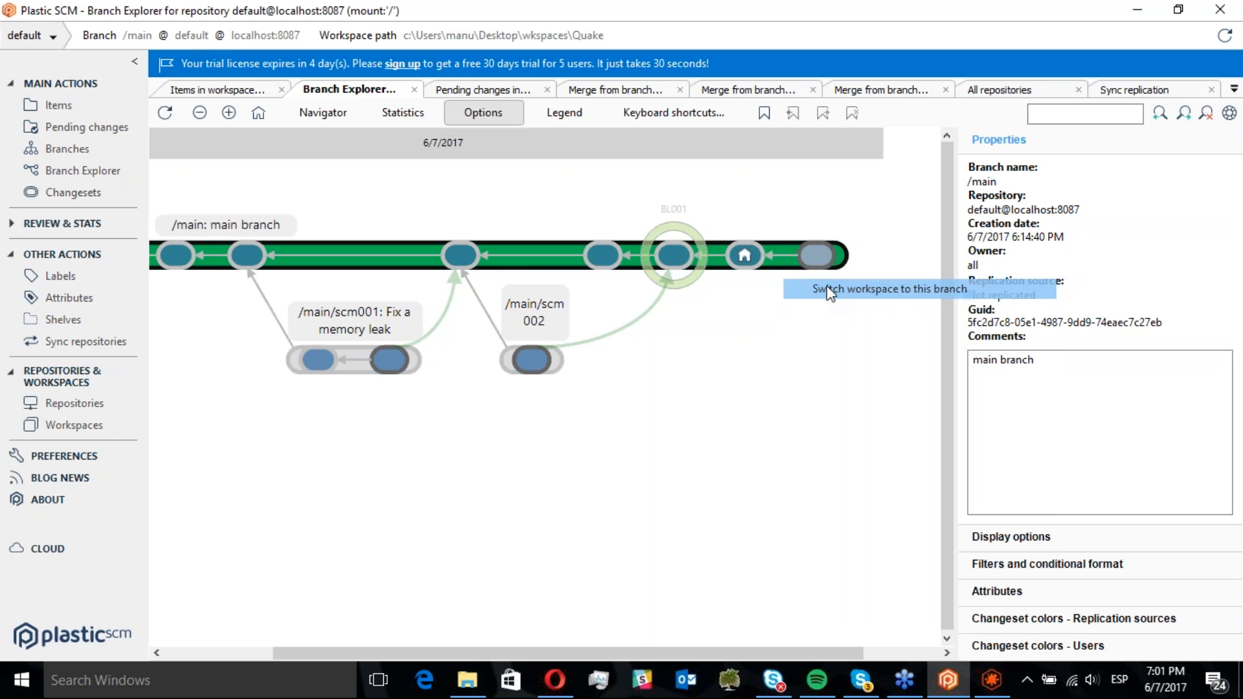
left_click(667, 404)
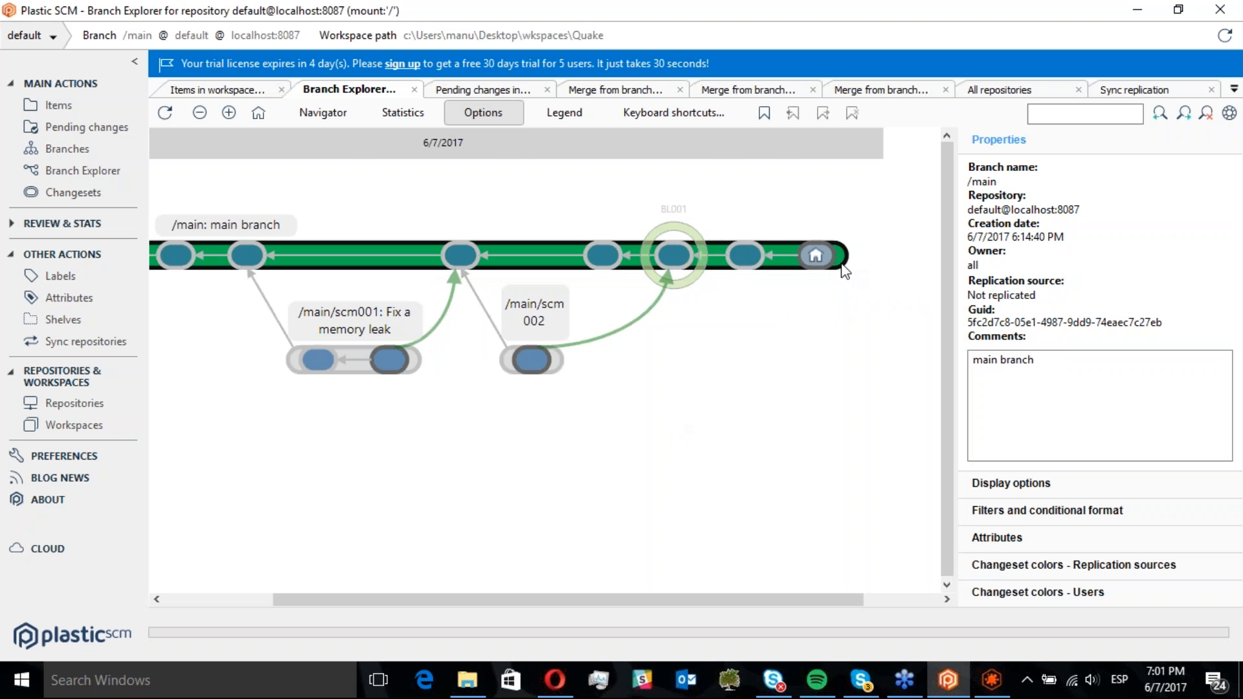
Expand cmdrunner in the workspace items and open PlatformIdentifier.cs from the CmdRunner folder in the editor
left_click(54, 105)
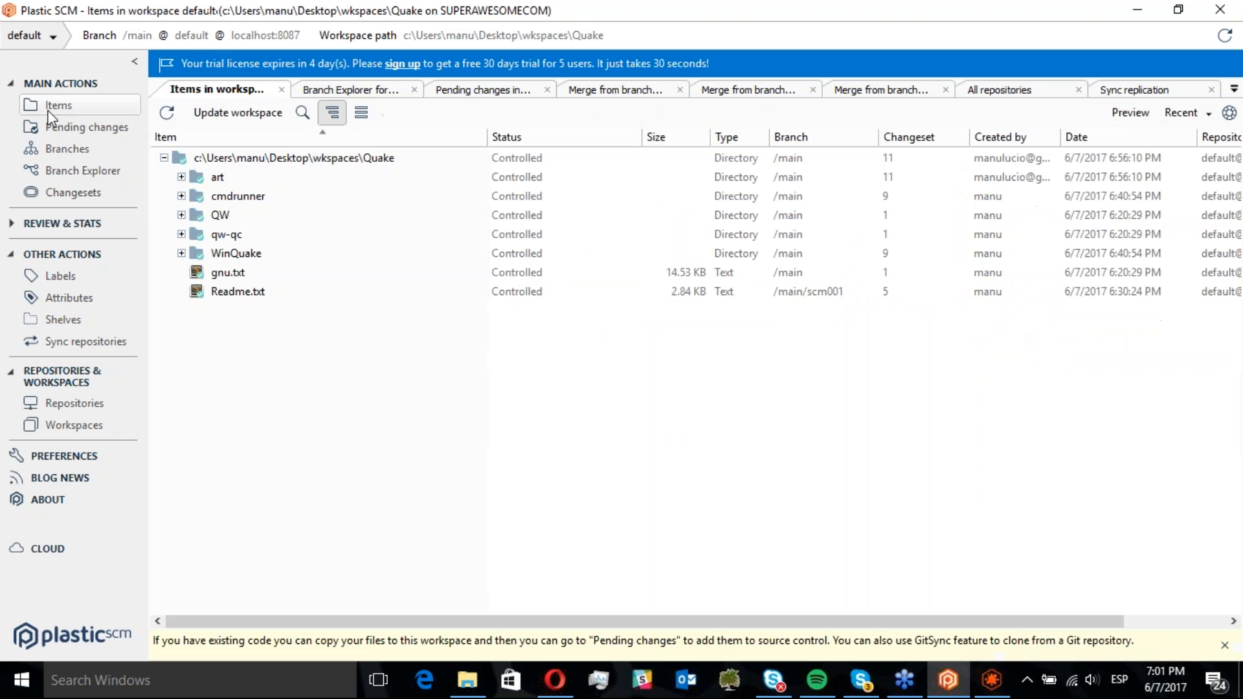
left_click(182, 195)
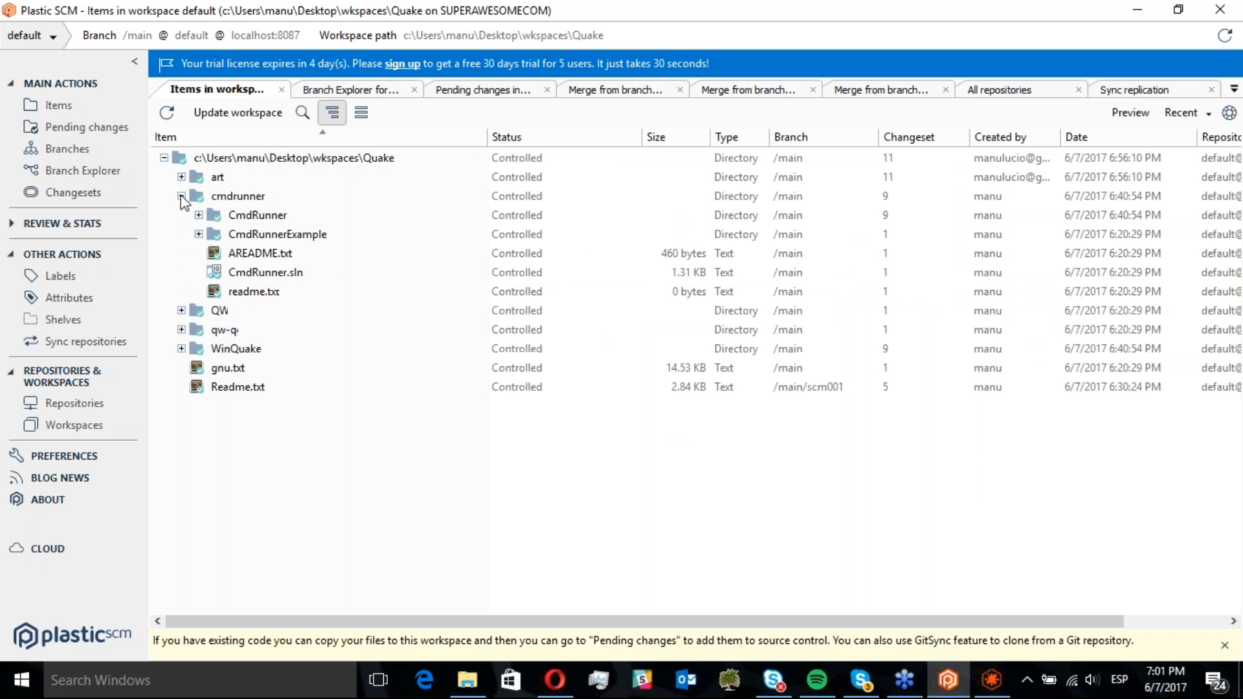
left_click(199, 234)
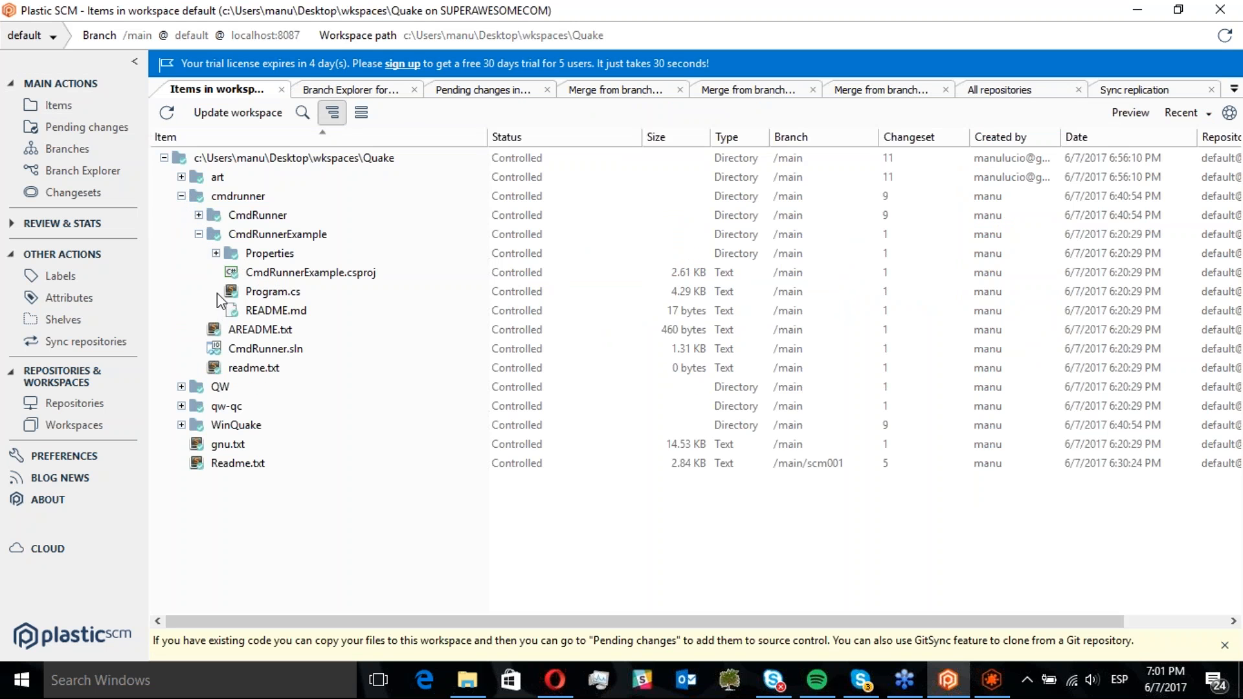
left_click(198, 215)
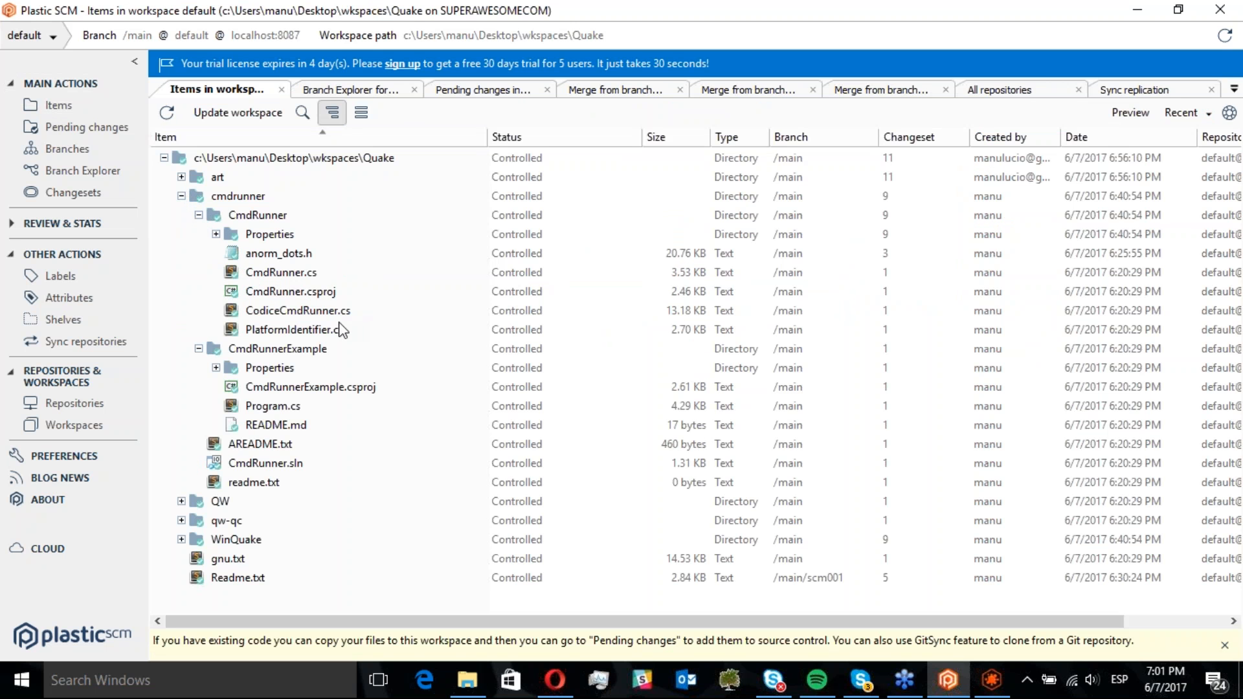
left_click(316, 334)
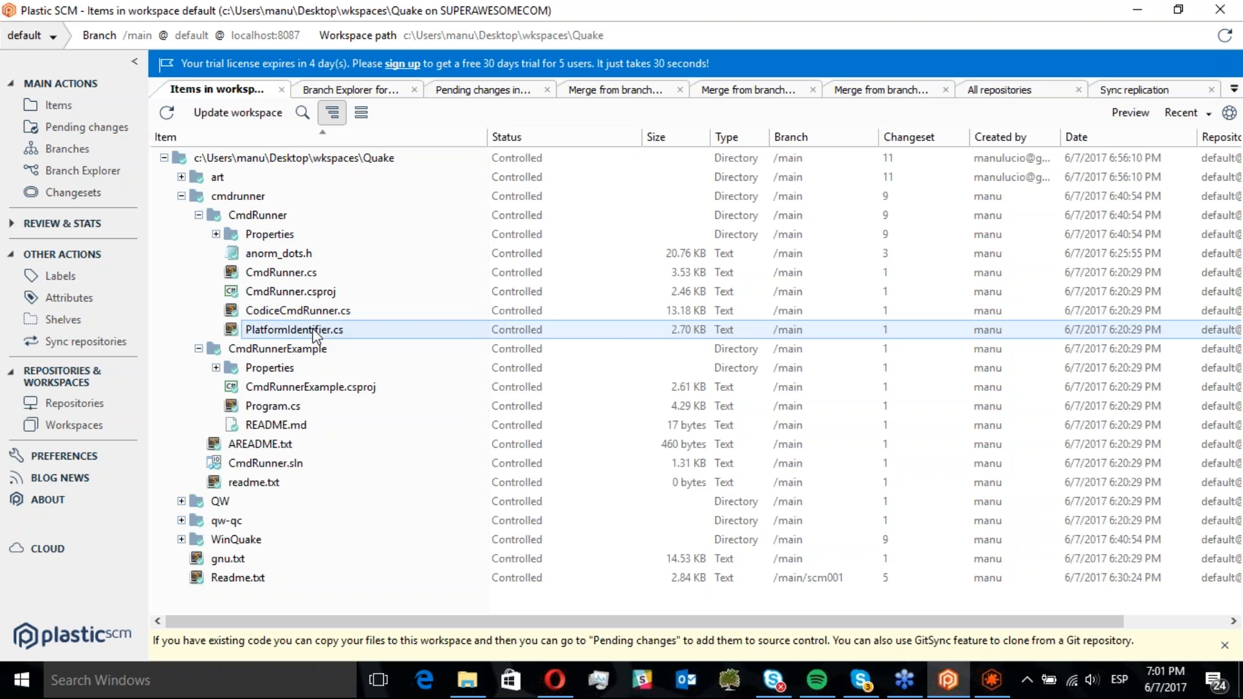
double_click(316, 331)
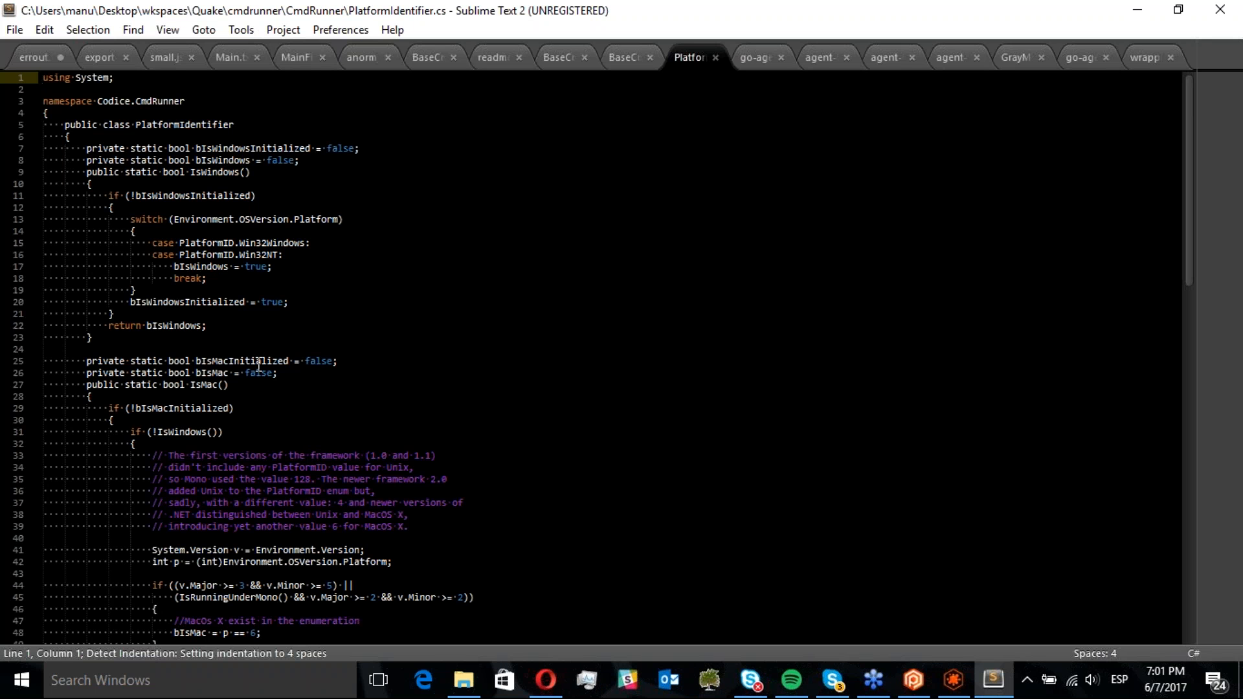
Change the bIsMac field's initial value to true, save the file and close the editor
double_click(258, 375)
type("true")
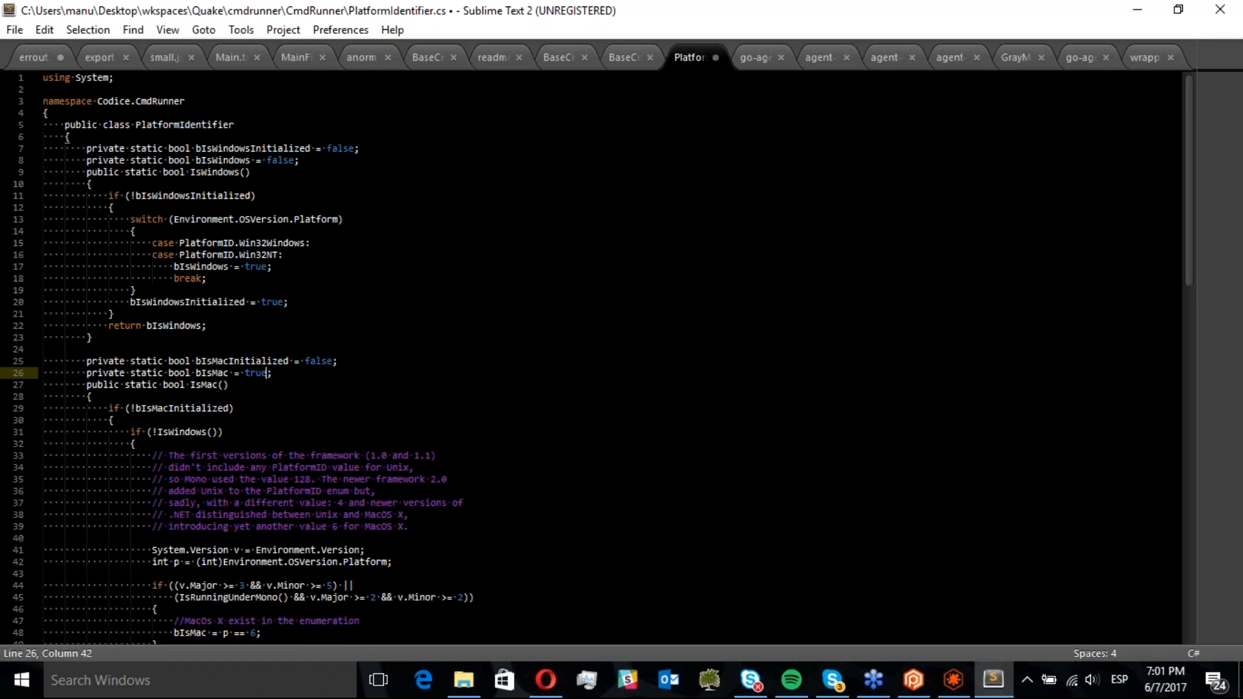
key("ctrl+s")
left_click(1219, 9)
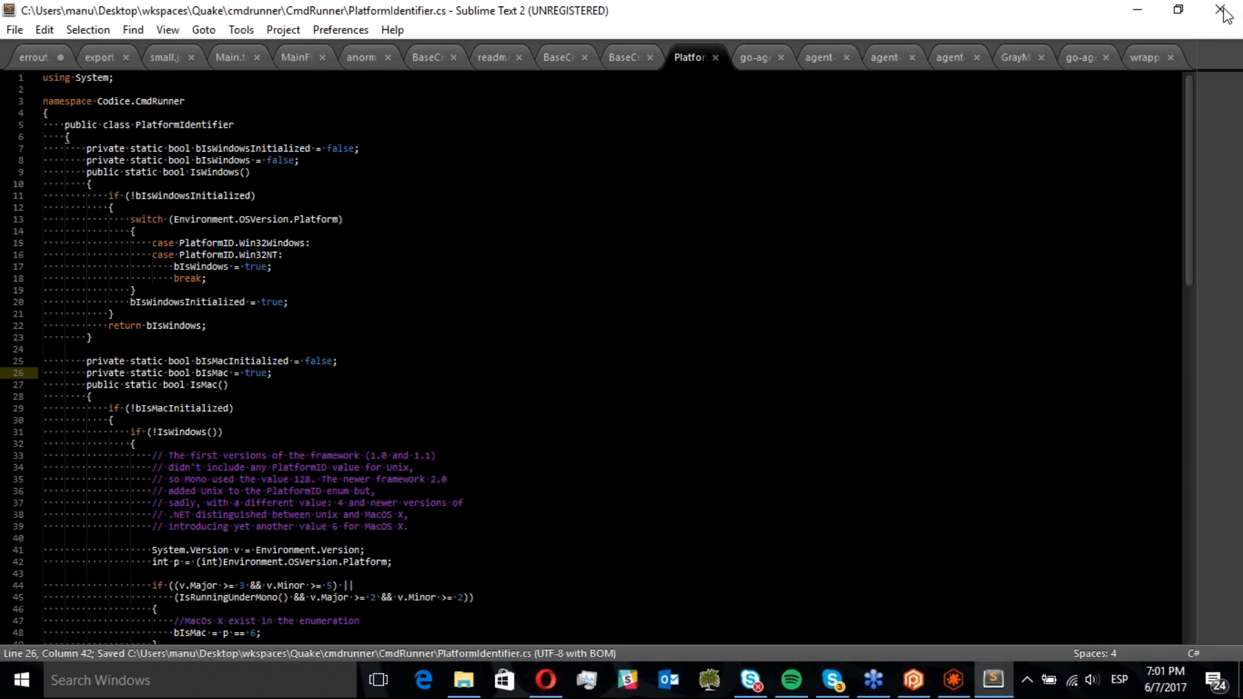
Shelve the pending PlatformIdentifier.cs change with the comment "creating a shelve", undoing the change in the workspace
left_click(99, 129)
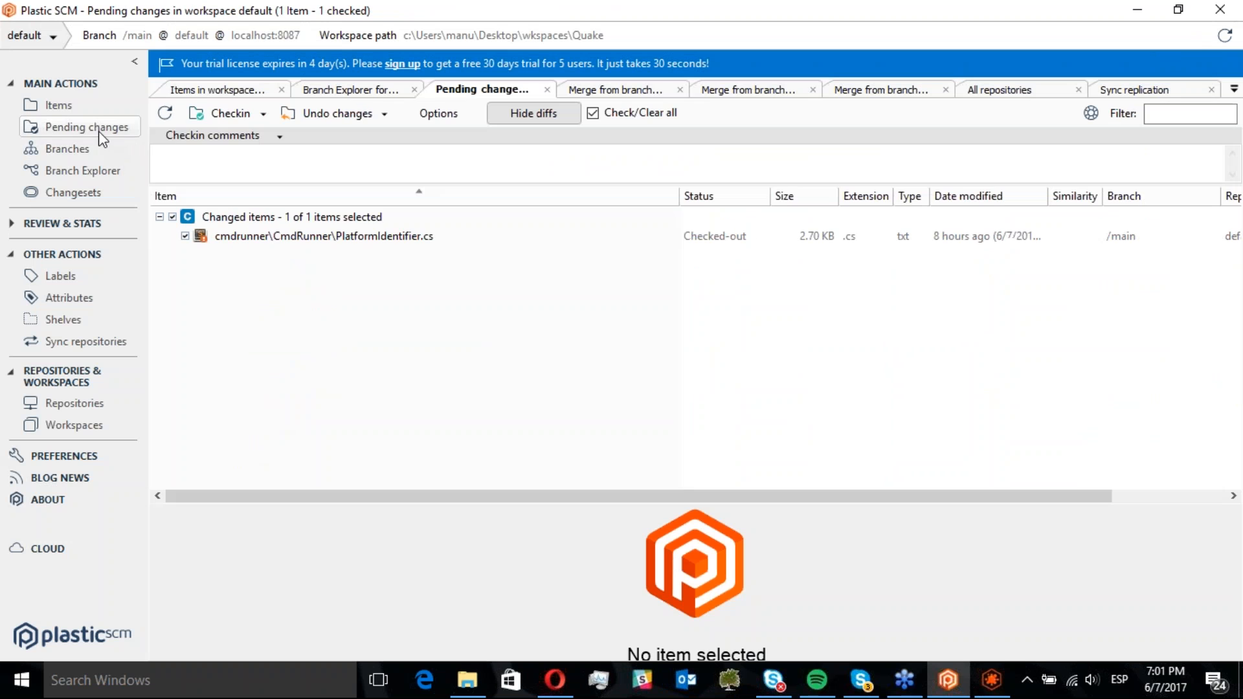
left_click(168, 121)
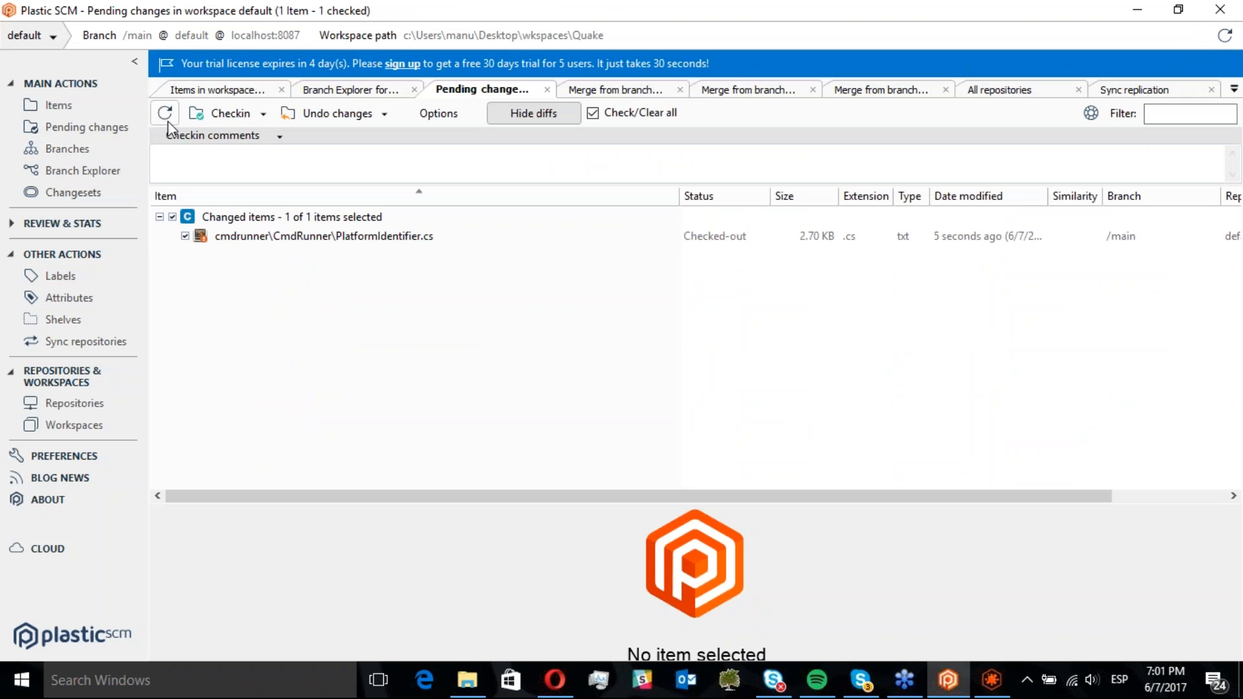
left_click(264, 115)
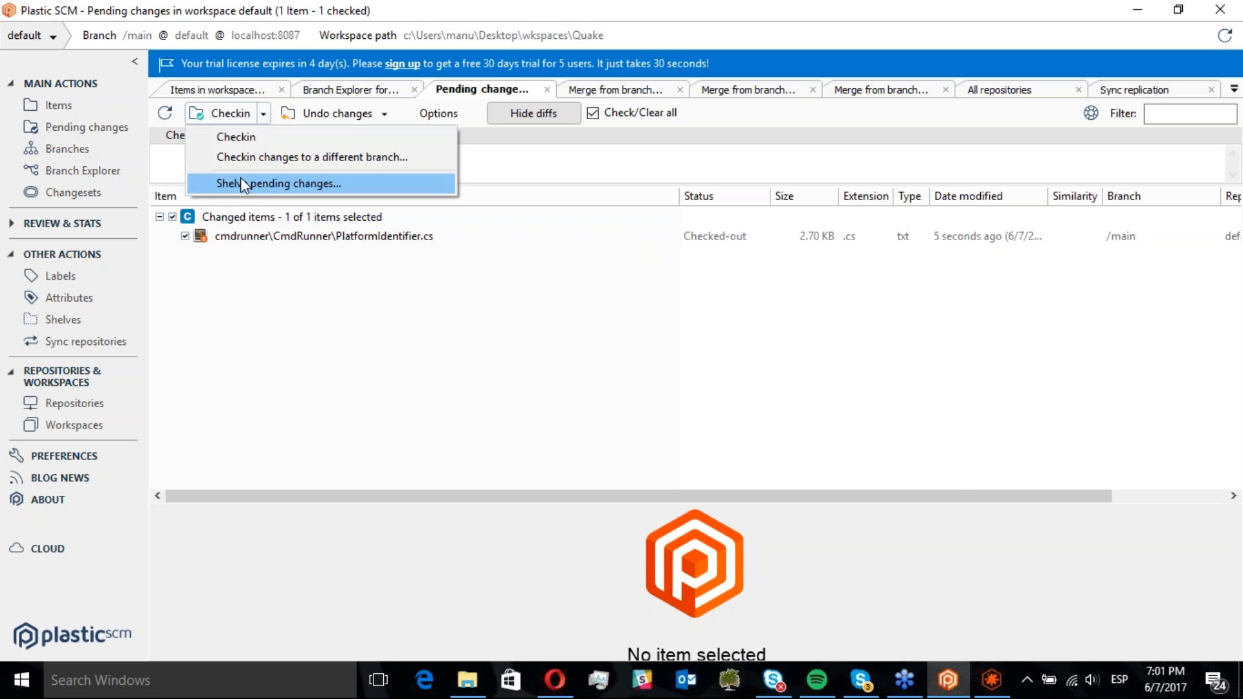
left_click(262, 181)
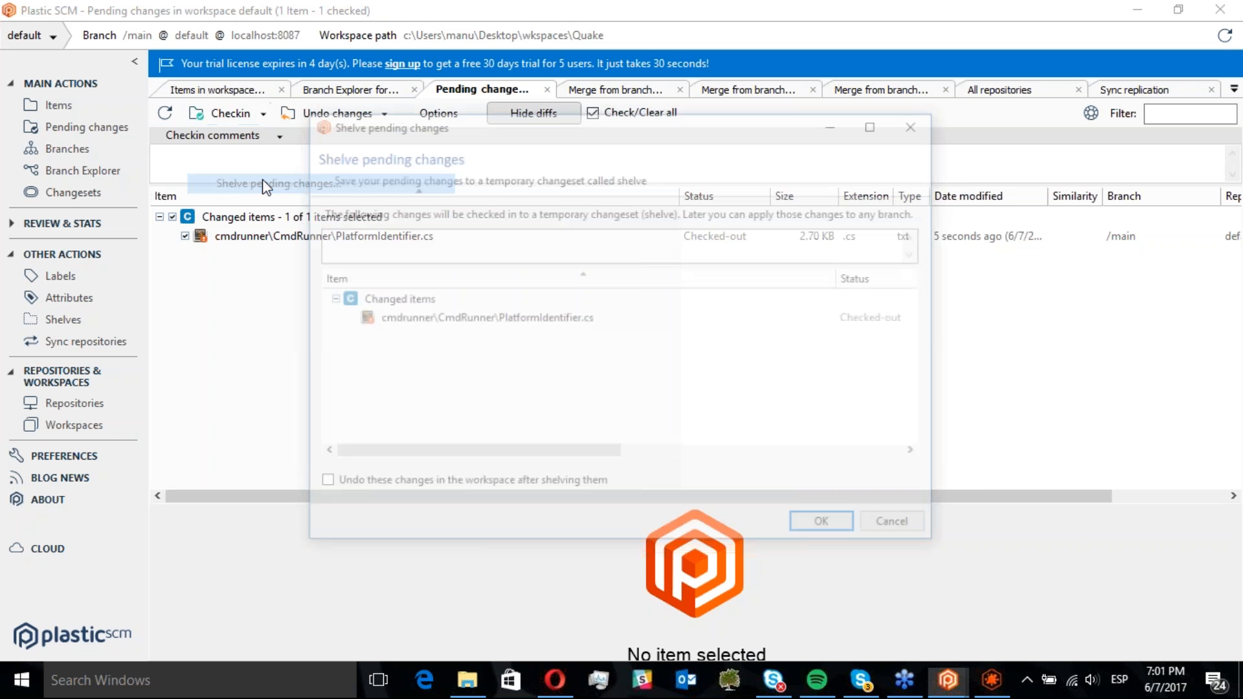
left_click(388, 242)
type("cr")
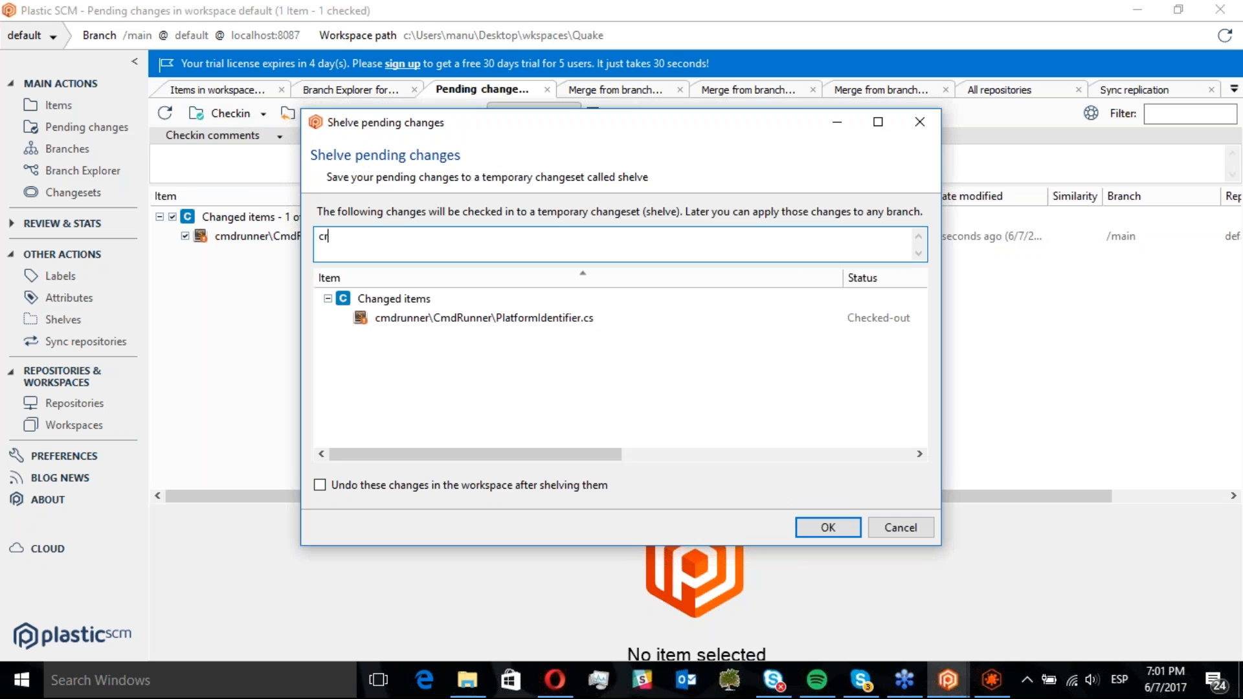
type("eating a shelve")
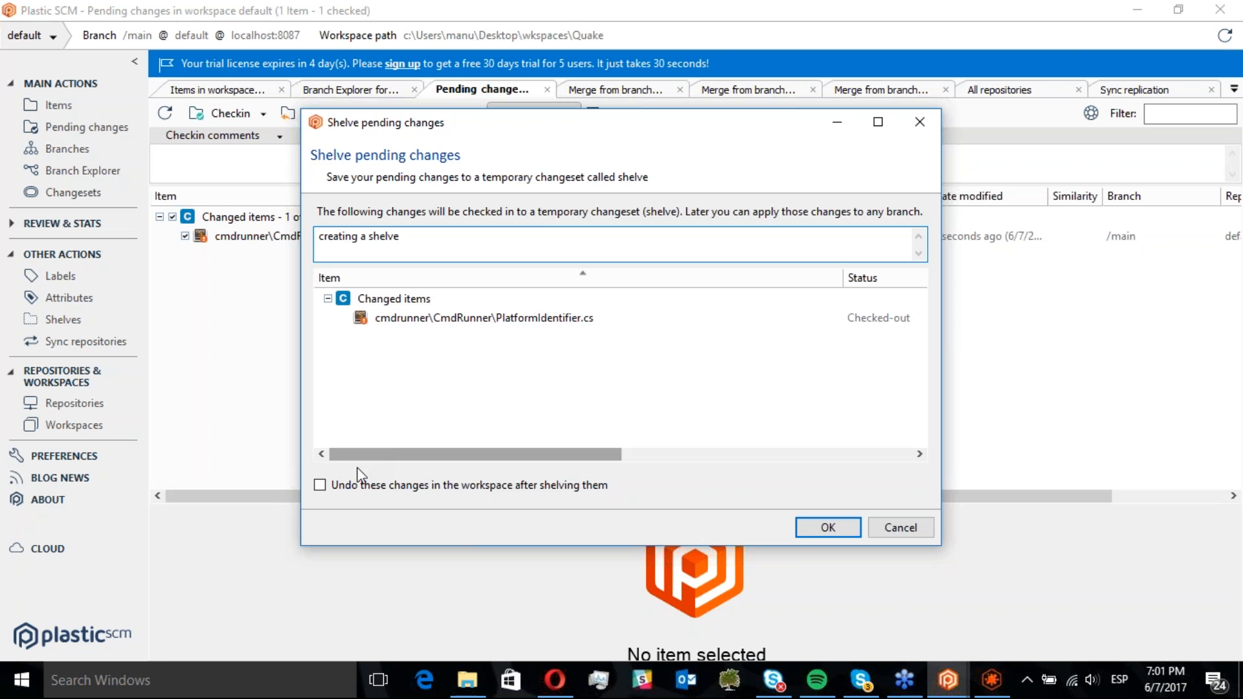
left_click(319, 485)
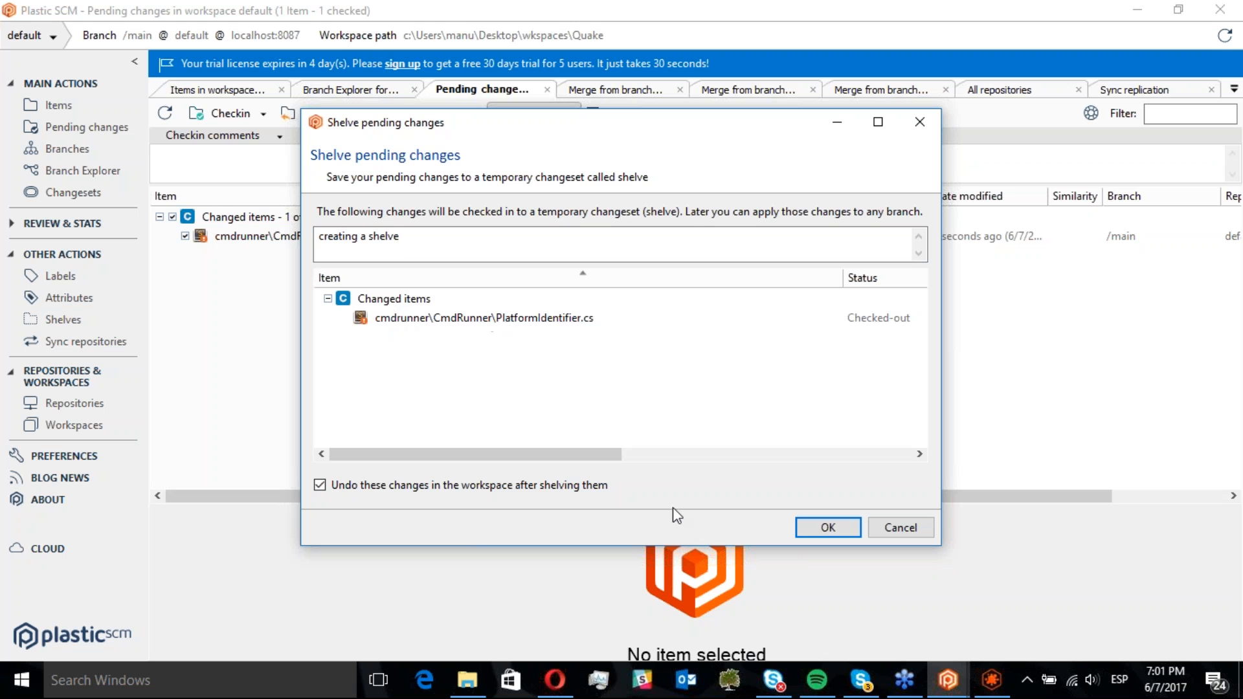
left_click(823, 529)
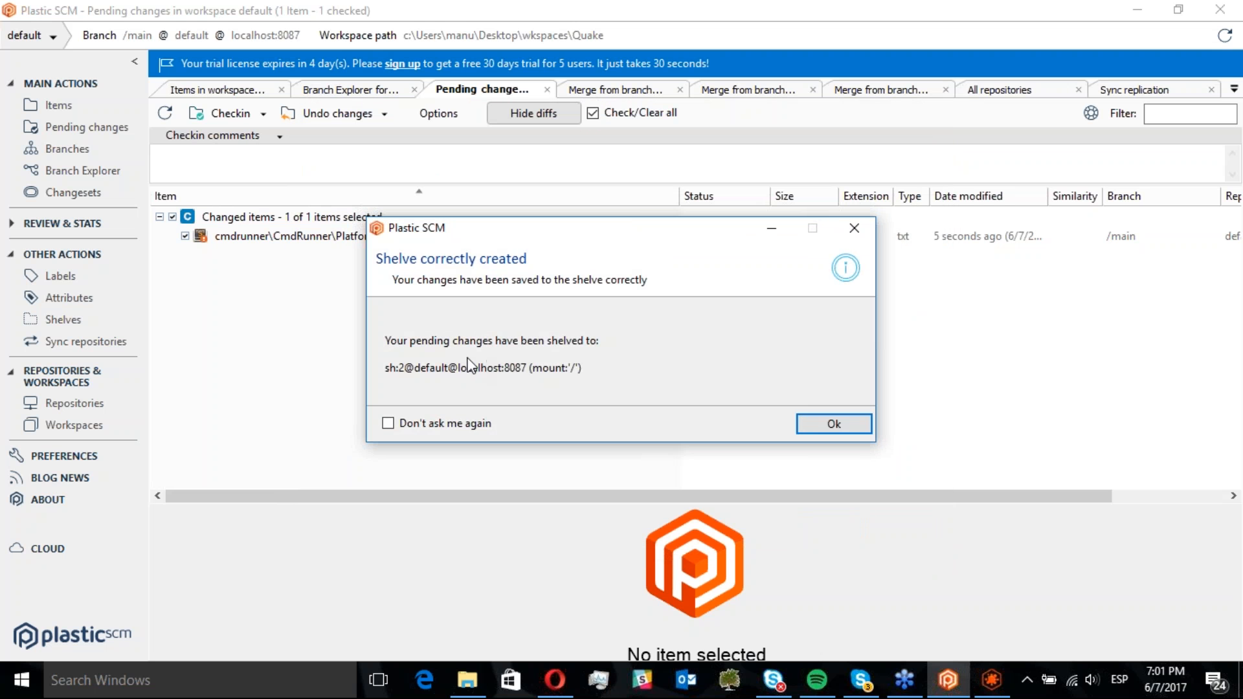
left_click(835, 424)
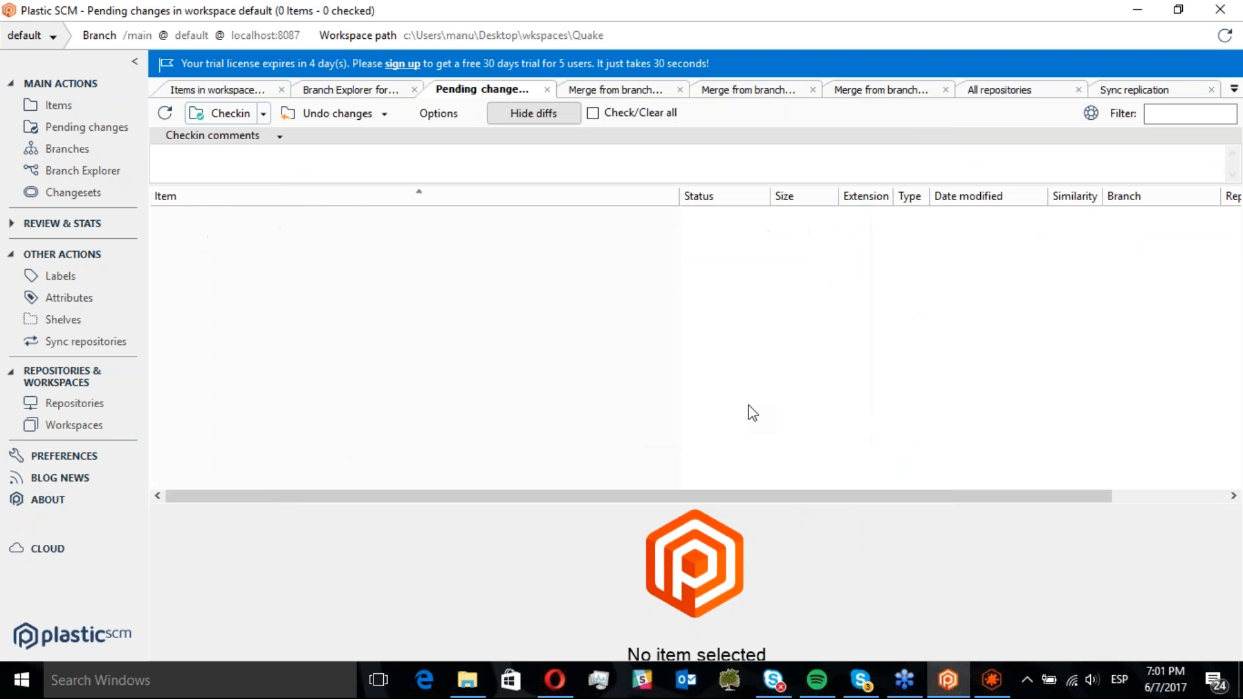
Open changeset 11 on the main branch in the Branch Explorer to review its differences
left_click(83, 170)
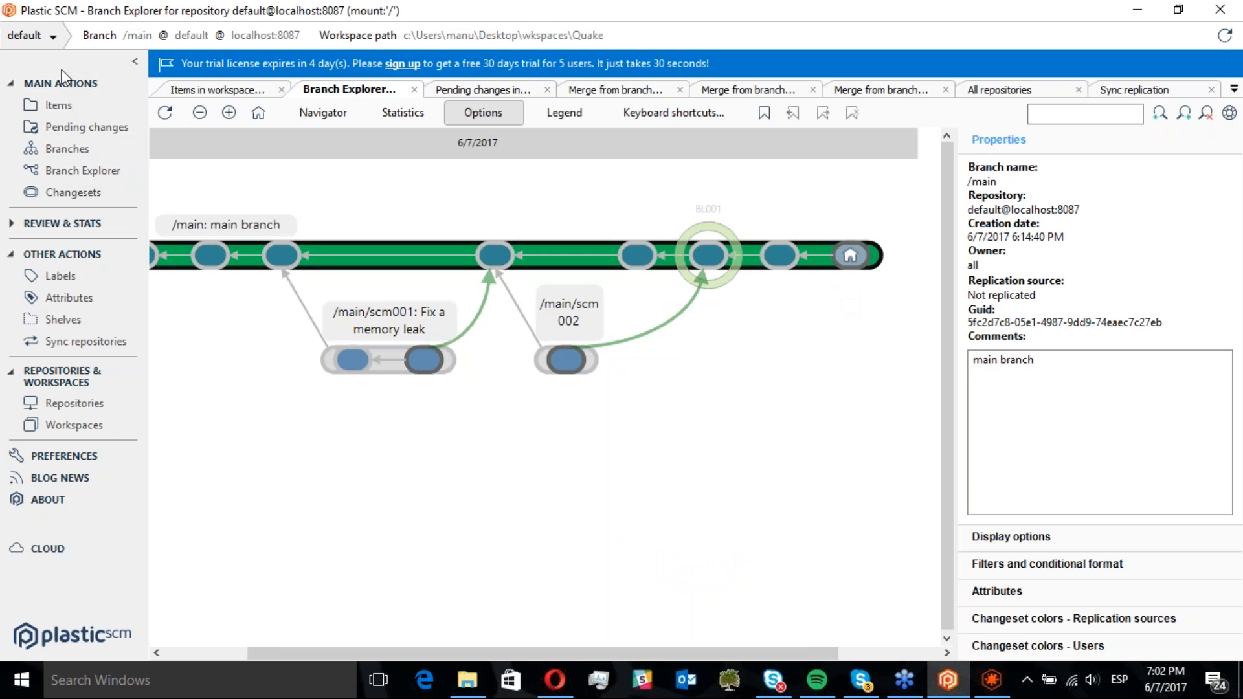
left_click(852, 258)
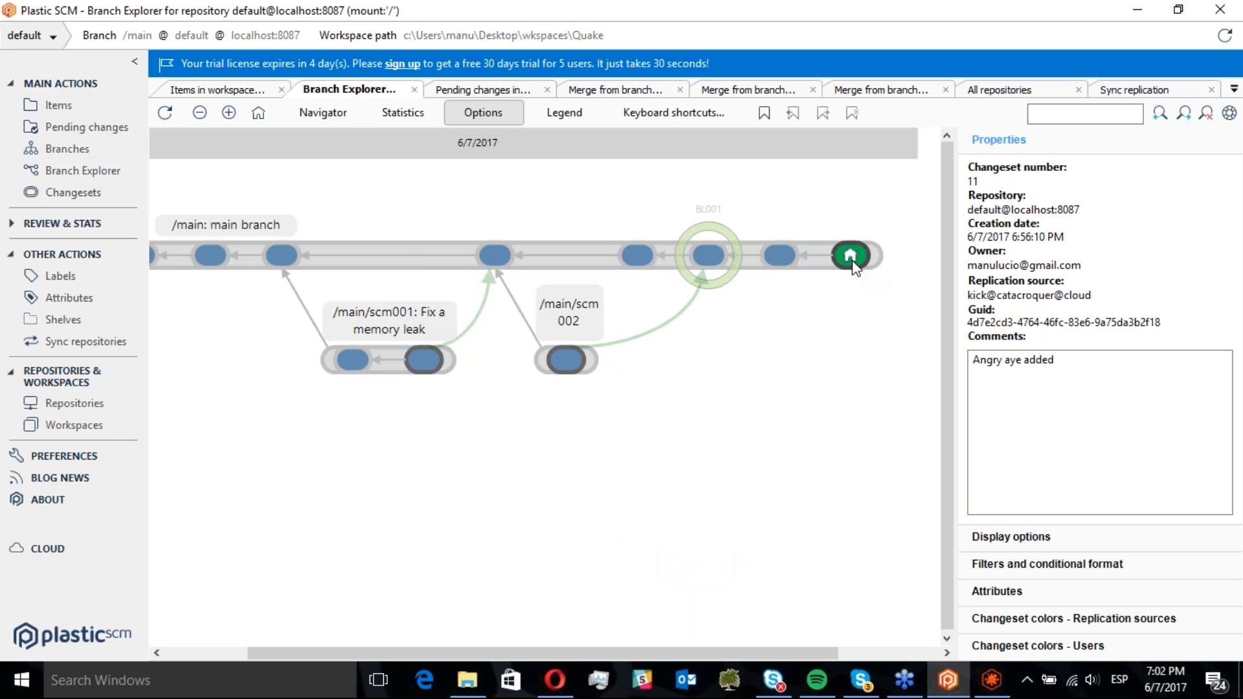
double_click(852, 259)
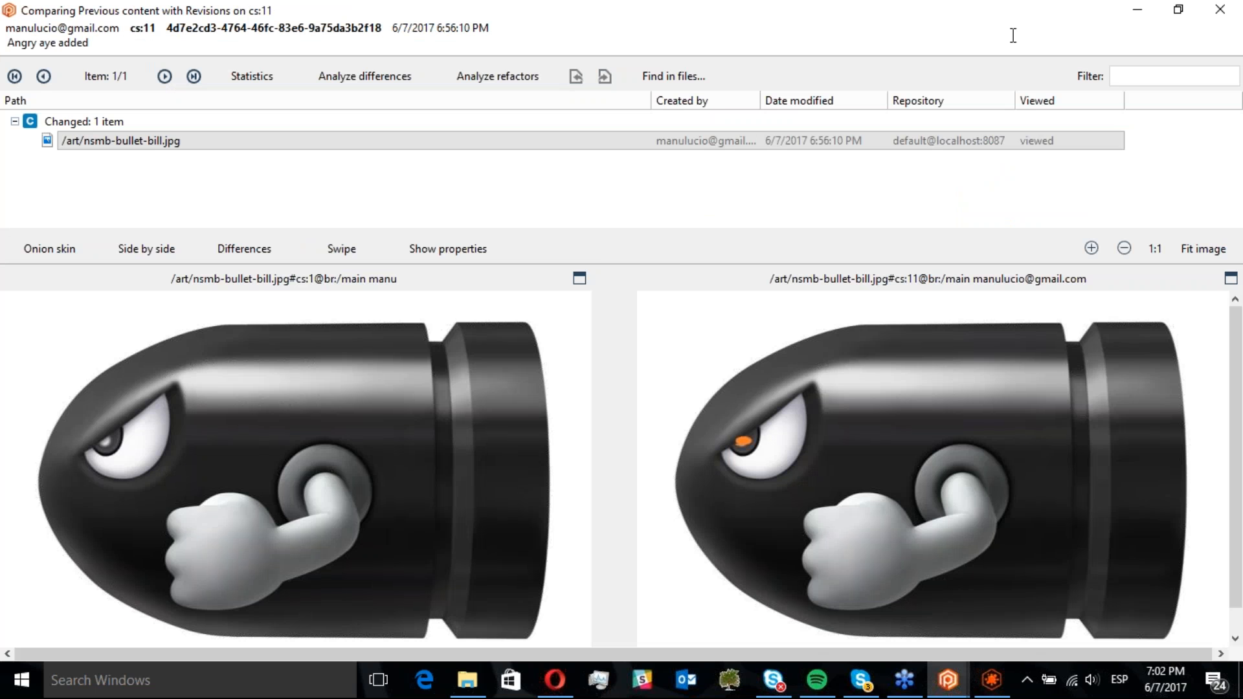
left_click(1220, 9)
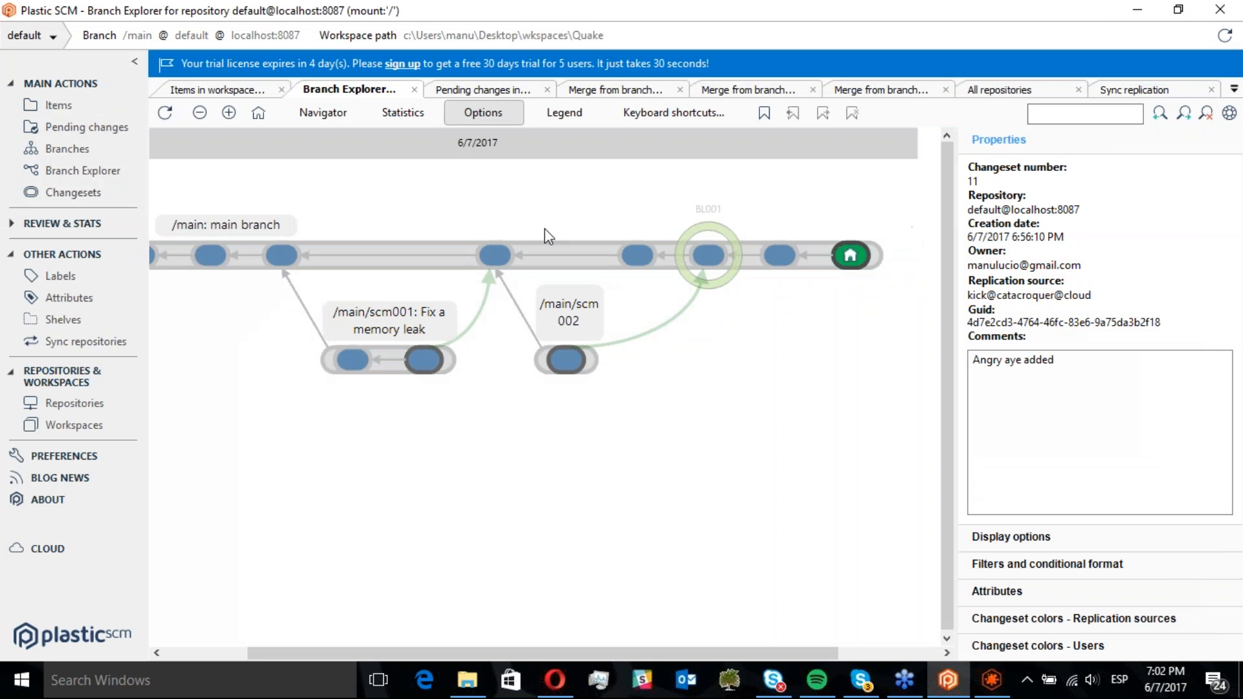
Open shelve 2 in the shelves list to review its differences
left_click(56, 319)
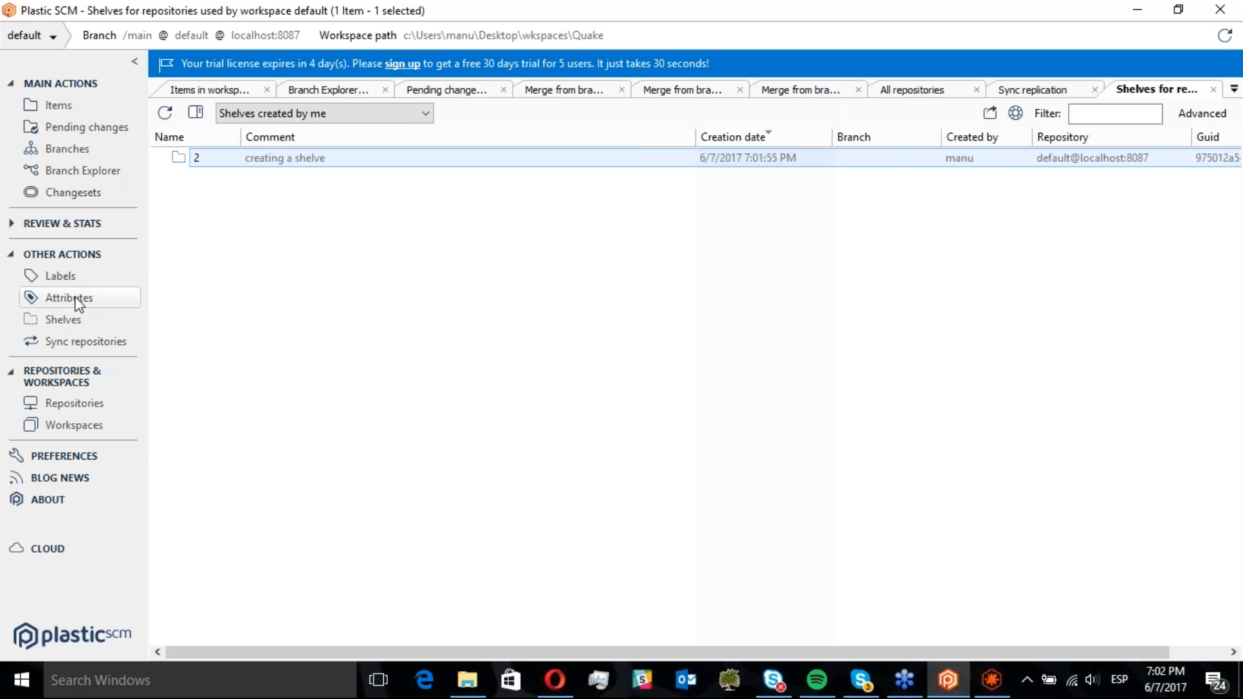
double_click(239, 162)
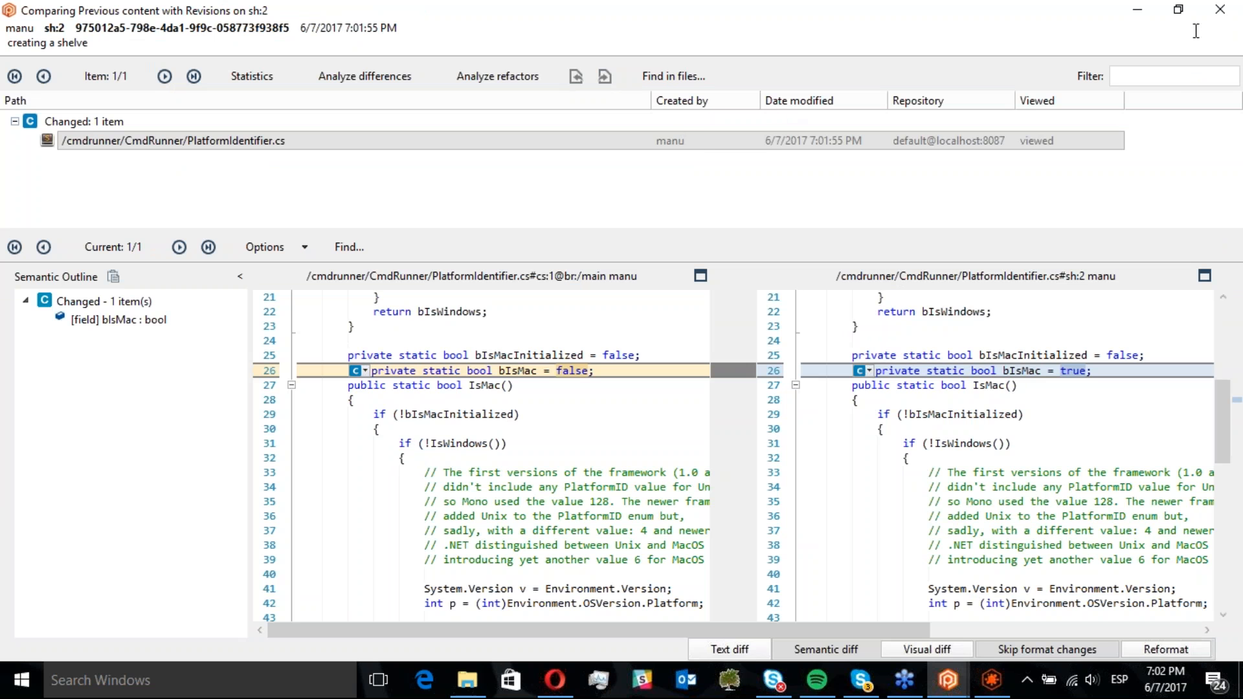
left_click(1220, 11)
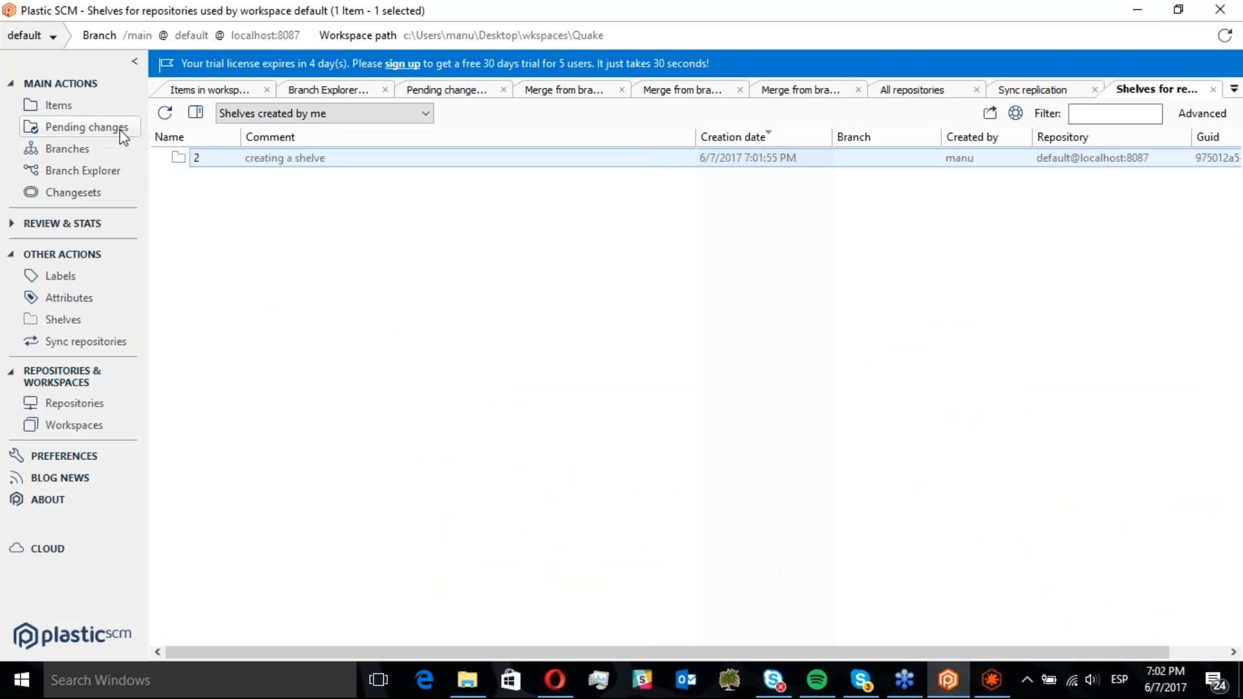
Switch the workspace to the /main/scm002 branch
left_click(95, 171)
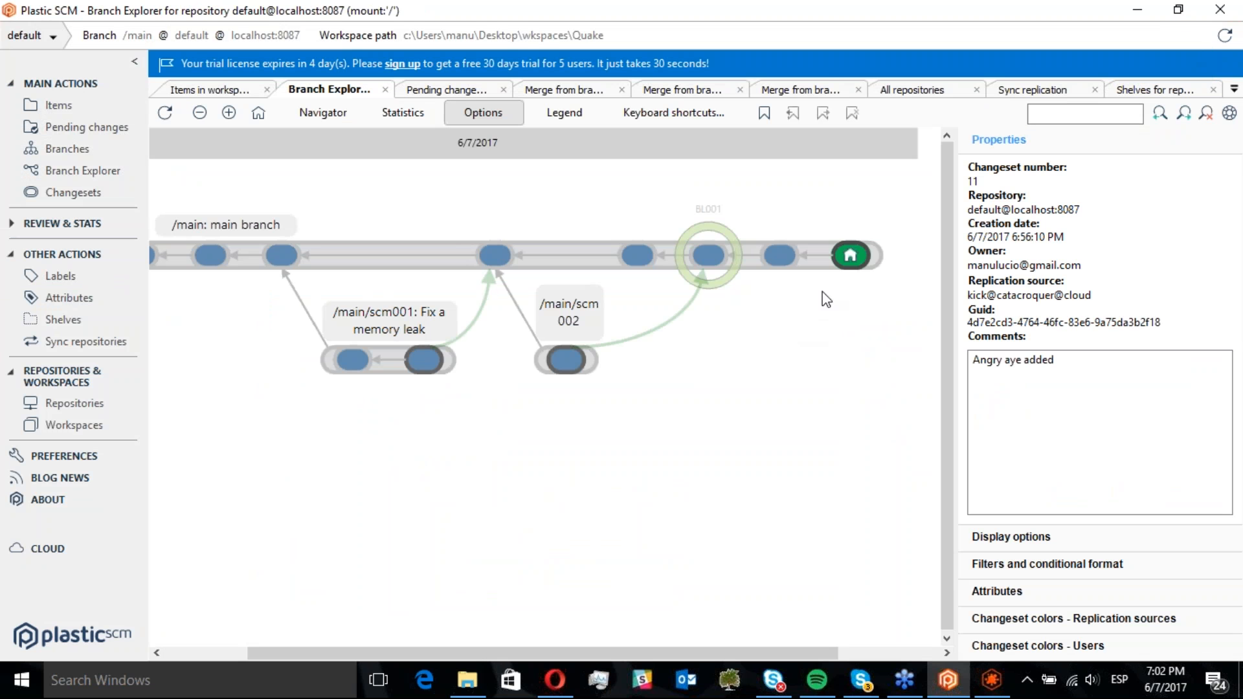
mouse_move(816, 257)
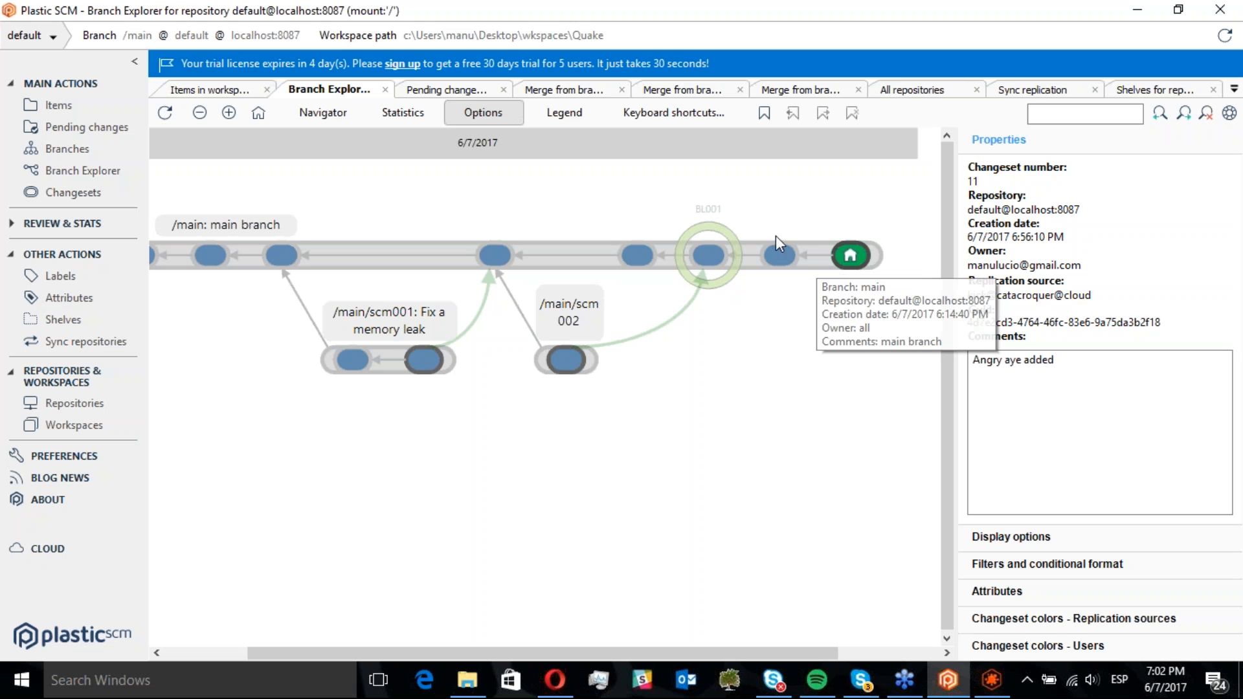
mouse_move(658, 242)
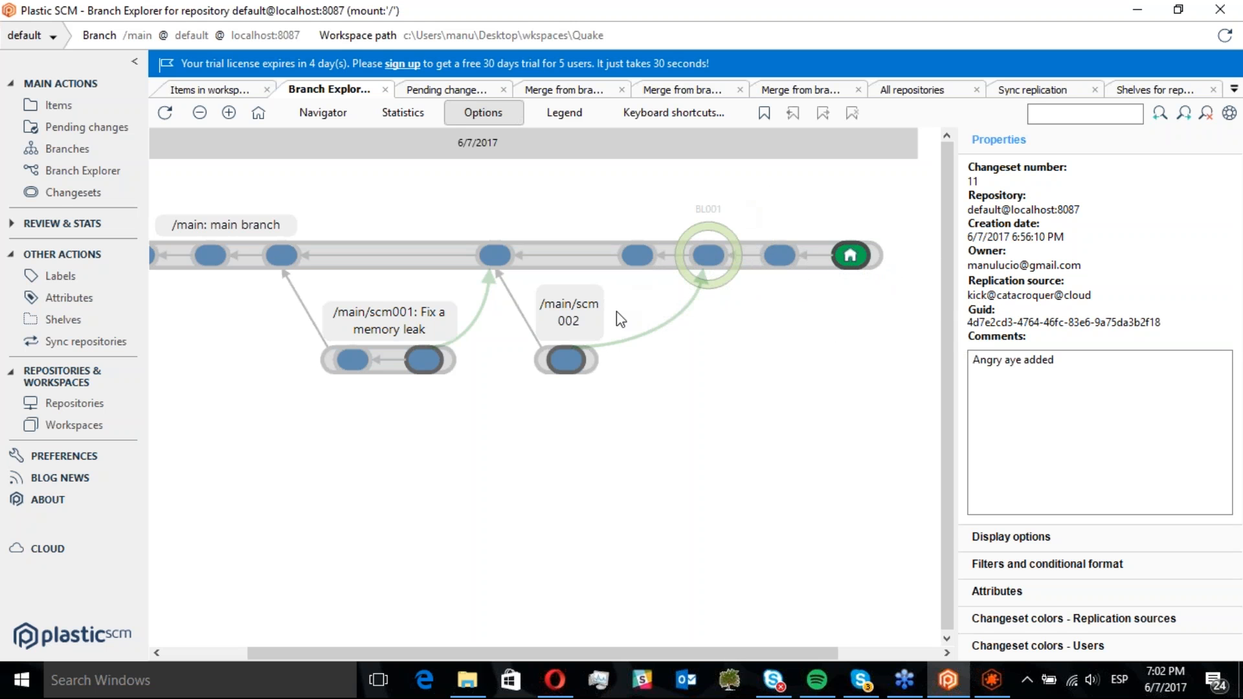
right_click(589, 359)
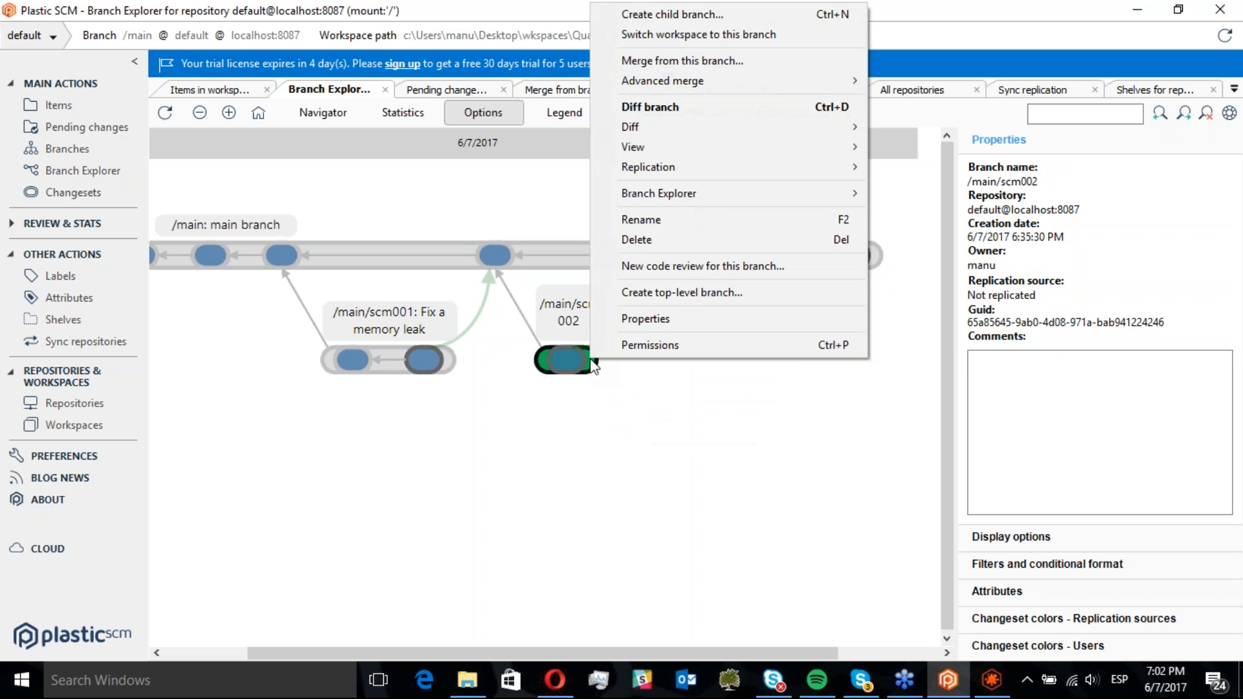
left_click(683, 40)
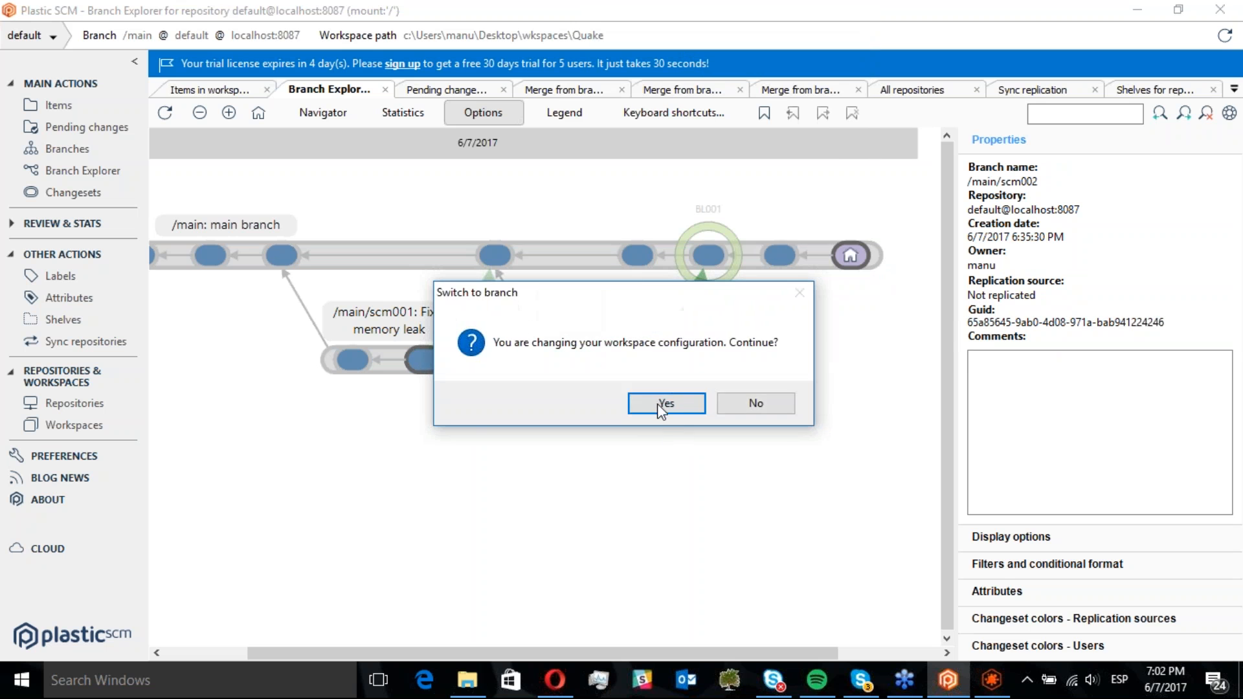
left_click(657, 401)
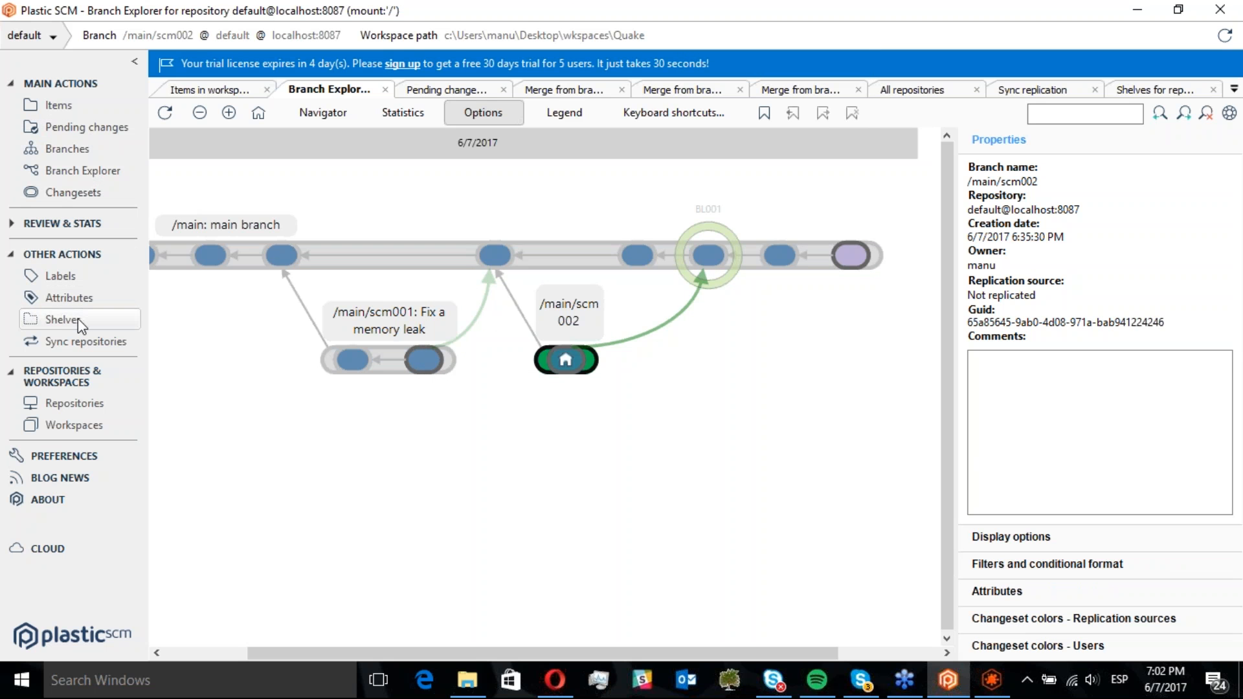
Apply shelve 2 to the workspace on /main/scm002 and process all merges
left_click(78, 318)
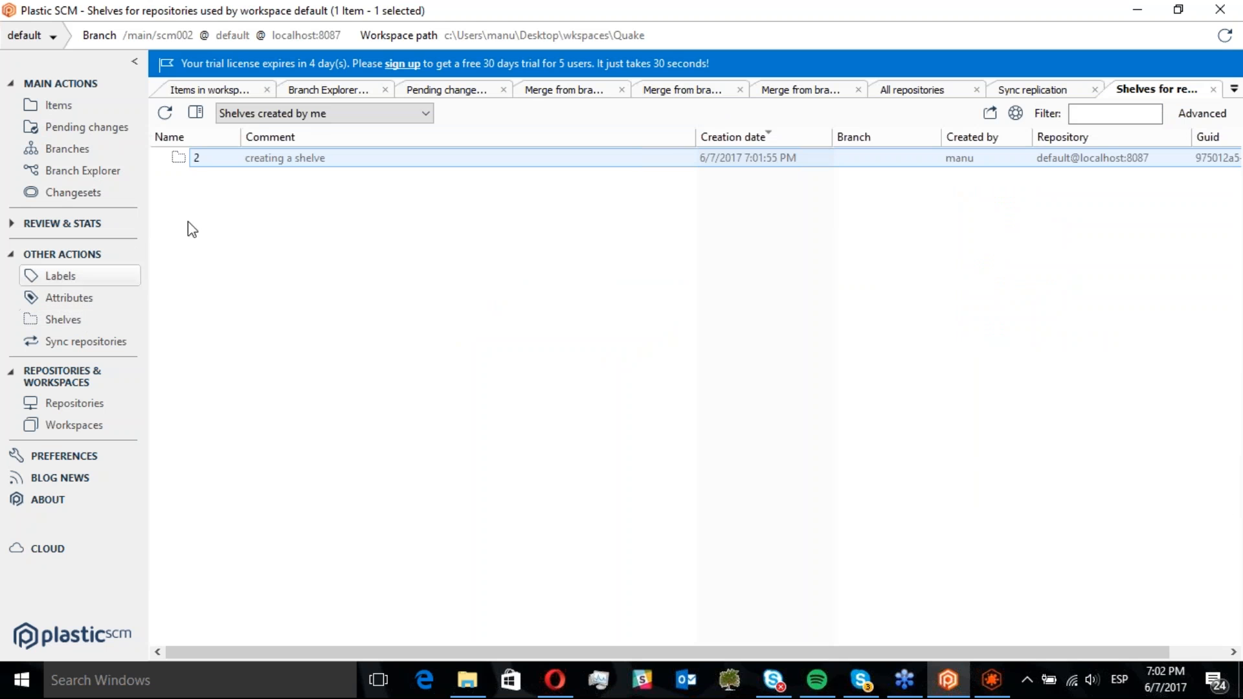
right_click(214, 159)
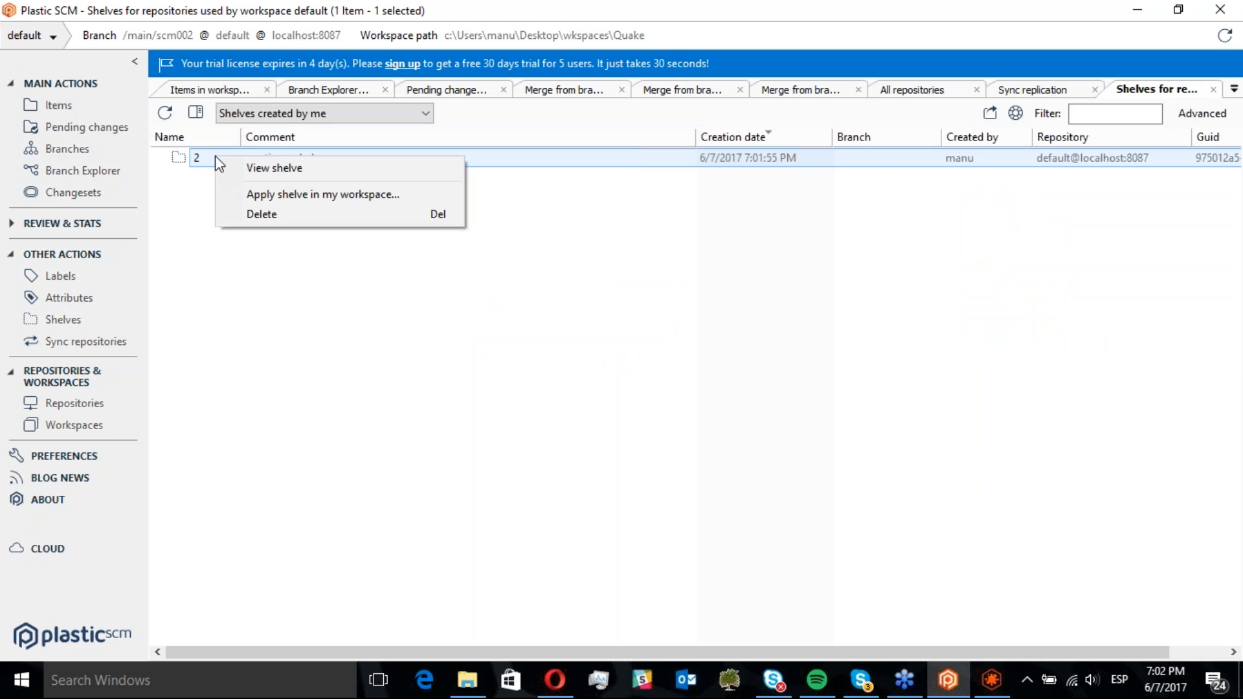
left_click(317, 196)
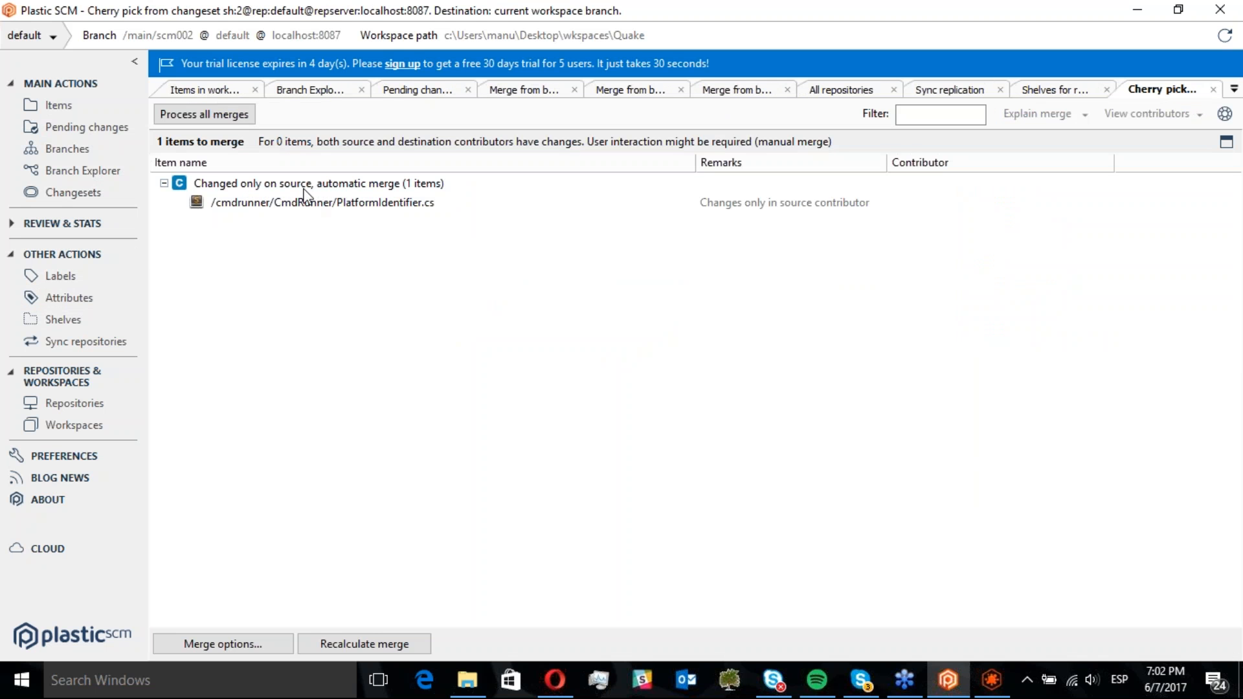
left_click(215, 119)
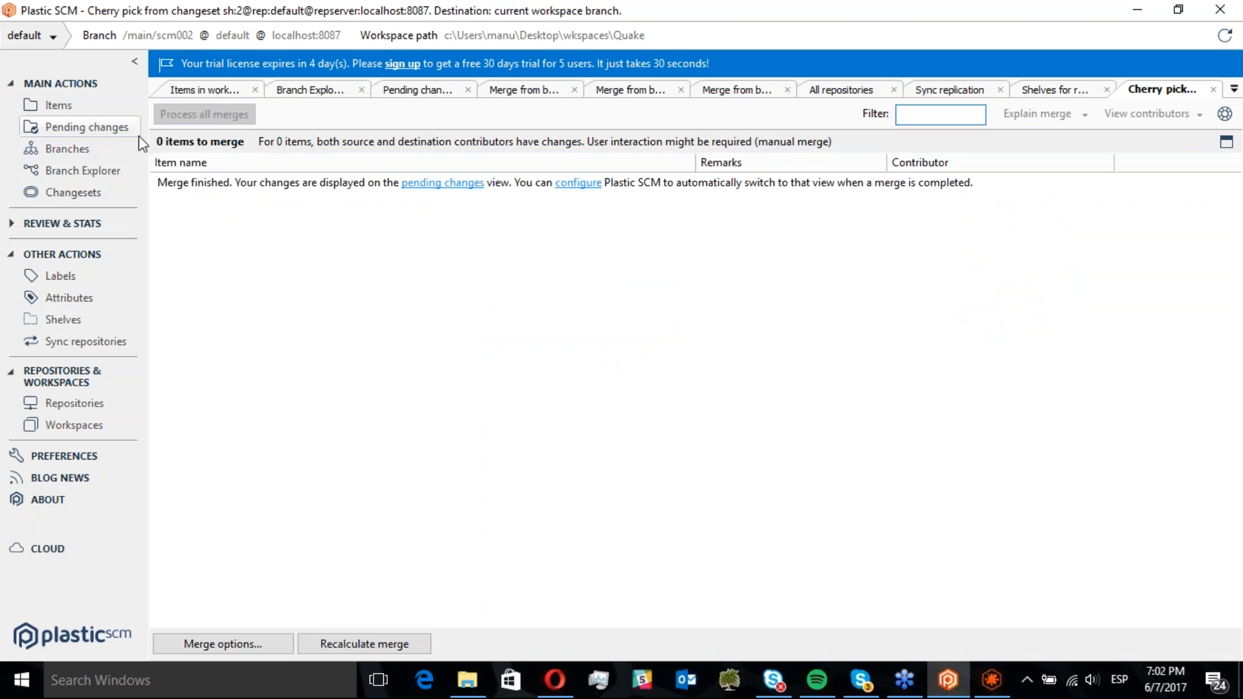
Review the applied PlatformIdentifier.cs change among the pending changes and check it in
left_click(120, 132)
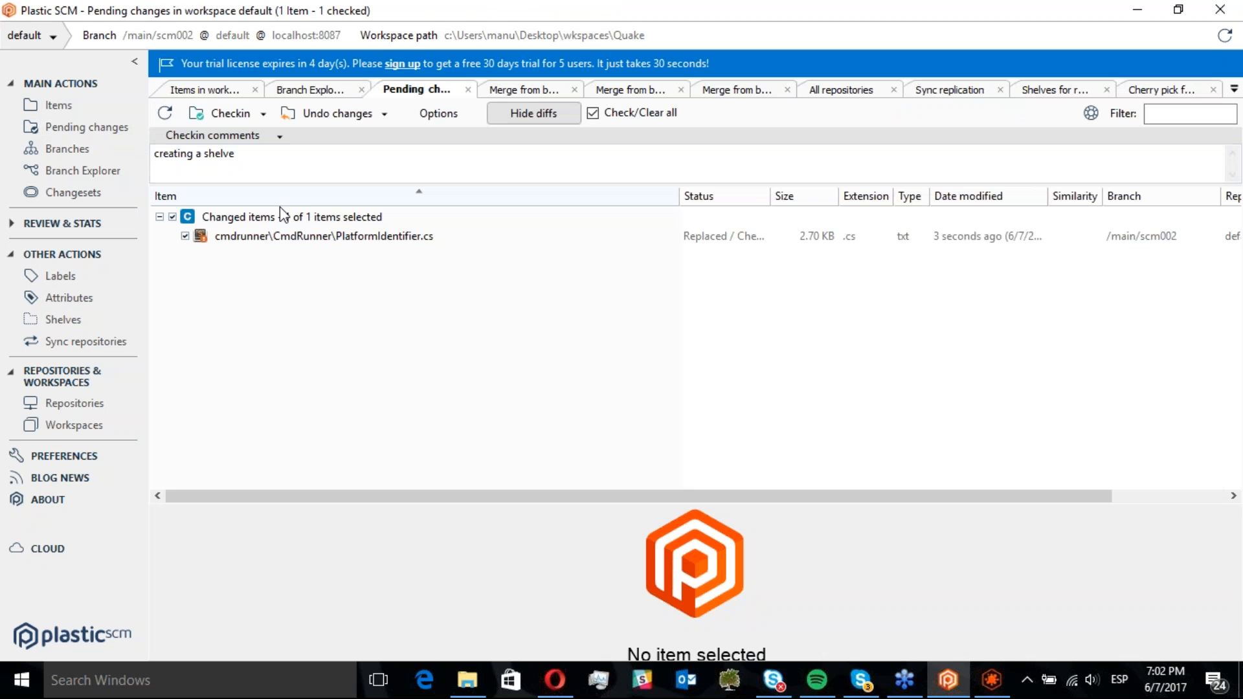
left_click(300, 235)
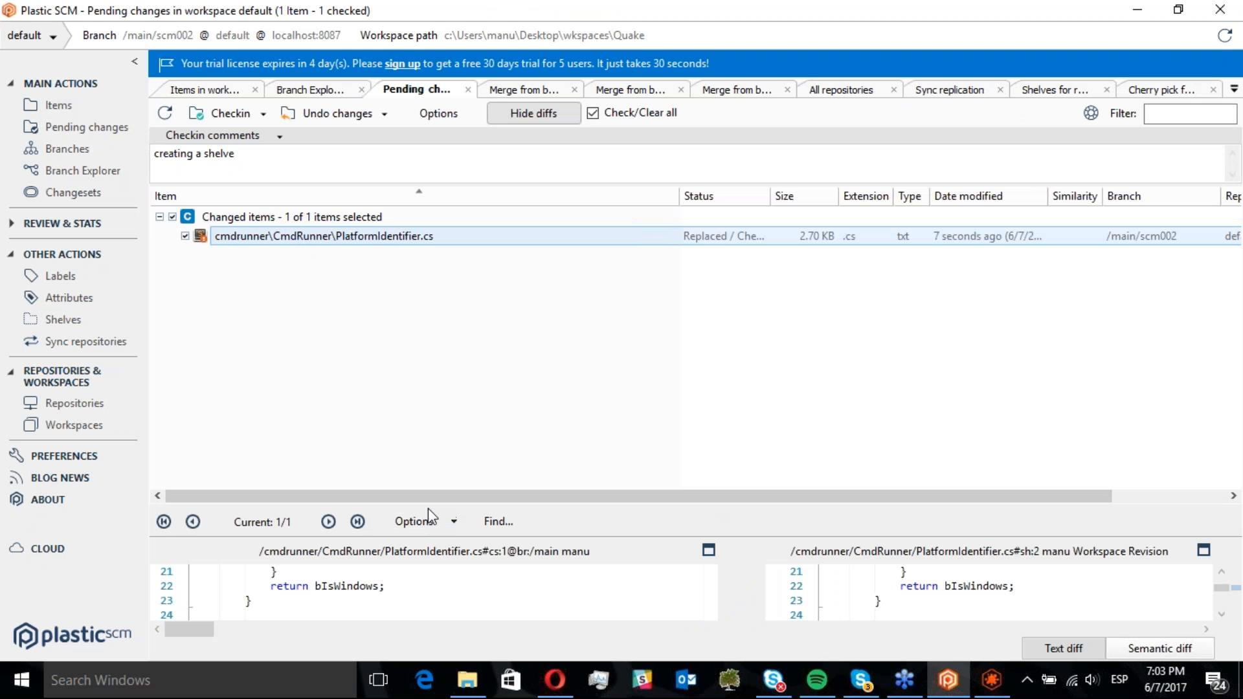
left_click_drag(425, 505, 363, 298)
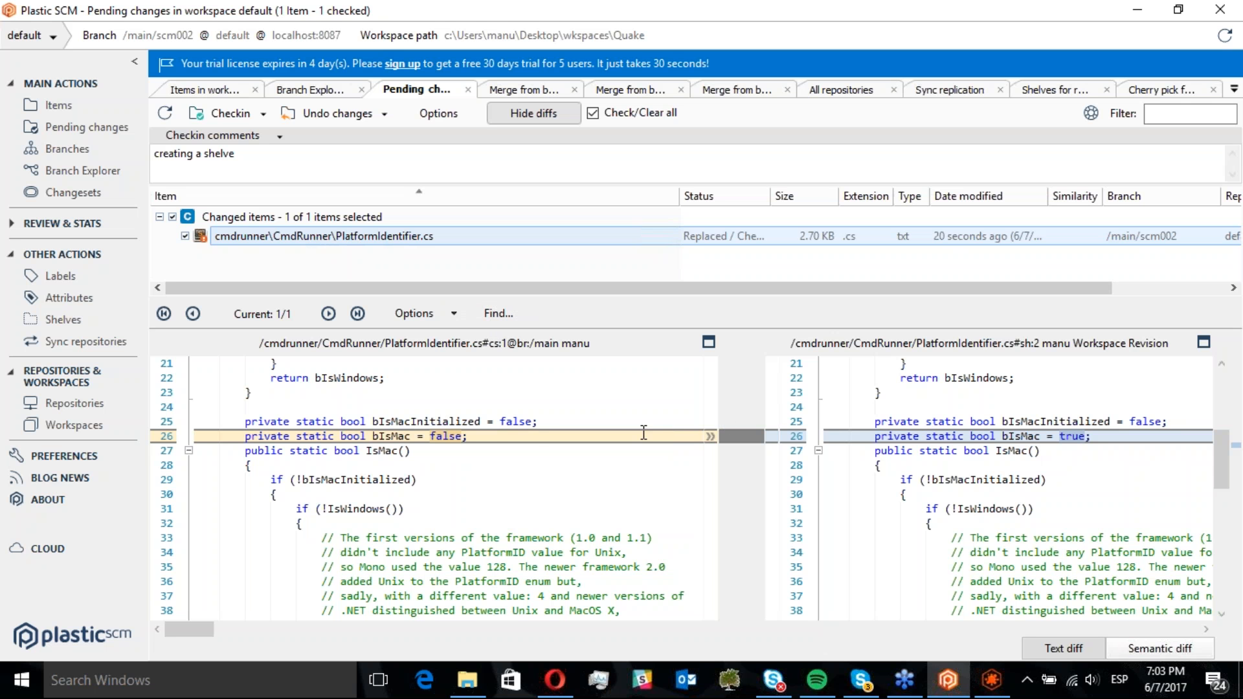
left_click(501, 436)
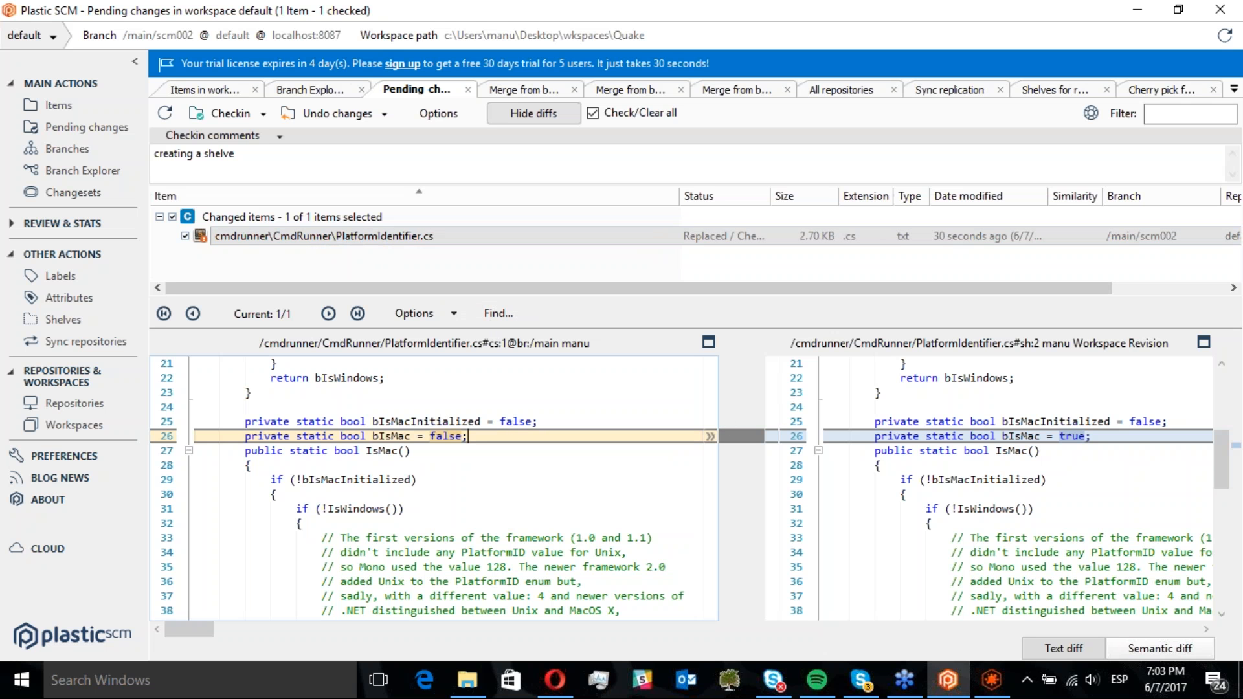
left_click(1070, 436)
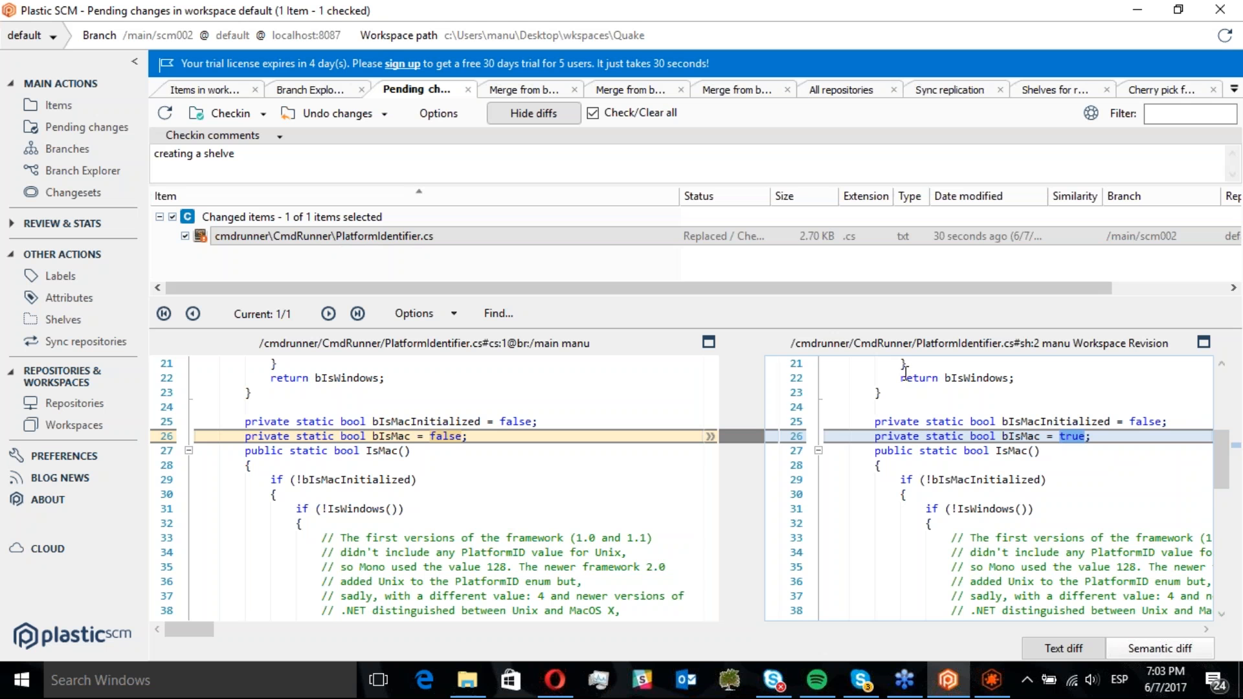
left_click(231, 115)
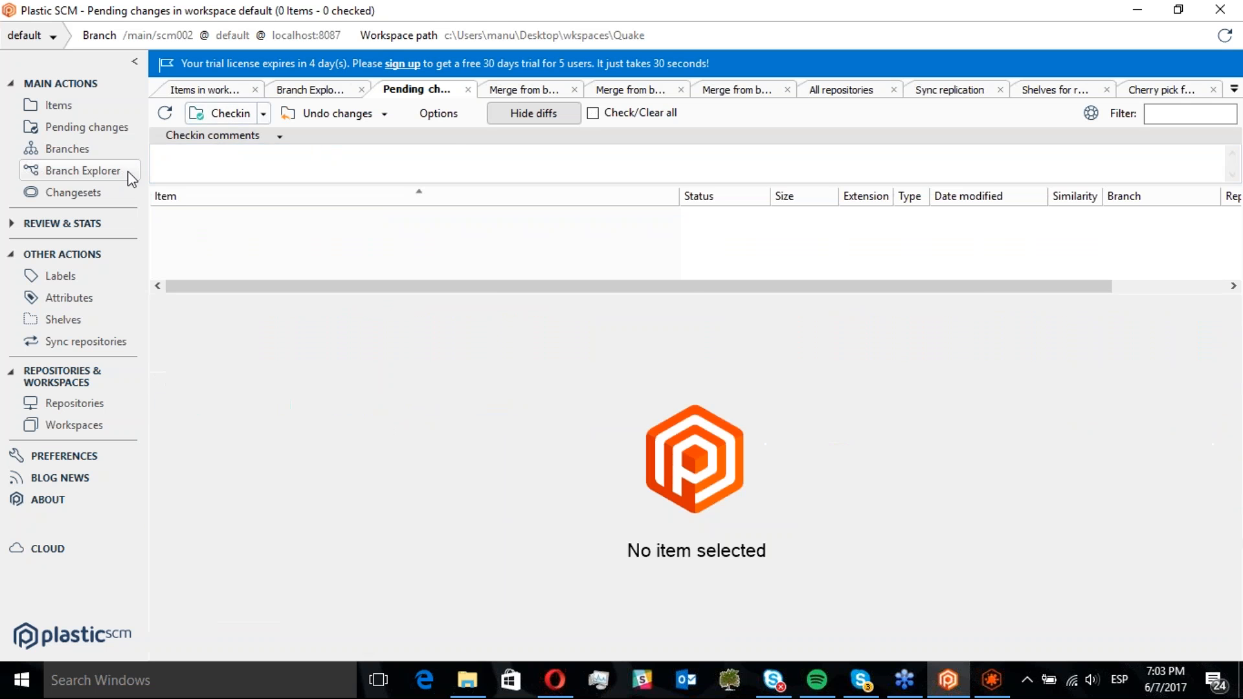
Check out CmdRunner.cs in the workspace items view
left_click(123, 172)
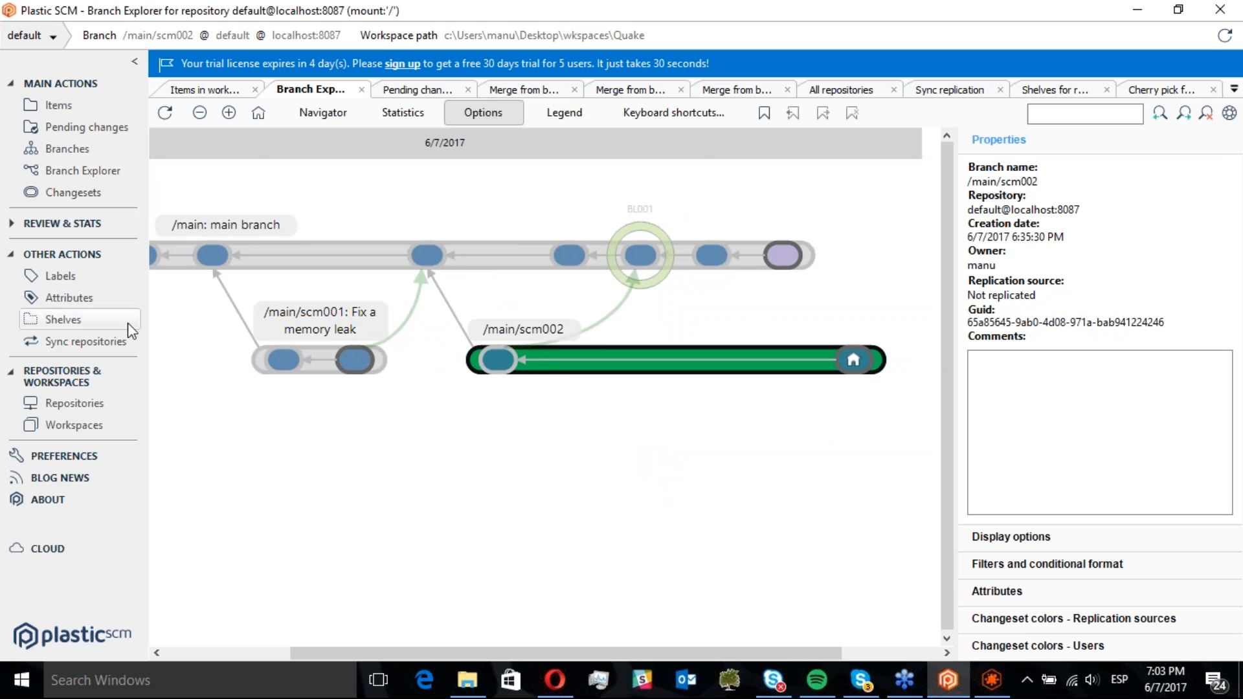
left_click(79, 328)
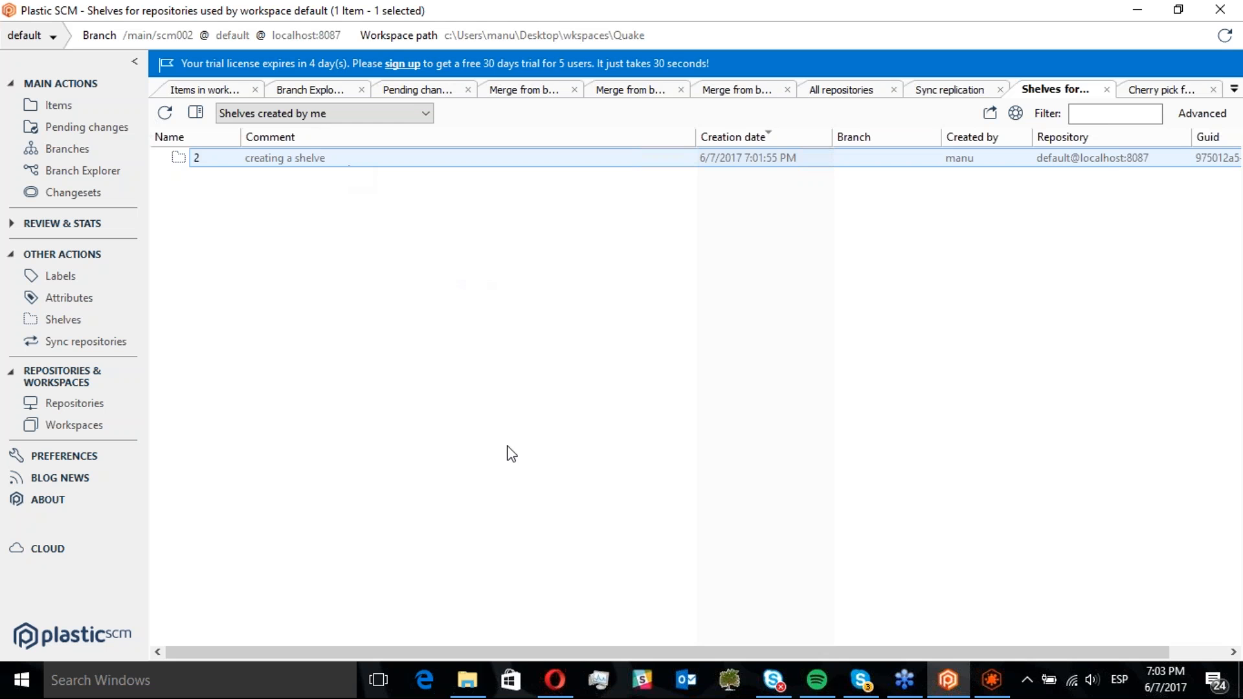
left_click(484, 692)
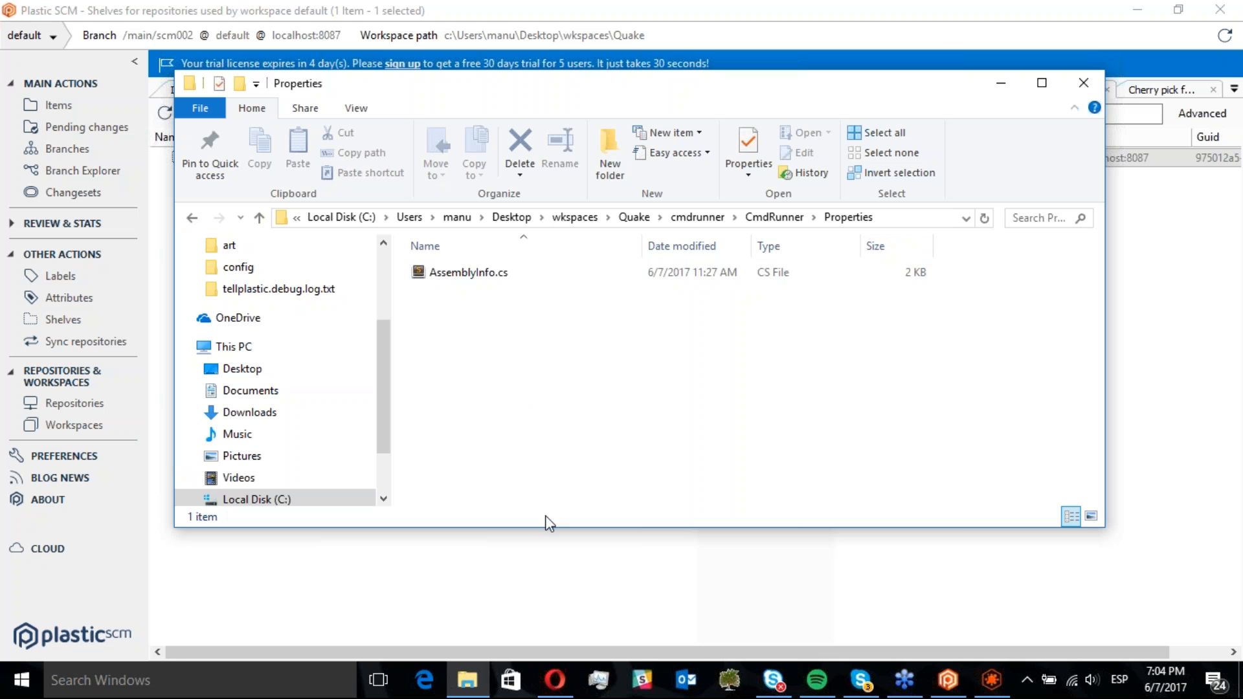
left_click(465, 561)
left_click(91, 106)
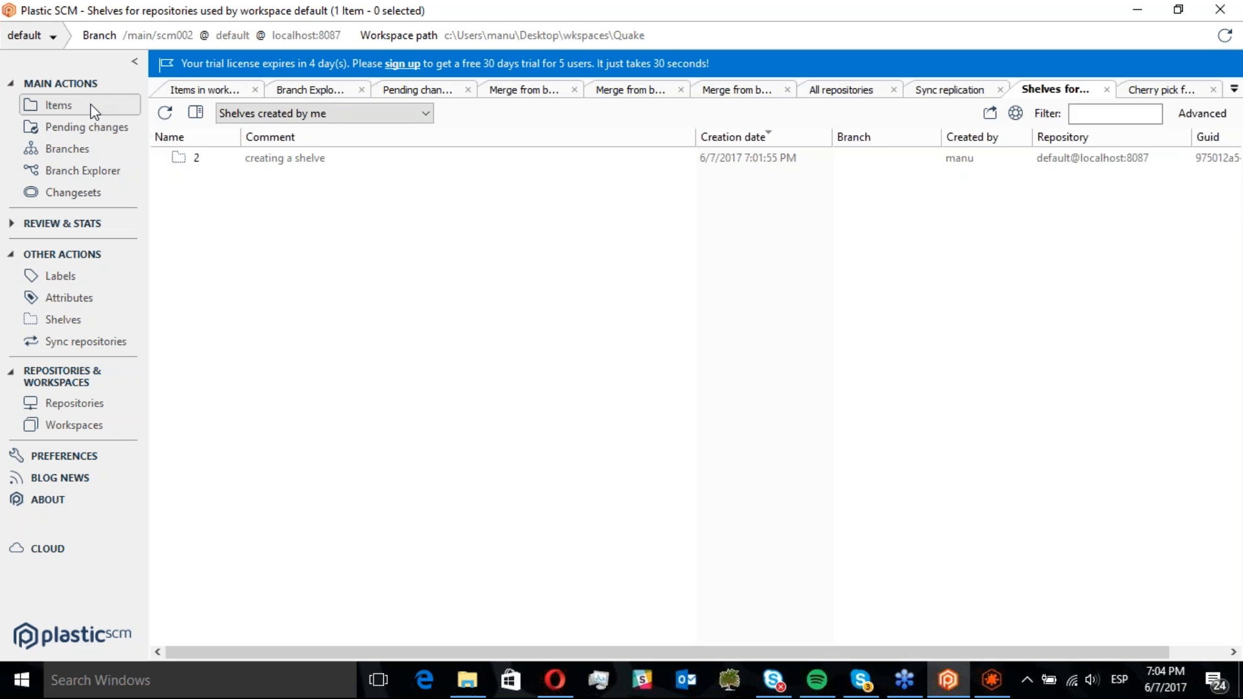
right_click(271, 269)
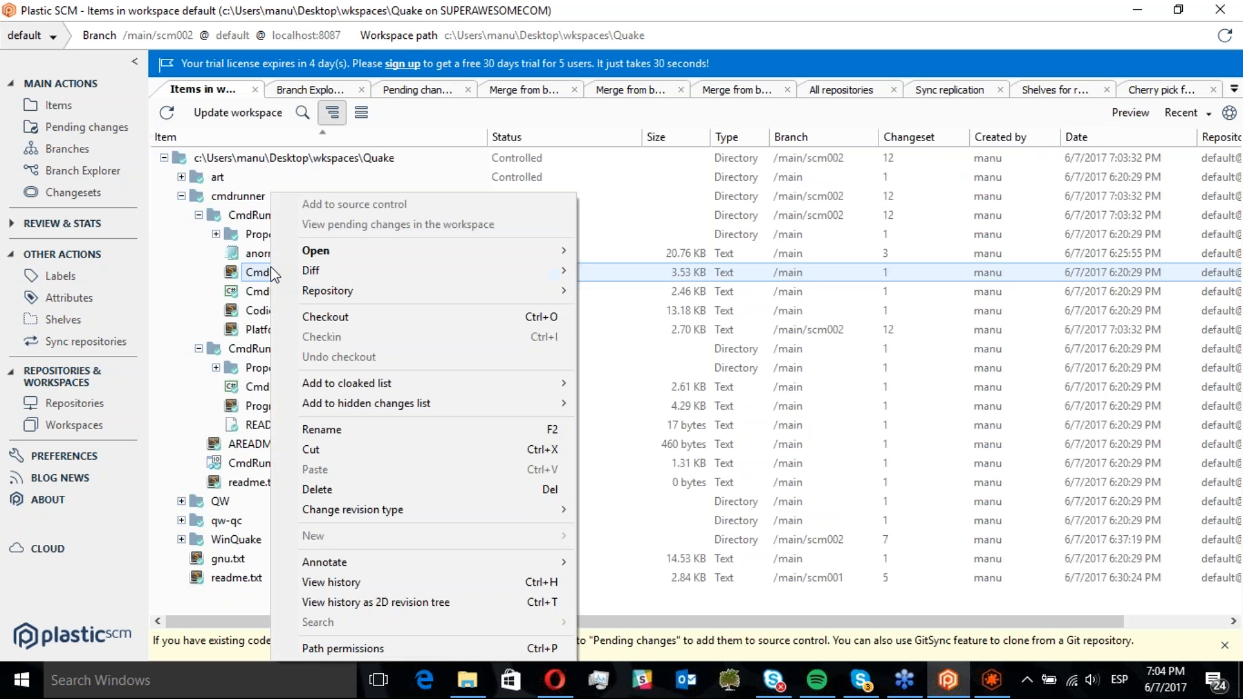
left_click(363, 315)
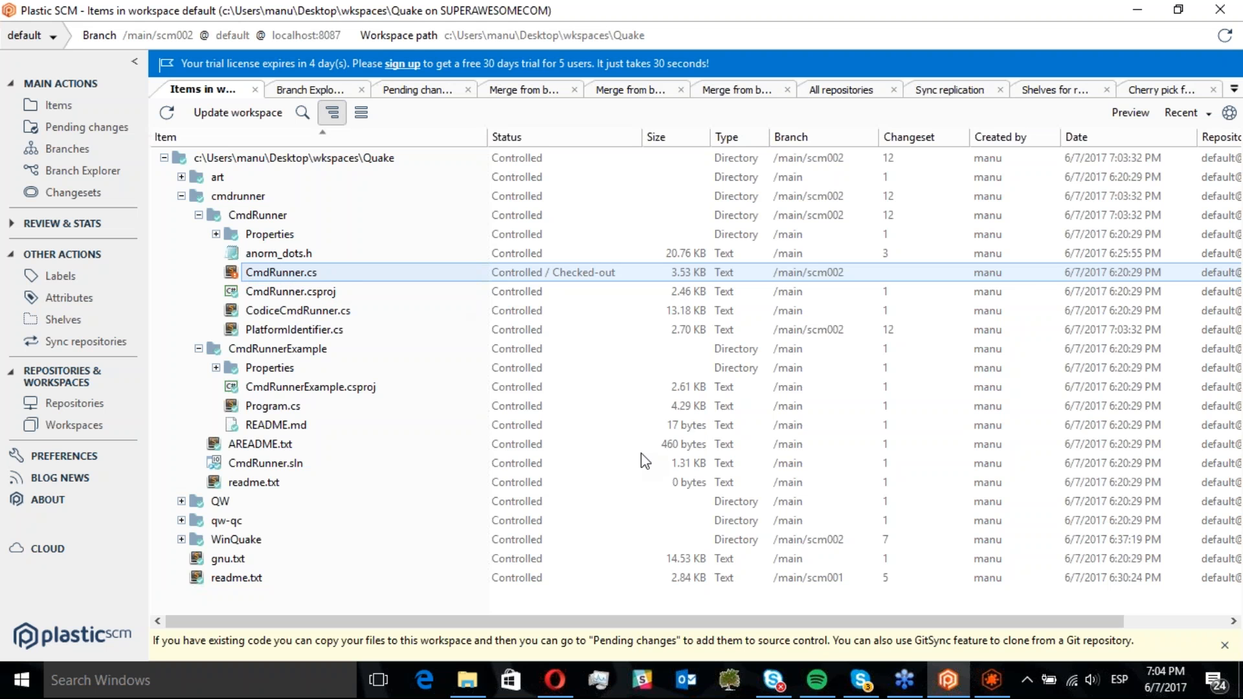
Open the C:\Program Files\PlasticSCM5\server folder in File Explorer
left_click(479, 681)
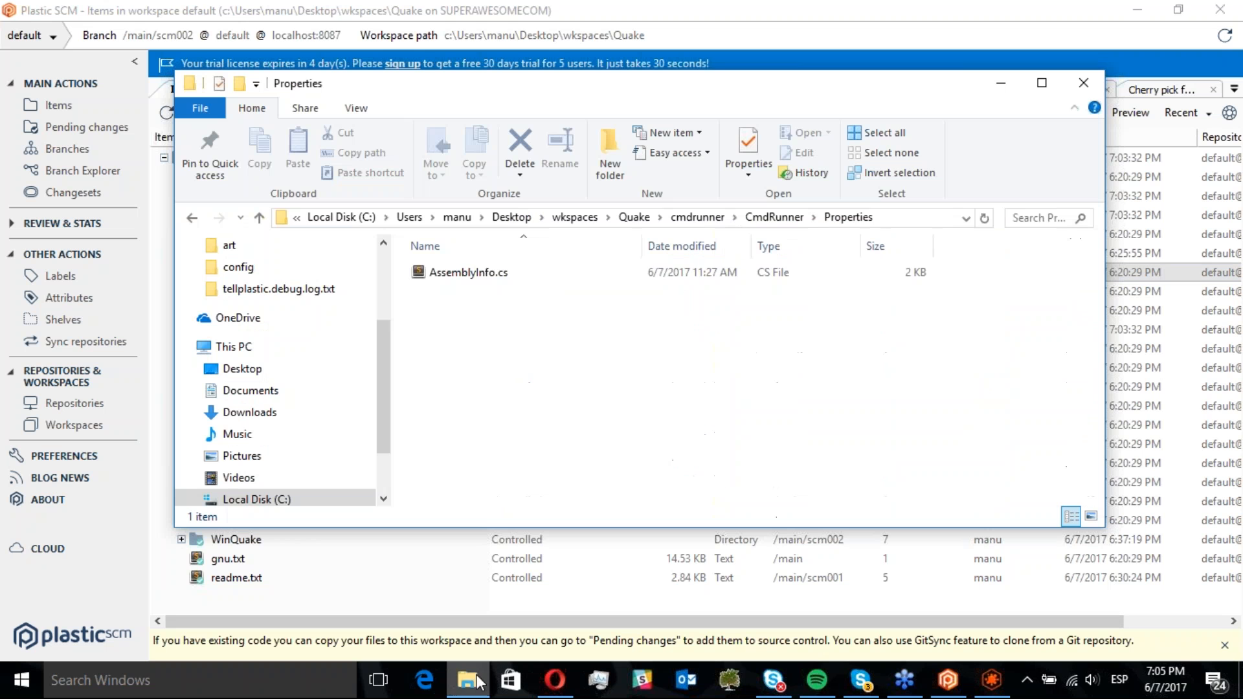
left_click(913, 219)
type("c:")
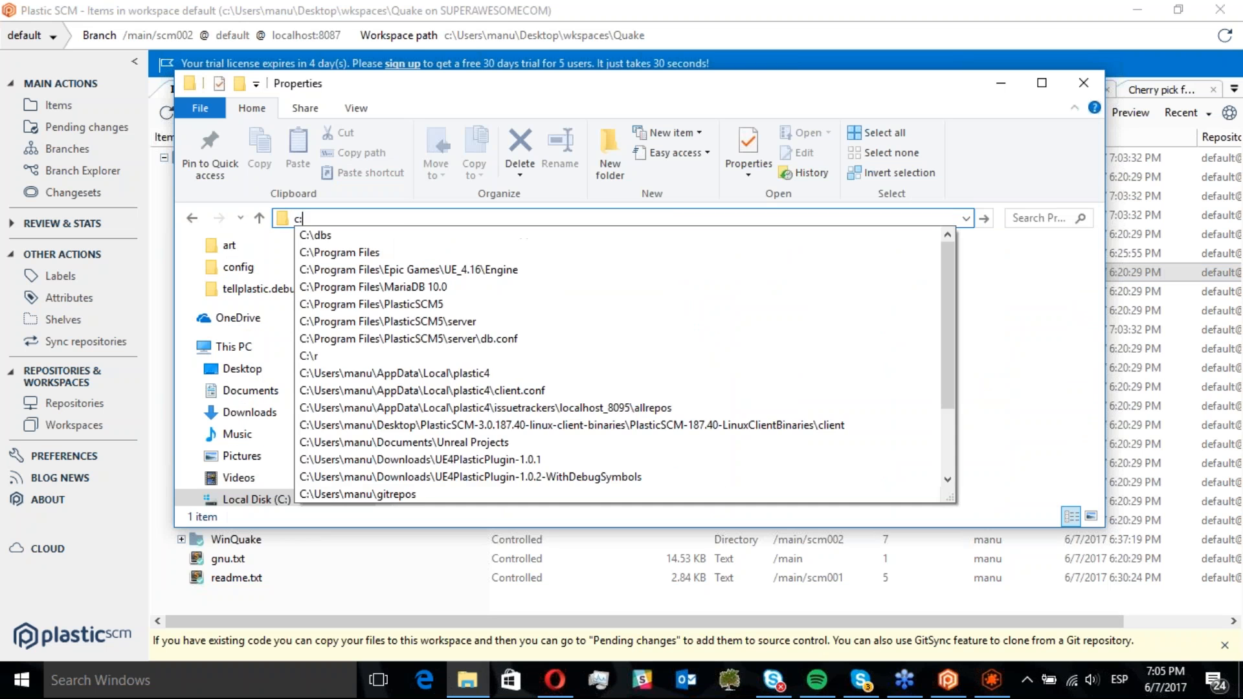
type("\\pro")
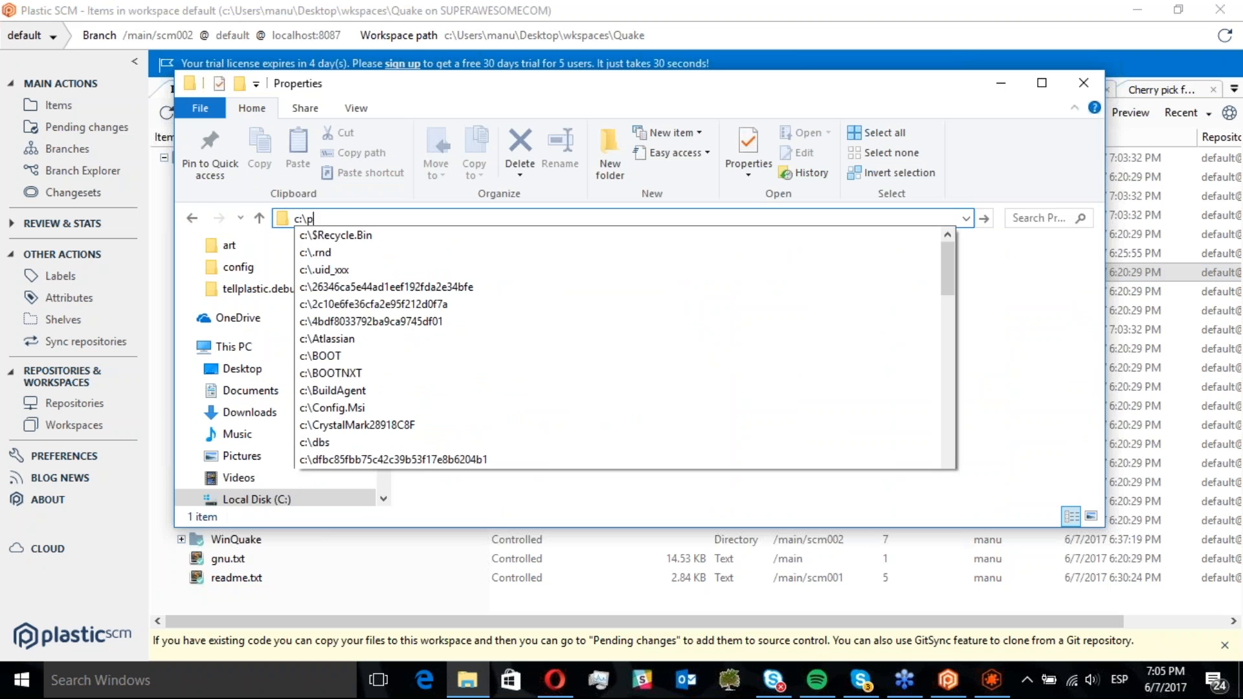
key("Down")
key("Down")
key("Down")
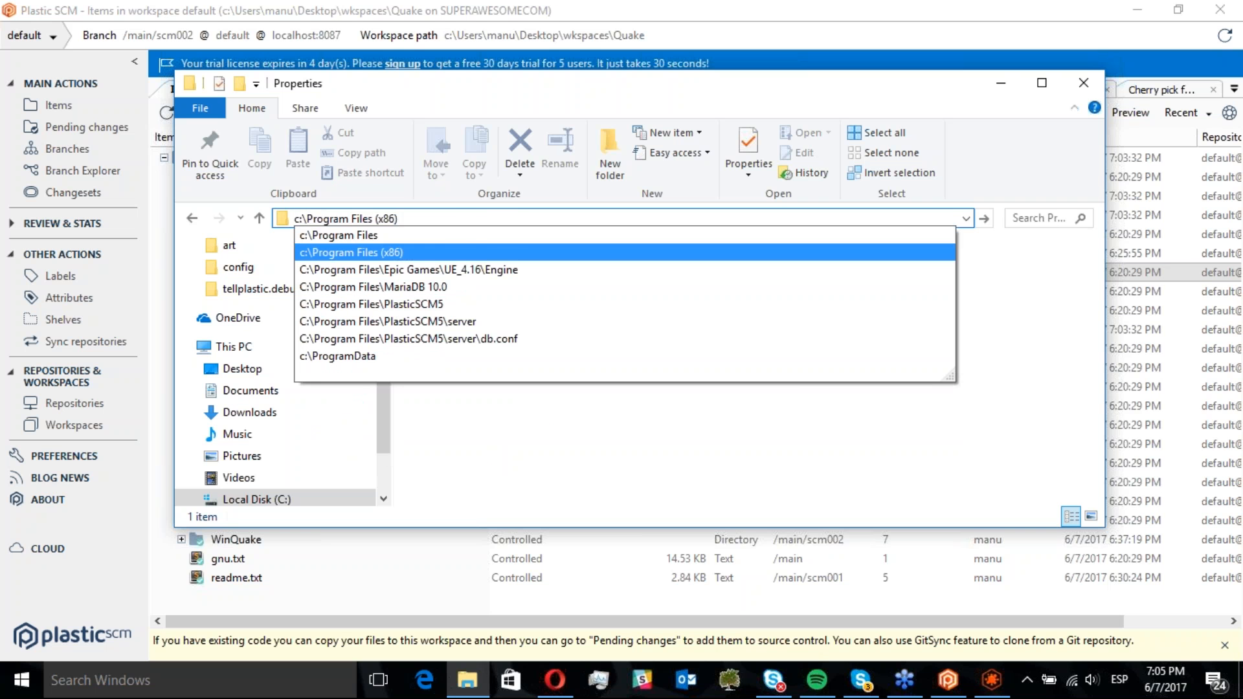
key("Down")
key("Down")
key("Down")
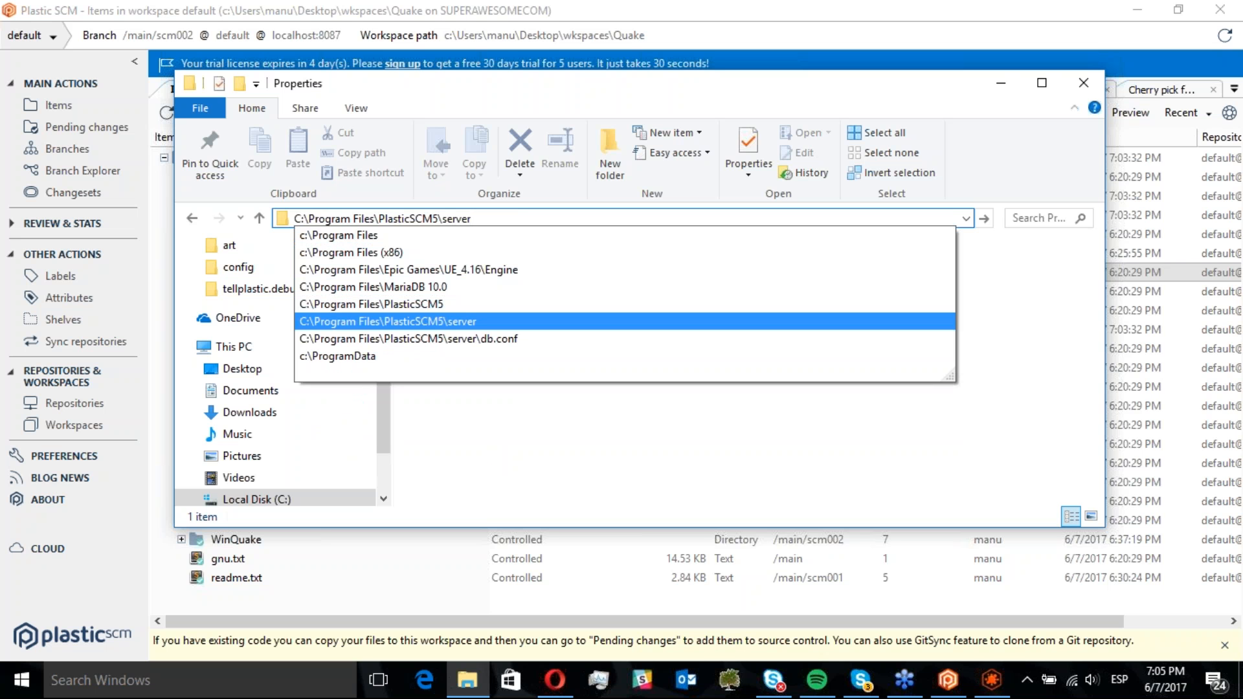
left_click(482, 324)
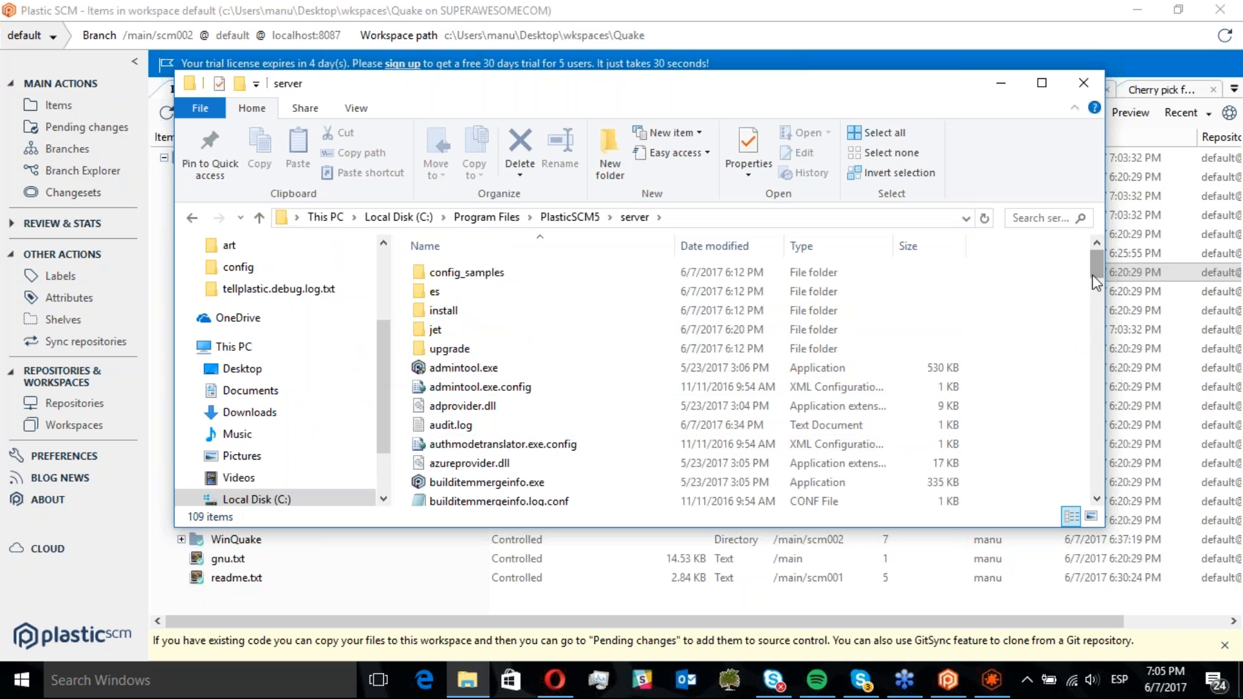
Create an empty text file on the desktop named lock.conf, accepting the extension change
scroll(1095, 280, "down", 1)
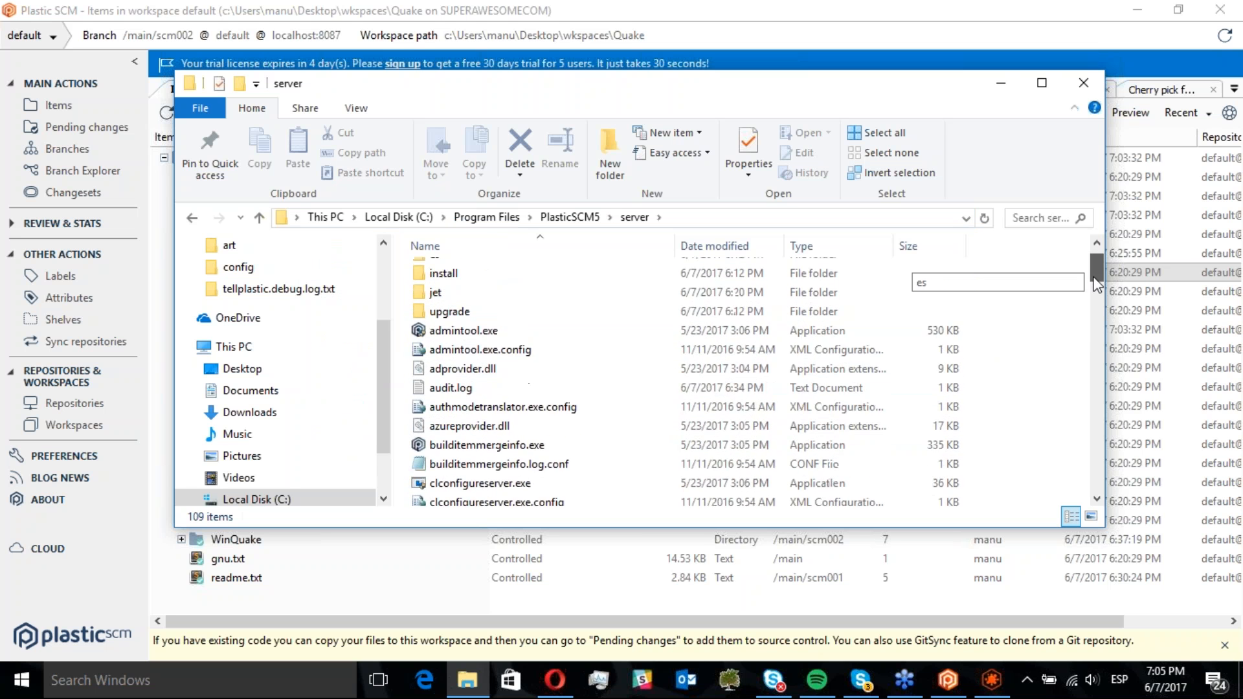
right_click(1024, 378)
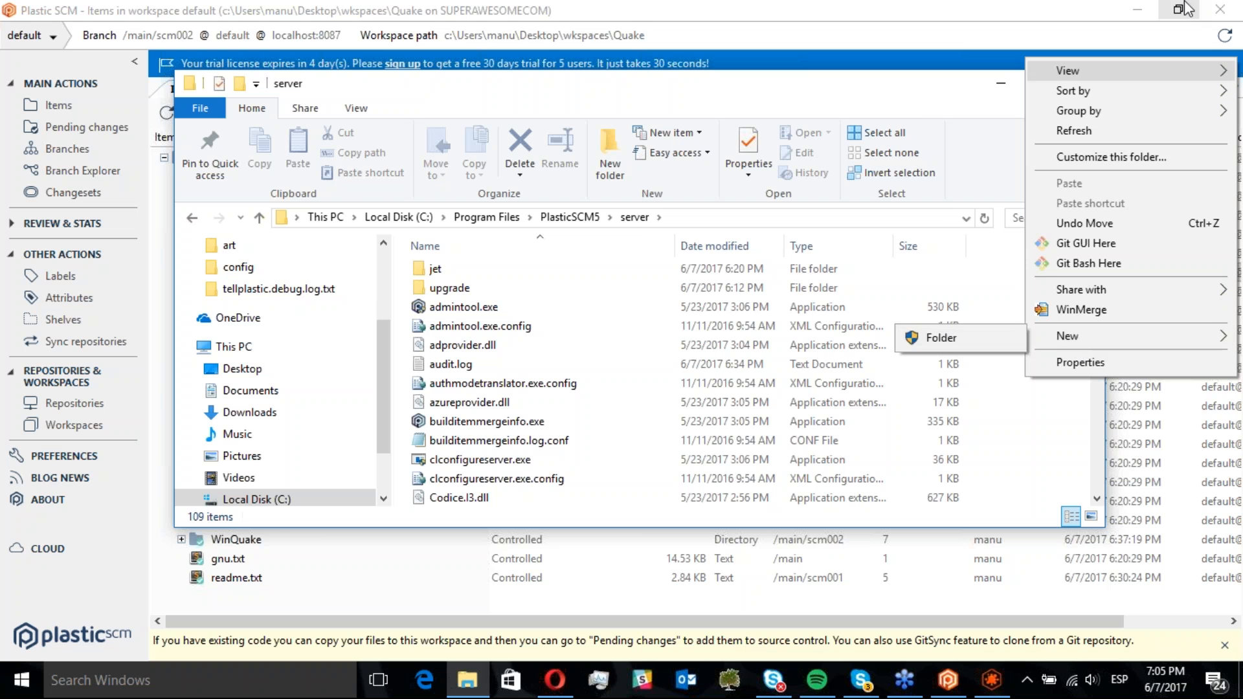
left_click(1149, 9)
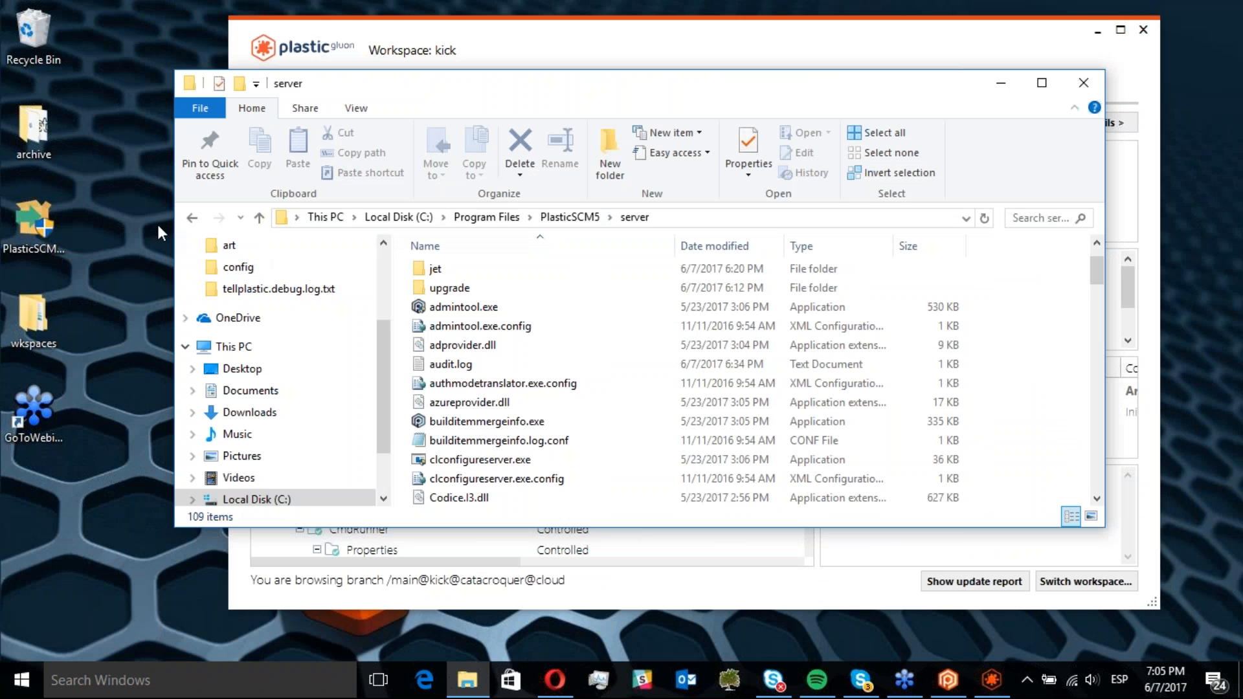
right_click(130, 218)
mouse_move(173, 469)
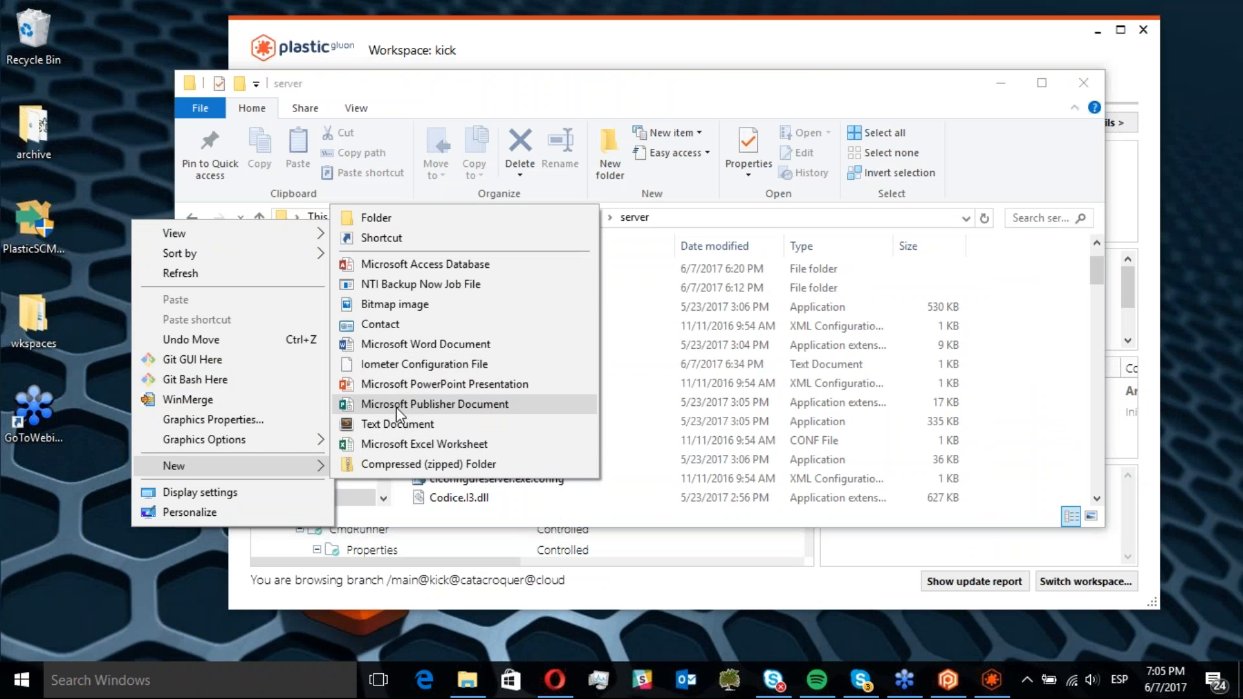
left_click(390, 424)
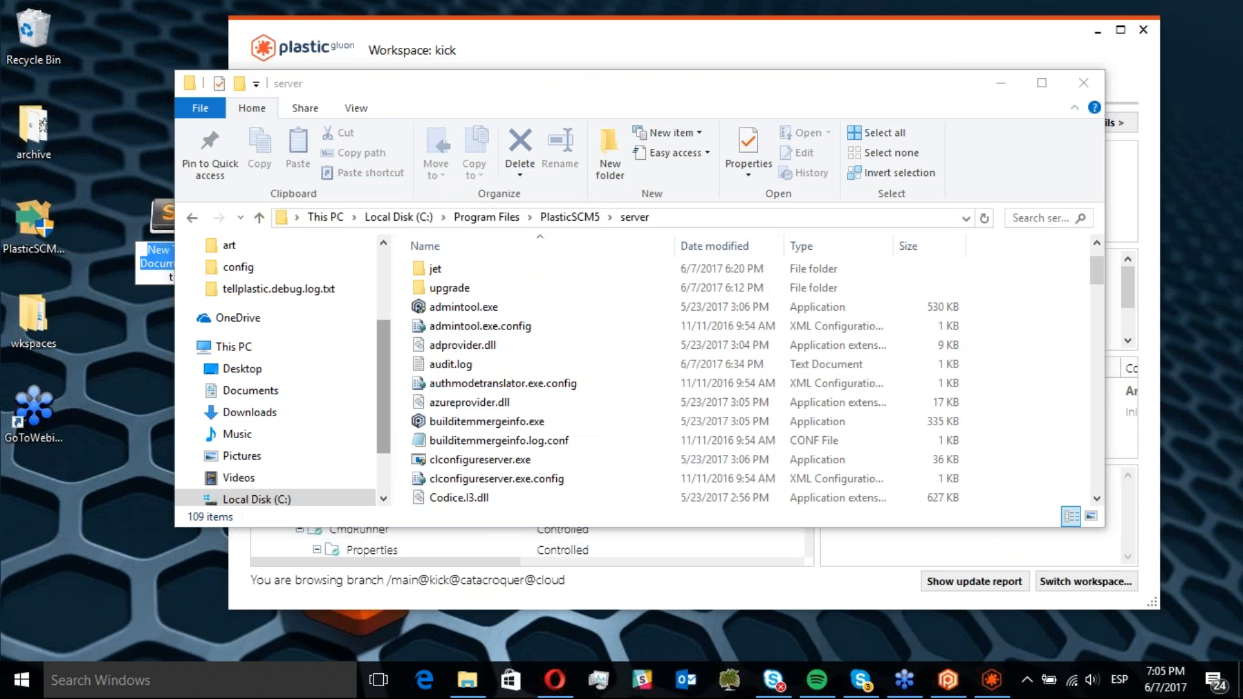
type("lock")
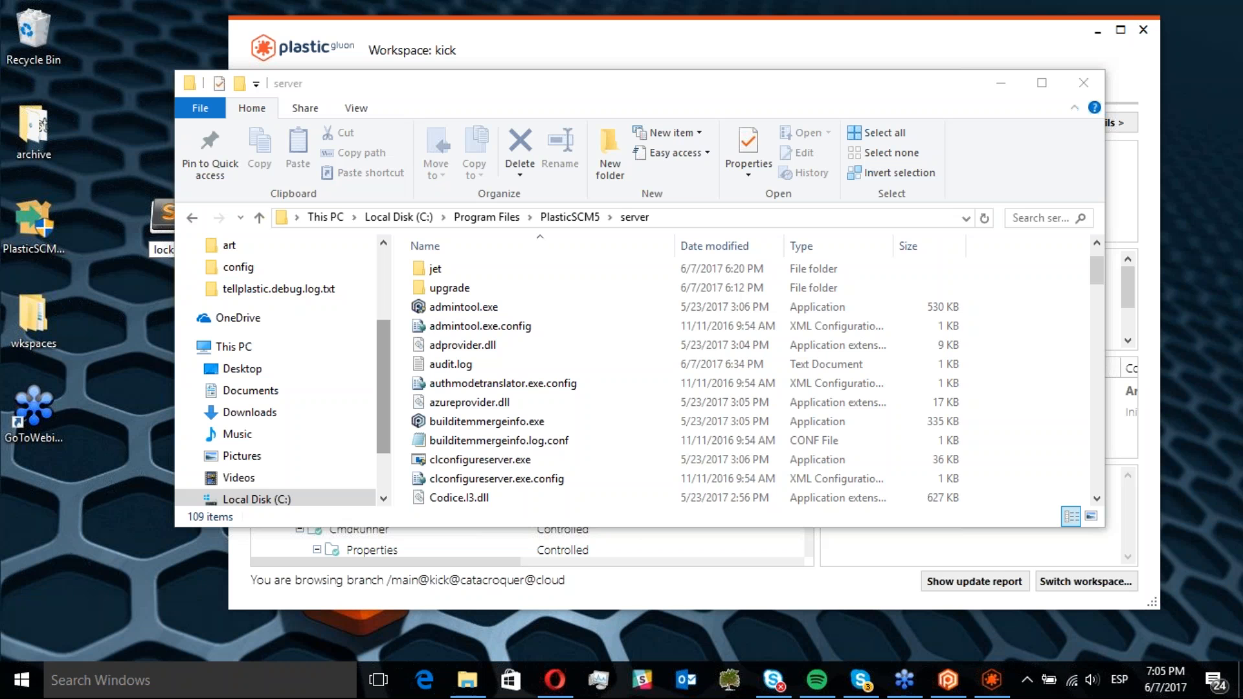
type(".conf")
key("Return")
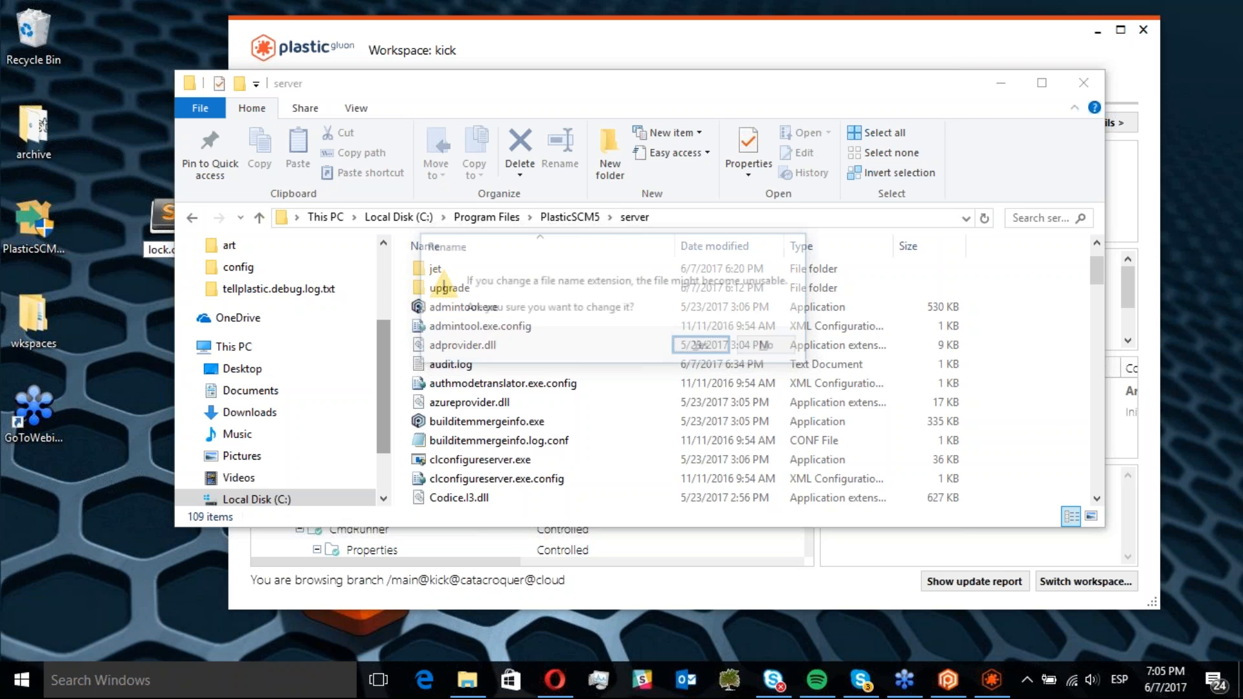
key("Return")
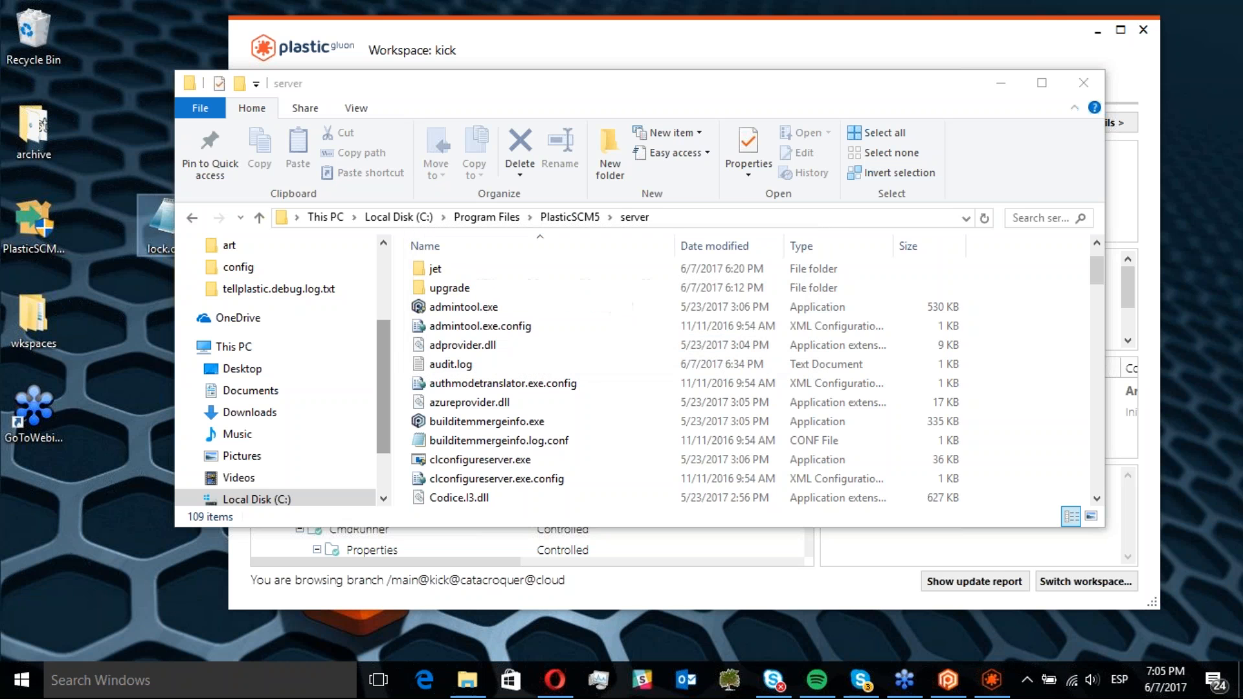
Move lock.conf from the desktop into the PlasticSCM5 server folder
left_click_drag(146, 225, 1044, 422)
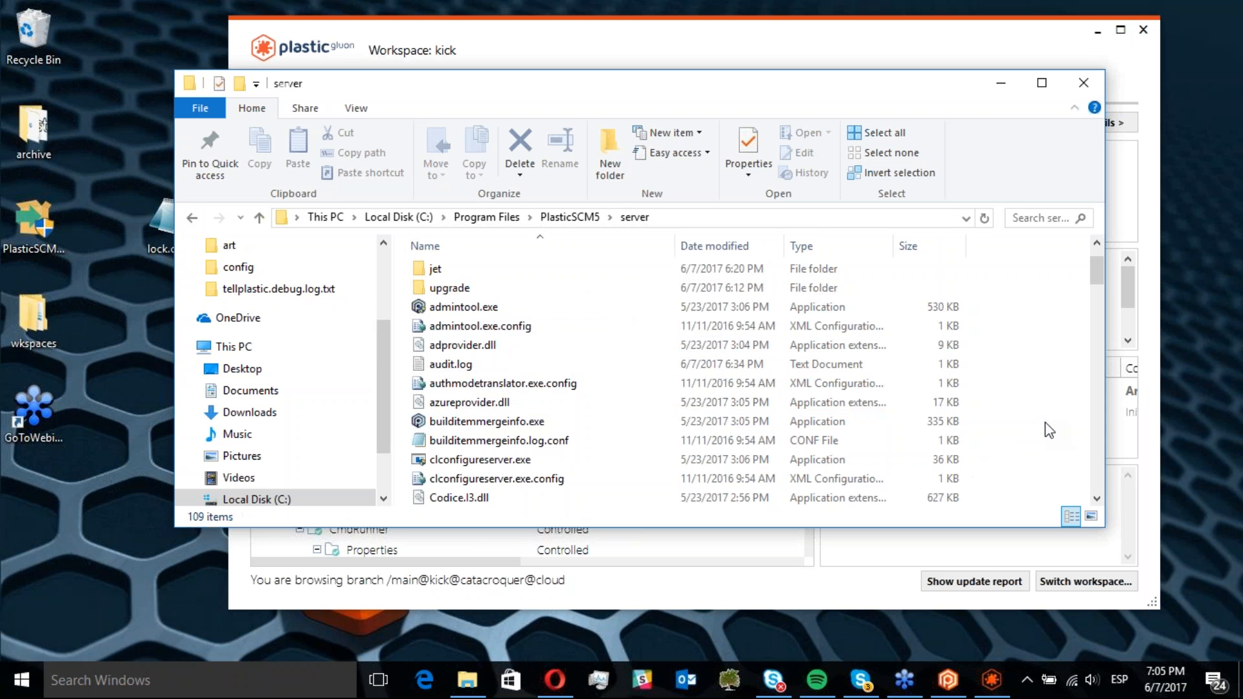
left_click(580, 219)
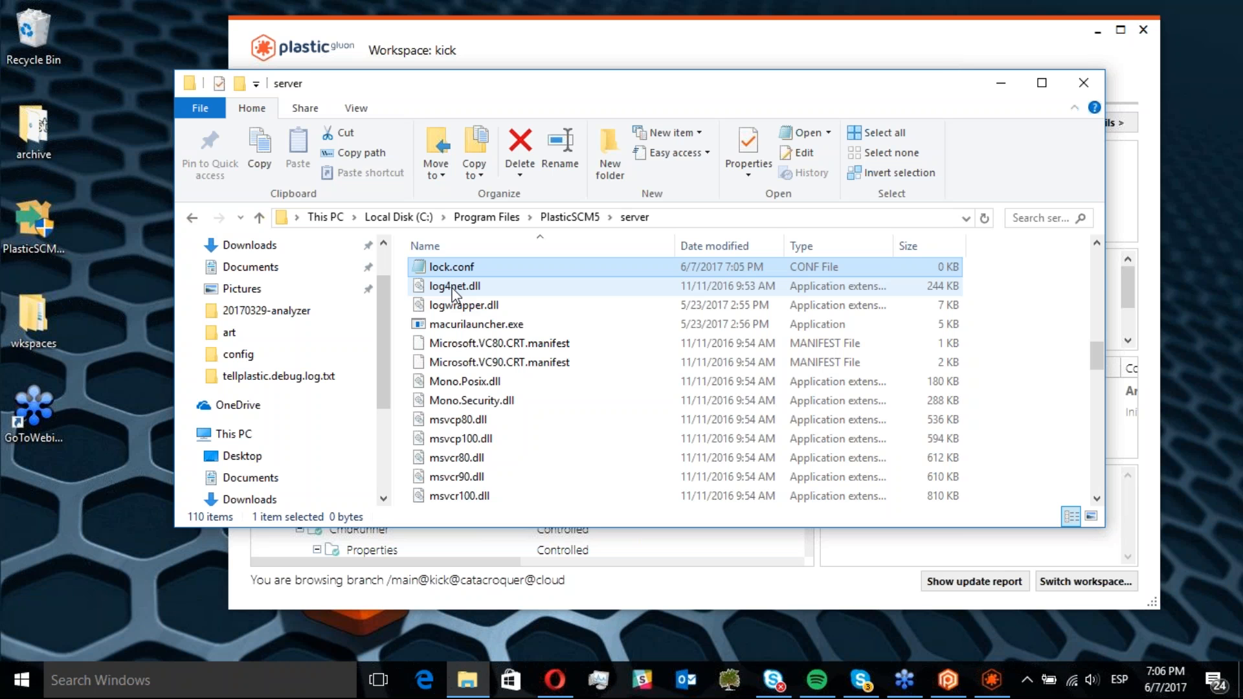
left_click(1229, 43)
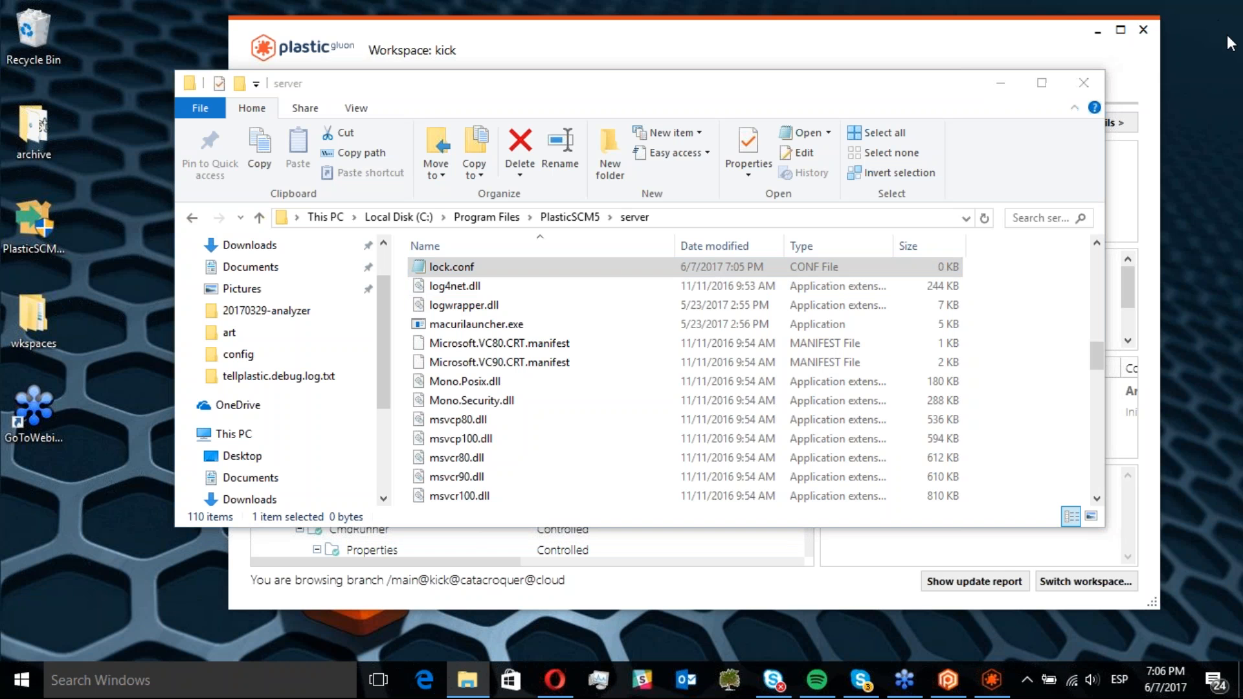